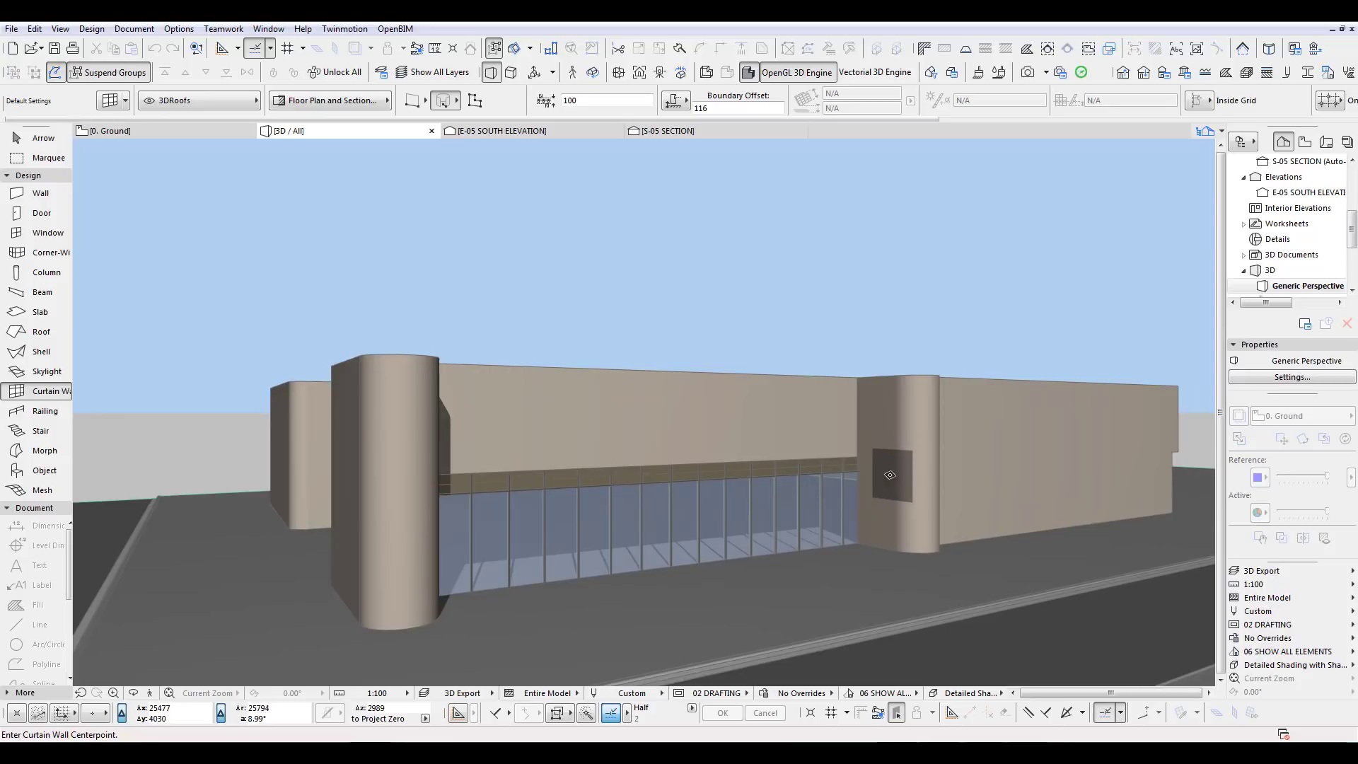
Step: Open the curtain wall defaults on the Ground plan, set the column width and row height to 500, and remove the second row
middle_drag(889, 479, 905, 540)
key(F2)
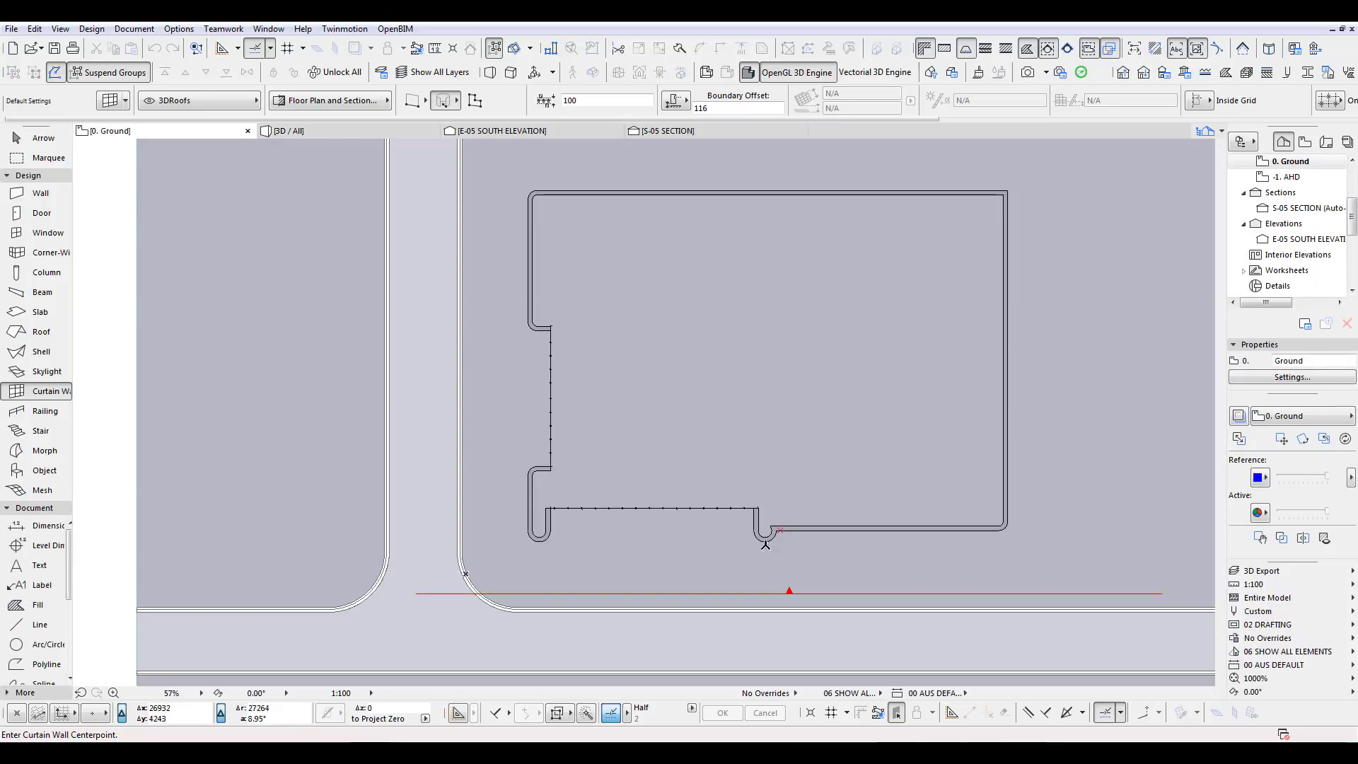
double_click(39, 396)
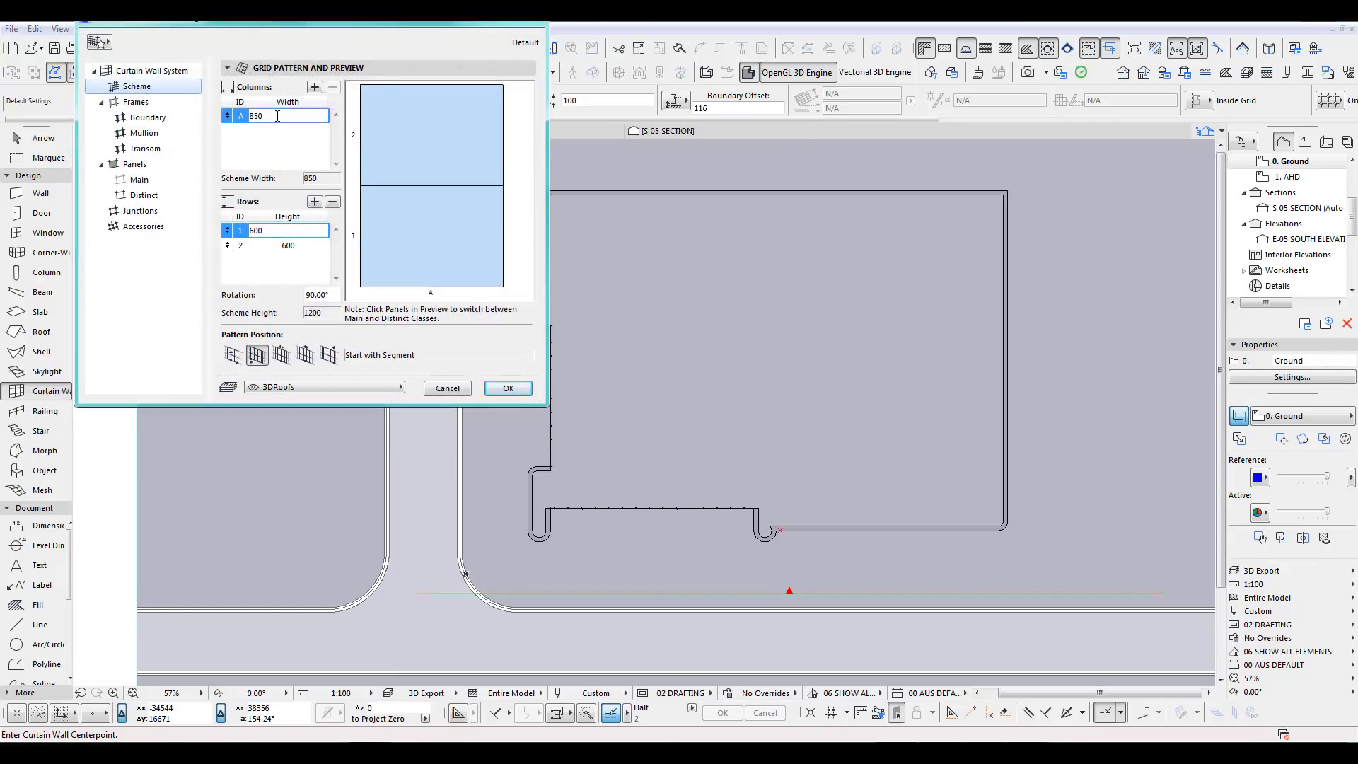
double_click(251, 117)
text(500)
click(275, 230)
key(Return)
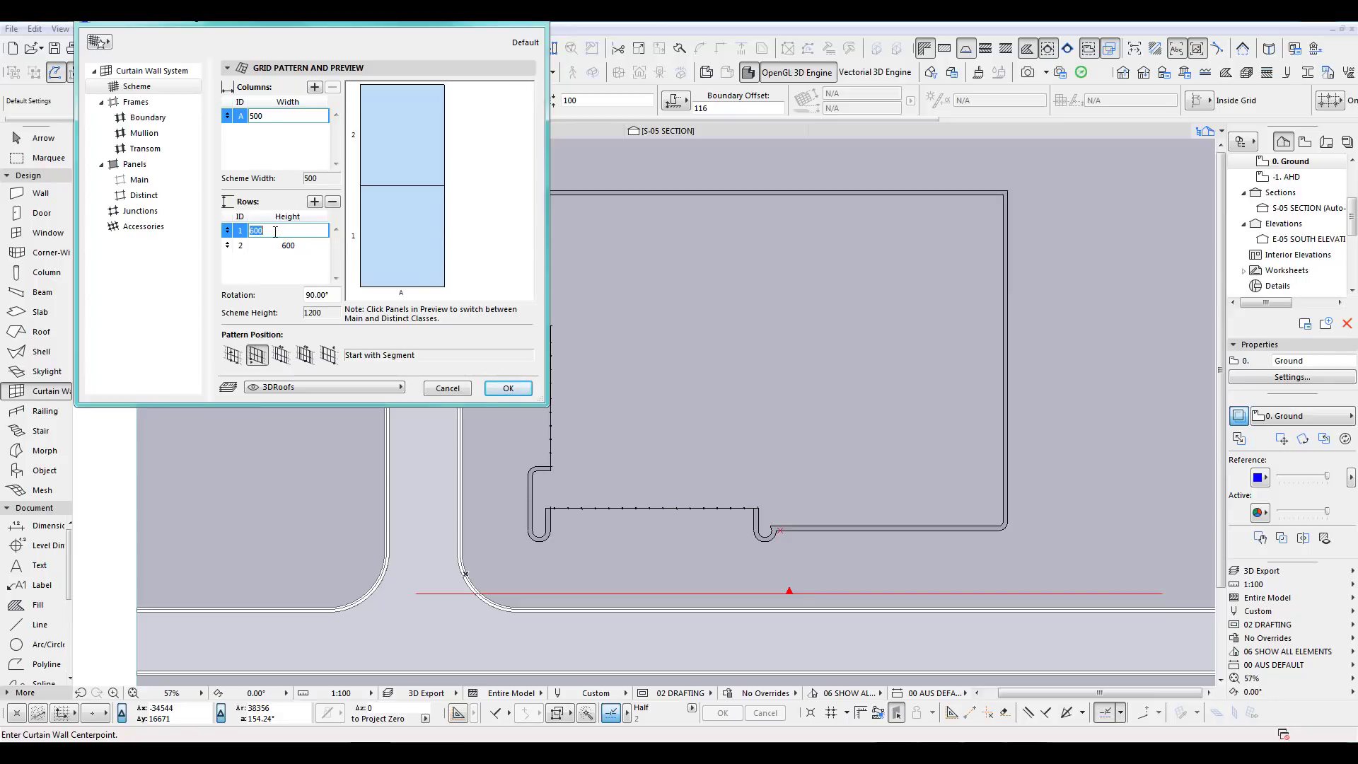
text(500)
click(285, 245)
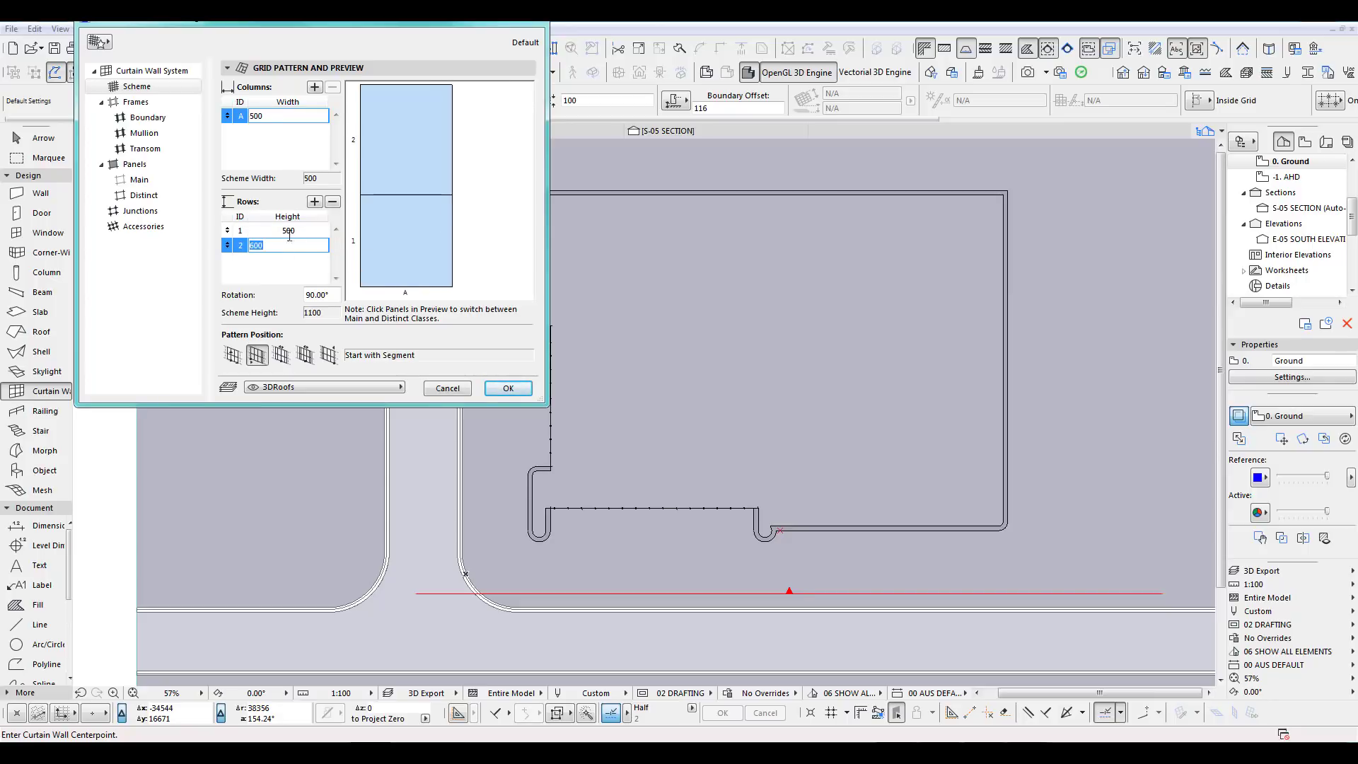
click(333, 203)
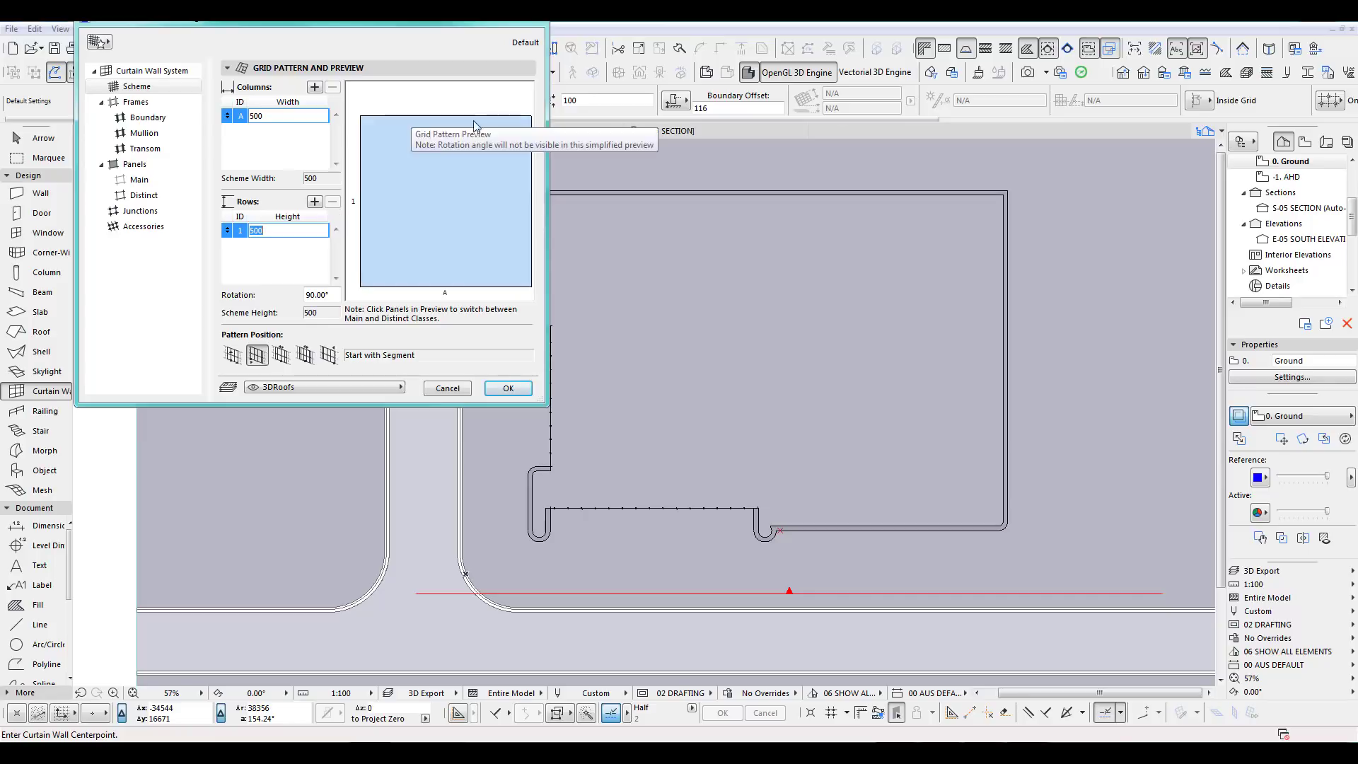
Step: Keep the 3DRoofs layer, review the main panel, mullion and transom settings, and confirm the curtain wall defaults
click(324, 389)
click(328, 389)
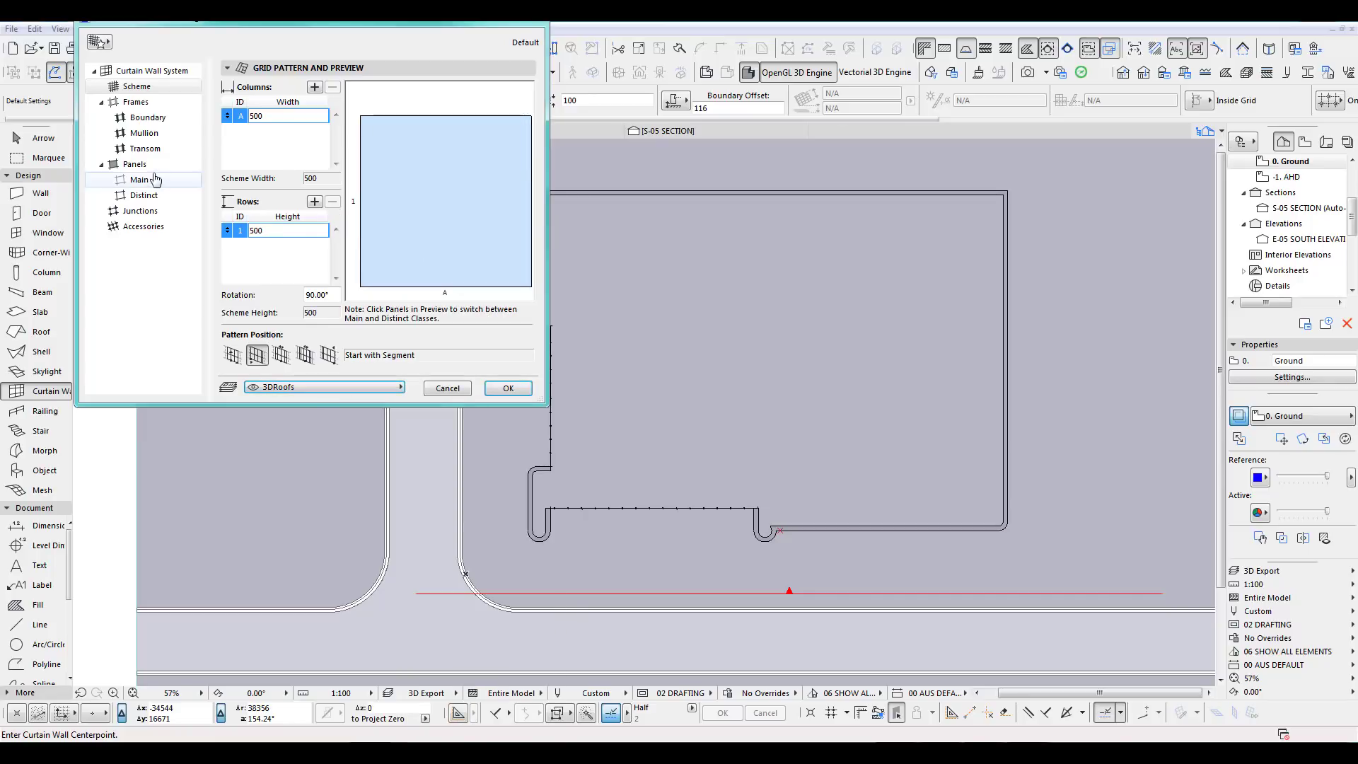
click(422, 202)
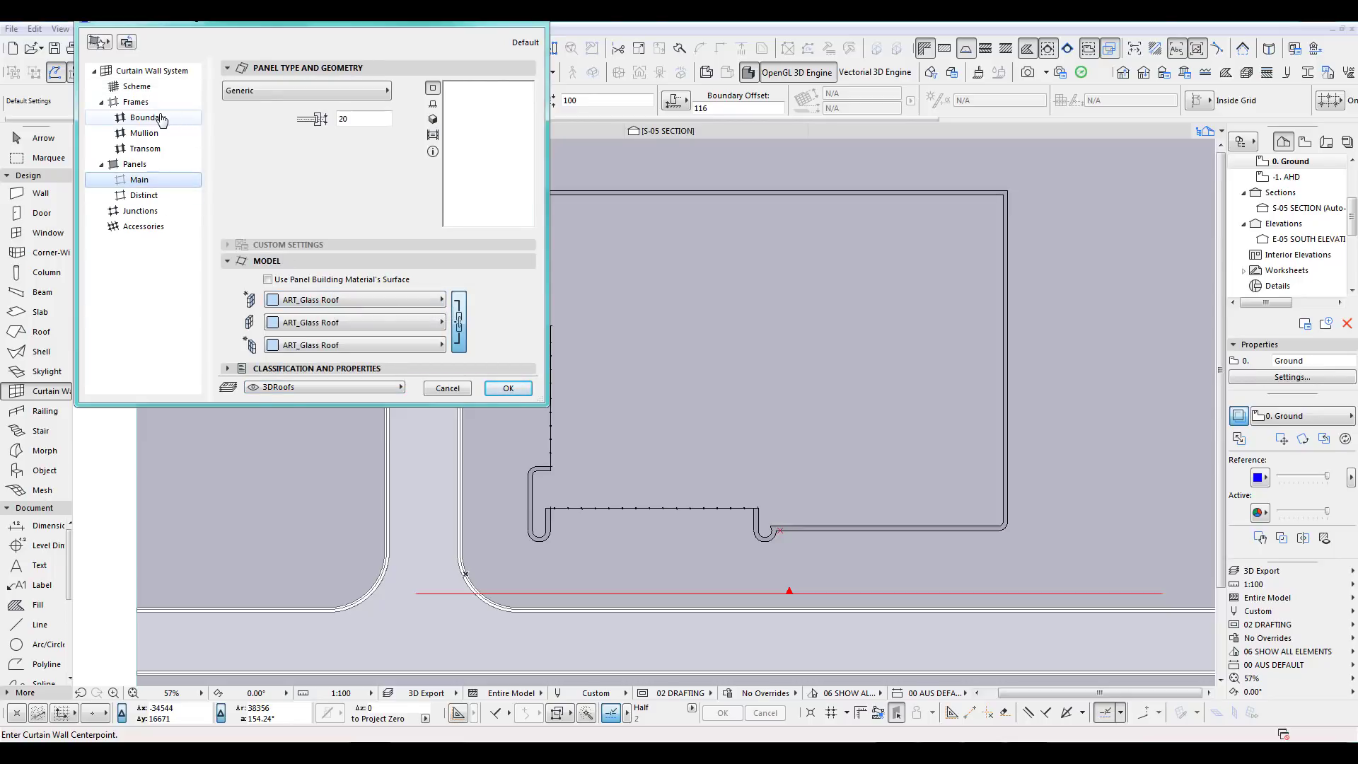
click(145, 133)
click(147, 150)
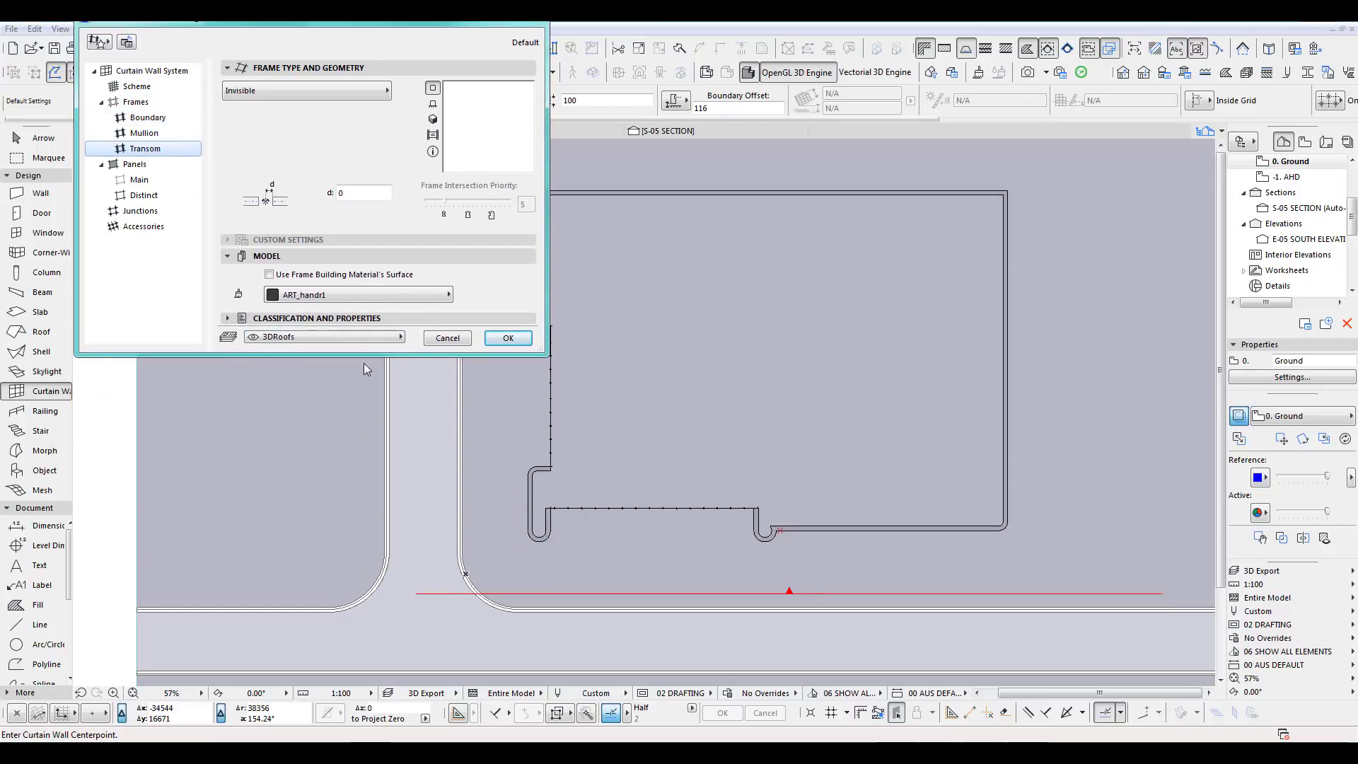
click(518, 341)
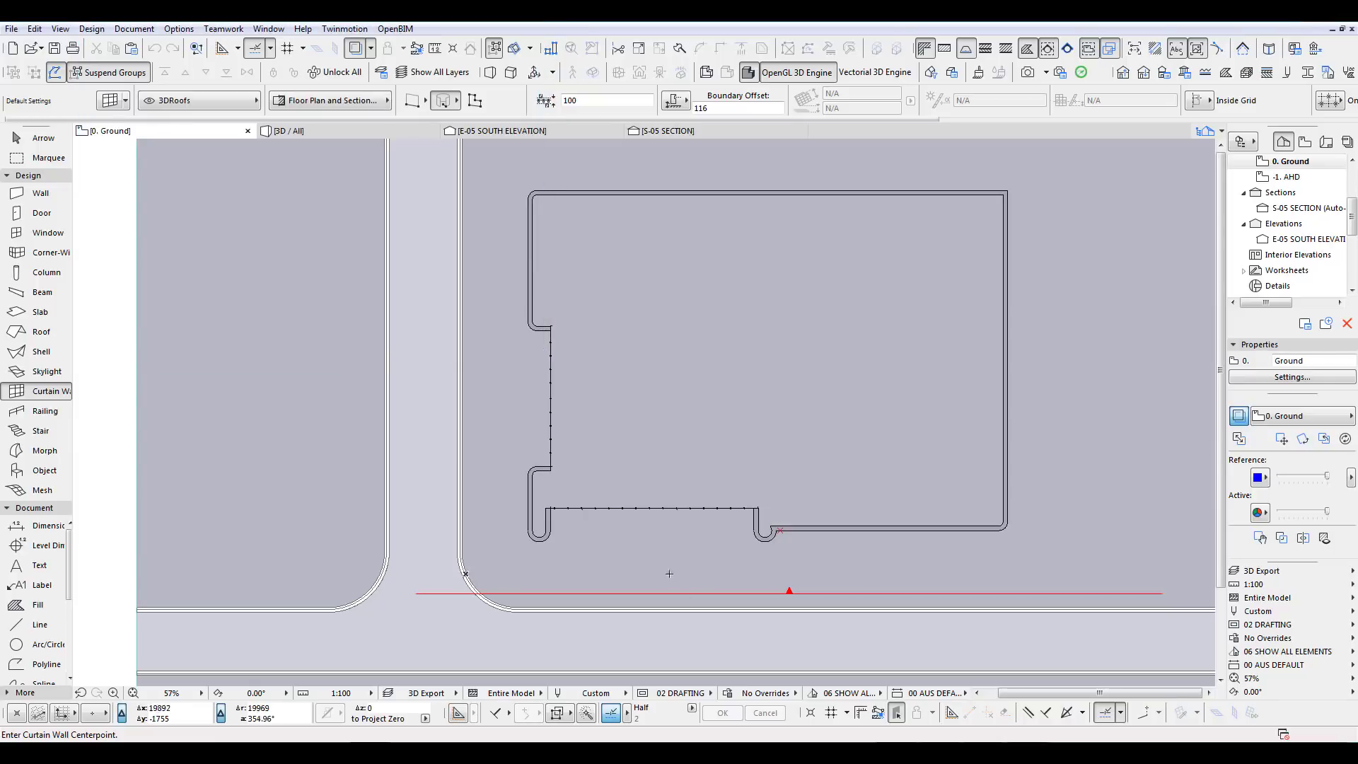
Step: Draw an arched curtain wall about 5.1 m deep from the left entrance wall's rounded end, with the X coordinate fixed at 3000
click(446, 101)
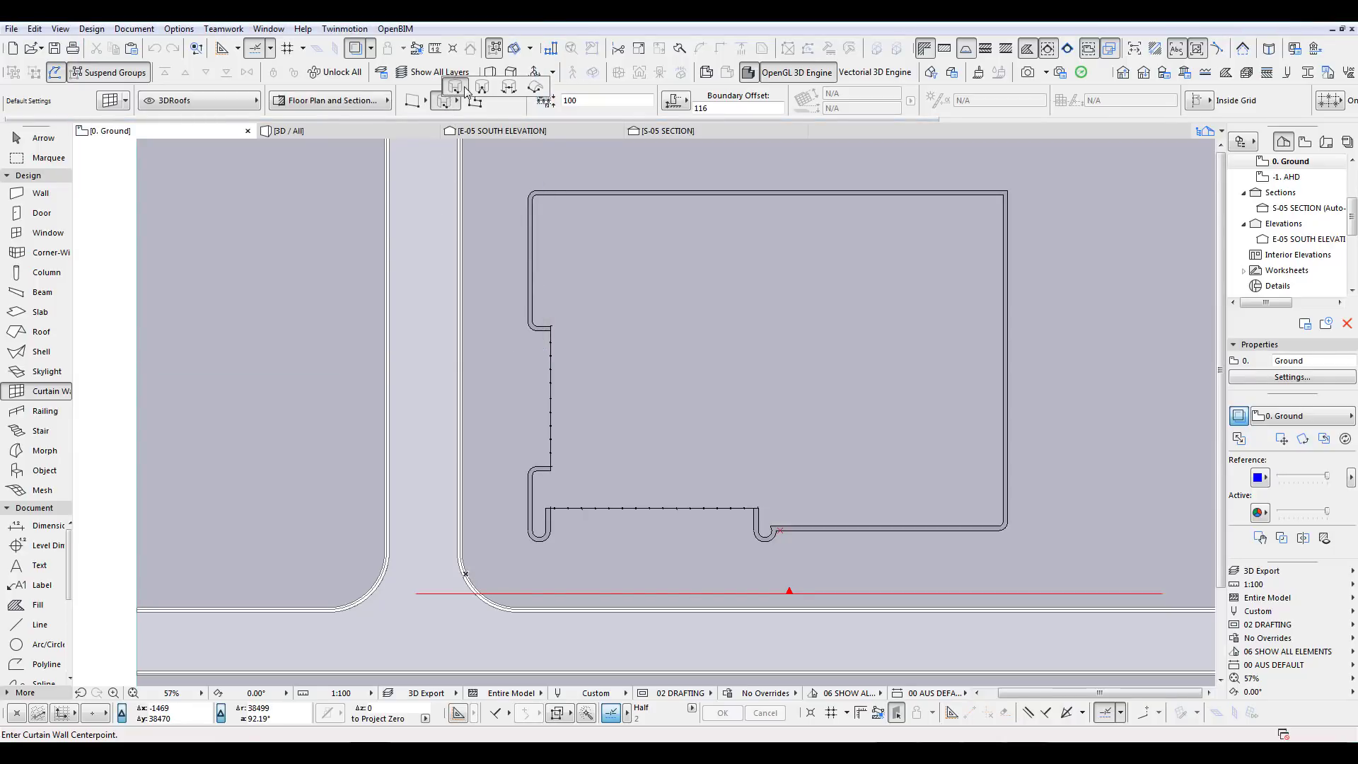
click(535, 87)
middle_drag(648, 549, 612, 427)
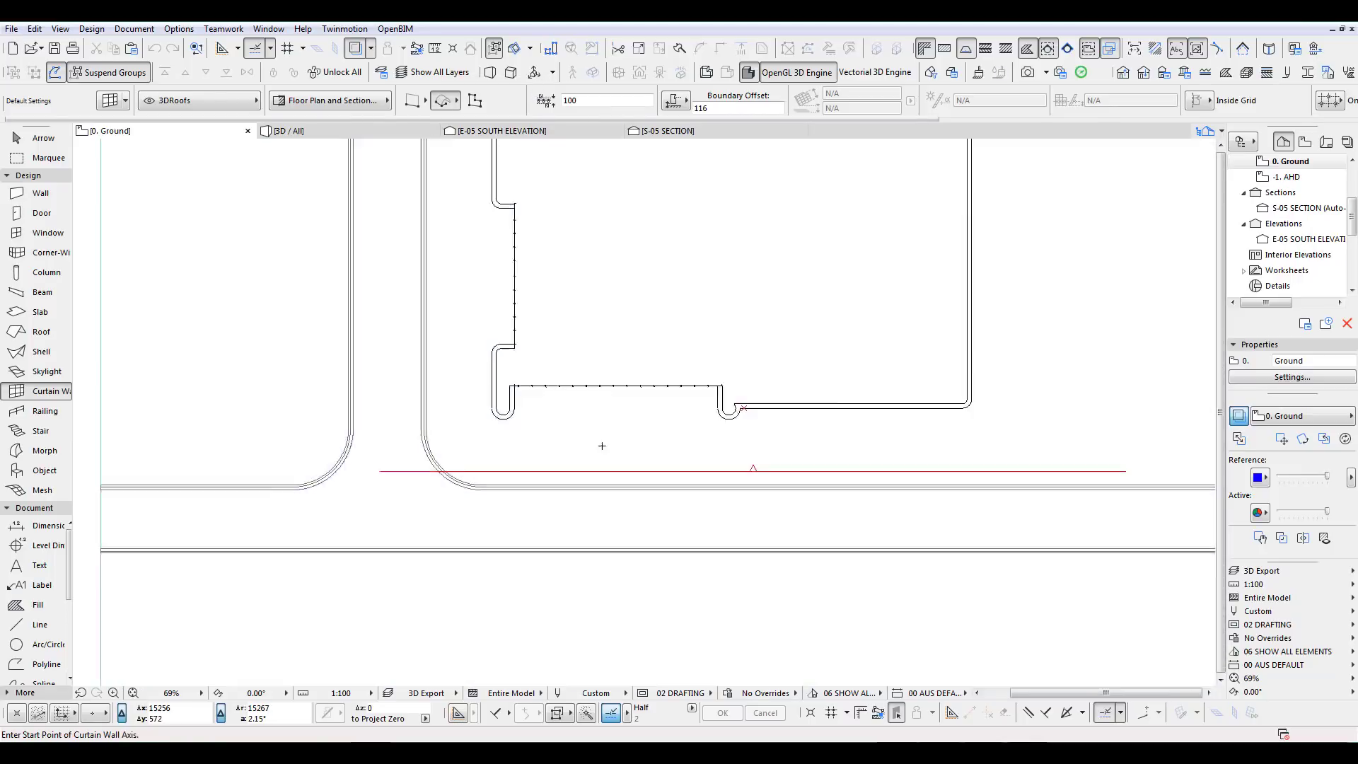
scroll(602, 445, up, 3)
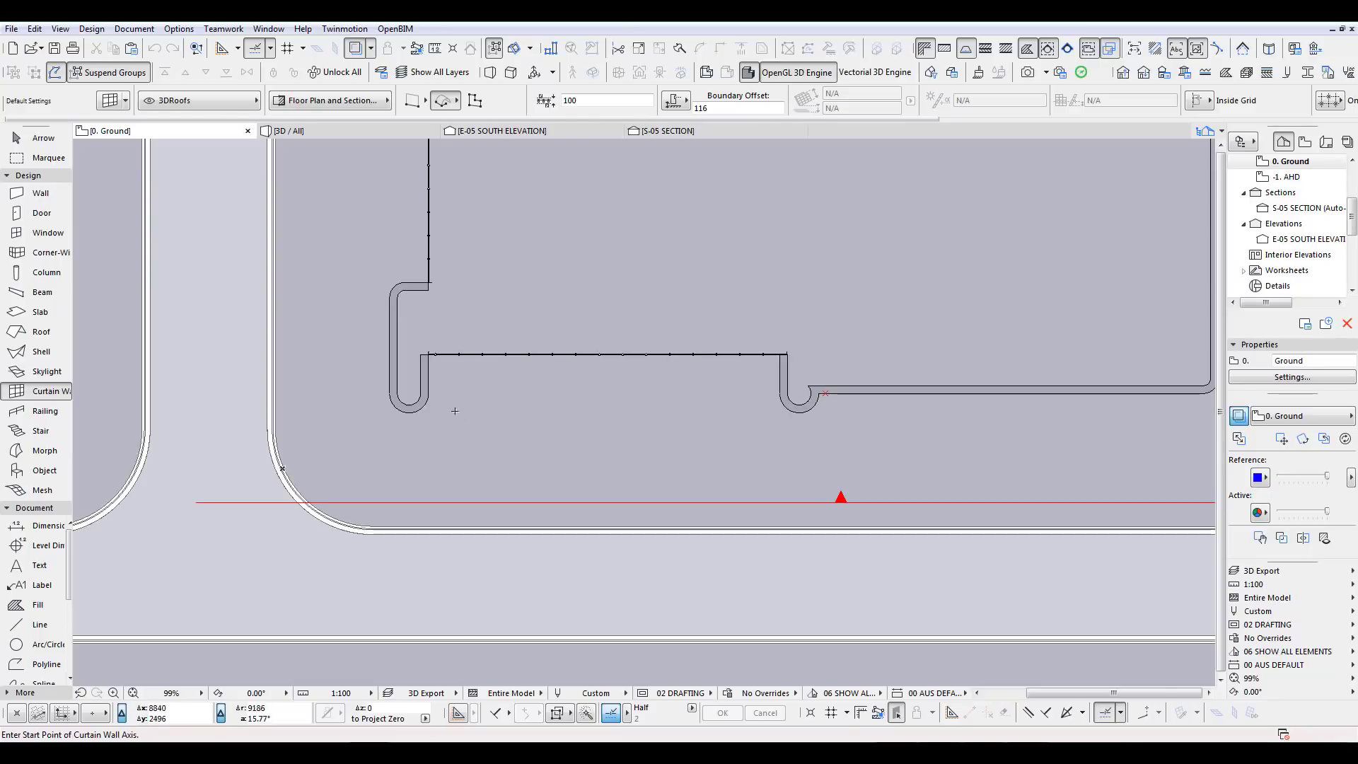
click(428, 374)
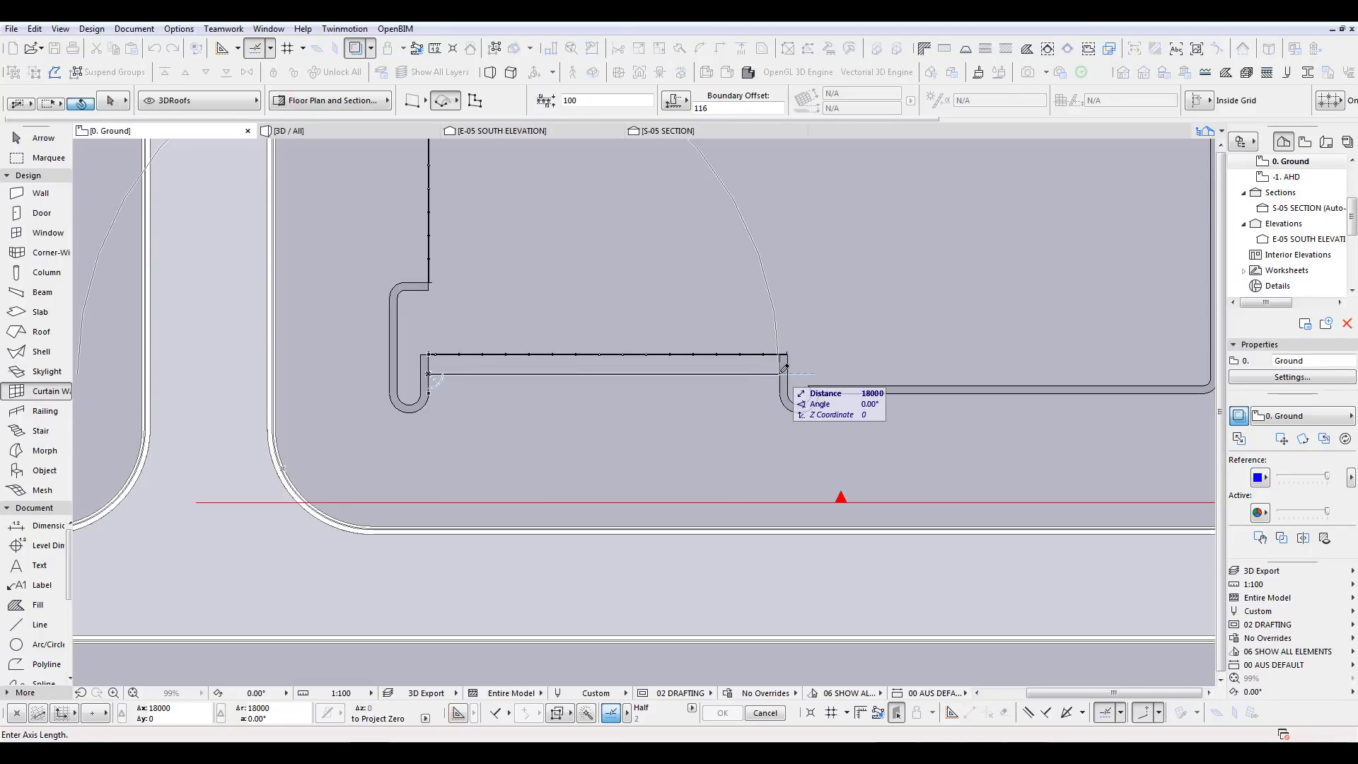
key(Escape)
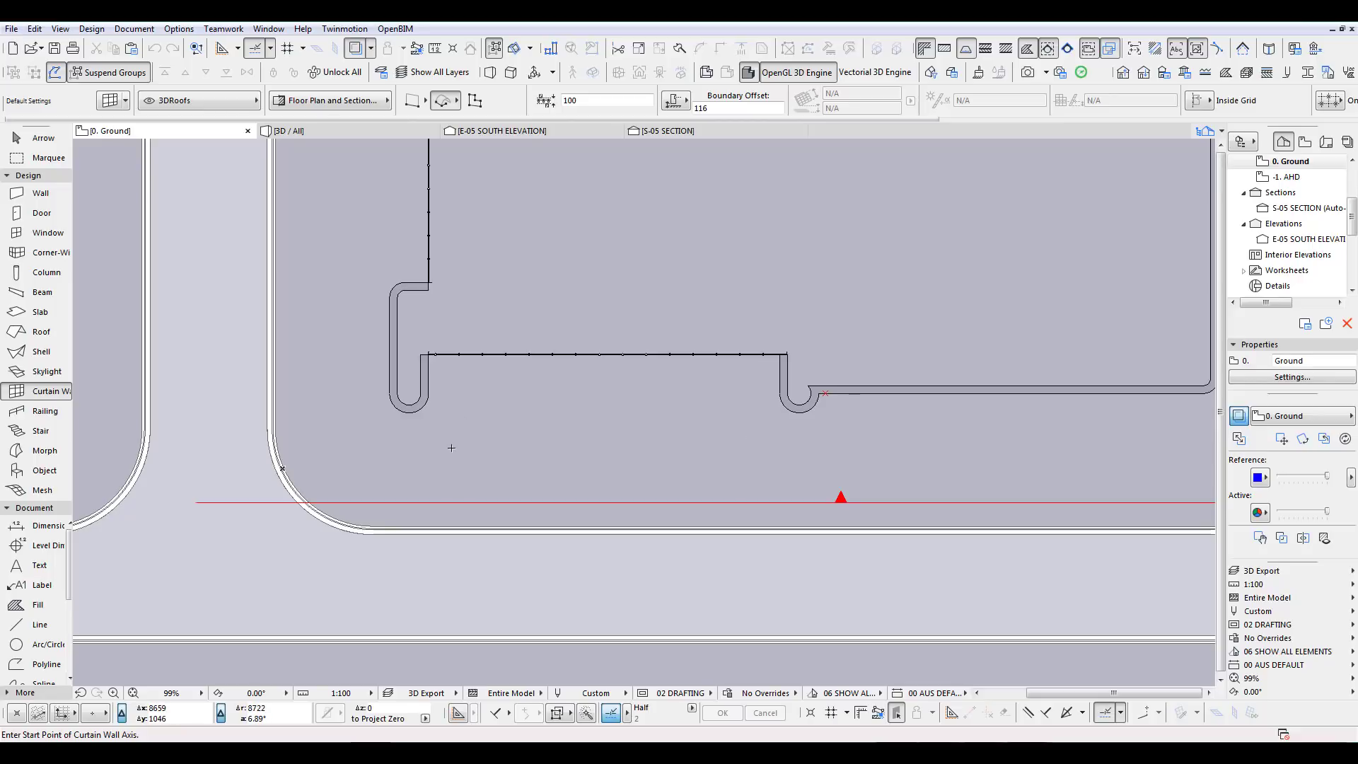
click(429, 391)
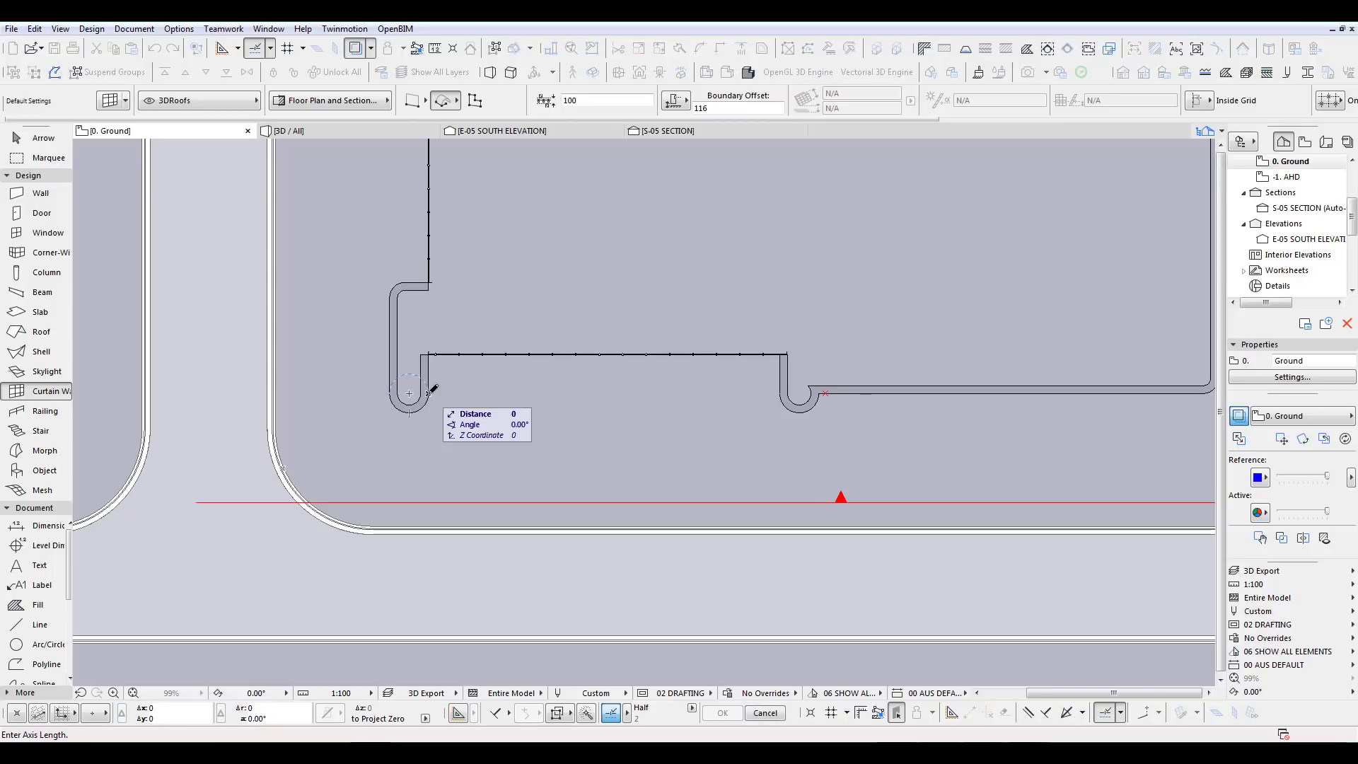
key(x)
text(30)
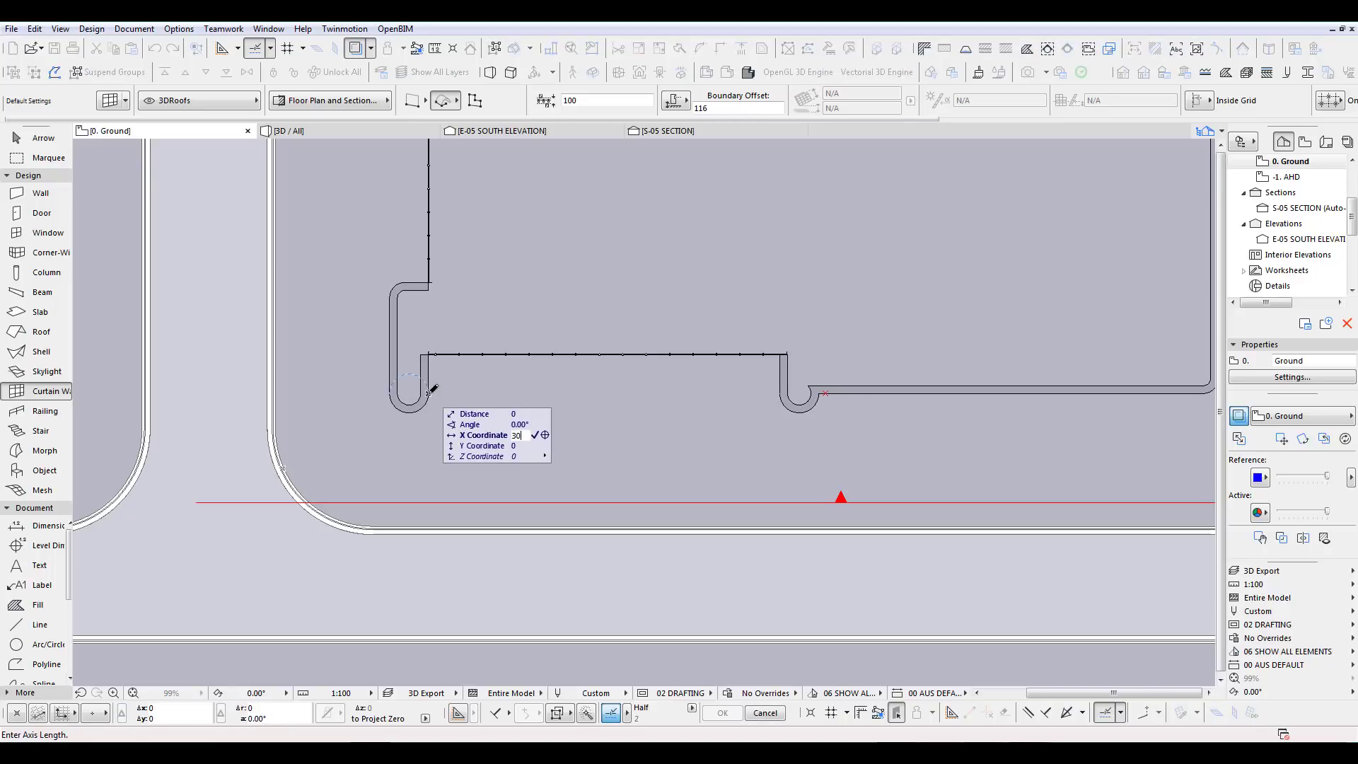
text(00)
key(Return)
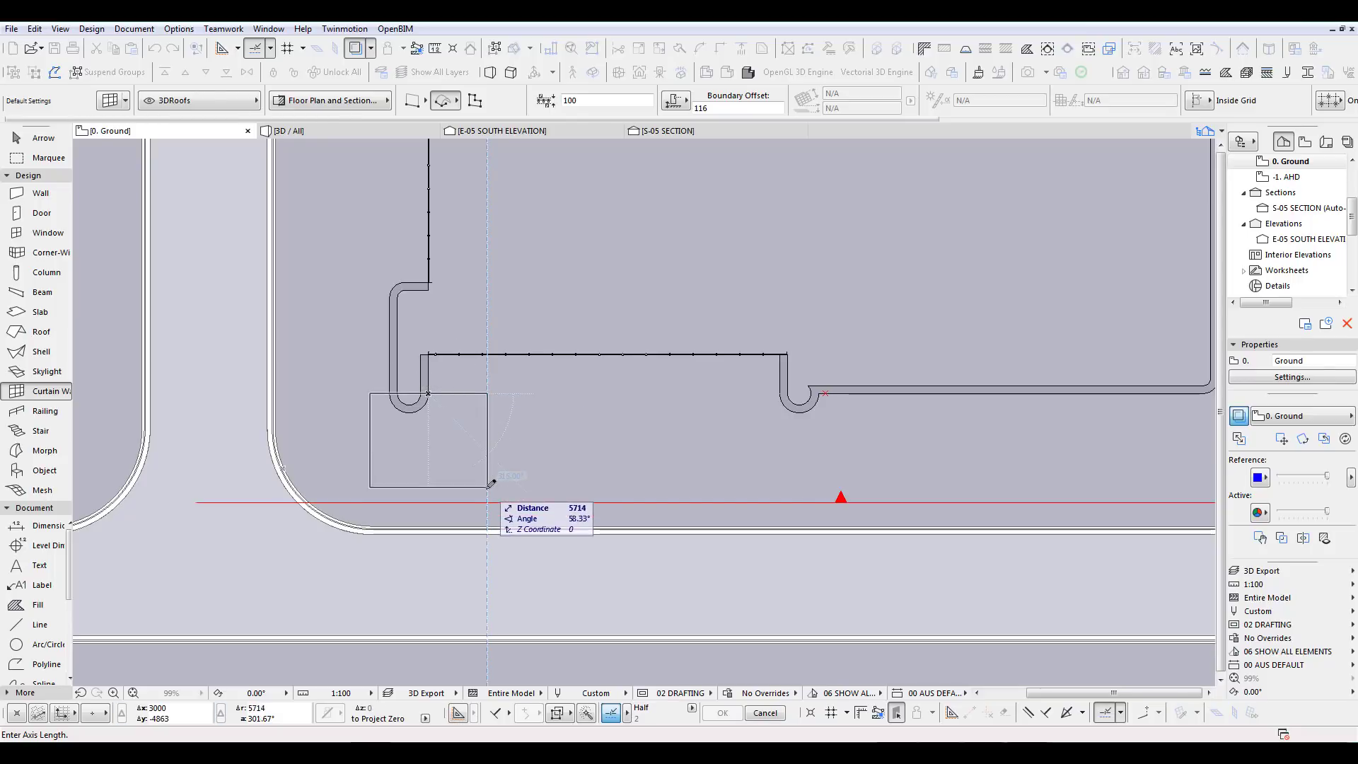
click(493, 488)
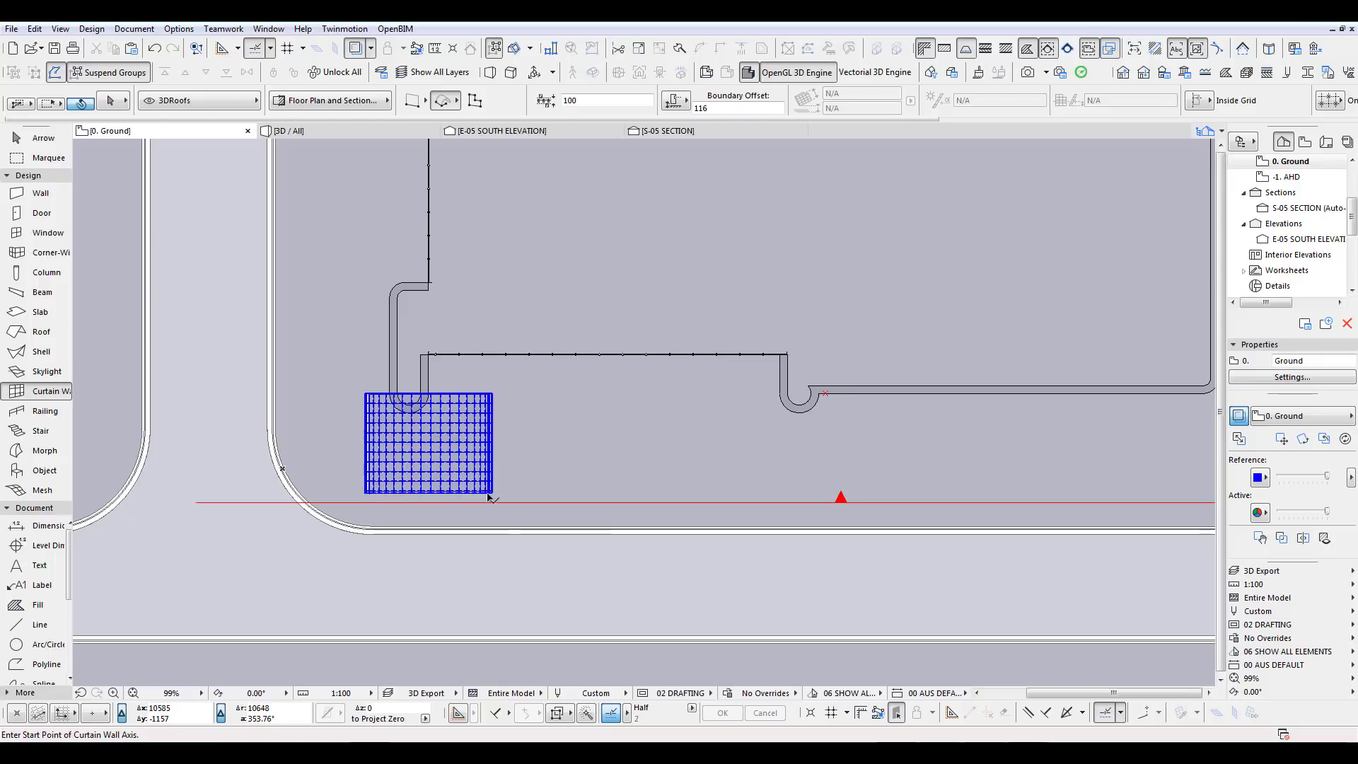
Step: Move the arched curtain wall sideways so its left corner meets the inner face of the entrance recess at the left wall
key(ctrl+d)
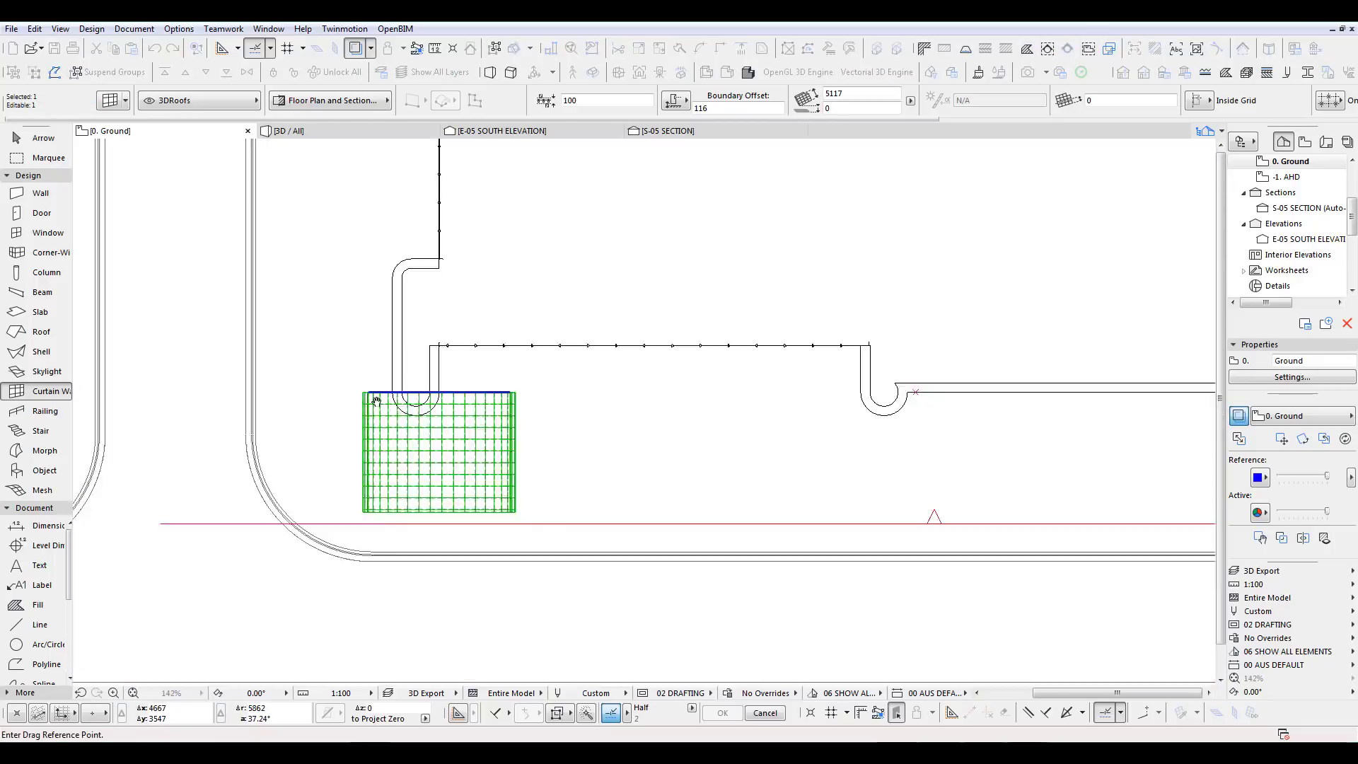
scroll(363, 394, up, 5)
click(341, 380)
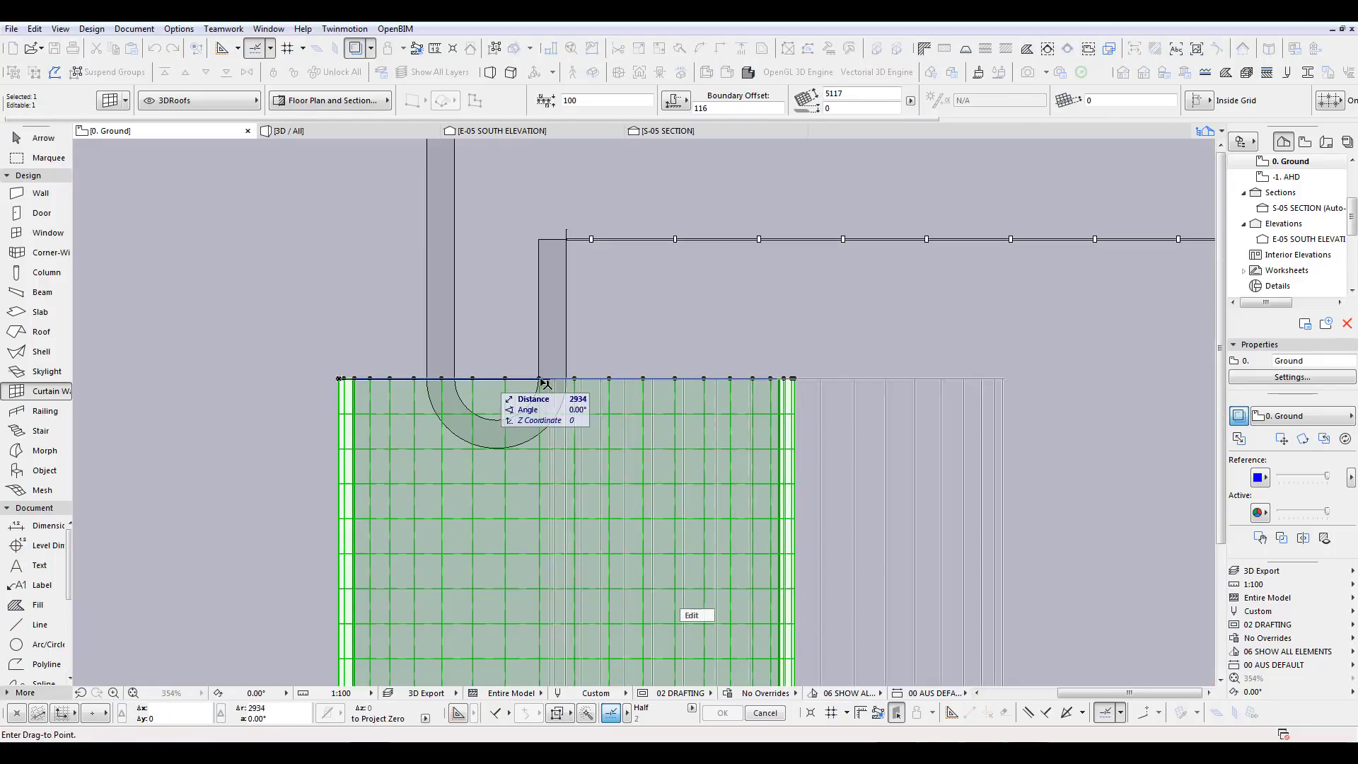
click(571, 384)
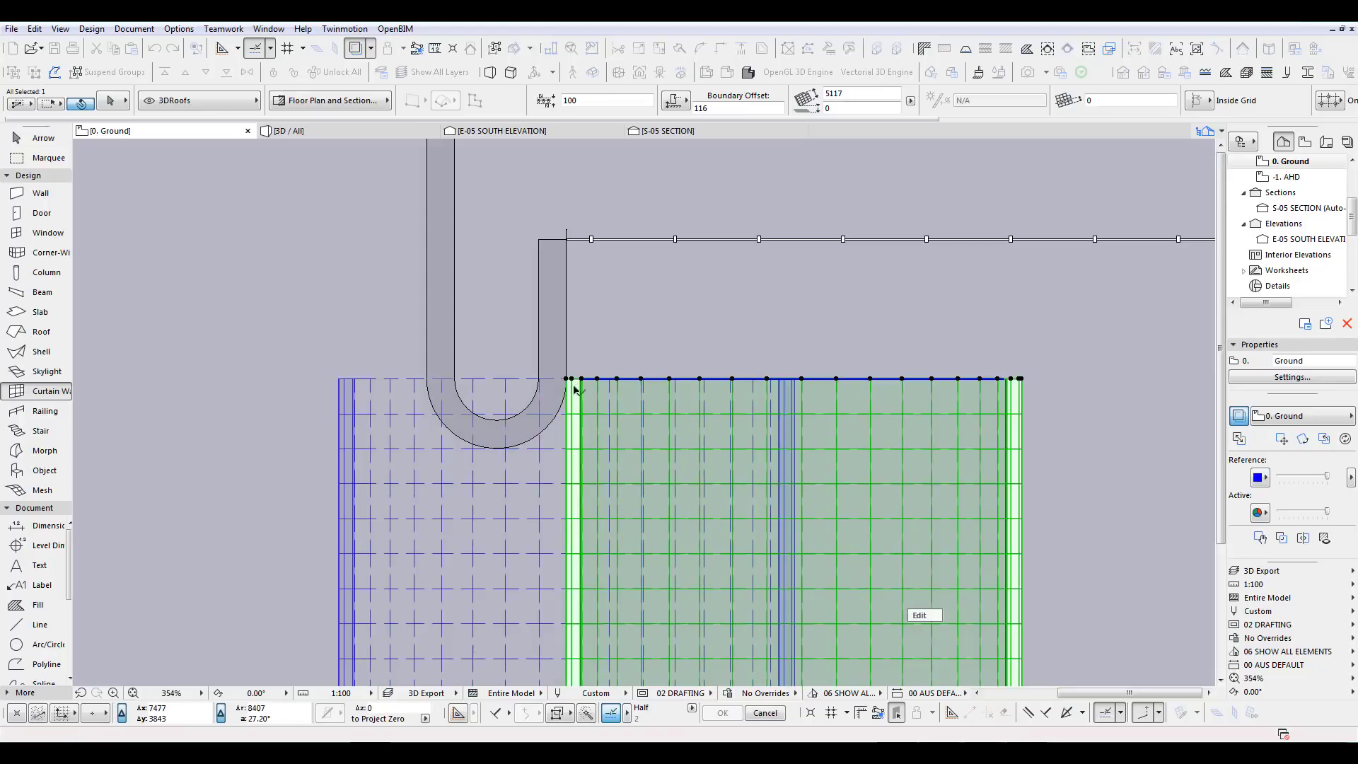
Step: Open the E-05 South Elevation view from its marker line on the plan
scroll(572, 384, down, 4)
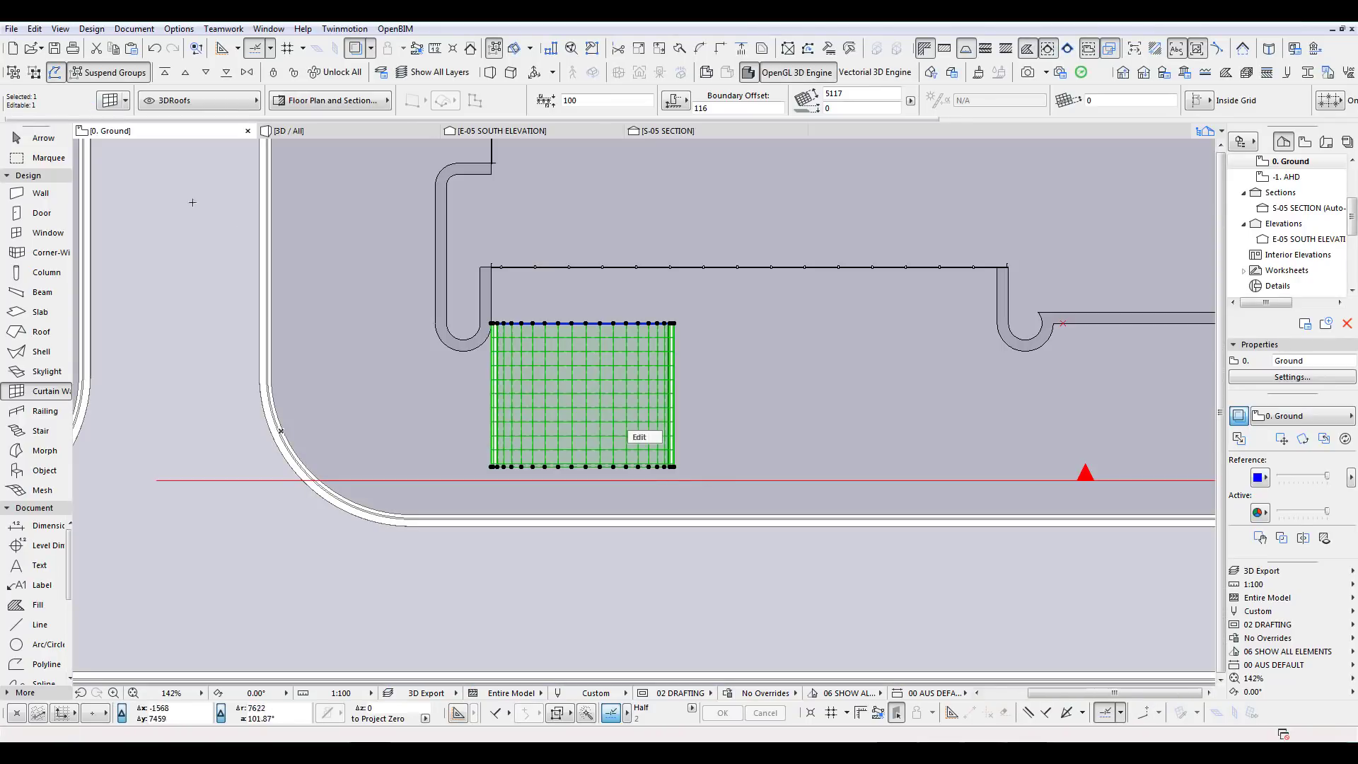
click(41, 138)
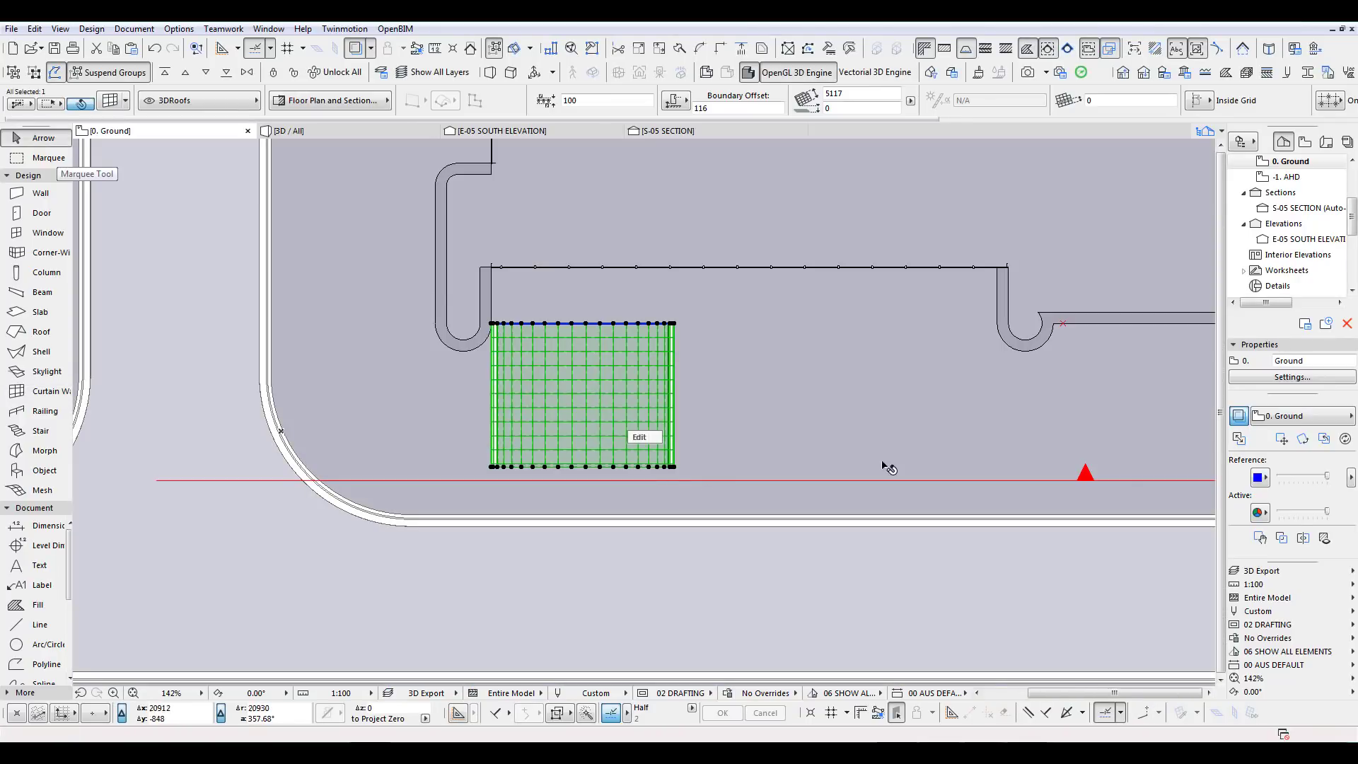
click(1086, 483)
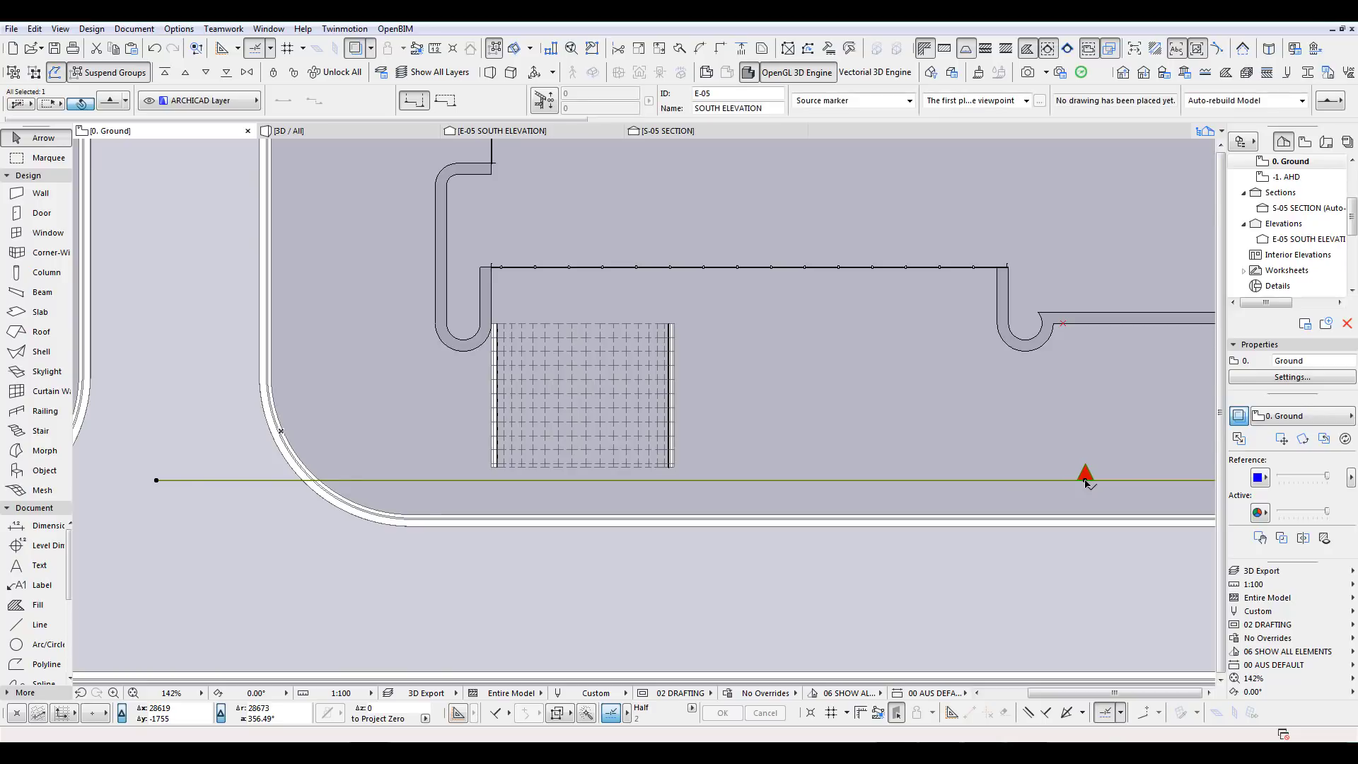
right_click(1086, 482)
click(1146, 203)
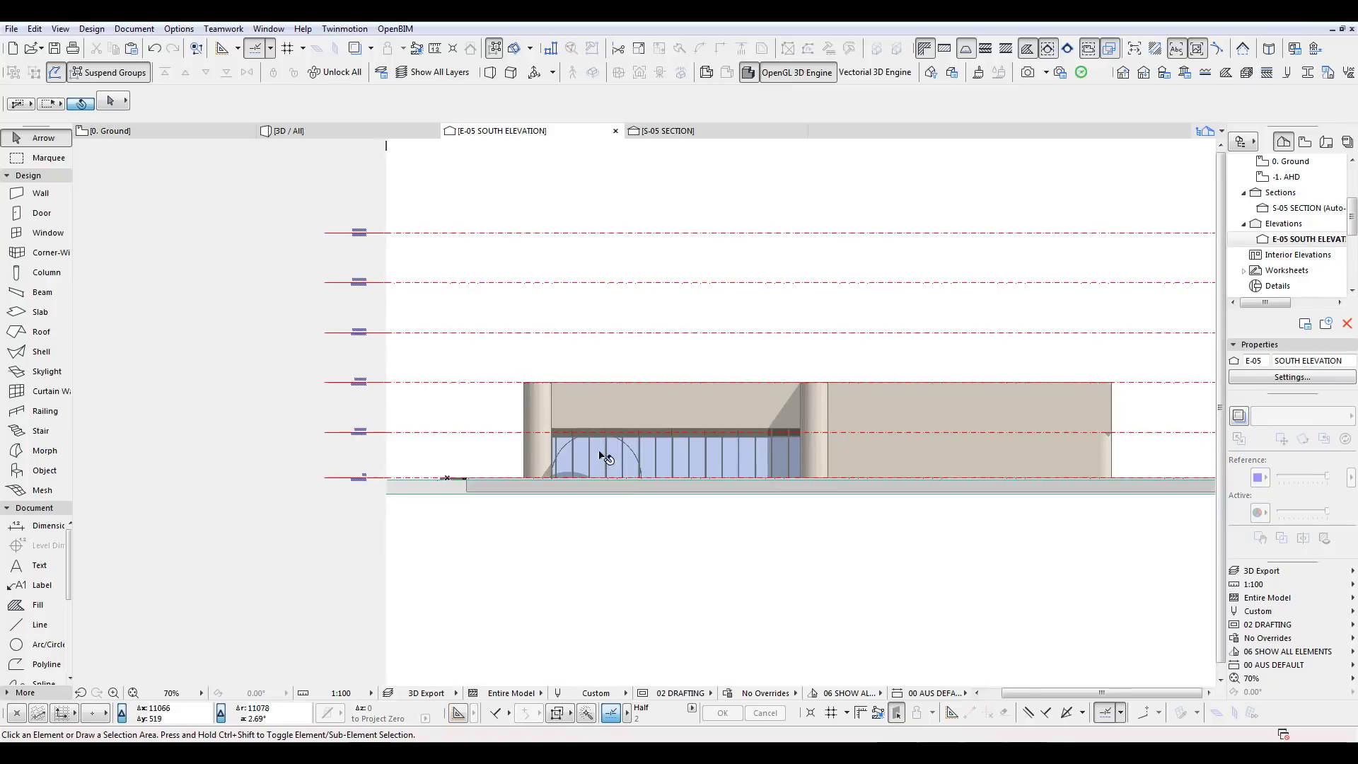
Step: Select the arched curtain wall in the elevation and raise it to a 3000 base height, level with the storefront's horizontal frame
scroll(642, 461, up, 10)
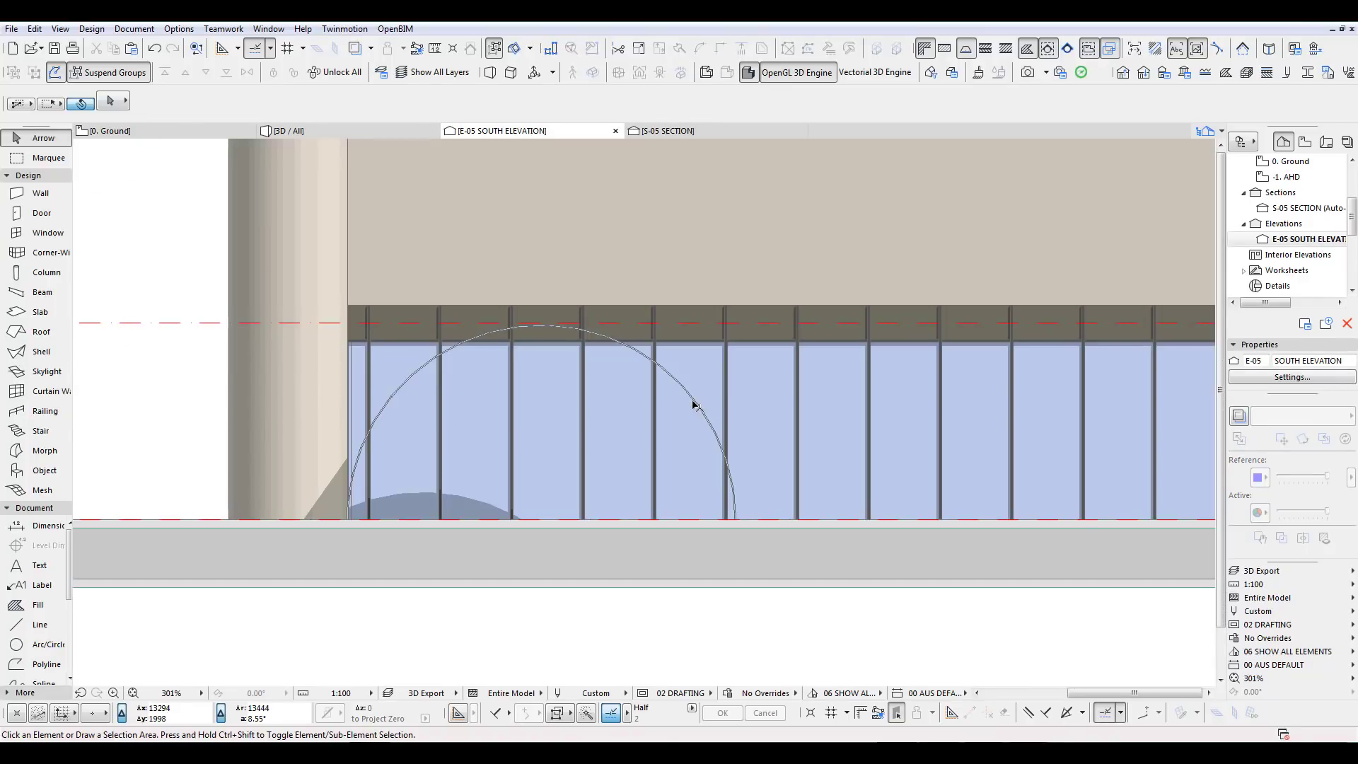
click(697, 401)
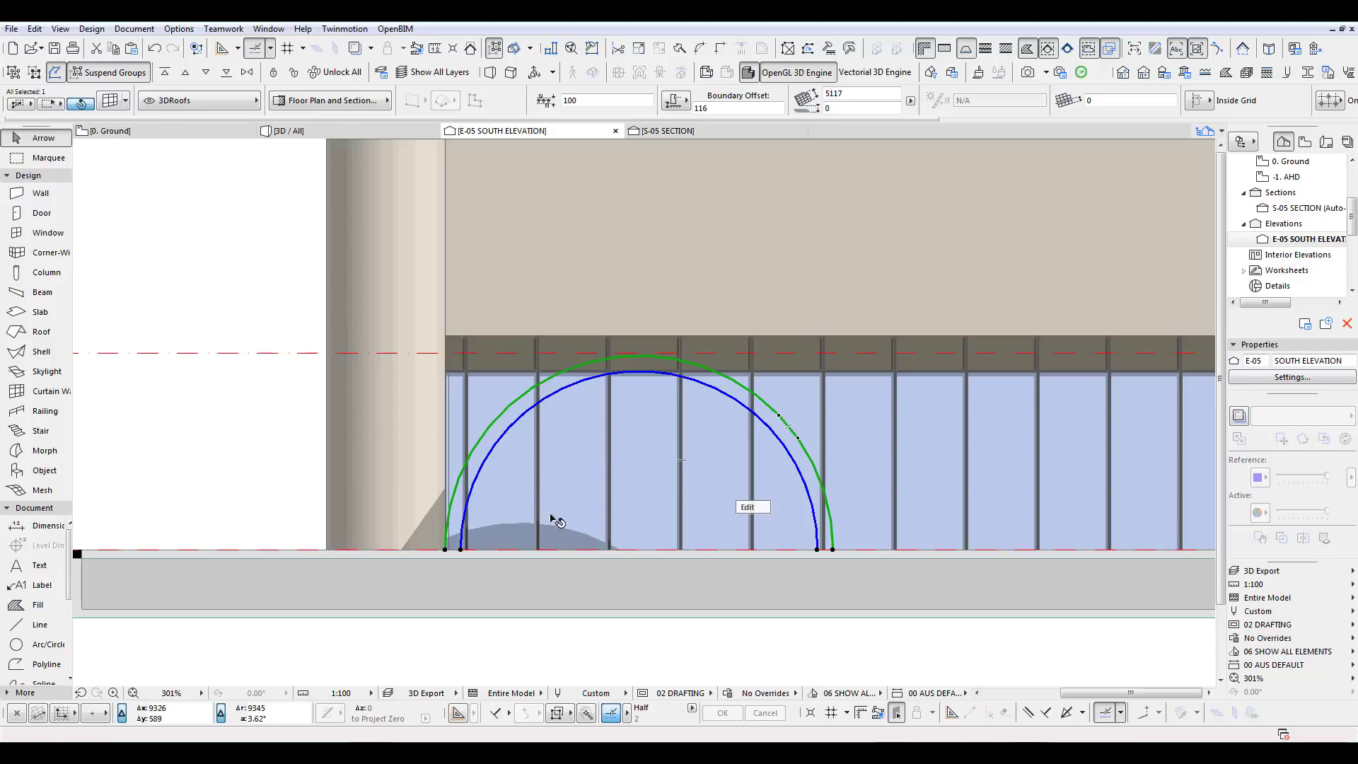
key(ctrl+d)
click(460, 550)
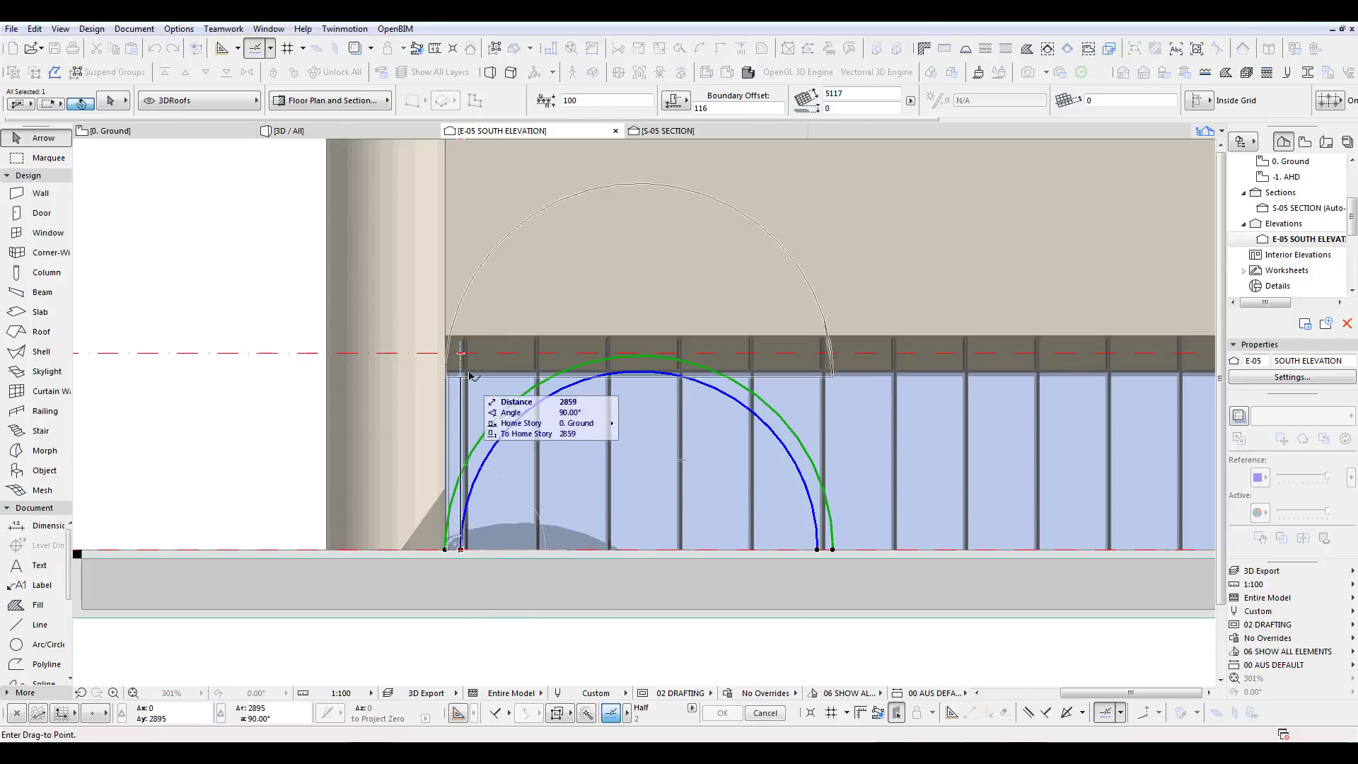
click(446, 377)
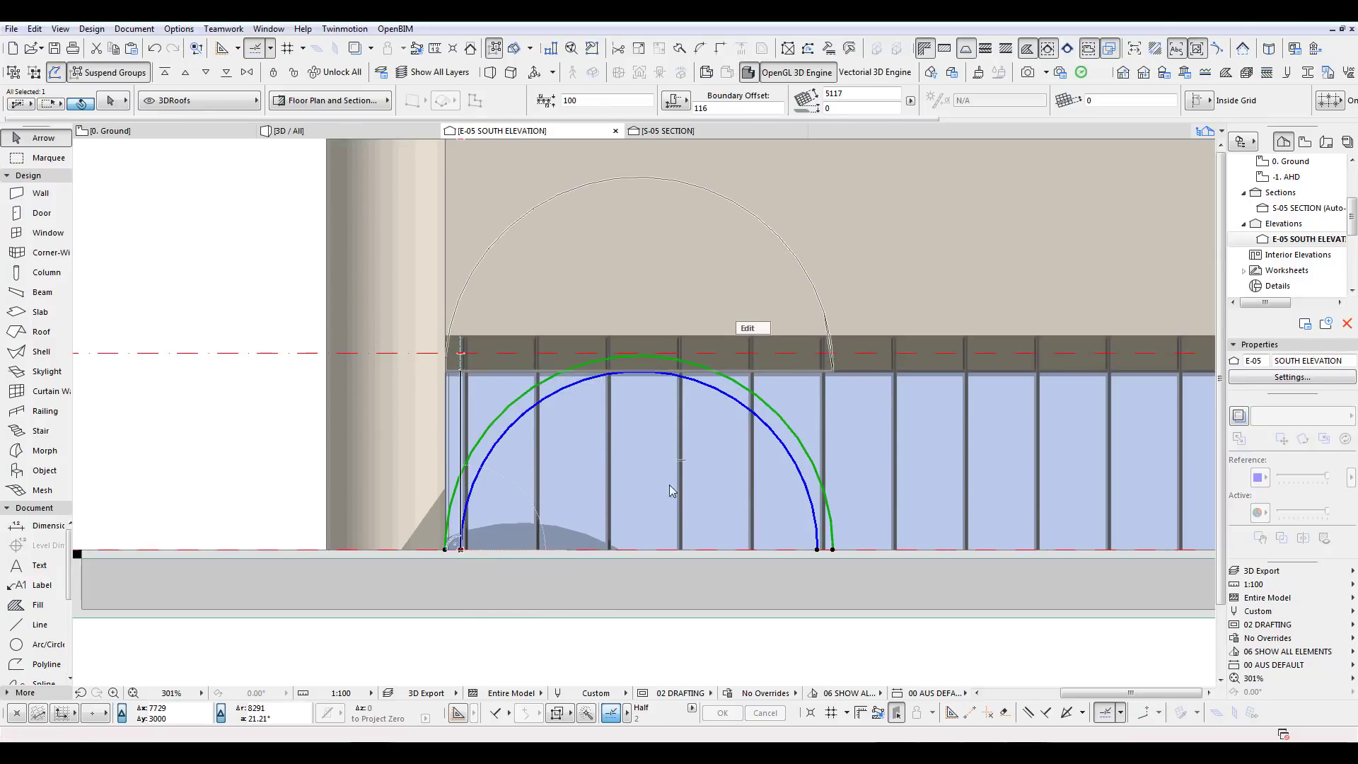
scroll(646, 460, down, 3)
scroll(622, 438, up, 3)
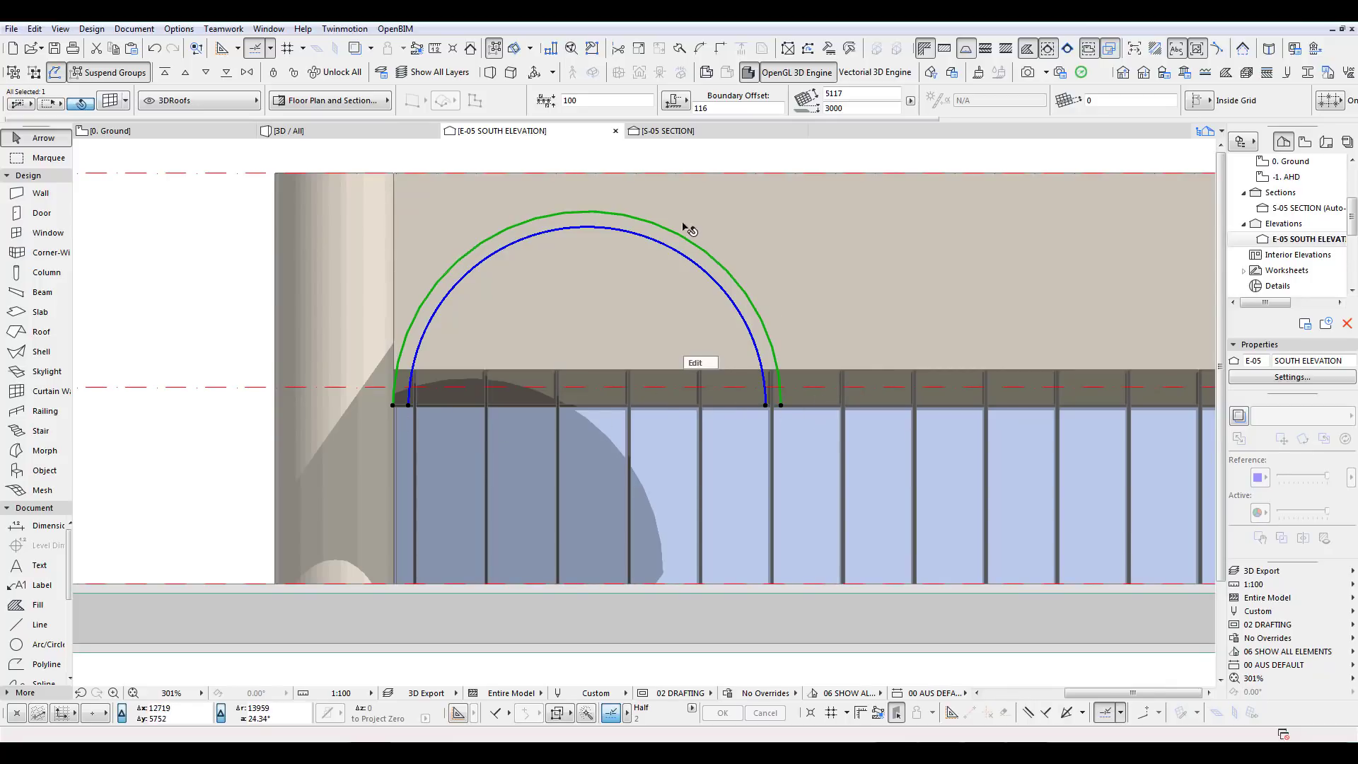
Step: Flatten the raised curtain wall's arch into a straight horizontal profile along the storefront's horizontal frame, and clear the selection
click(610, 229)
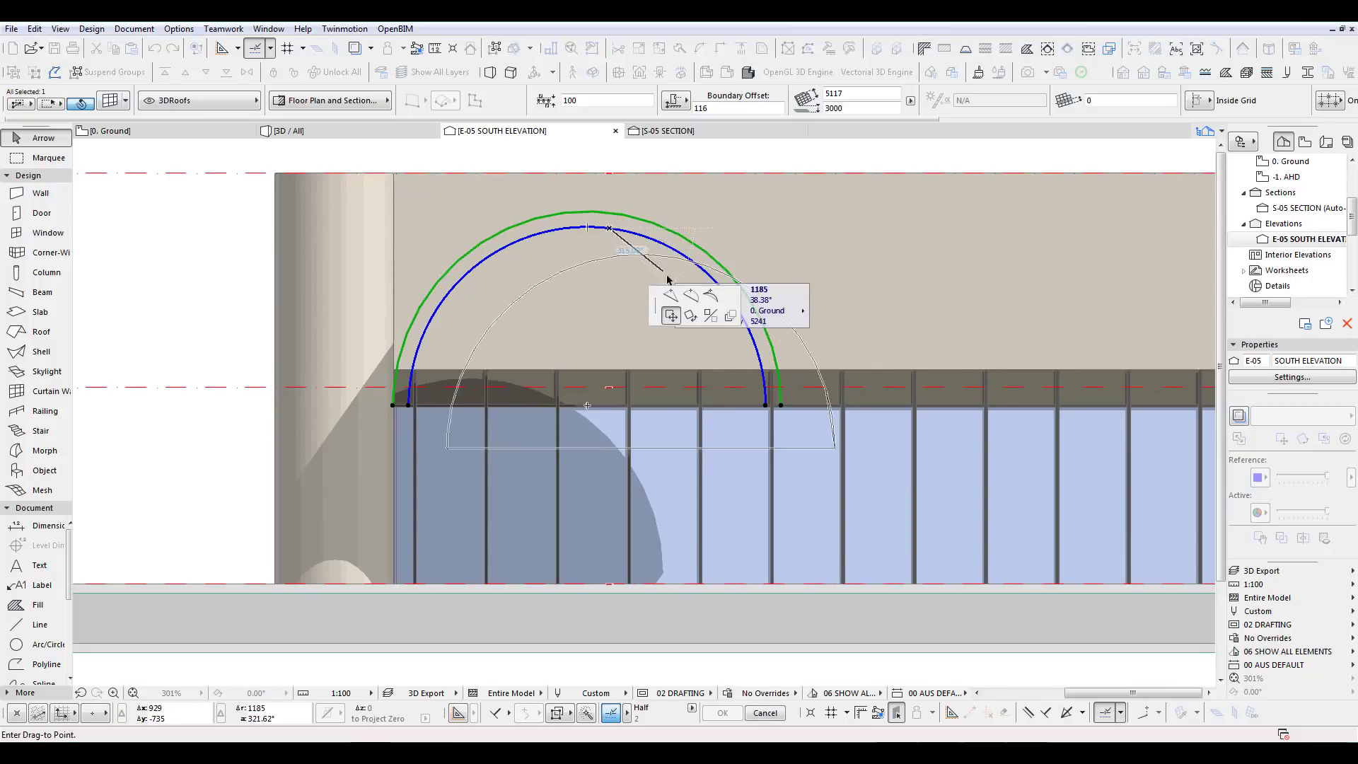
click(672, 298)
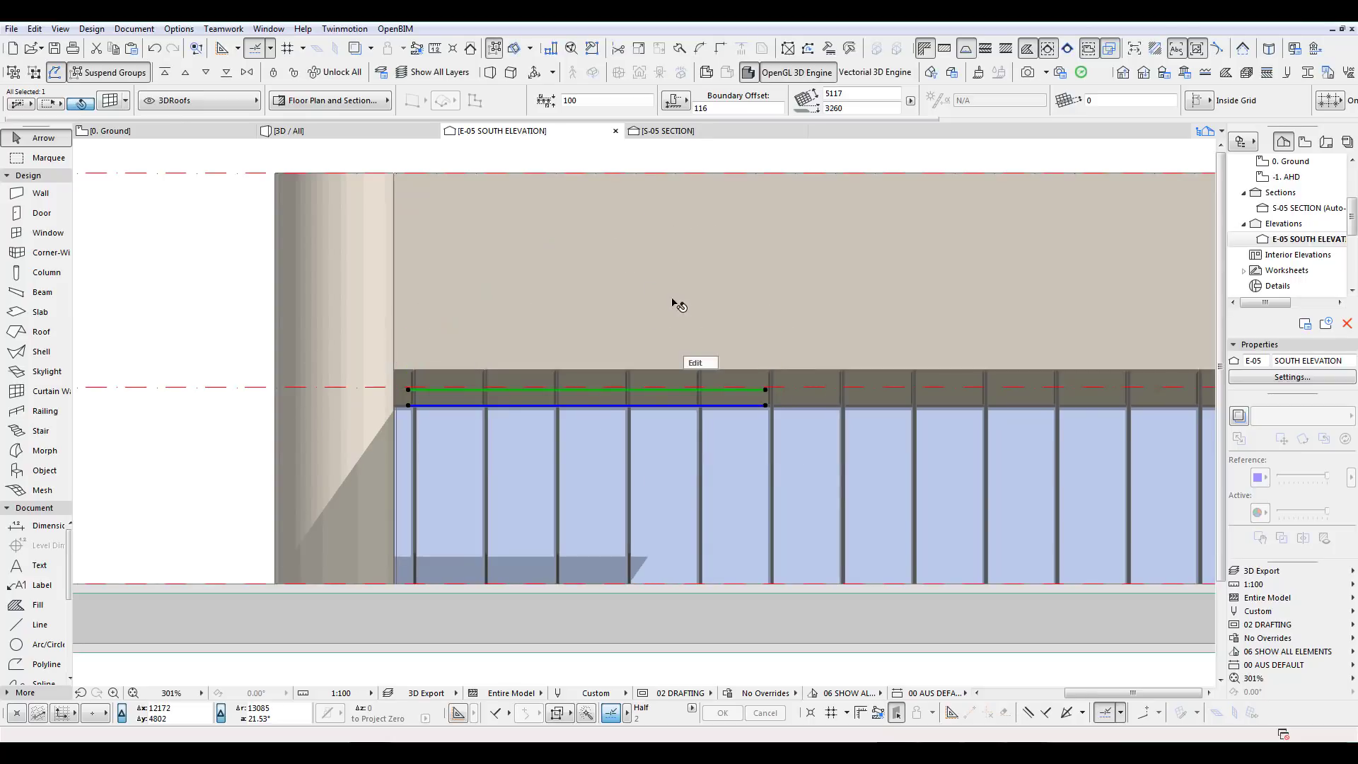
click(665, 408)
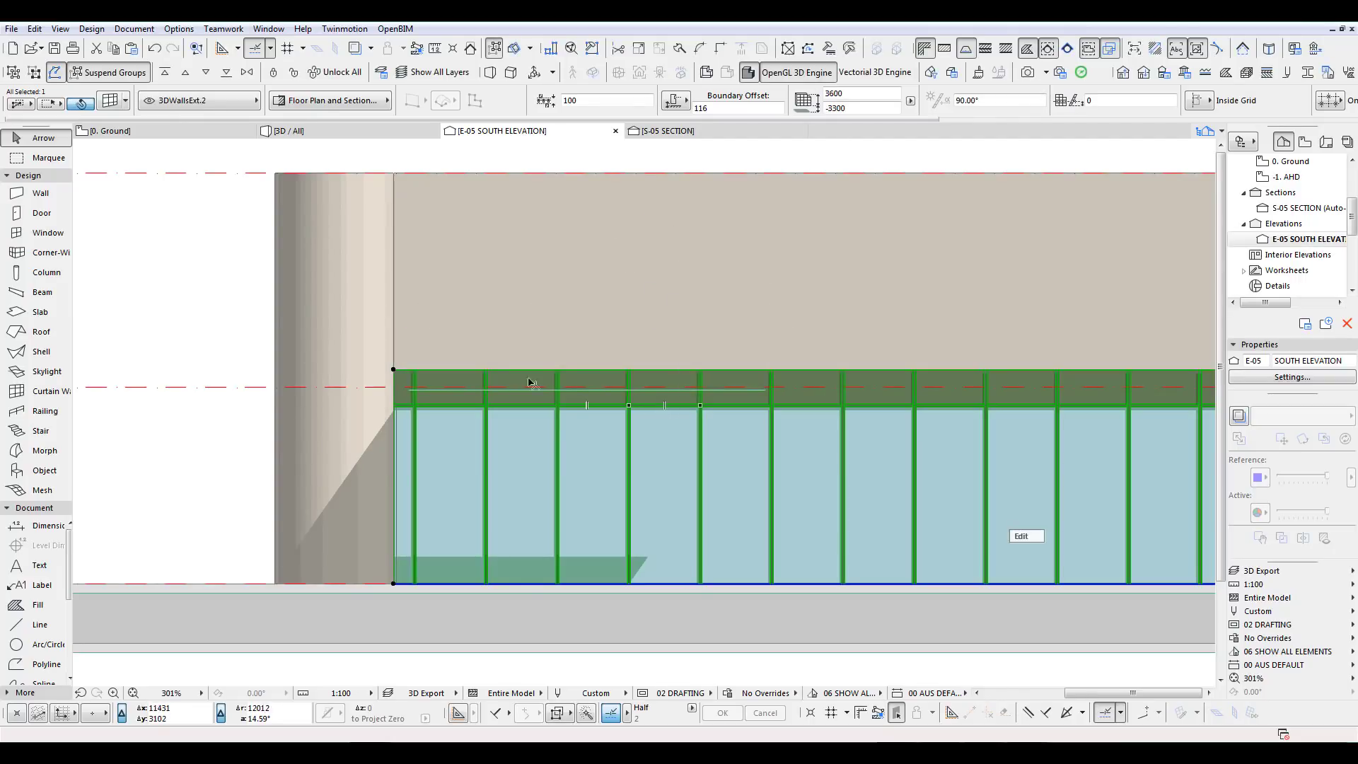
scroll(494, 358, up, 3)
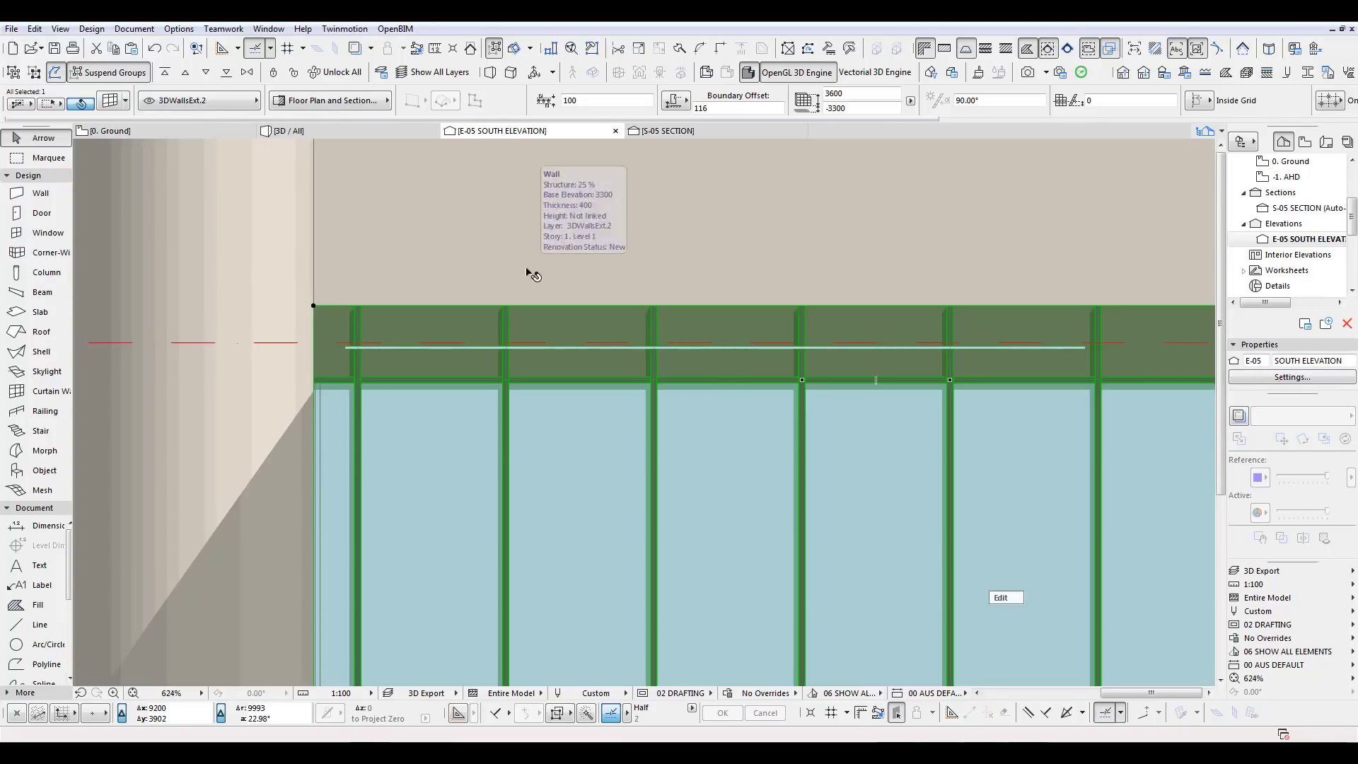
key(Escape)
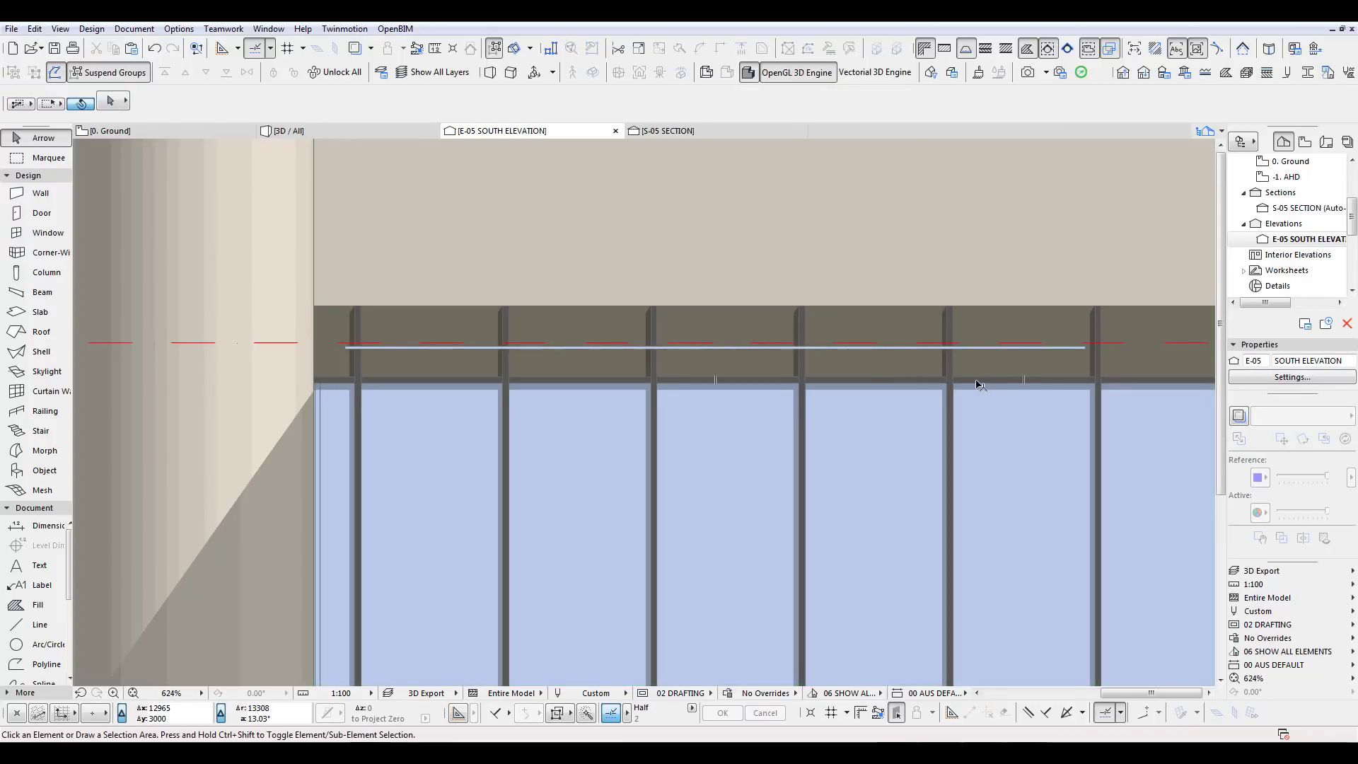
Step: Insert a node on the flat canopy curtain wall's reference line, place it 4000 from the left end, and clear the selection
click(44, 391)
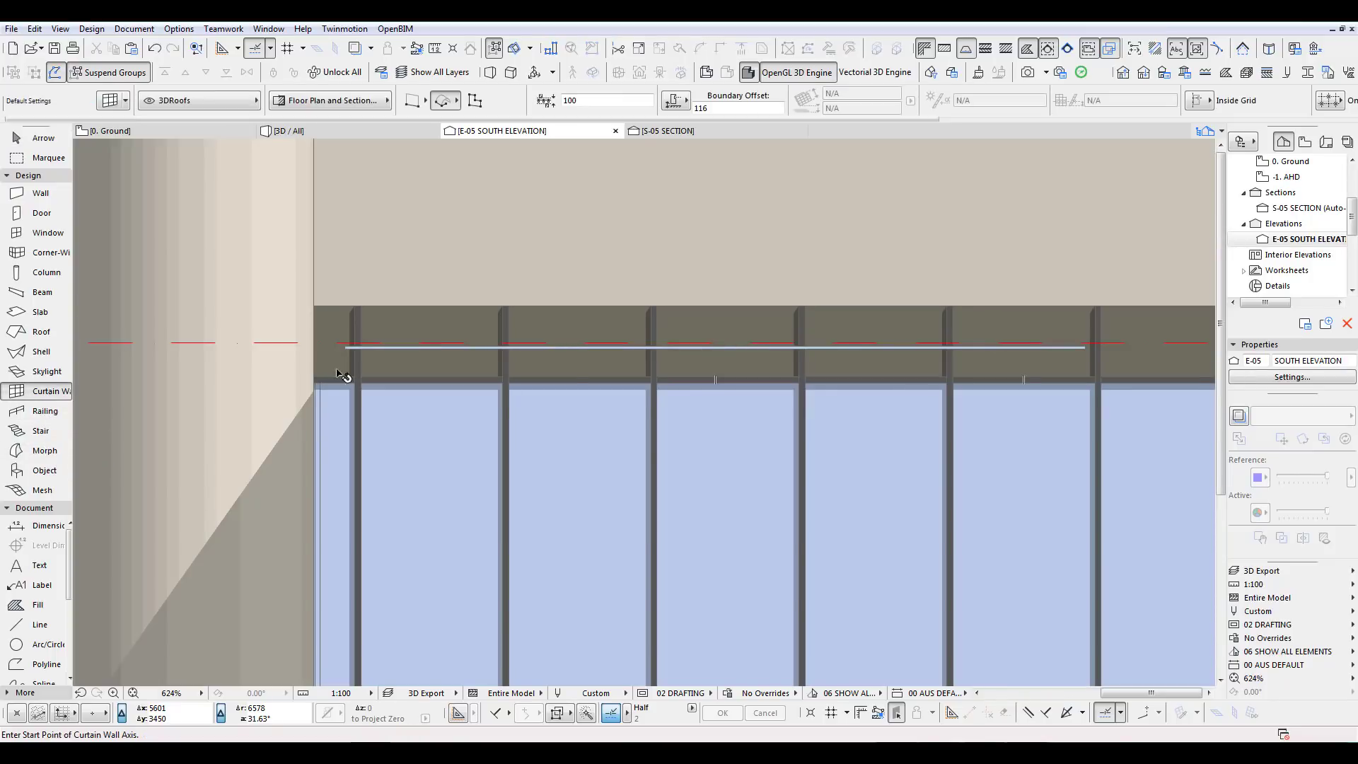
shift+click(588, 365)
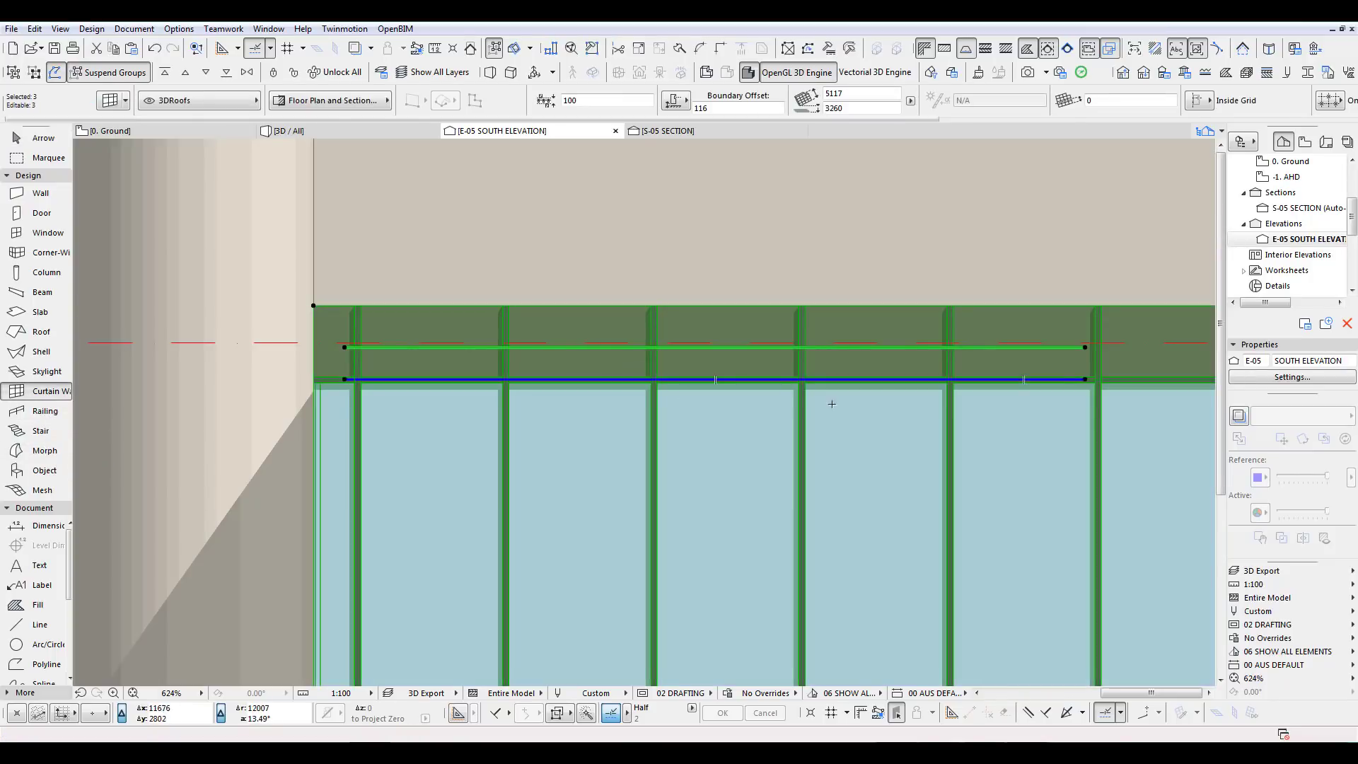
click(867, 380)
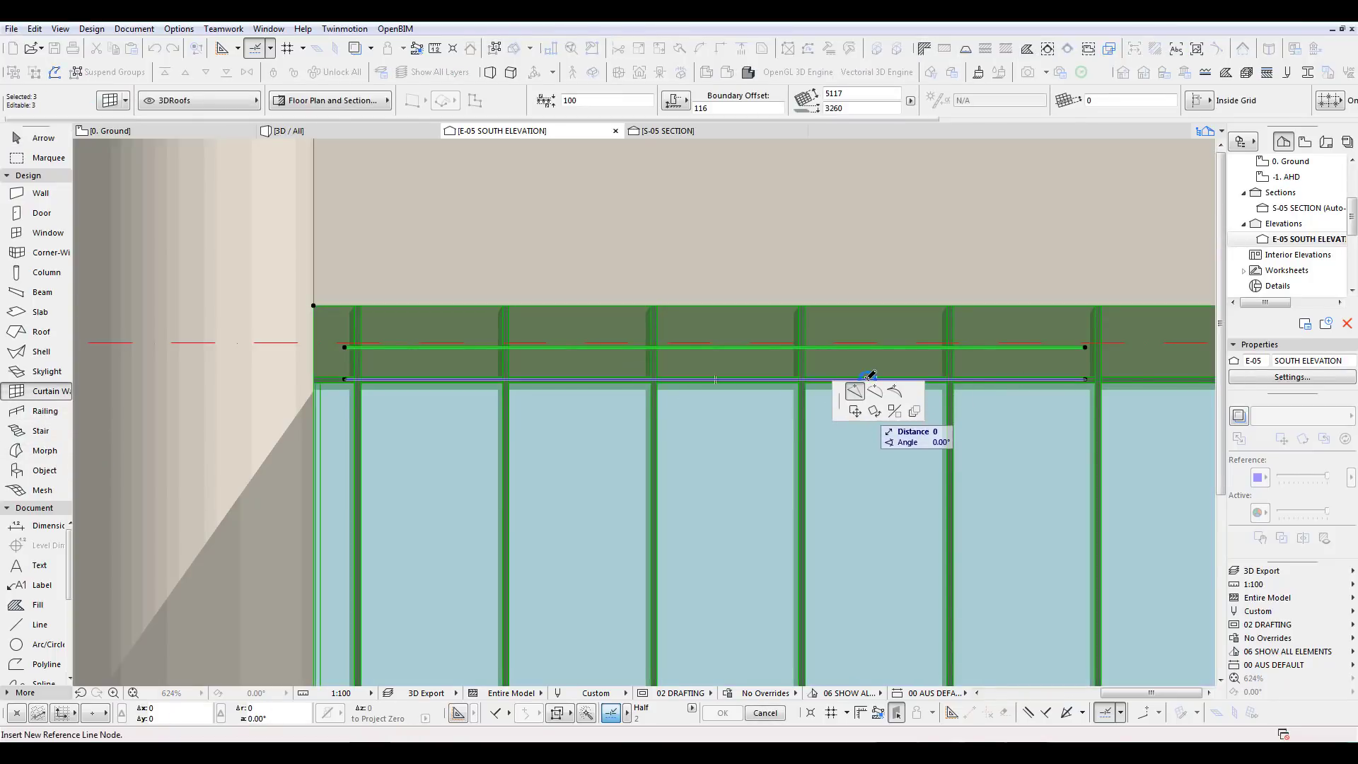
click(871, 376)
click(869, 379)
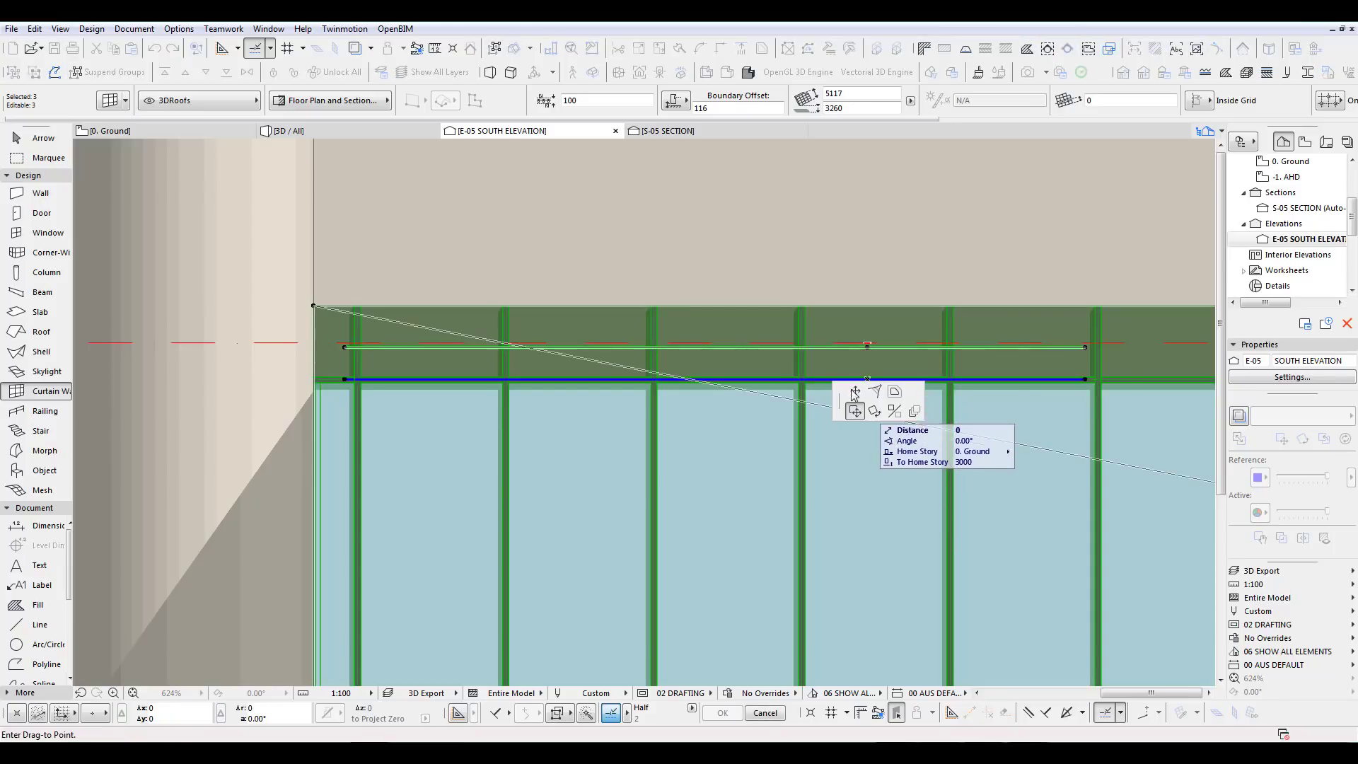
click(855, 391)
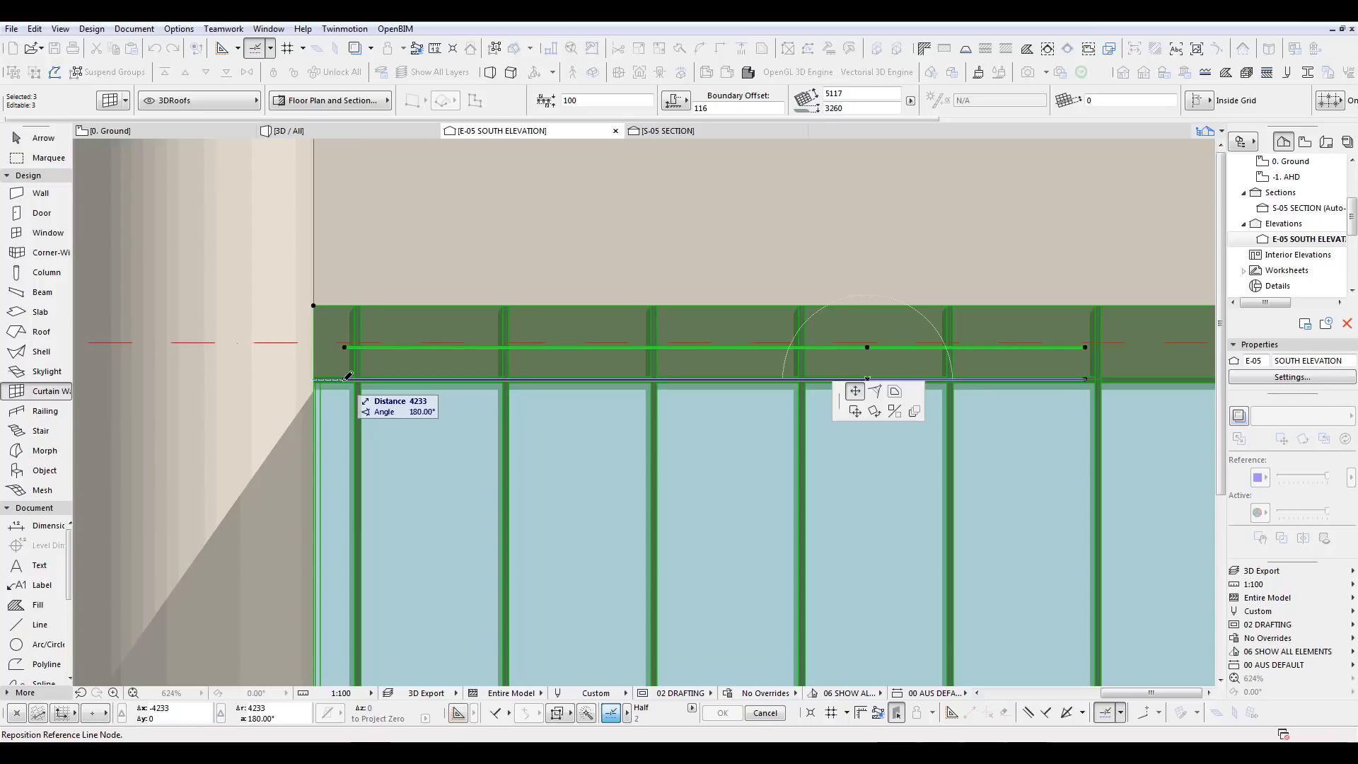
key(x)
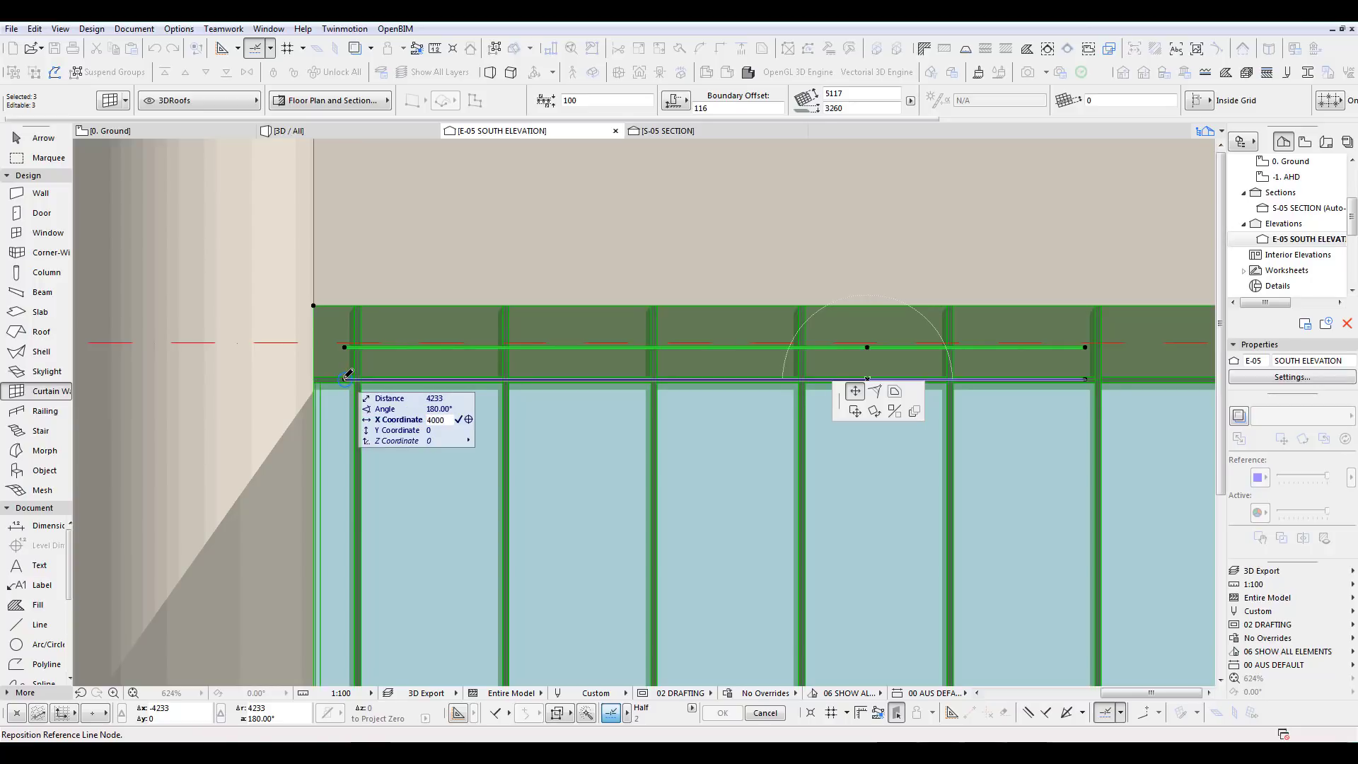
key(Return)
key(Return)
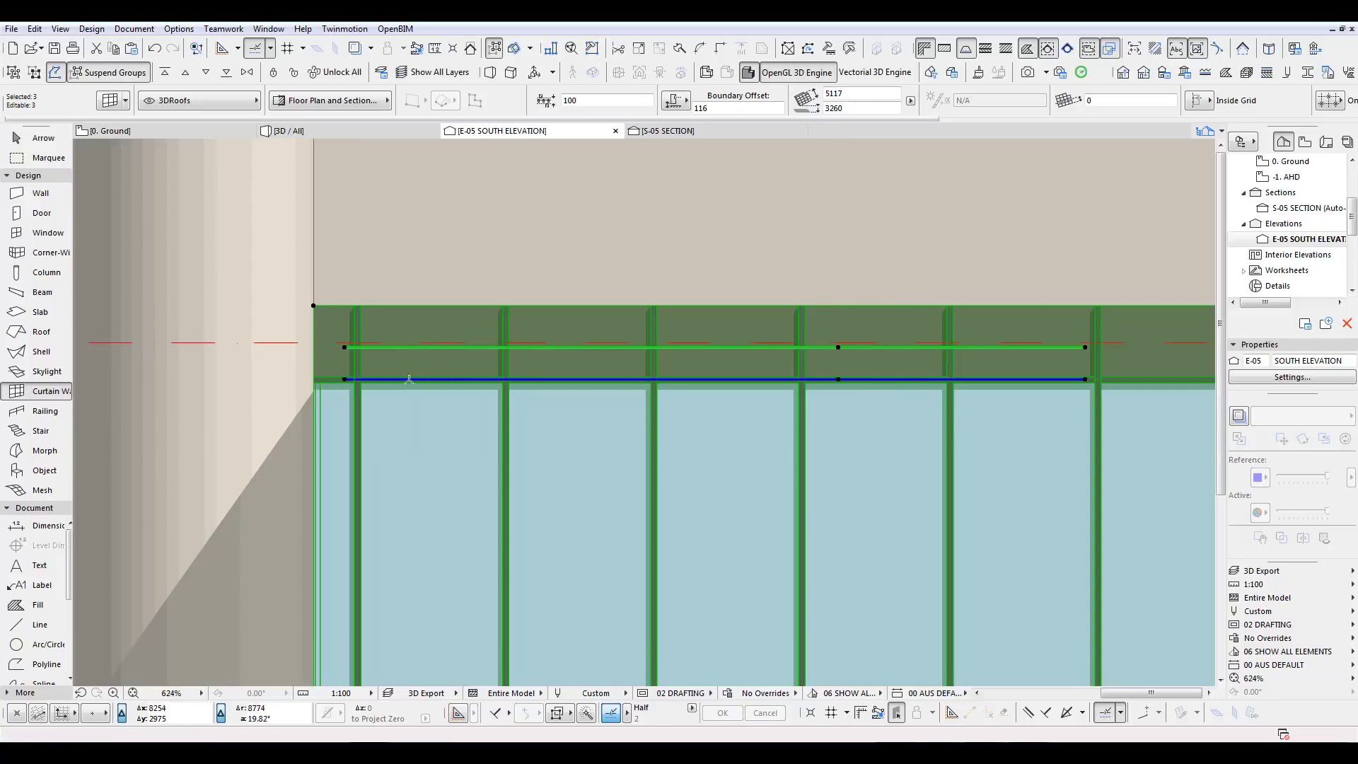
scroll(676, 398, down, 3)
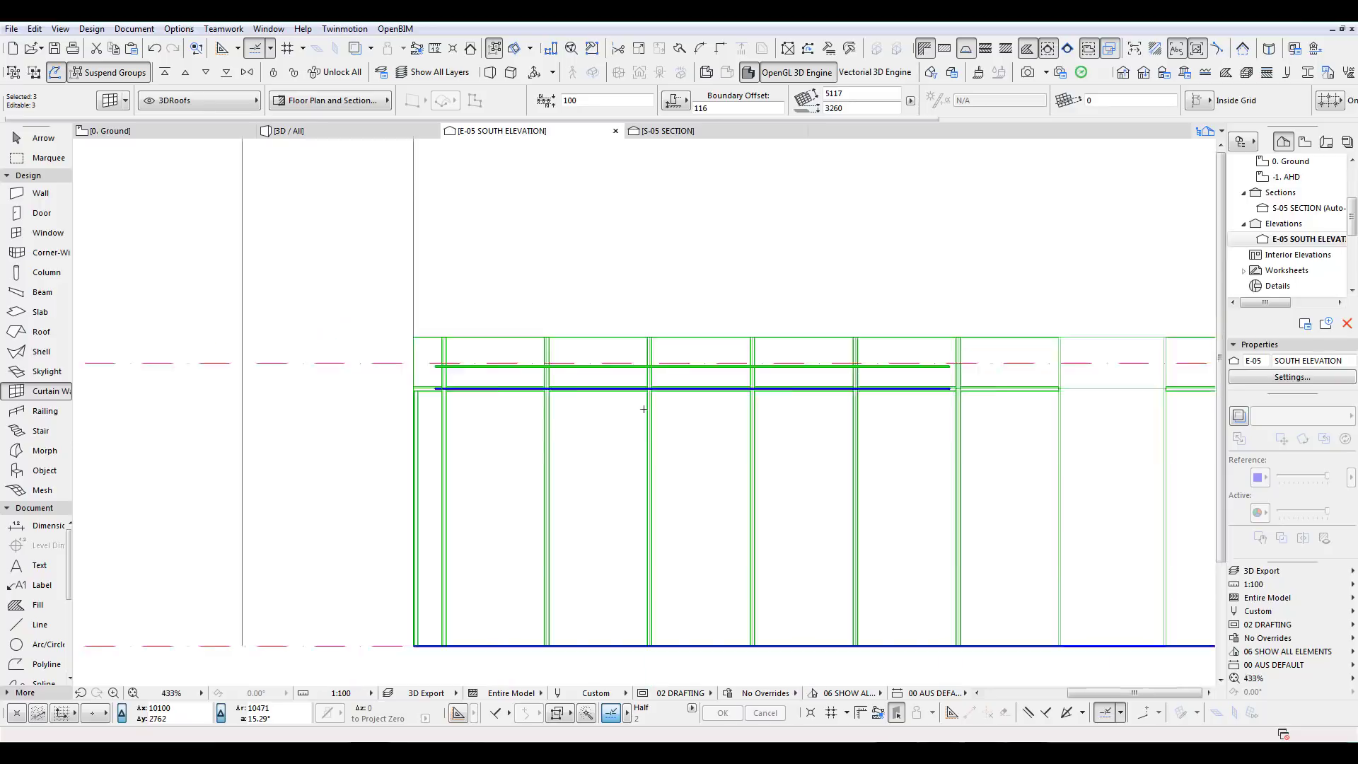
key(Escape)
Step: Select the canopy curtain wall and move it sideways so its left end meets the recess wall's inner edge
shift+click(560, 383)
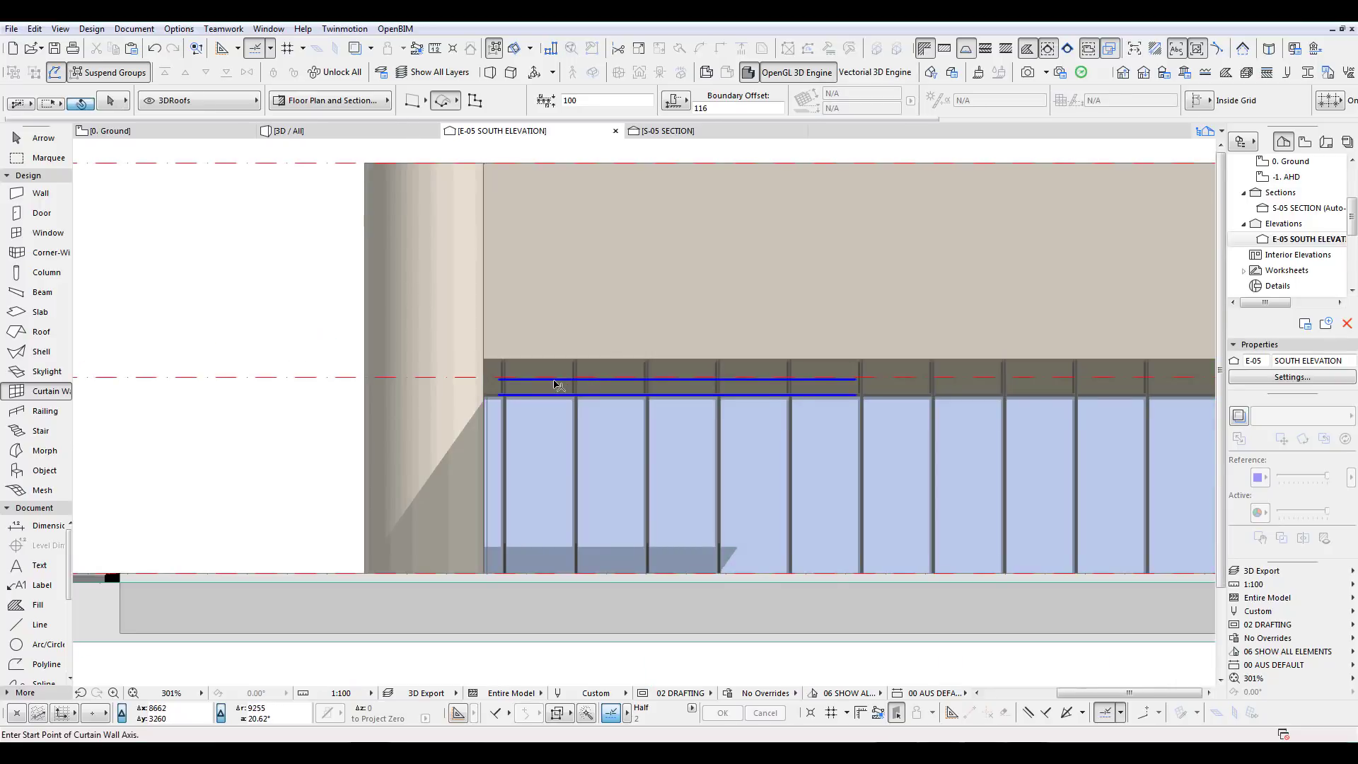
scroll(558, 388, up, 5)
key(ctrl+d)
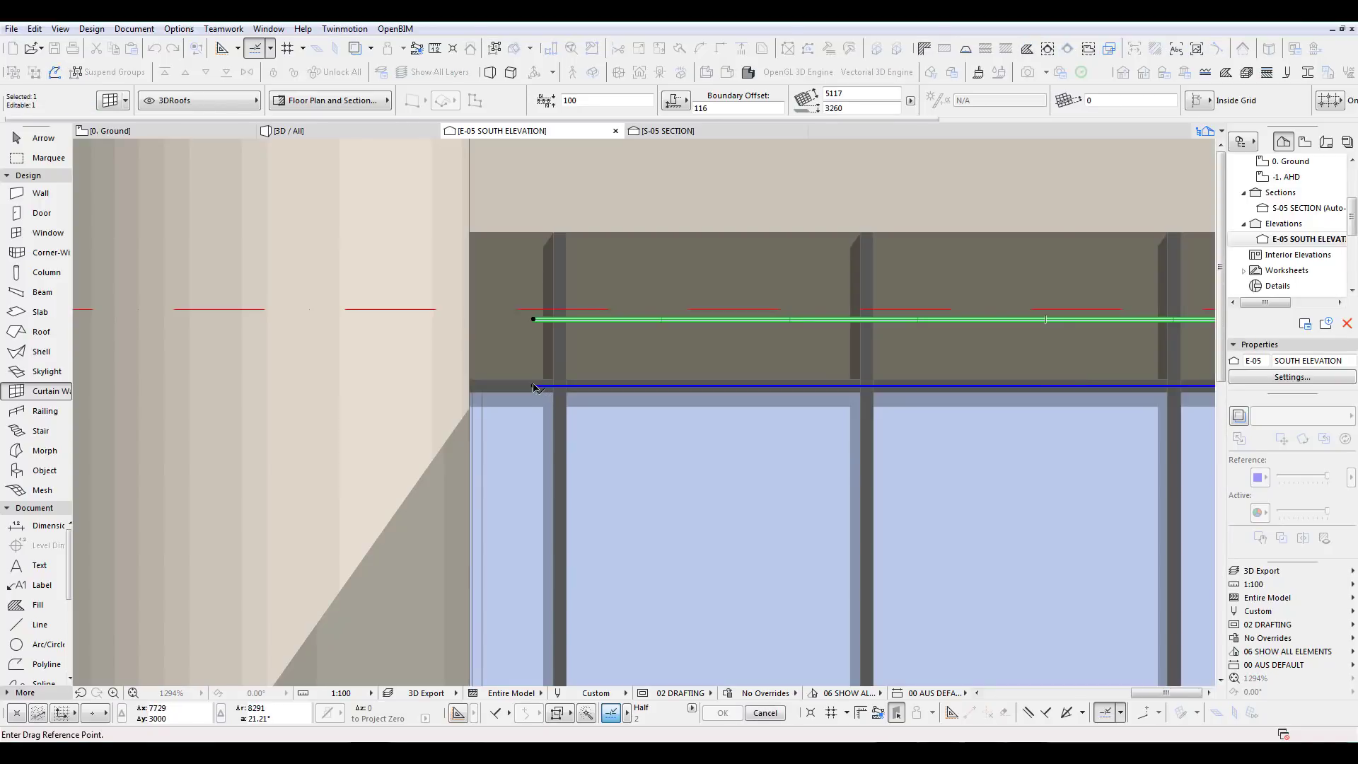
click(534, 386)
shift+click(470, 385)
click(472, 388)
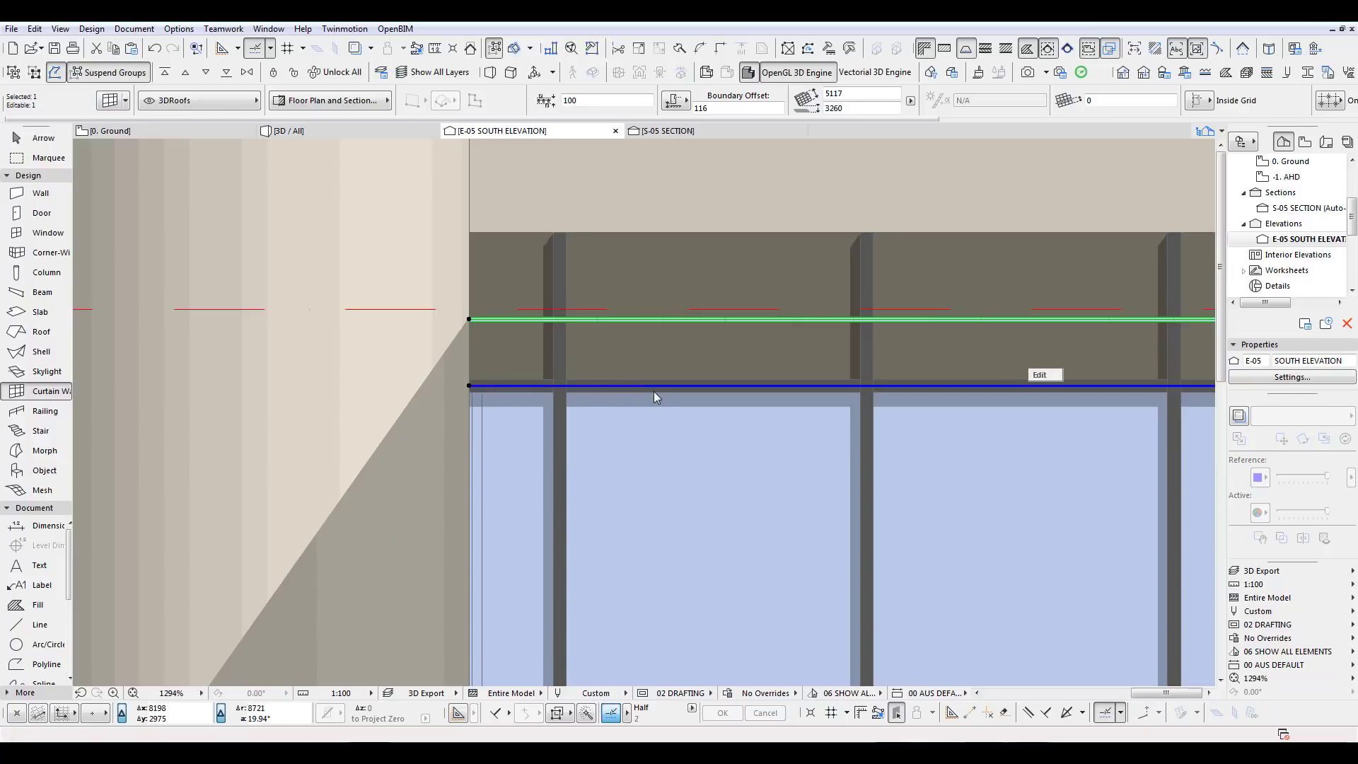
Step: Curve the canopy's longer left reference line segment upward with an arc radius of 3000
scroll(656, 395, down, 2)
middle_drag(849, 404, 718, 341)
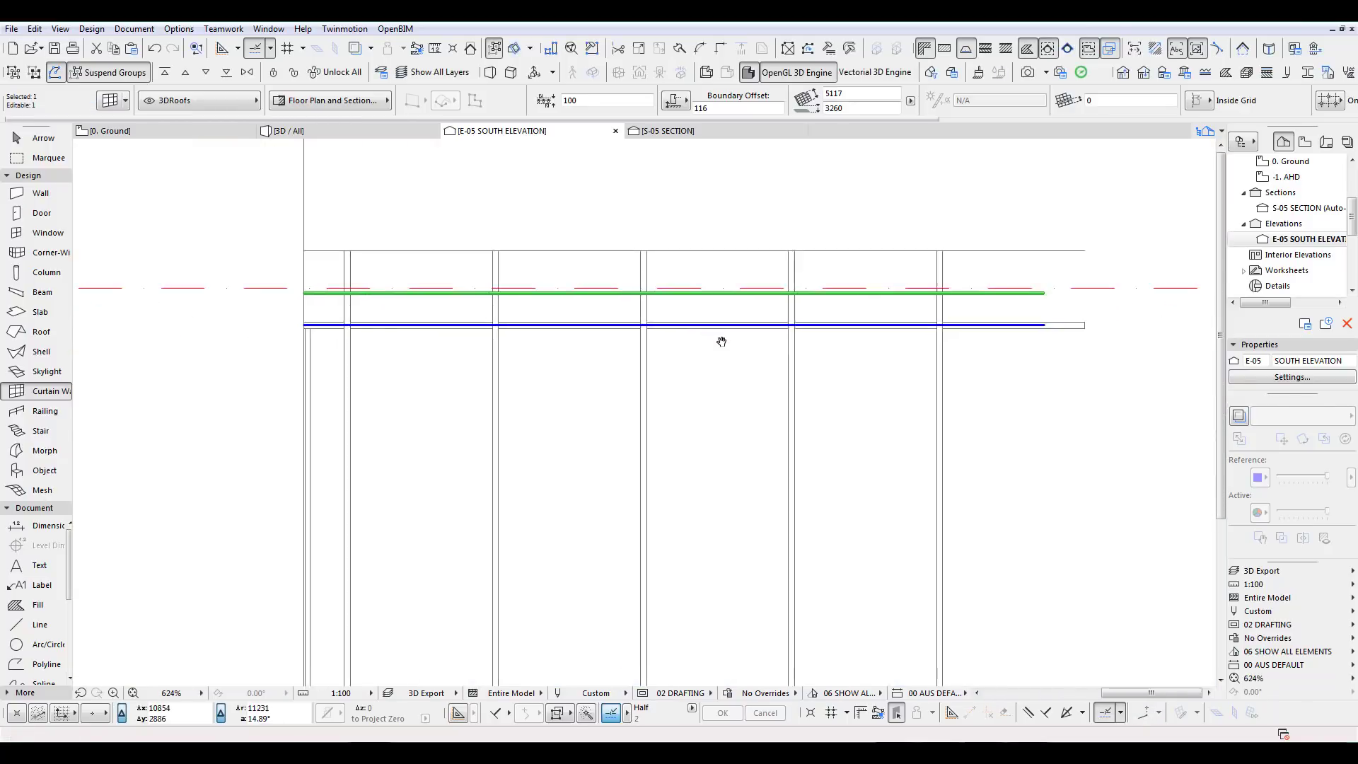
click(568, 324)
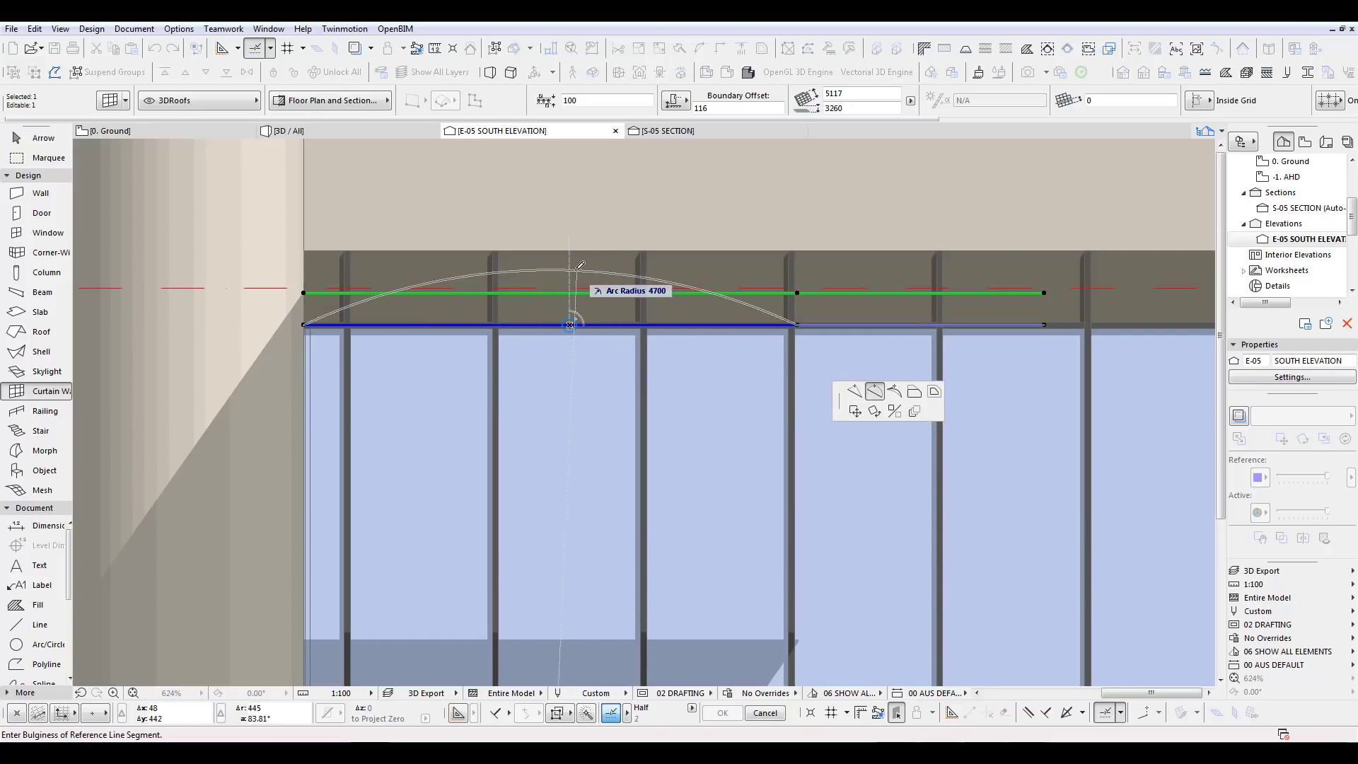
text(3)
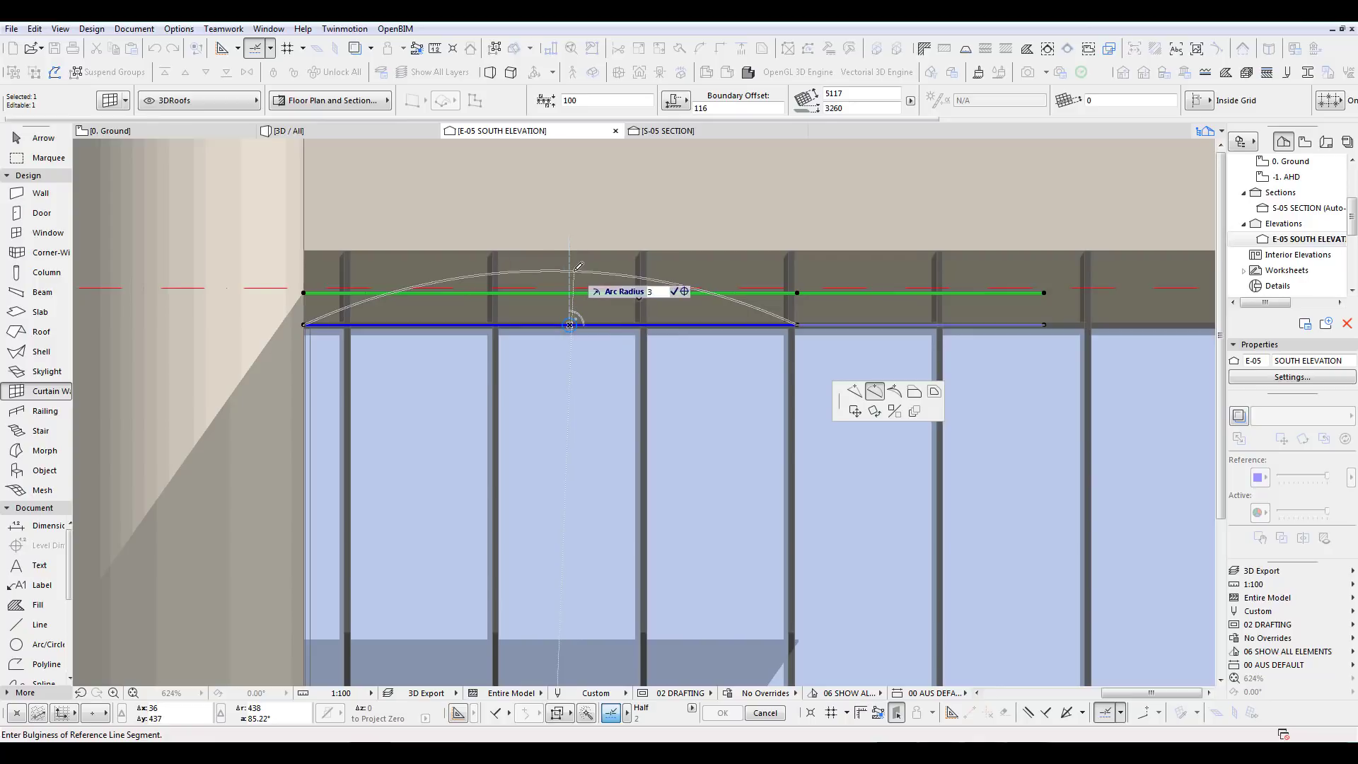
text(000)
key(Return)
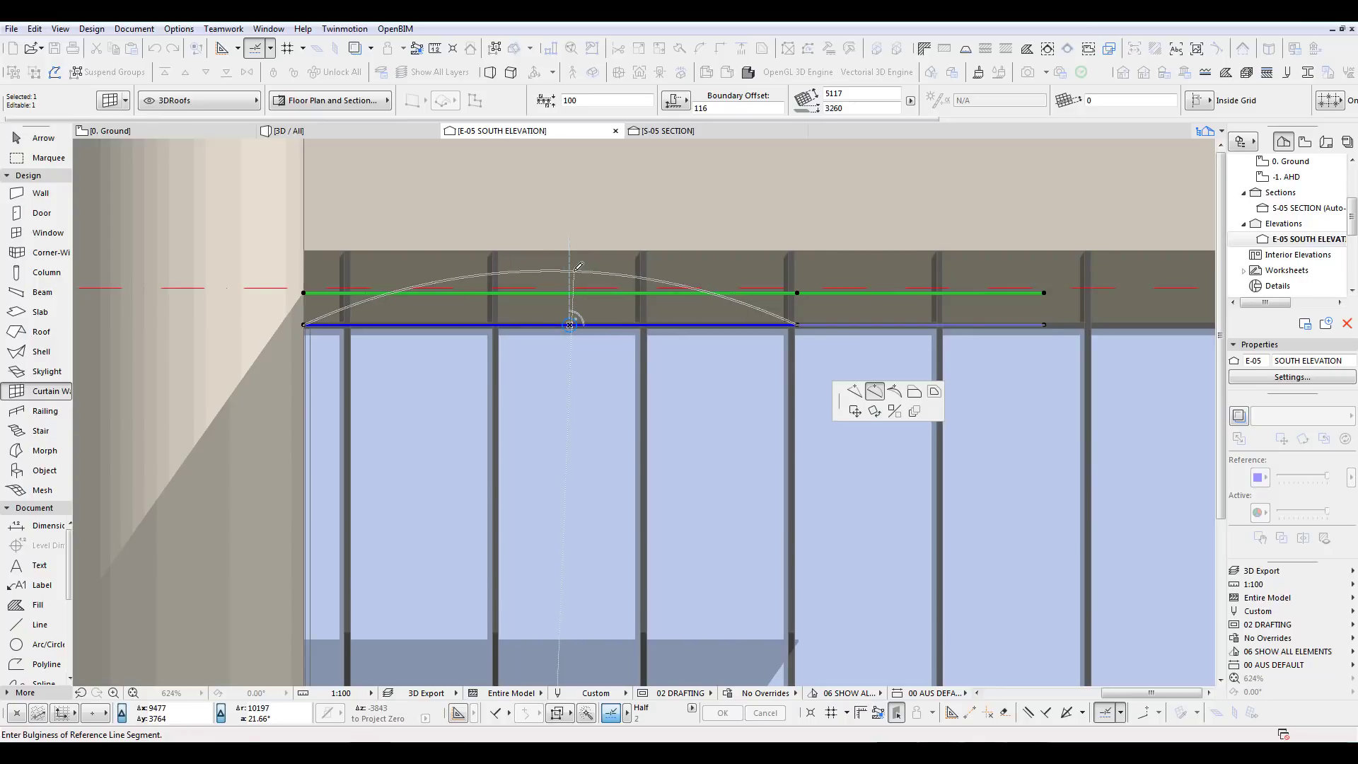
Step: Curve the canopy's shorter right reference line segment downward with an arc radius of 1500, and clear the selection
middle_drag(783, 290, 564, 290)
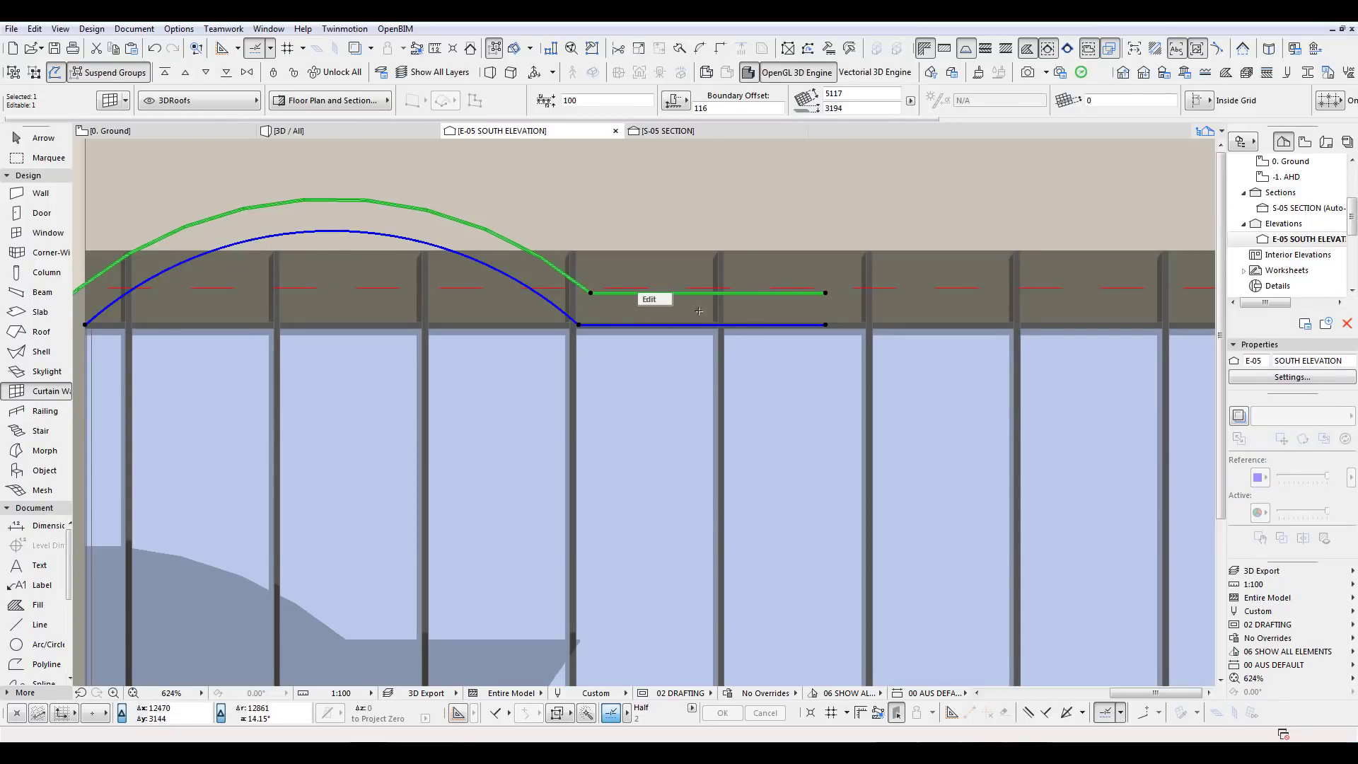
click(733, 324)
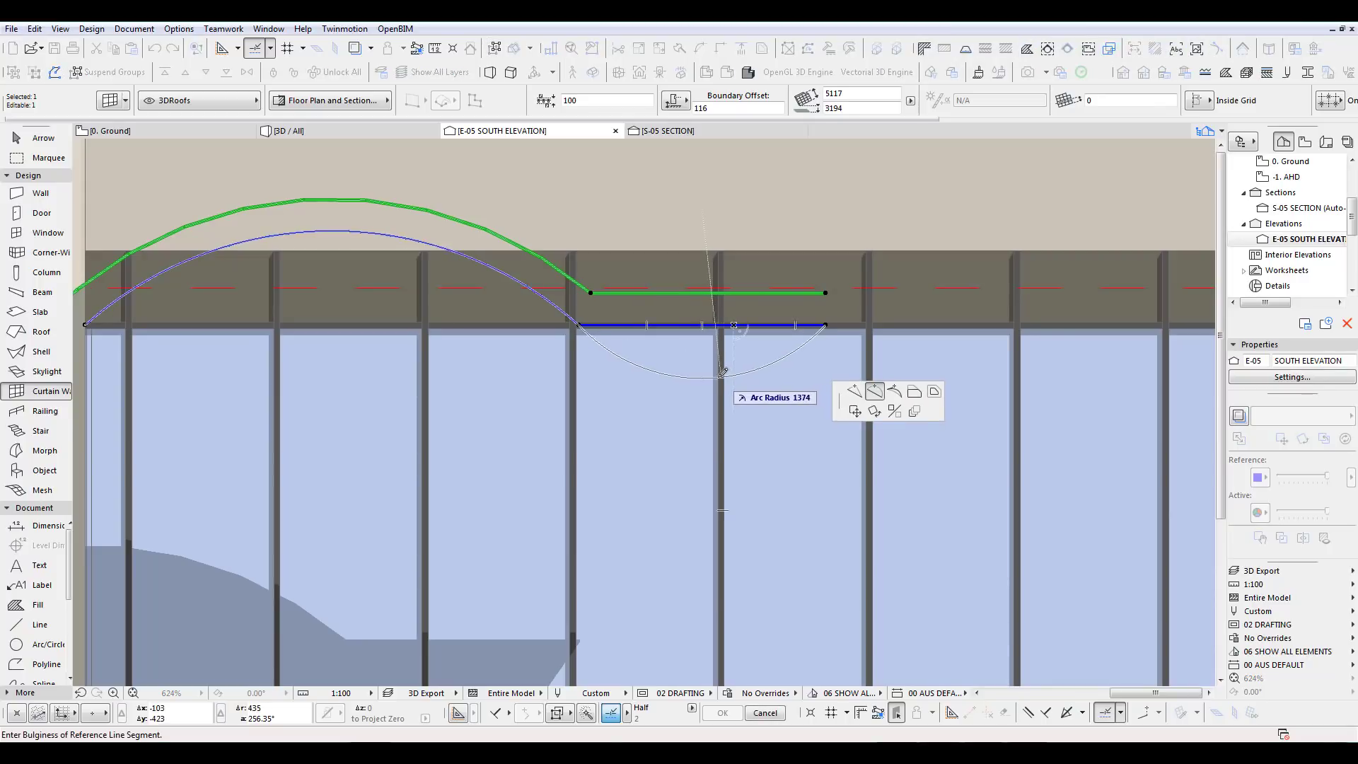
text(1500)
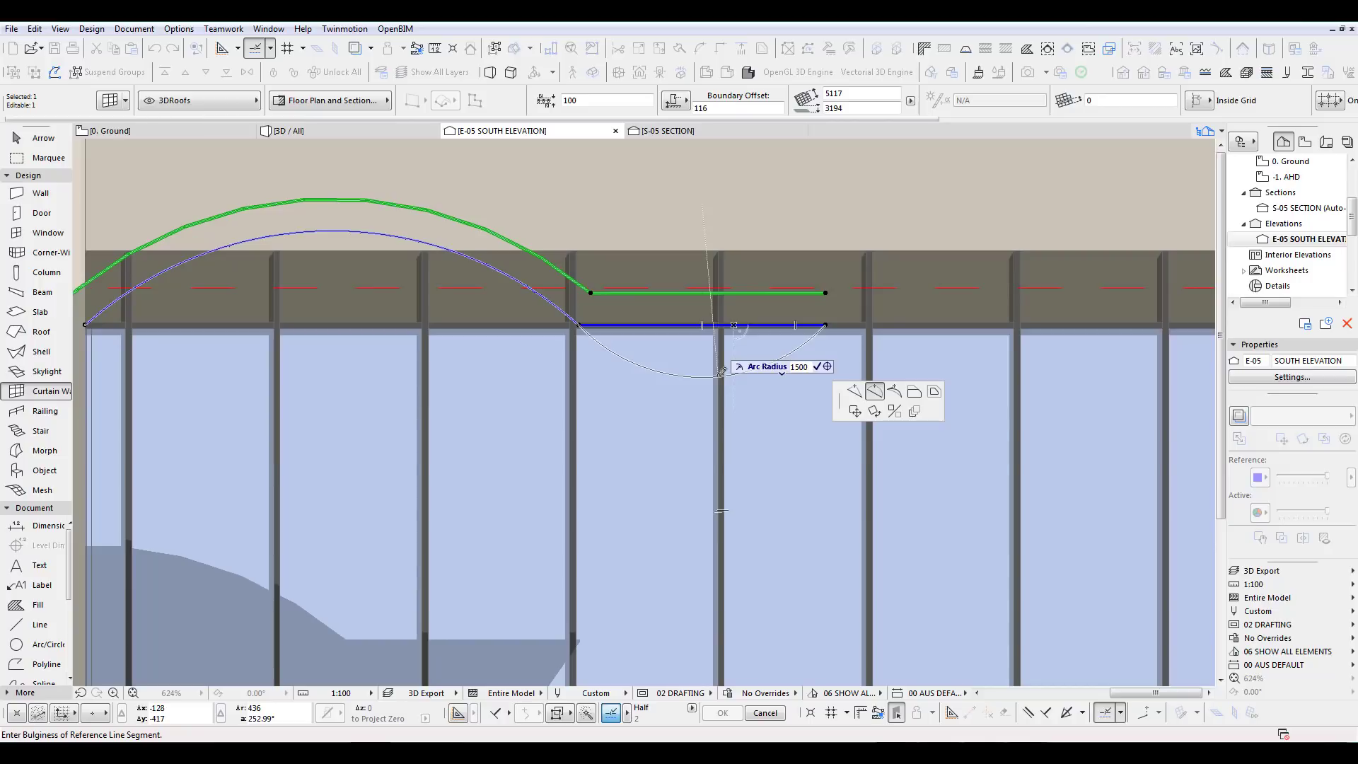
key(Return)
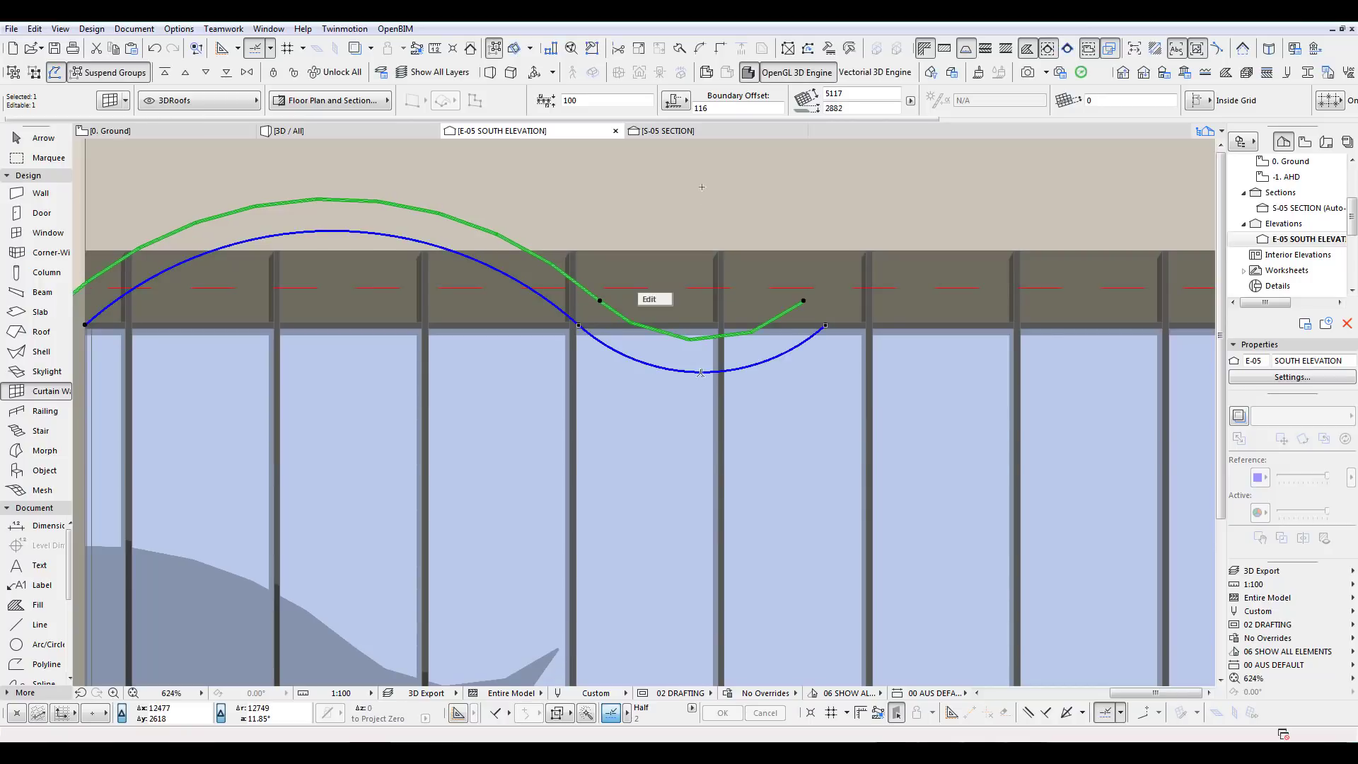
scroll(702, 365, down, 3)
scroll(702, 365, down, 3)
key(Escape)
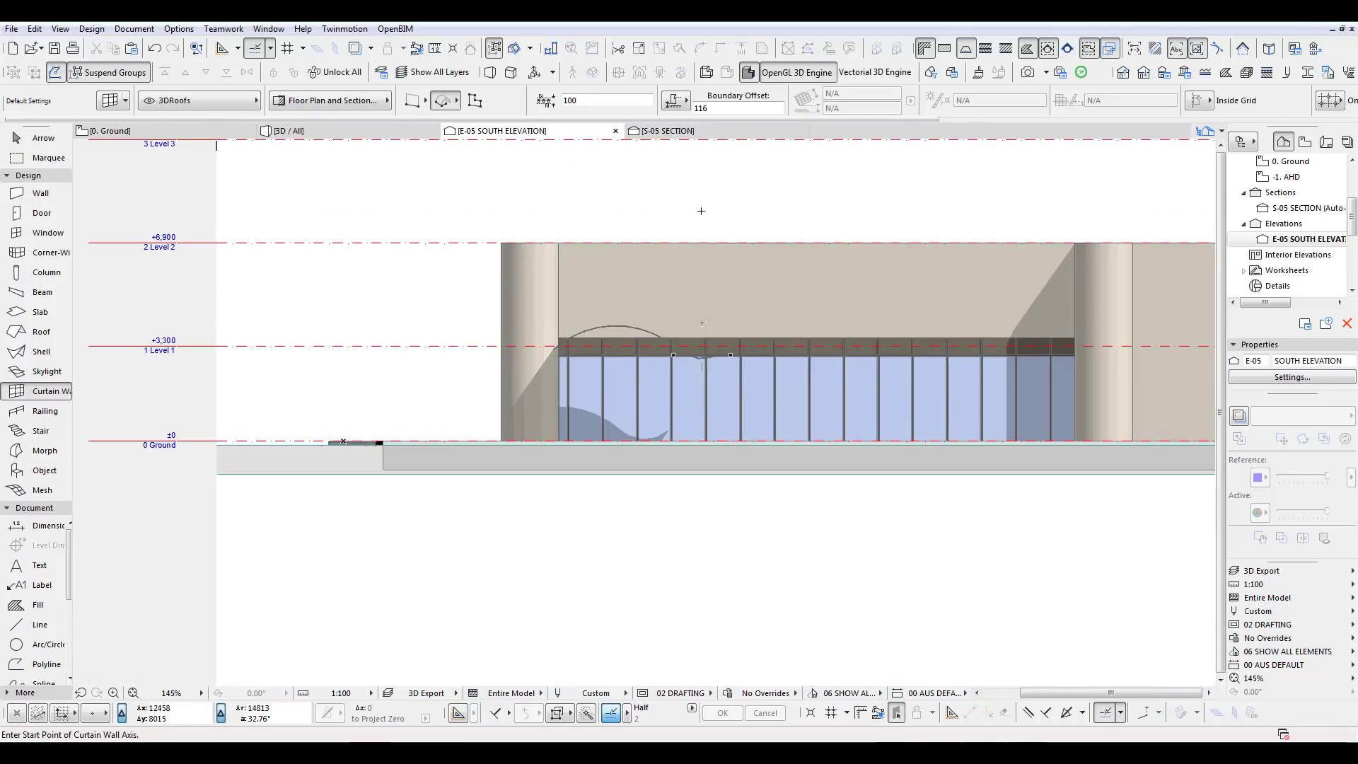
Step: Open the 3D view and examine the wave-shaped canopy's grid and edges from several angles
key(F2)
middle_drag(650, 407, 706, 403)
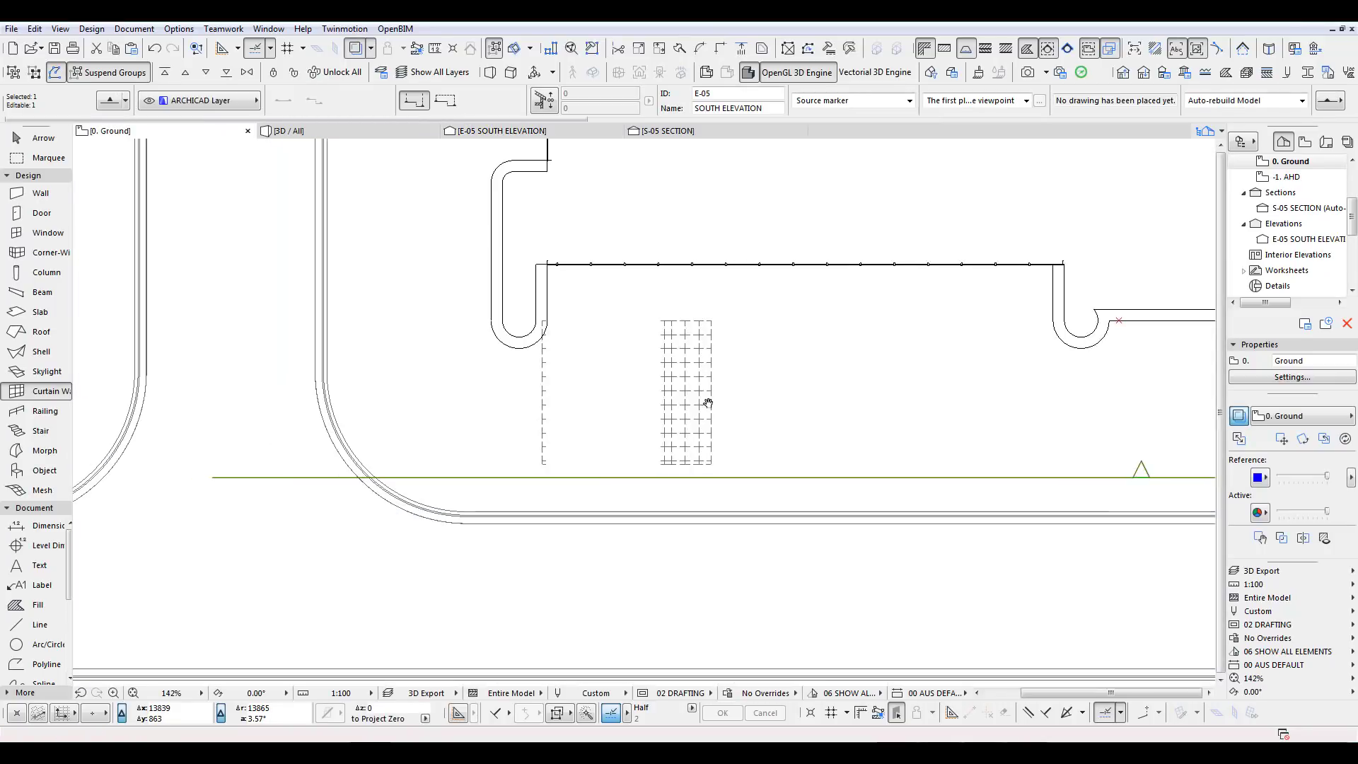
key(F3)
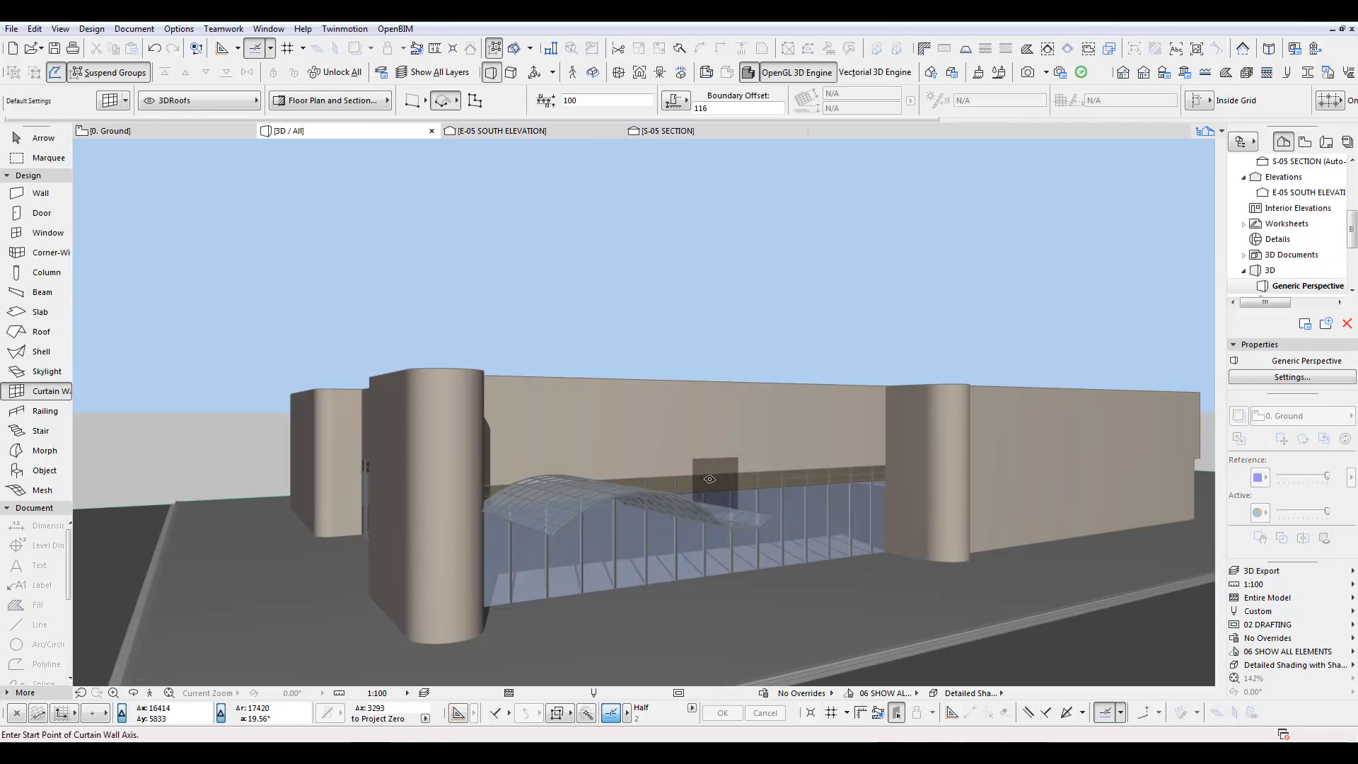
shift+middle_drag(690, 461, 341, 474)
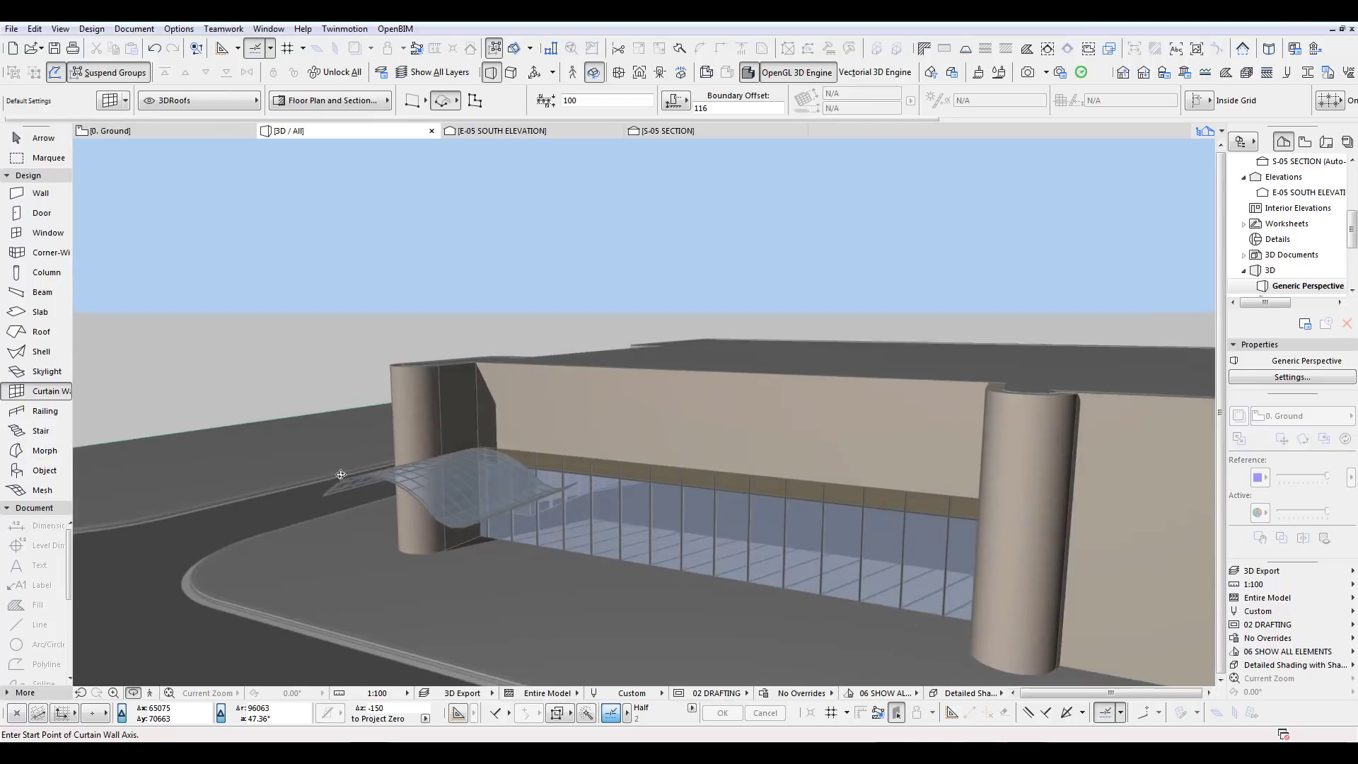
scroll(504, 459, up, 2)
drag(504, 459, 556, 515)
shift+middle_drag(557, 515, 713, 368)
scroll(643, 413, up, 2)
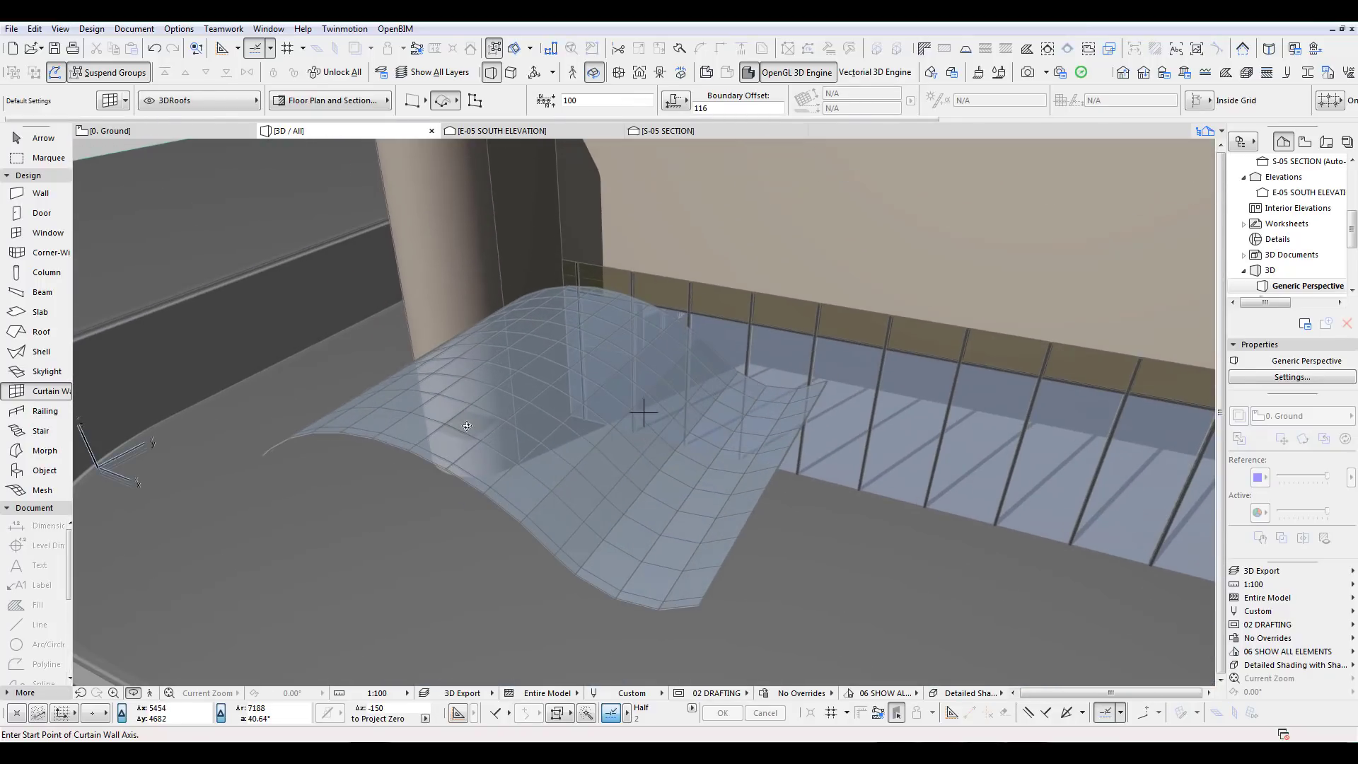
shift+middle_drag(643, 413, 741, 486)
drag(740, 486, 649, 438)
middle_drag(649, 439, 677, 381)
middle_drag(600, 474, 528, 470)
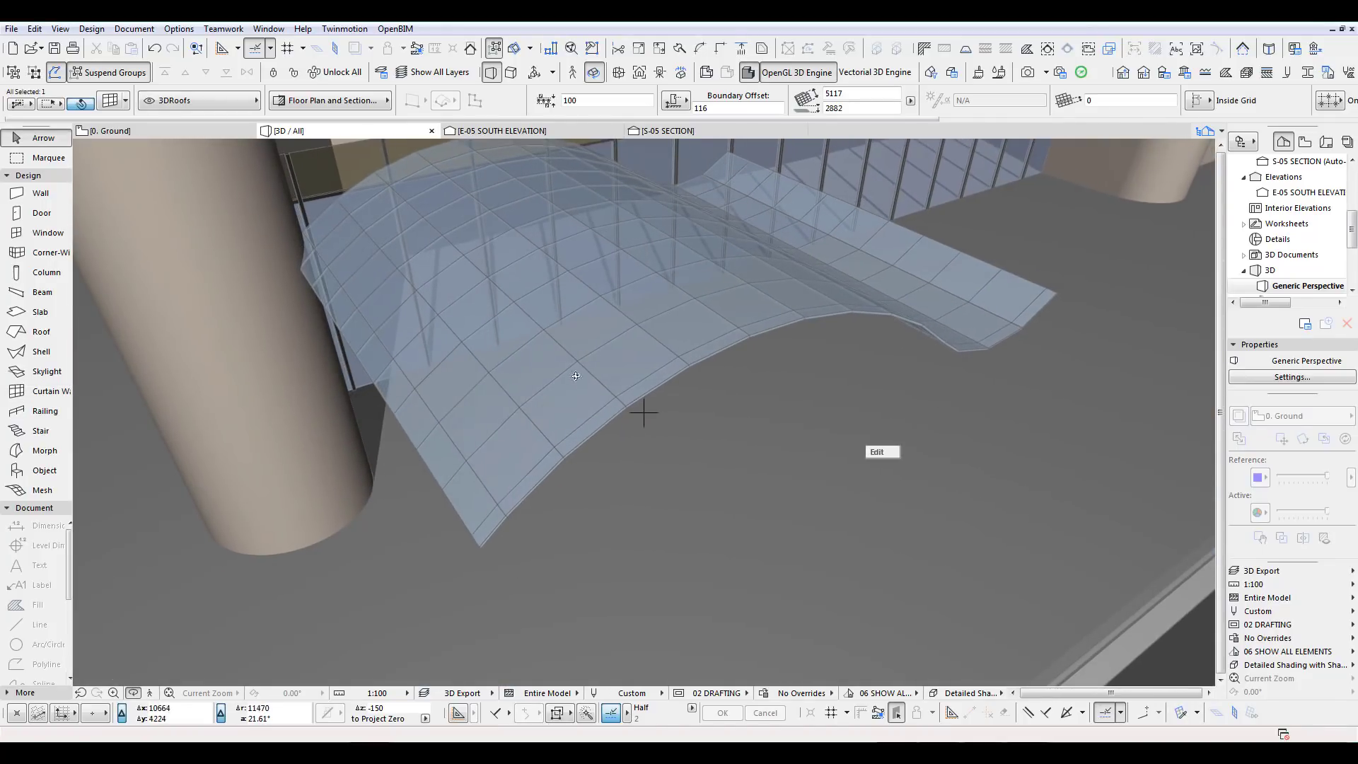
Step: Set the column width in the canopy curtain wall's scheme to 520
shift+middle_drag(625, 317, 497, 479)
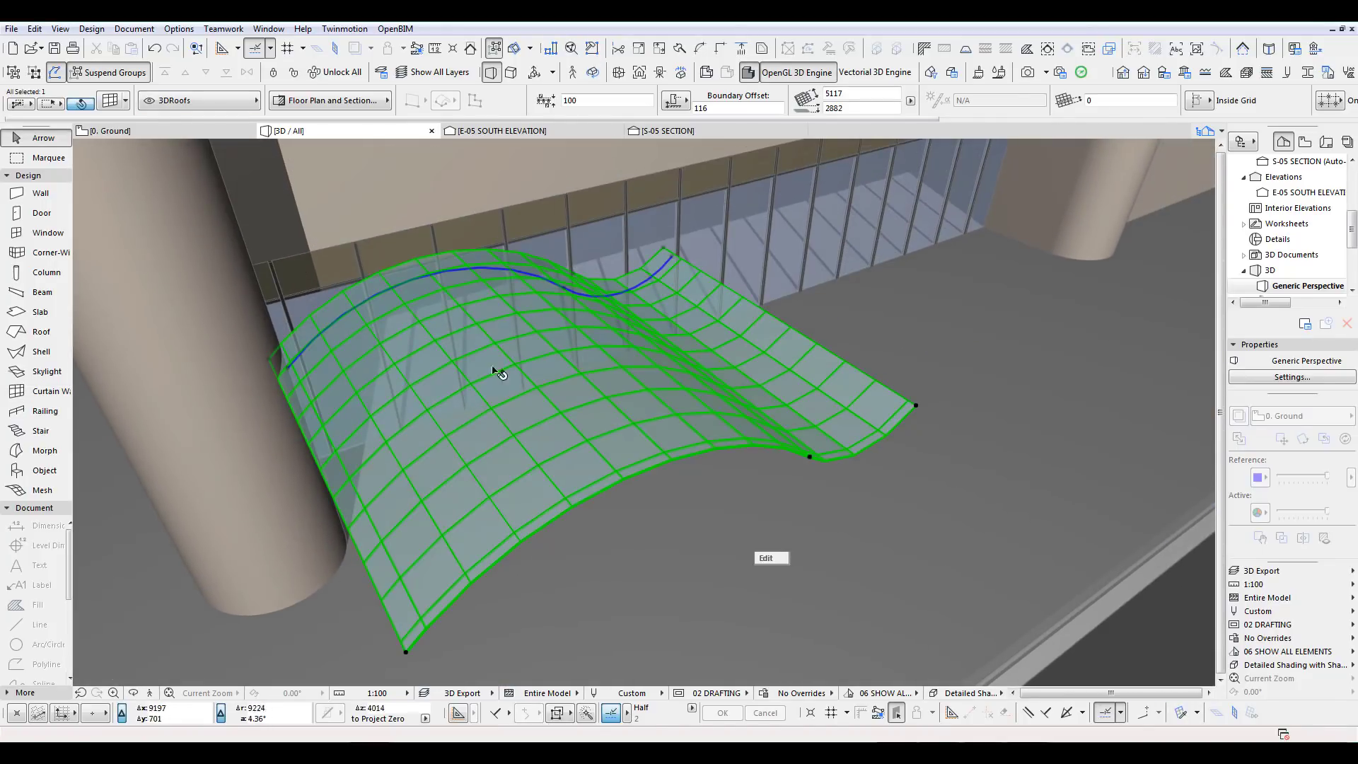
click(117, 103)
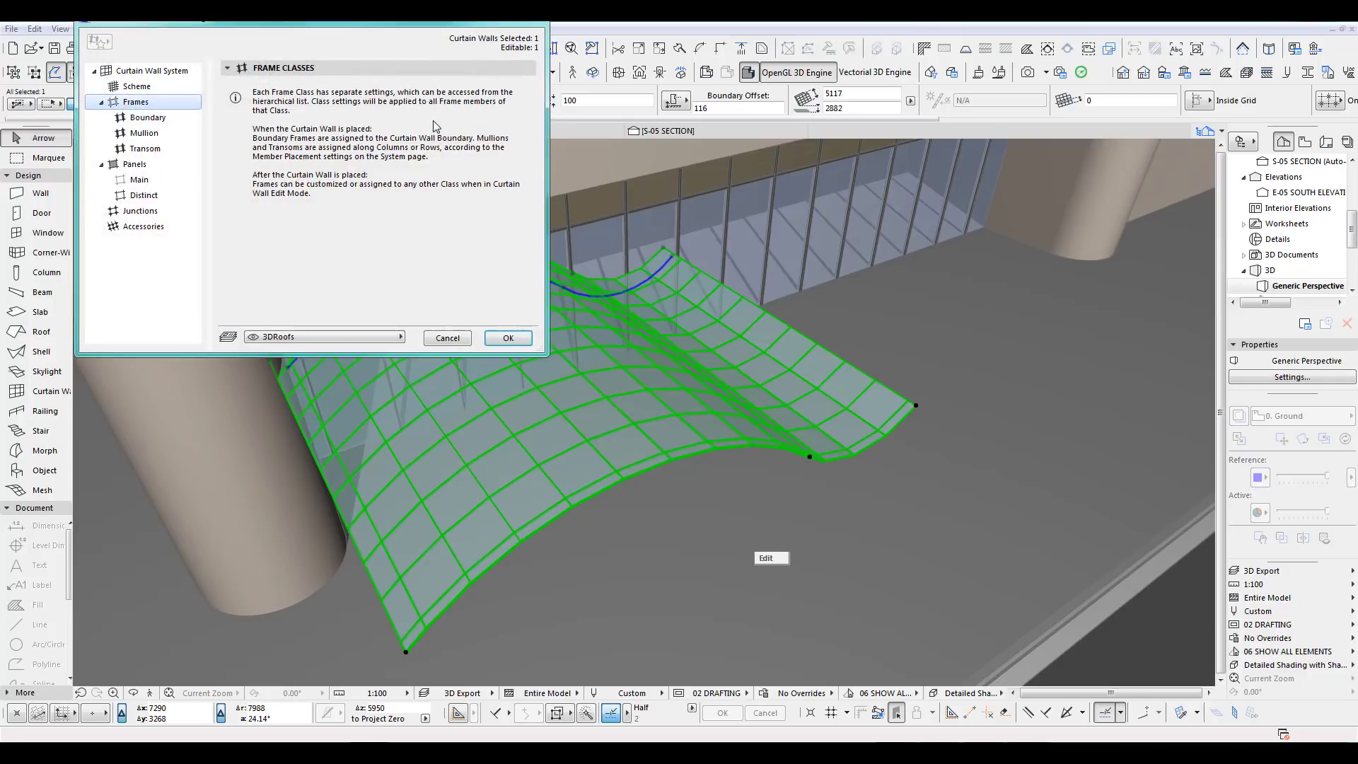
click(141, 88)
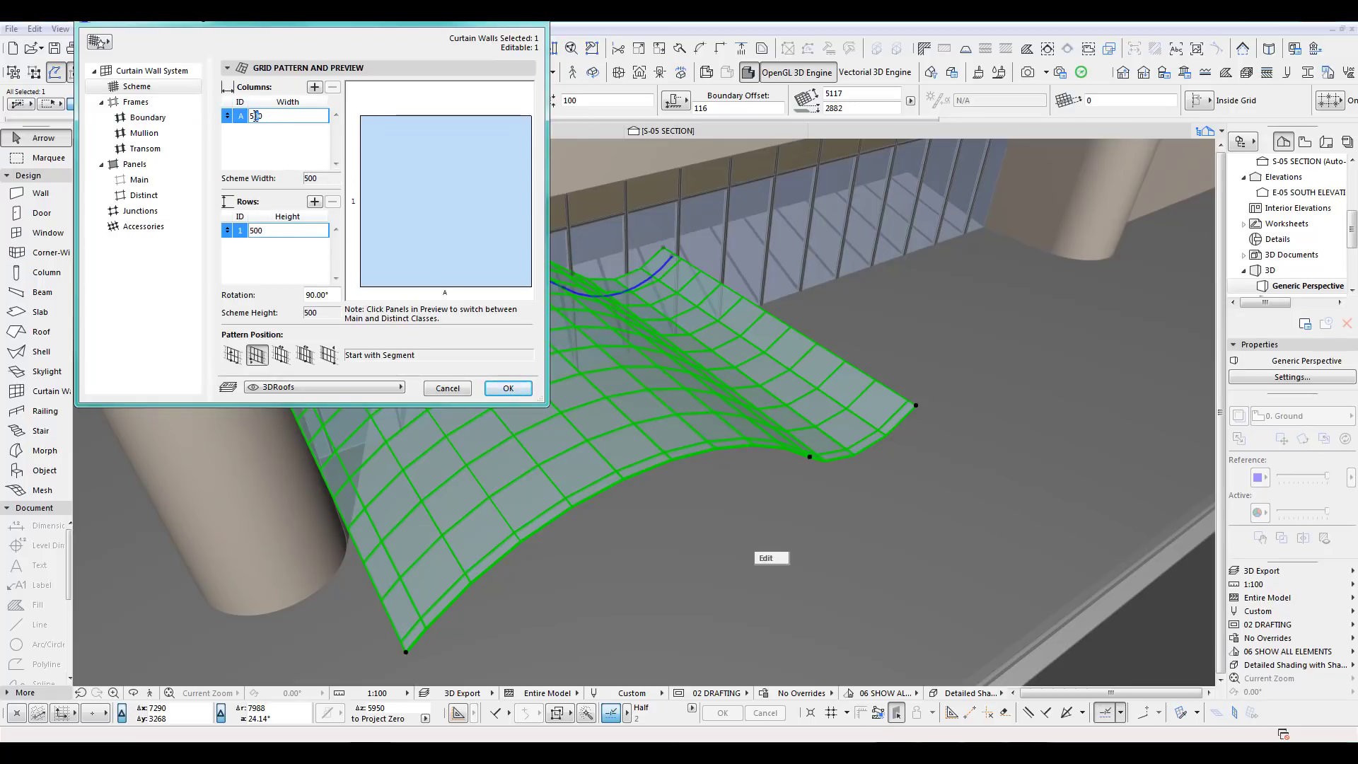
click(507, 388)
Step: Check the canopy's edge panels and set the scheme's column width to 530
shift+middle_drag(495, 525, 398, 546)
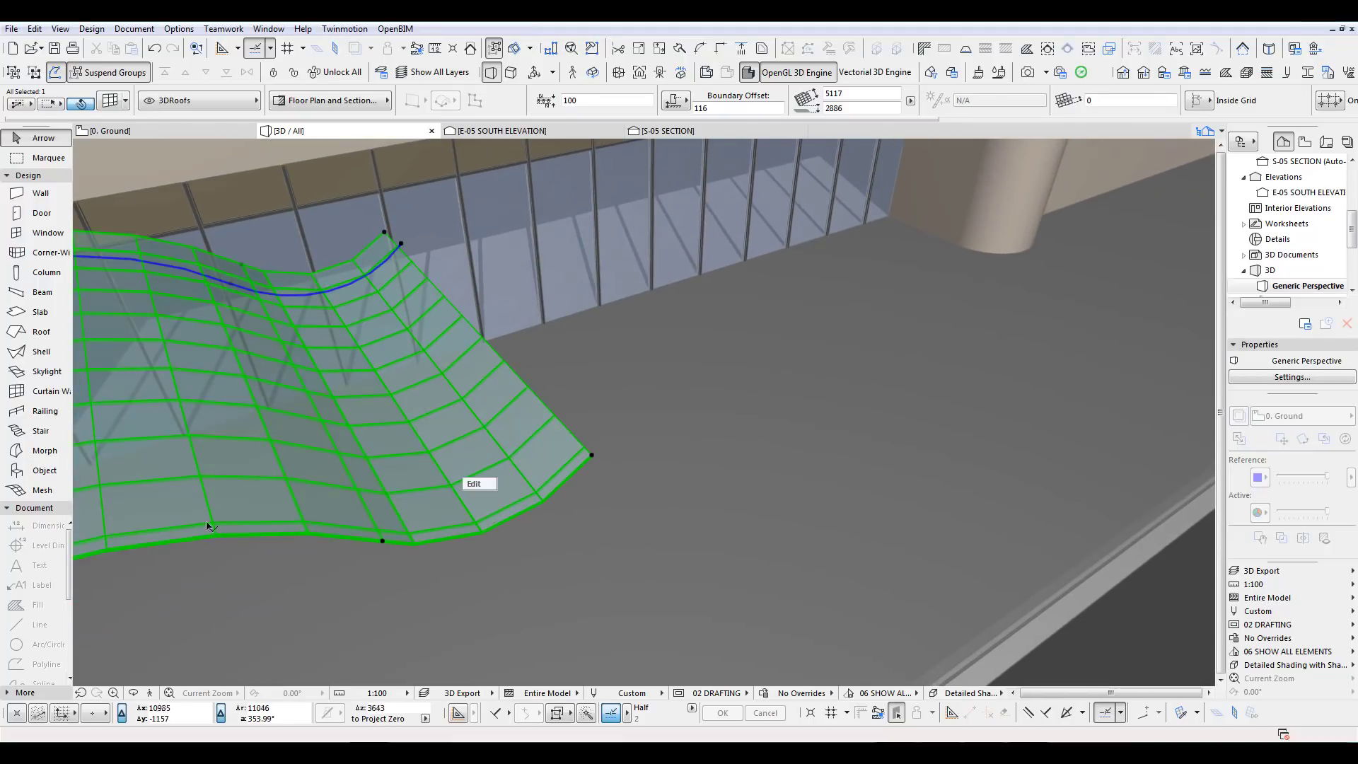
shift+middle_drag(230, 552, 544, 503)
shift+middle_drag(745, 523, 662, 544)
click(109, 103)
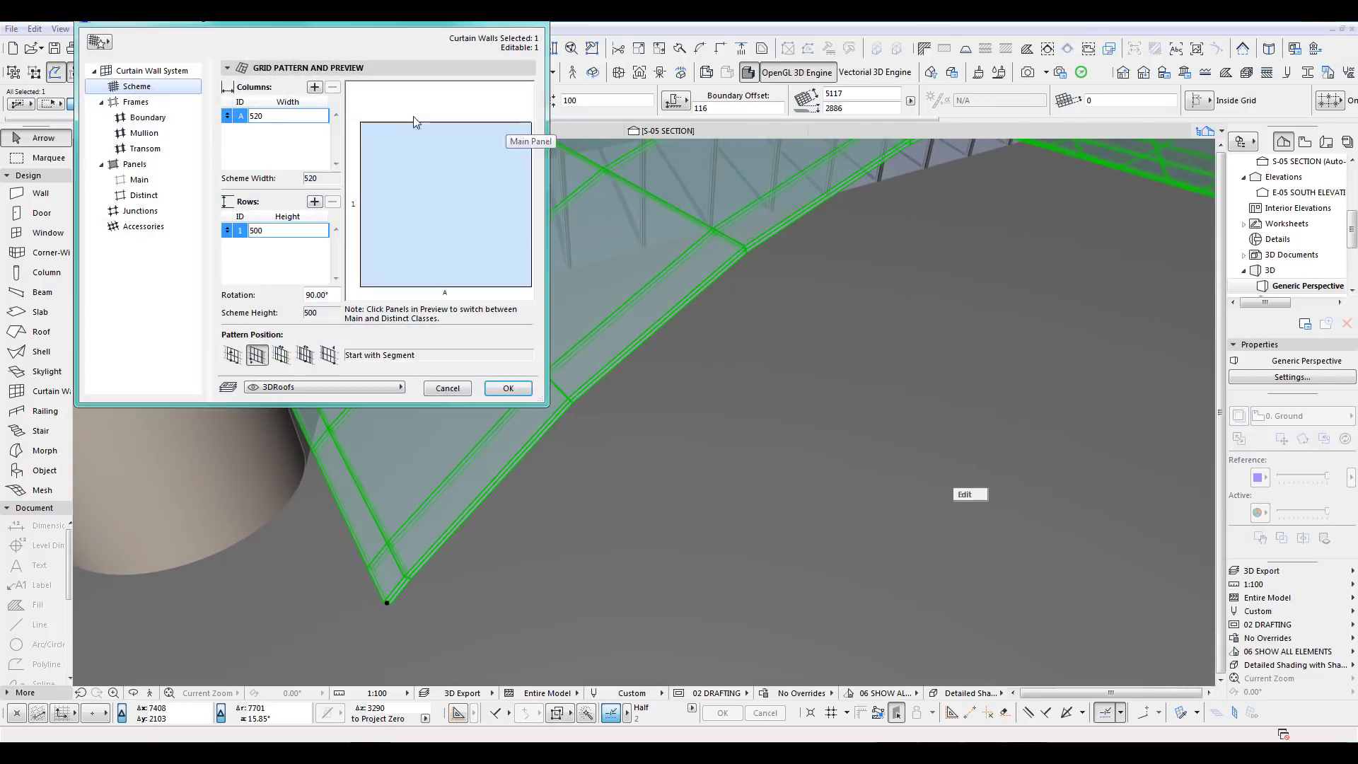
text(3)
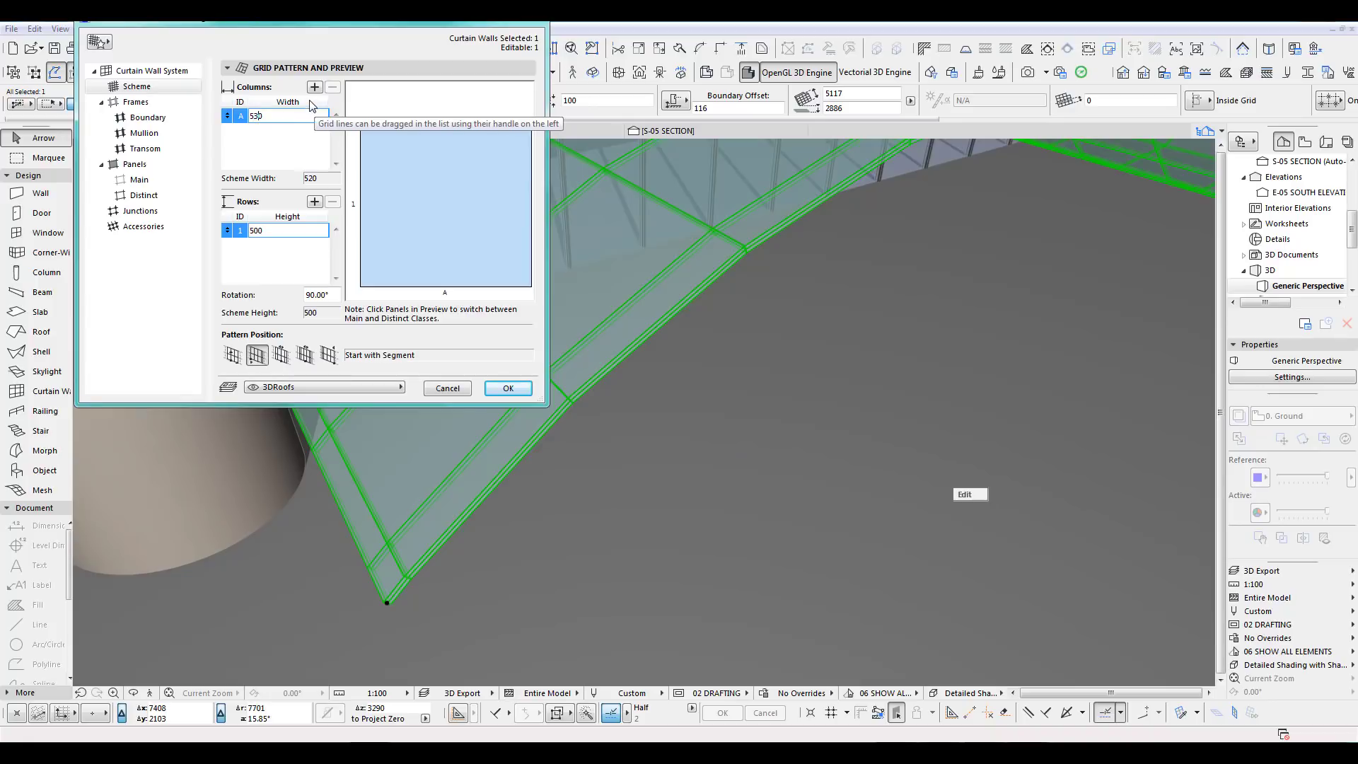
key(Return)
shift+middle_drag(474, 473, 425, 412)
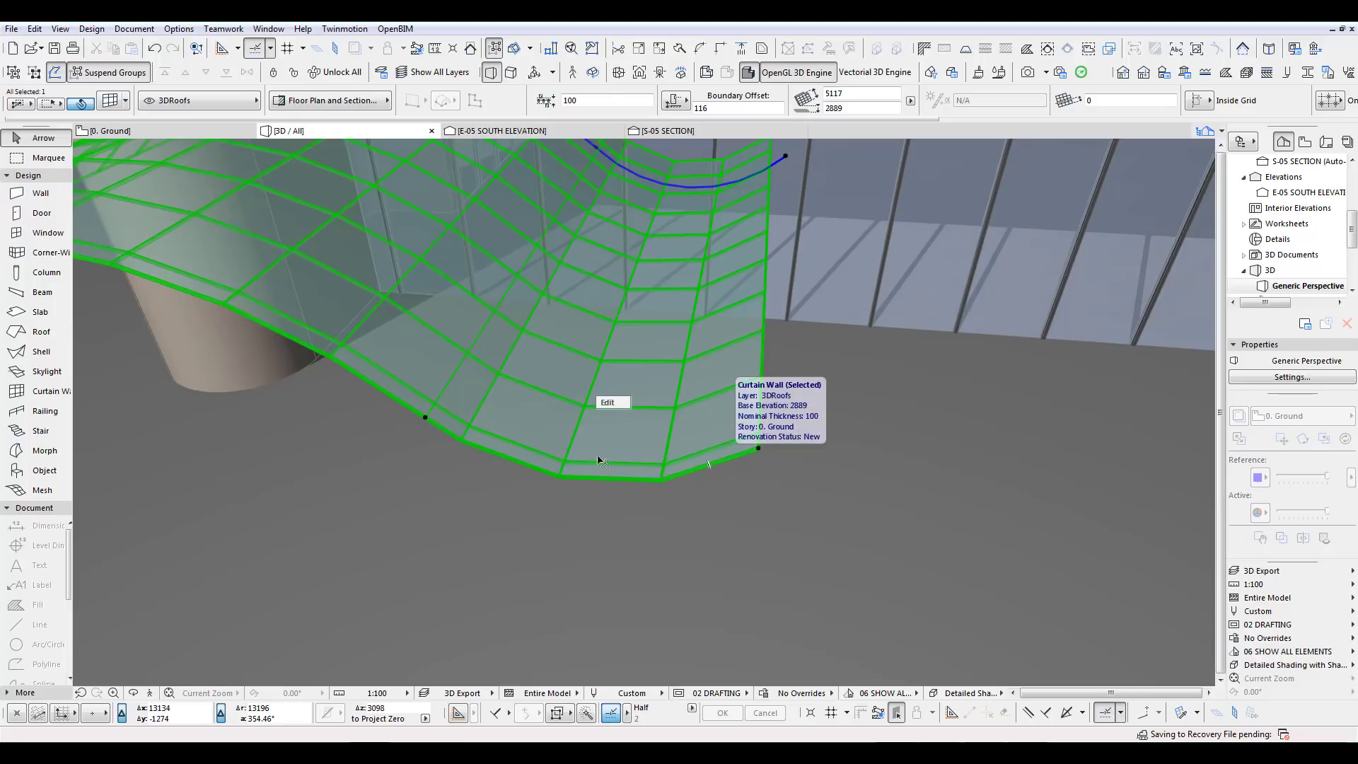
Step: Return to the E-05 South Elevation view and focus on the canopy's wave profile
key(F2)
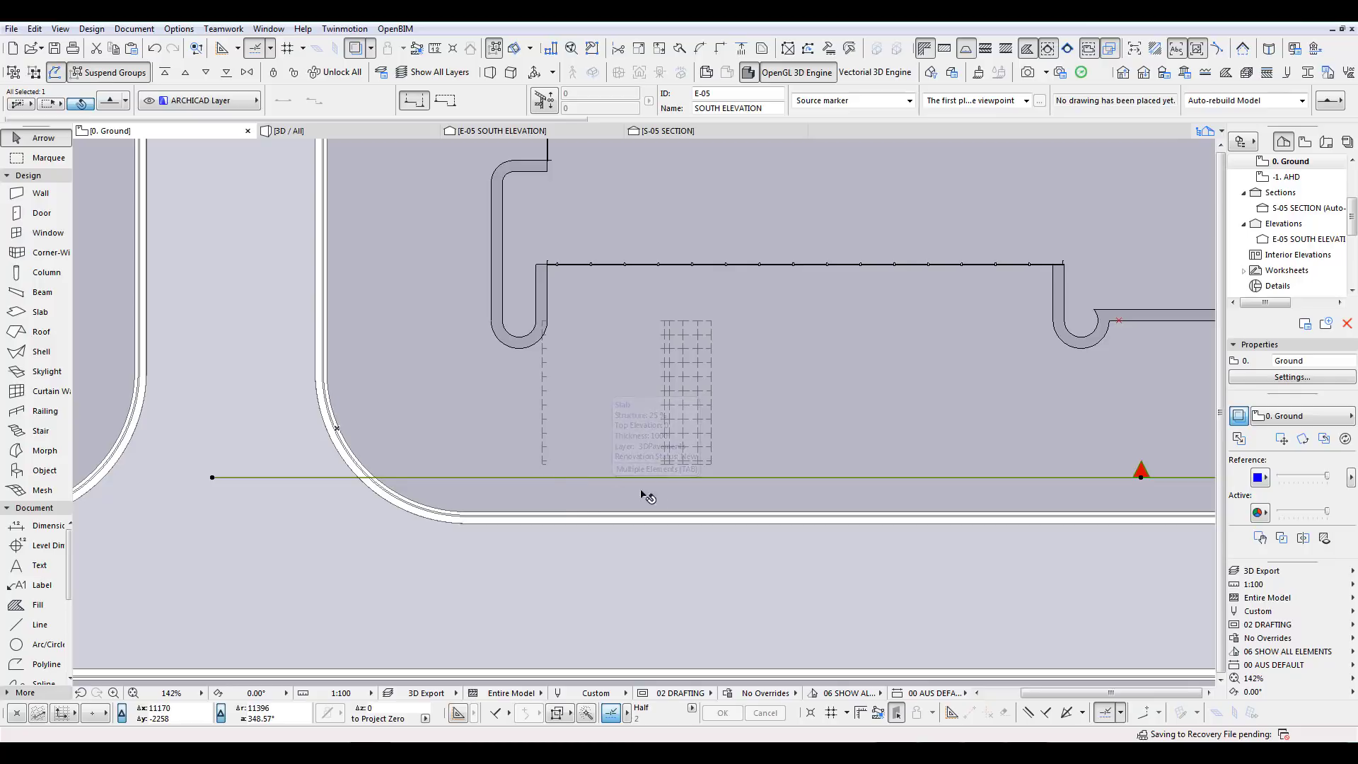
click(499, 131)
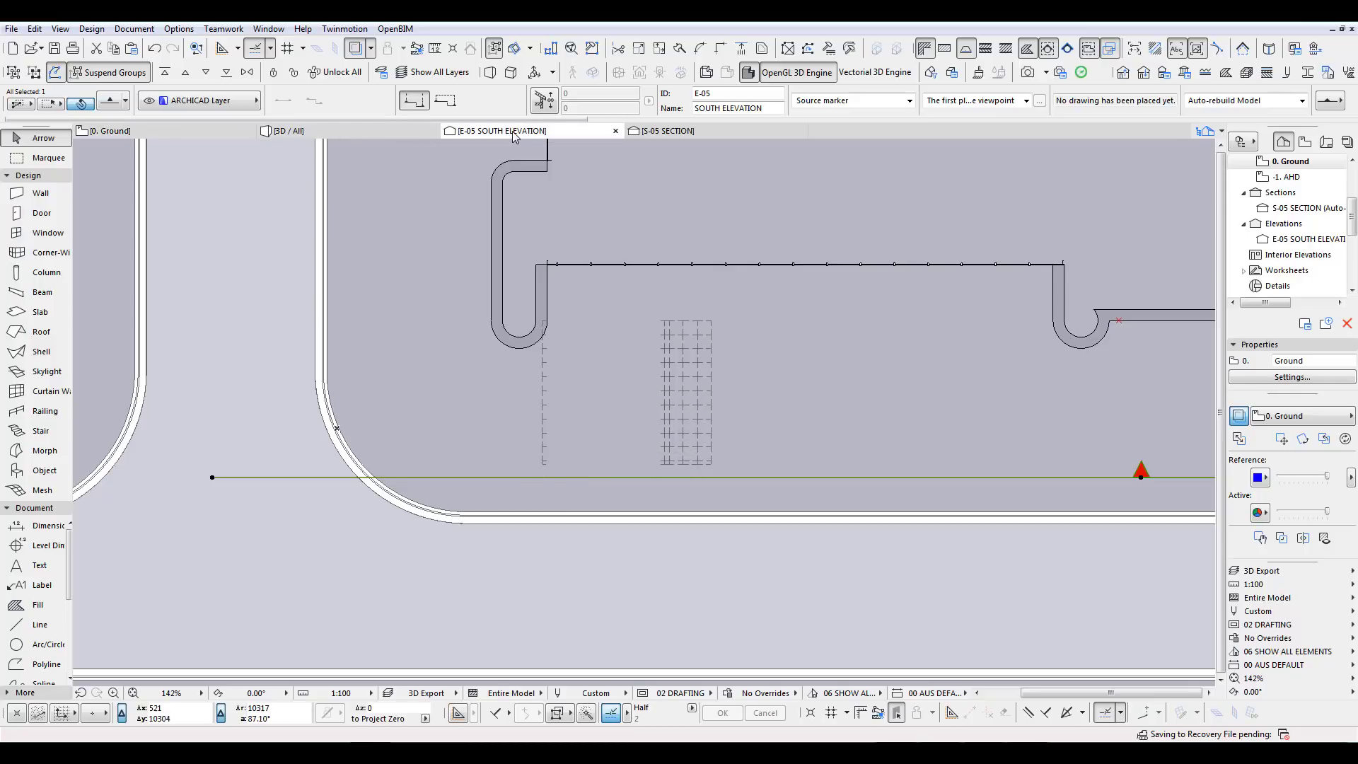
scroll(638, 331, up, 5)
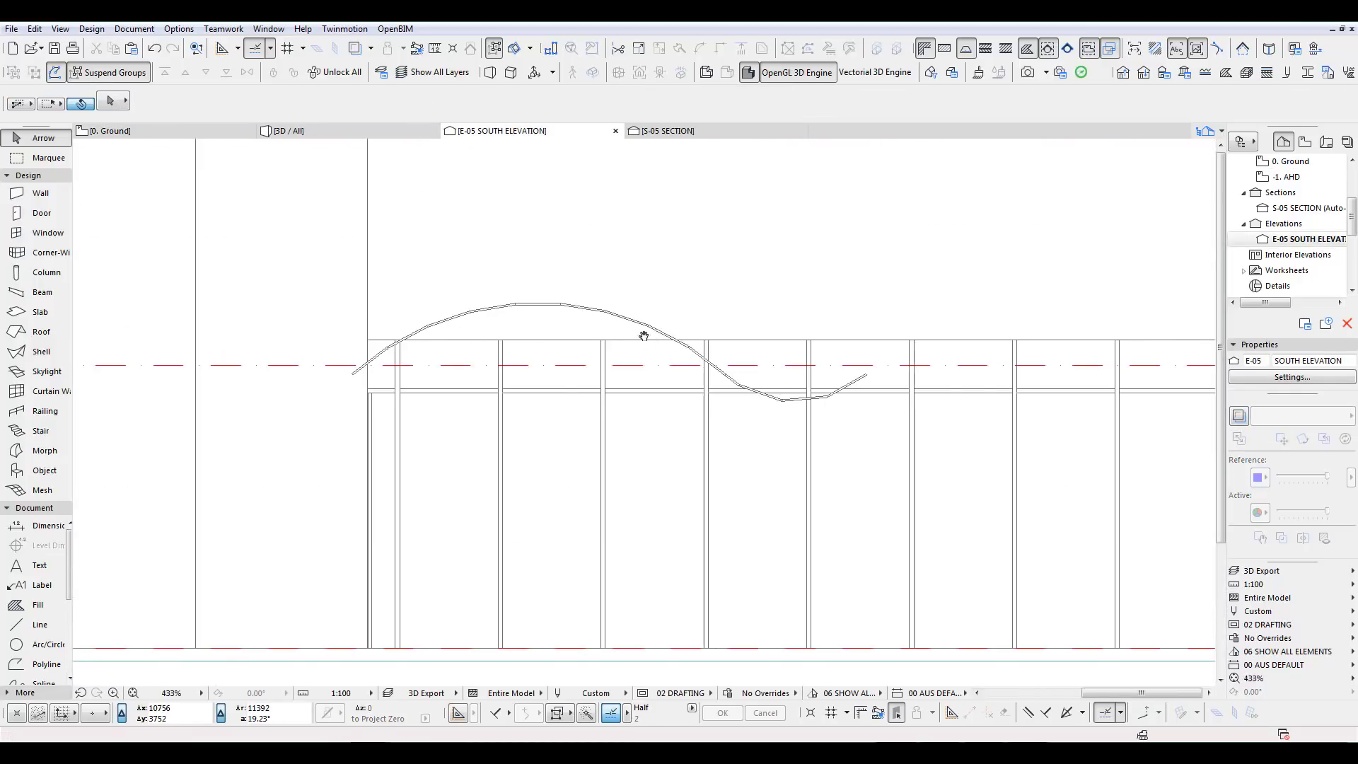
Step: Move the wave canopy curtain wall straight up onto the wall above the storefront, to a bottom elevation of 4446
click(619, 320)
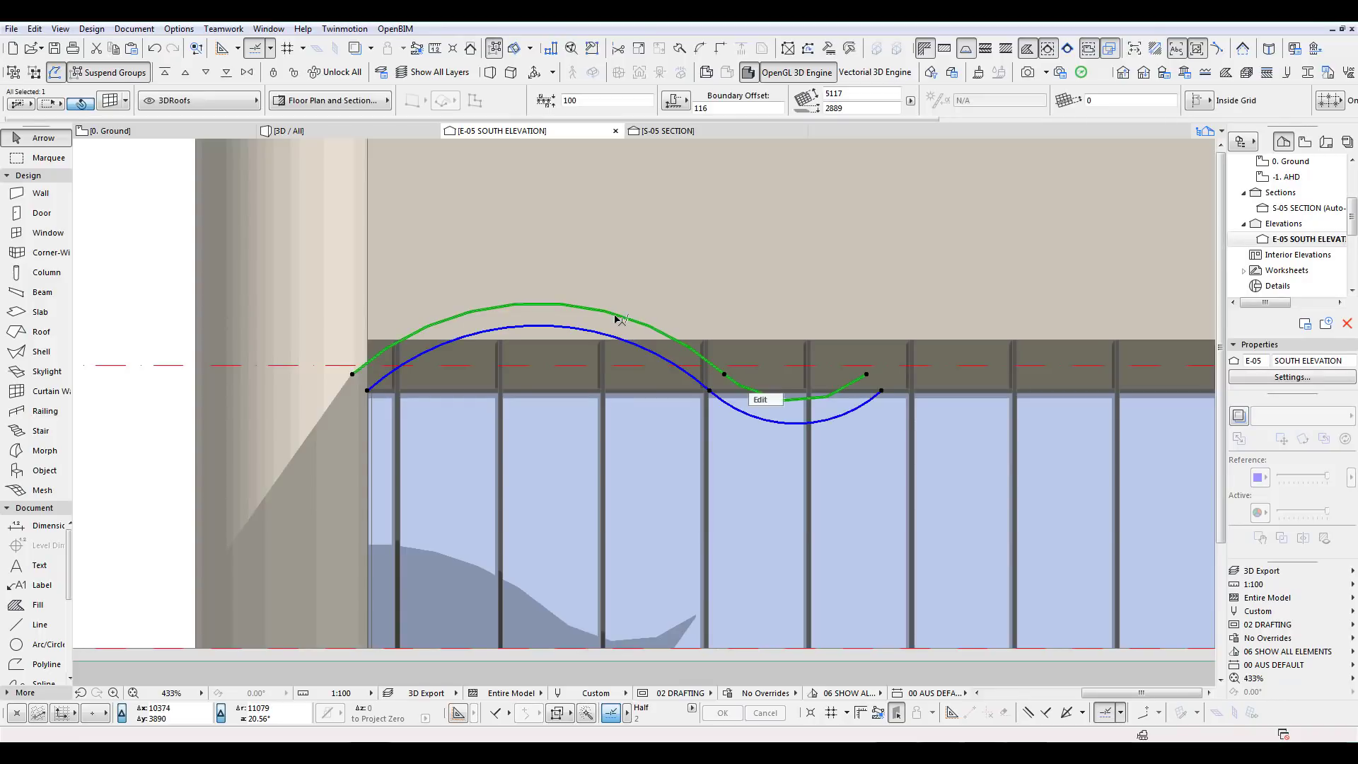
key(ctrl+d)
click(725, 374)
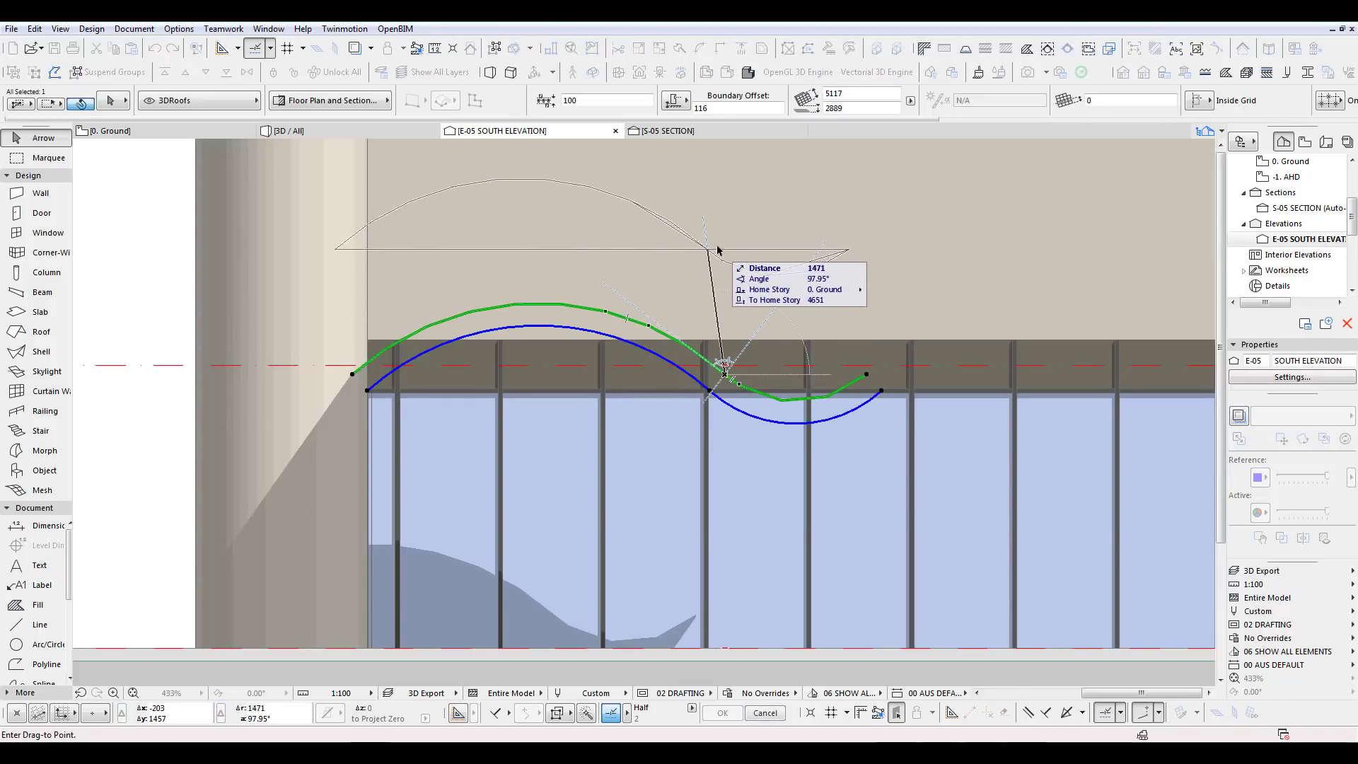
click(800, 240)
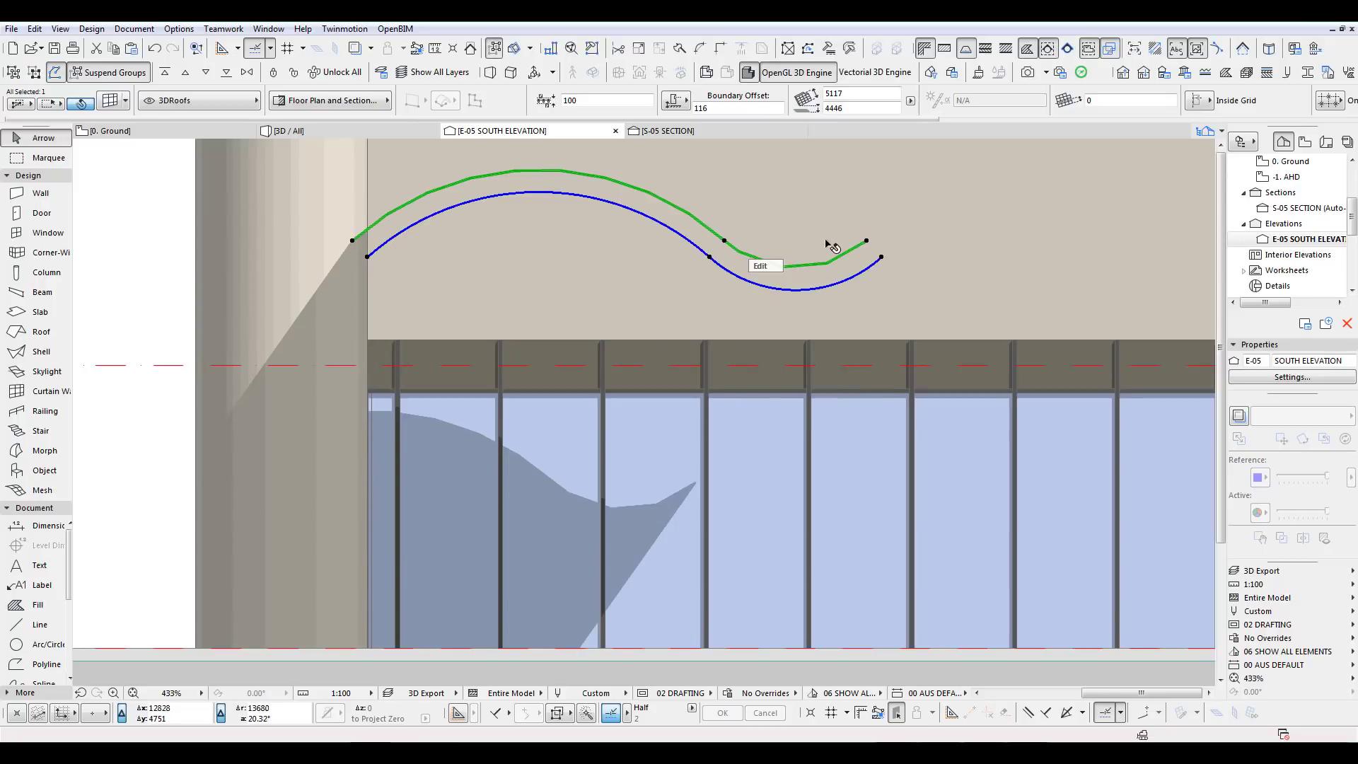
Step: Remove the canopy's small dip segment by merging the reference line's end node into the node where the arch ends
scroll(914, 344, up, 2)
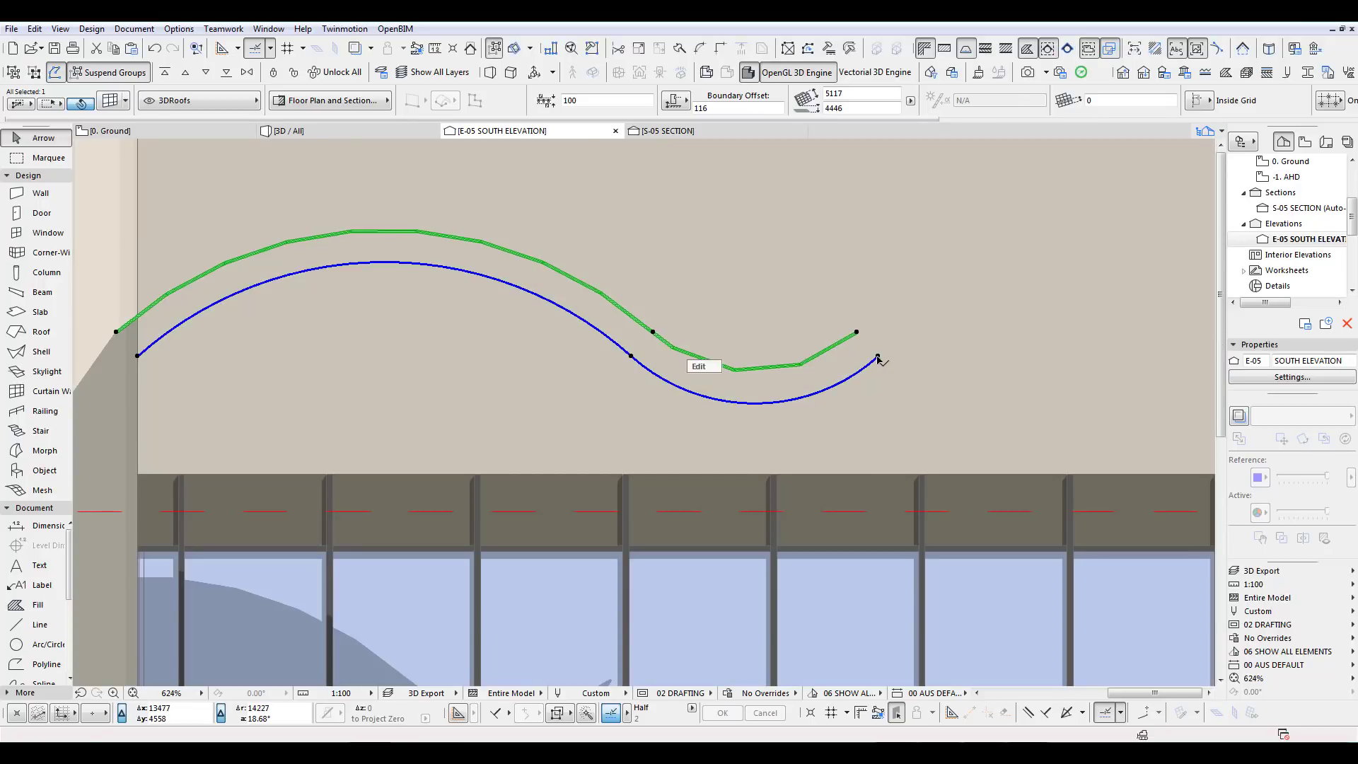
click(877, 357)
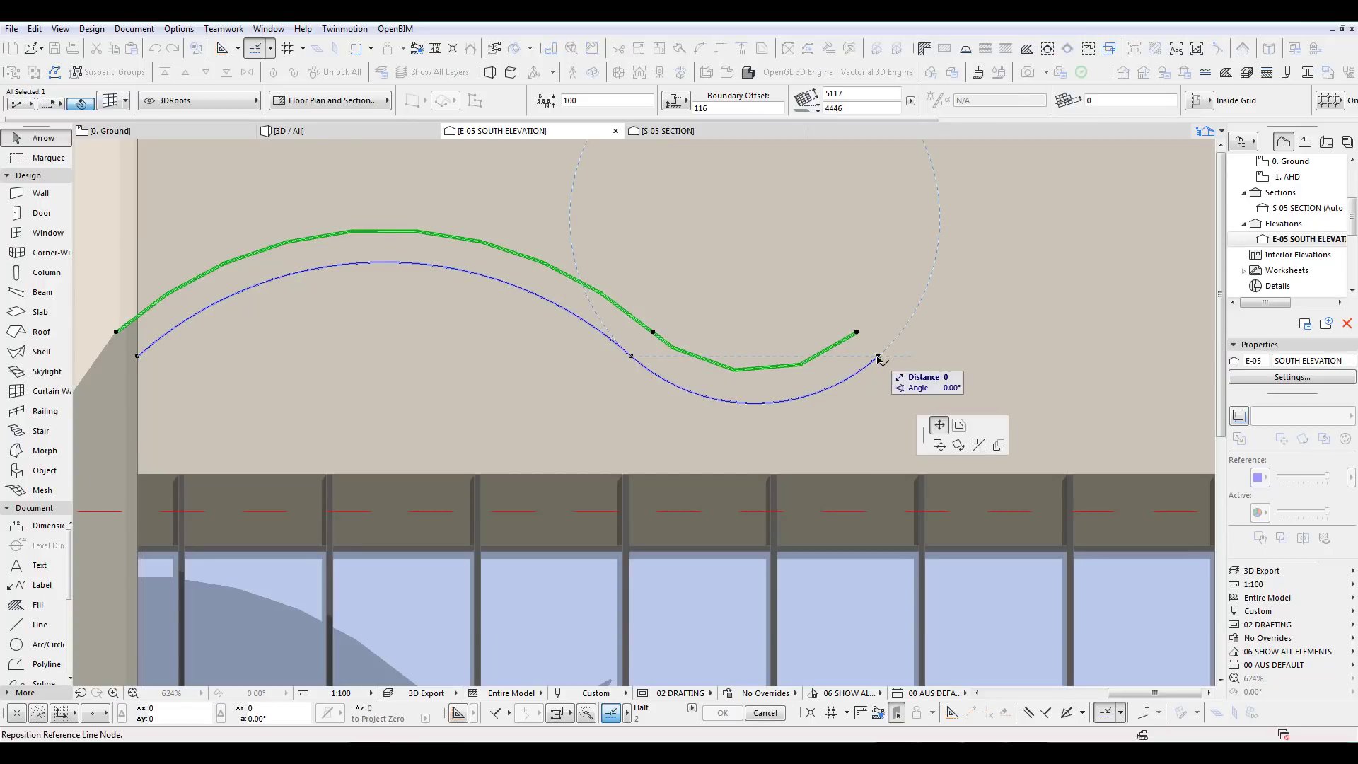
click(631, 355)
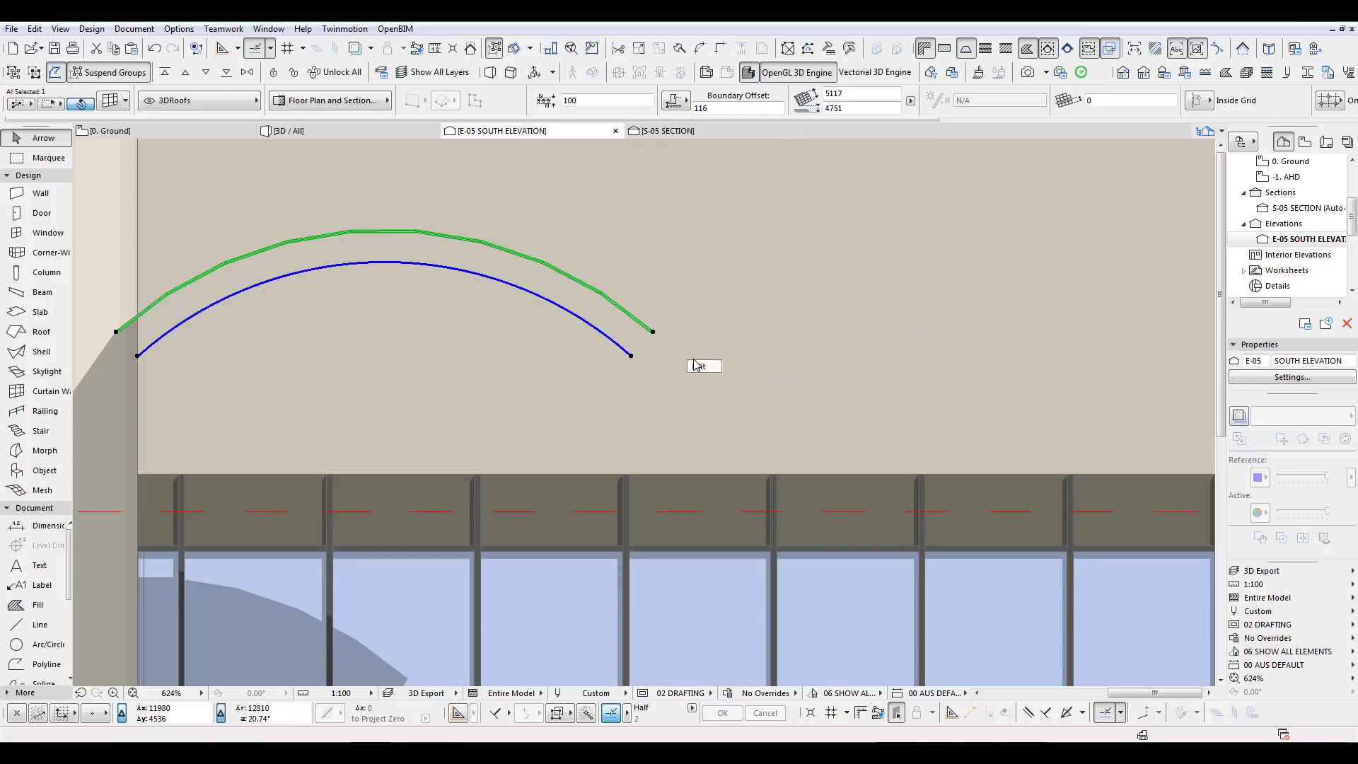
scroll(642, 363, down, 3)
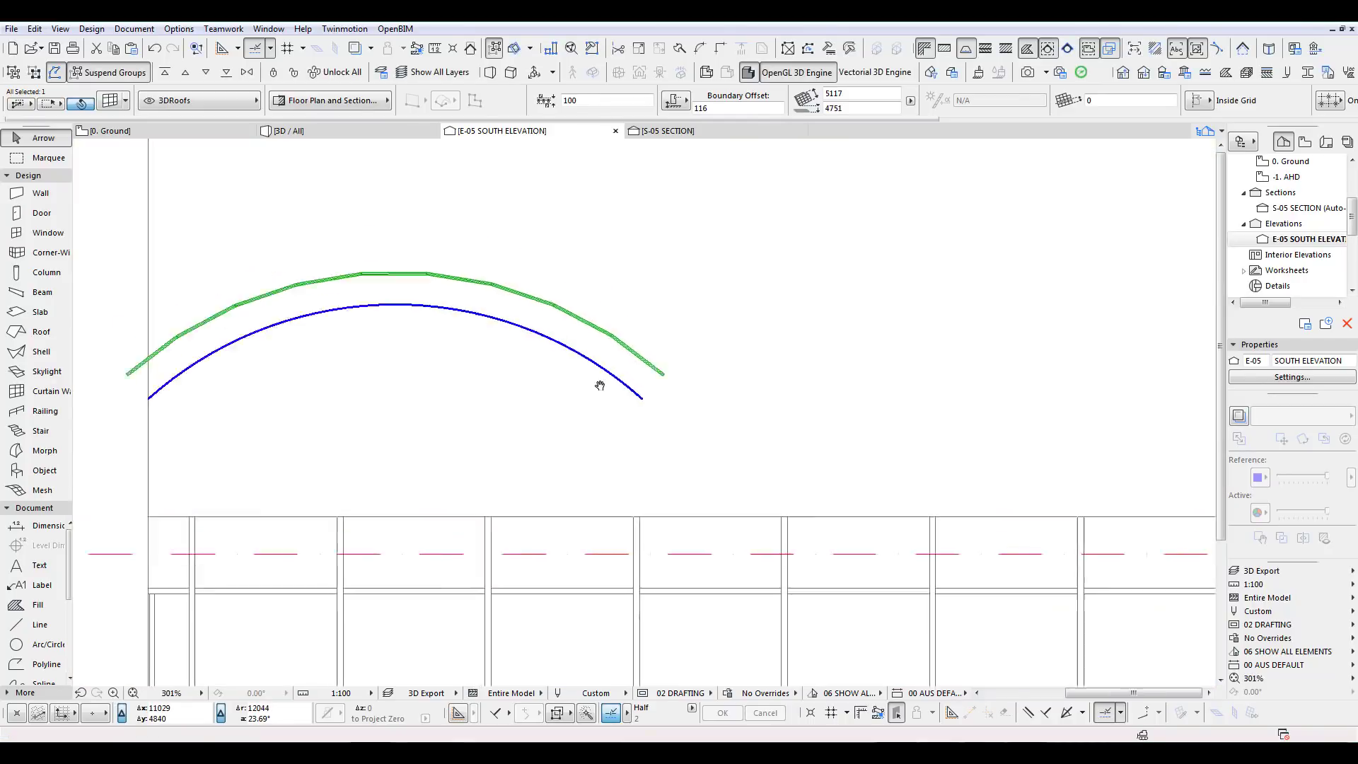
scroll(479, 394, up, 2)
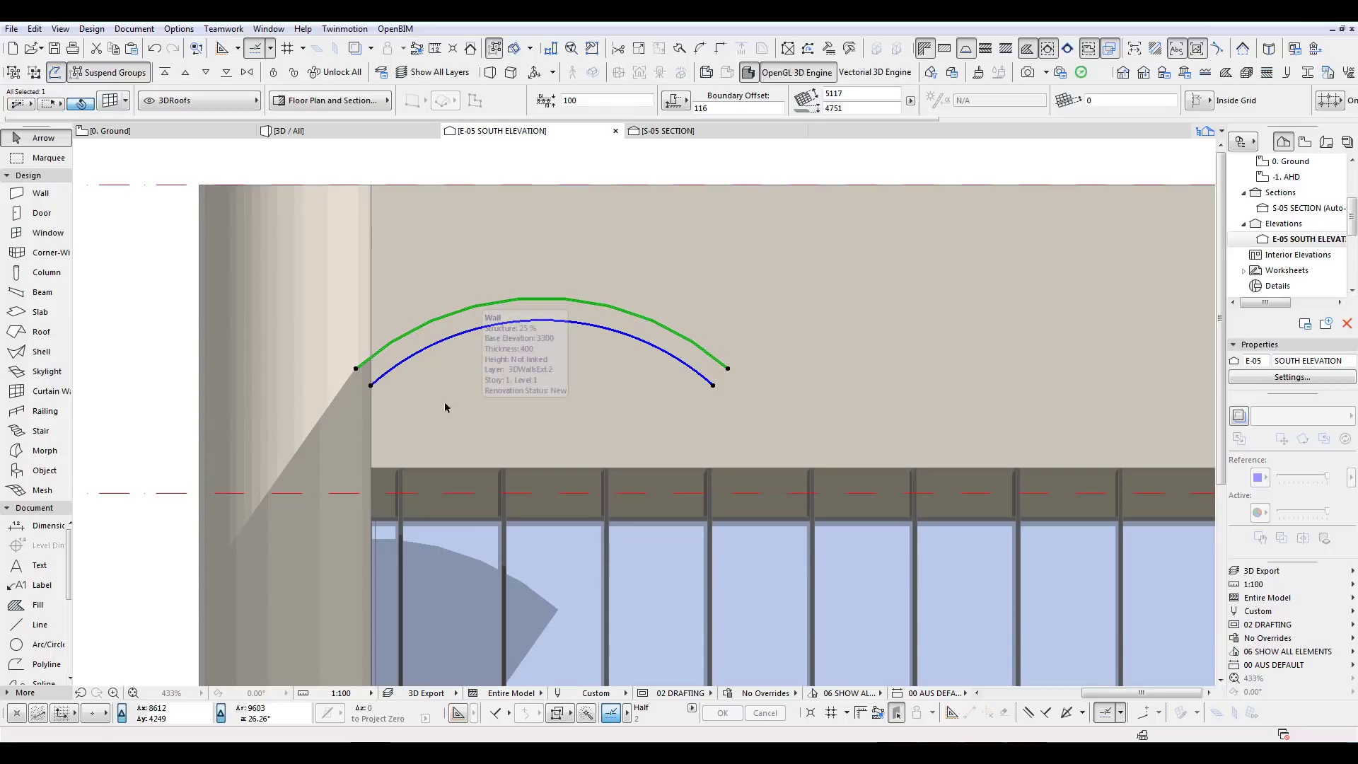
Step: Copy the arched curtain wall so it starts at the arch's end node, and reduce the copy's span to 2000
key(ctrl+shift+d)
click(371, 386)
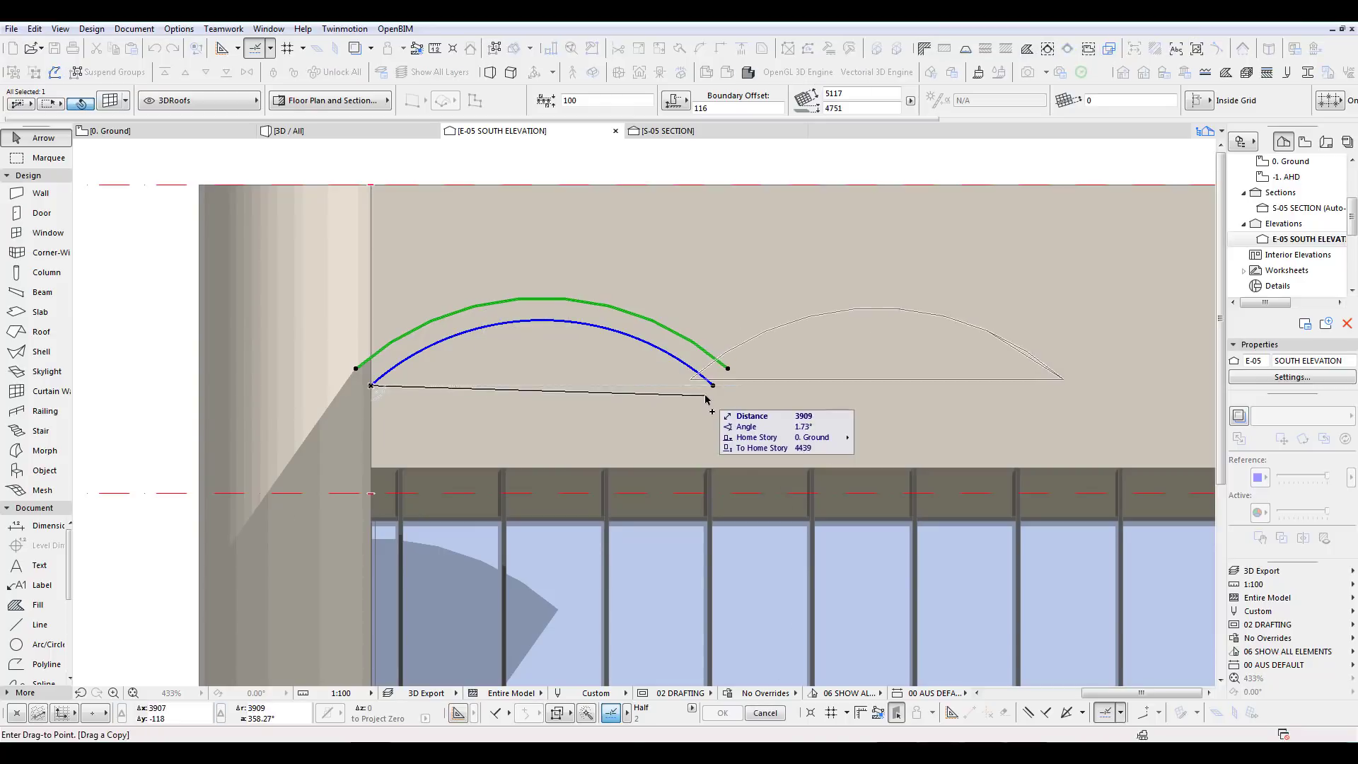
click(713, 385)
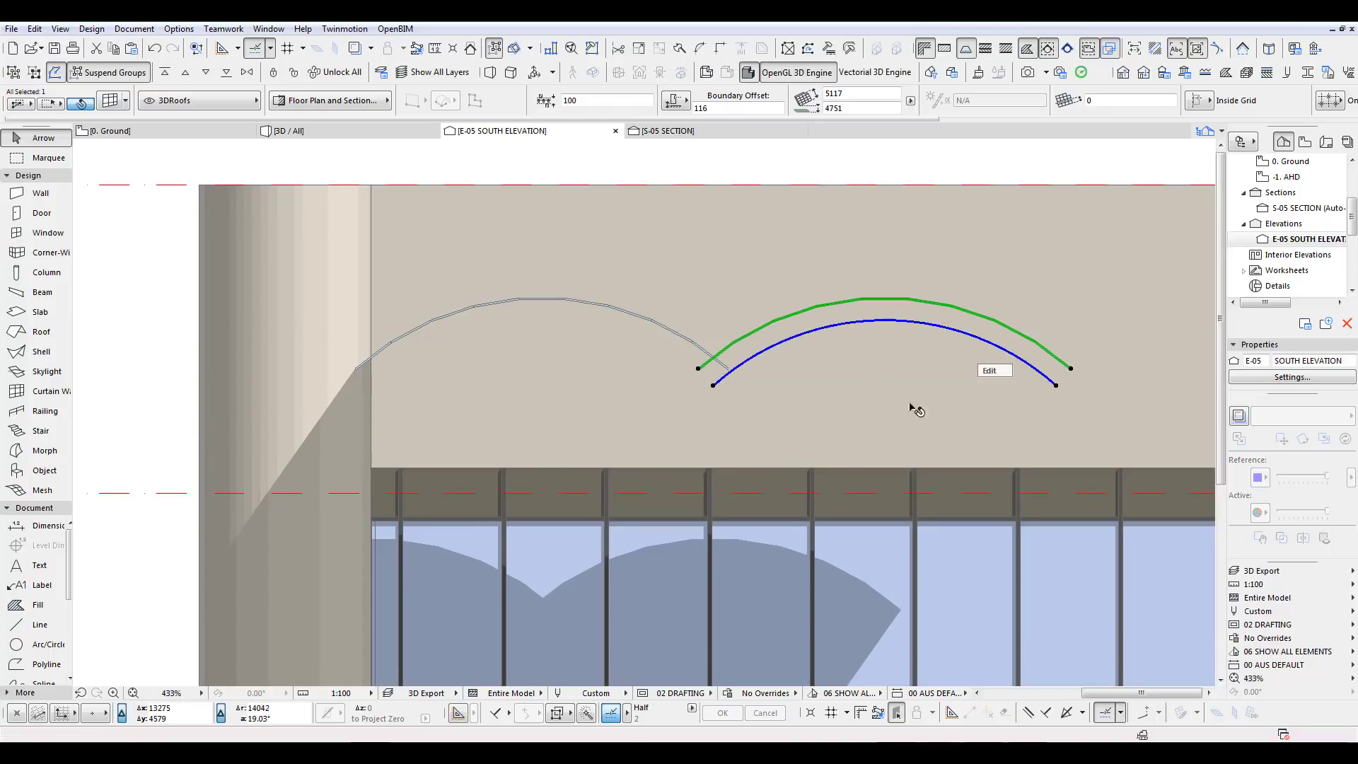
click(1056, 388)
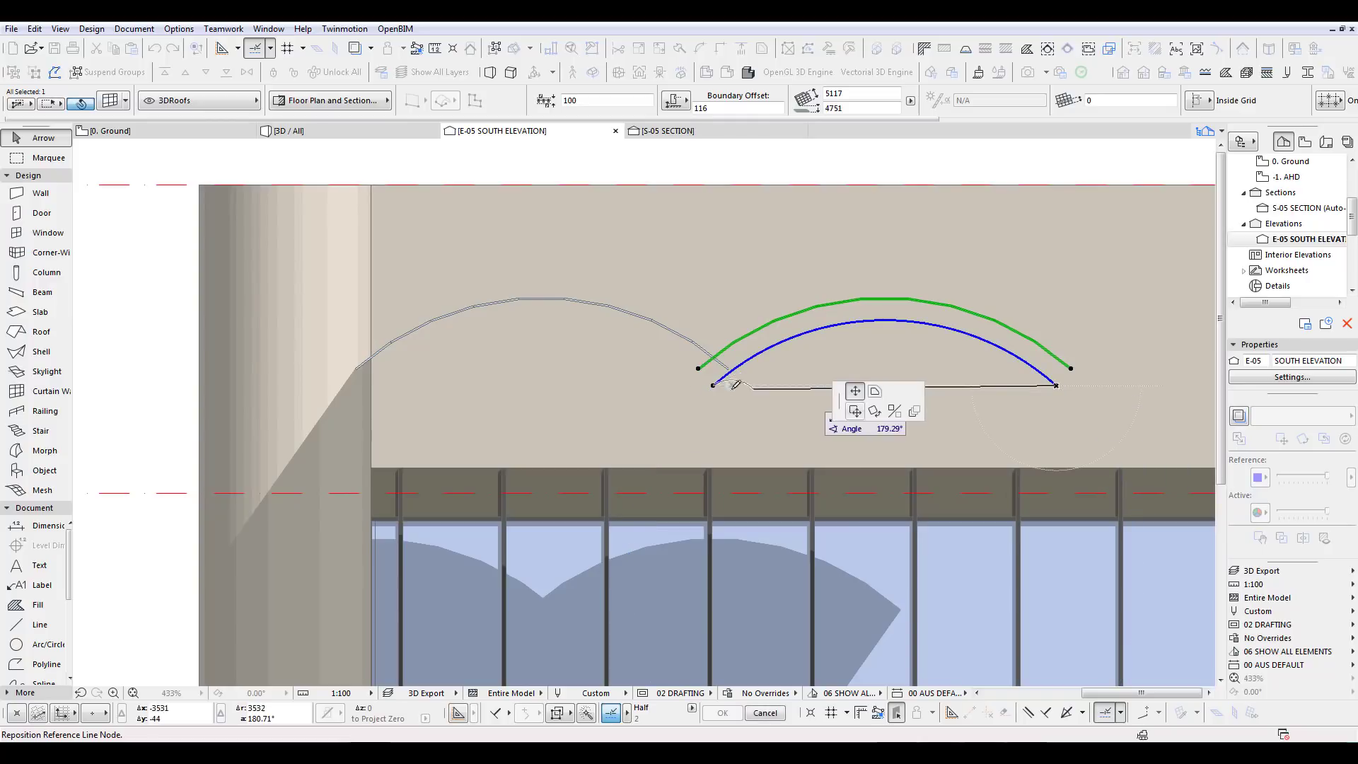
key(x)
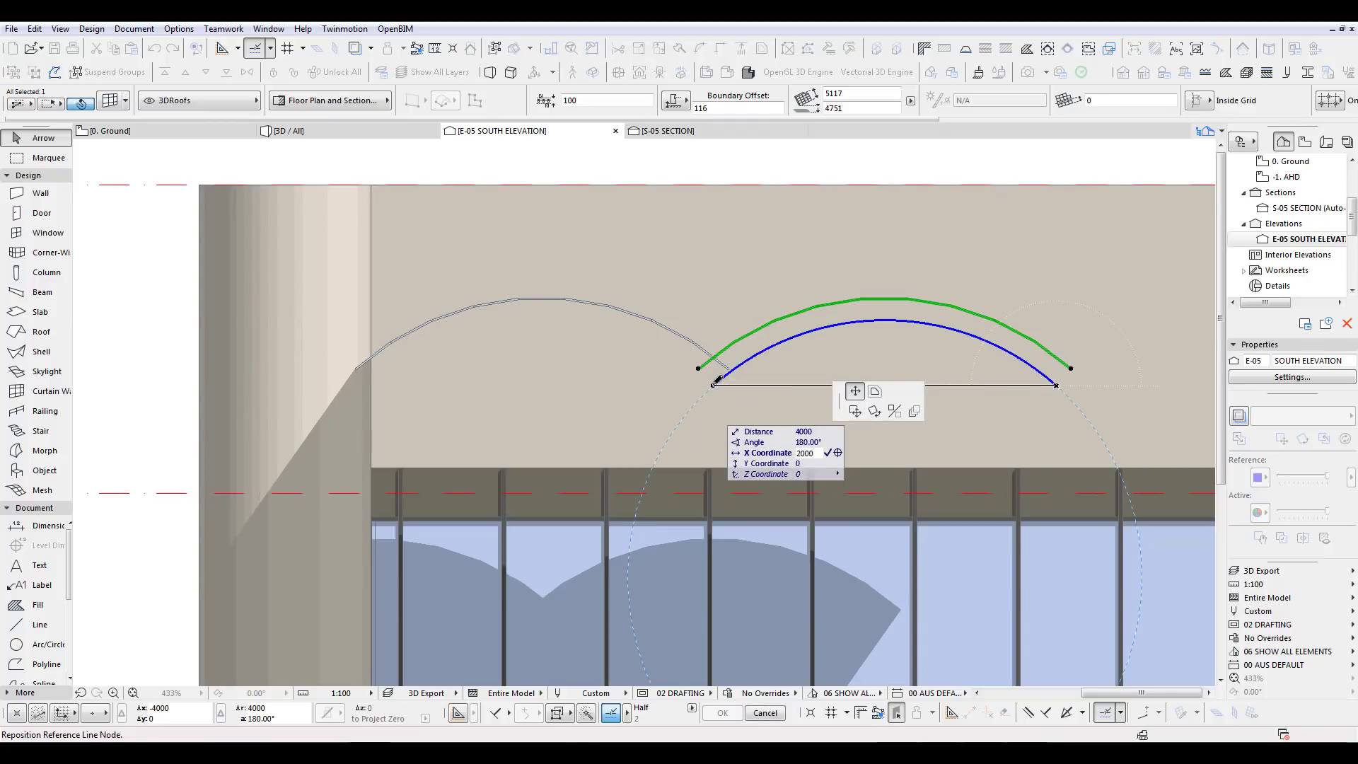
key(Return)
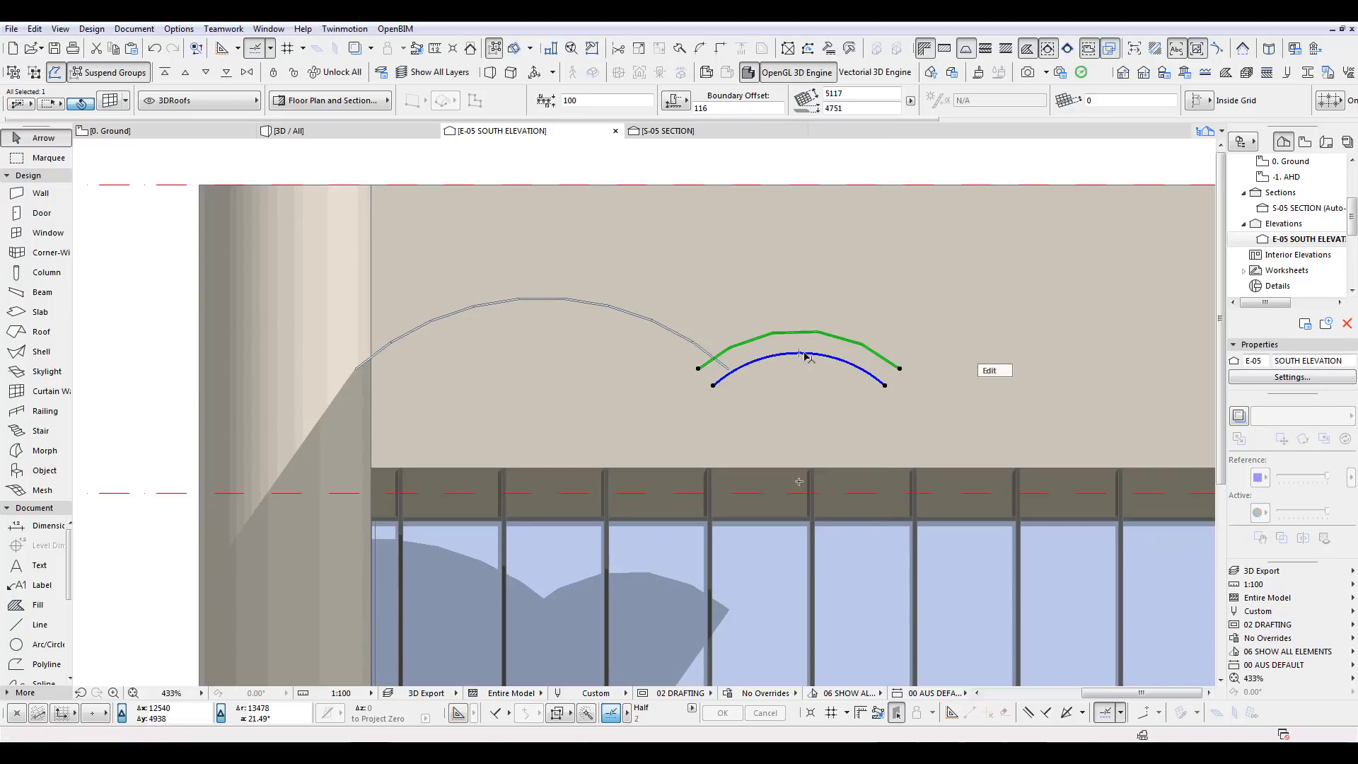
Step: Flatten the copied arc and curve its reference line downward to form a shallow dip continuing the arch
click(807, 356)
click(872, 422)
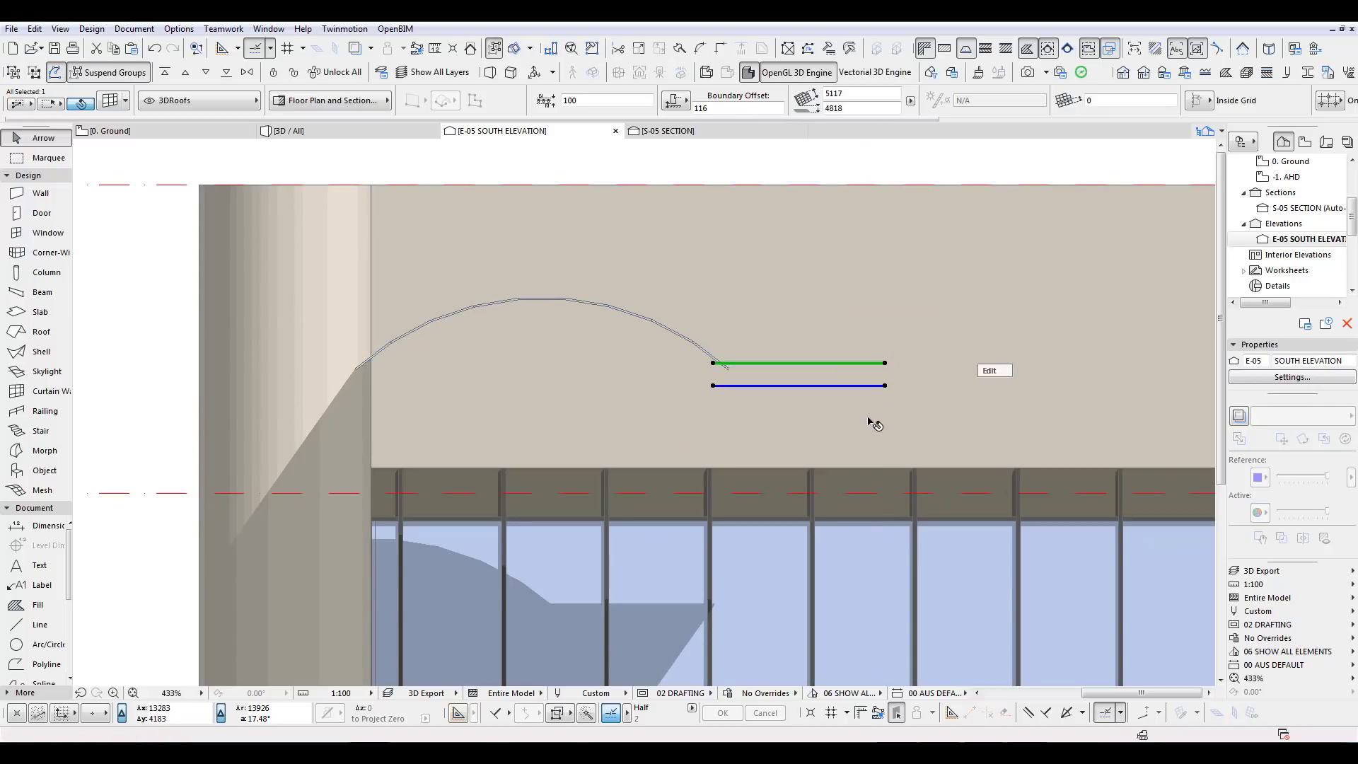
click(813, 389)
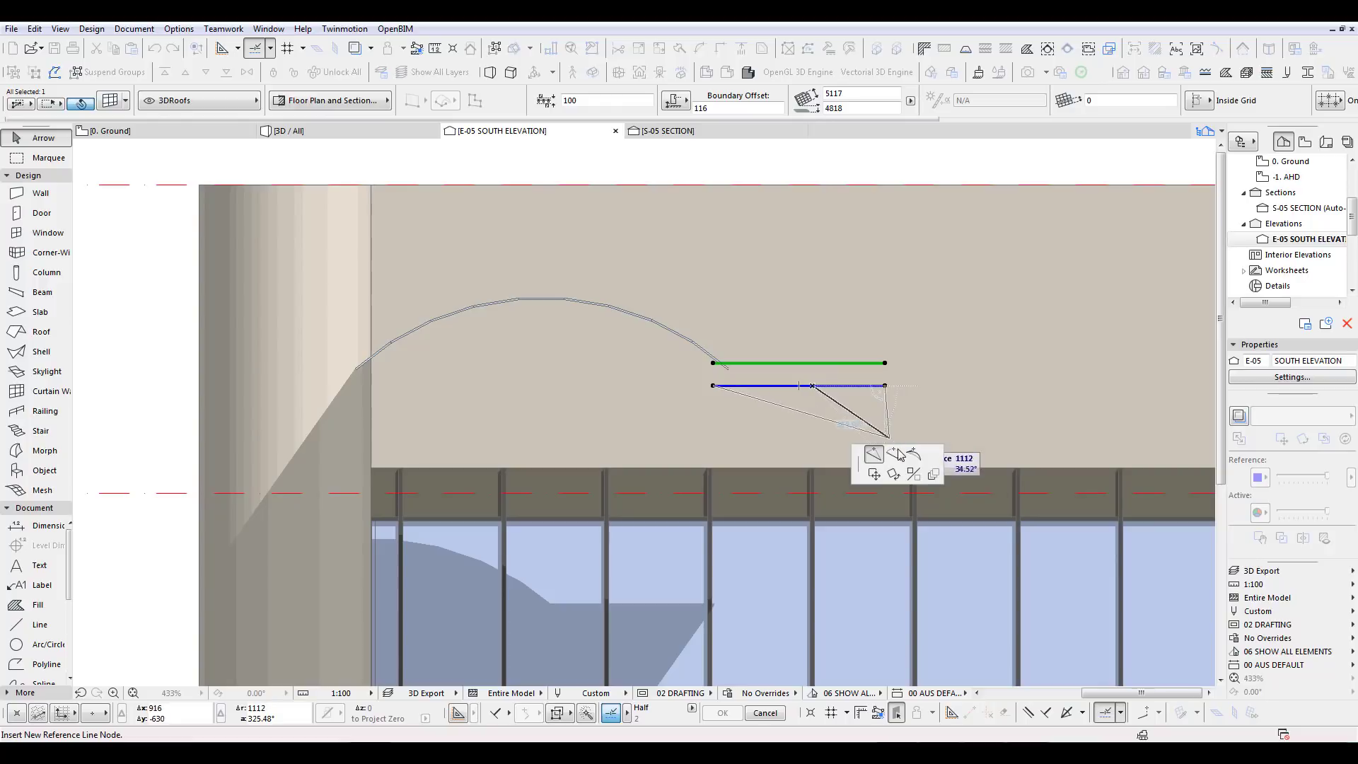
click(875, 391)
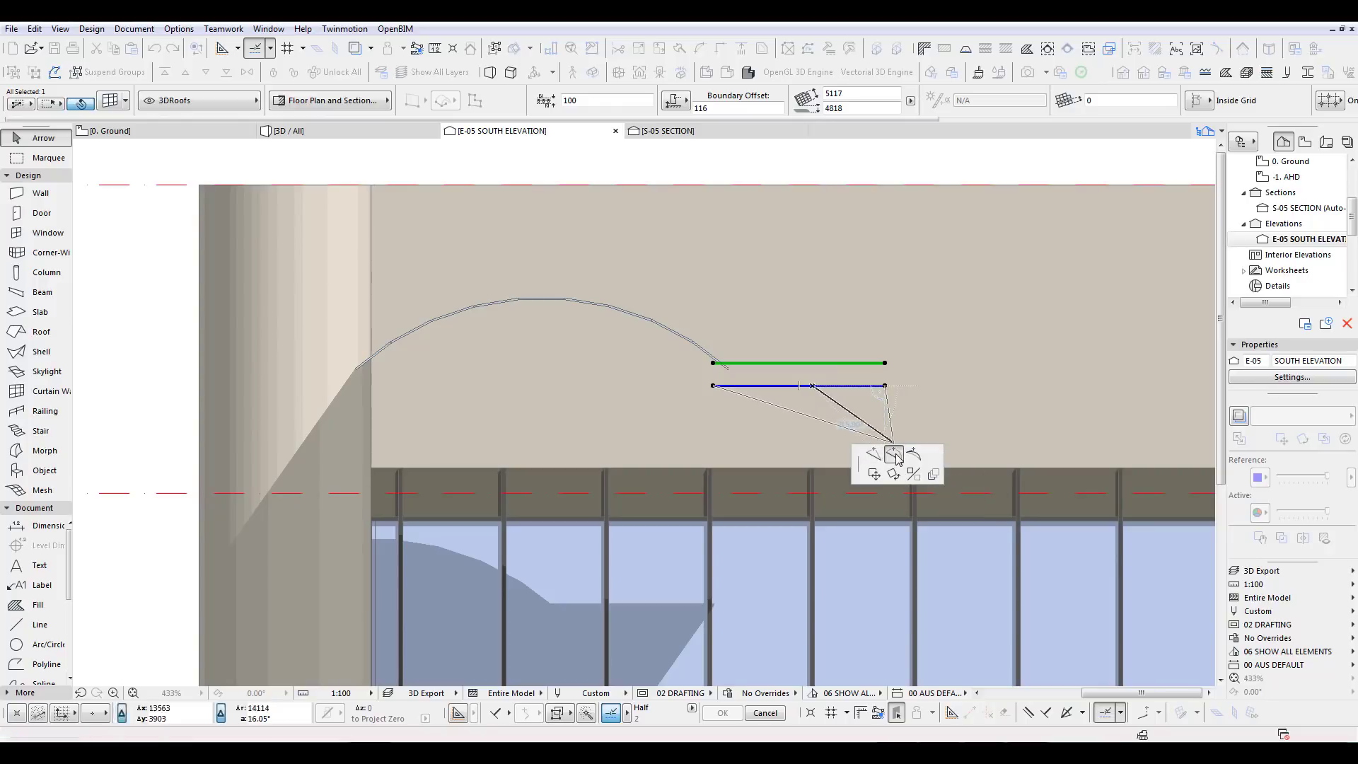
click(806, 419)
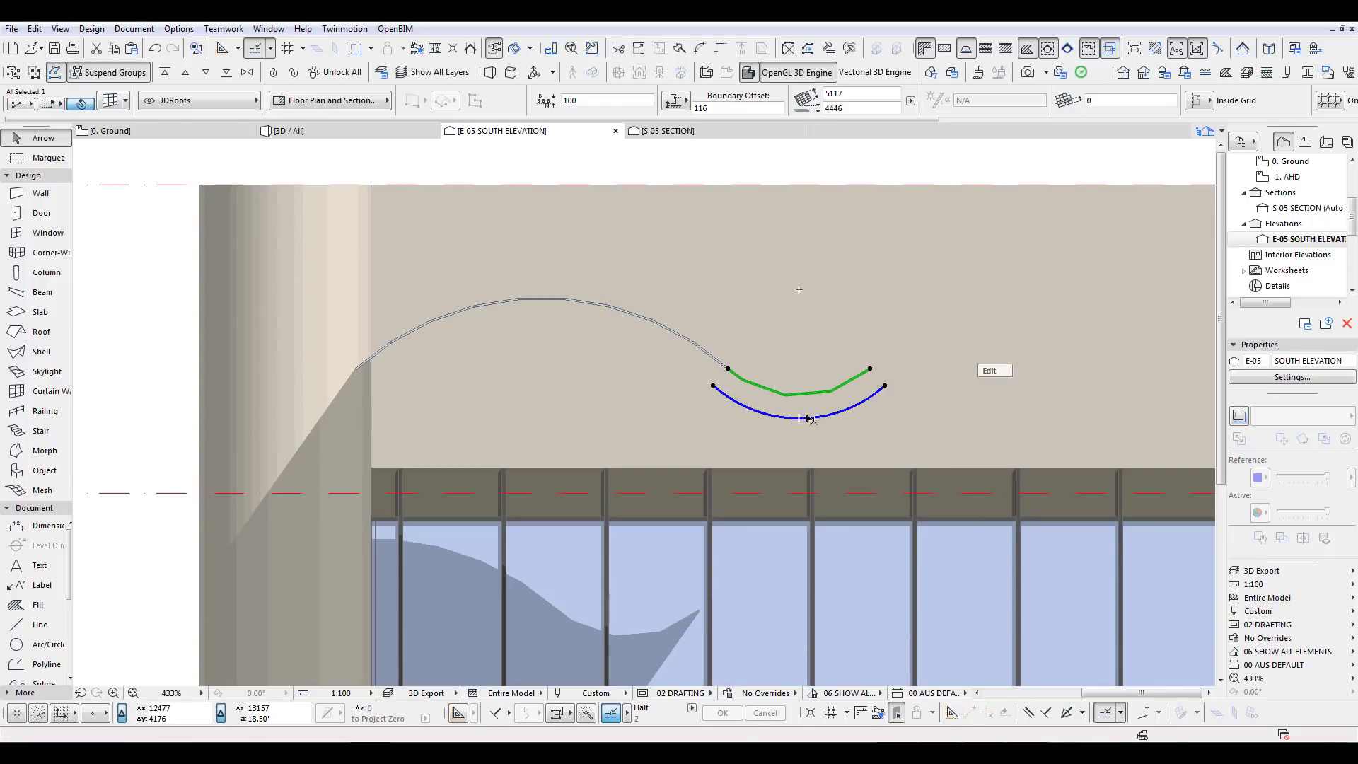
Step: Open the 1. Level 1 floor plan and centre the canopy grid in front of the storefront
key(F2)
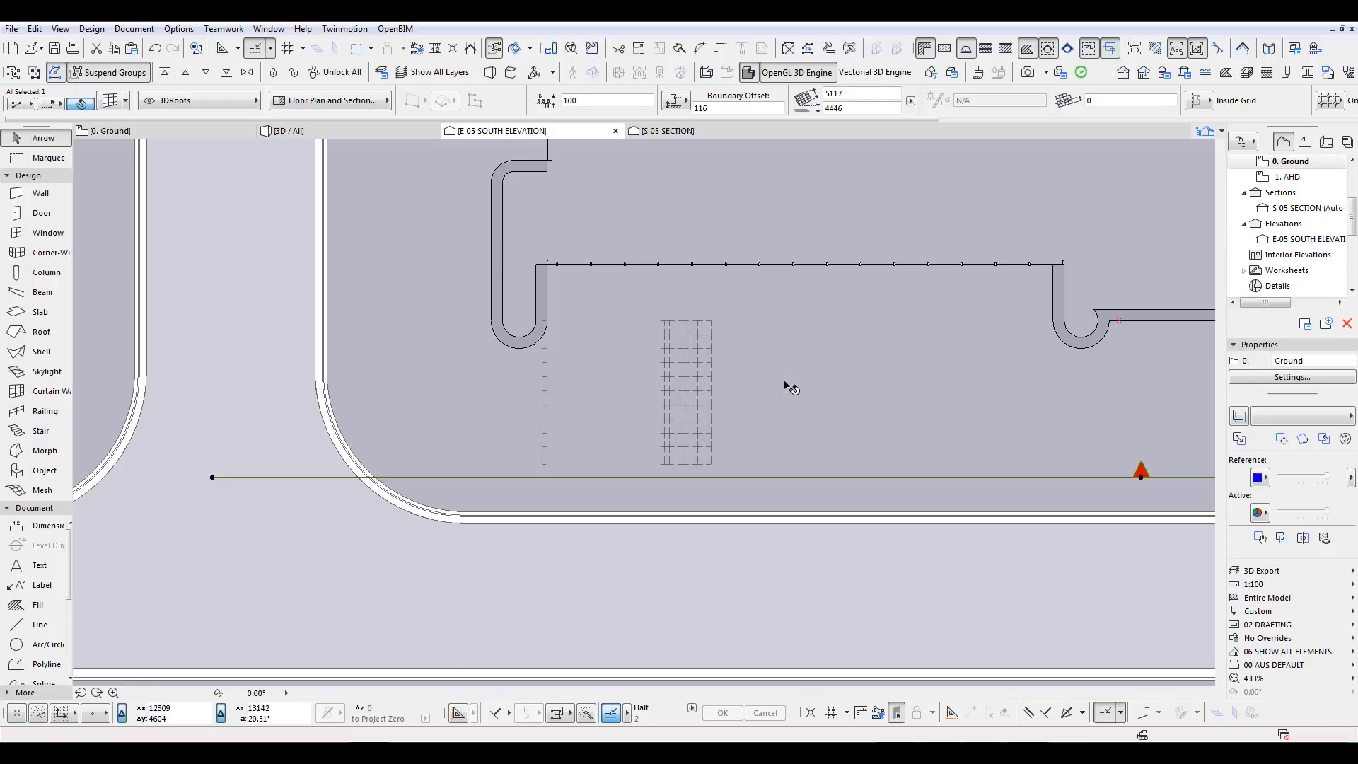
middle_drag(779, 373, 631, 439)
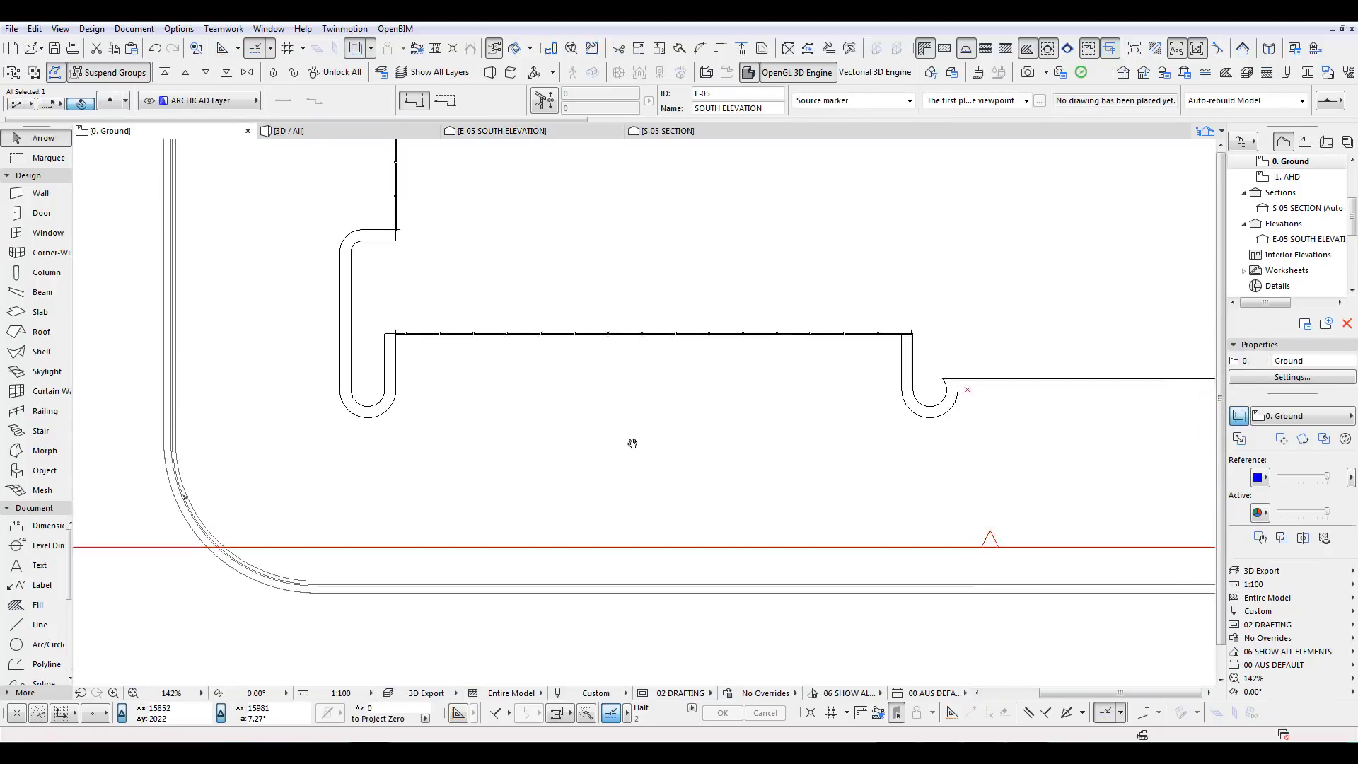
click(1290, 164)
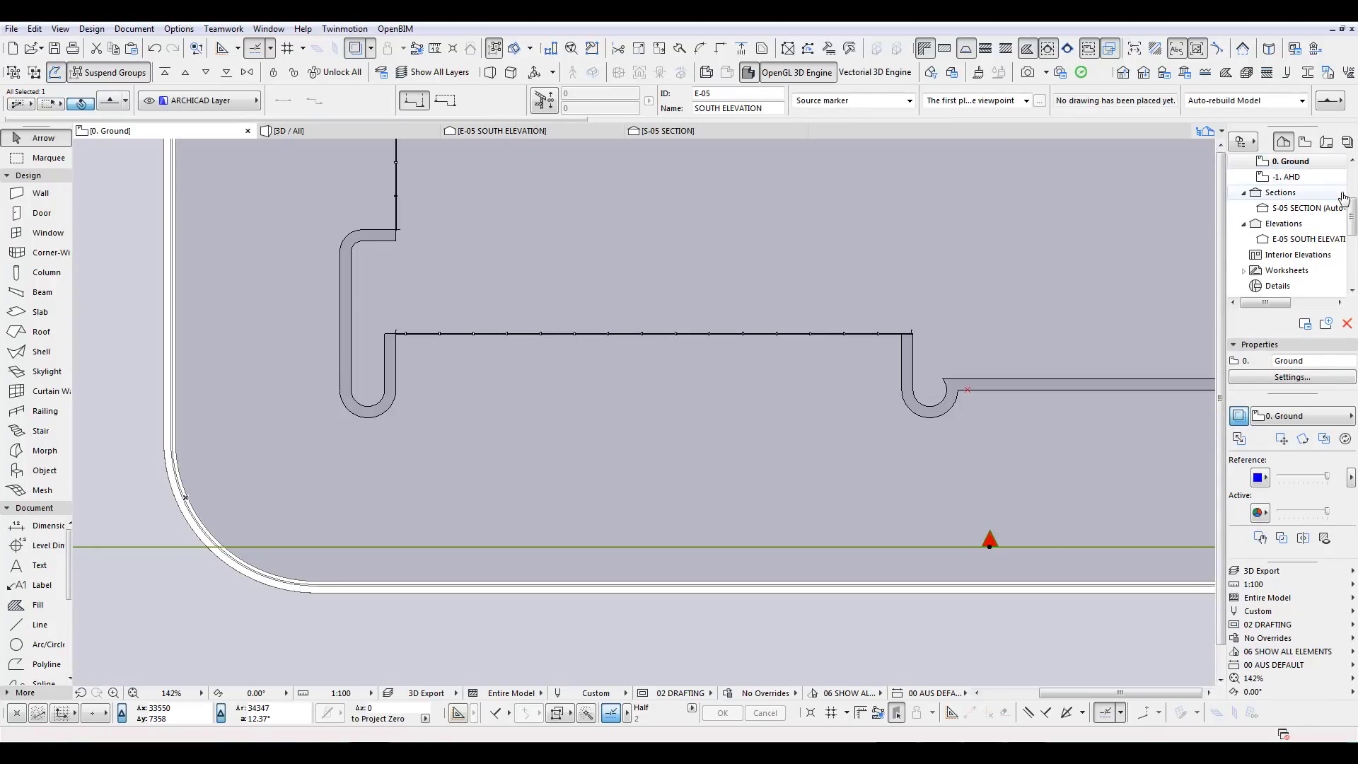
drag(1353, 213, 1352, 203)
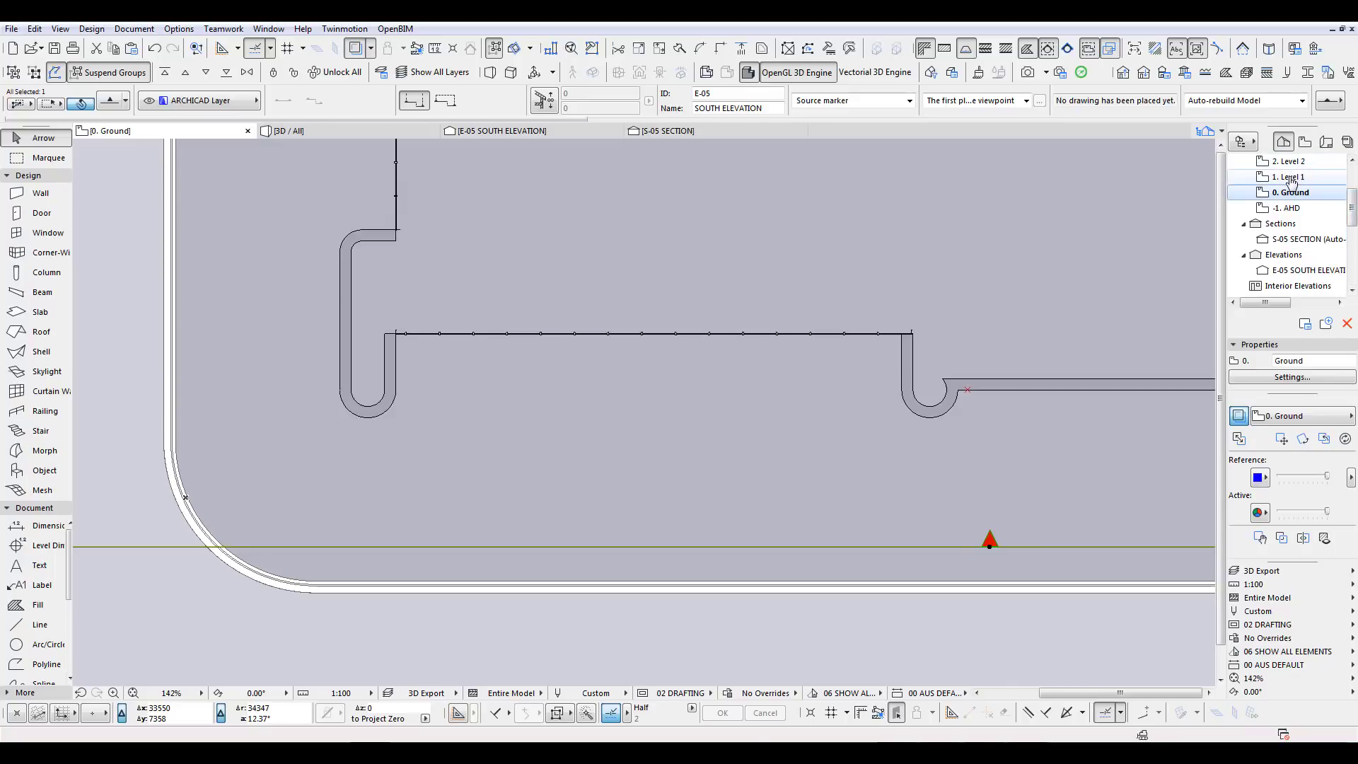
double_click(1291, 176)
middle_drag(580, 452, 657, 373)
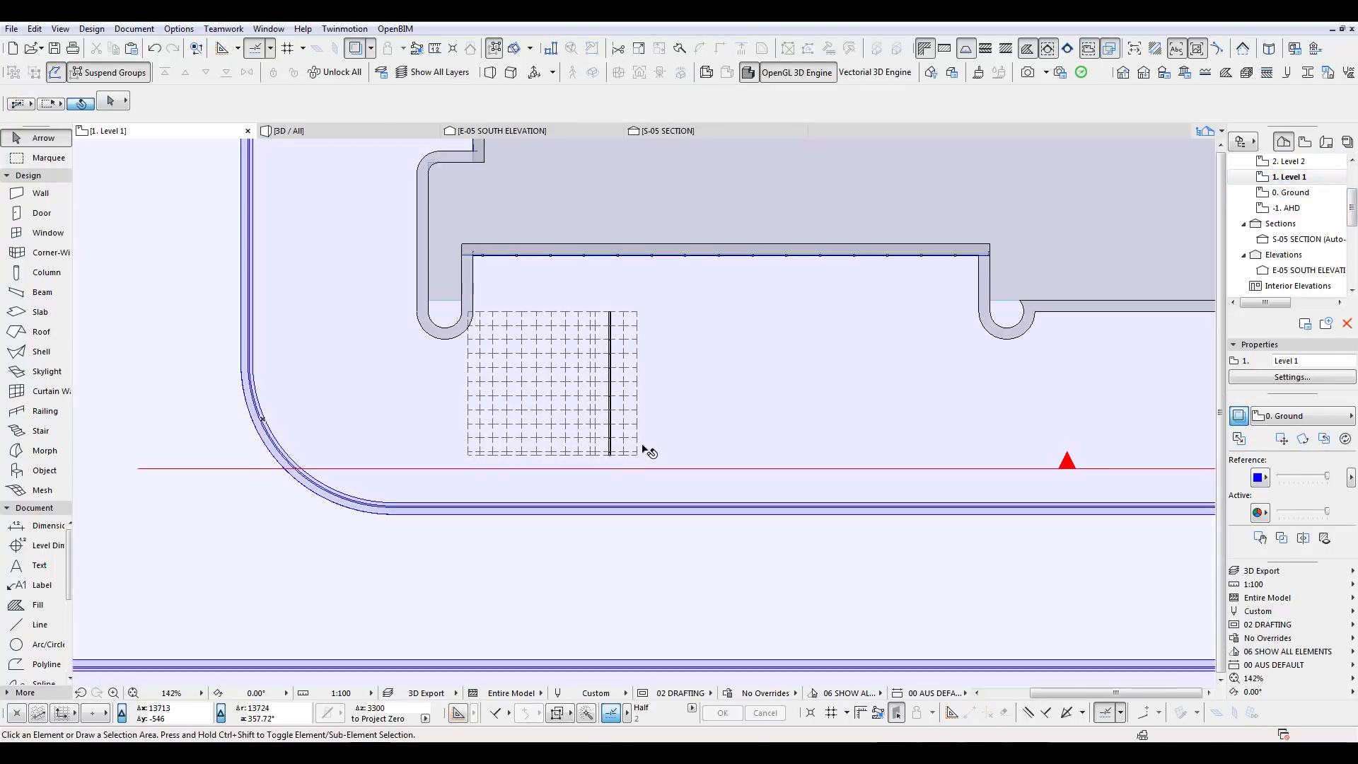
Step: Isolate both canopy curtain walls in the 3D view and inspect the seam between the arch and the dip
click(639, 457)
click(468, 454)
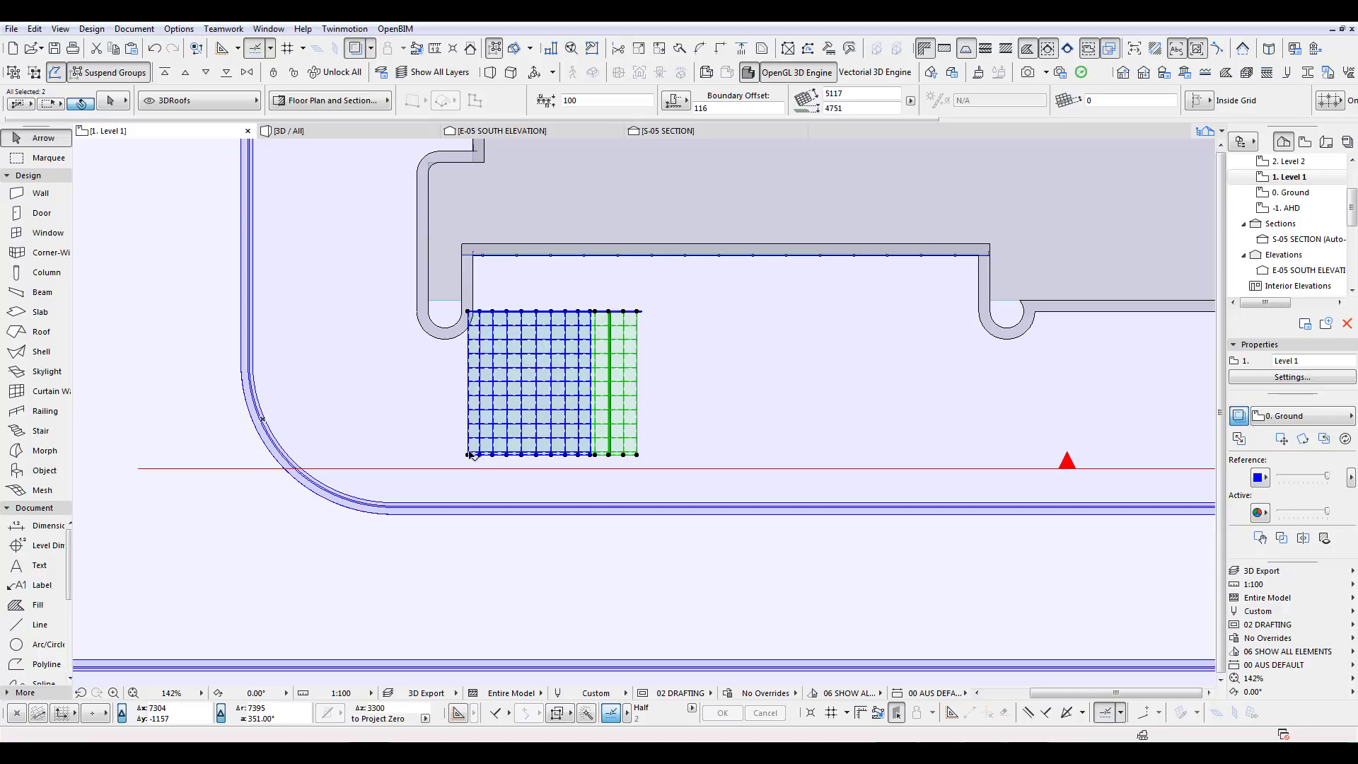
key(F5)
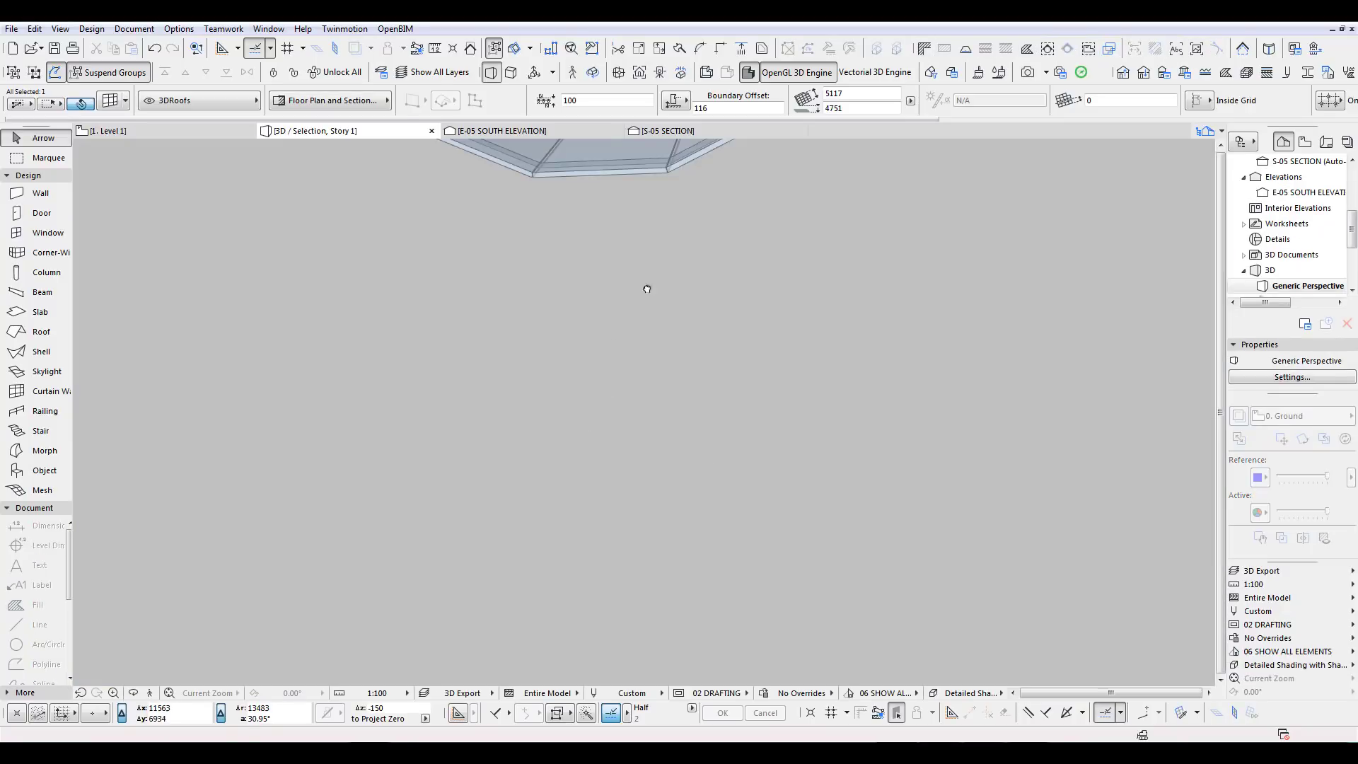
scroll(646, 288, down, 3)
mouse_move(646, 288)
shift+middle_down()
mouse_move(512, 446)
mouse_move(682, 397)
shift+middle_up()
scroll(619, 378, up, 1)
shift+middle_drag(585, 385, 588, 475)
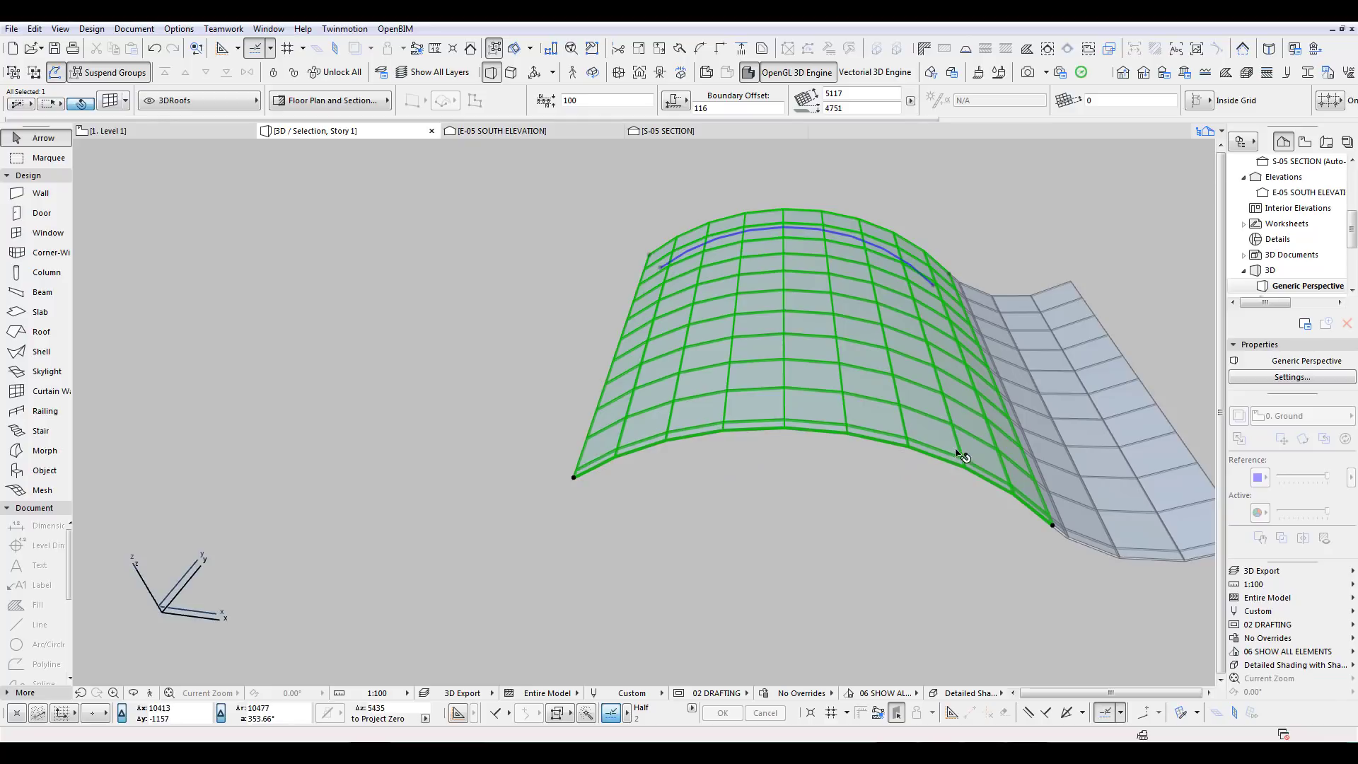
shift+middle_drag(961, 455, 486, 461)
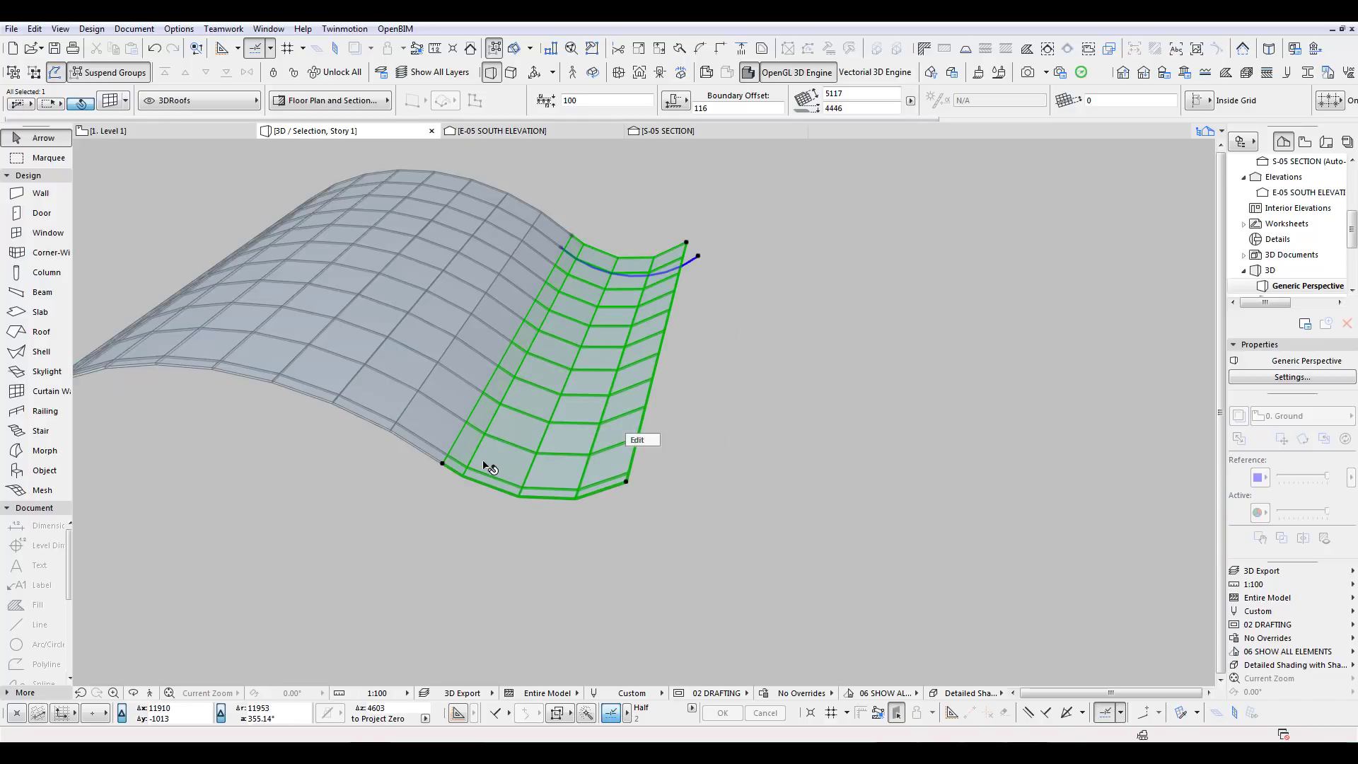
scroll(455, 469, up, 5)
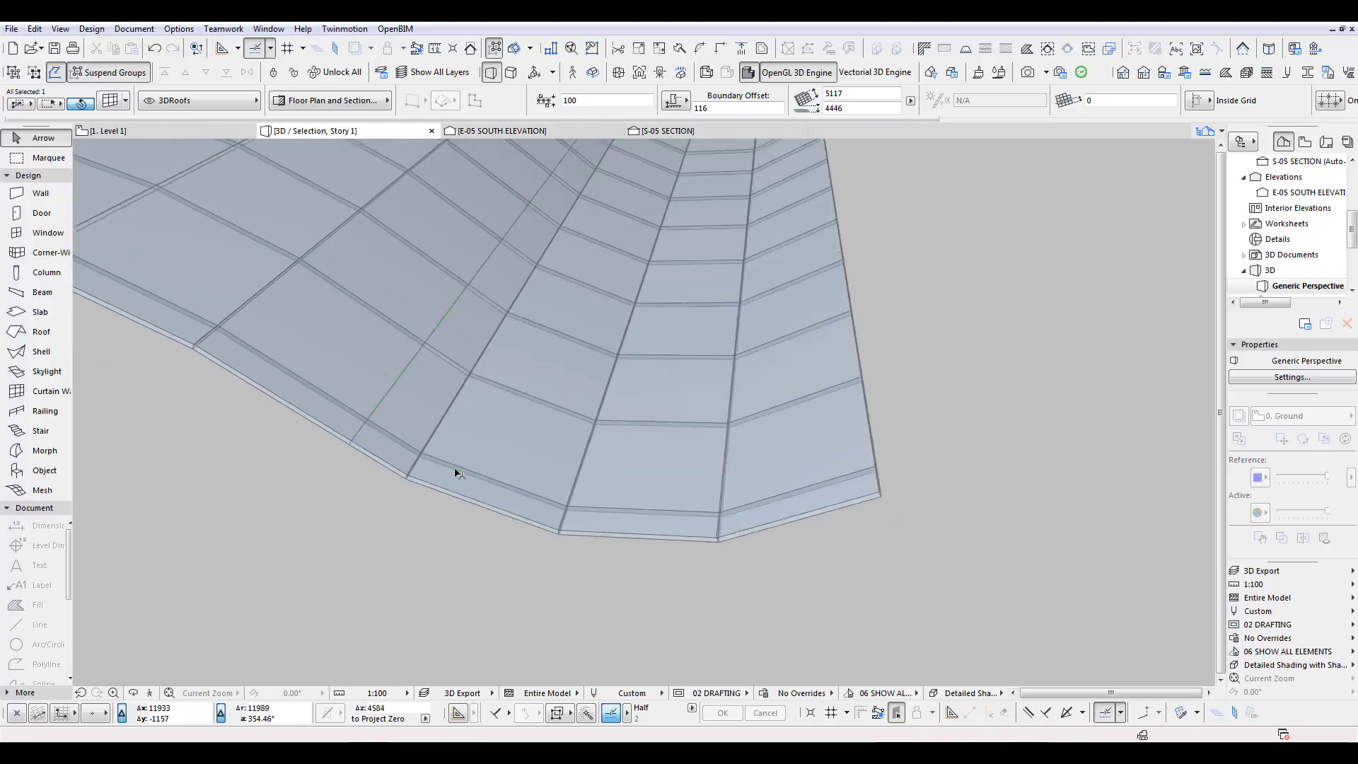
shift+middle_drag(458, 472, 736, 539)
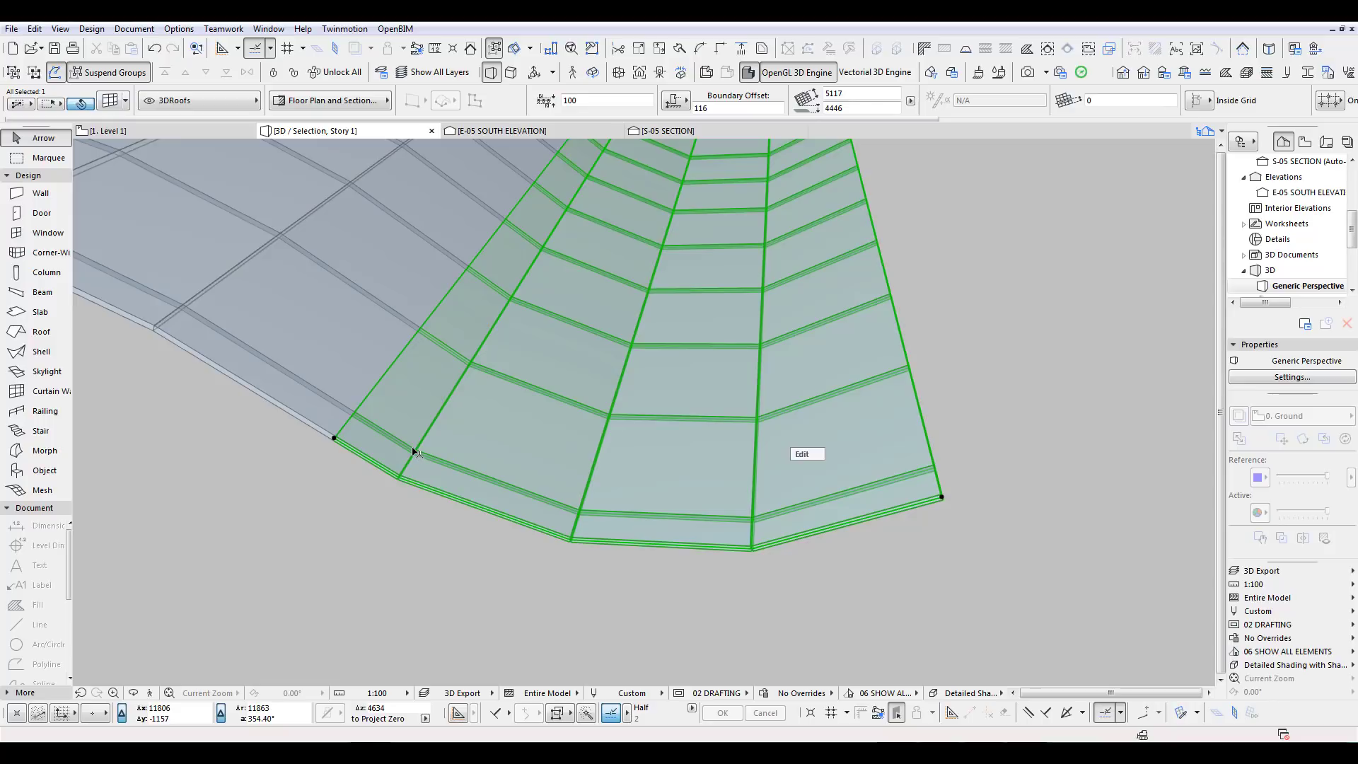
Step: Set the column width in the dipping curtain wall's scheme to 550
click(111, 102)
click(138, 86)
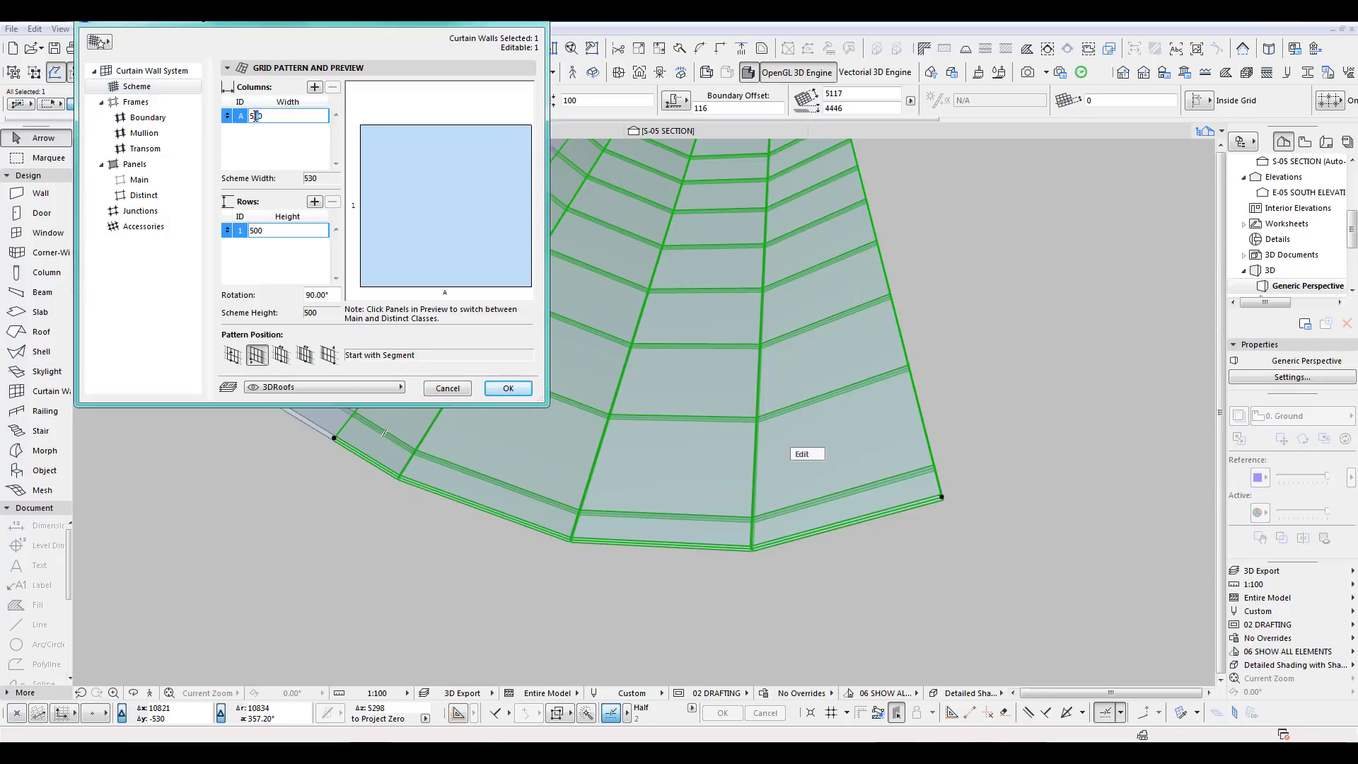
click(502, 390)
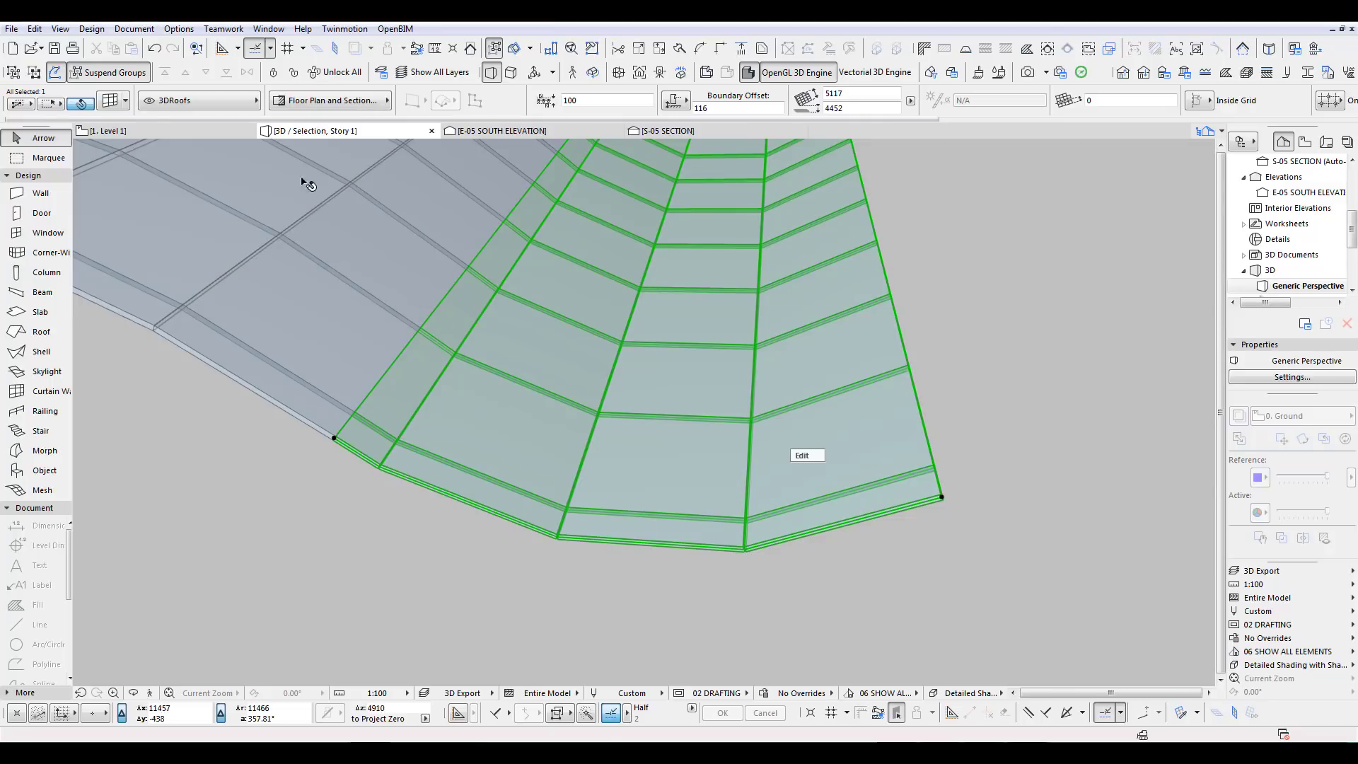
Step: Set the dipping curtain wall's scheme column width to 450 and check its mullions at the seam
click(117, 102)
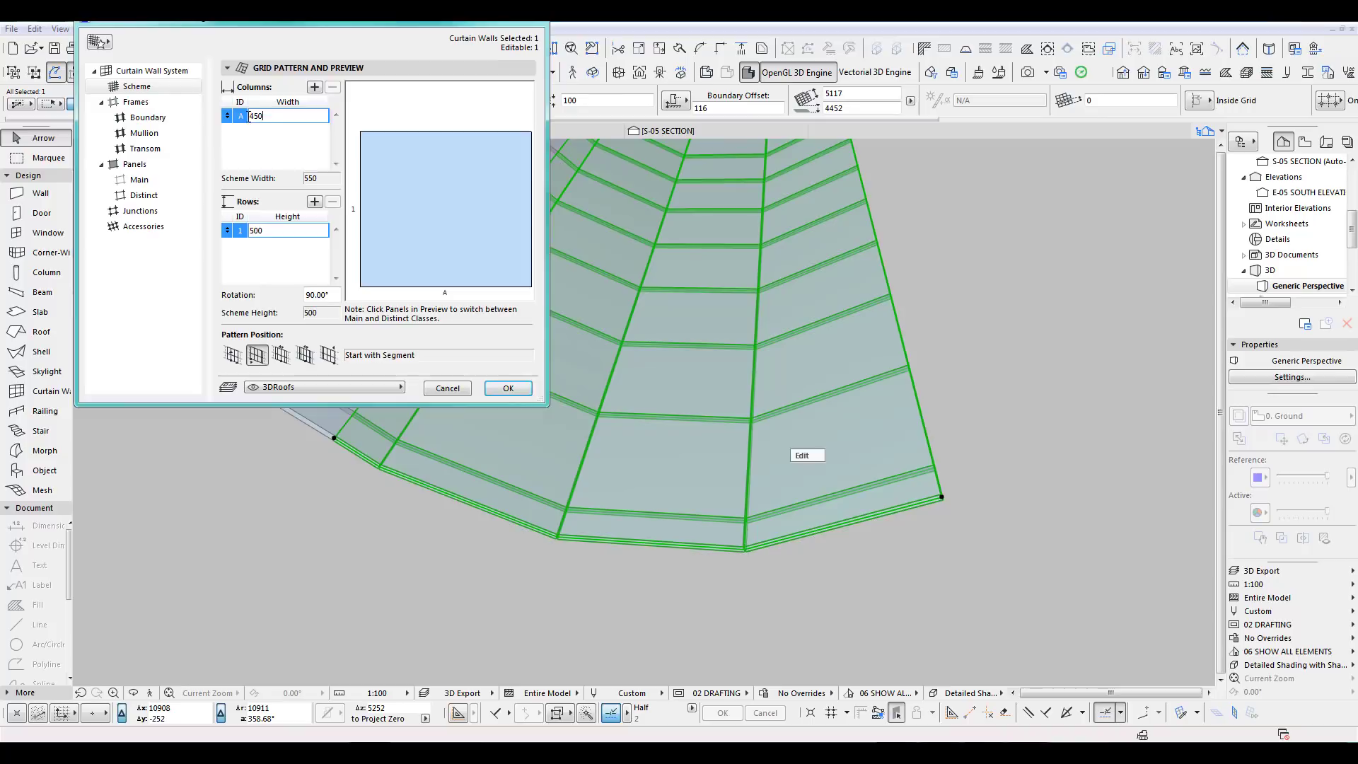
click(508, 387)
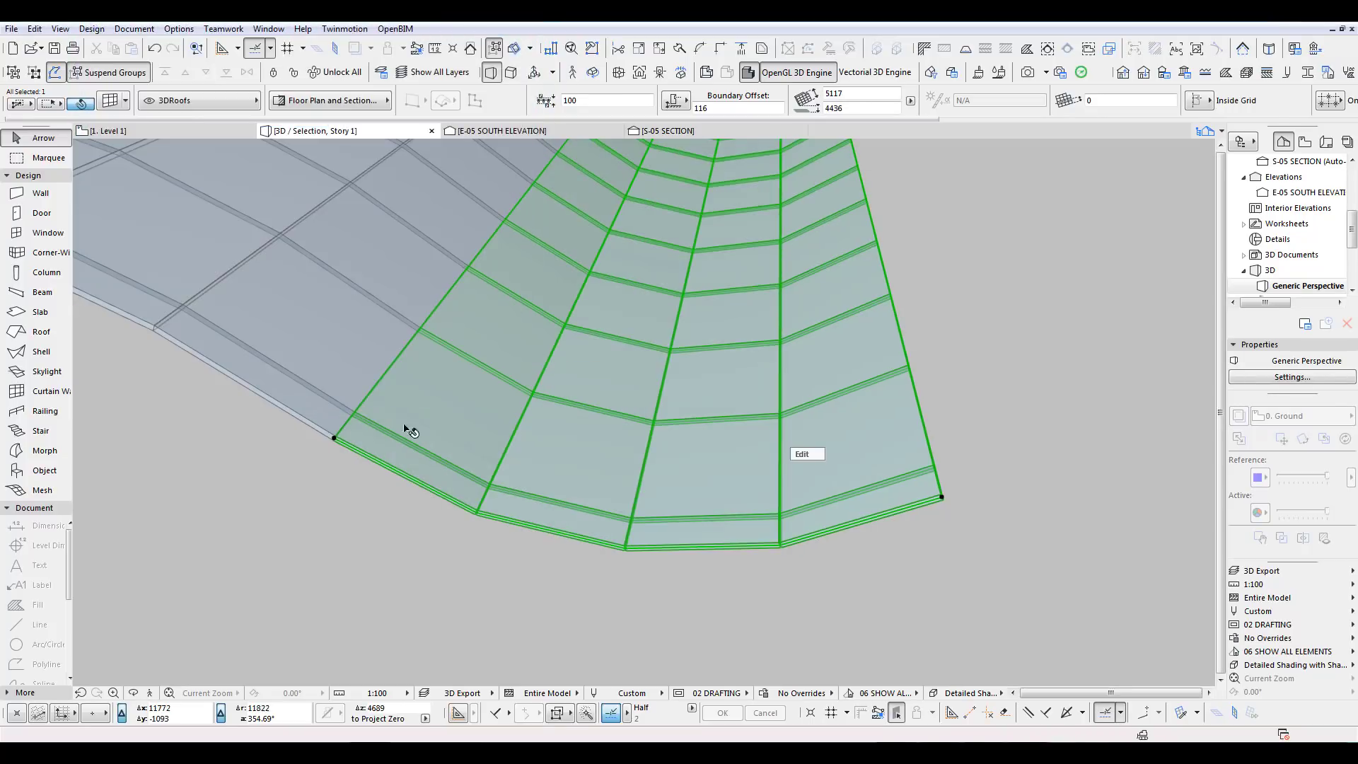
shift+middle_drag(562, 480, 630, 485)
Step: Return to the E-05 South Elevation view with nothing selected and frame the whole canopy profile
key(F2)
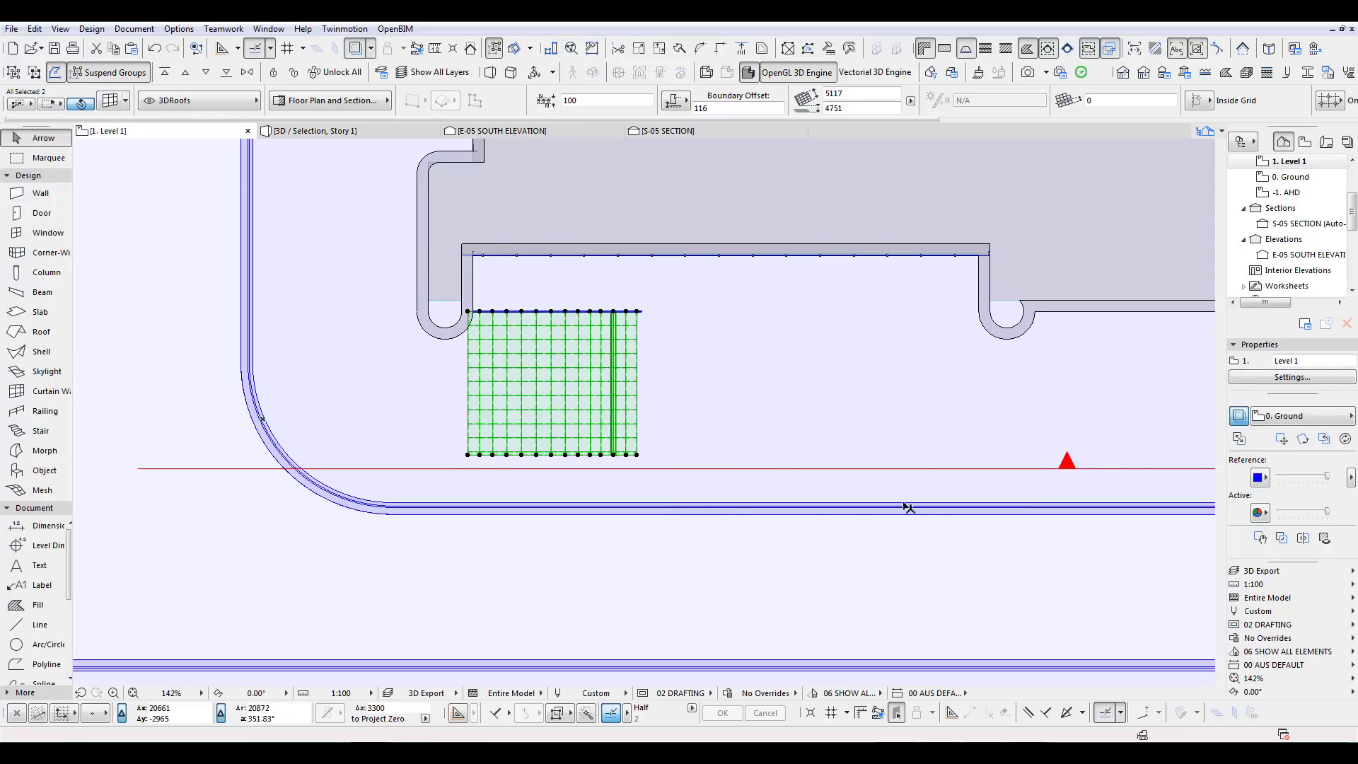
click(540, 133)
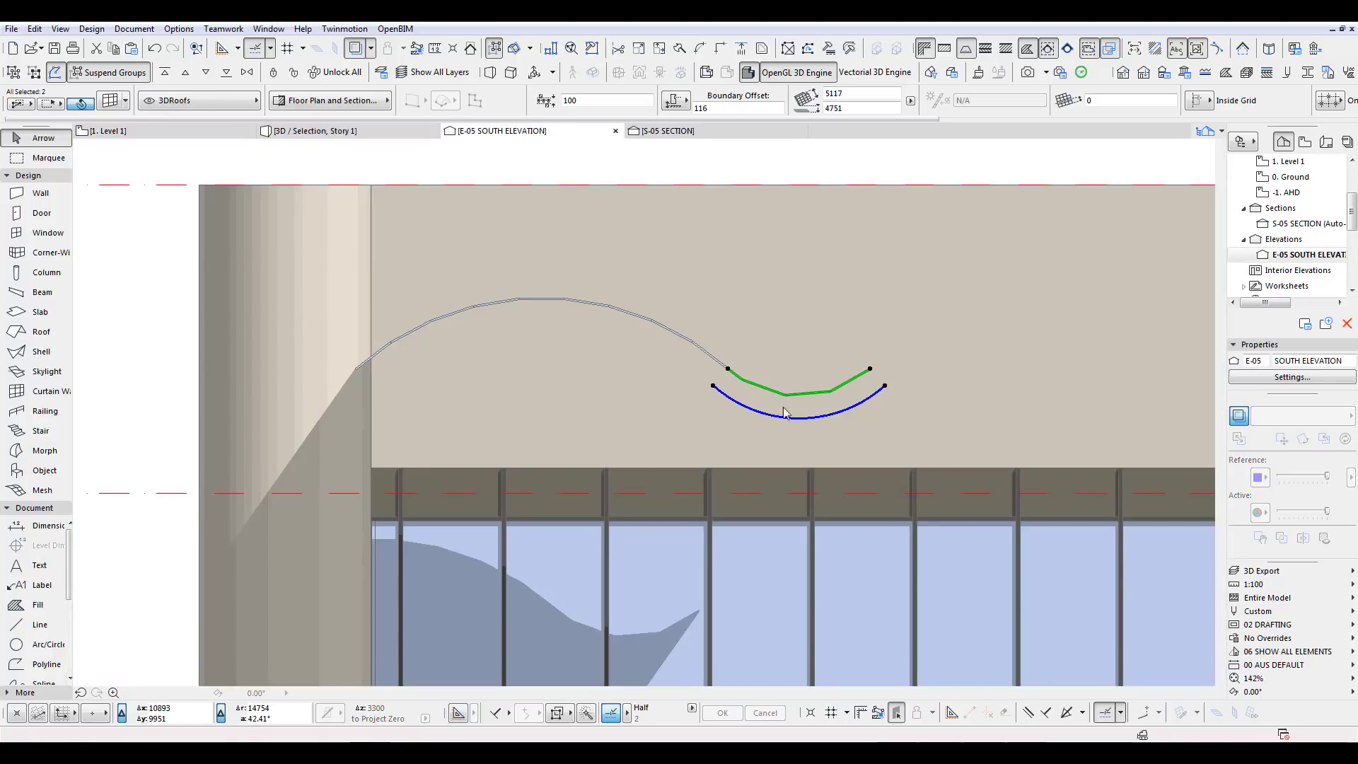
key(Escape)
scroll(821, 380, down, 2)
middle_drag(823, 381, 710, 379)
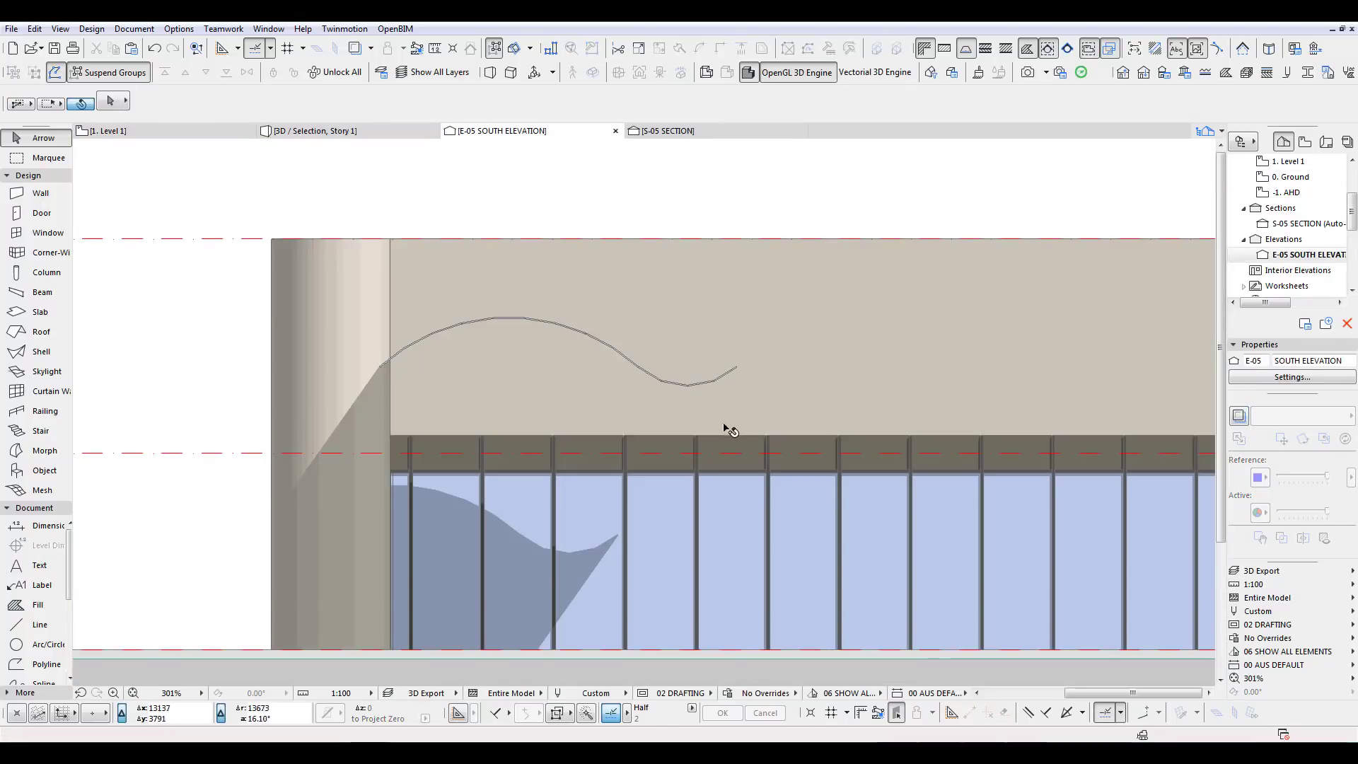
Step: Copy the arch-and-dip curtain wall pair twice, end to end, across the storefront in the south elevation
click(741, 374)
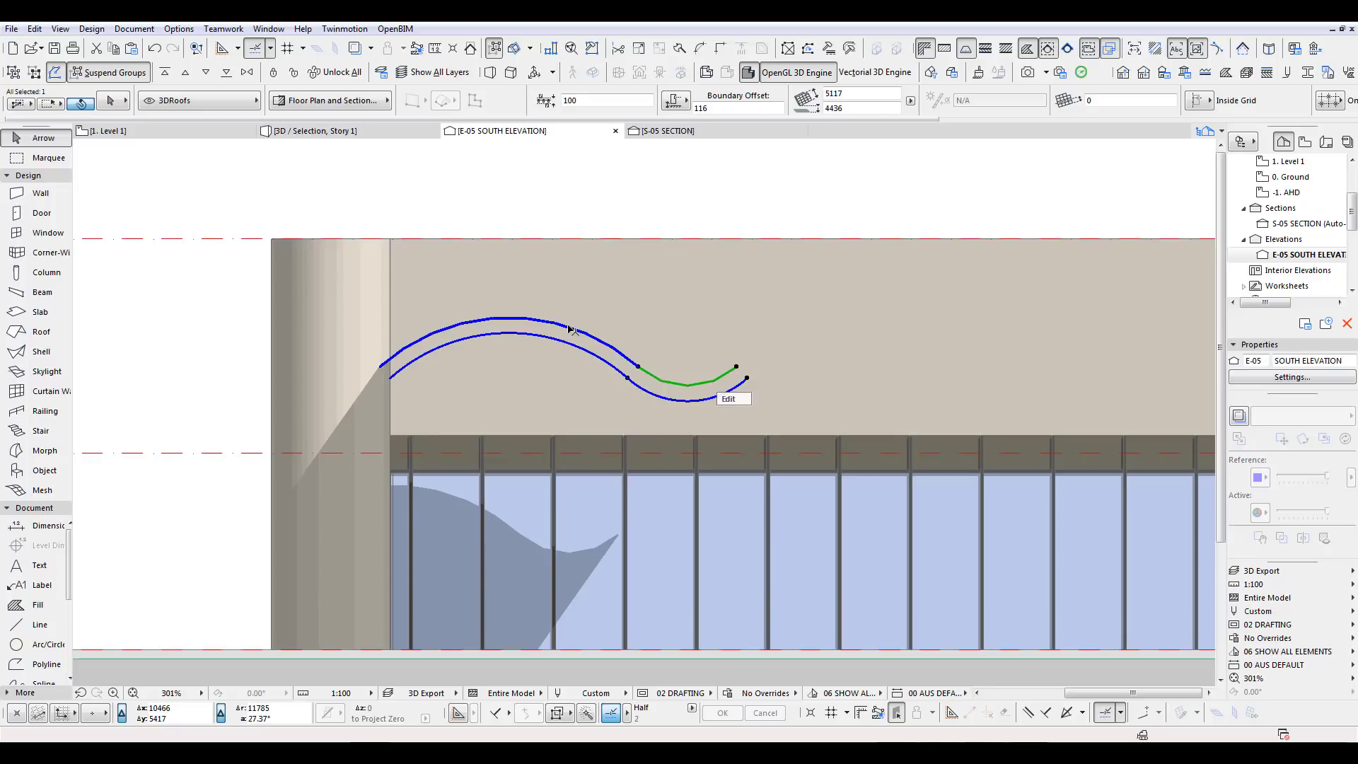
middle_drag(720, 387, 601, 391)
scroll(615, 418, down, 2)
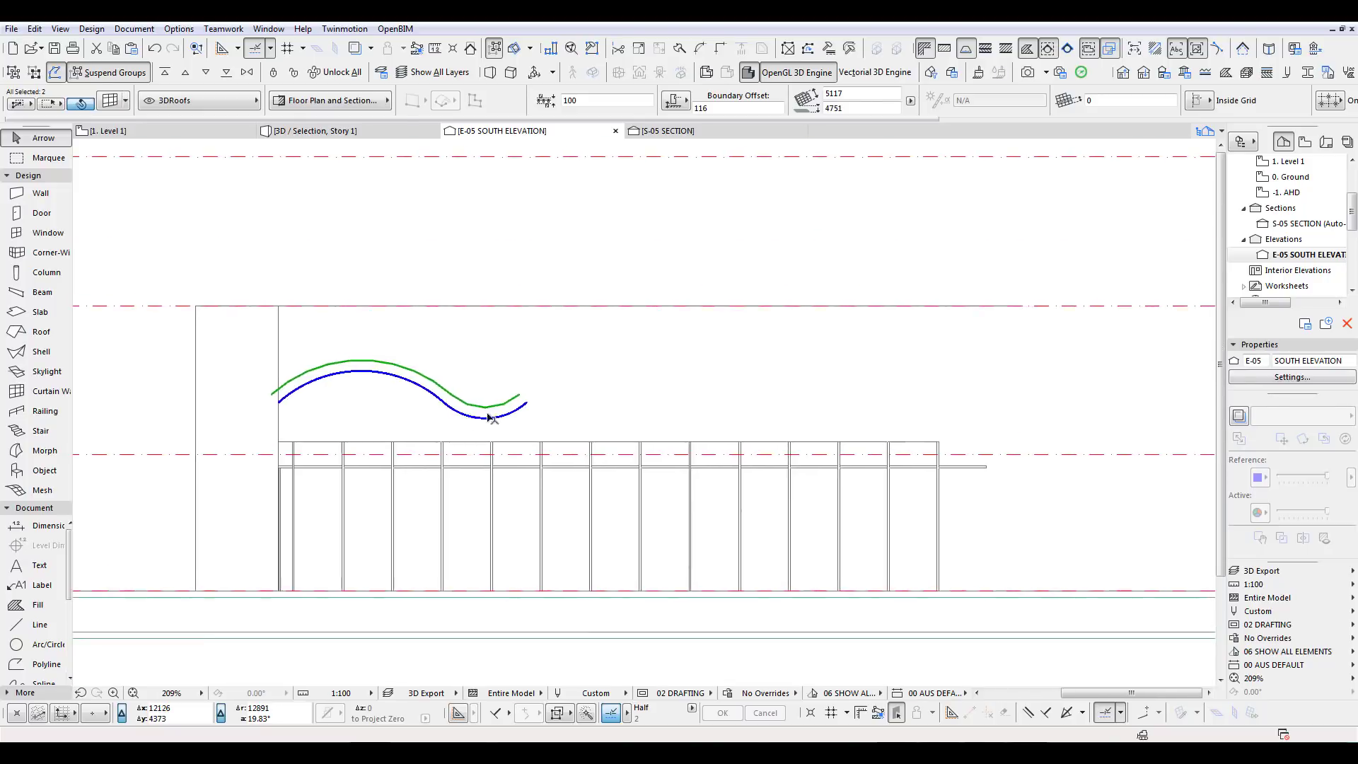
key(ctrl+d)
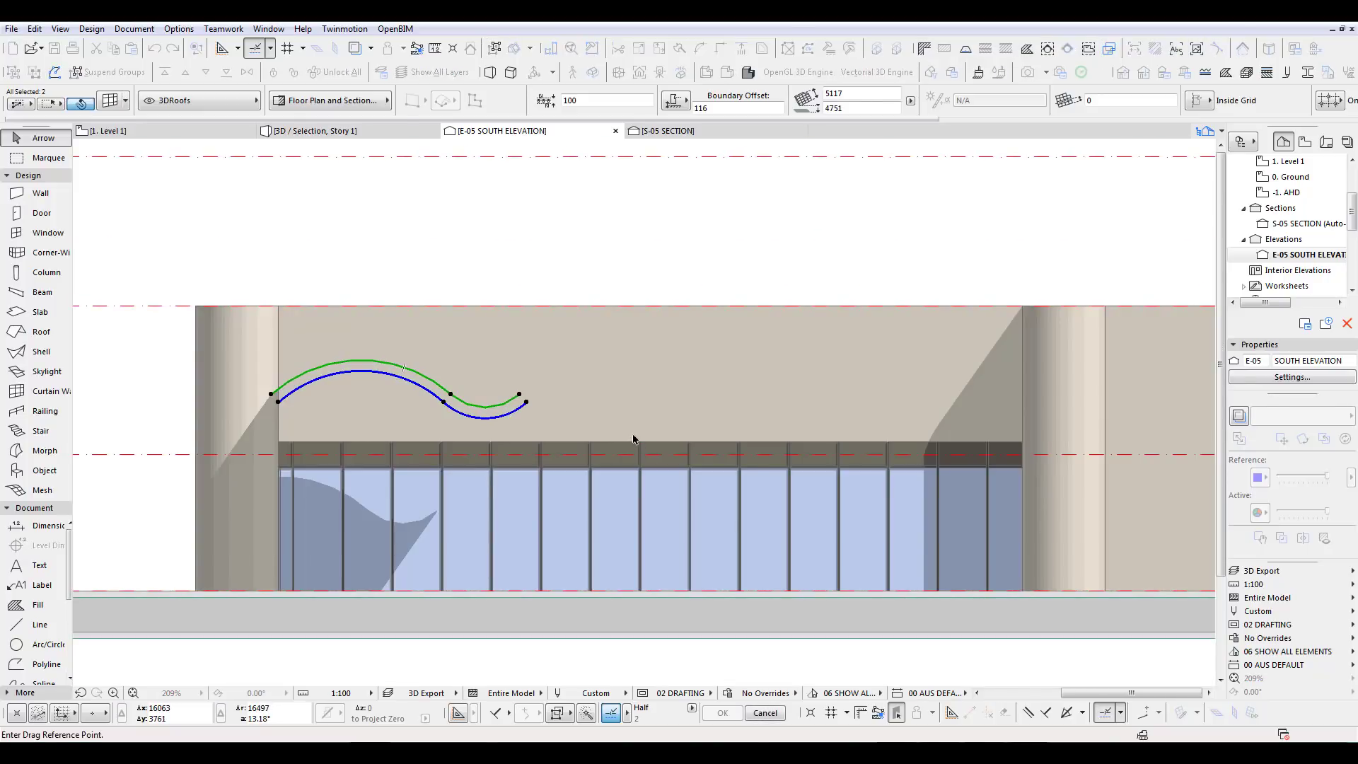
click(279, 403)
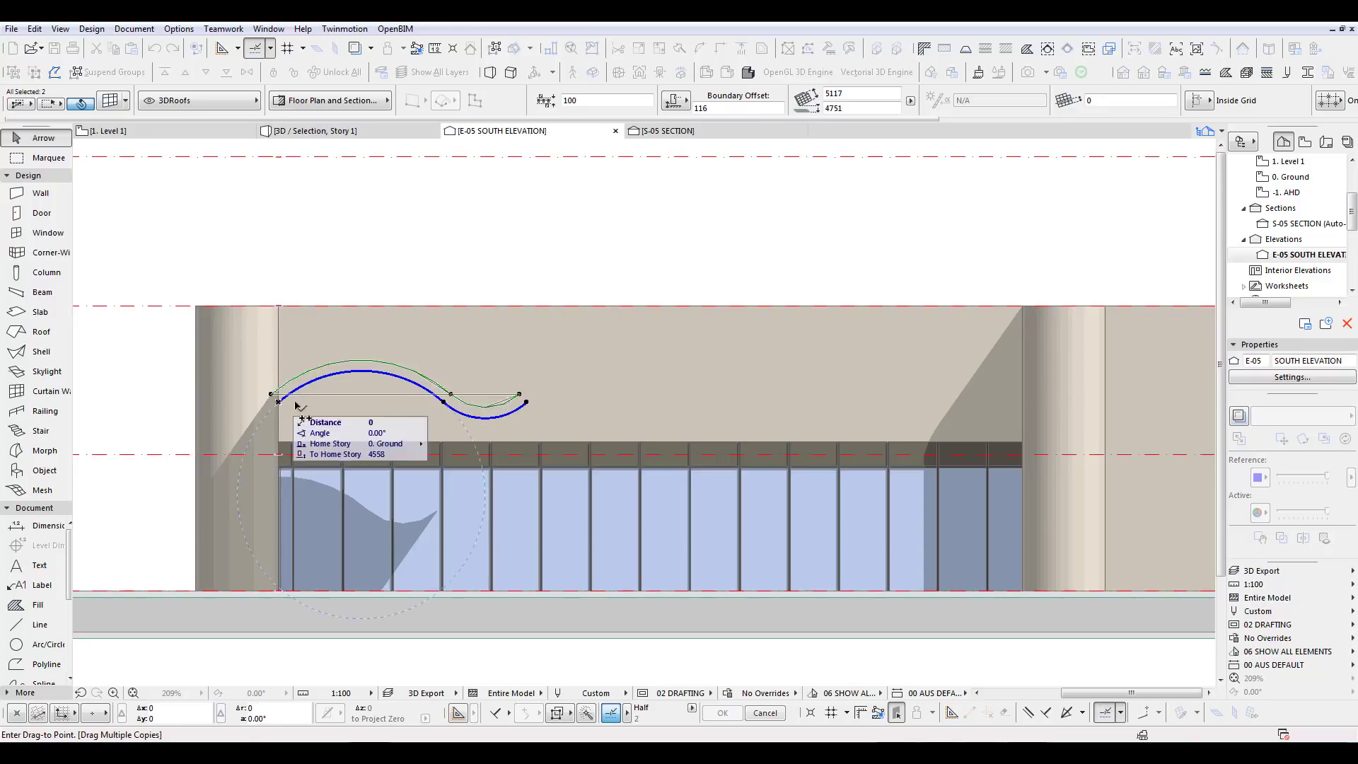
click(527, 405)
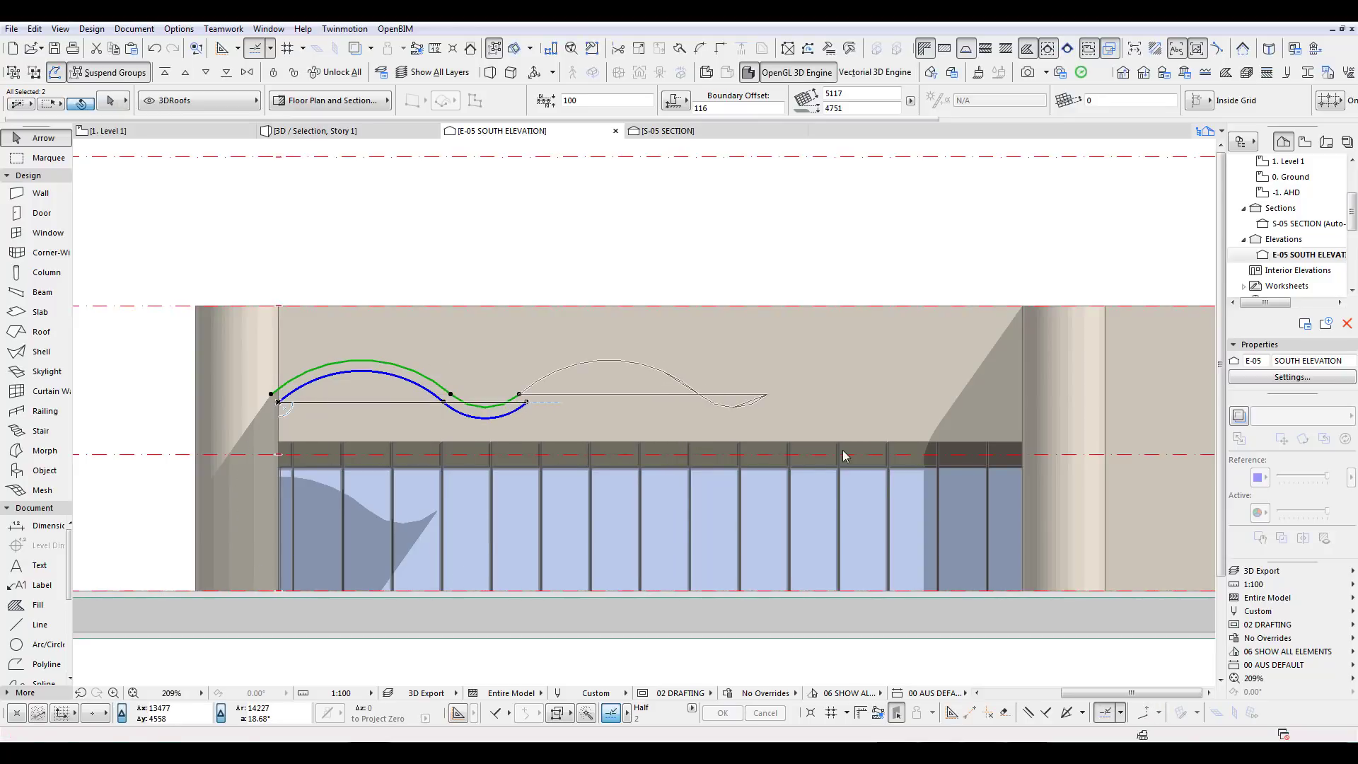
click(780, 404)
key(Escape)
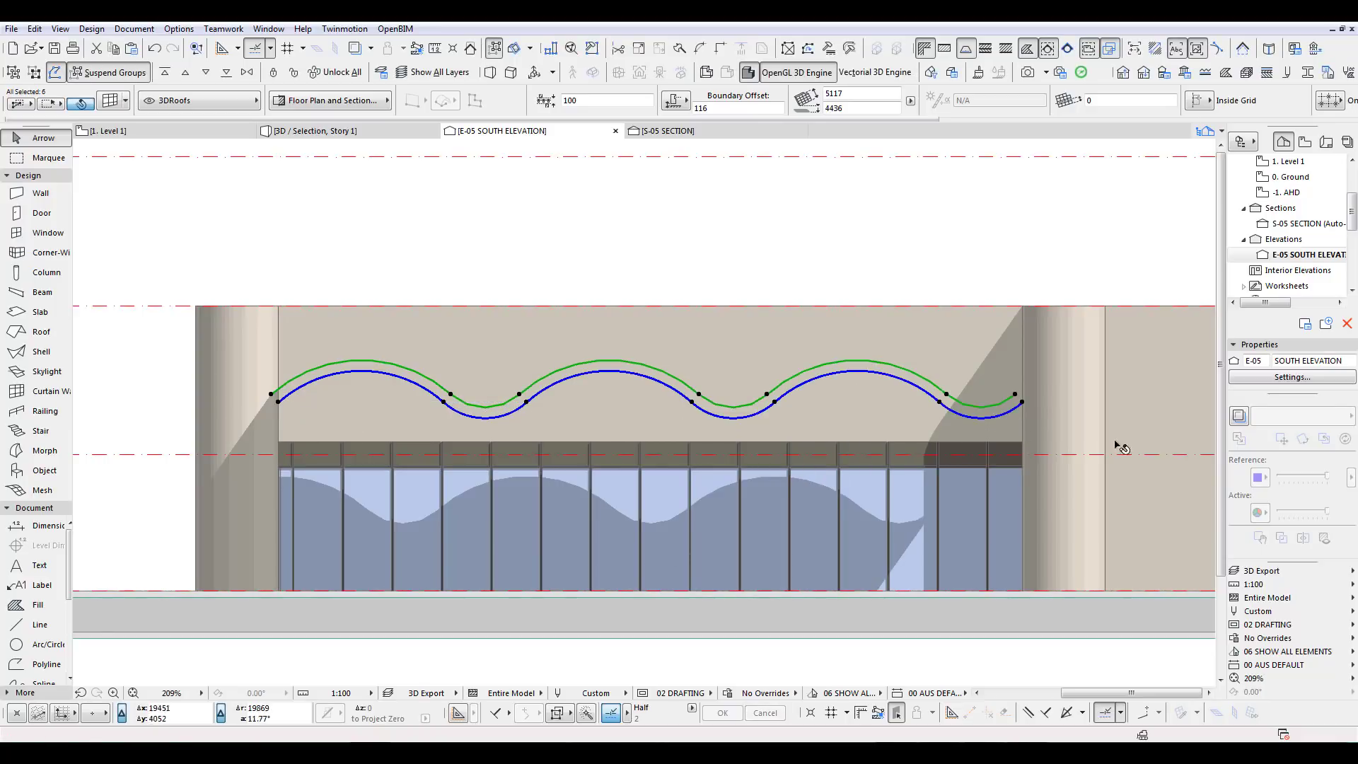
Step: Move all six canopy curtain walls horizontally so the visible start of the wave meets the edge of the adjacent rounded pier
scroll(1038, 411, up, 5)
scroll(689, 415, down, 3)
middle_drag(580, 444, 897, 463)
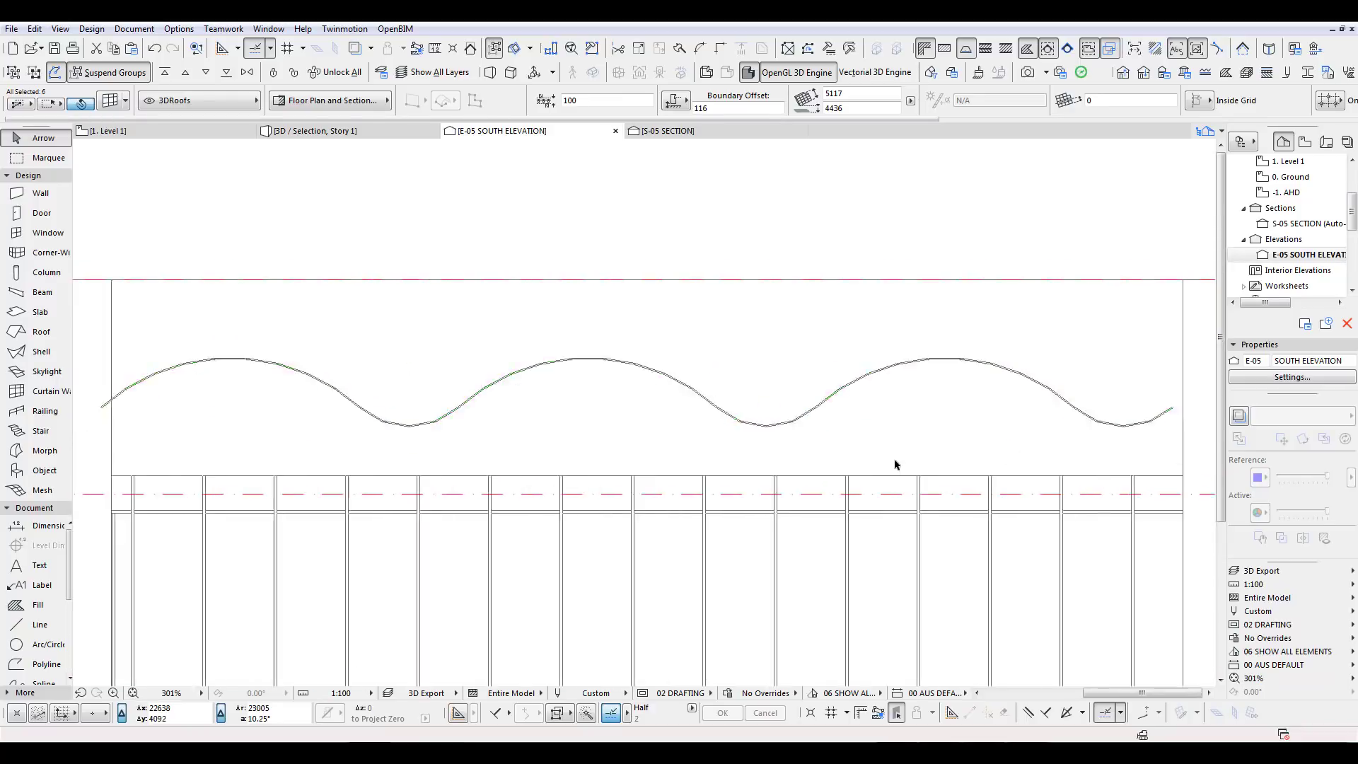
scroll(129, 396, up, 4)
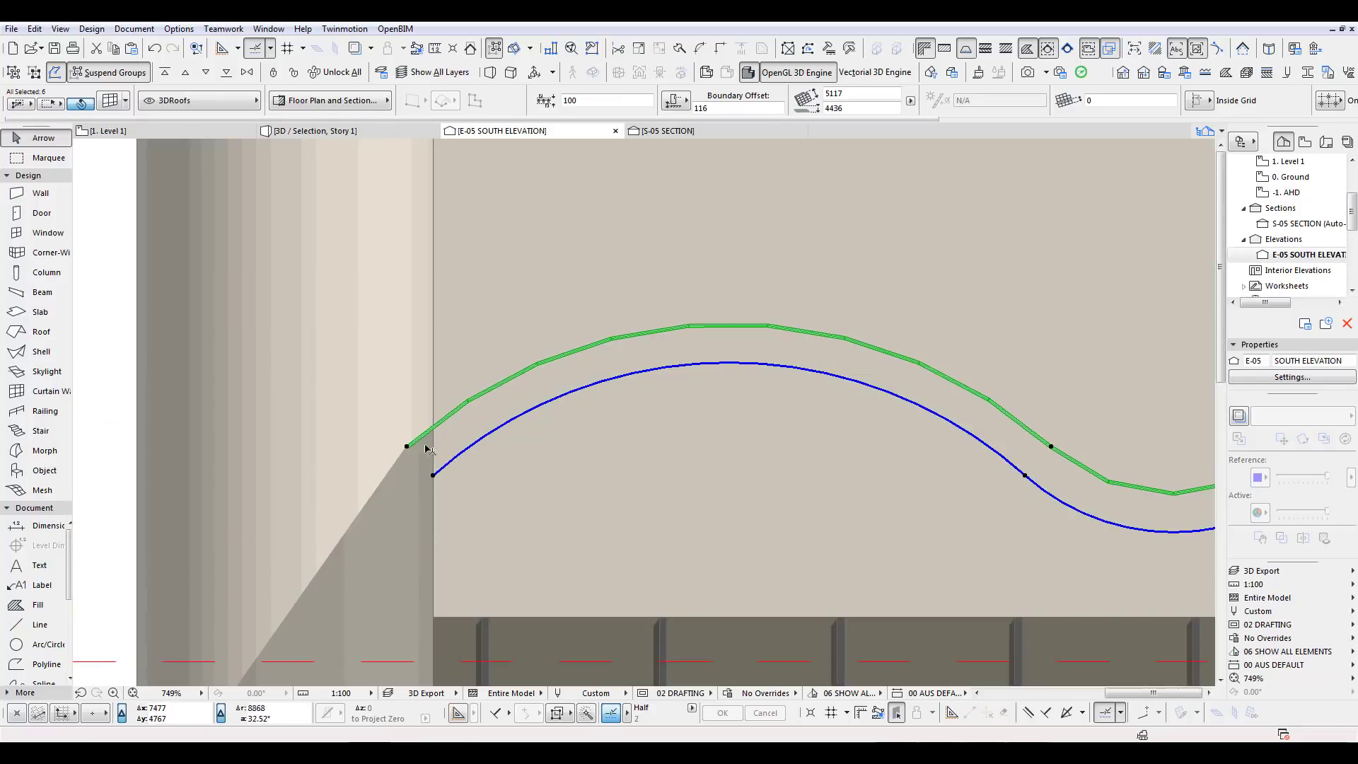
key(ctrl+d)
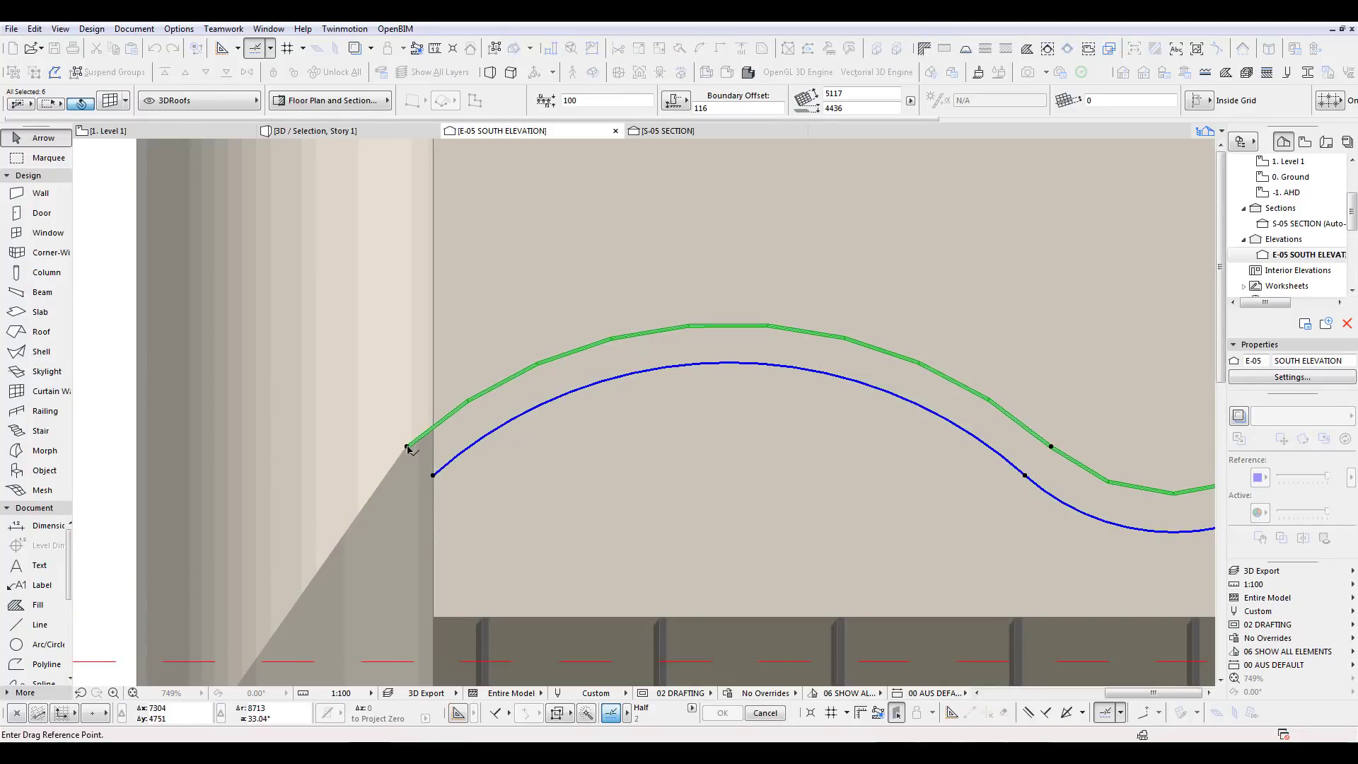
click(408, 447)
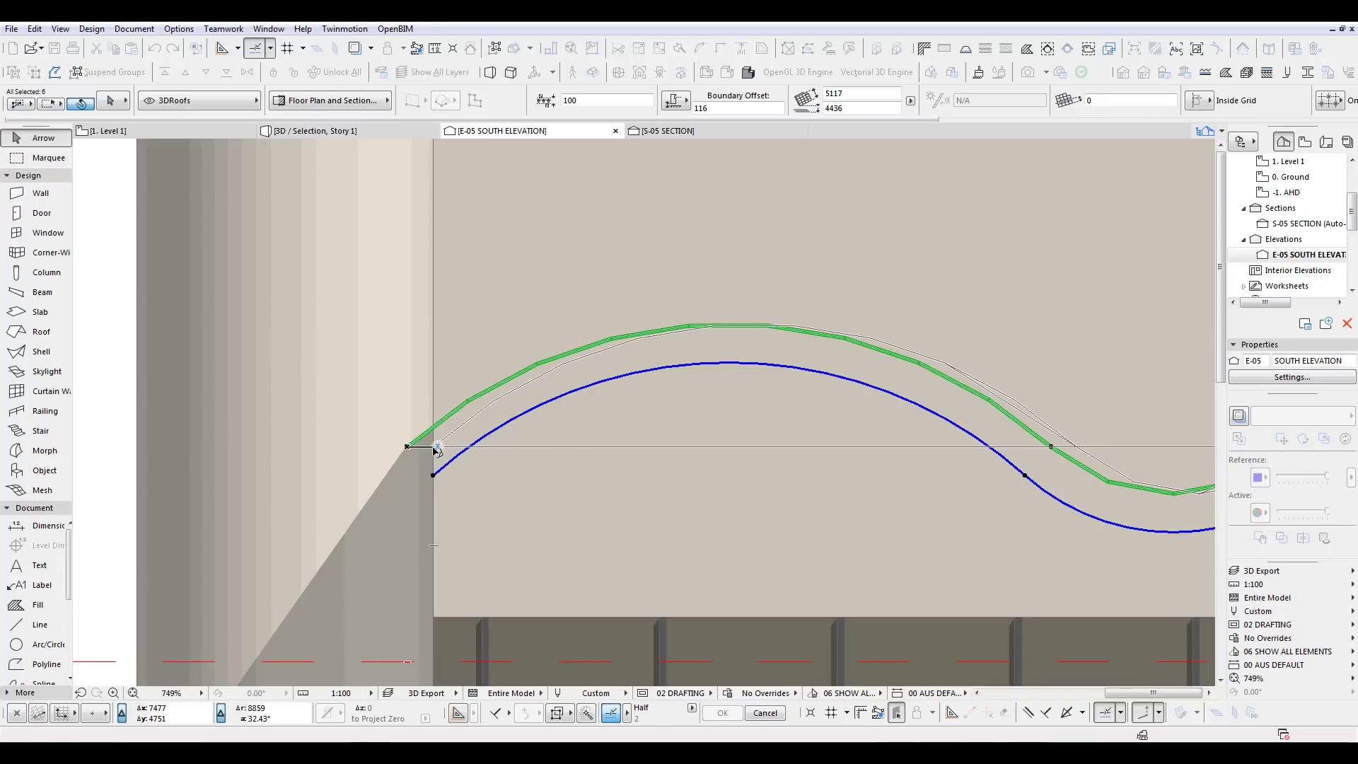
click(433, 447)
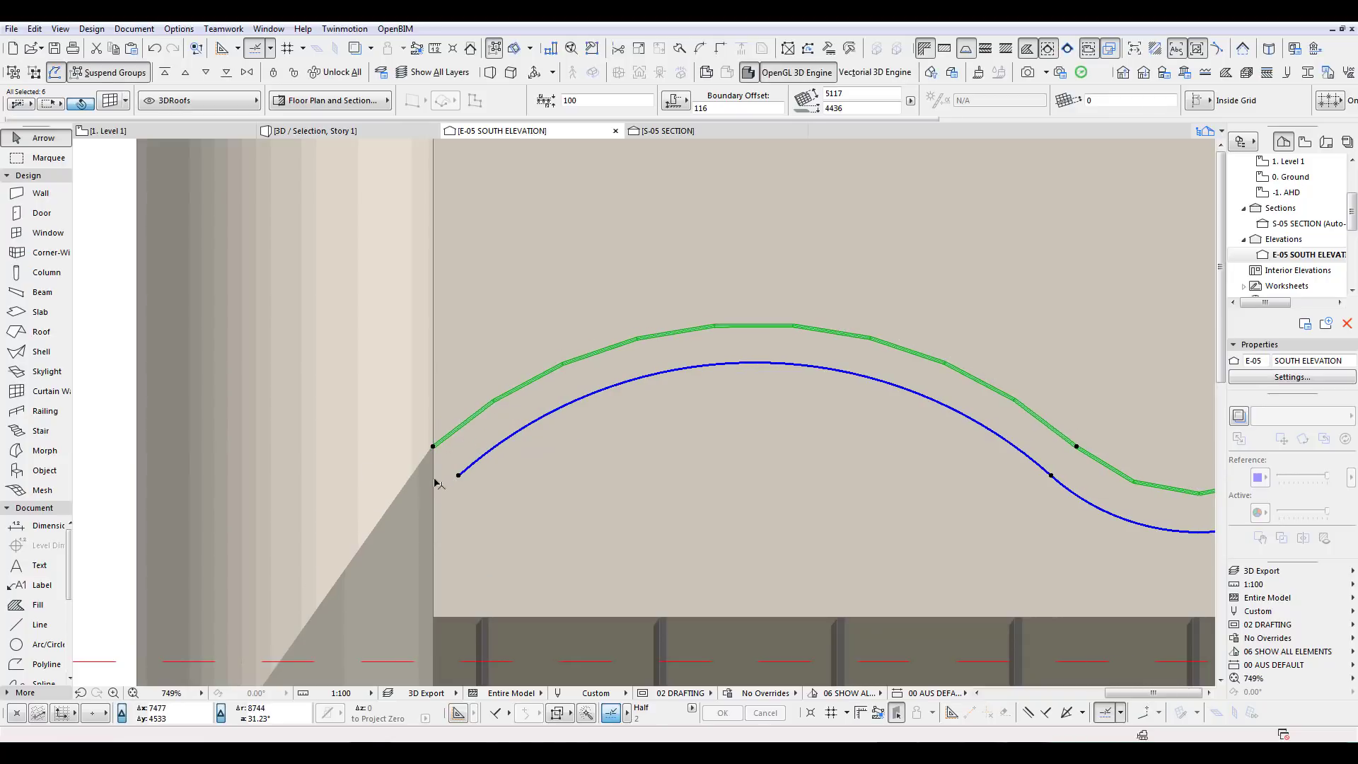
Step: Check the full canopy in the elevation and in 3D, examining how the repeated waves sit between the two rounded piers
scroll(357, 513, down, 5)
scroll(594, 455, down, 3)
middle_drag(659, 468, 505, 462)
scroll(703, 466, down, 2)
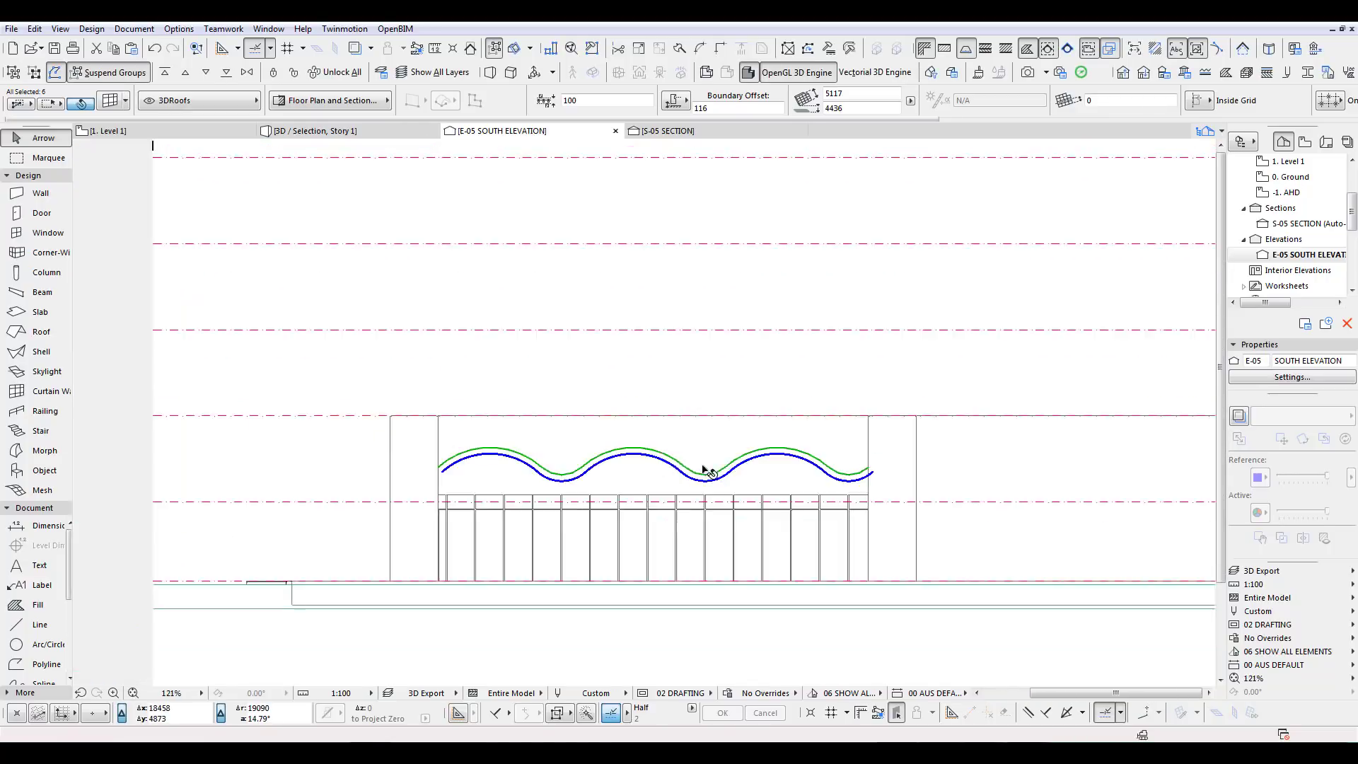
scroll(706, 471, down, 3)
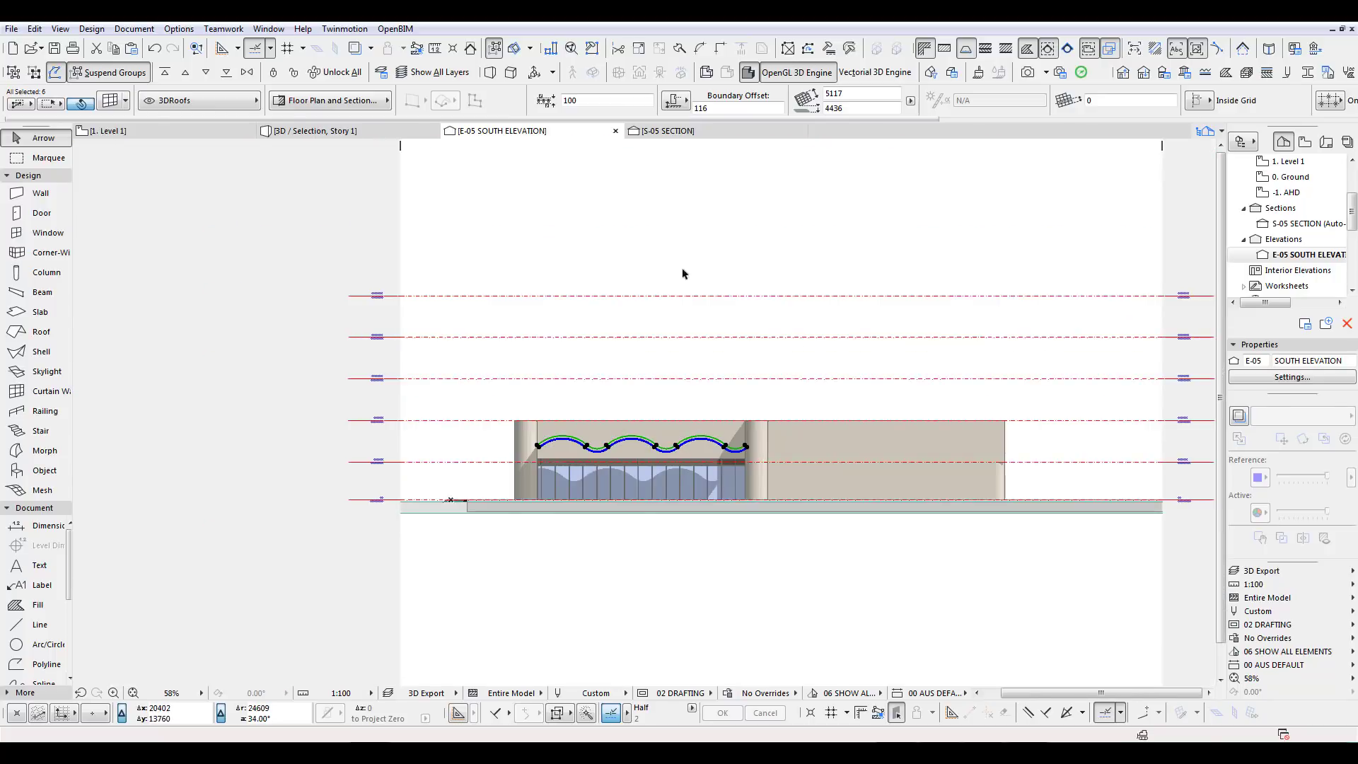
key(Escape)
key(F5)
scroll(881, 395, down, 1)
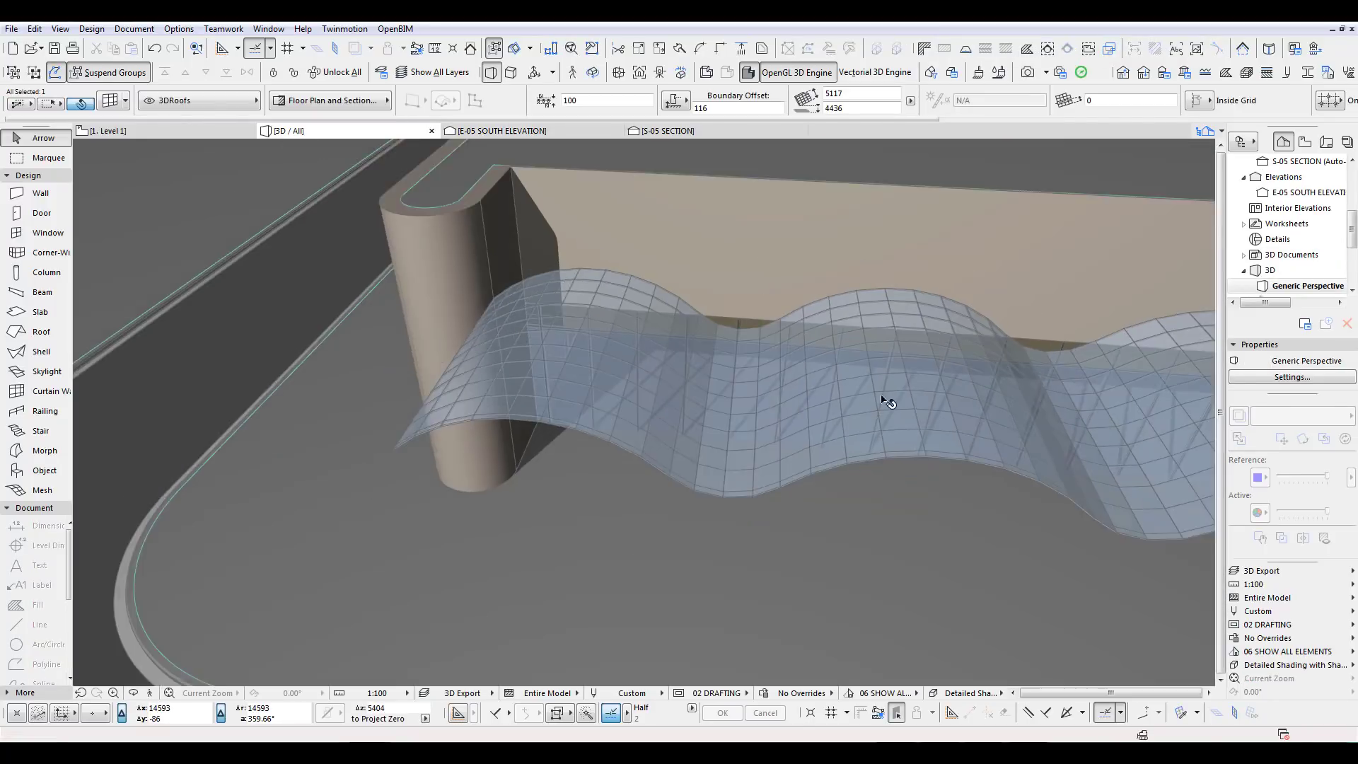
scroll(881, 396, down, 2)
middle_drag(792, 440, 712, 427)
mouse_move(882, 438)
shift+middle_down()
mouse_move(449, 388)
mouse_move(662, 430)
mouse_move(690, 450)
shift+middle_up()
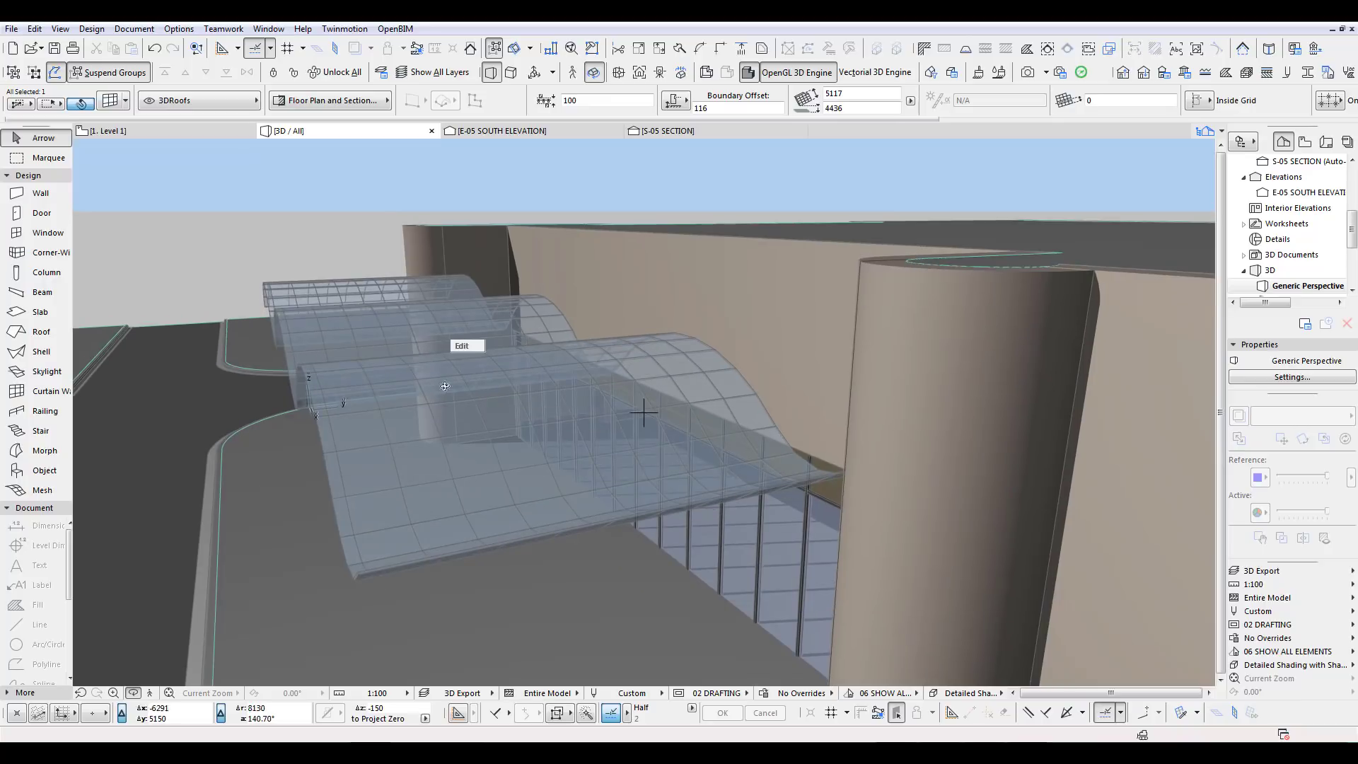
shift+middle_drag(517, 416, 650, 418)
Step: On the Level 1 plan, select all six canopy curtain walls and group them
key(F2)
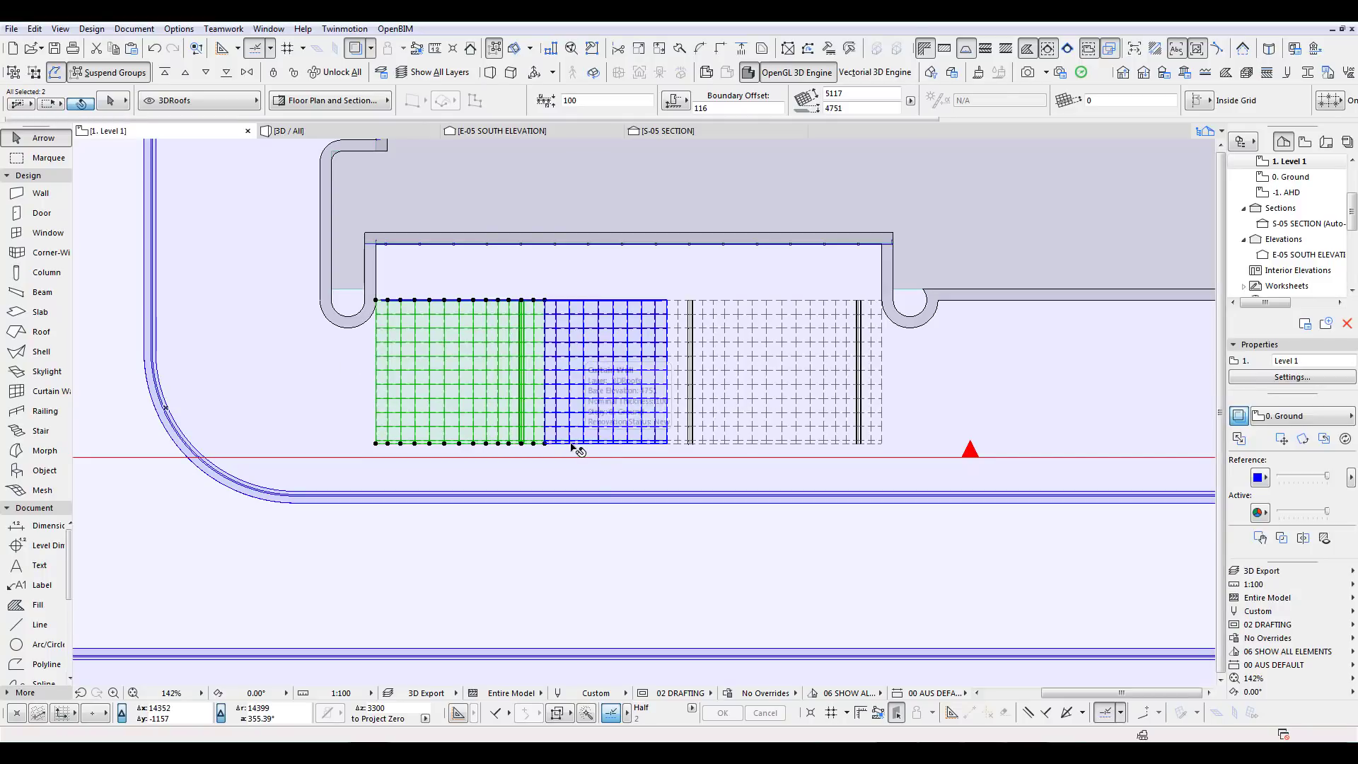
shift+click(573, 444)
shift+click(690, 444)
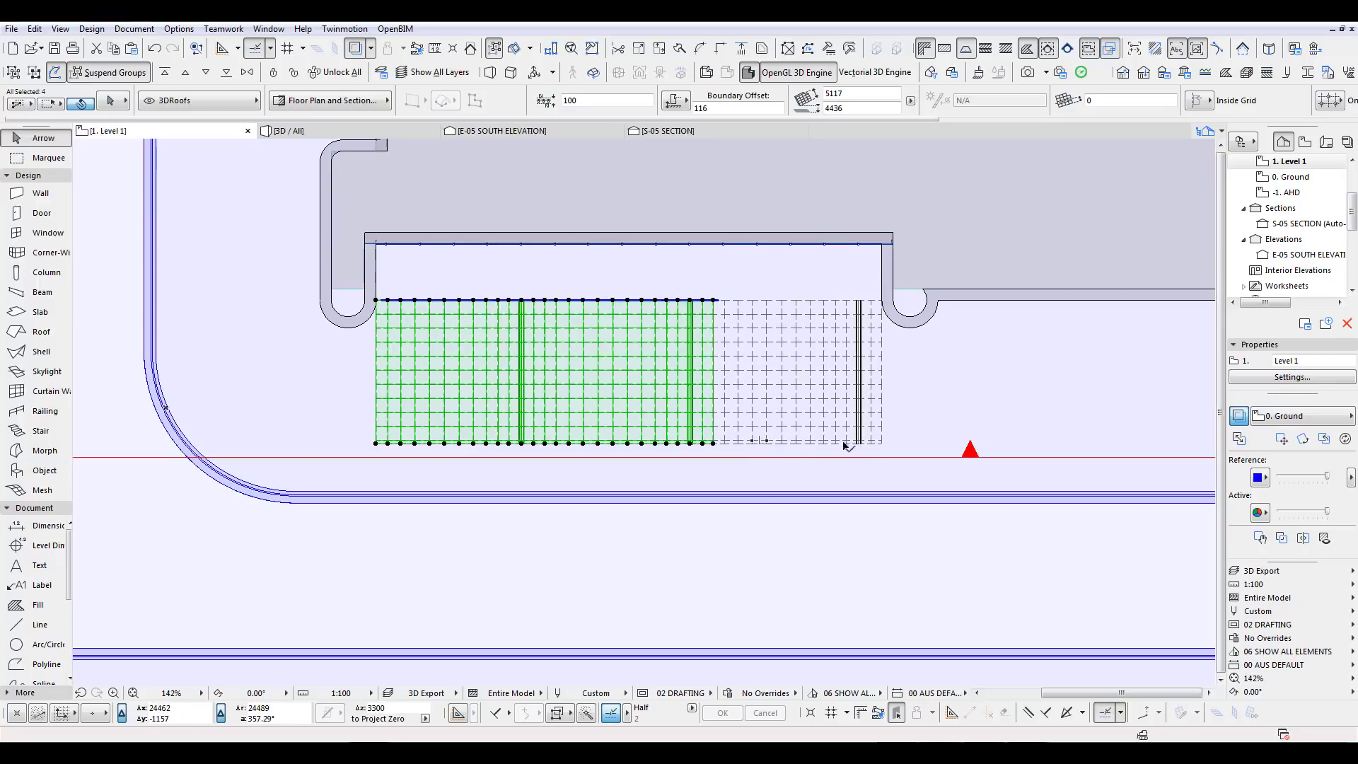
shift+click(869, 447)
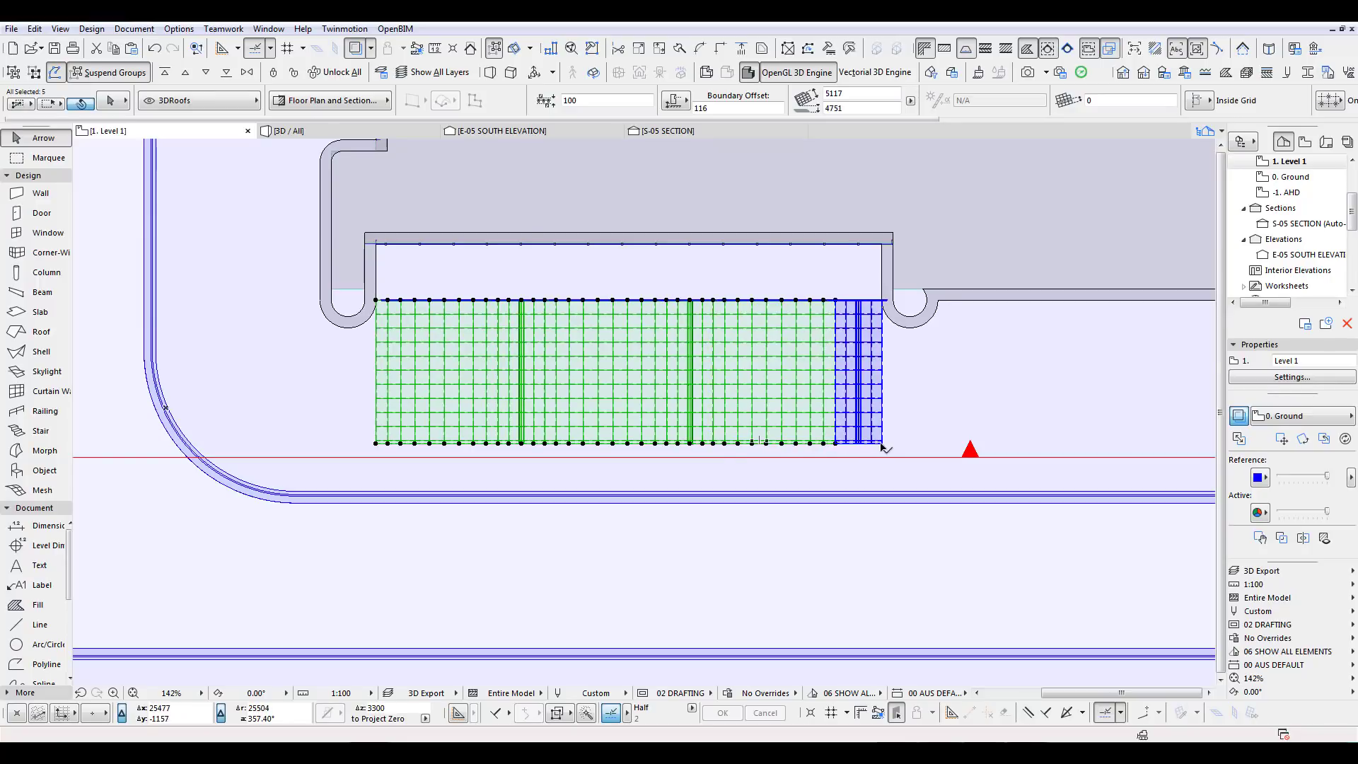
shift+click(883, 446)
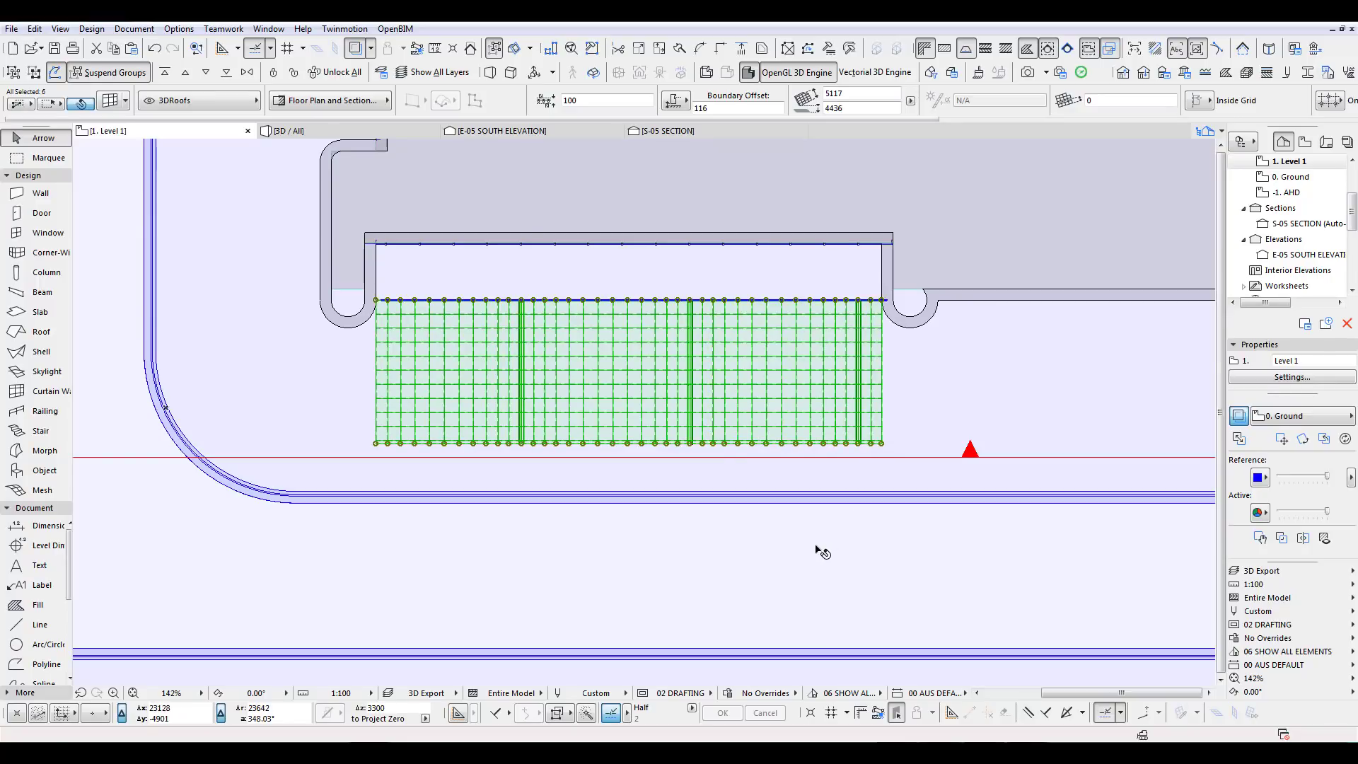
Step: Move the S-05 section line from below the site up to the storefront so it cuts through the canopy
scroll(735, 480, down, 8)
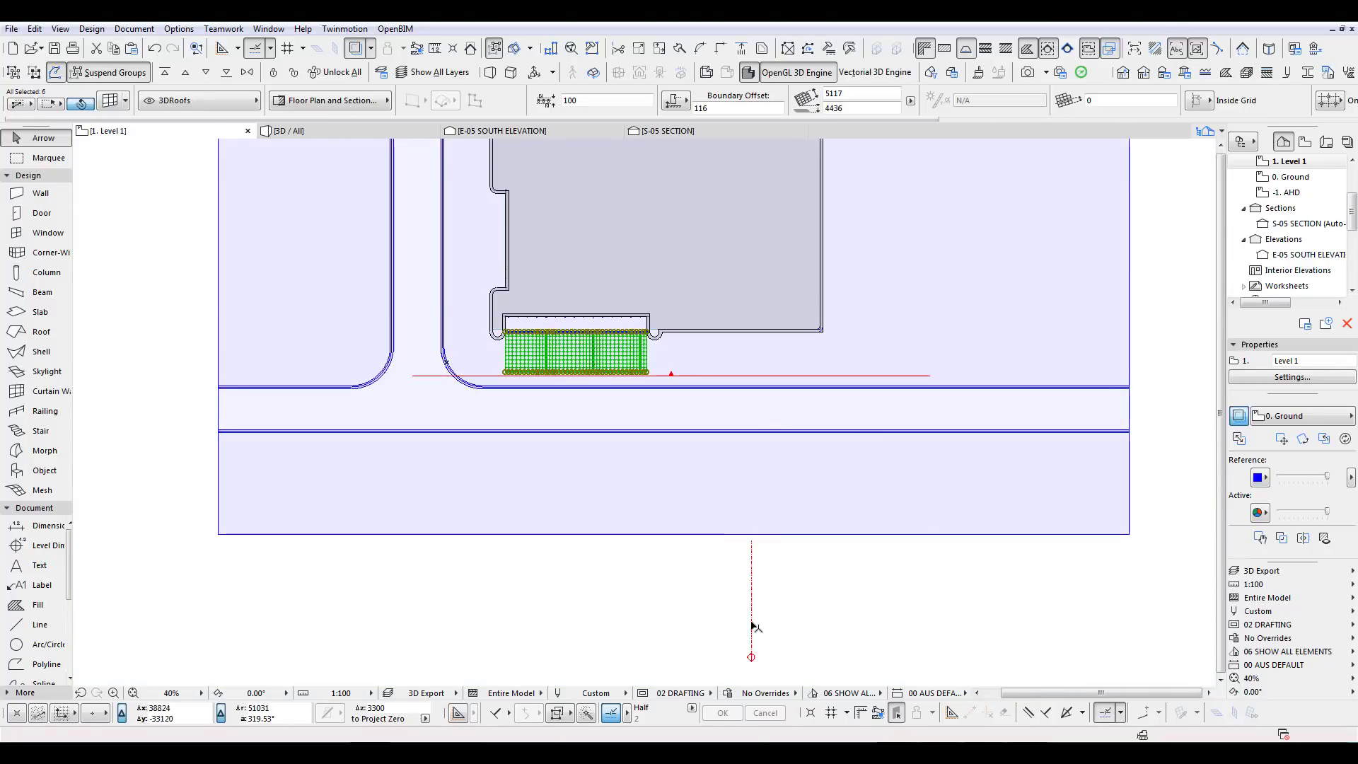
click(752, 623)
key(ctrl+d)
click(752, 623)
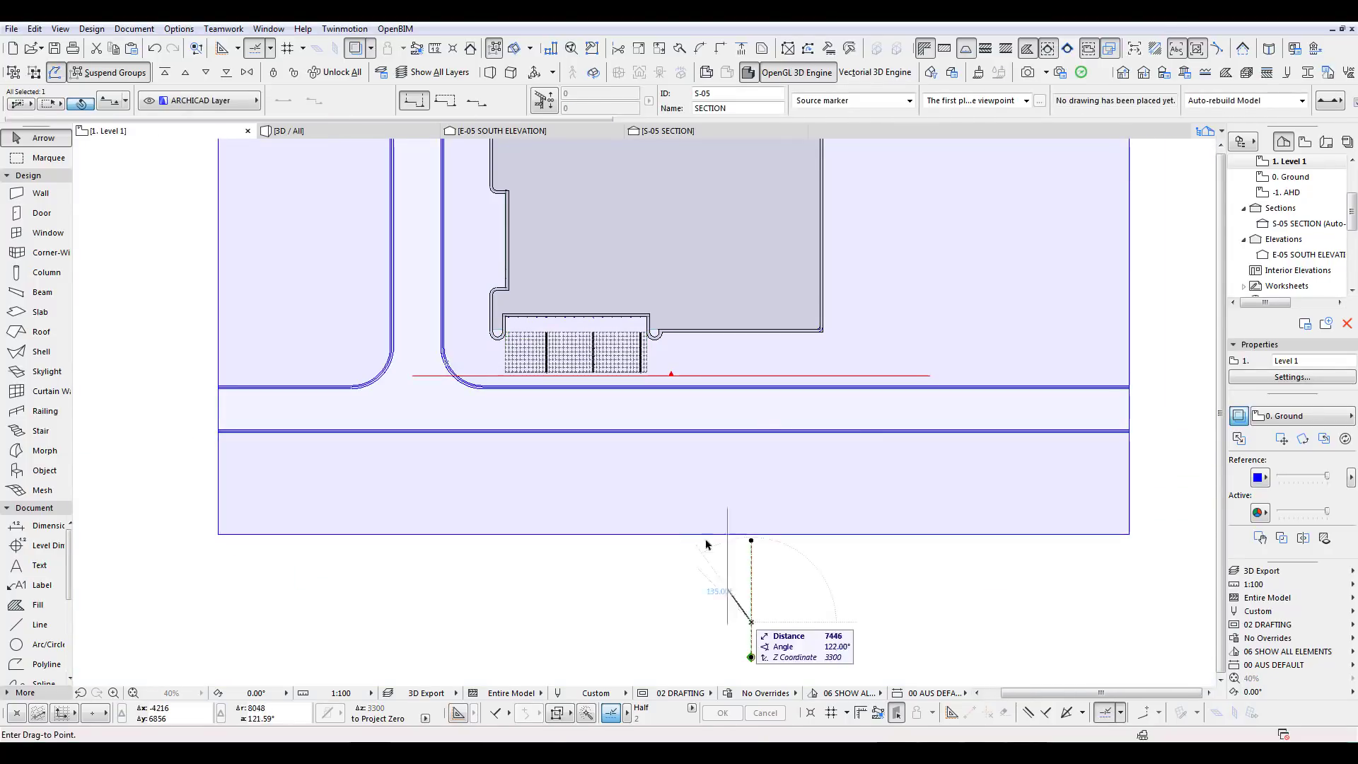
middle_drag(707, 539, 661, 438)
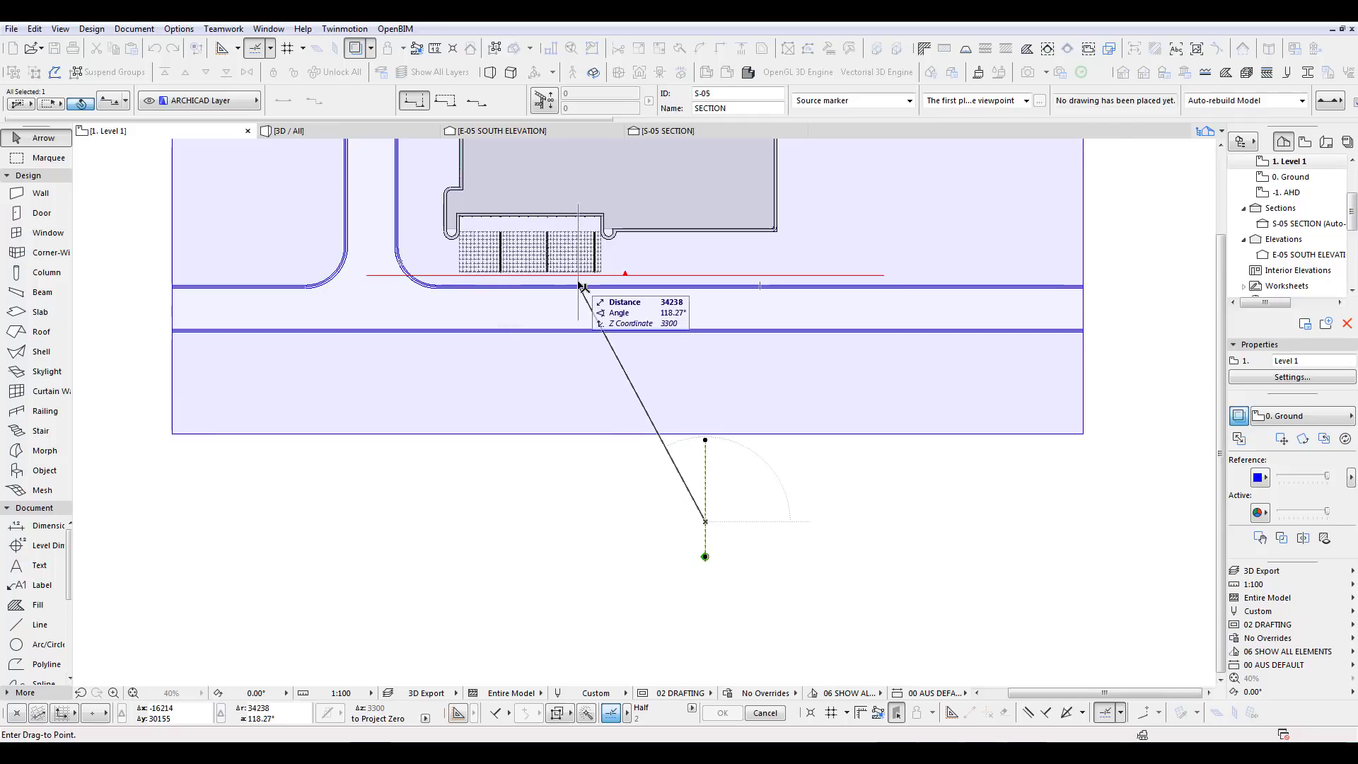
click(579, 285)
Step: Open the S-05 section with the current view settings and frame the canopy beside the building
right_click(601, 304)
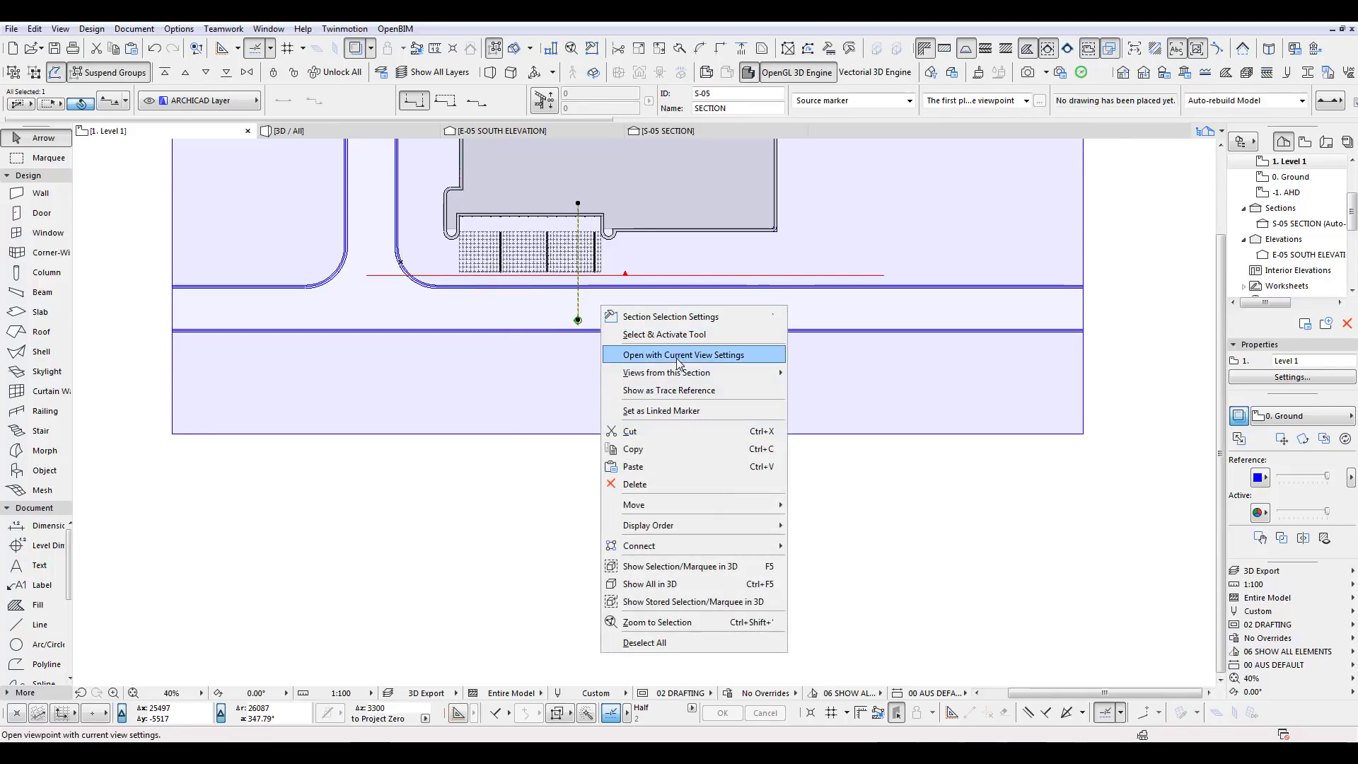
click(667, 355)
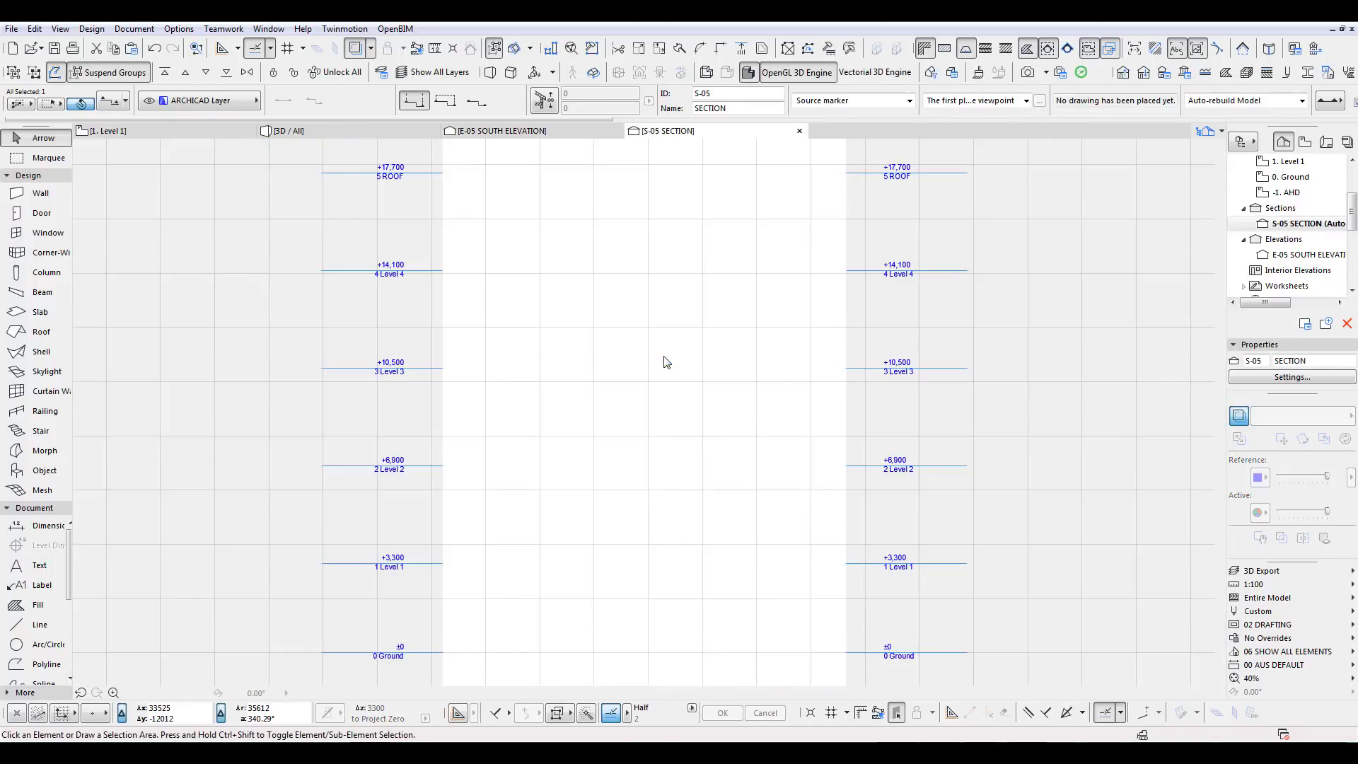
scroll(636, 374, down, 5)
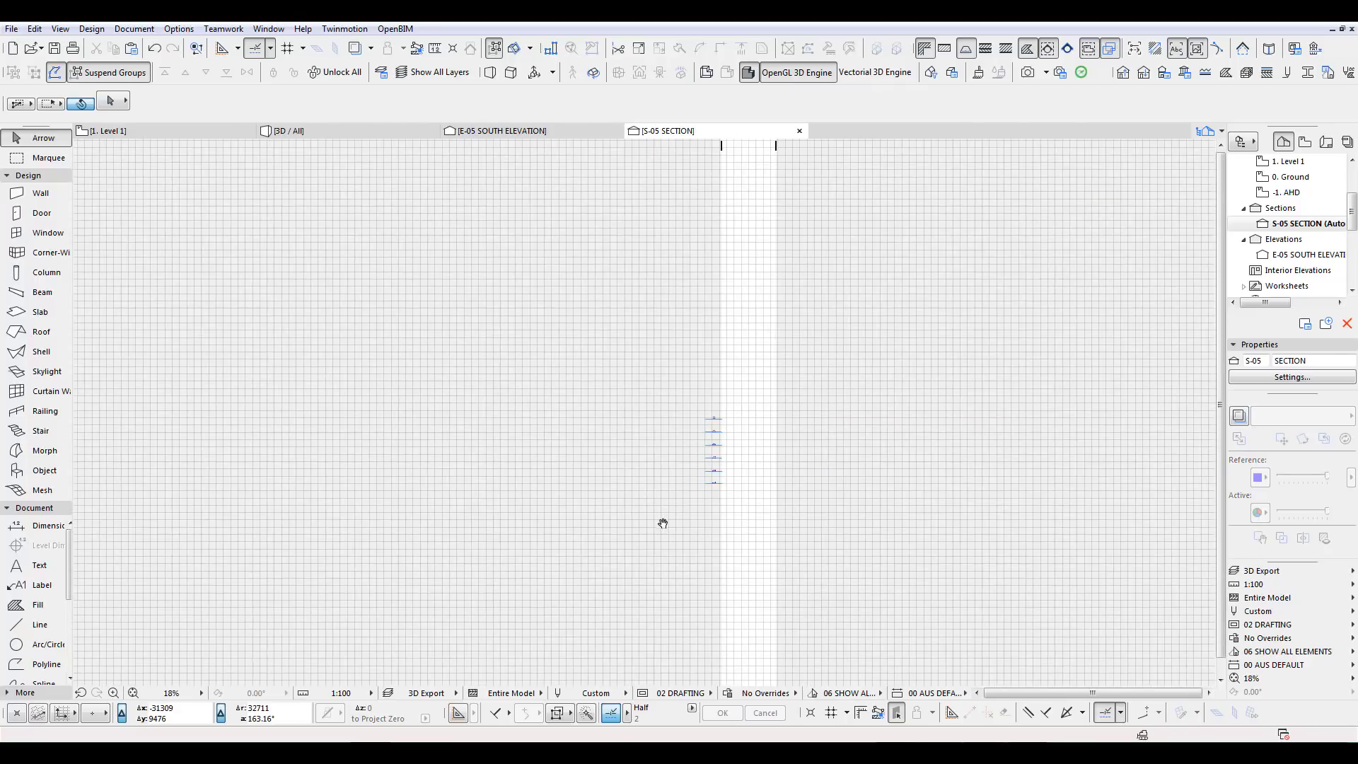
scroll(570, 390, up, 7)
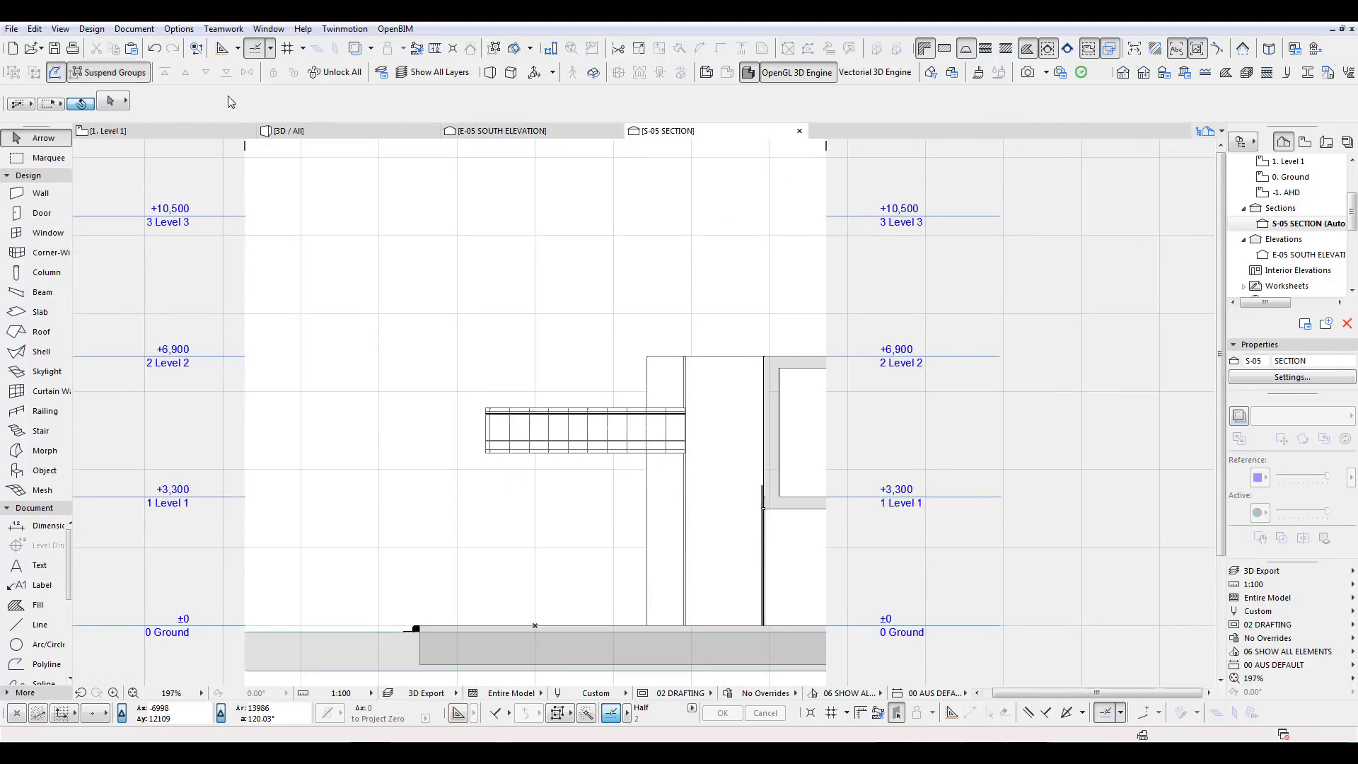
Step: Try to rotate the grouped canopy by -20° about its building-side end in the section
click(488, 455)
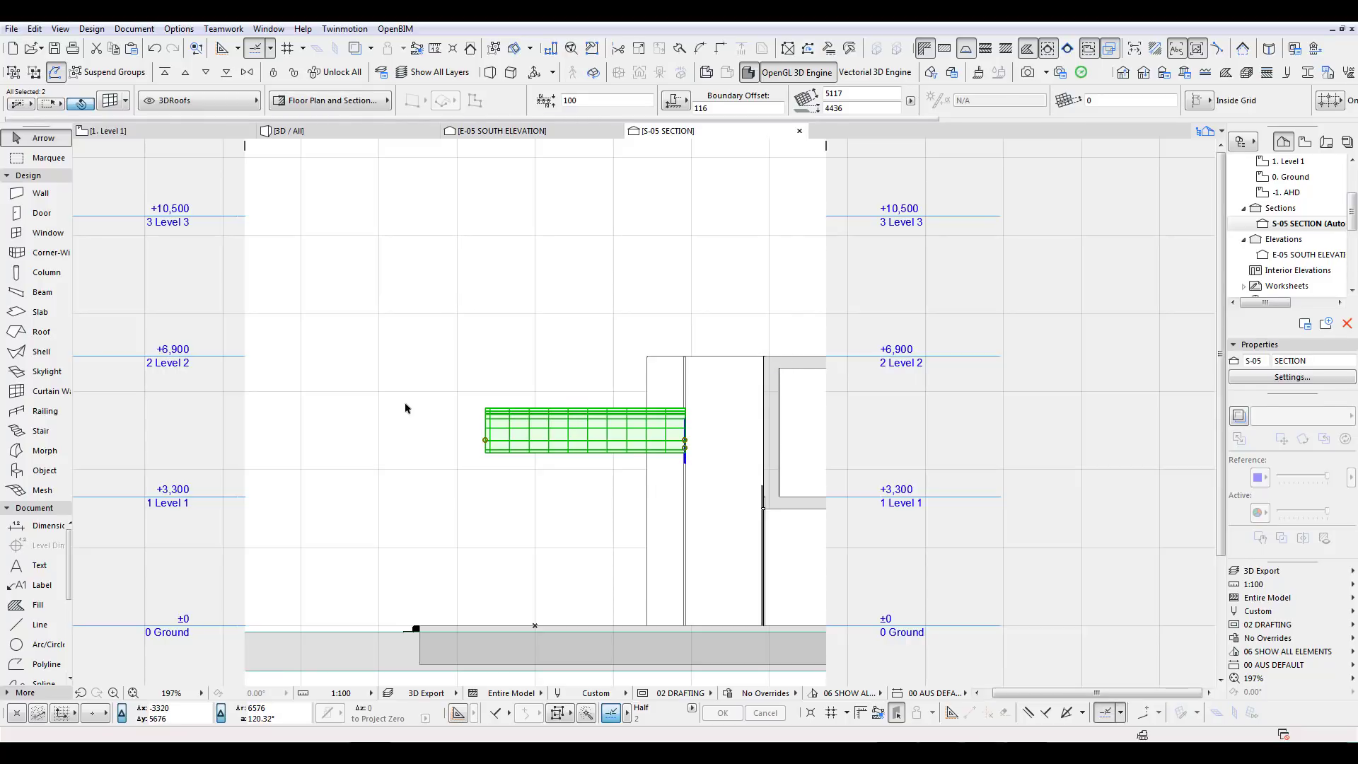
key(ctrl+e)
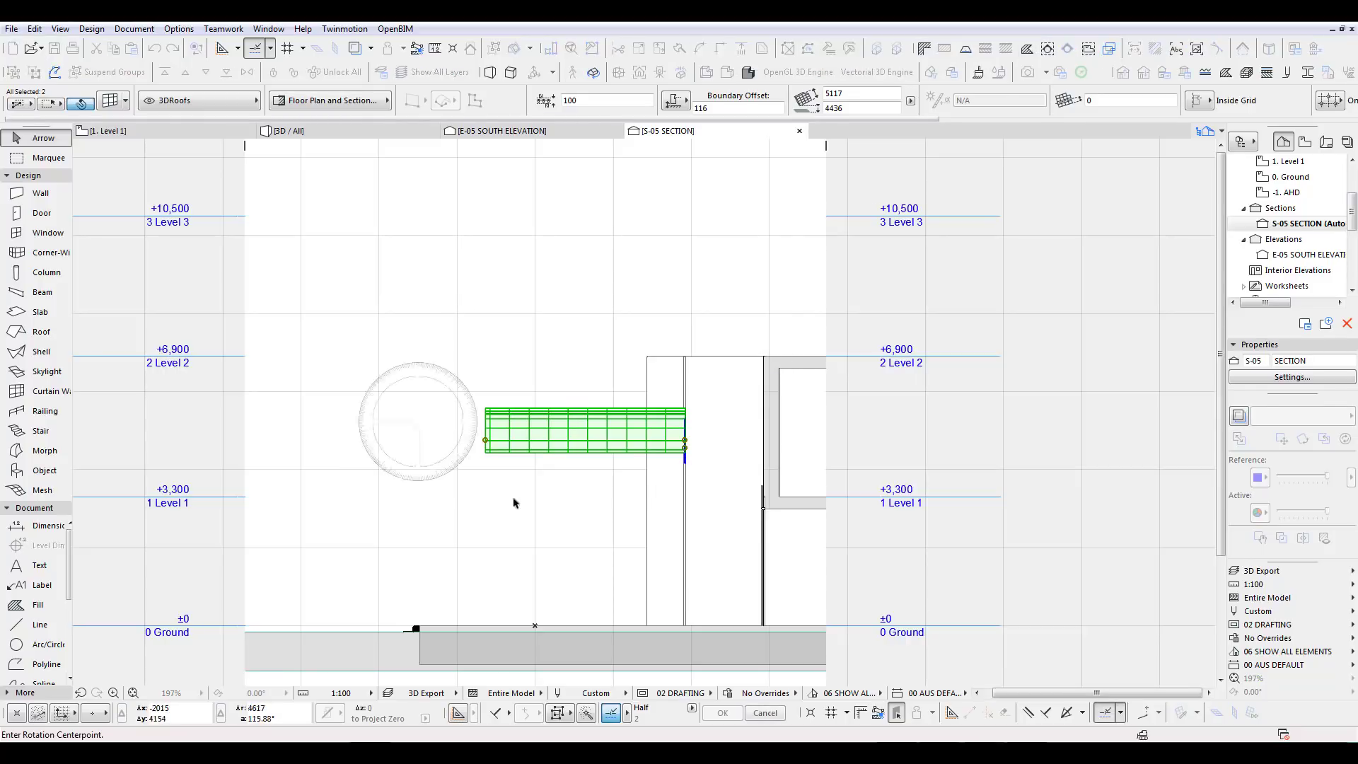
click(685, 448)
click(585, 439)
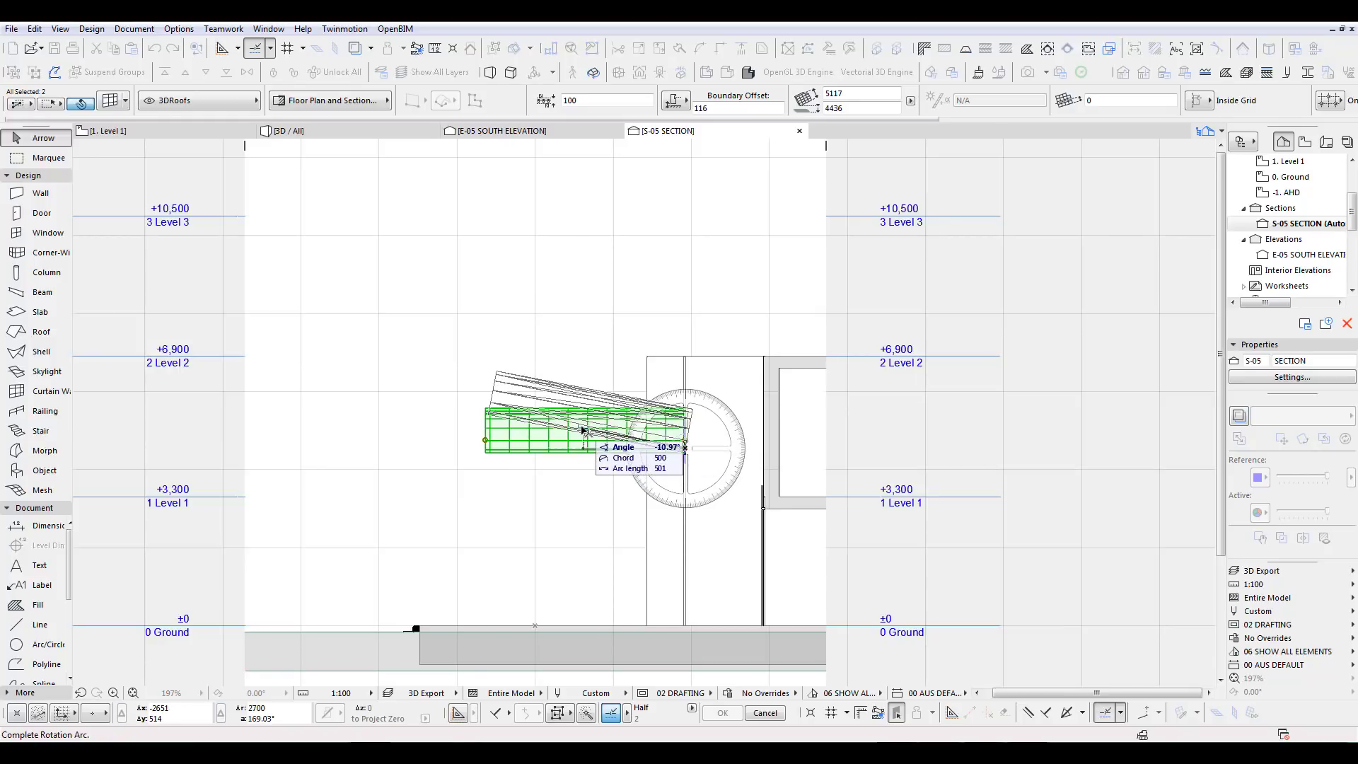
text(-20)
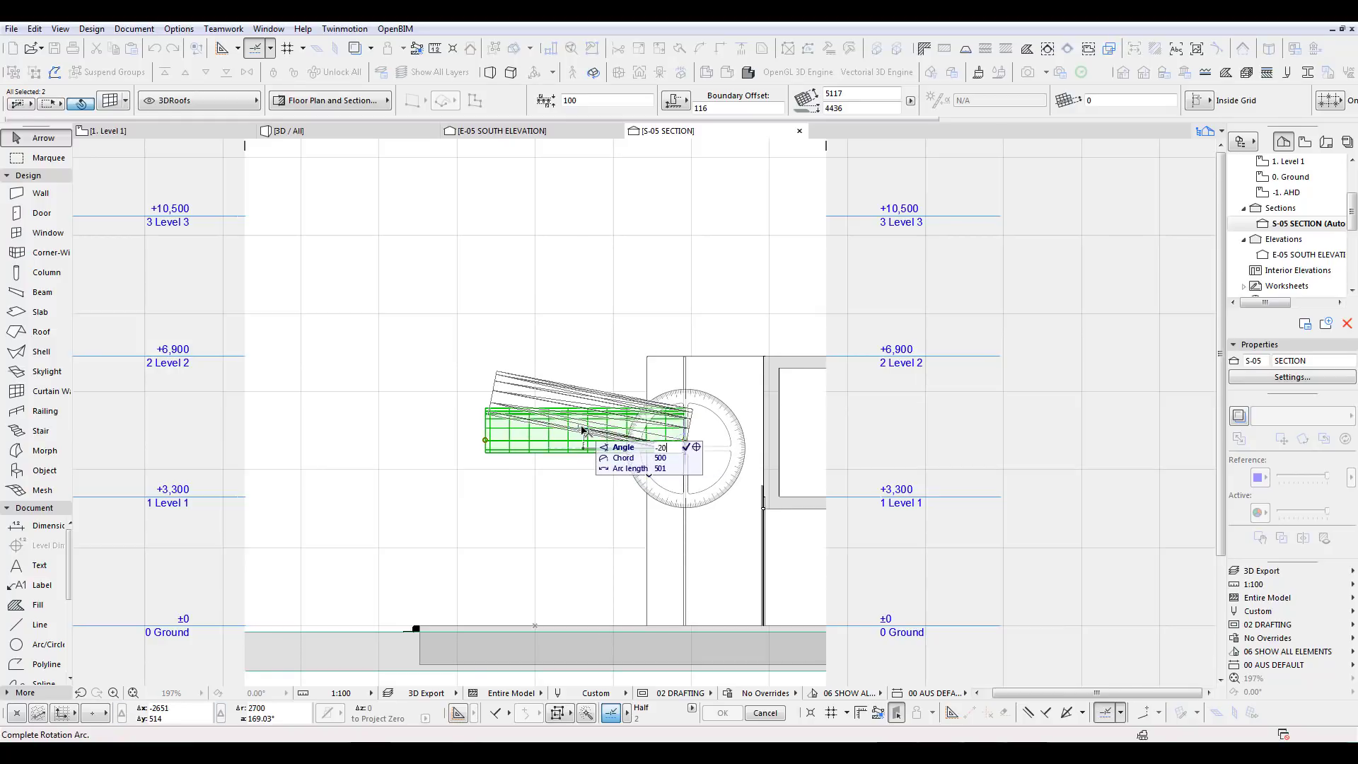
key(Return)
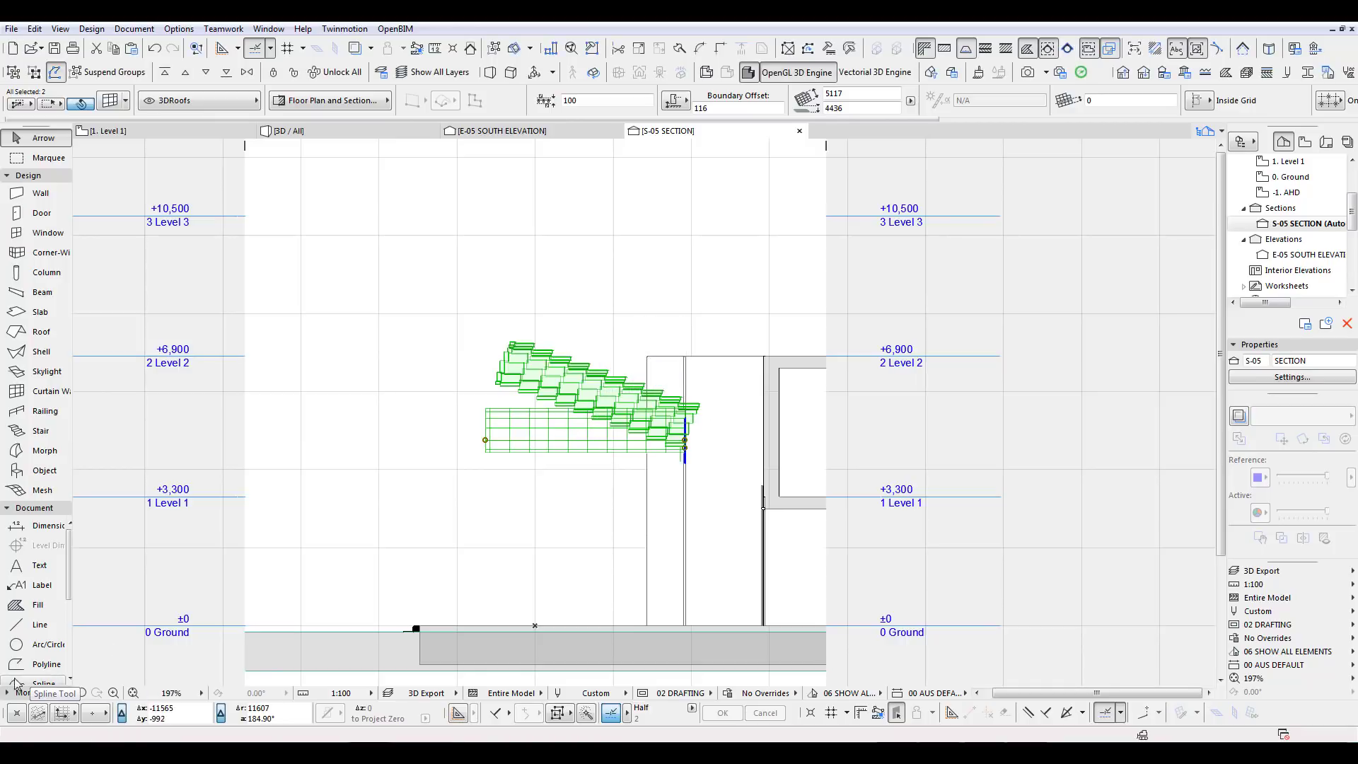
Step: Replace the canopy's -20° rotation with a slightly shallower upward tilt and show it in the 3D view
key(ctrl+z)
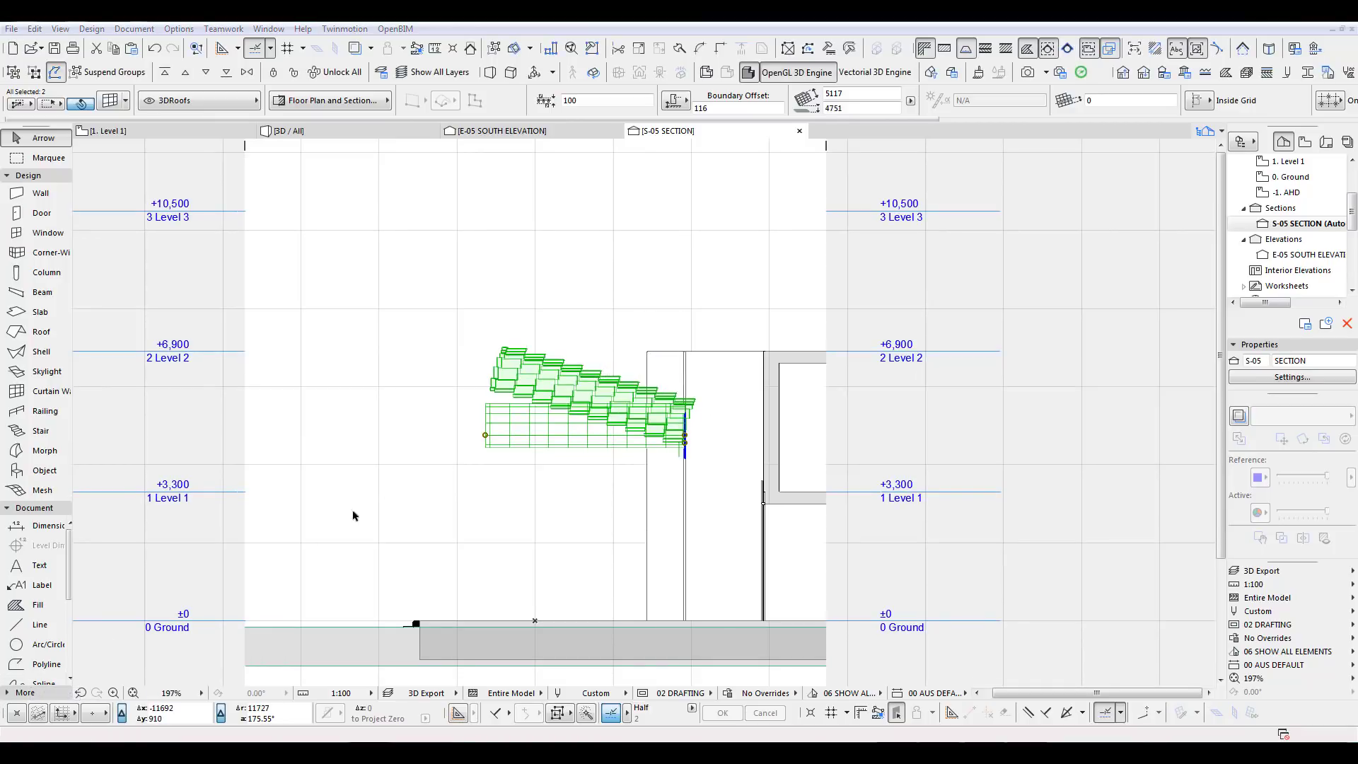
scroll(537, 479, up, 4)
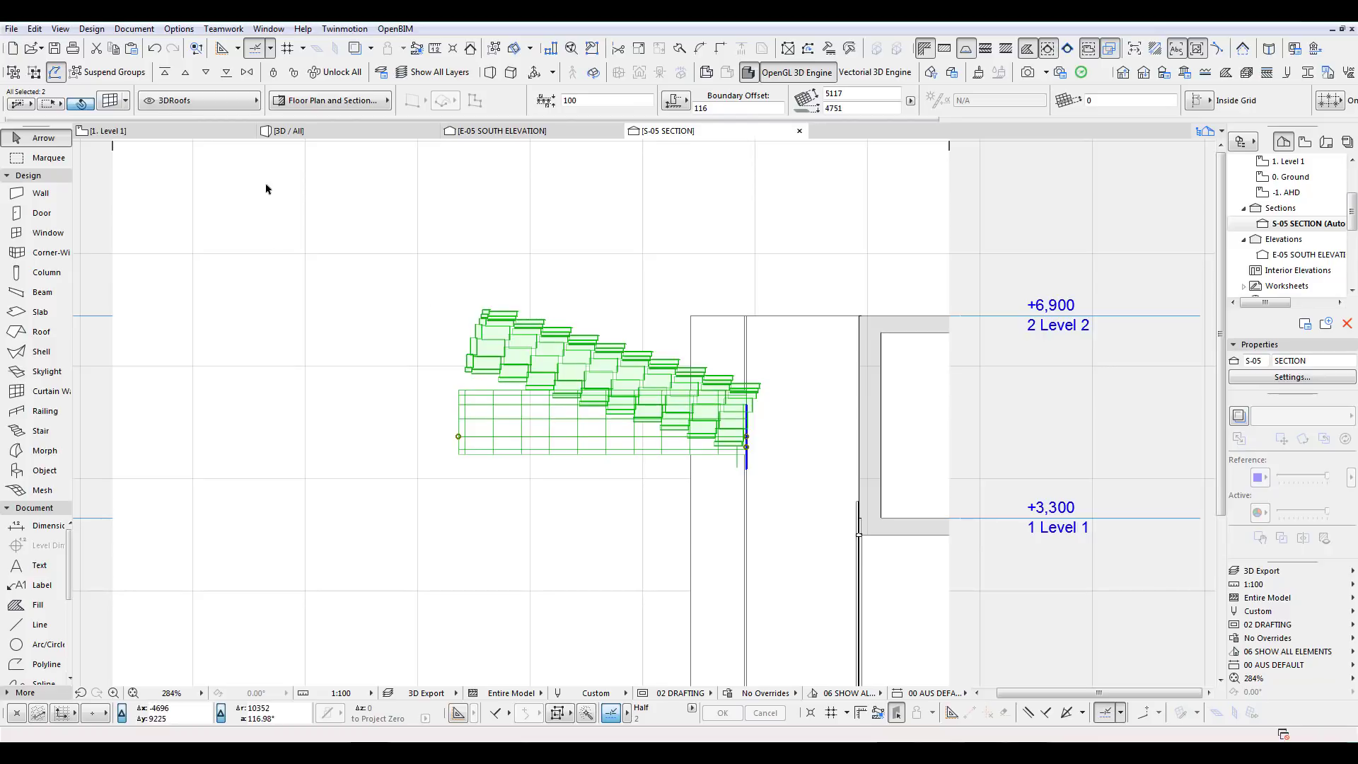
click(336, 204)
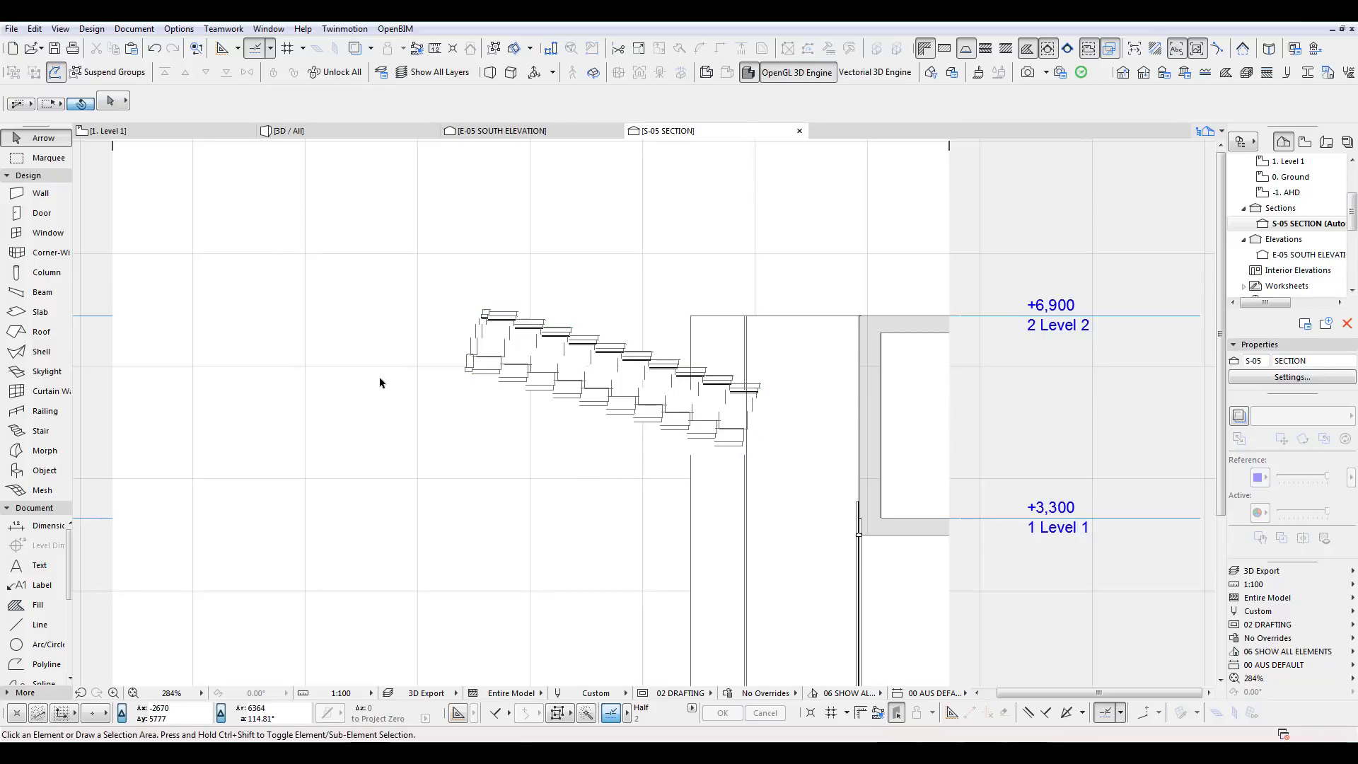
key(F3)
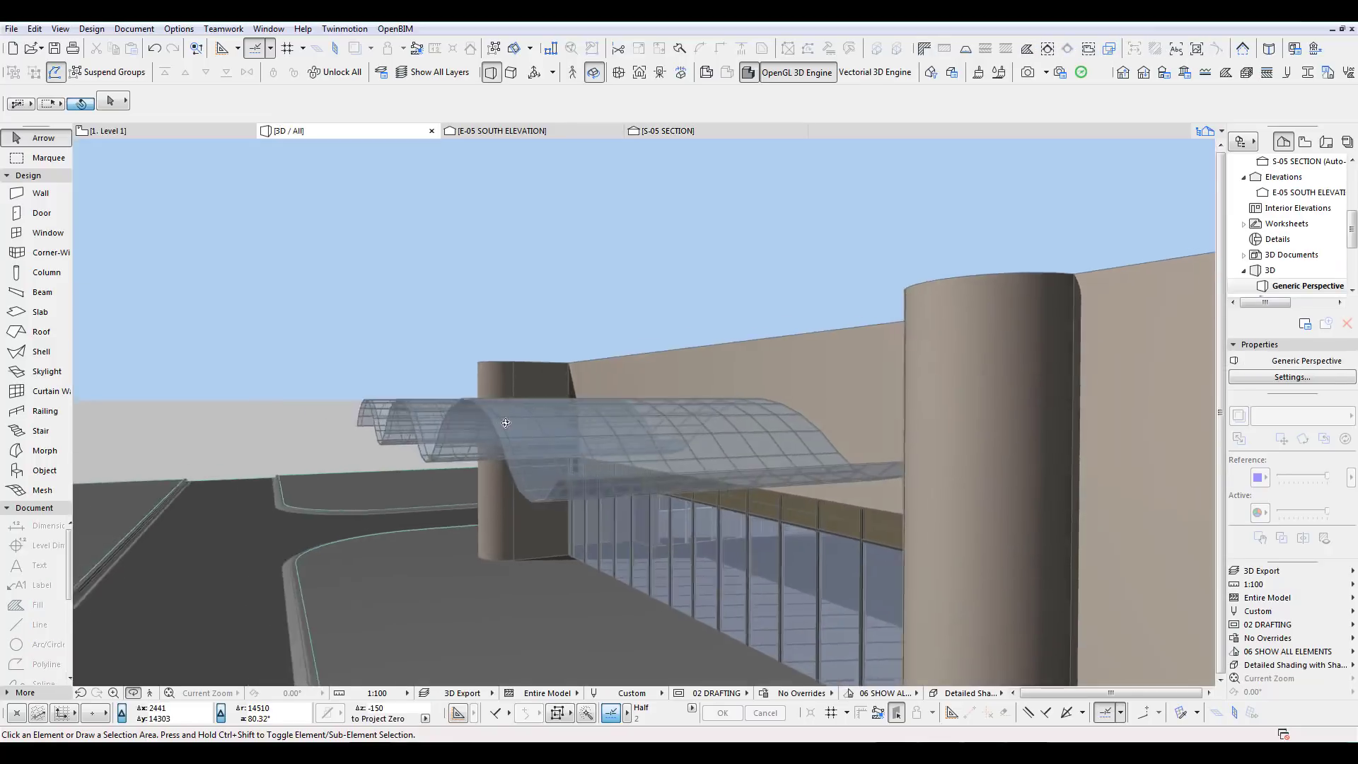
Step: Return to the S-05 section and undo the grouped canopy's last rotation
shift+middle_drag(505, 424, 520, 455)
mouse_move(643, 413)
shift+middle_down()
mouse_move(825, 482)
mouse_move(746, 337)
mouse_move(699, 471)
mouse_move(672, 425)
mouse_move(659, 443)
shift+middle_up()
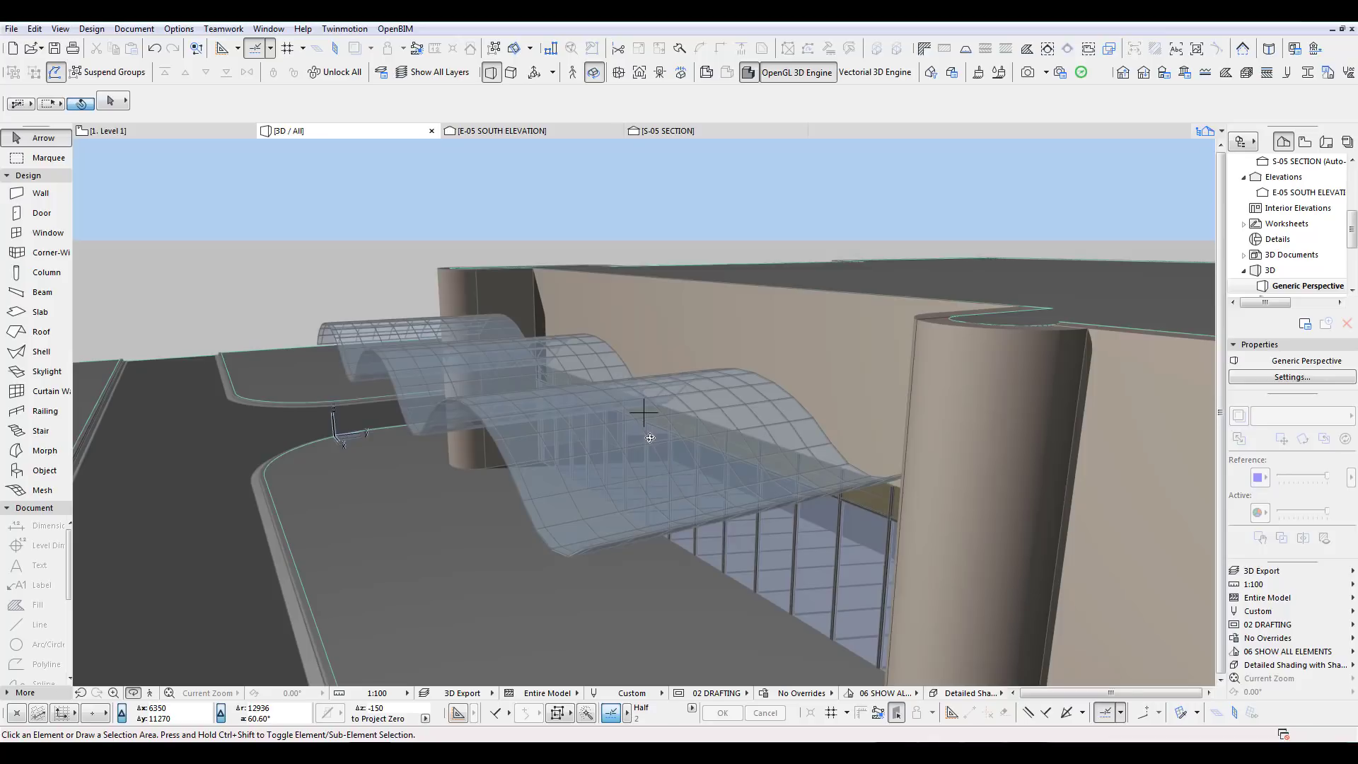
key(F2)
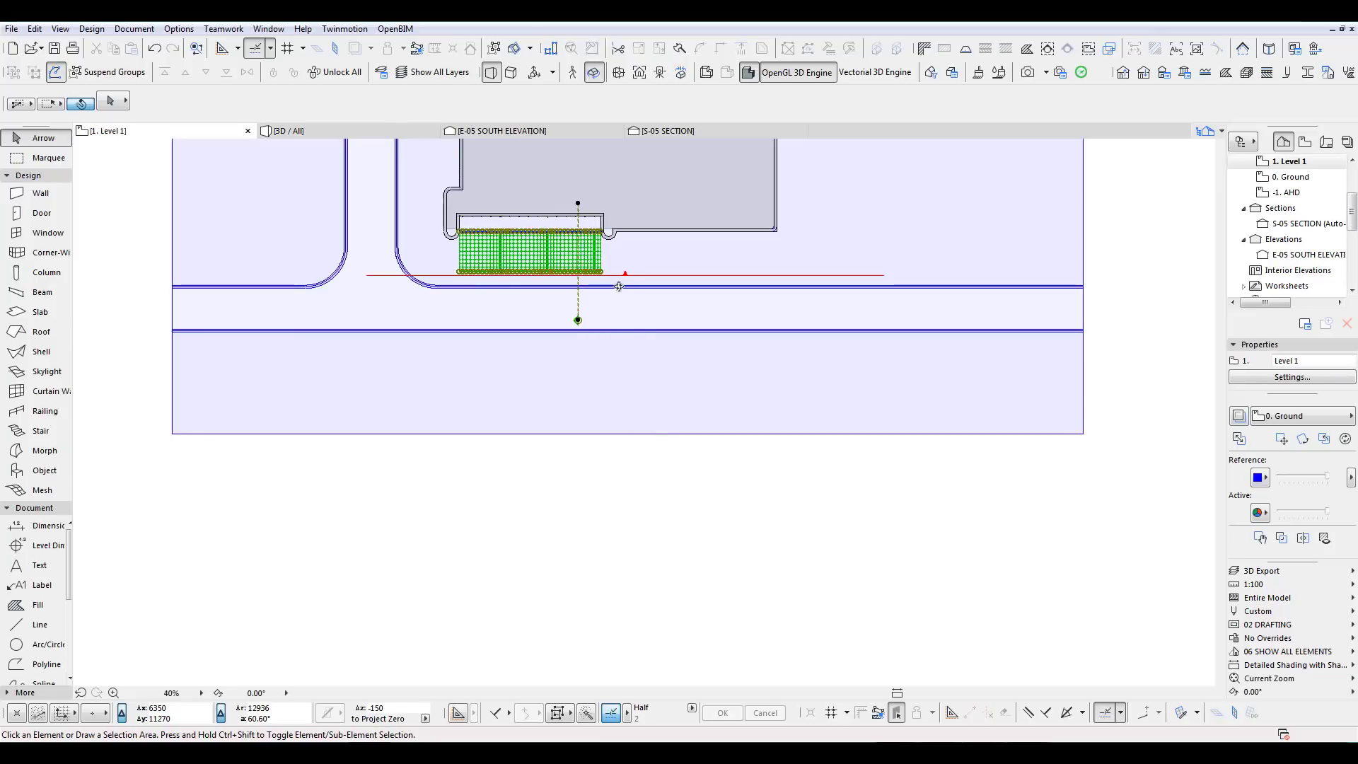
right_click(579, 311)
click(635, 356)
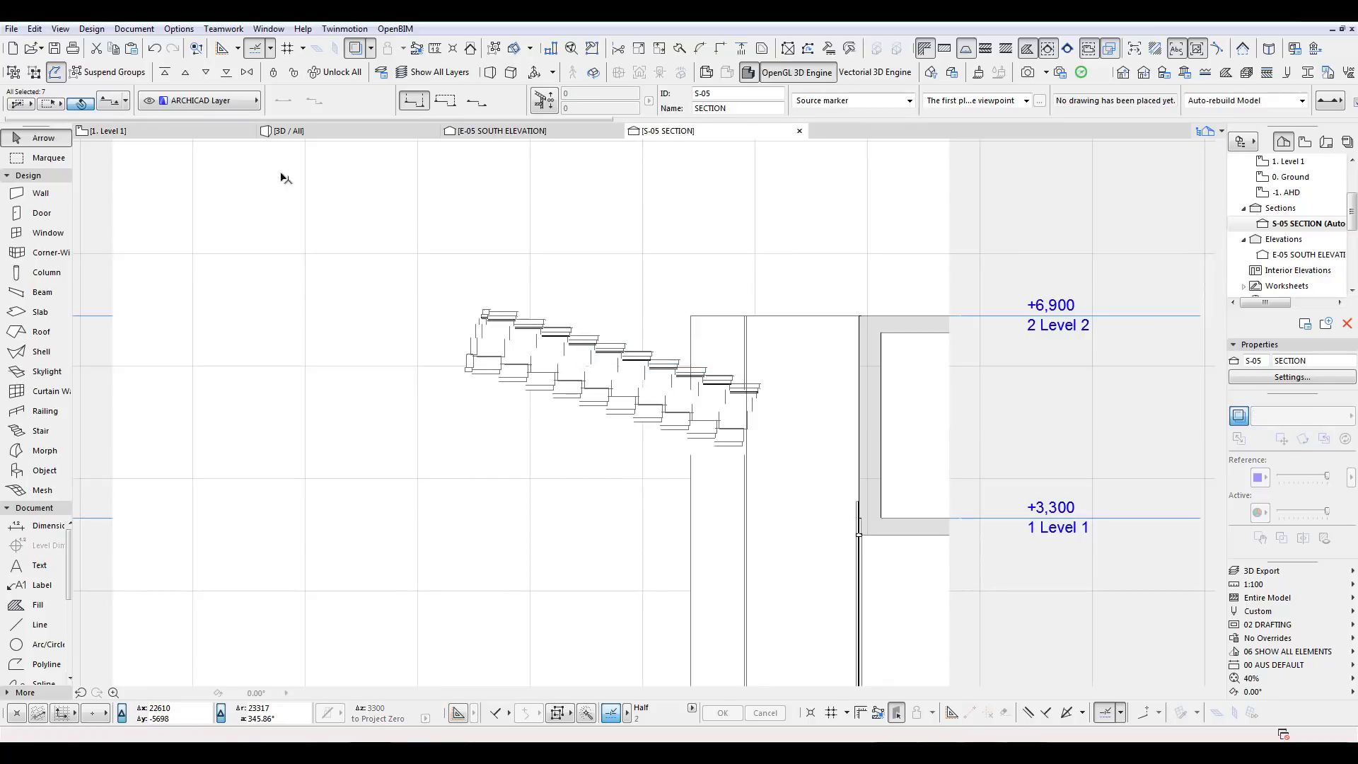
key(ctrl+z)
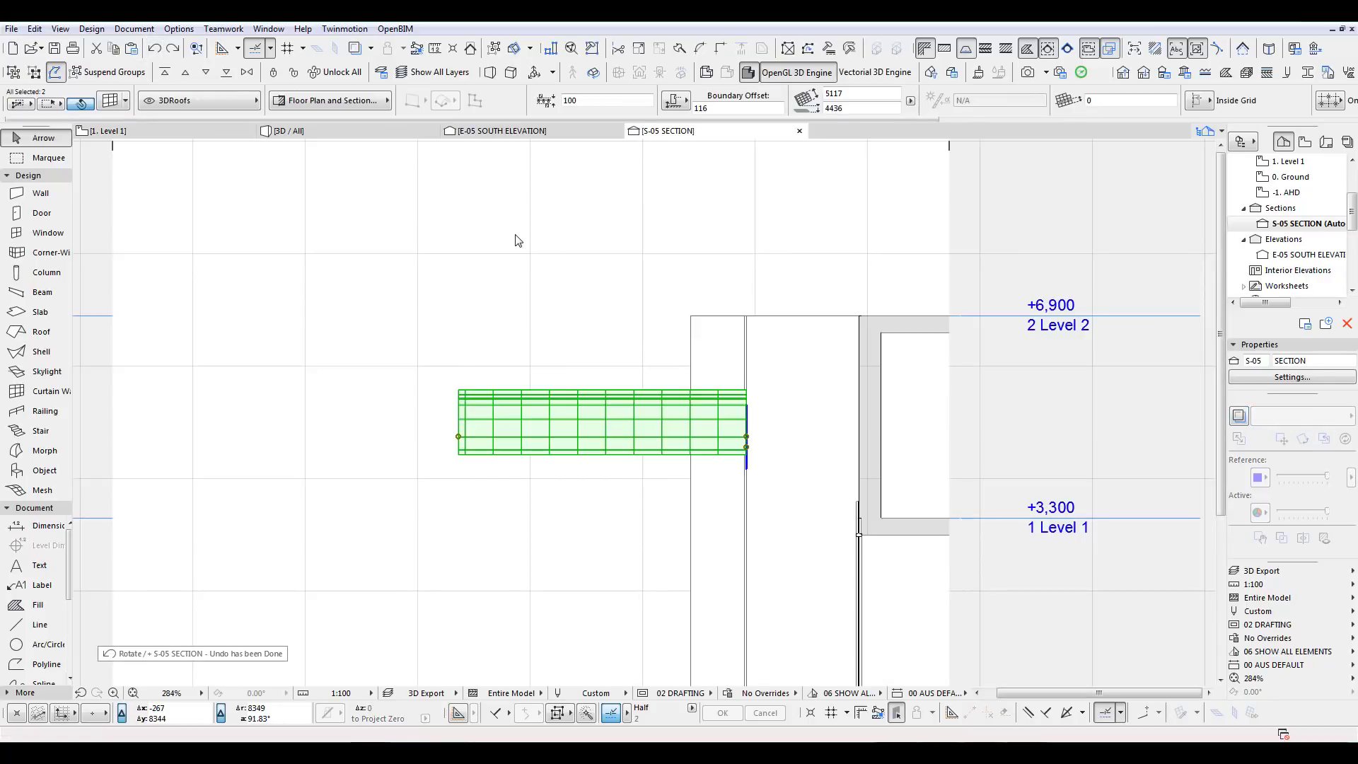
Step: Select the grouped canopy in the Level 1 plan and ungroup its curtain walls
key(F2)
click(614, 472)
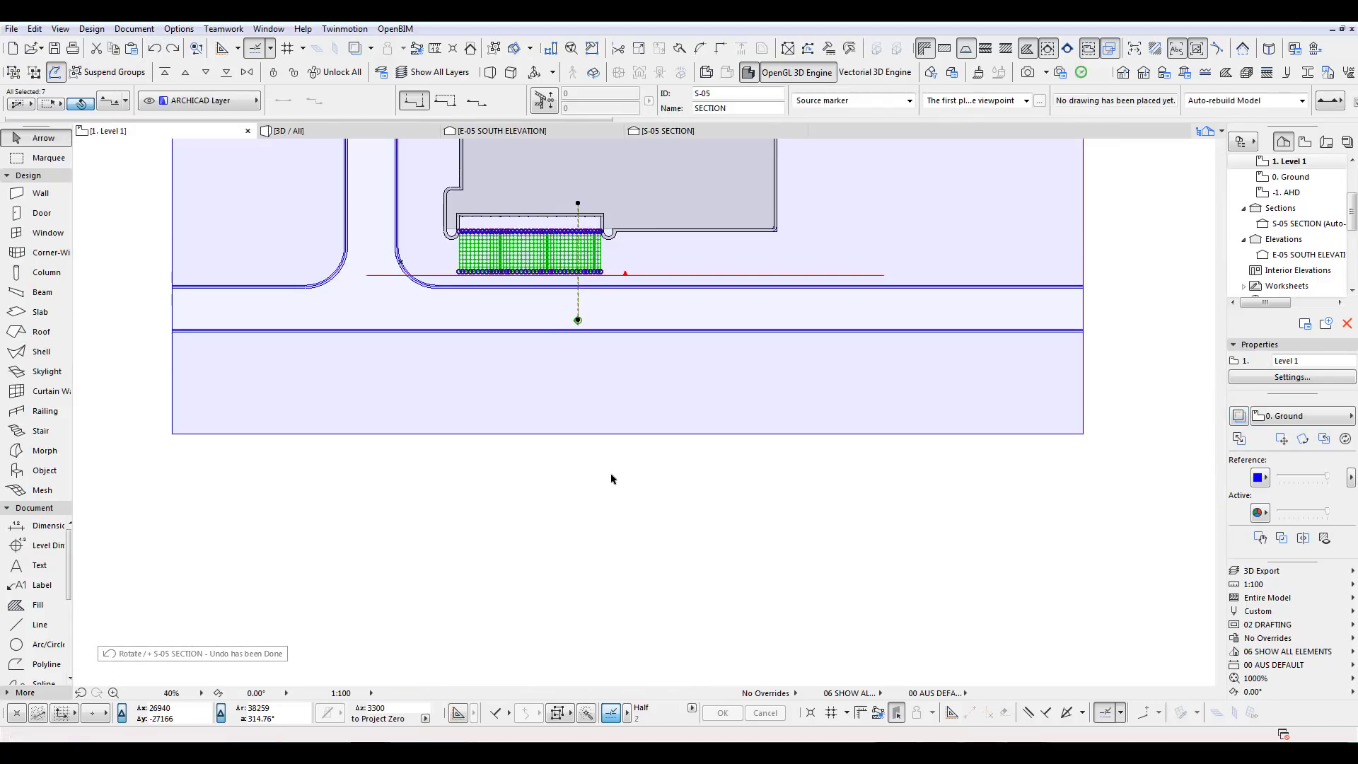
scroll(532, 266, up, 5)
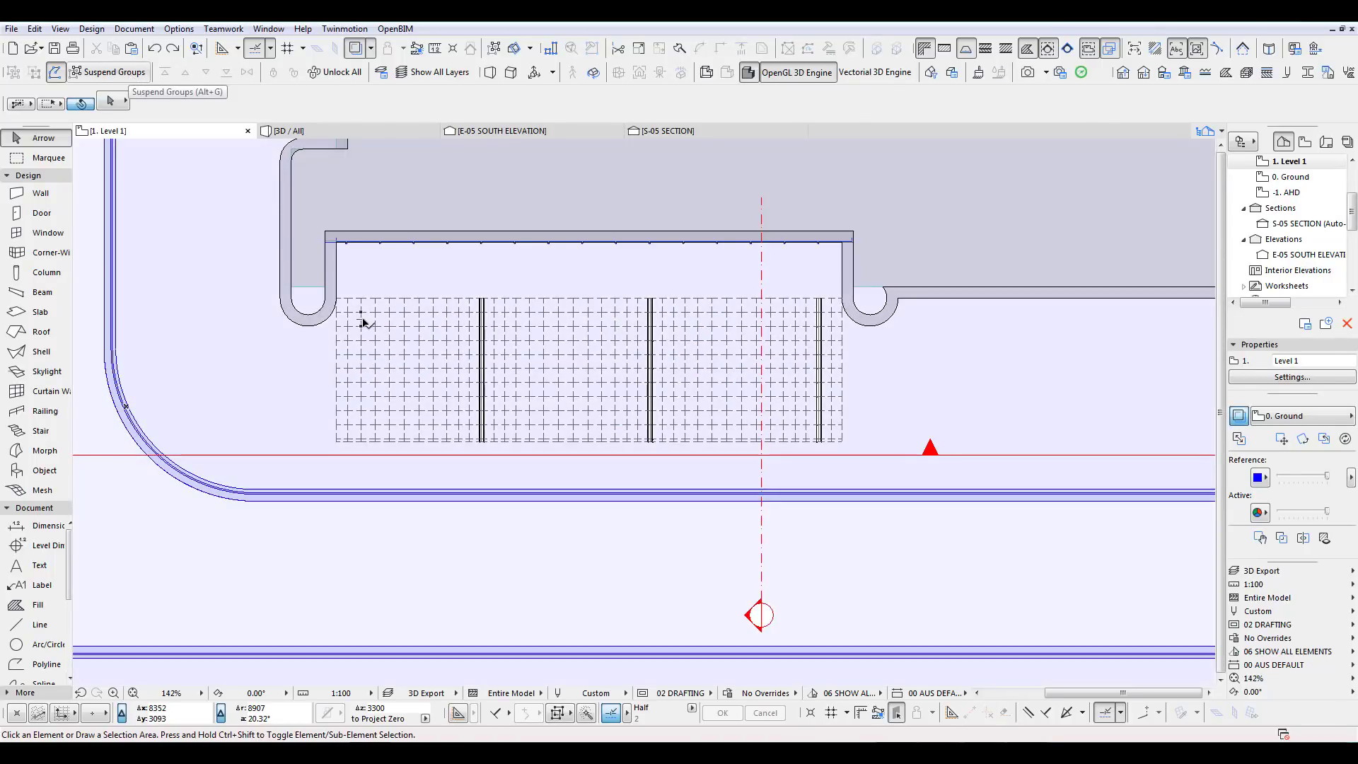
click(362, 302)
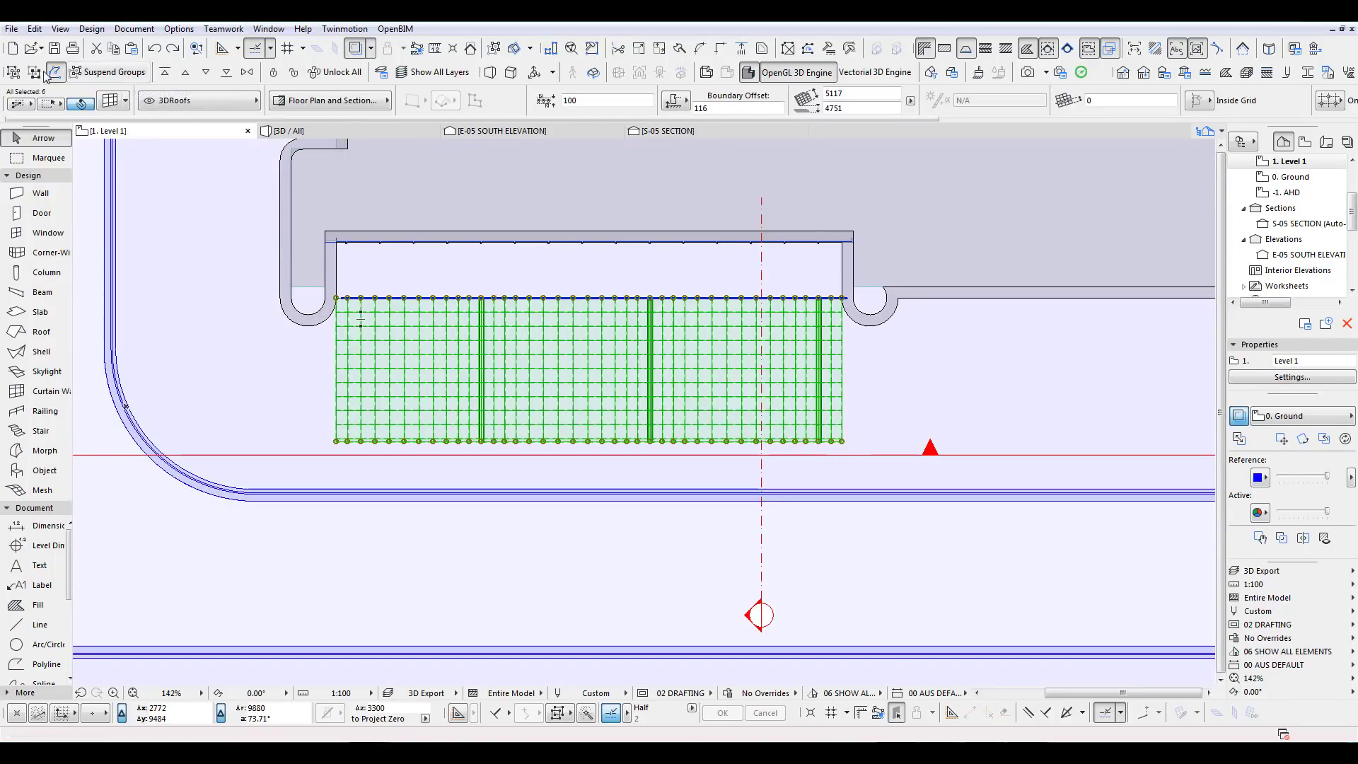
click(35, 73)
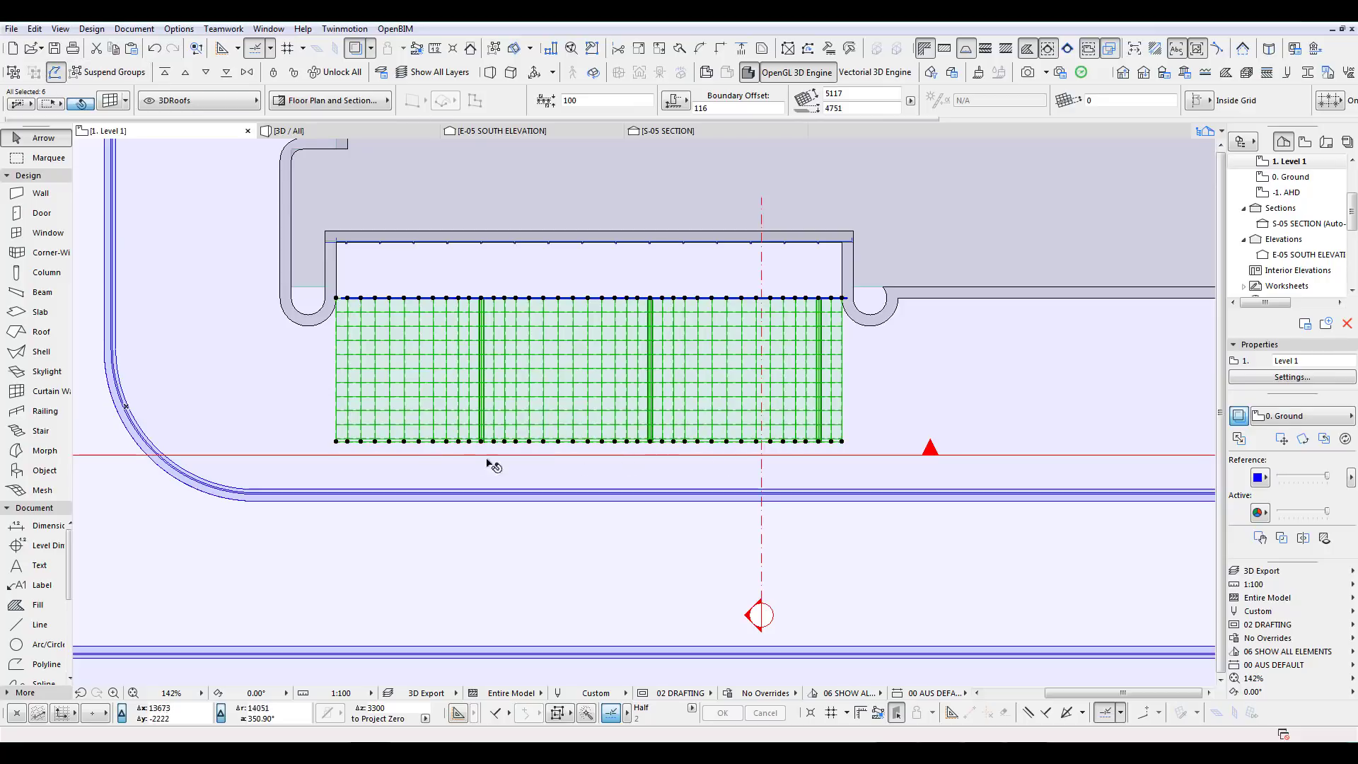
Step: Delete all canopy curtain walls except the westernmost arch and its adjoining dip
shift+click(434, 445)
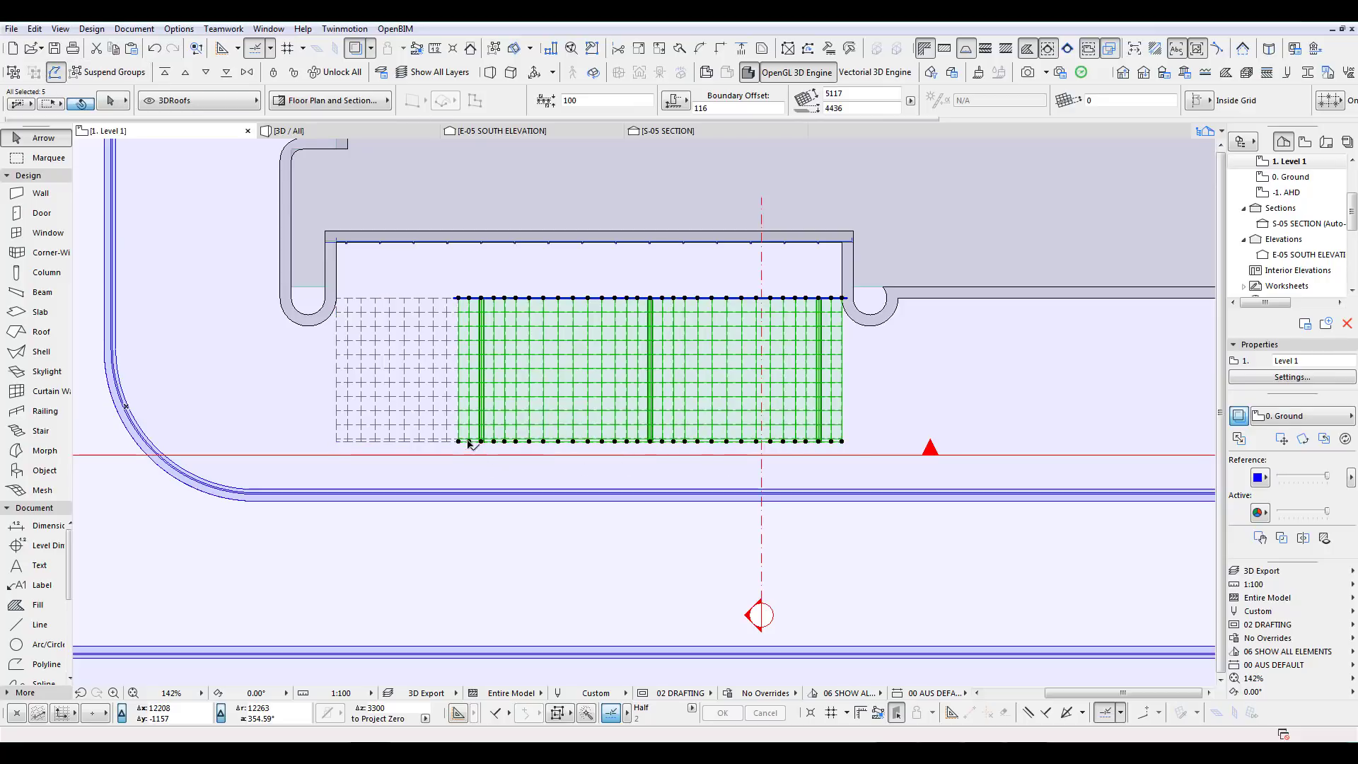
shift+click(473, 445)
key(Delete)
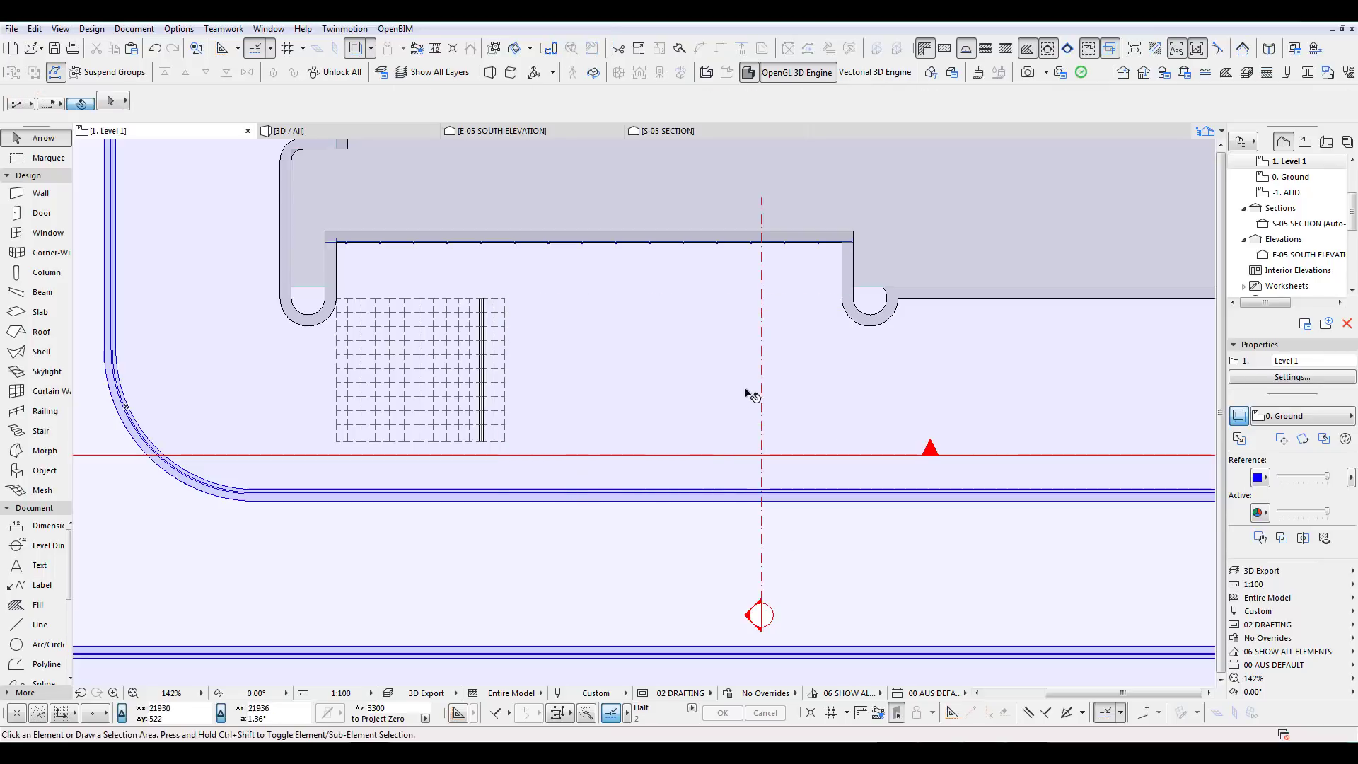
Step: Open the S-05 section with the current view settings and rotate the arch curtain wall by -20° about its lower building-side corner
click(762, 369)
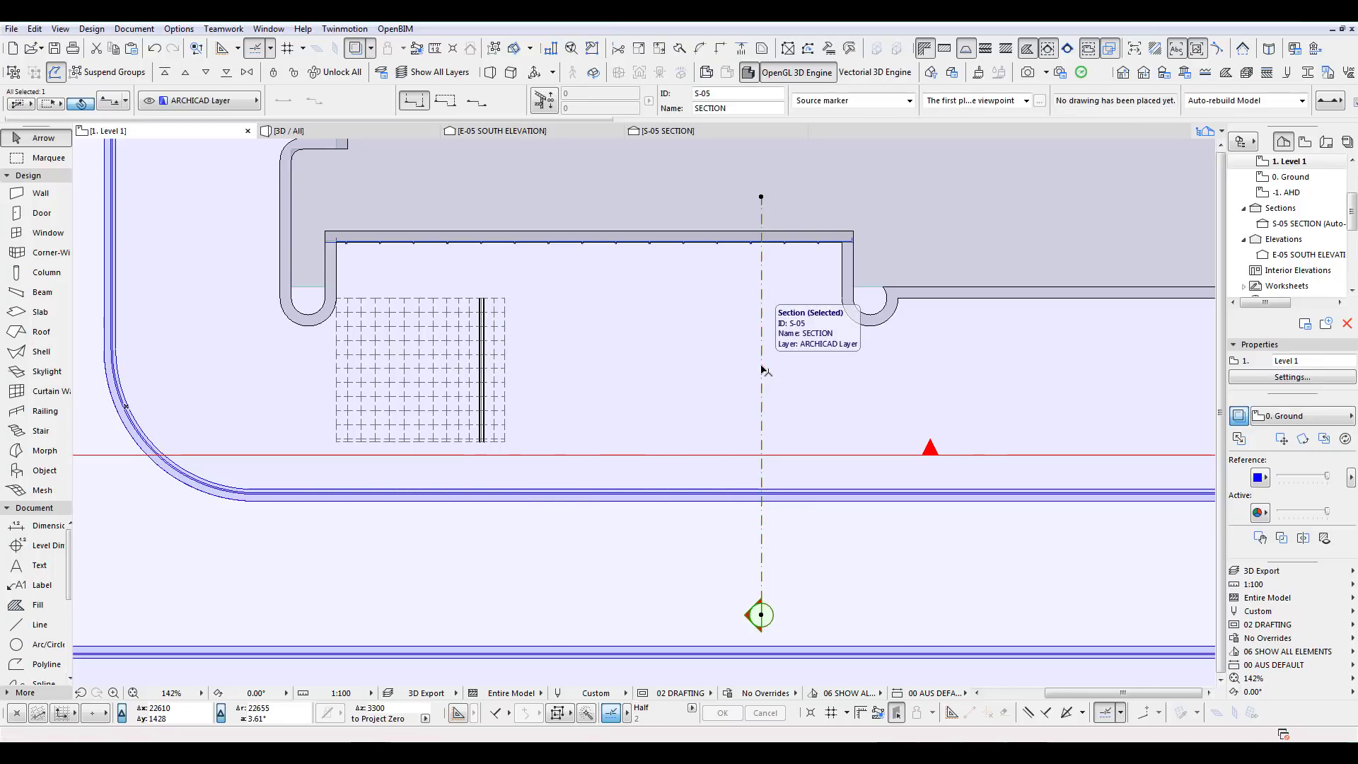
right_click(762, 368)
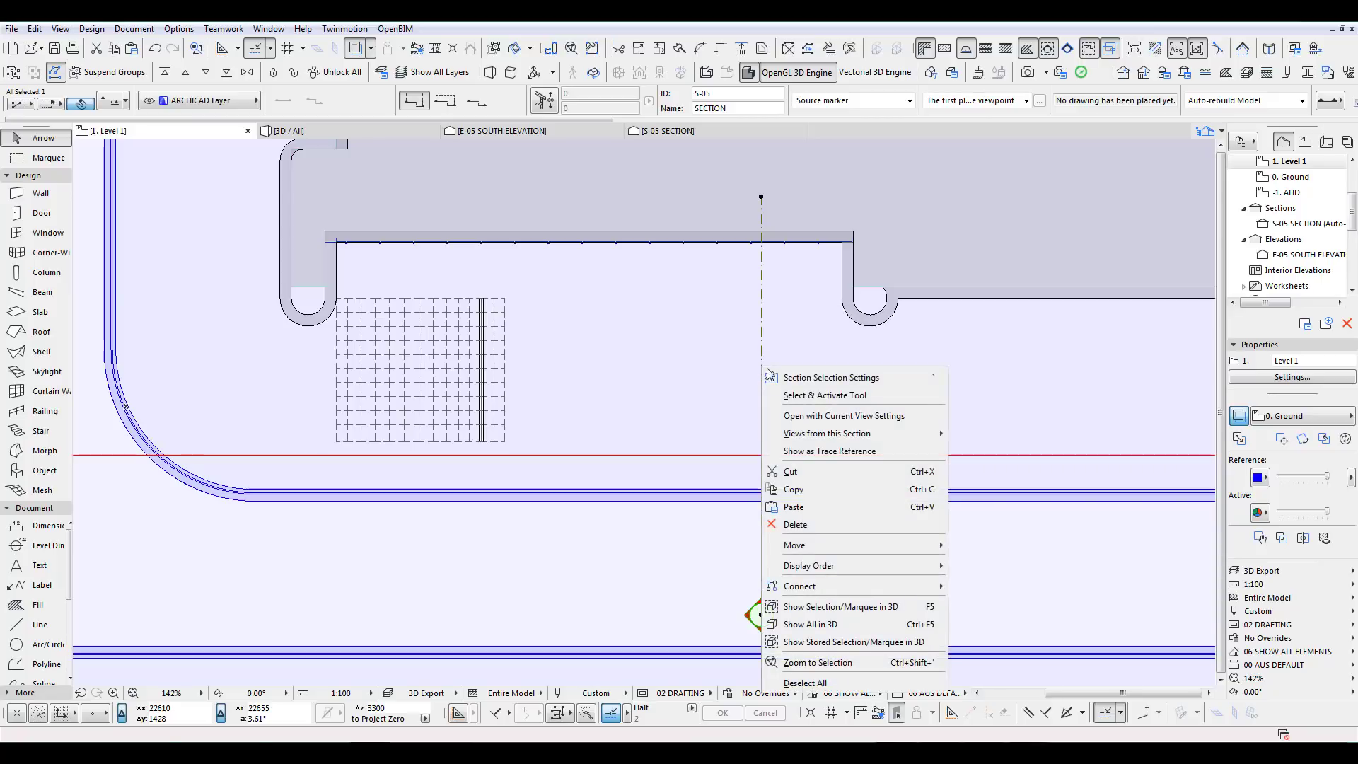
click(793, 417)
click(539, 404)
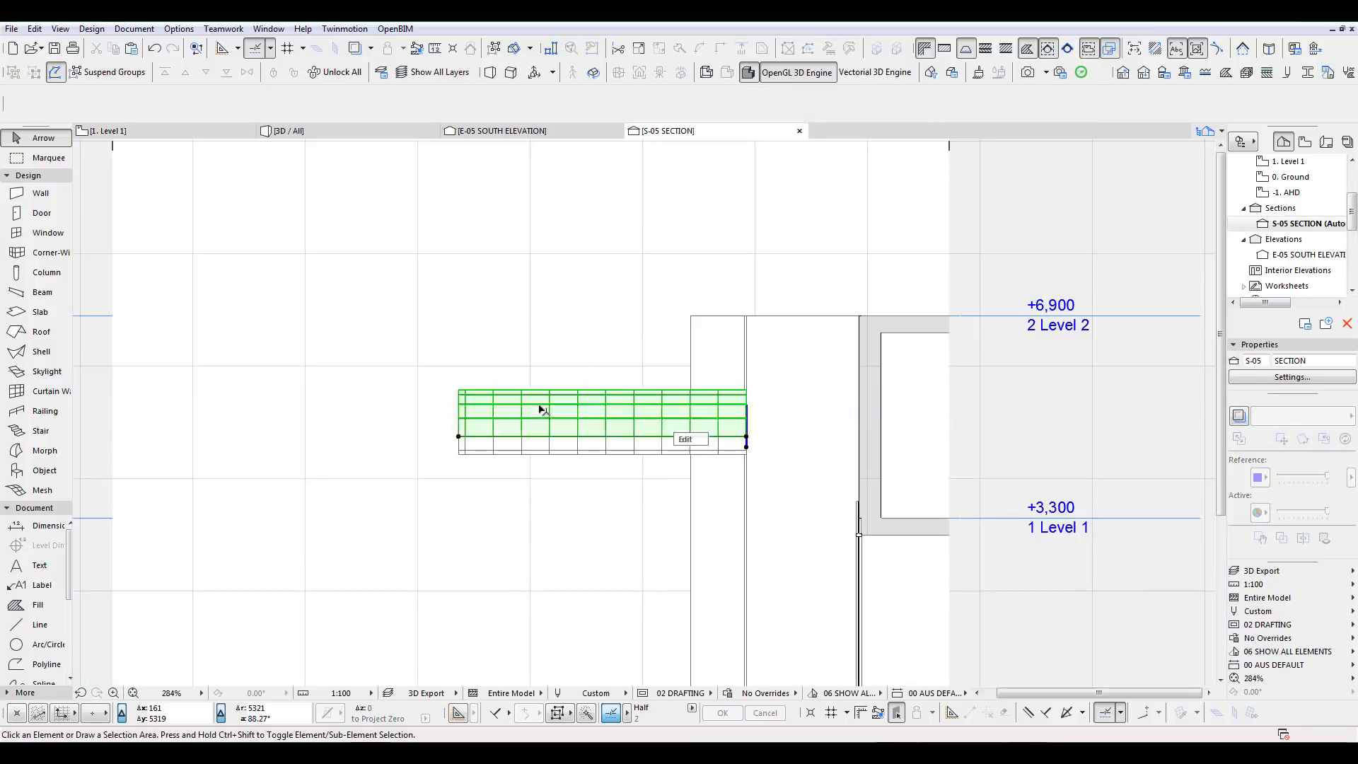
key(ctrl+e)
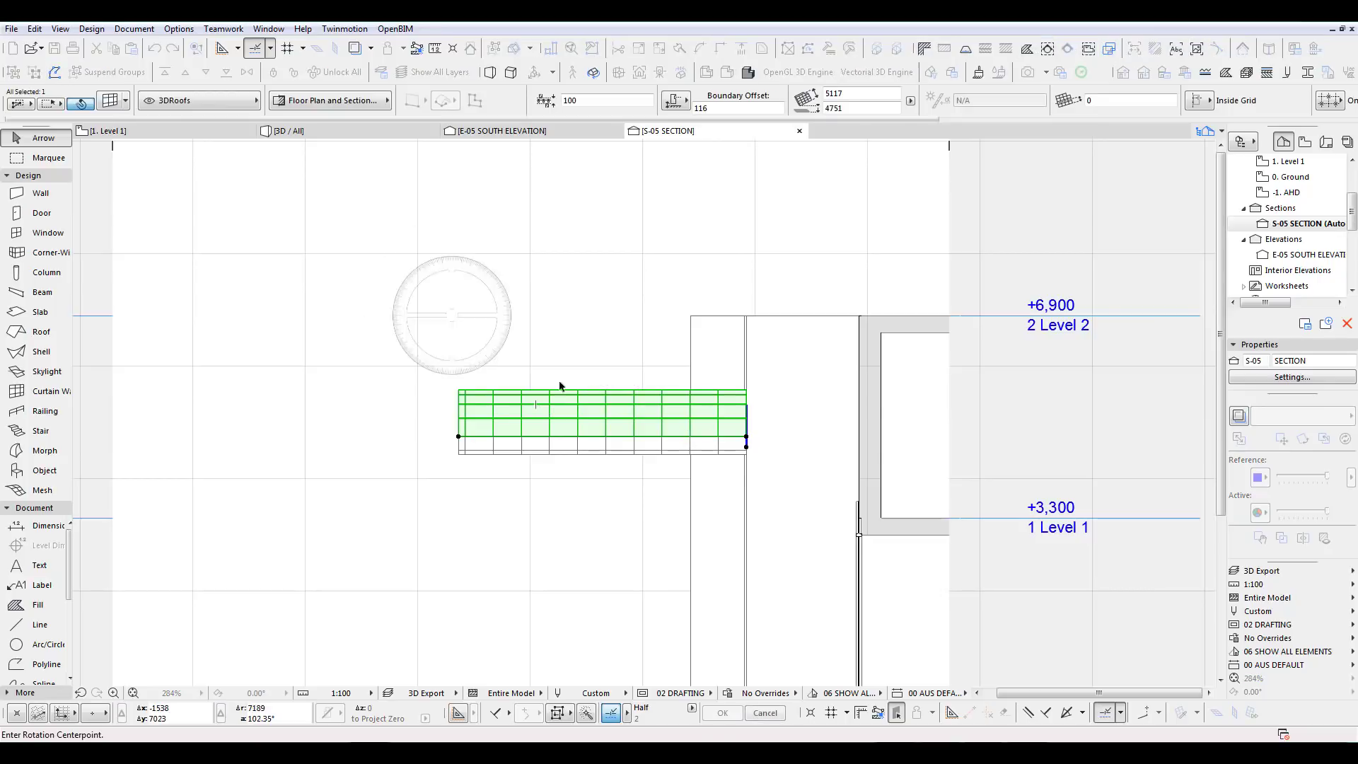
click(747, 438)
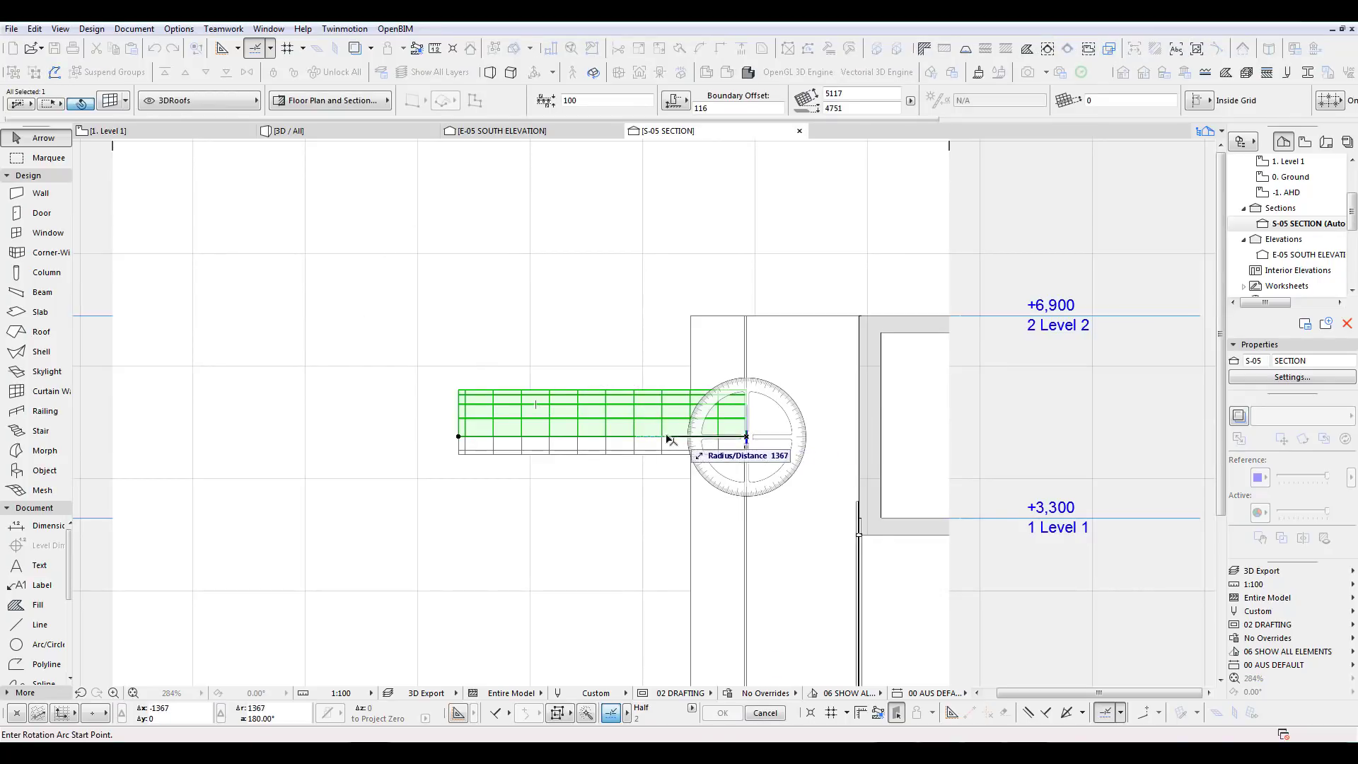
click(672, 440)
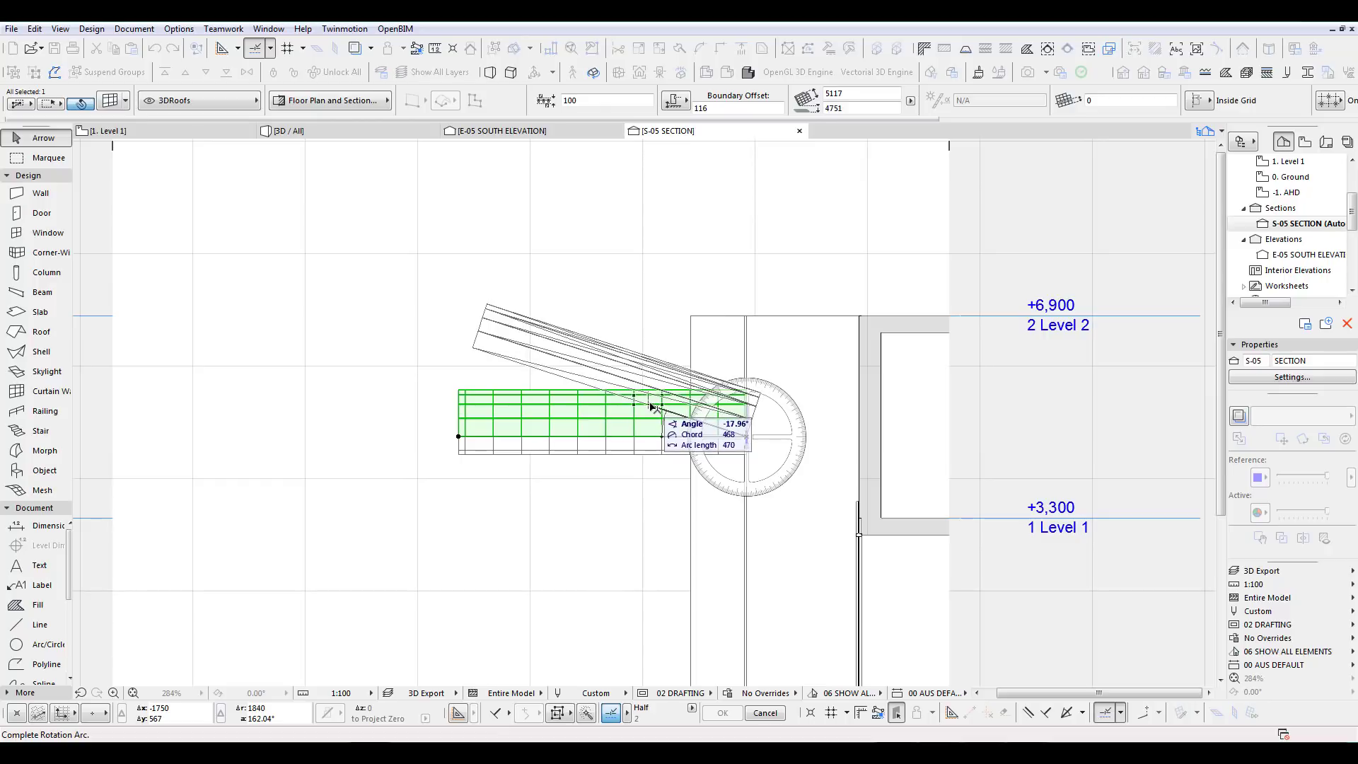
key(Tab)
text(-20)
key(Return)
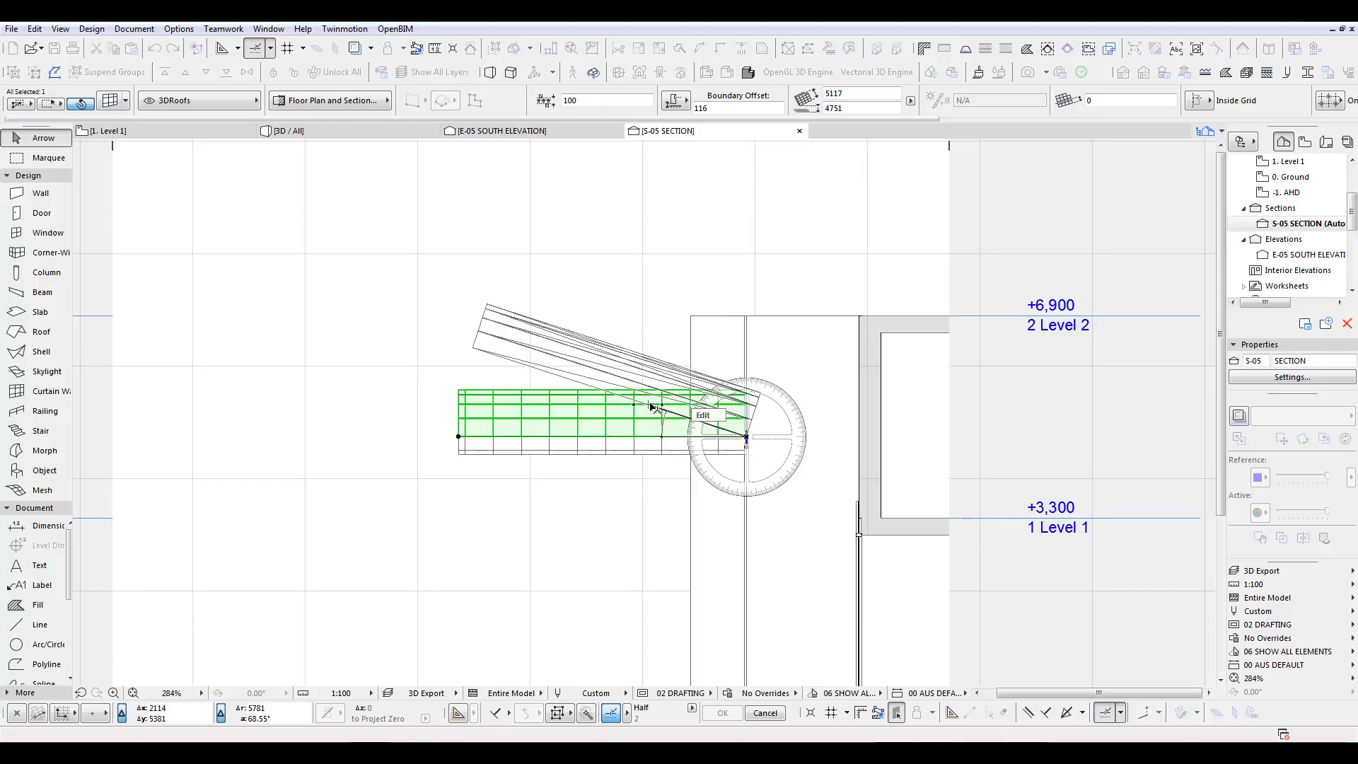
Step: Rotate the dip curtain wall by -20° about the same building-side corner so it lines up with the tilted arch
click(679, 444)
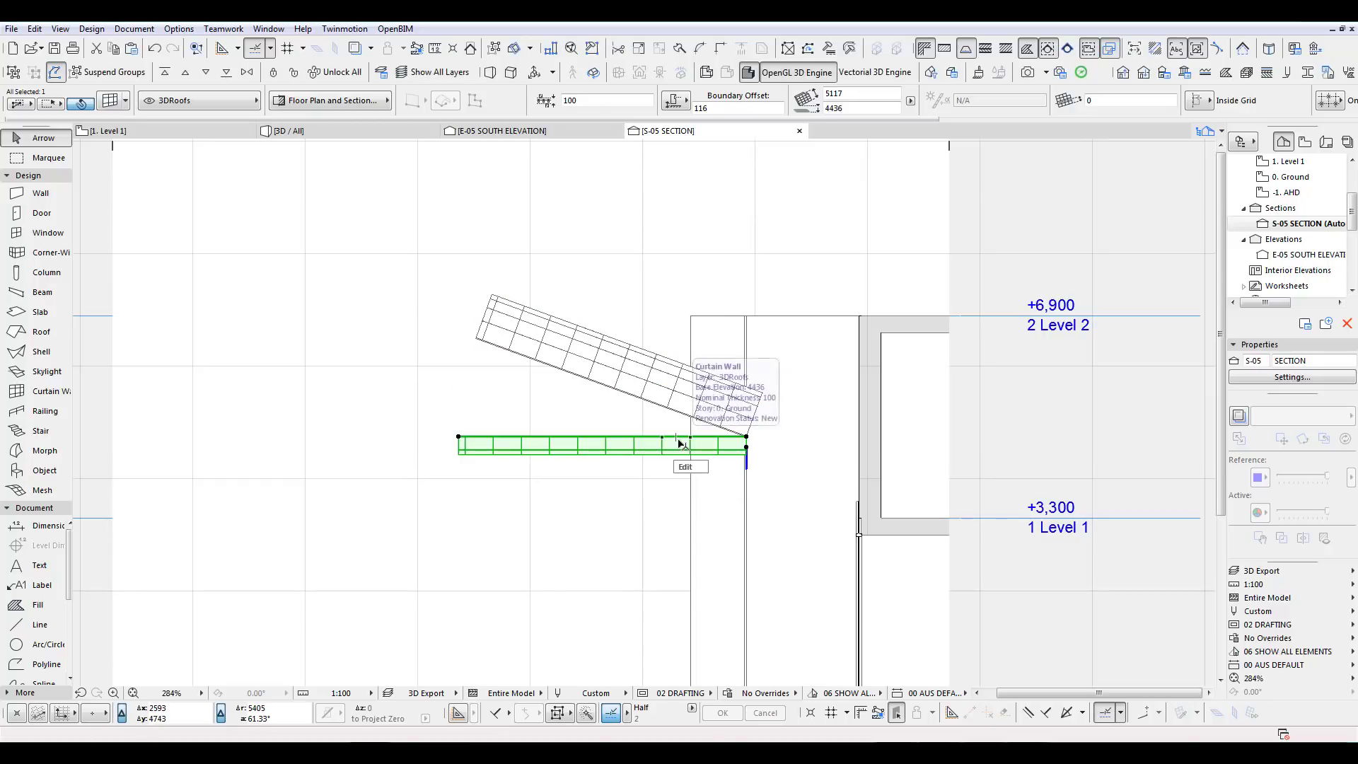
key(ctrl+e)
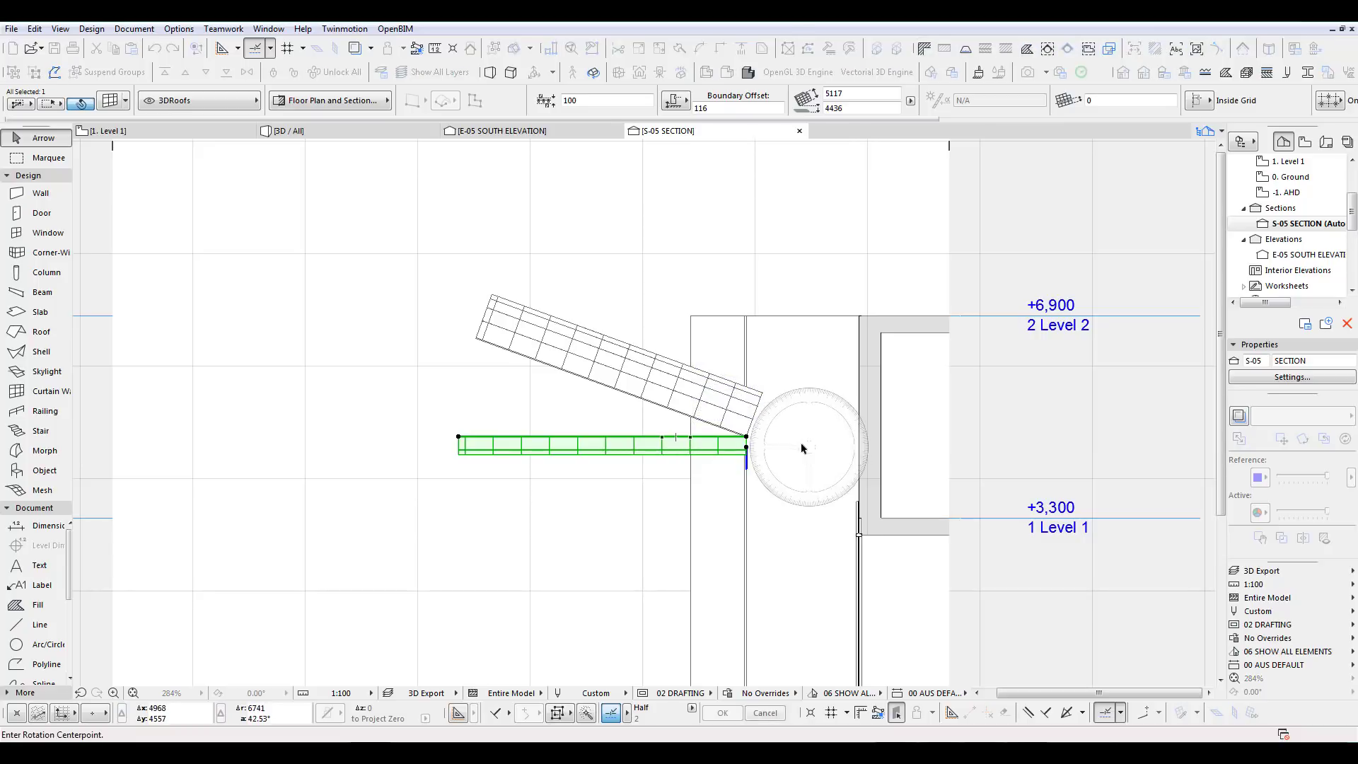
click(747, 436)
click(625, 439)
text(-)
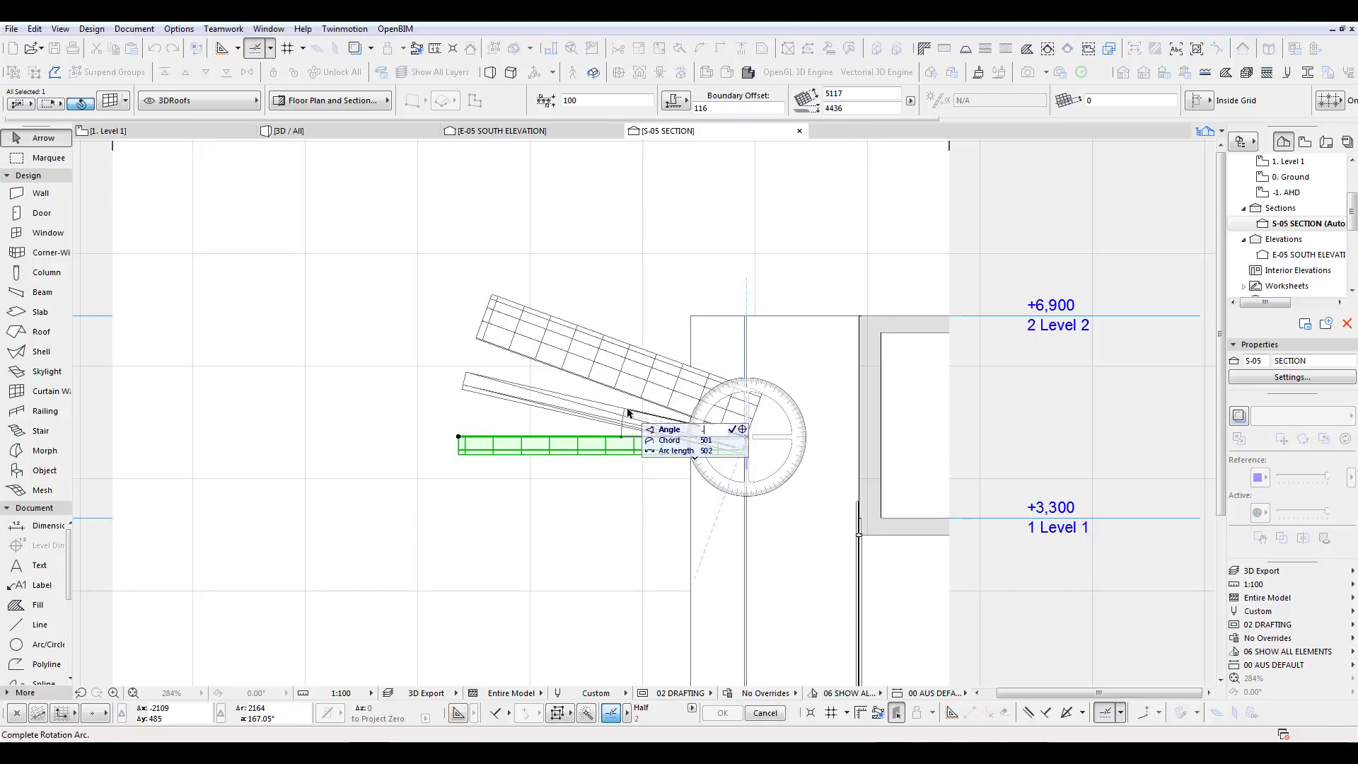
text(20)
key(Return)
click(616, 271)
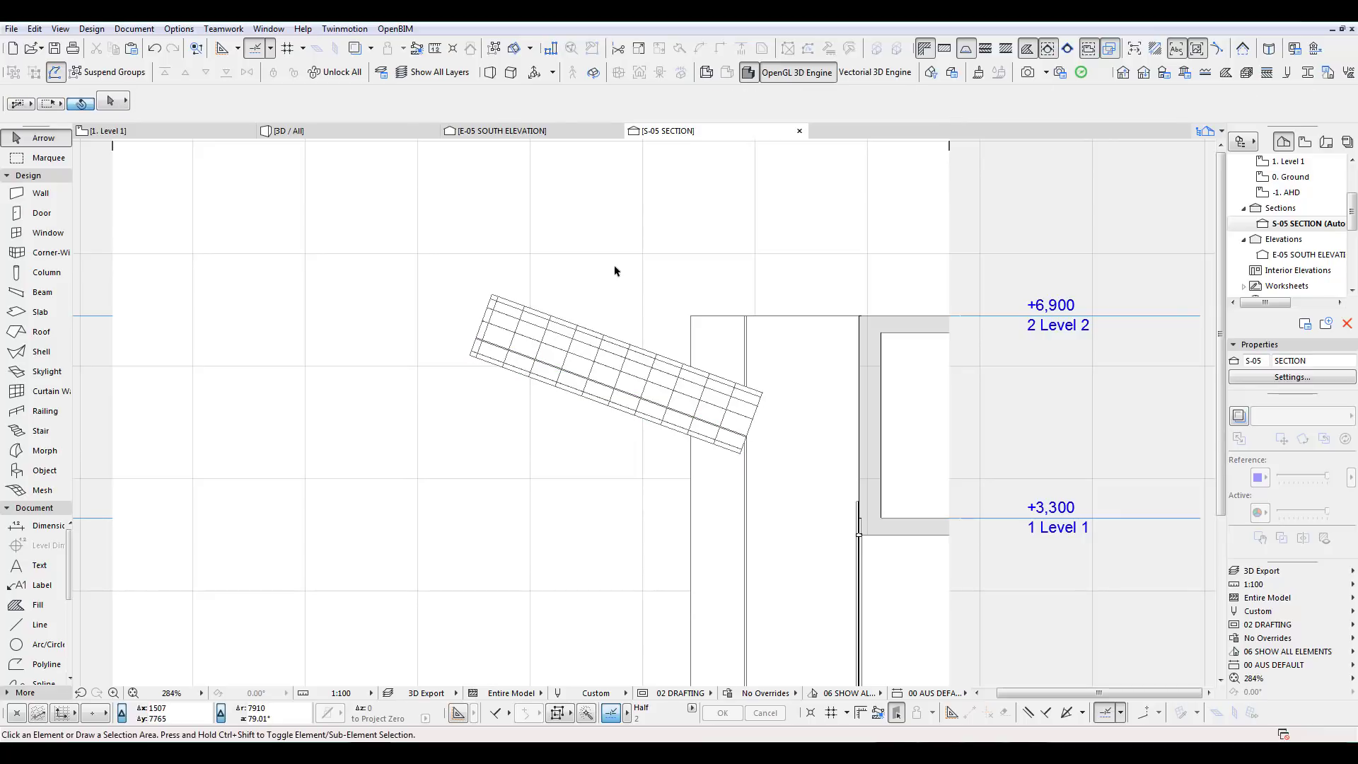
Step: In the south elevation, place two copies of the tilted arch and dip along the storefront at 6000 mm spacing and show the canopy in 3D
key(F2)
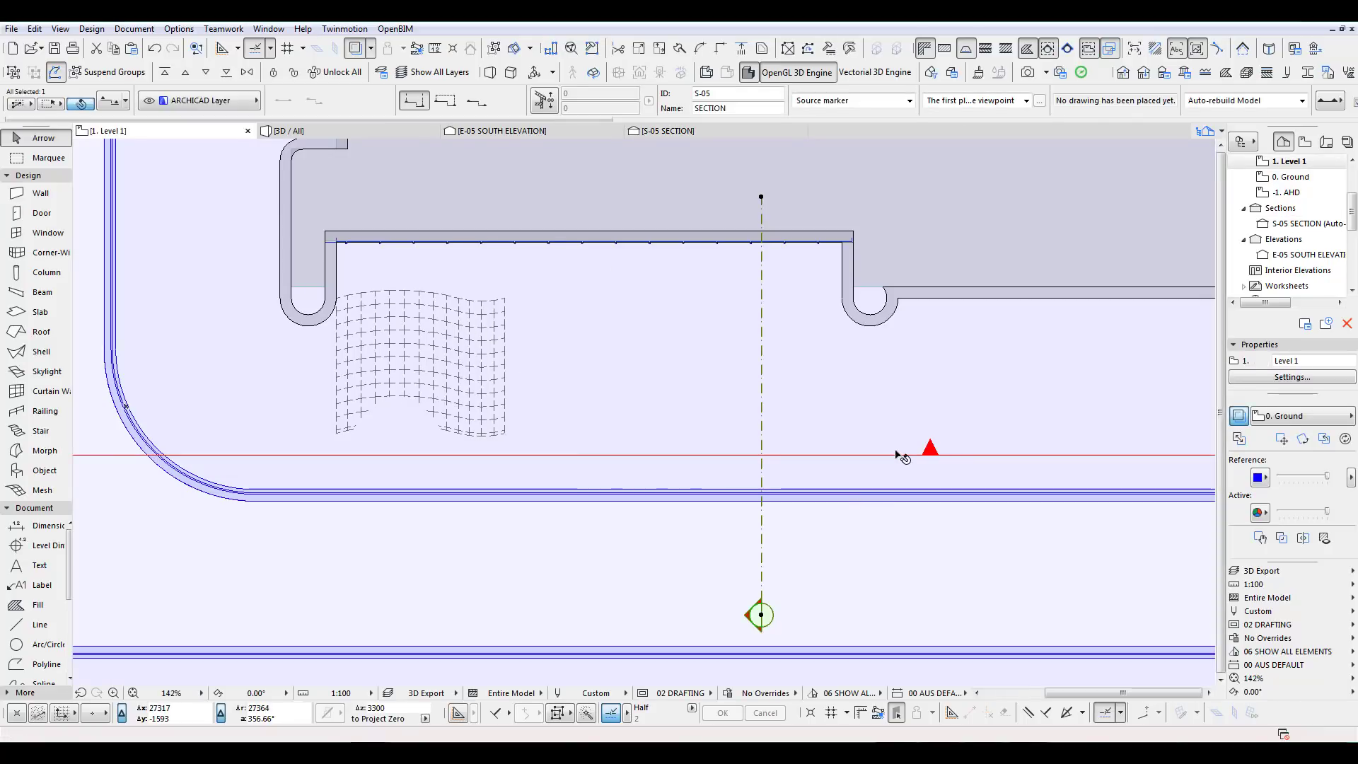
click(512, 130)
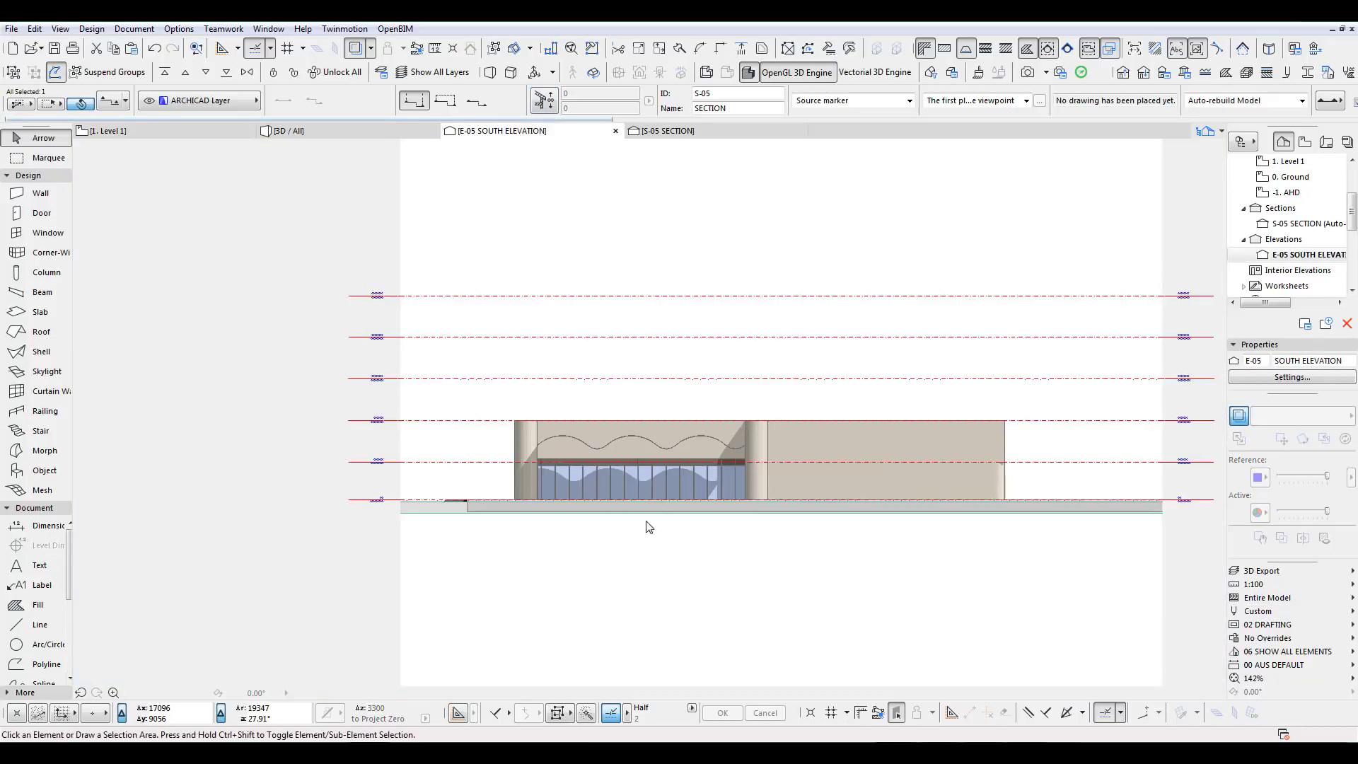
scroll(583, 434, up, 4)
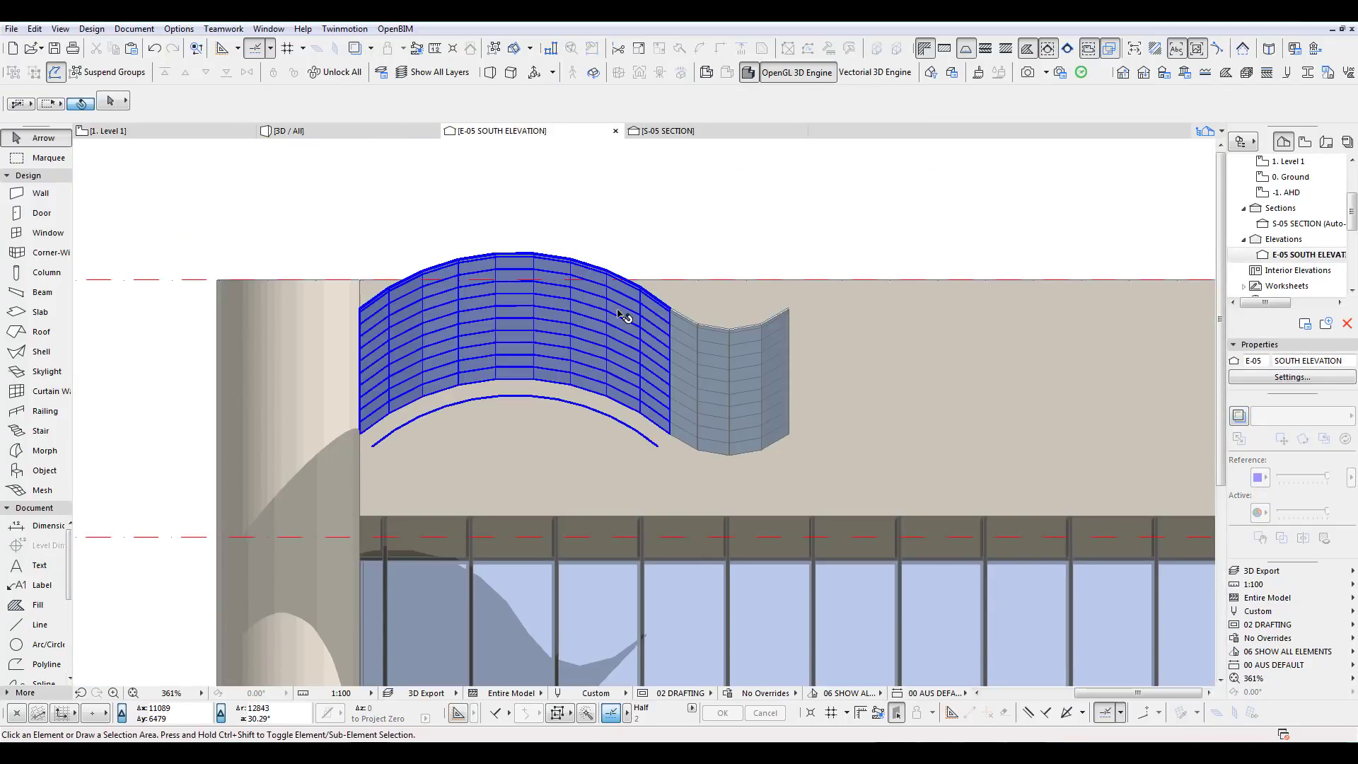
click(621, 312)
shift+click(698, 330)
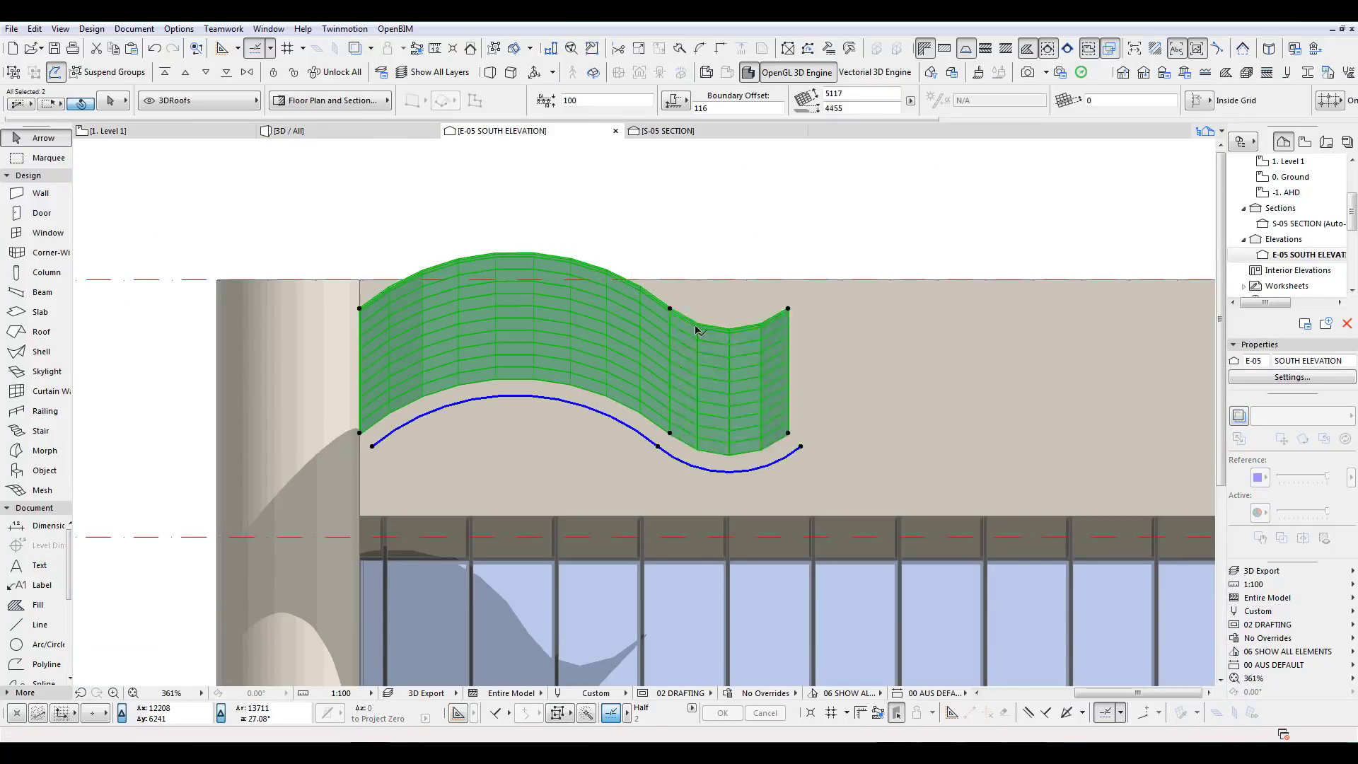
key(ctrl+d)
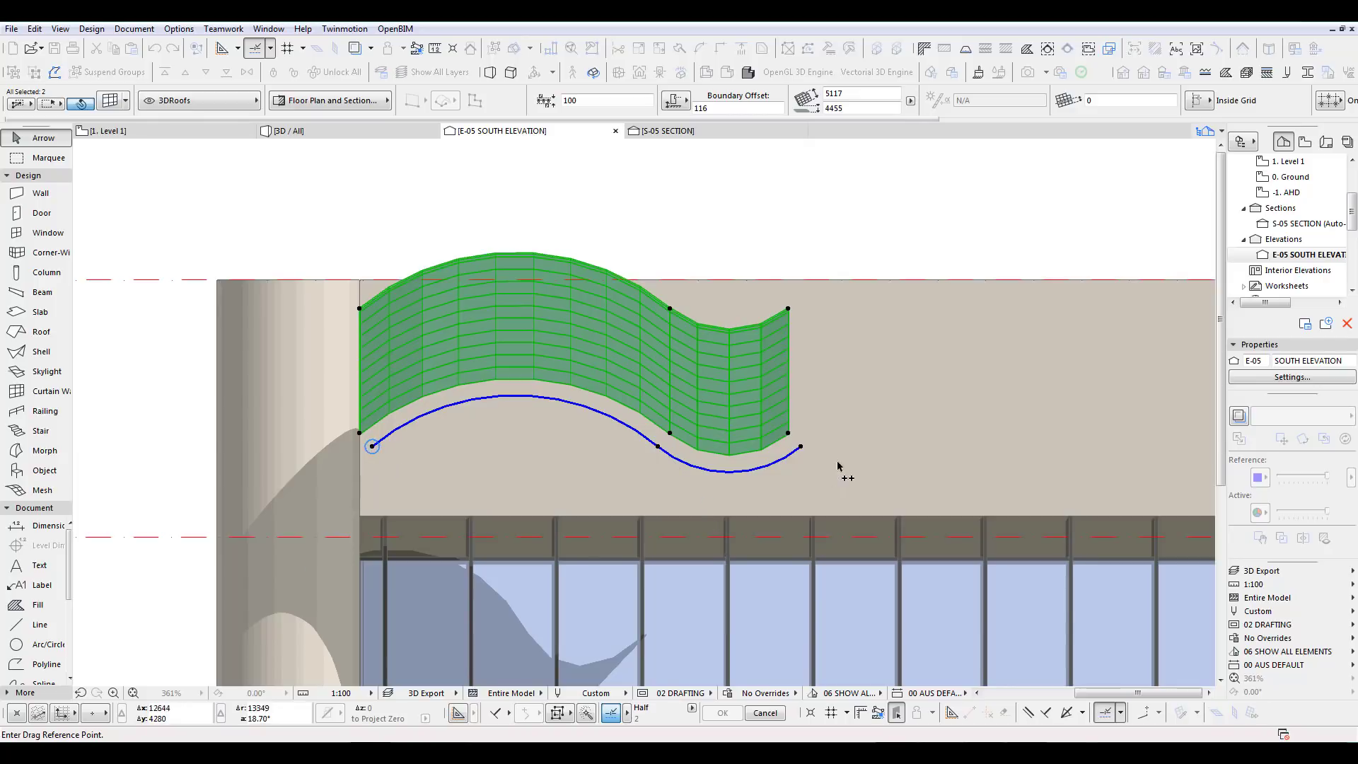
click(372, 447)
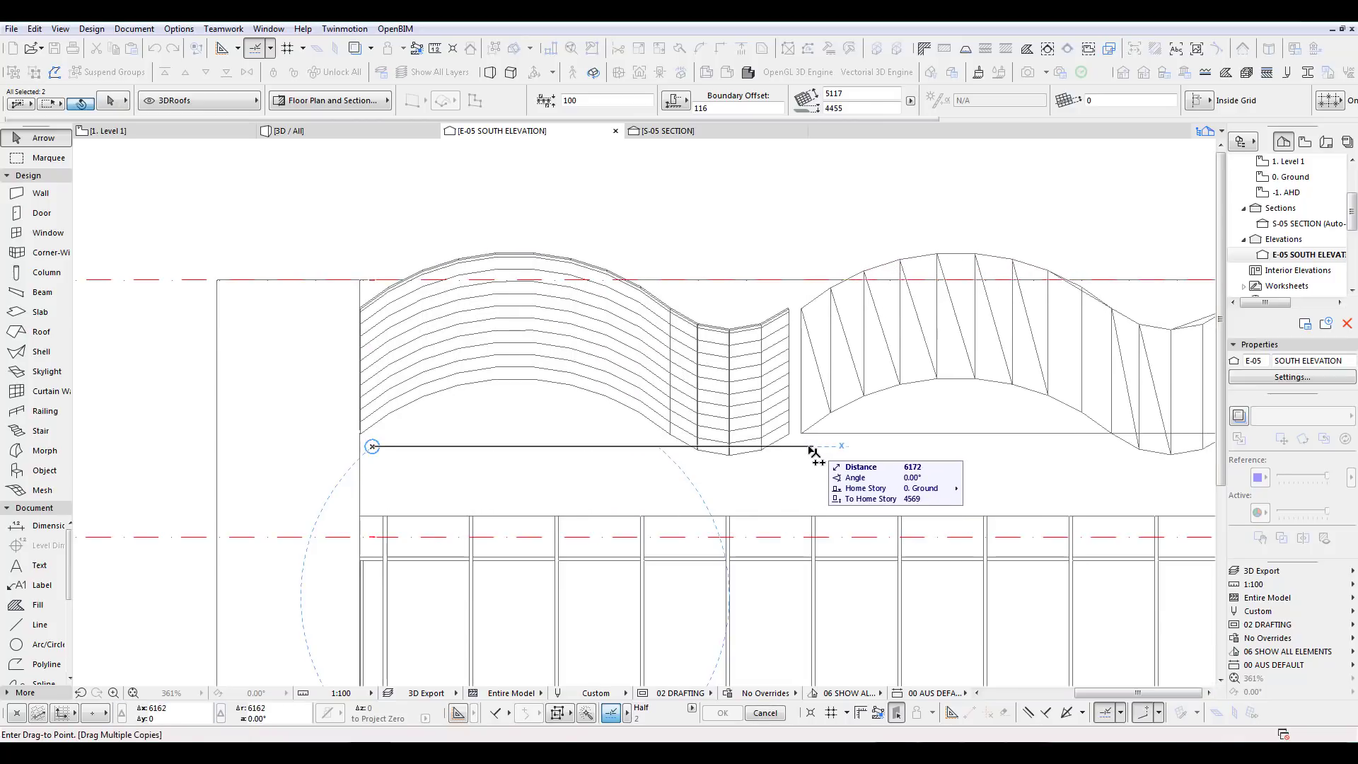
text(6000)
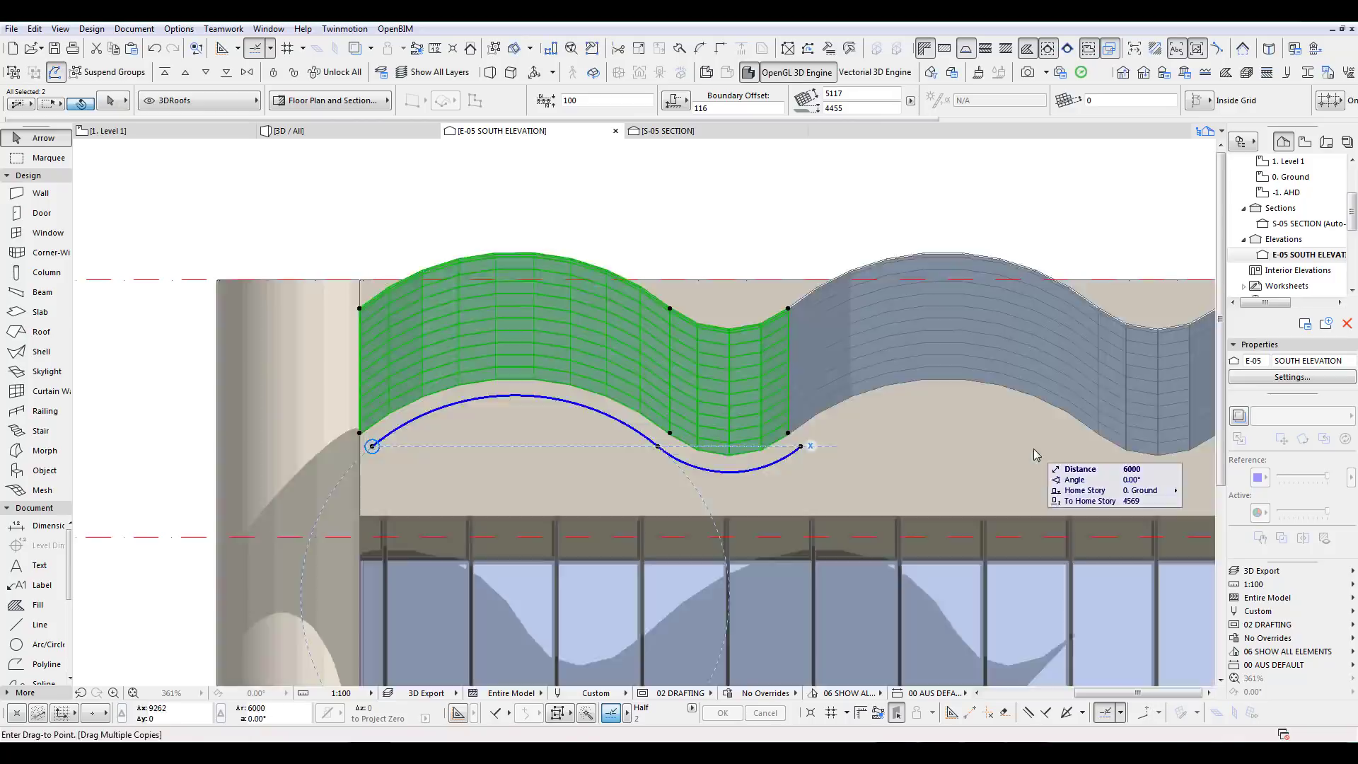
middle_drag(1071, 443, 406, 440)
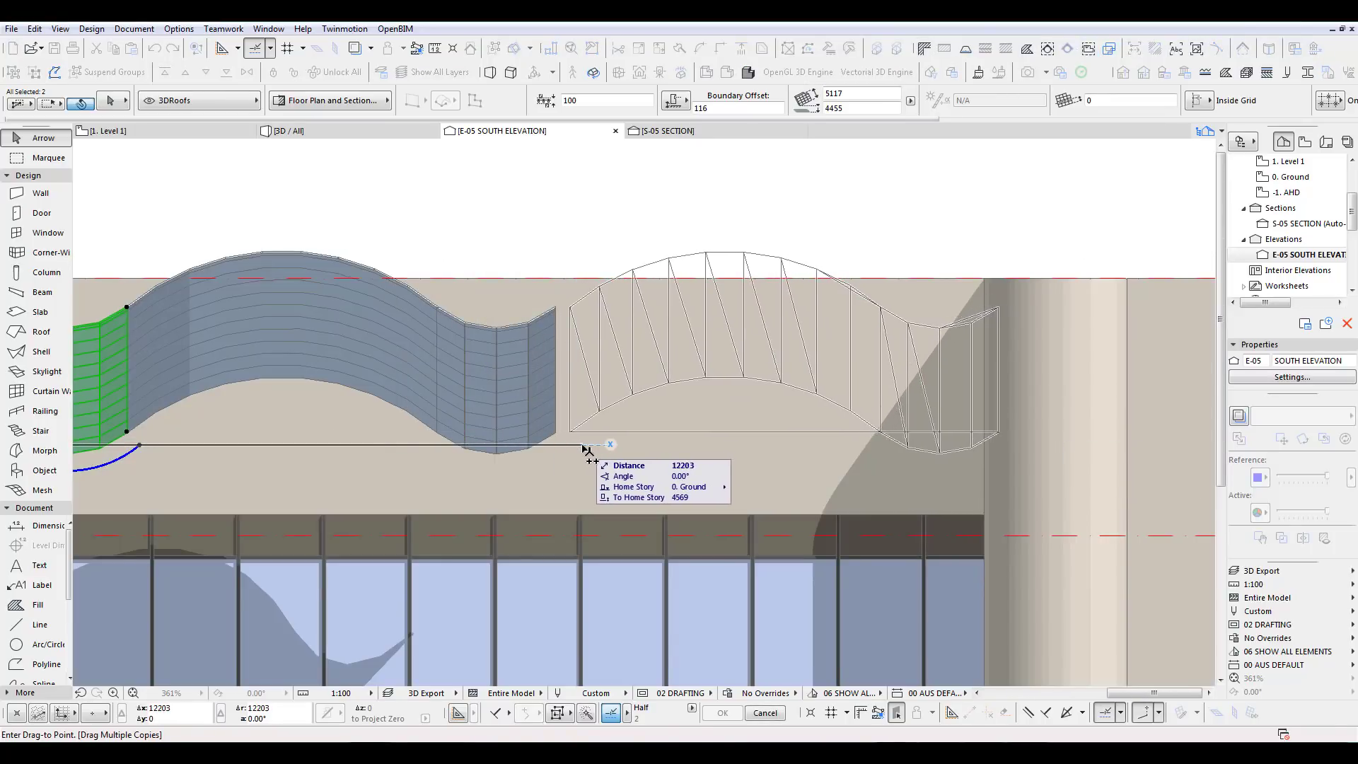
click(570, 448)
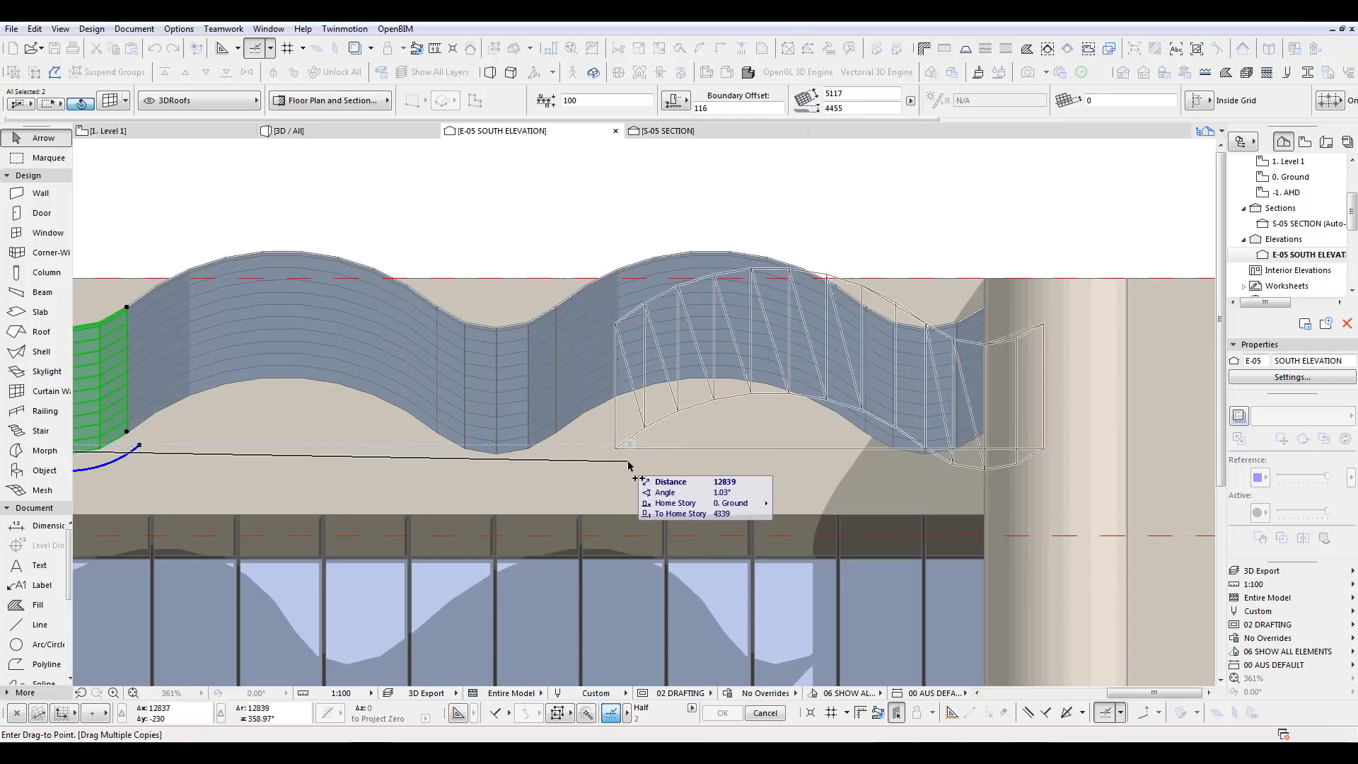
key(Escape)
scroll(614, 465, down, 5)
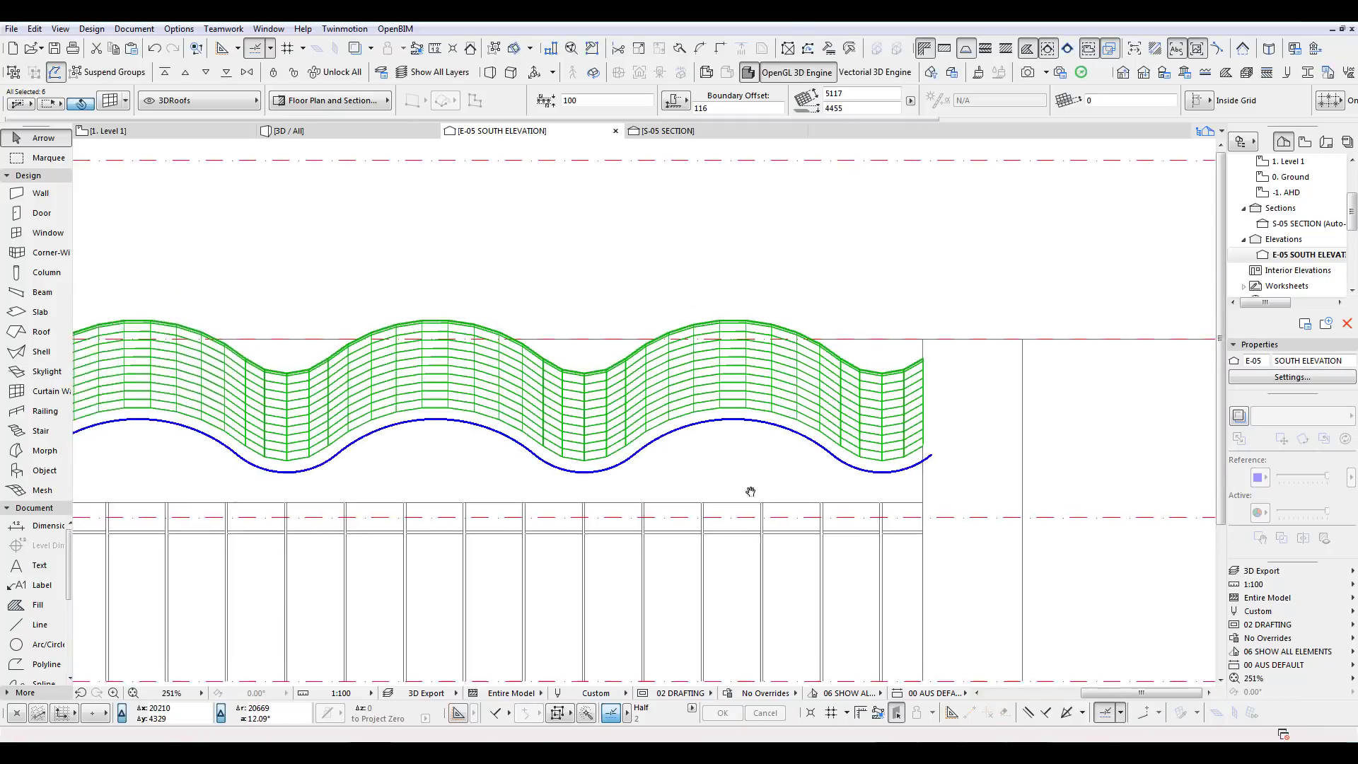
click(663, 191)
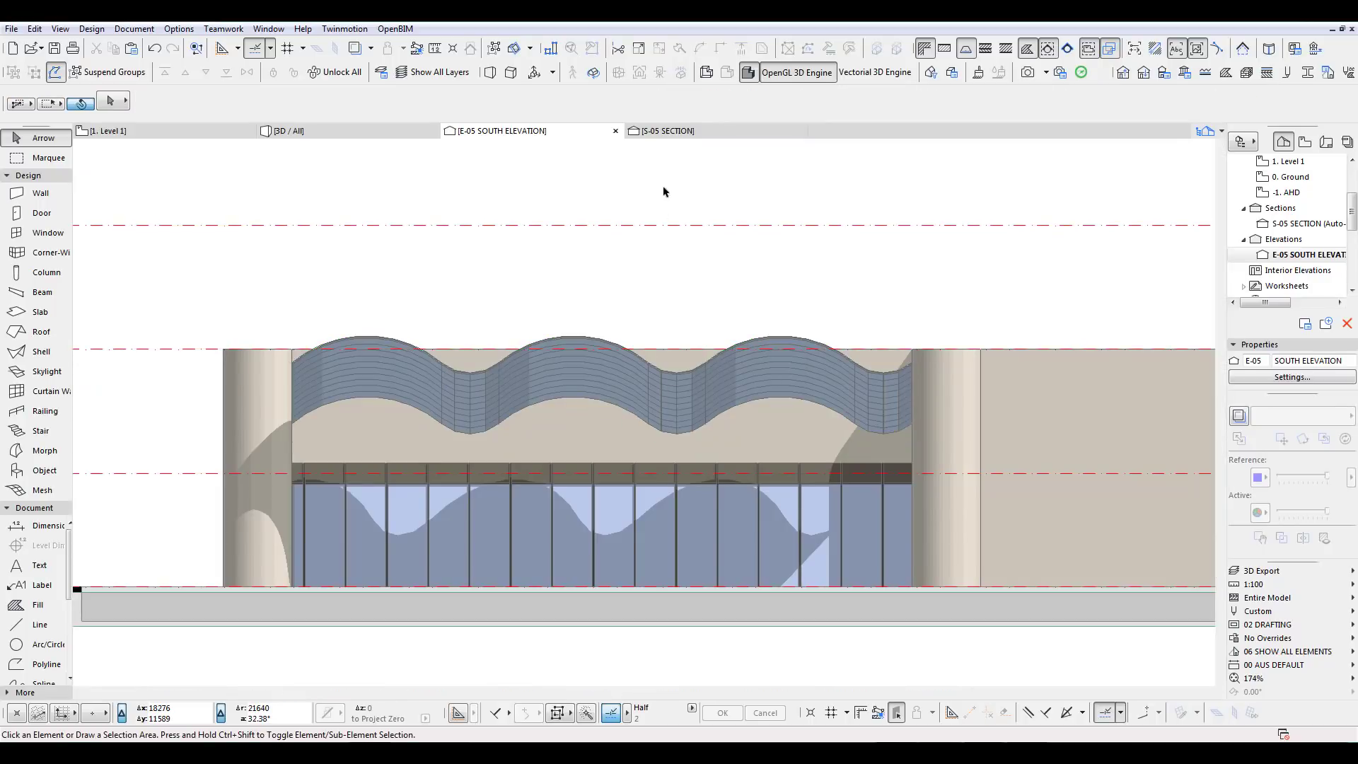
key(F3)
mouse_move(583, 388)
mouse_down()
mouse_move(531, 443)
mouse_move(606, 351)
mouse_move(782, 337)
mouse_move(830, 440)
mouse_move(864, 433)
mouse_move(797, 443)
mouse_move(570, 522)
mouse_move(552, 540)
mouse_up()
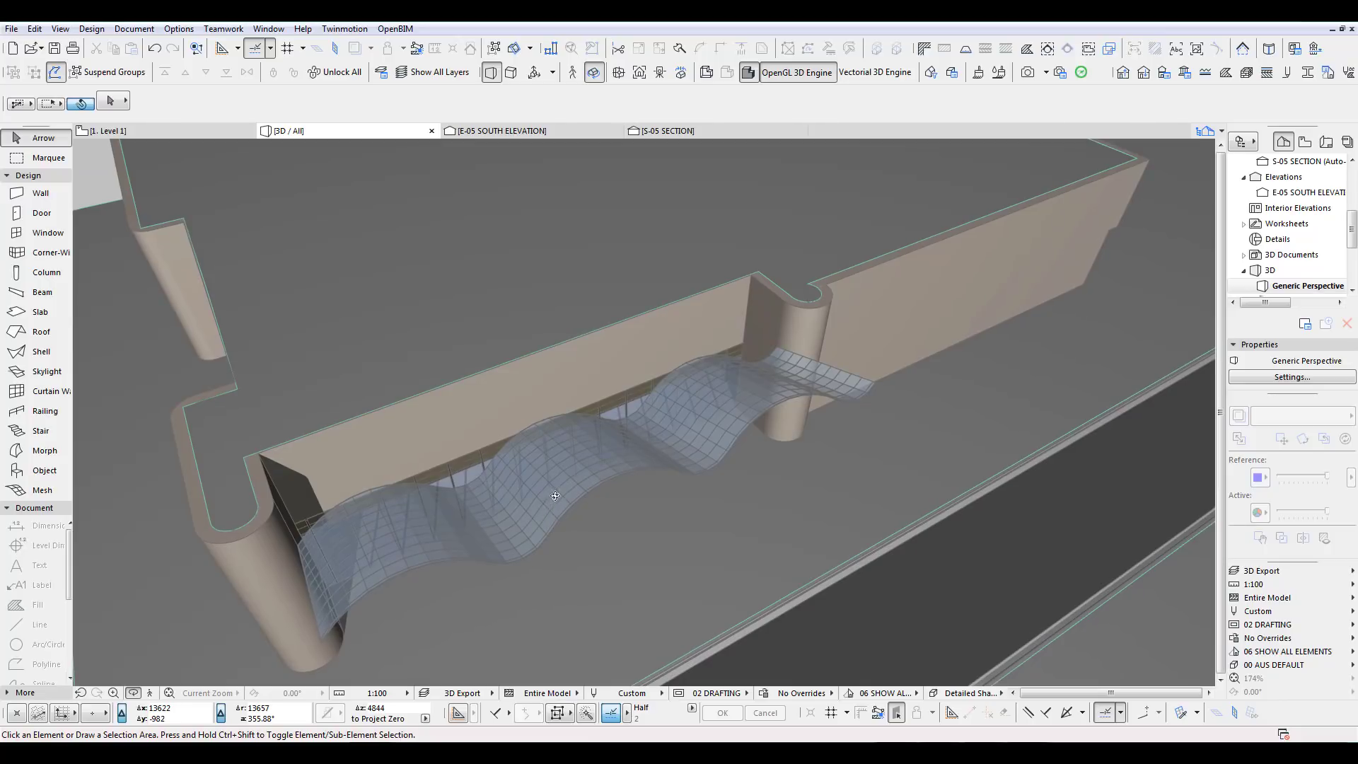
Step: In the Level 1 plan, select all six canopy curtain walls and set their elevation to the 2nd reference level to 6000
key(F2)
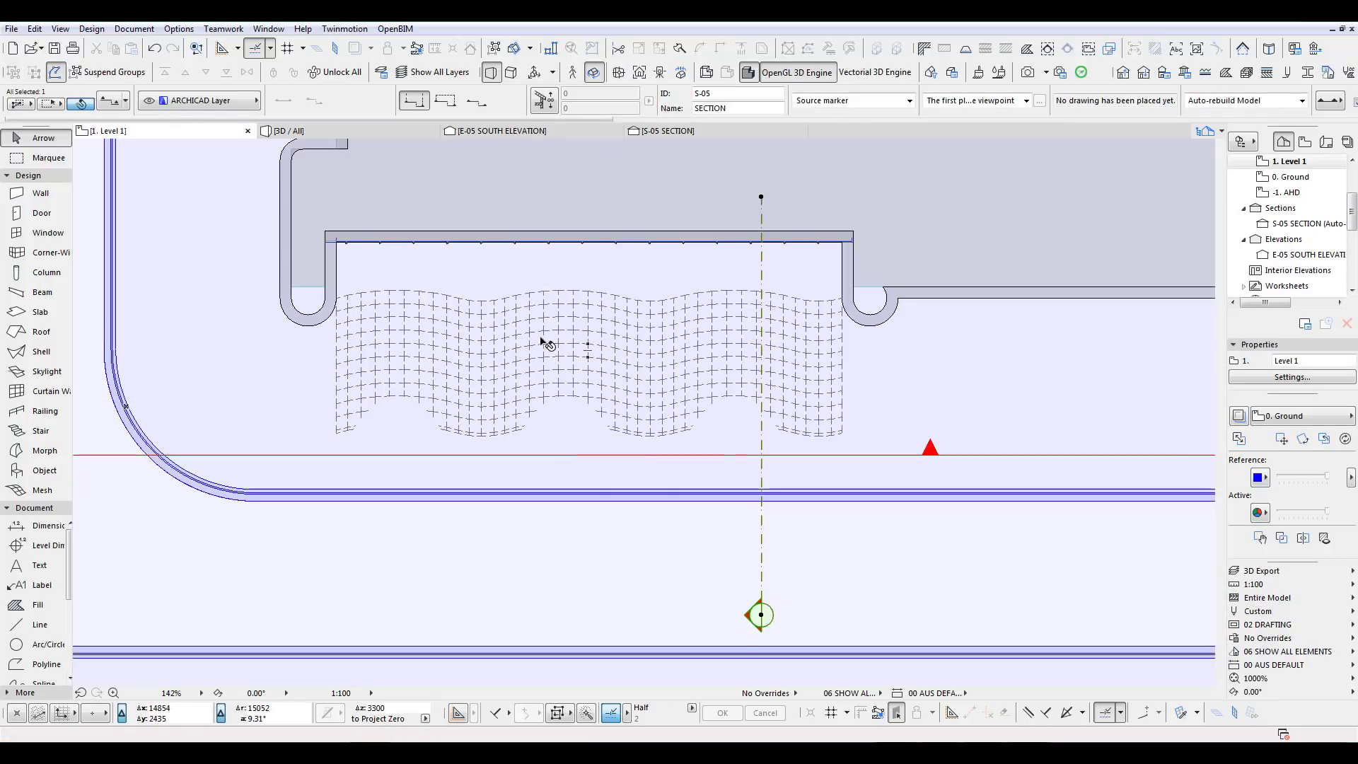
click(402, 293)
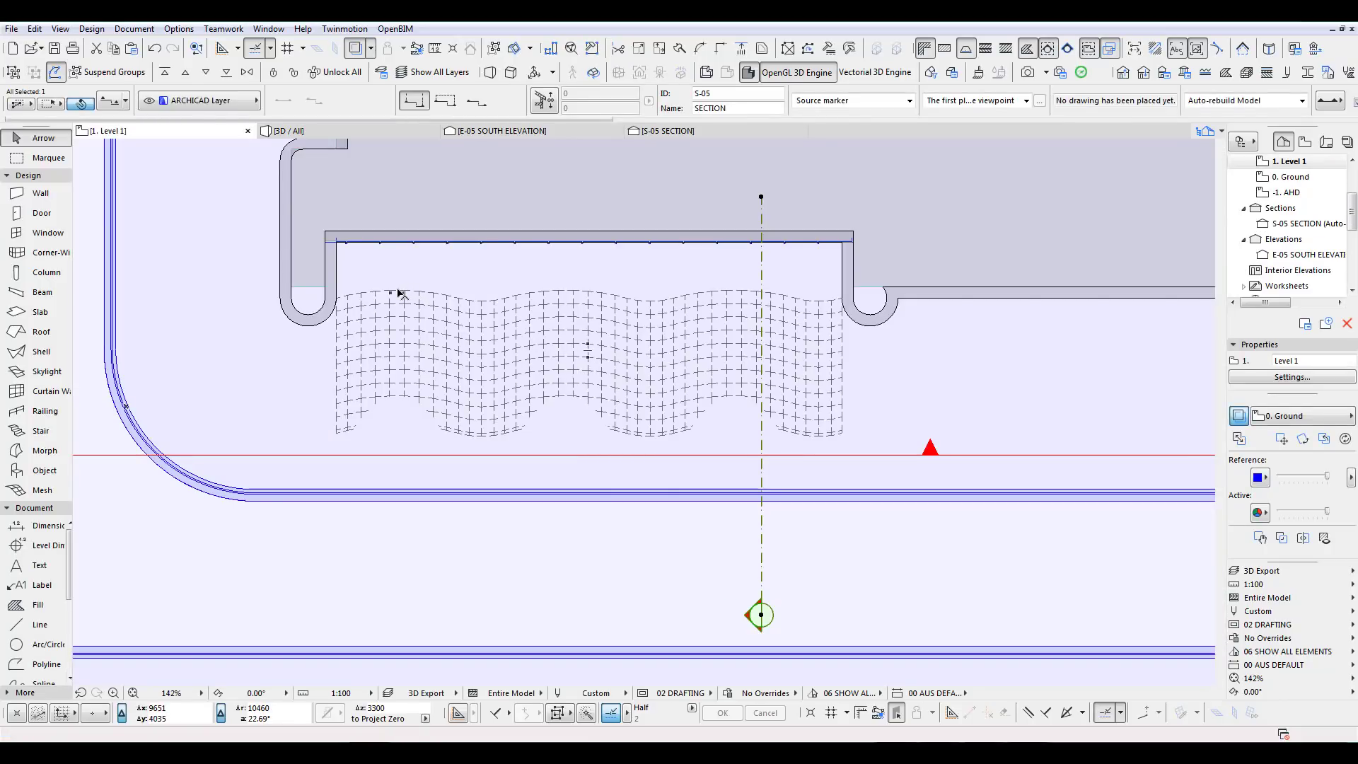
scroll(402, 293, up, 6)
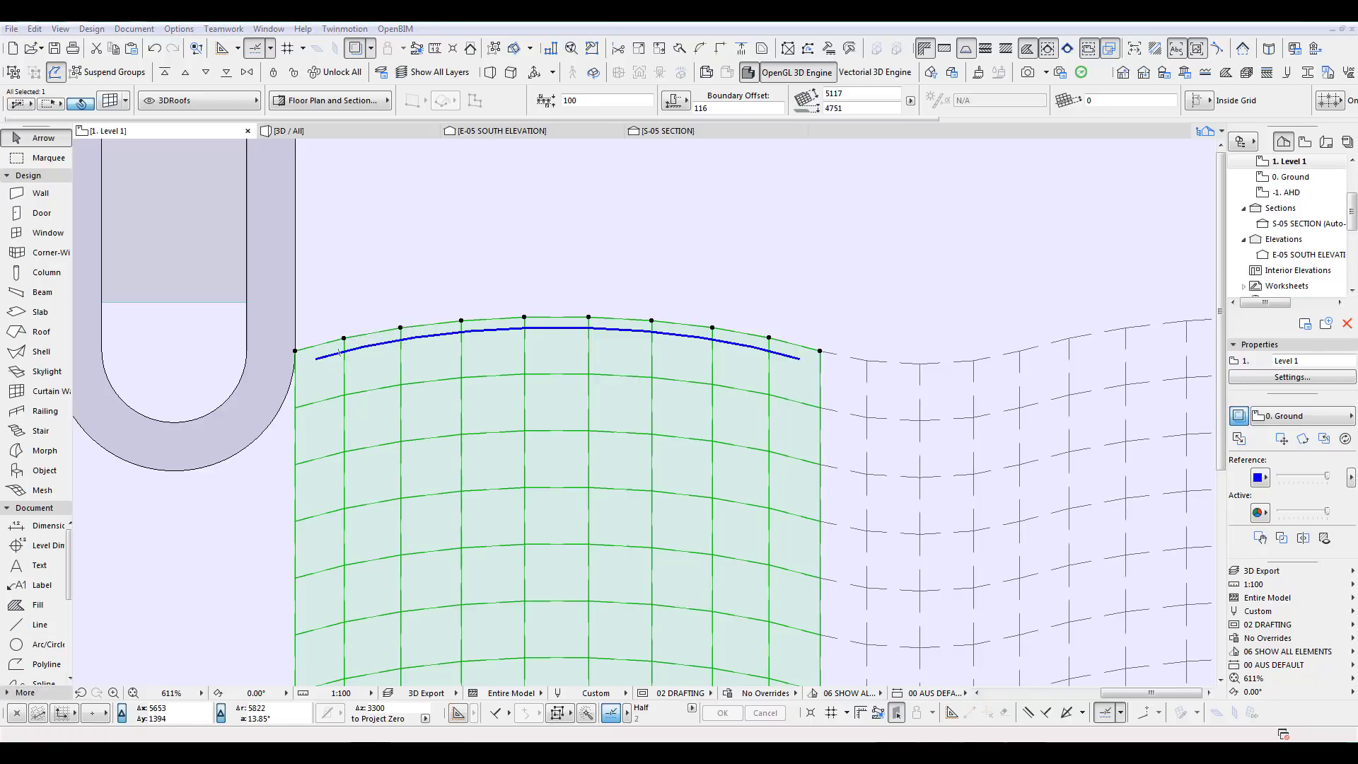
scroll(371, 307, down, 5)
scroll(476, 436, down, 2)
middle_drag(464, 436, 361, 401)
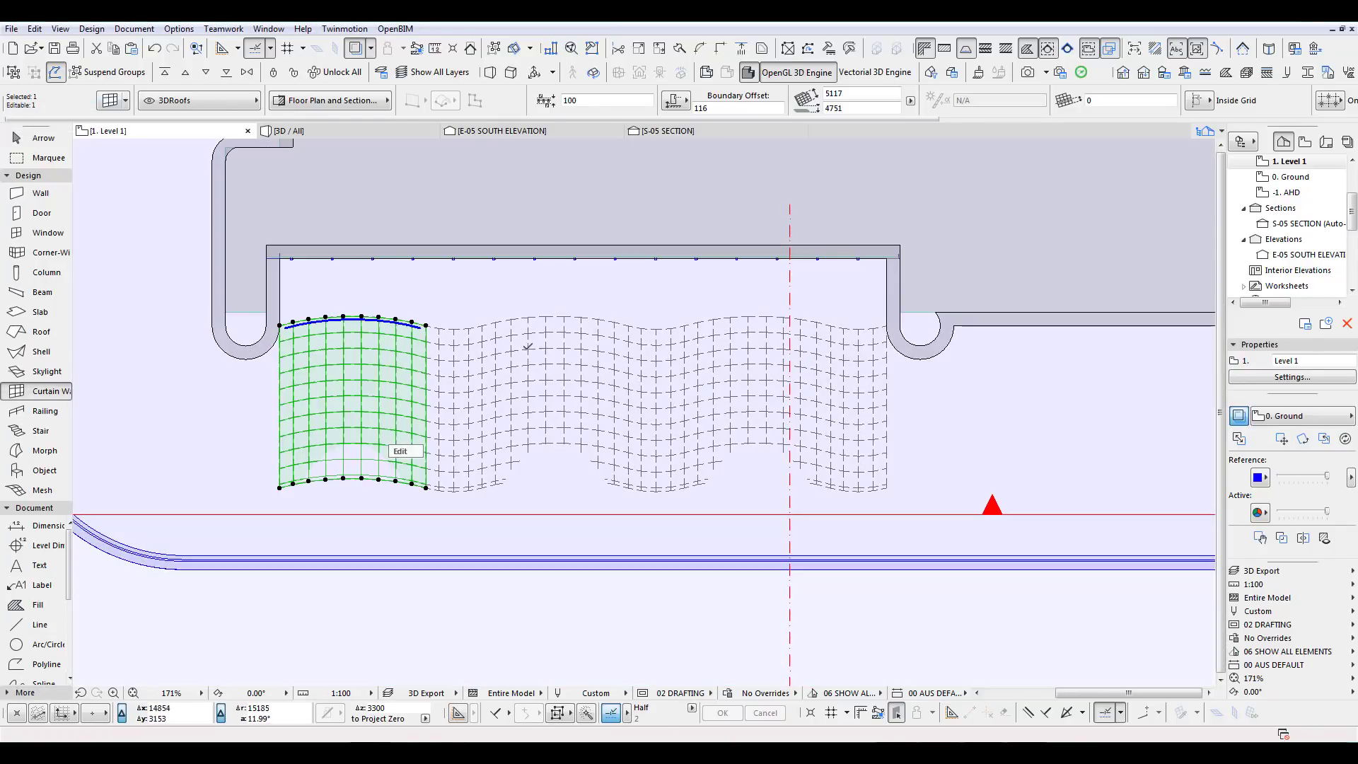
shift+click(478, 328)
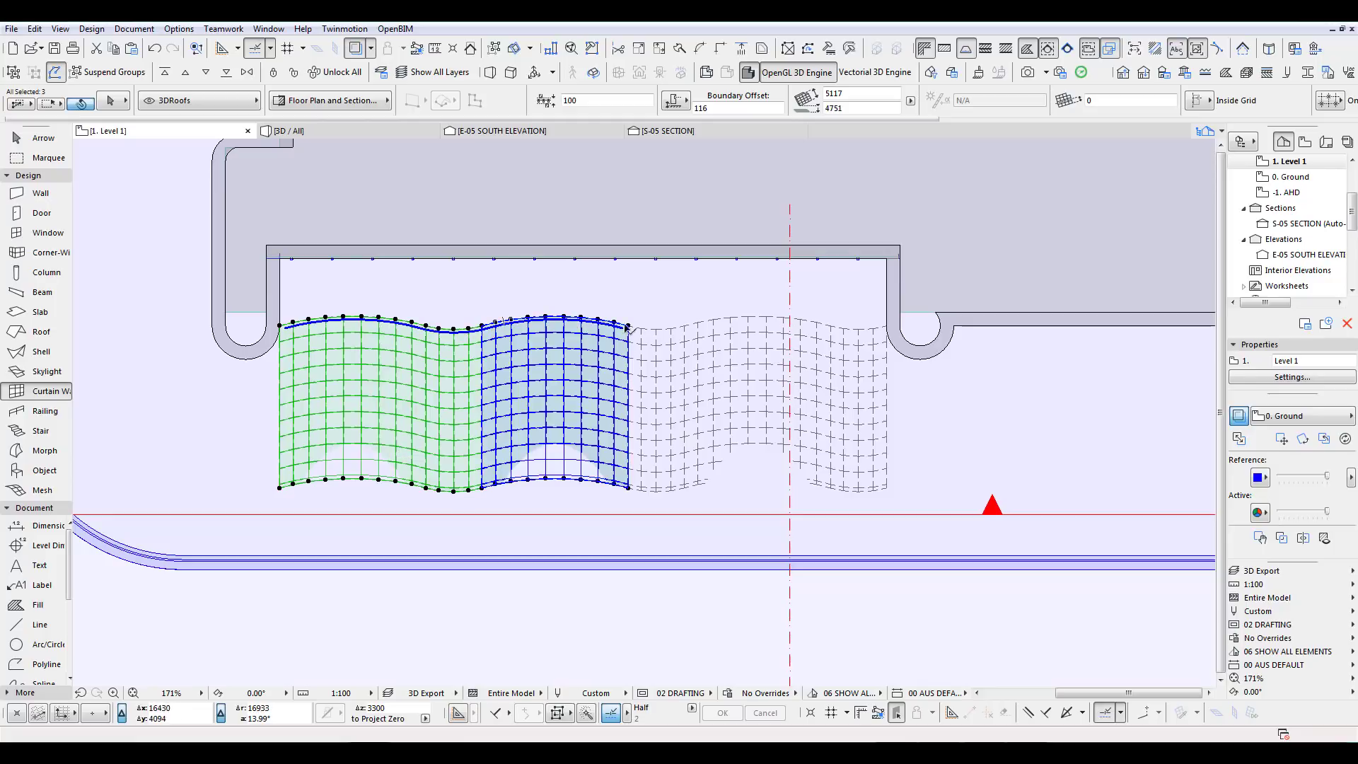
click(591, 328)
click(716, 333)
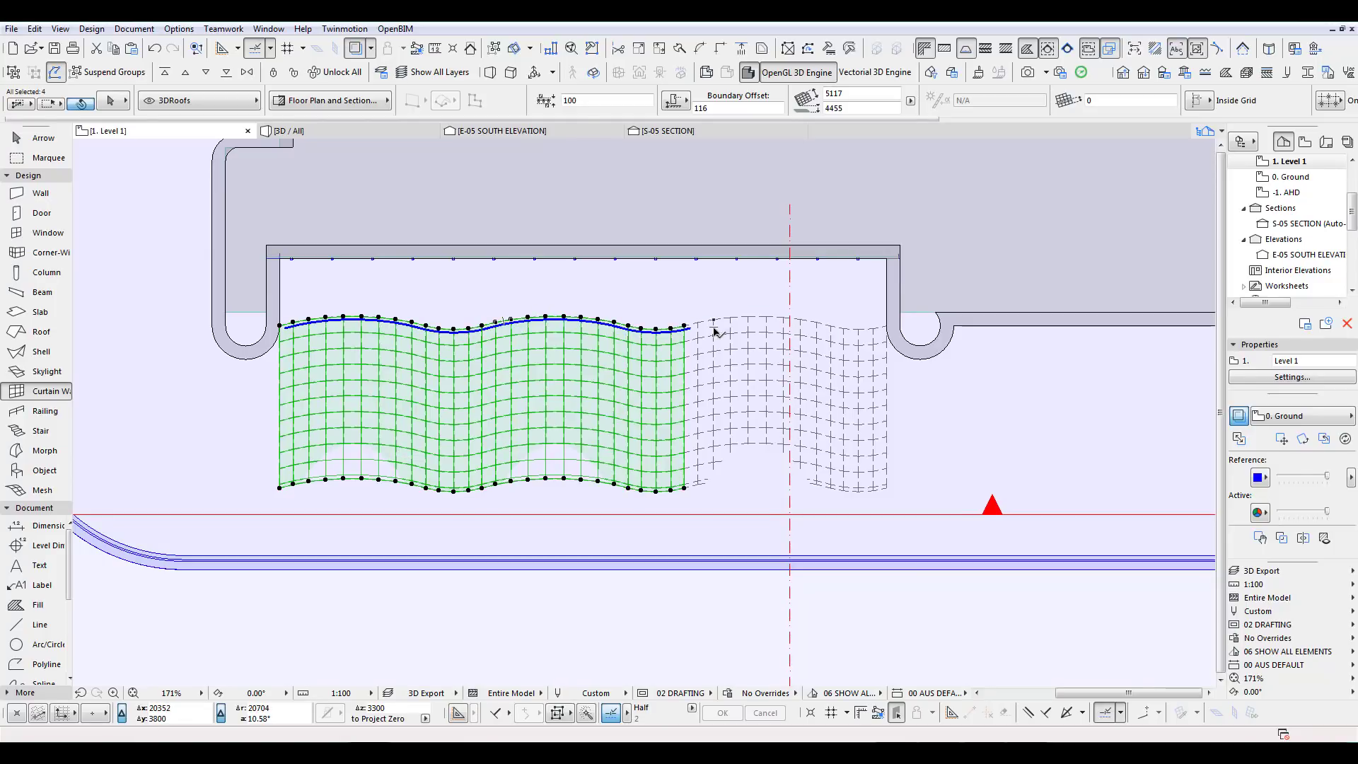
click(834, 330)
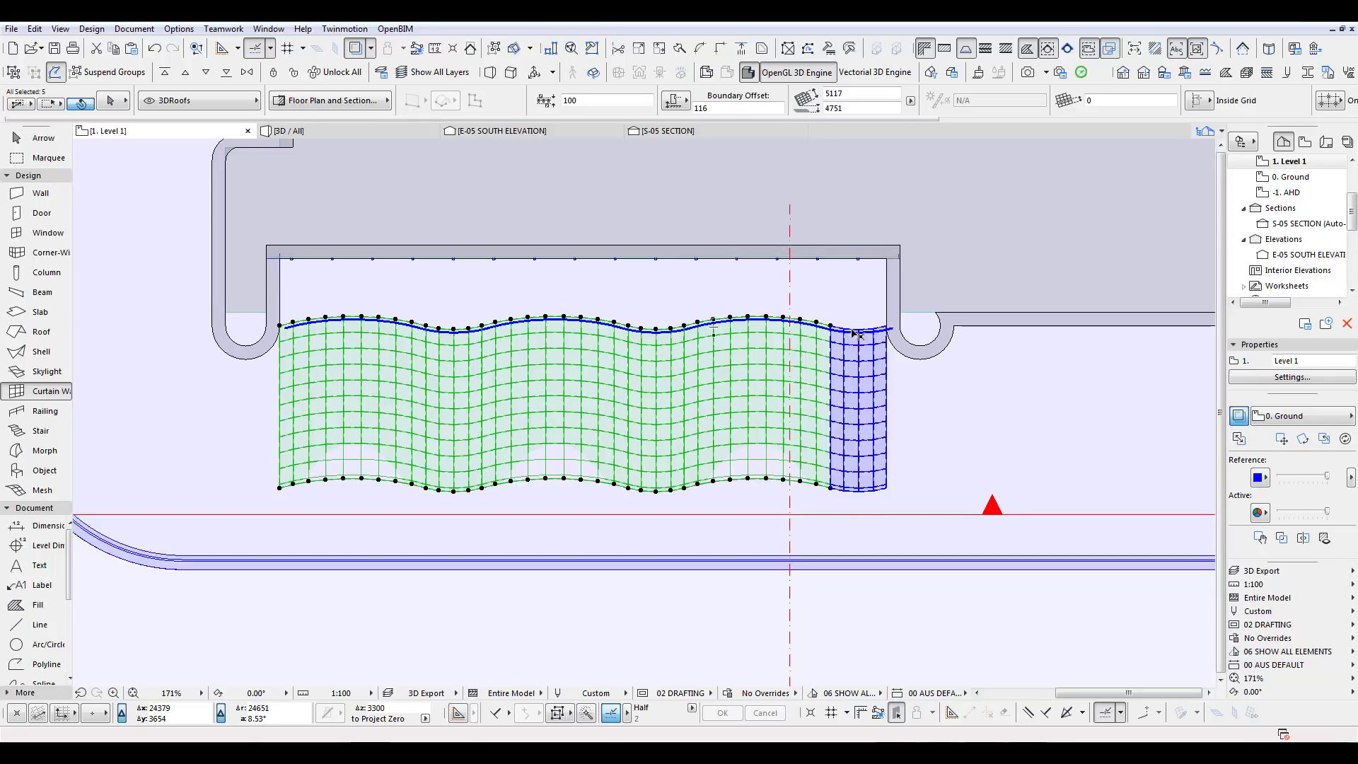
click(856, 331)
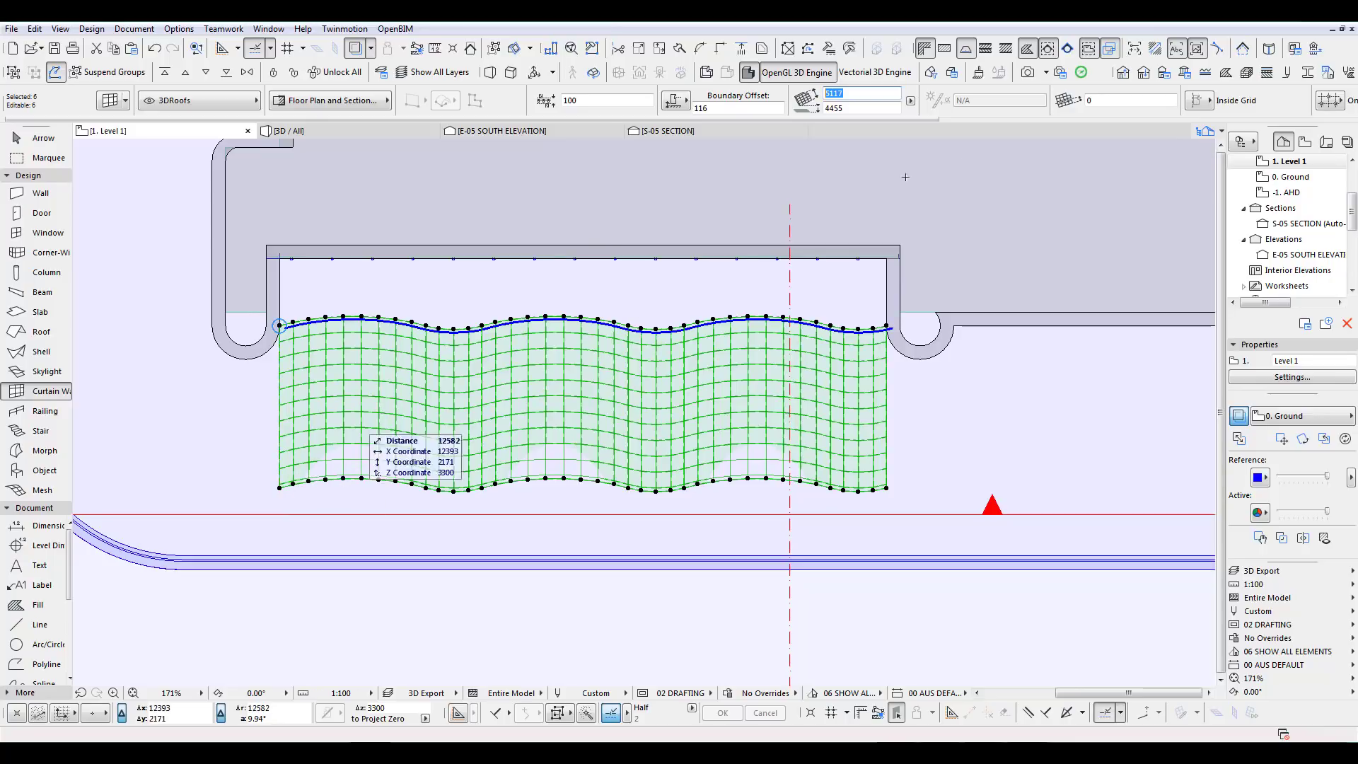
text(6)
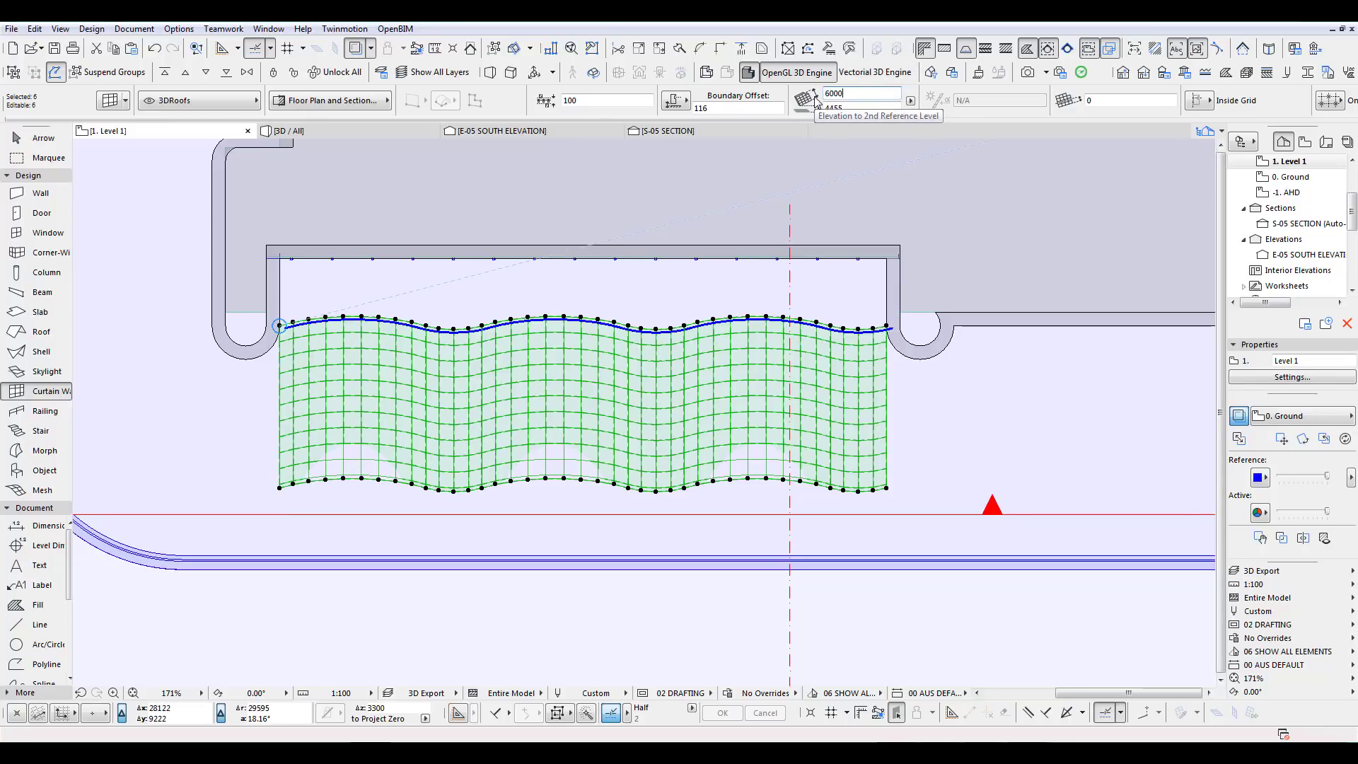
text(000)
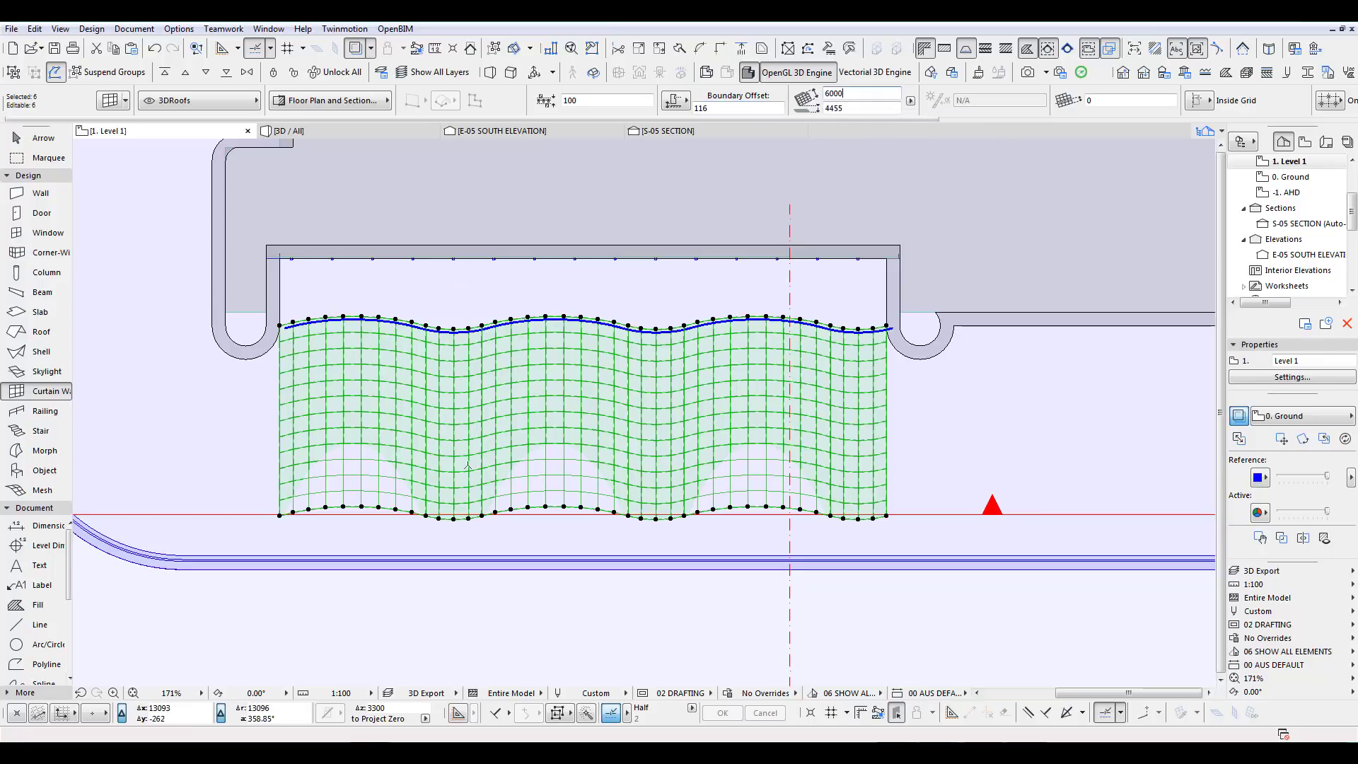
Step: Move the six canopy curtain walls back so their west inner corner meets the storefront's inner corner, and inspect the result in 3D
key(ctrl+d)
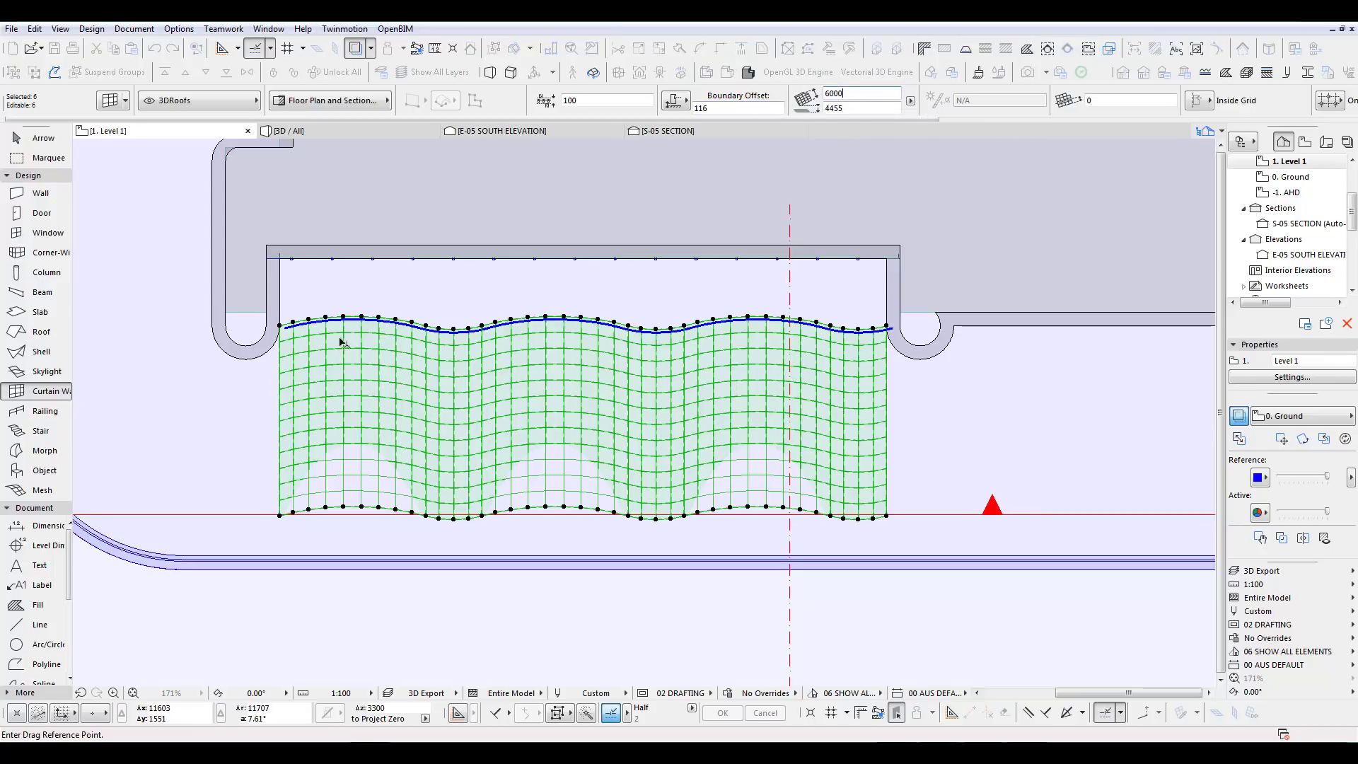
click(281, 327)
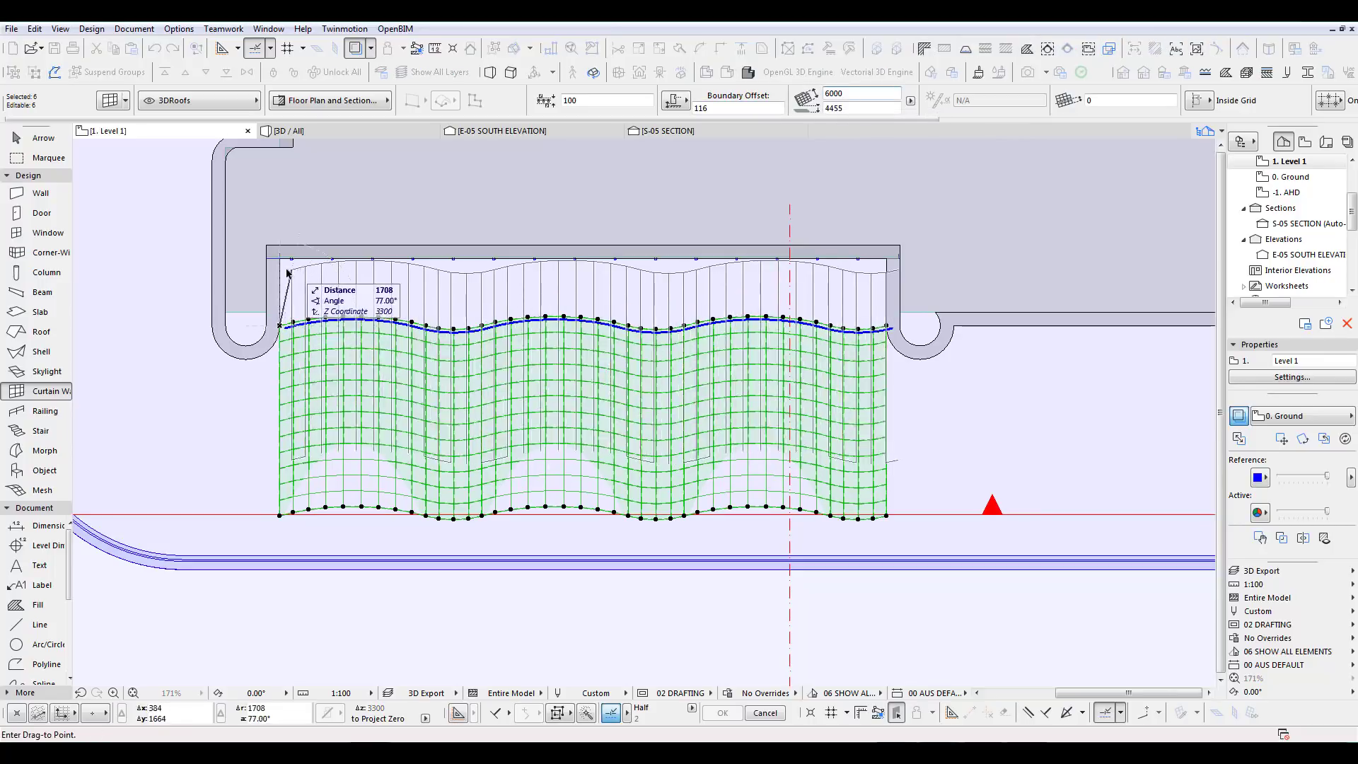
click(282, 260)
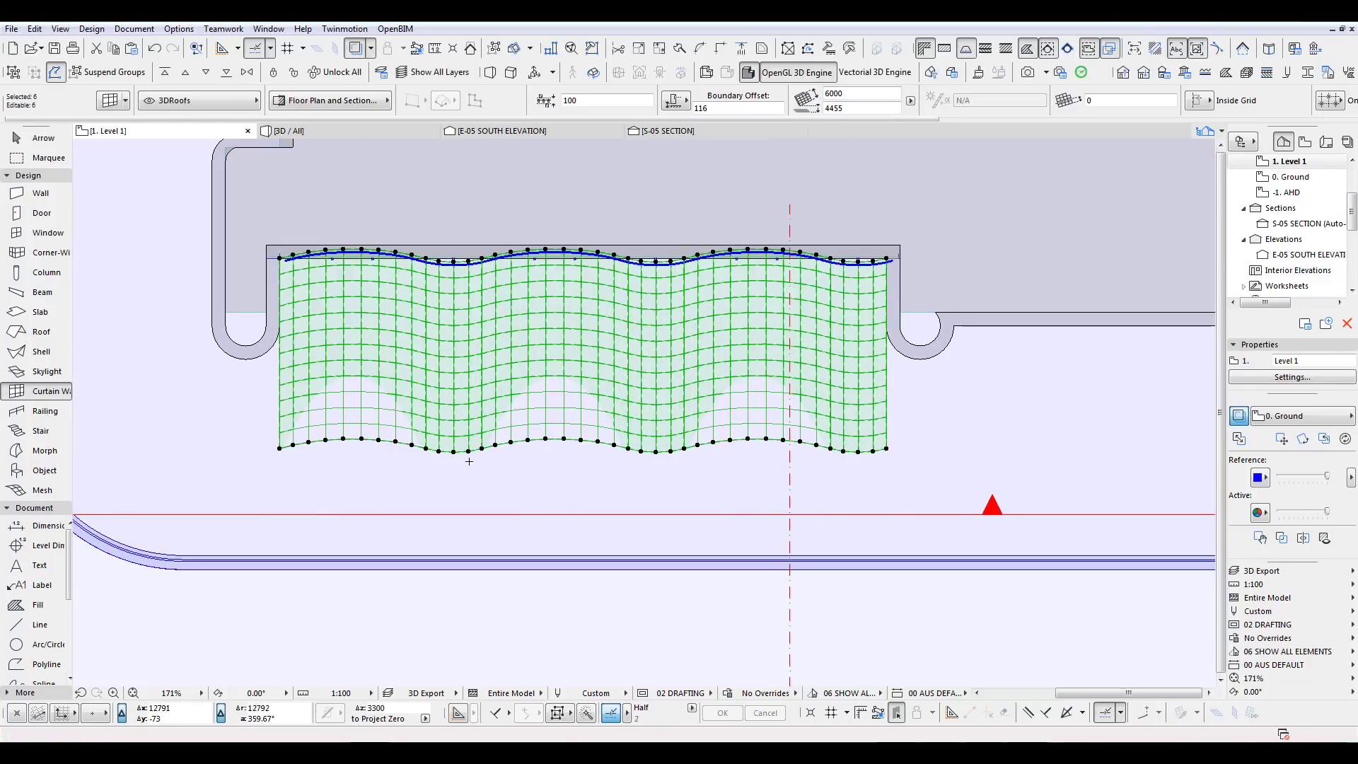
key(Escape)
key(F3)
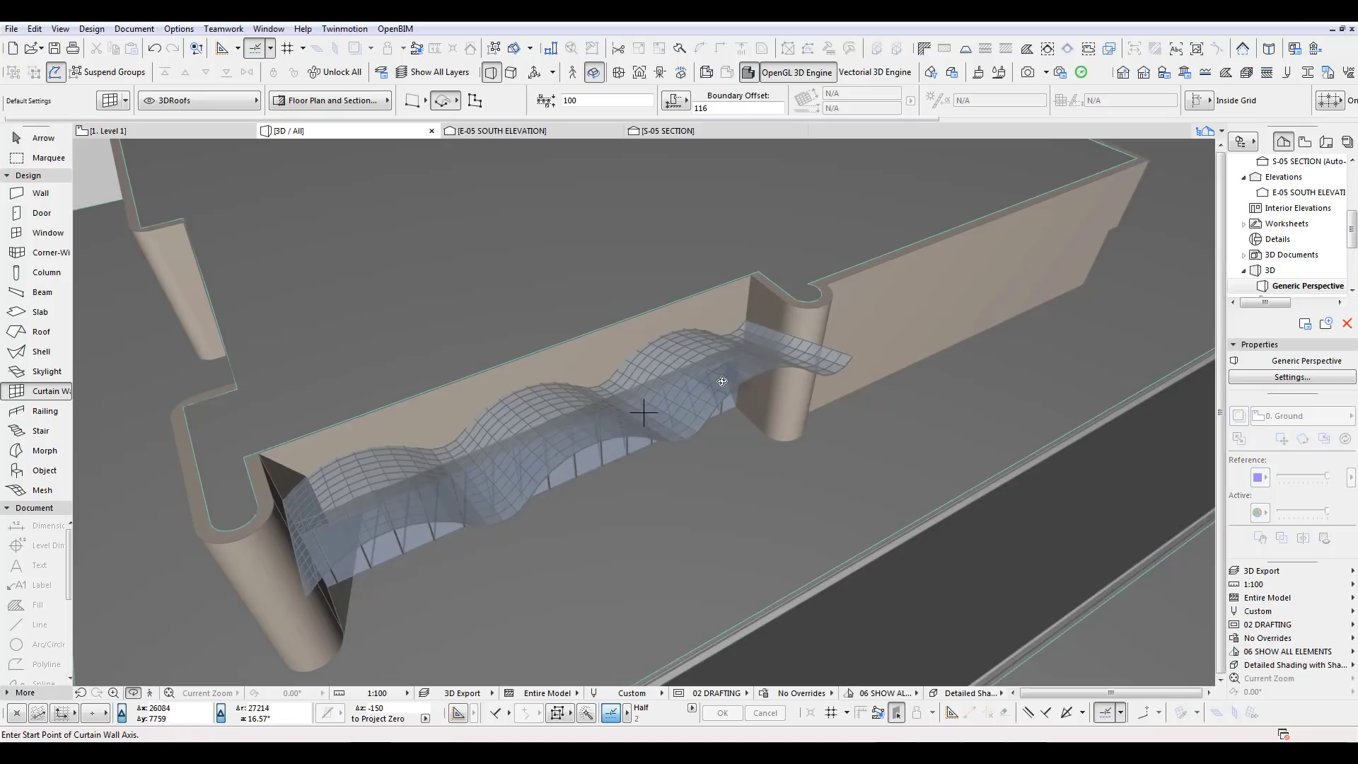
mouse_move(723, 381)
shift+middle_down()
mouse_move(543, 436)
mouse_move(837, 389)
mouse_move(1004, 340)
mouse_move(764, 400)
mouse_move(451, 416)
mouse_move(300, 406)
mouse_move(237, 467)
mouse_move(485, 537)
mouse_move(677, 463)
mouse_move(813, 561)
mouse_move(991, 476)
mouse_move(1036, 470)
mouse_move(779, 522)
shift+middle_up()
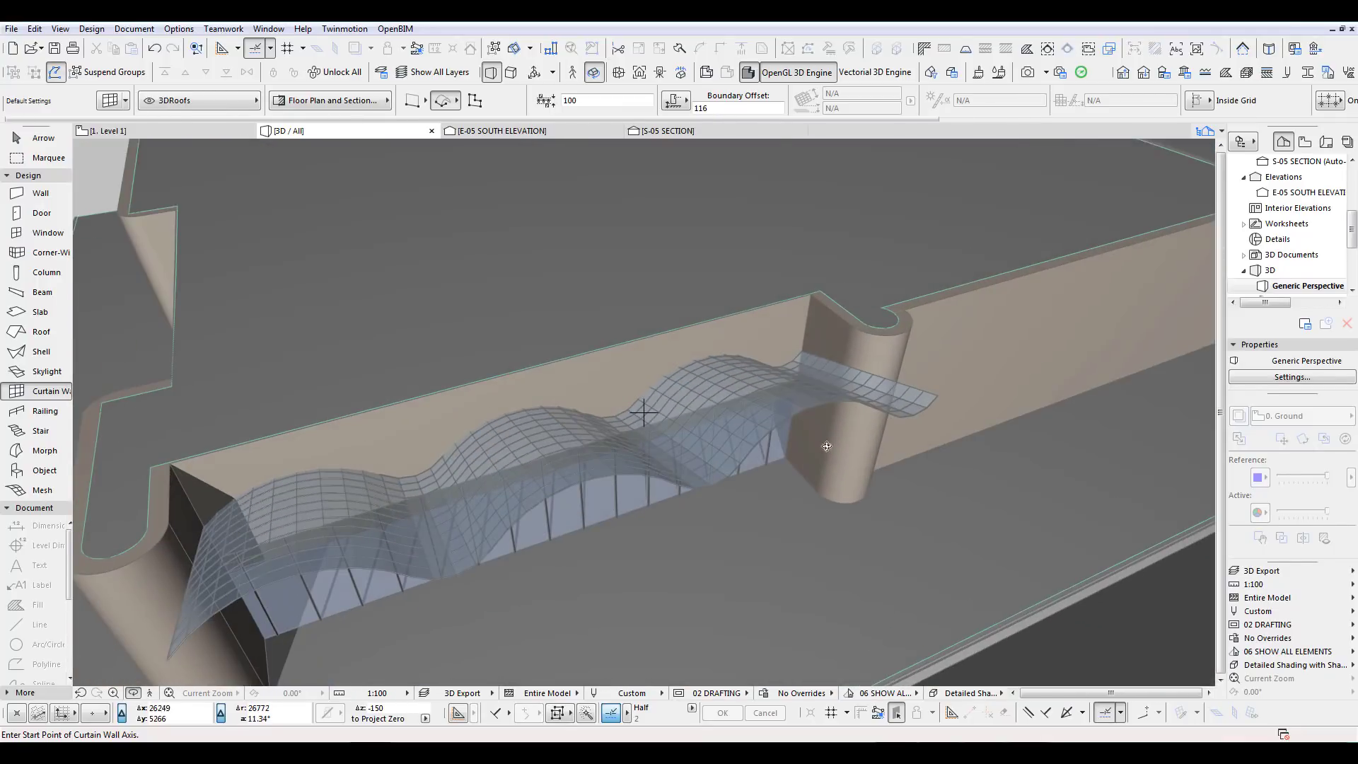
shift+middle_drag(739, 435, 692, 455)
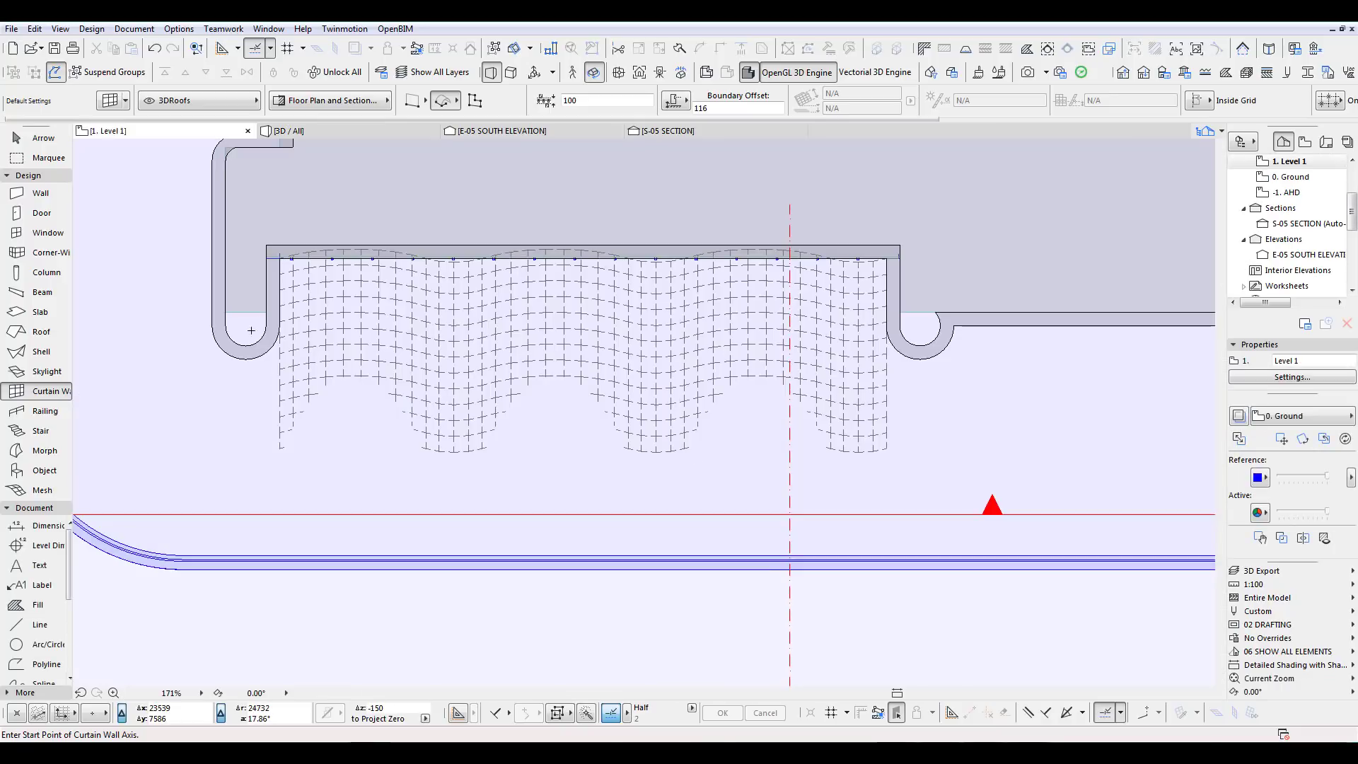
Step: On the ARCHICAD Layer, draw an ellipse about 18000 by 2100 mm spanning the recess between the two rounded piers from the storefront line
scroll(695, 395, down, 5)
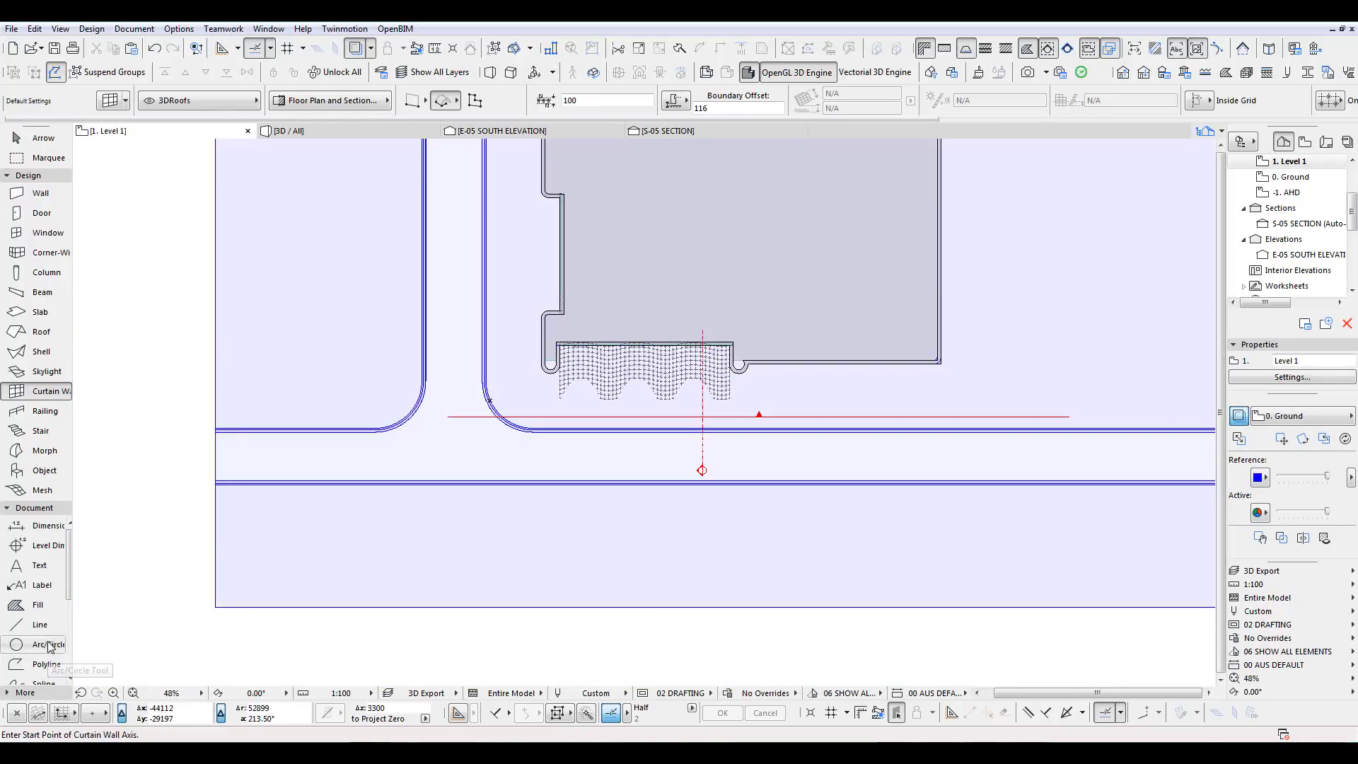
click(45, 647)
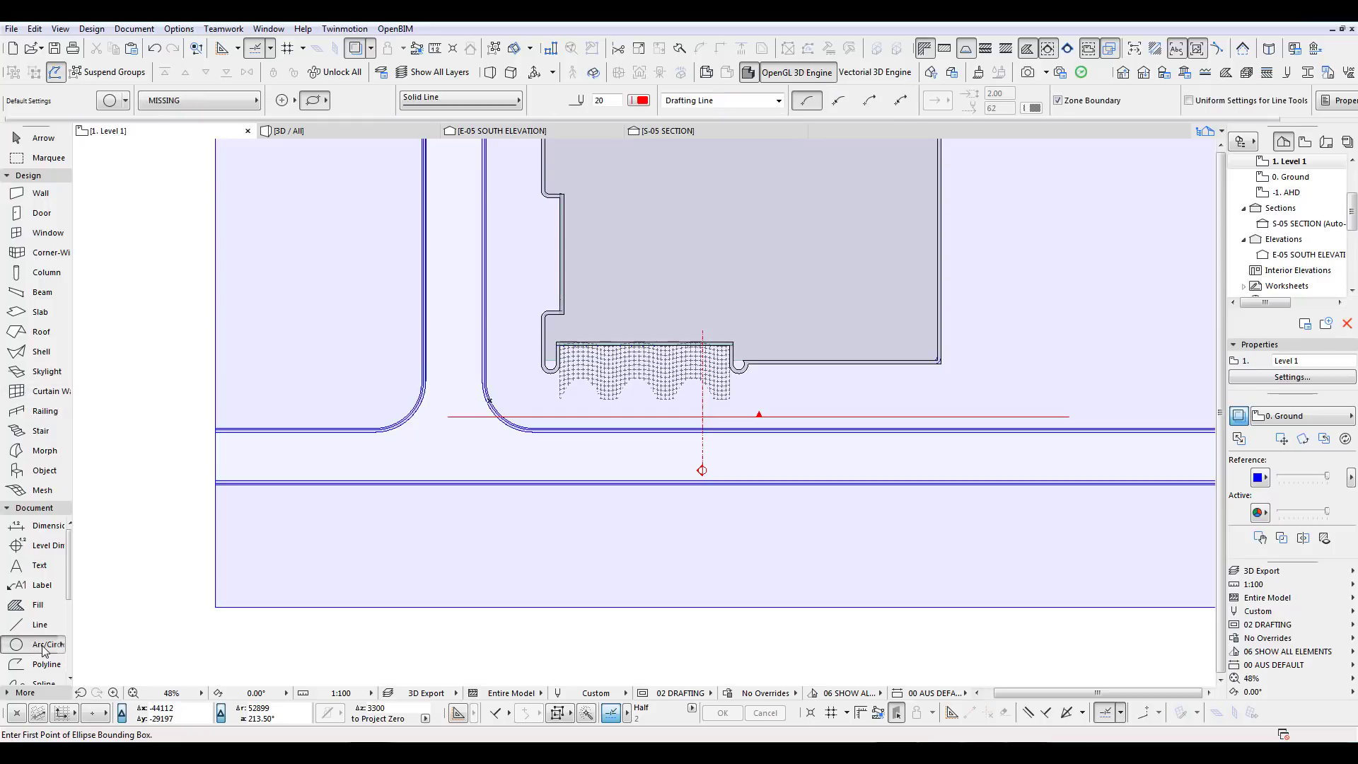
click(309, 104)
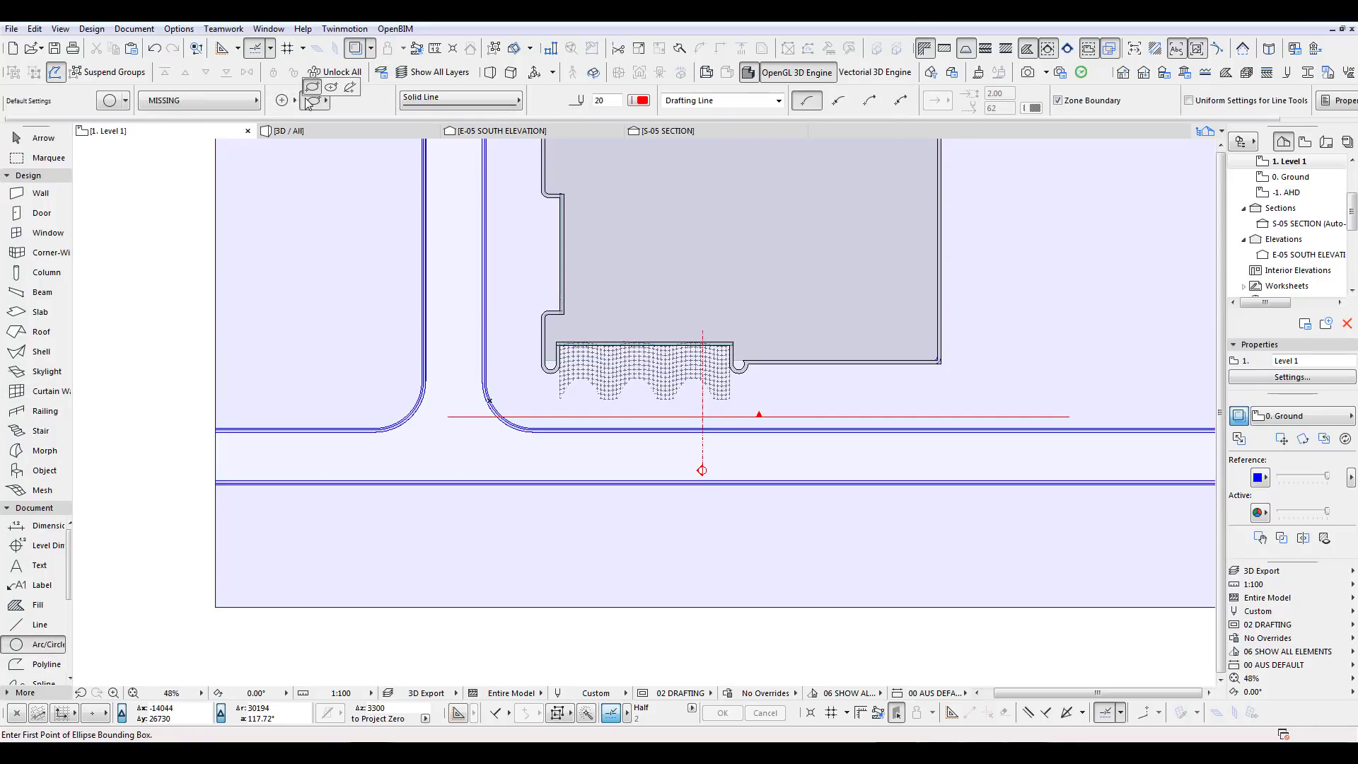
scroll(661, 393, up, 8)
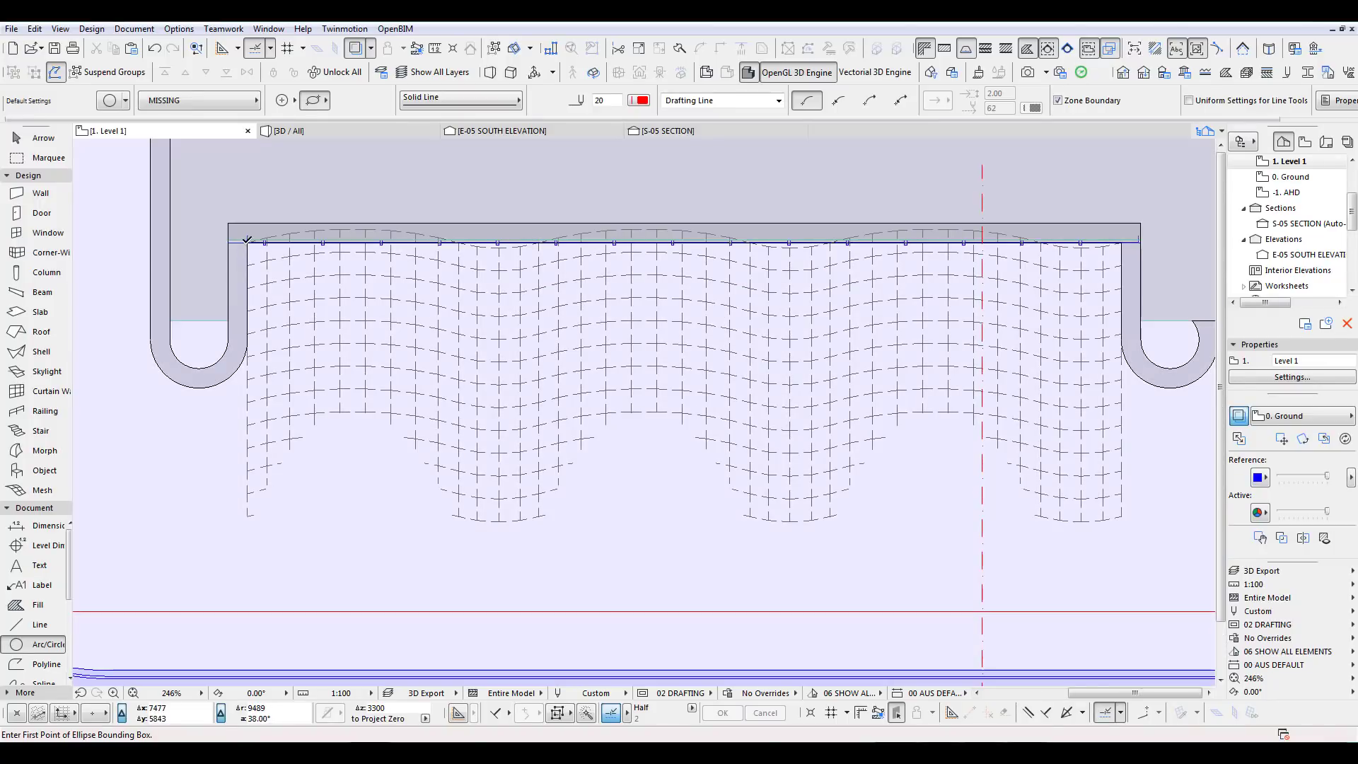
click(247, 239)
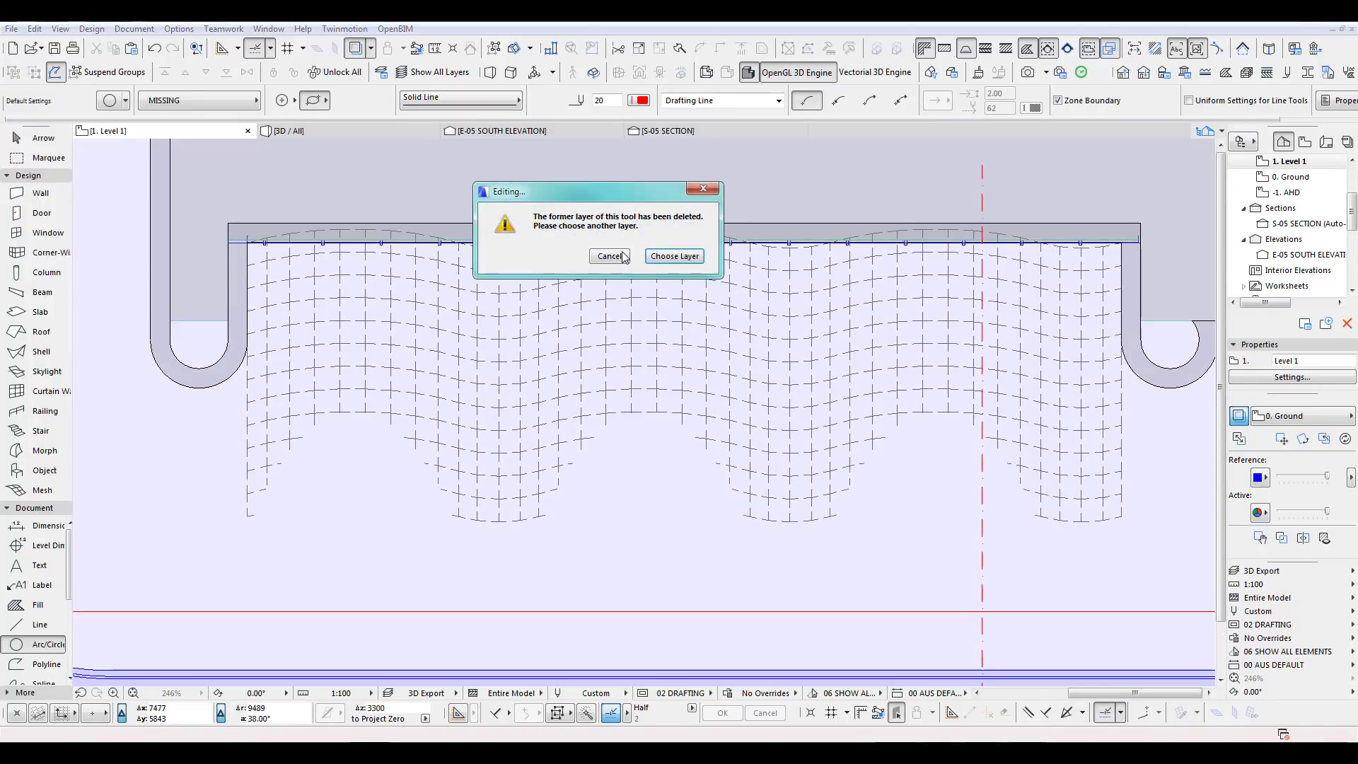
click(622, 254)
click(216, 99)
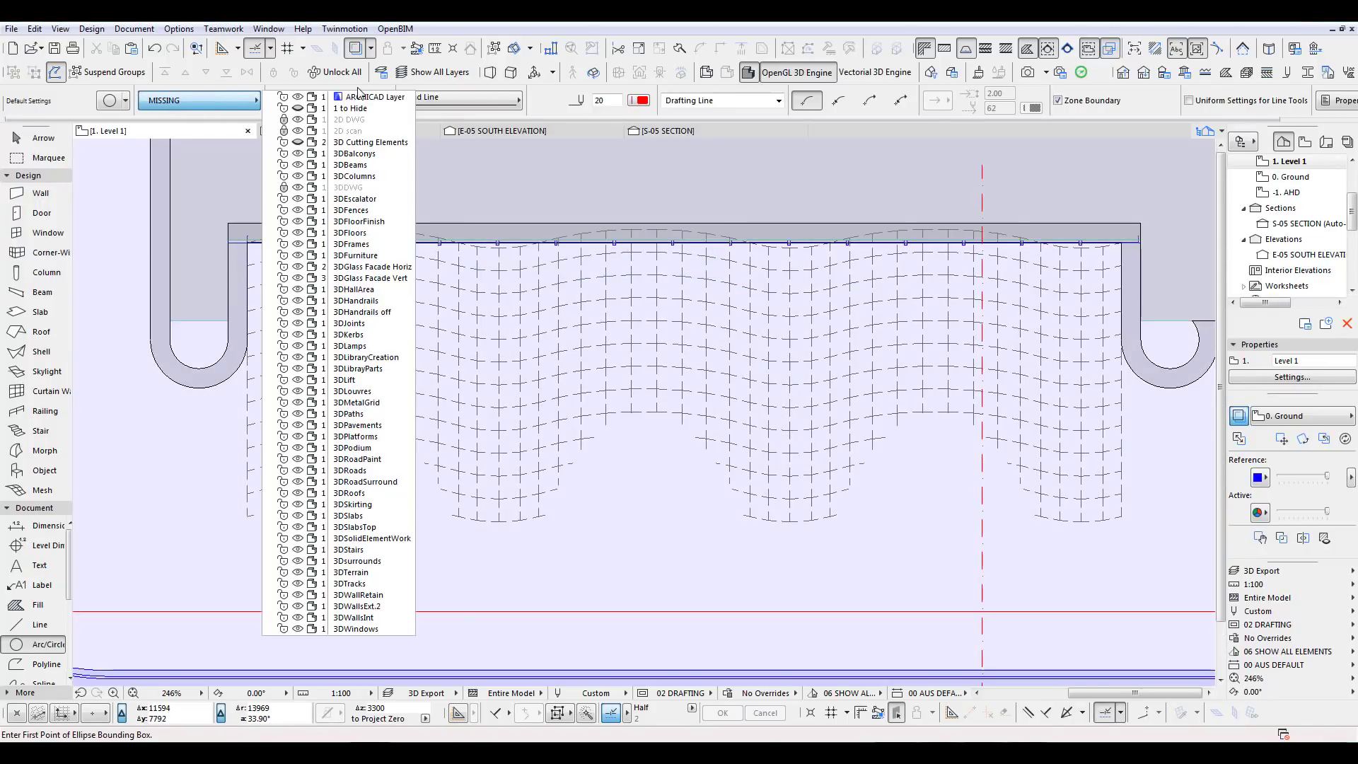
click(356, 90)
click(241, 100)
click(349, 101)
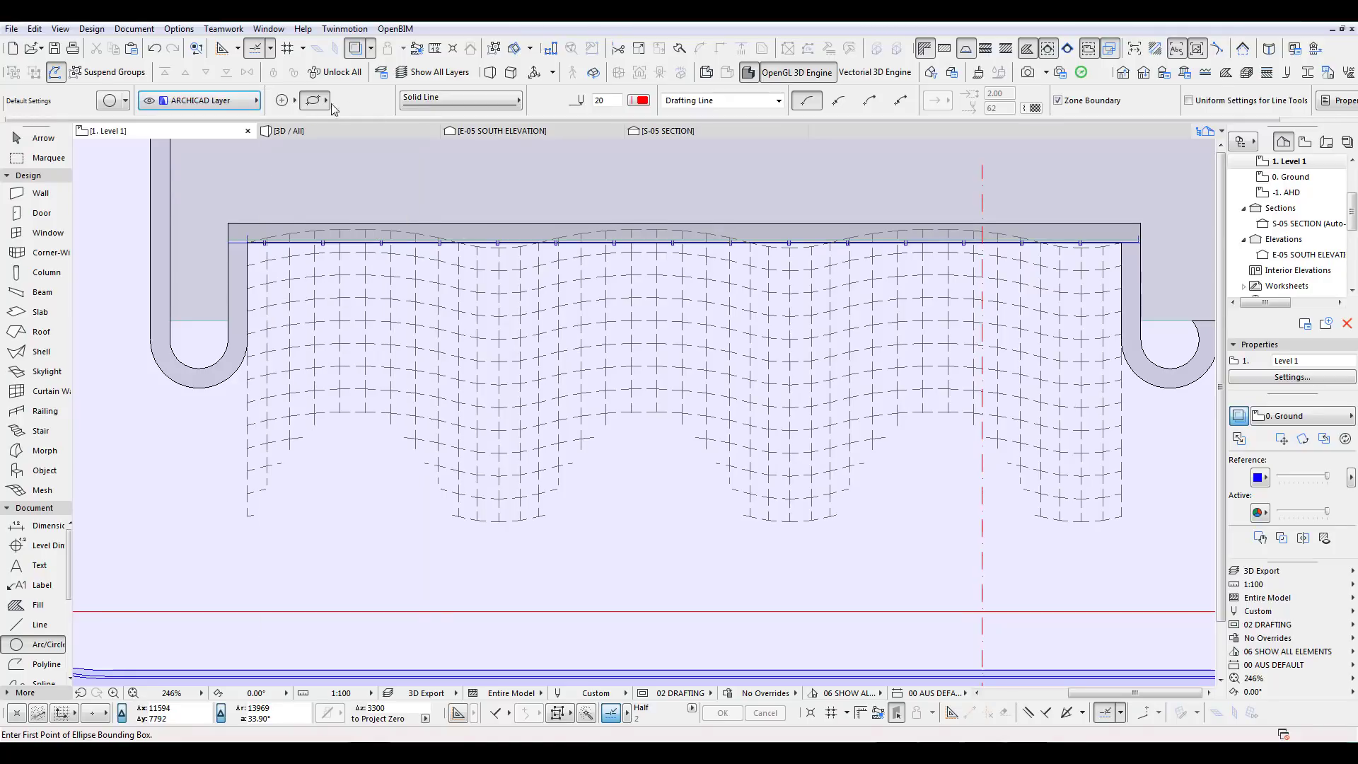
click(247, 240)
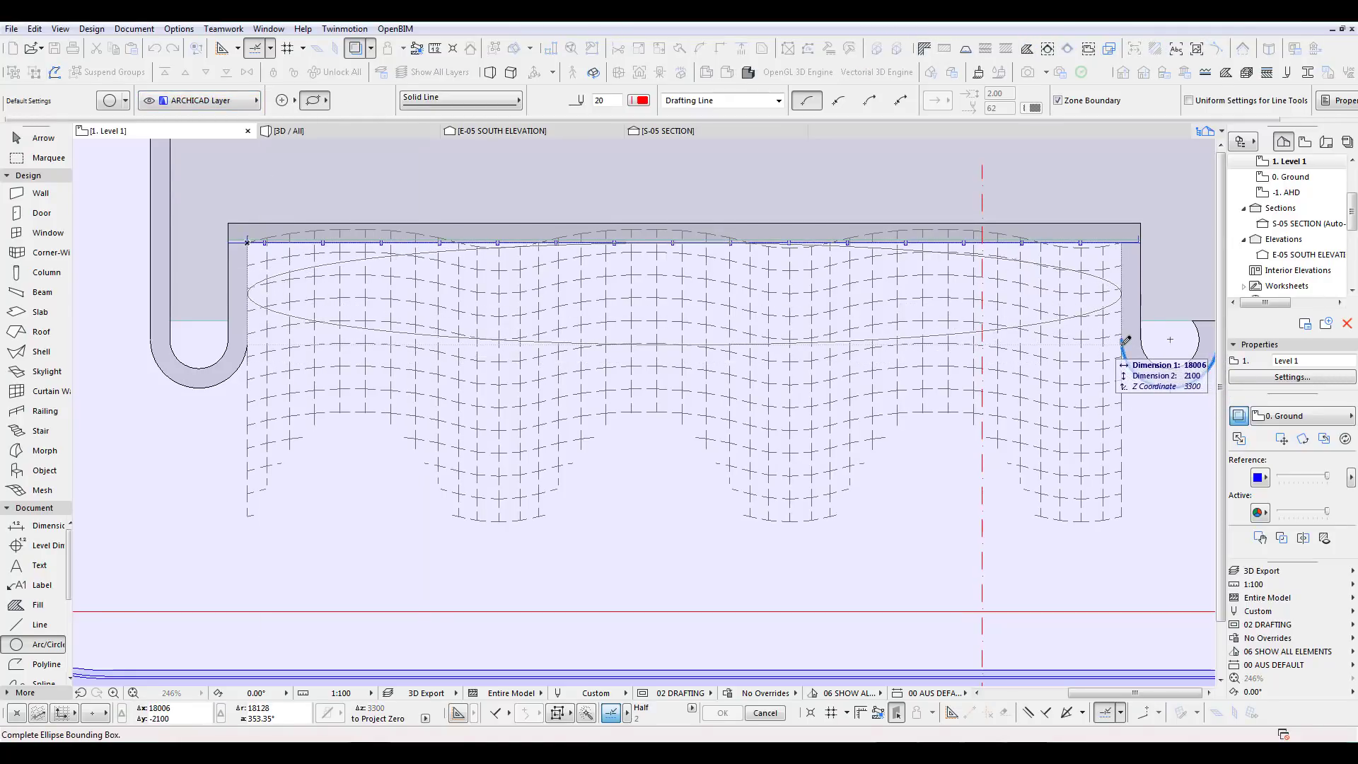
click(1126, 340)
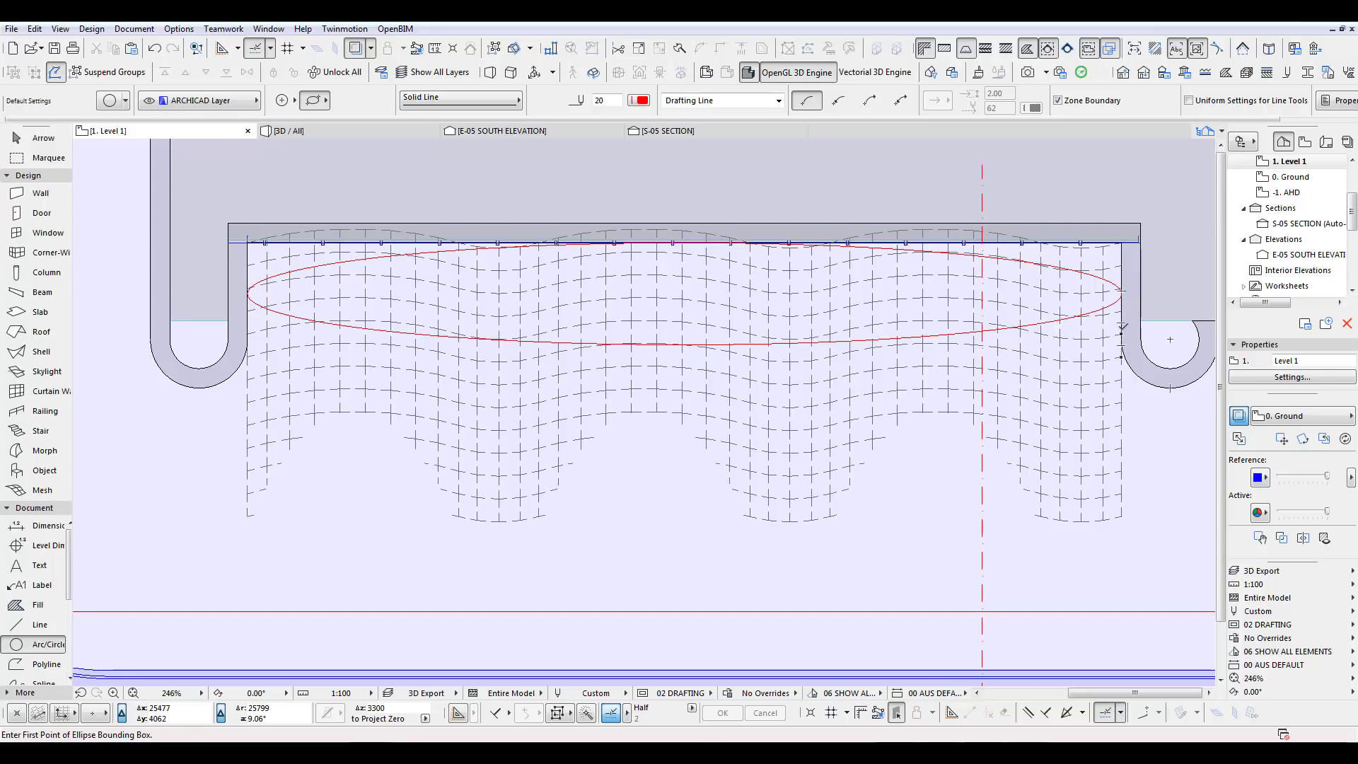
Step: Move the ellipse straight outward from the storefront to the canopy's front edge
shift+click(719, 345)
middle_drag(723, 457, 713, 421)
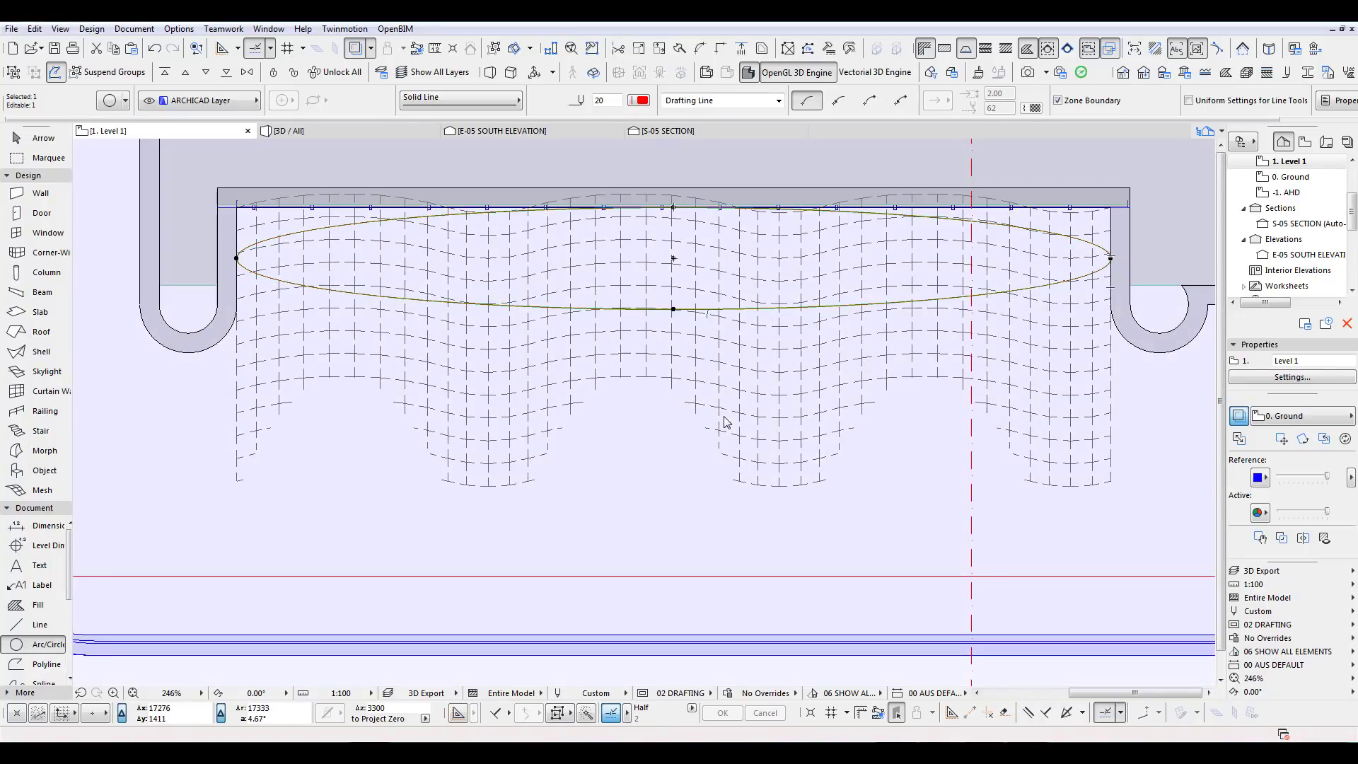
click(673, 309)
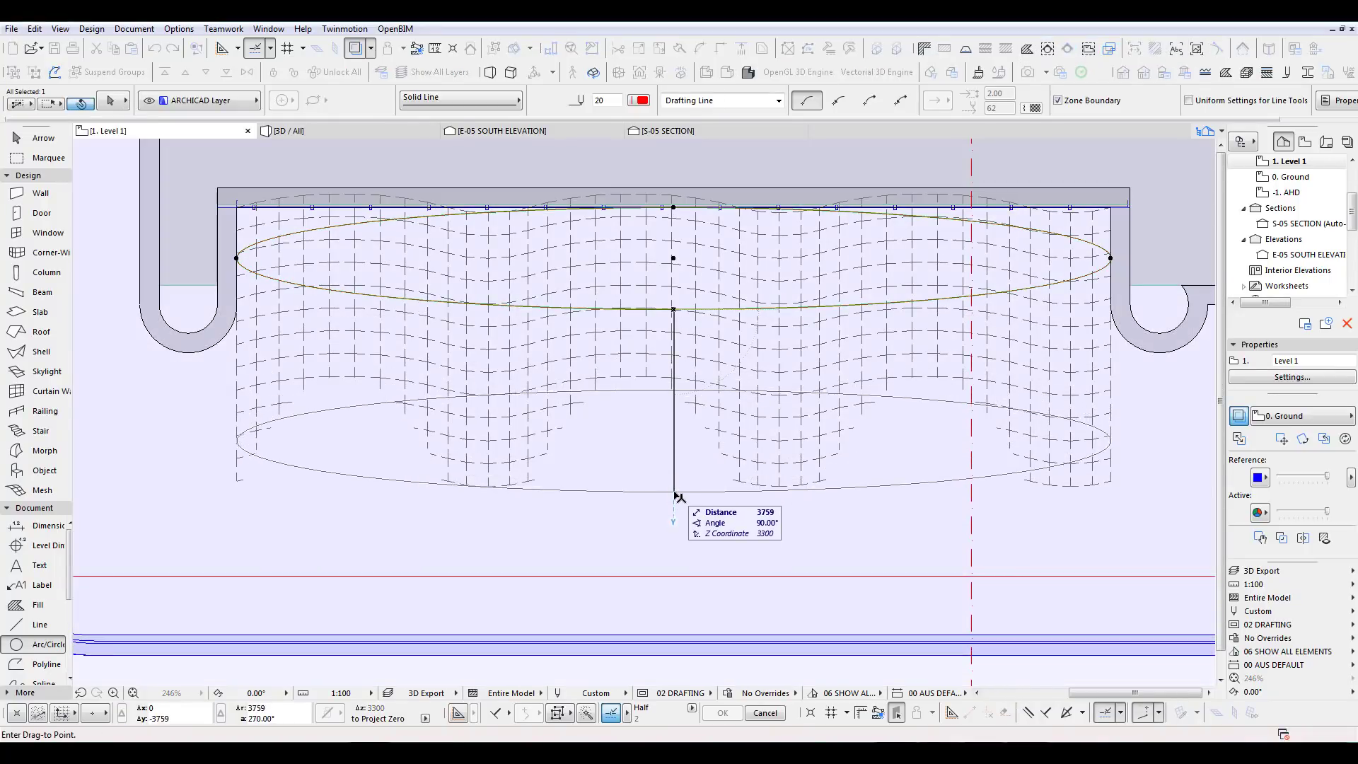
click(673, 483)
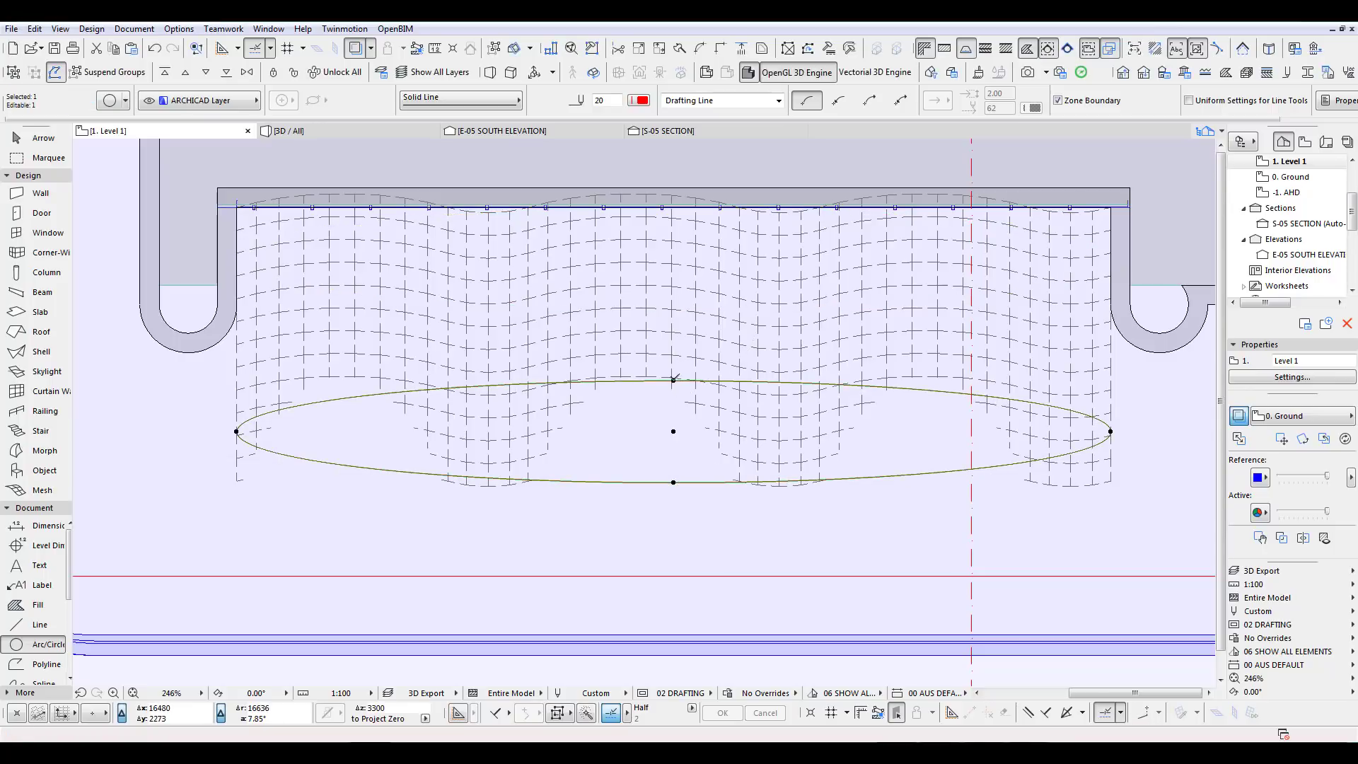
Step: Stretch the ellipse in depth only, to a half-depth of about 3100 mm, keeping its width across the canopy
click(673, 380)
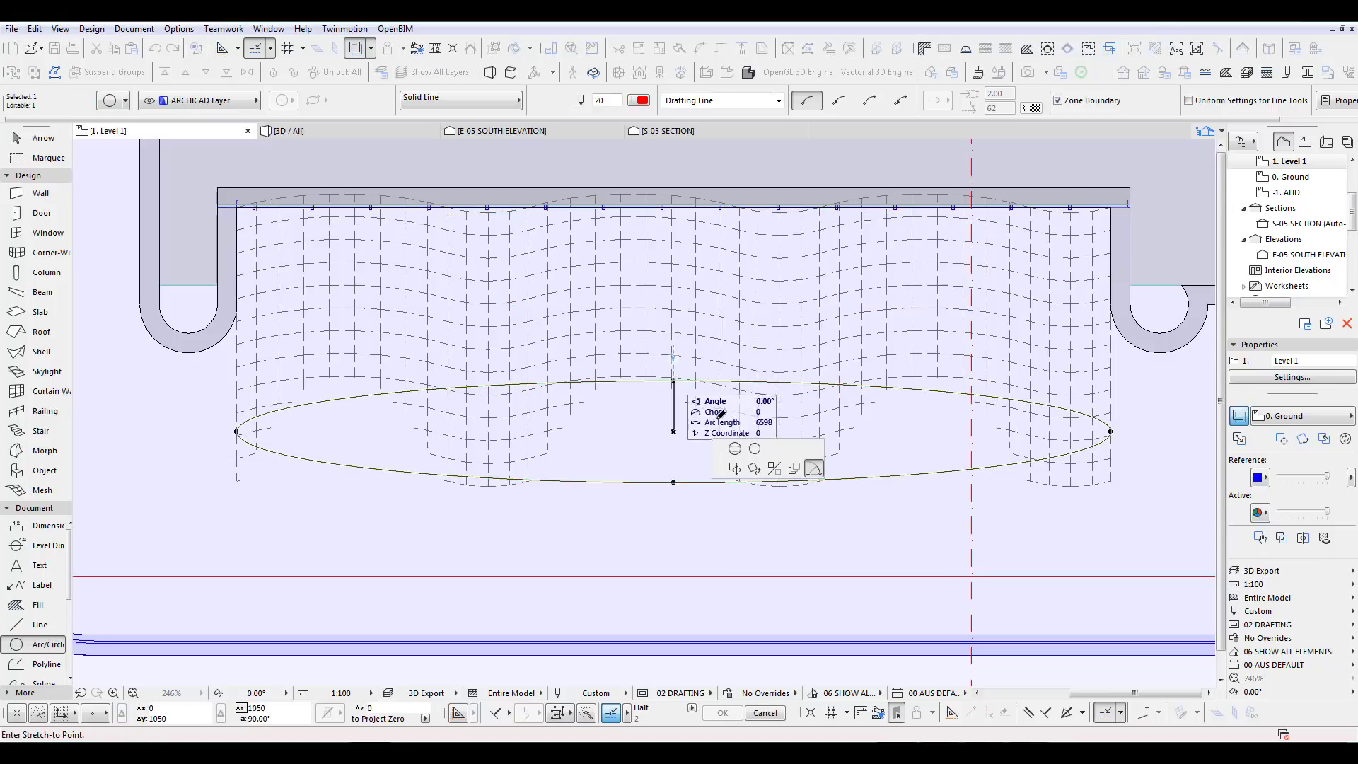
click(855, 391)
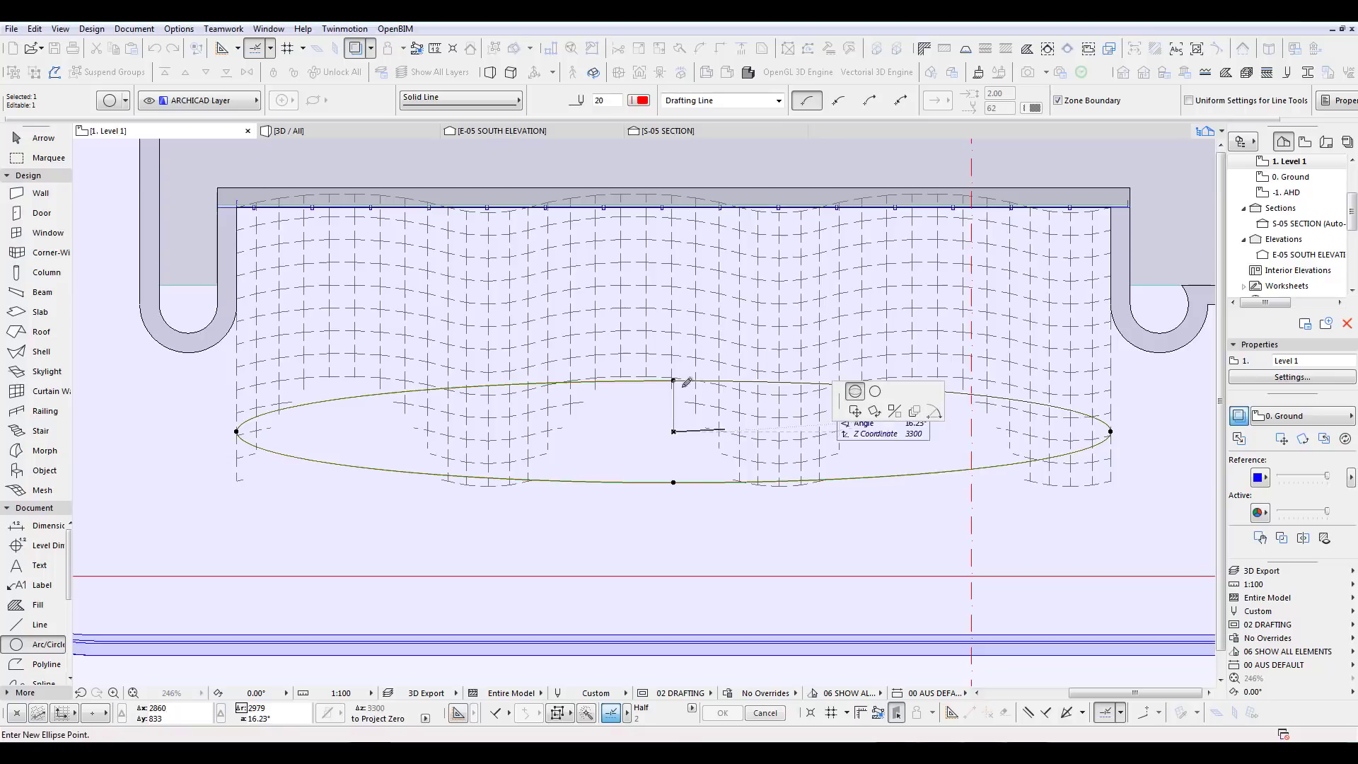
click(673, 280)
Step: Move the ellipse back toward the building so its west end meets the outer face of the rounded western pier
scroll(271, 411, up, 1)
middle_drag(277, 414, 358, 416)
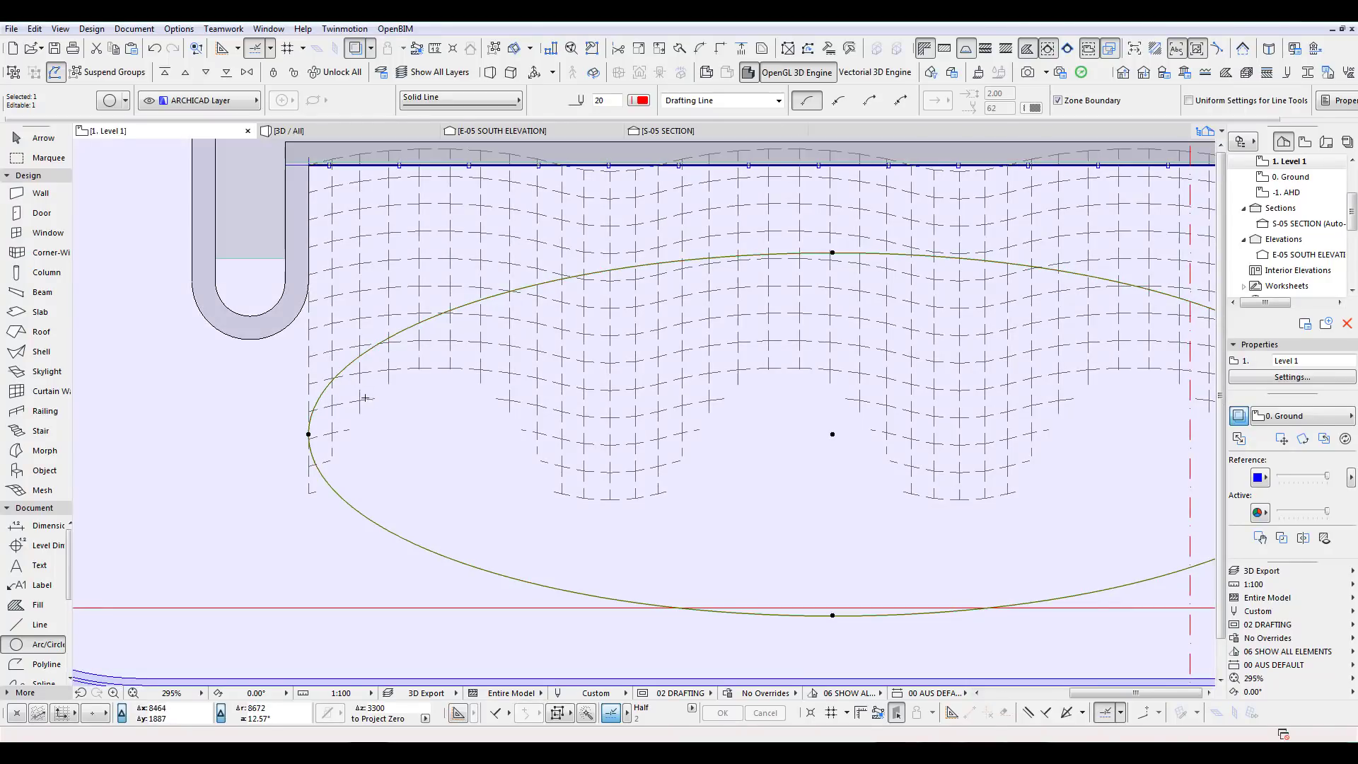
key(ctrl+d)
click(309, 434)
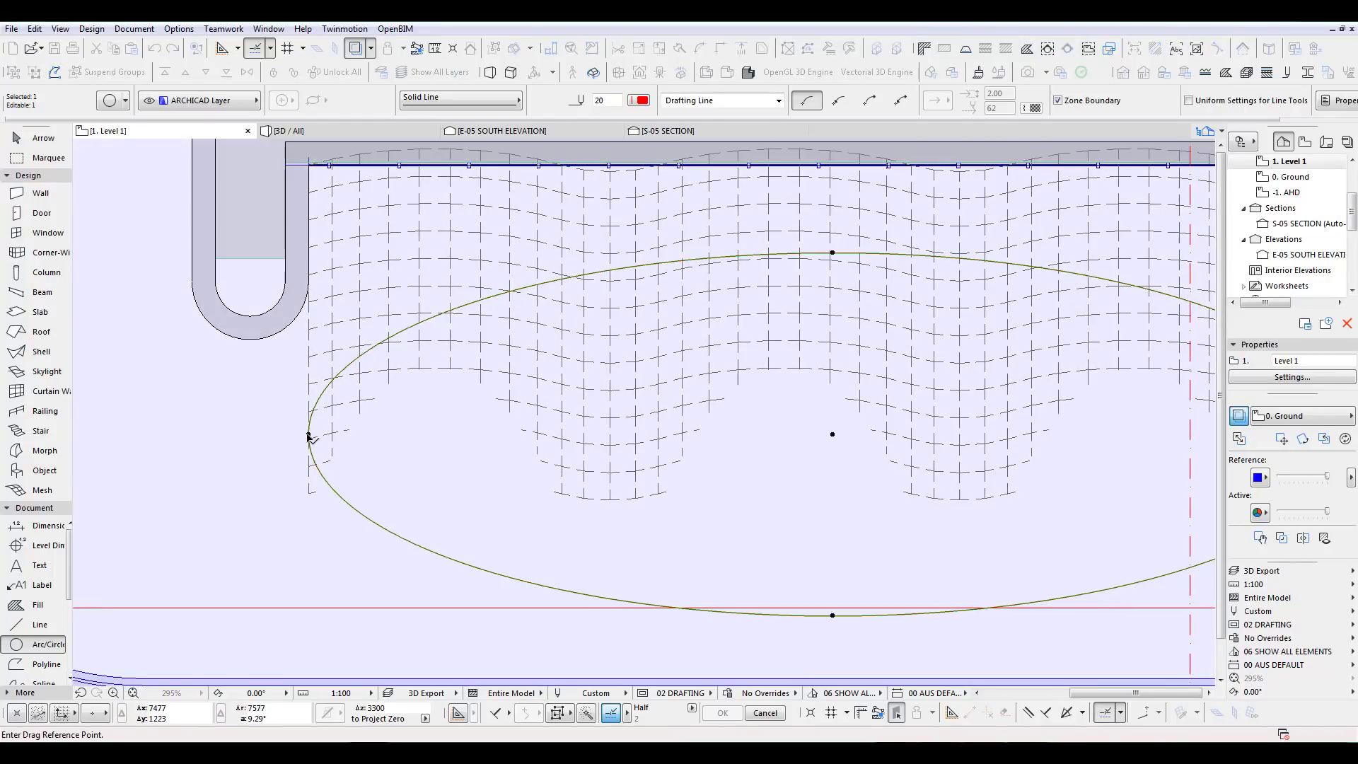
click(309, 289)
Step: Stretch the ellipse's front point outward just past the canopy's front edge while keeping its width
scroll(658, 396, down, 3)
scroll(654, 433, up, 2)
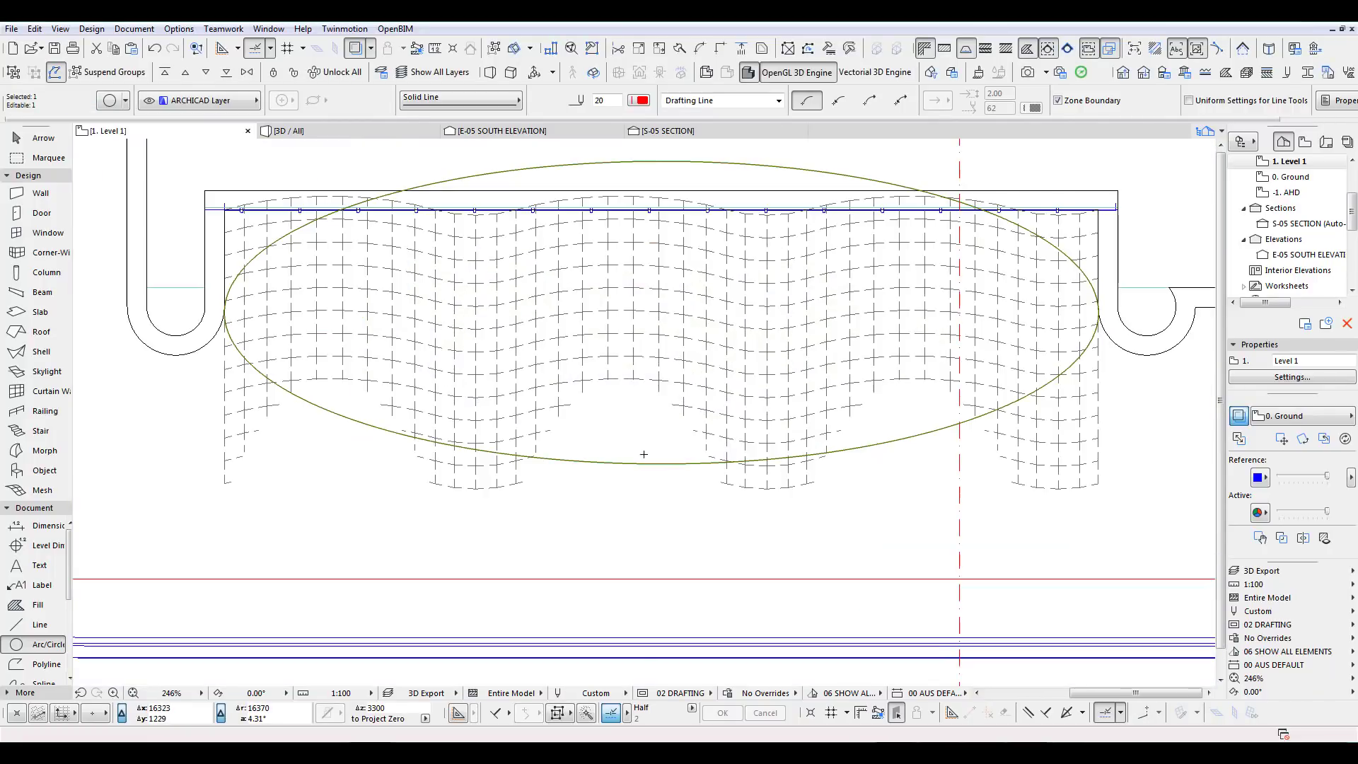
click(661, 463)
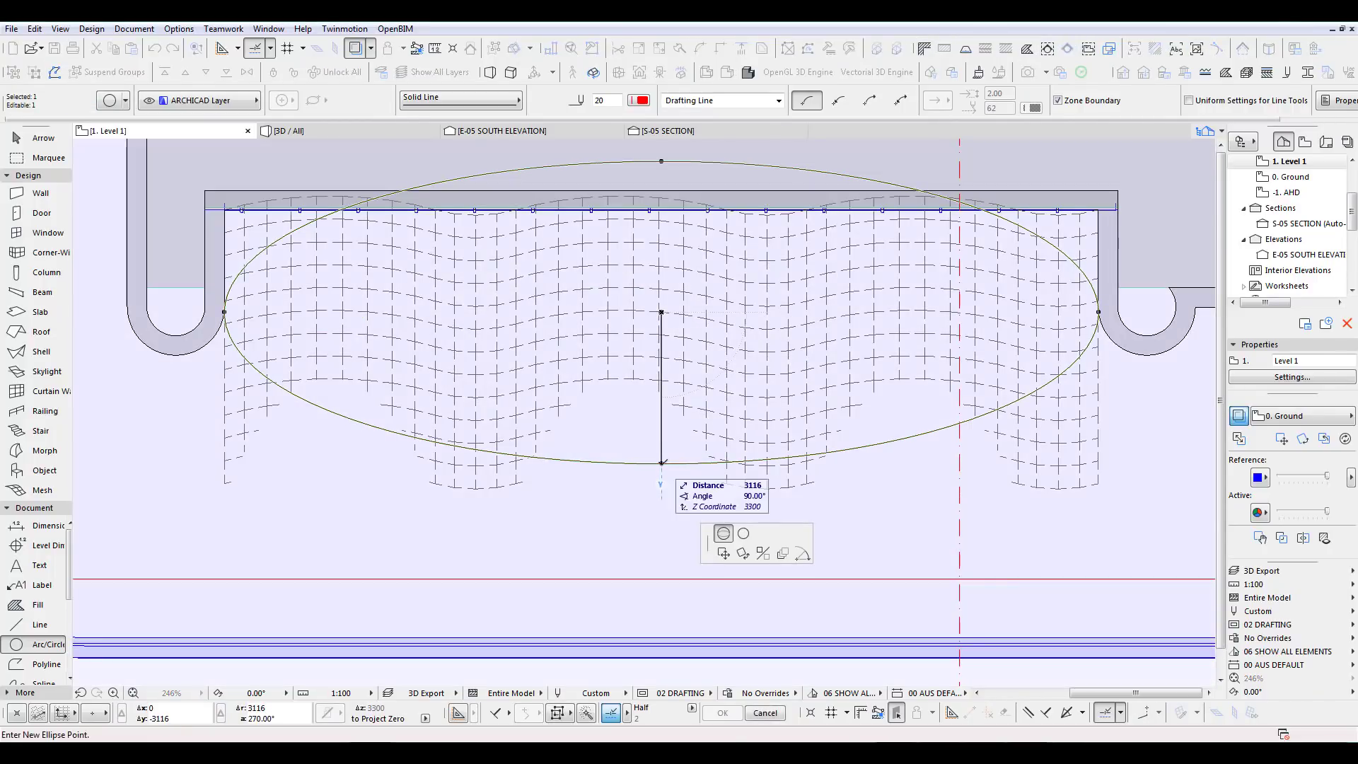
click(662, 501)
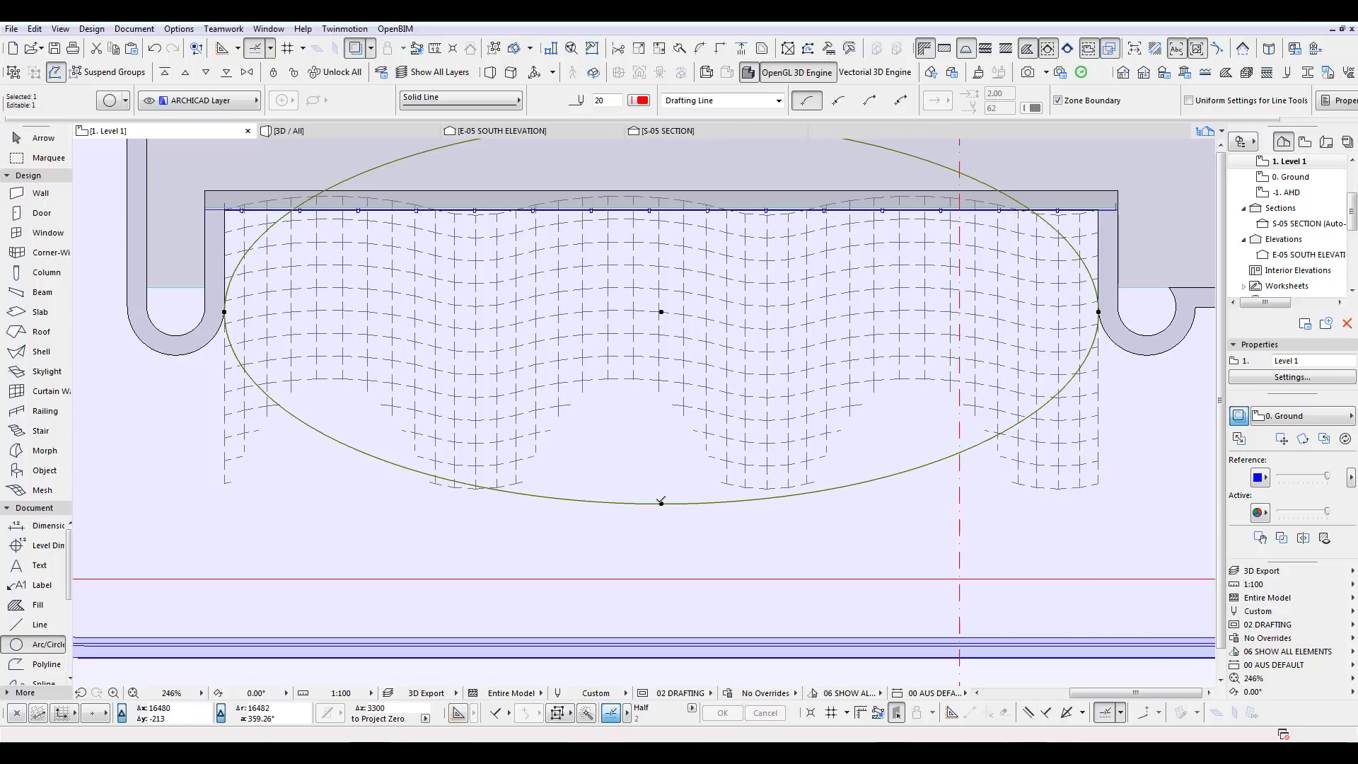
Step: Reduce the ellipse's half-depth to about 3500 mm so its front point sits just inside the canopy's front edge
click(662, 503)
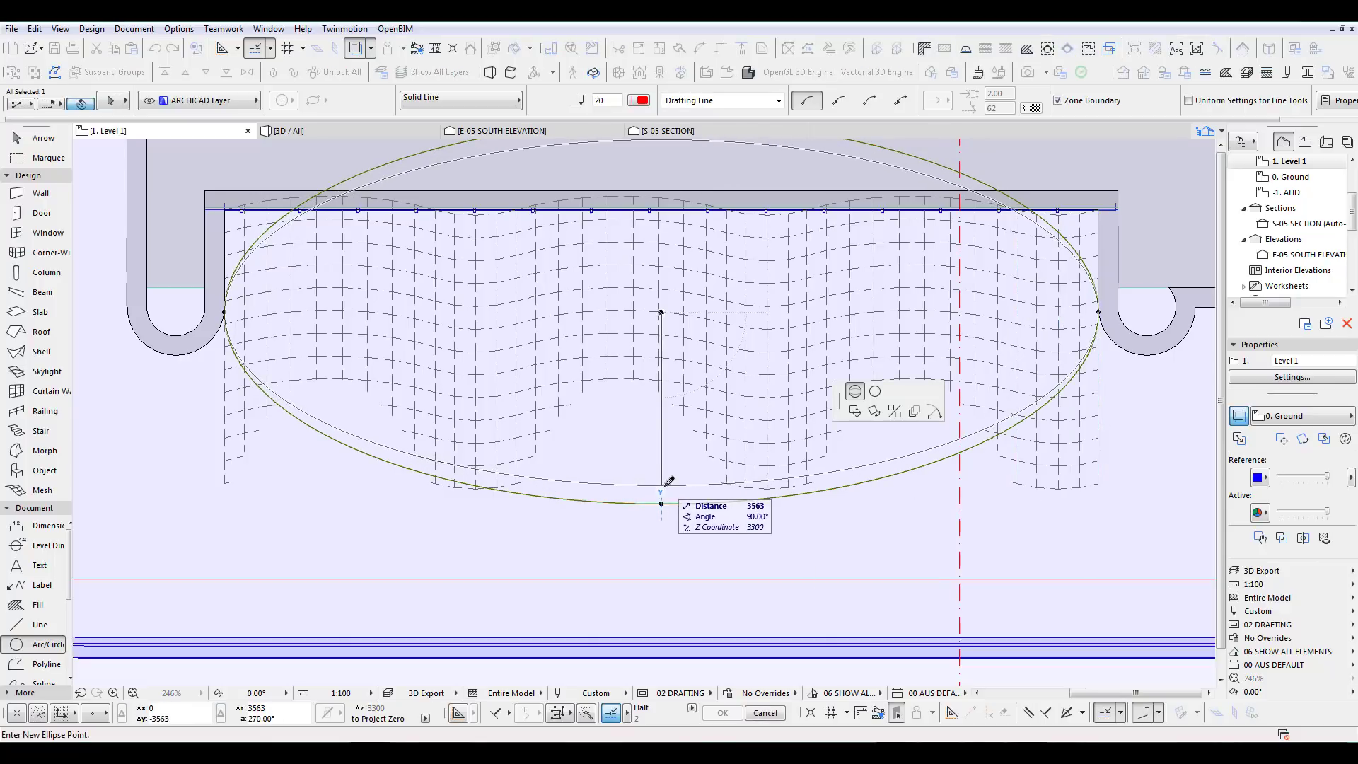
click(661, 472)
Step: Move the ellipse straight south by about 35 m, onto the empty area beyond the site boundary
scroll(662, 481, down, 4)
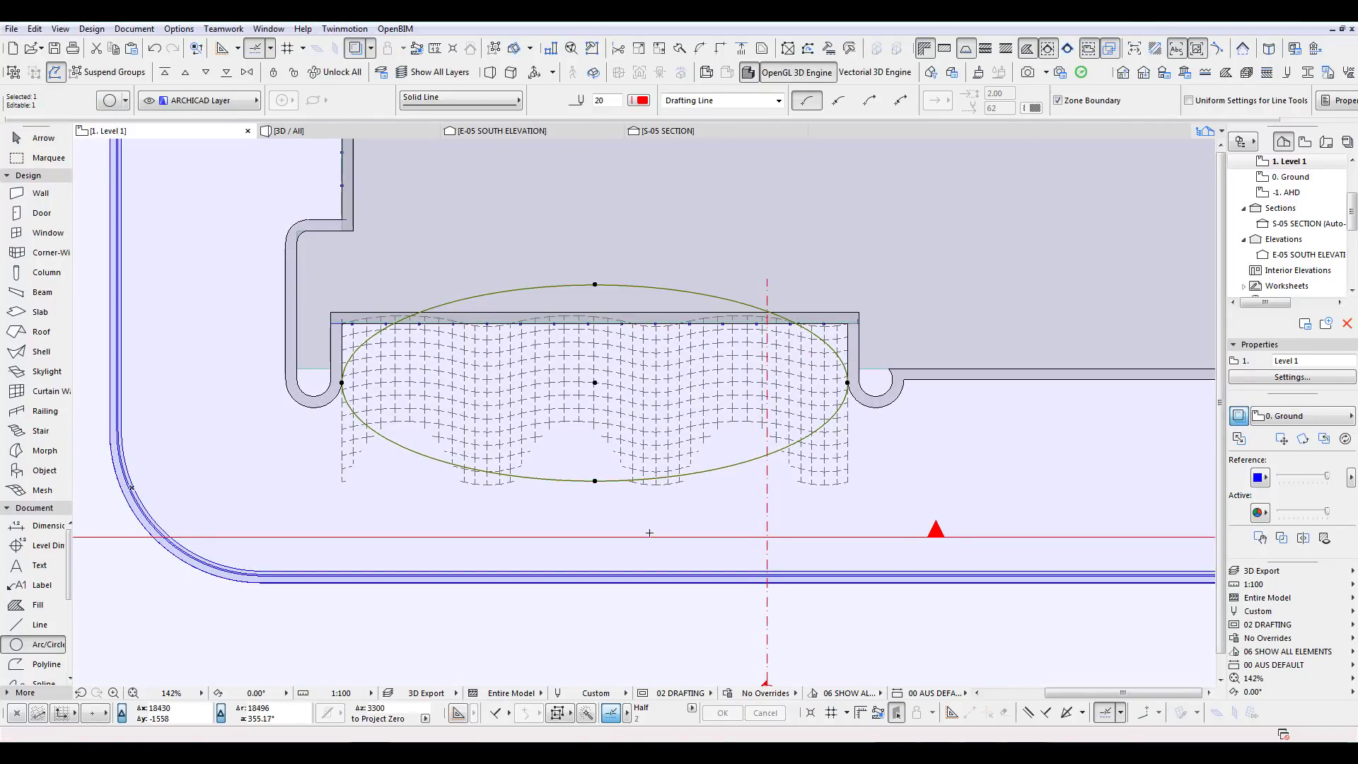
scroll(623, 538, down, 5)
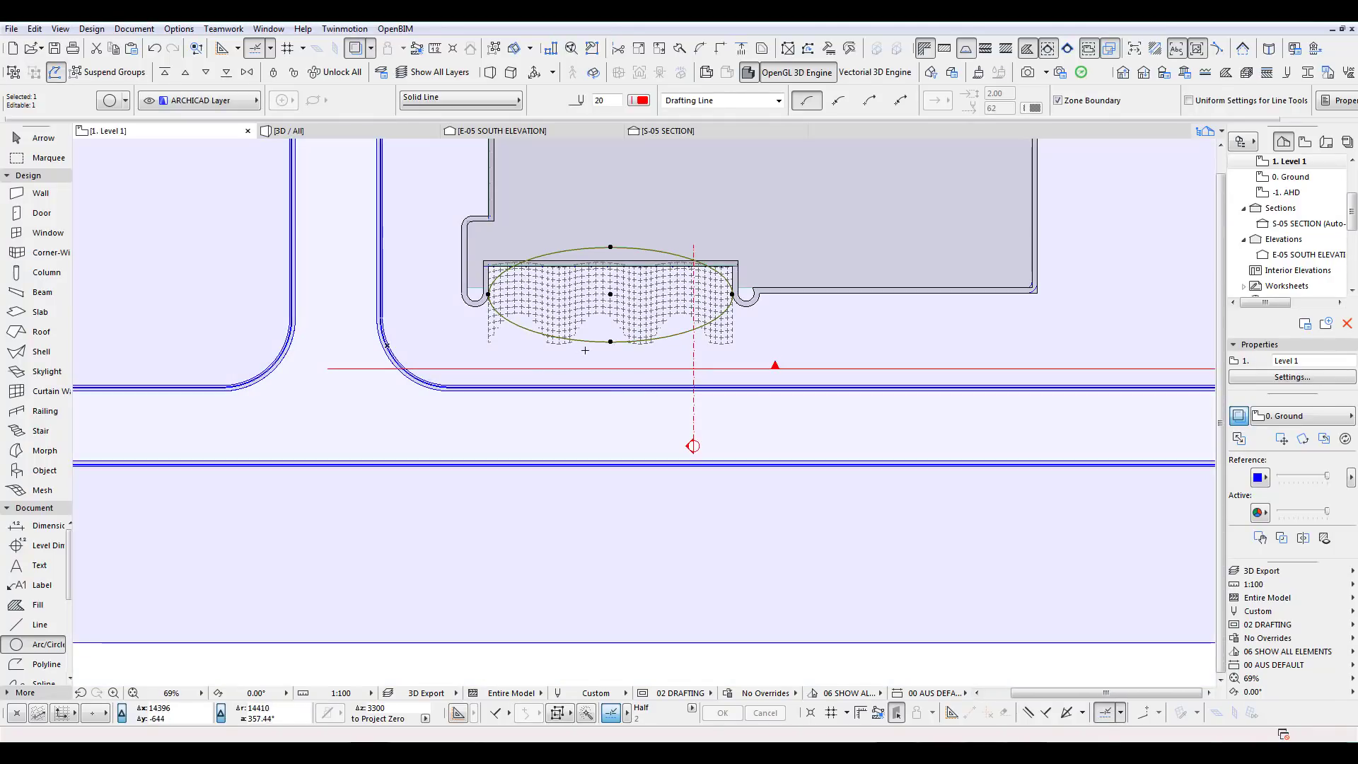
key(ctrl+d)
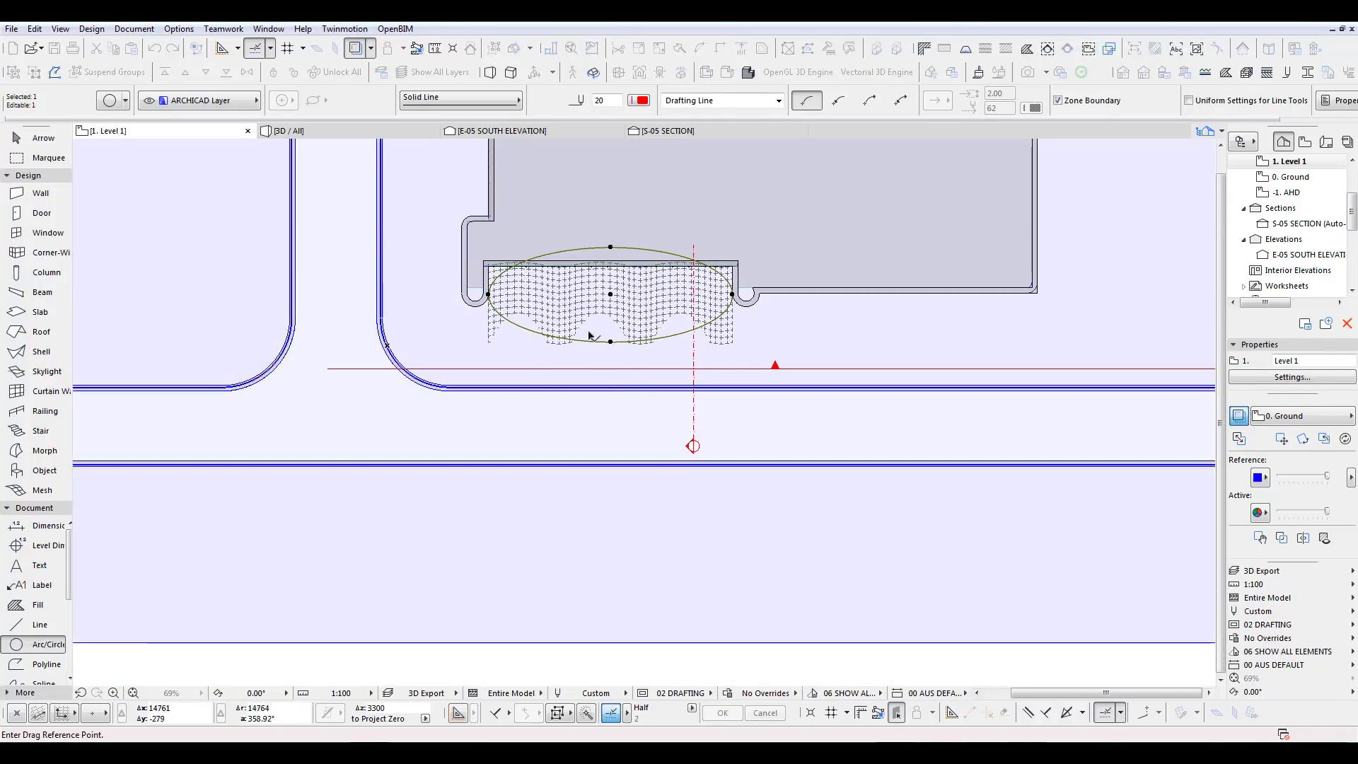
click(611, 295)
middle_drag(611, 439, 615, 220)
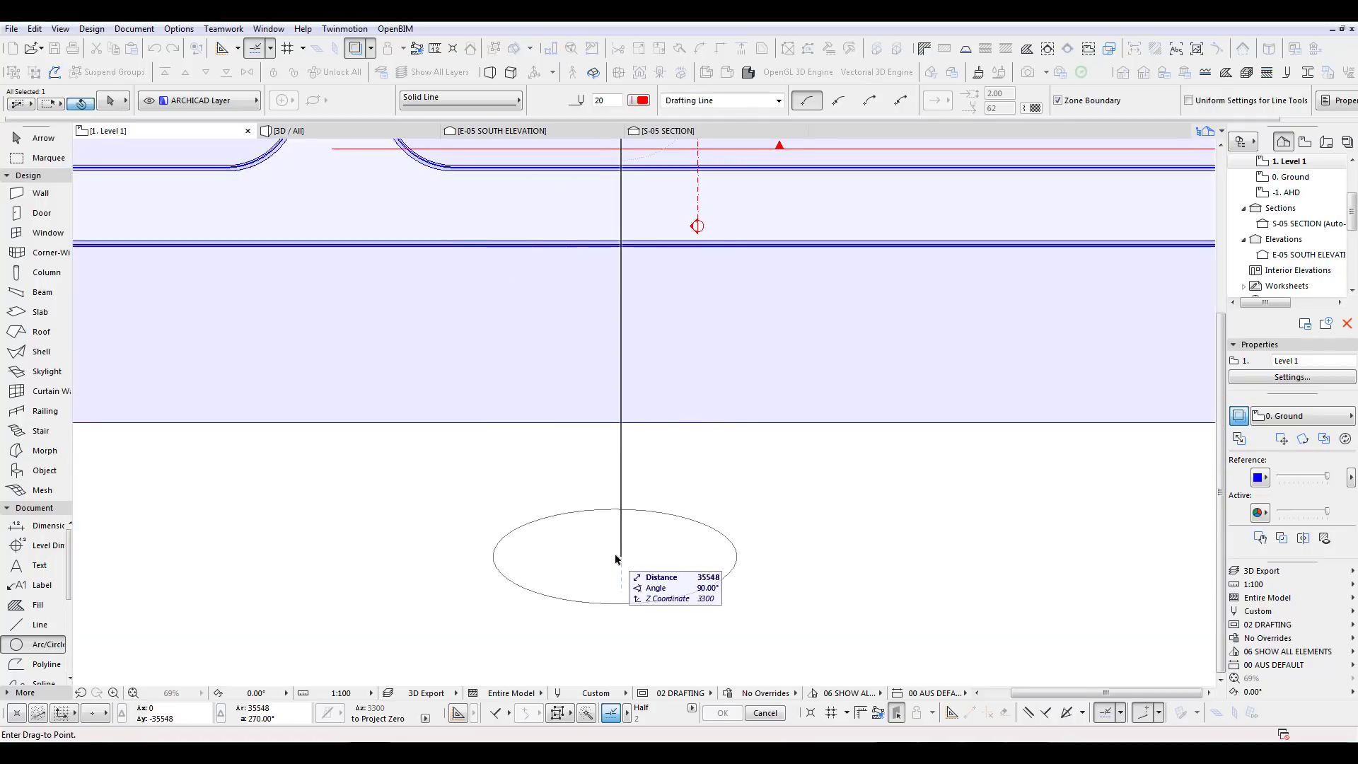
click(614, 553)
key(Escape)
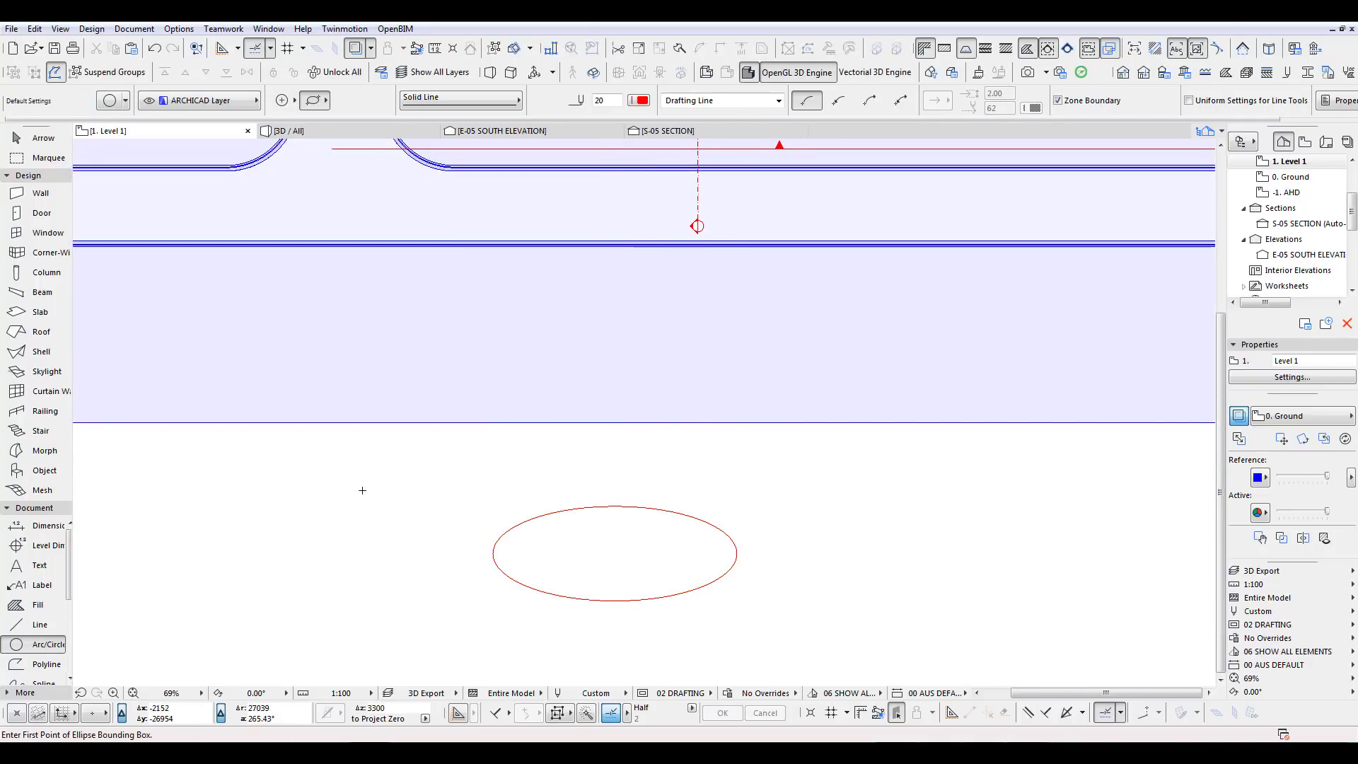
Step: Create an extruded shell by tracing the ellipse outline as its profile, and inspect it in 3D beside the building
click(45, 352)
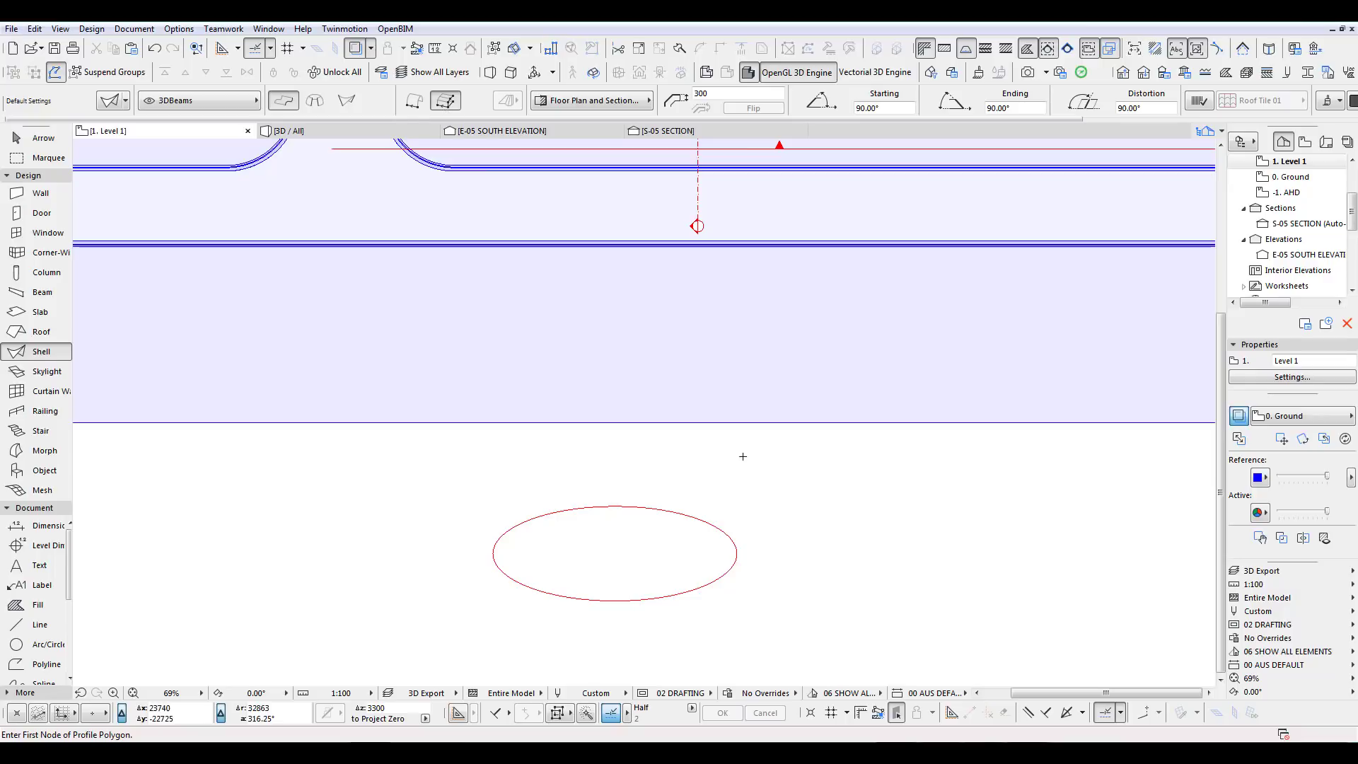
click(687, 511)
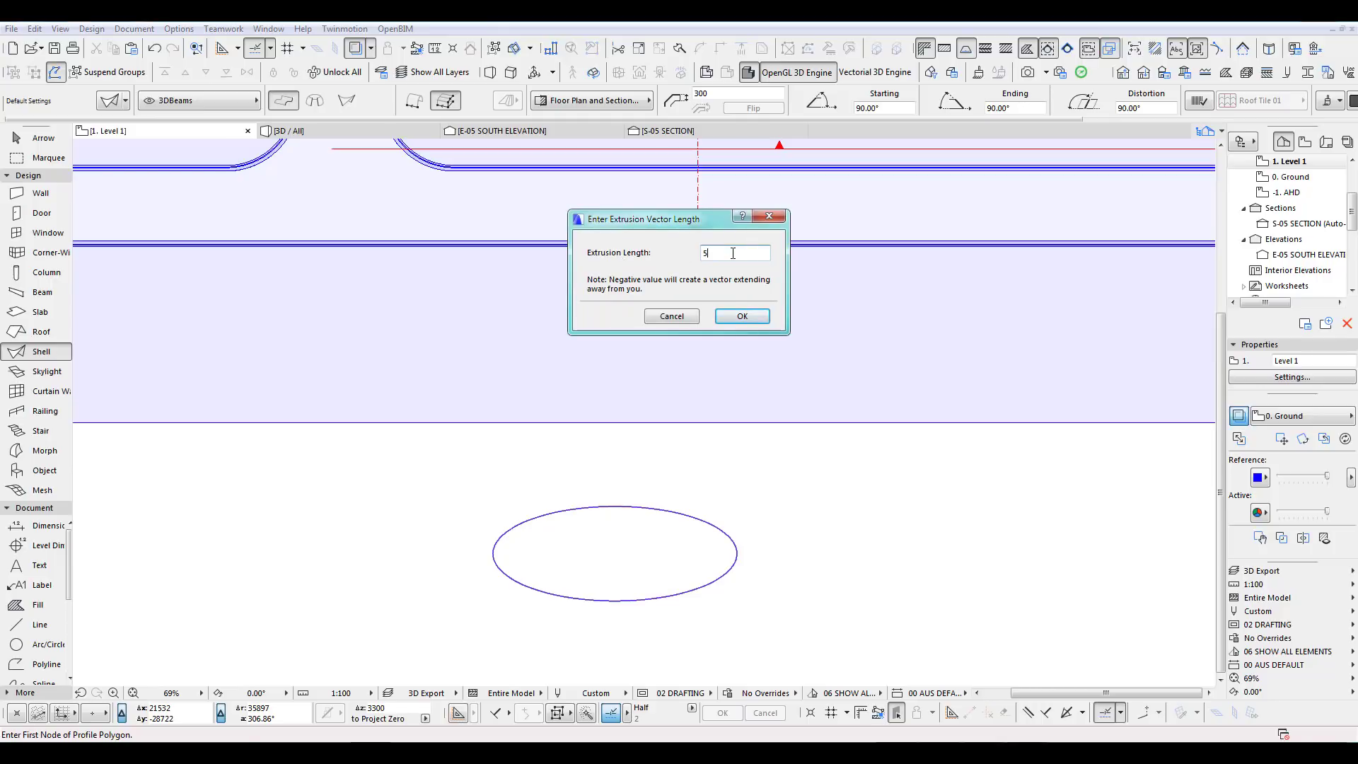
click(741, 315)
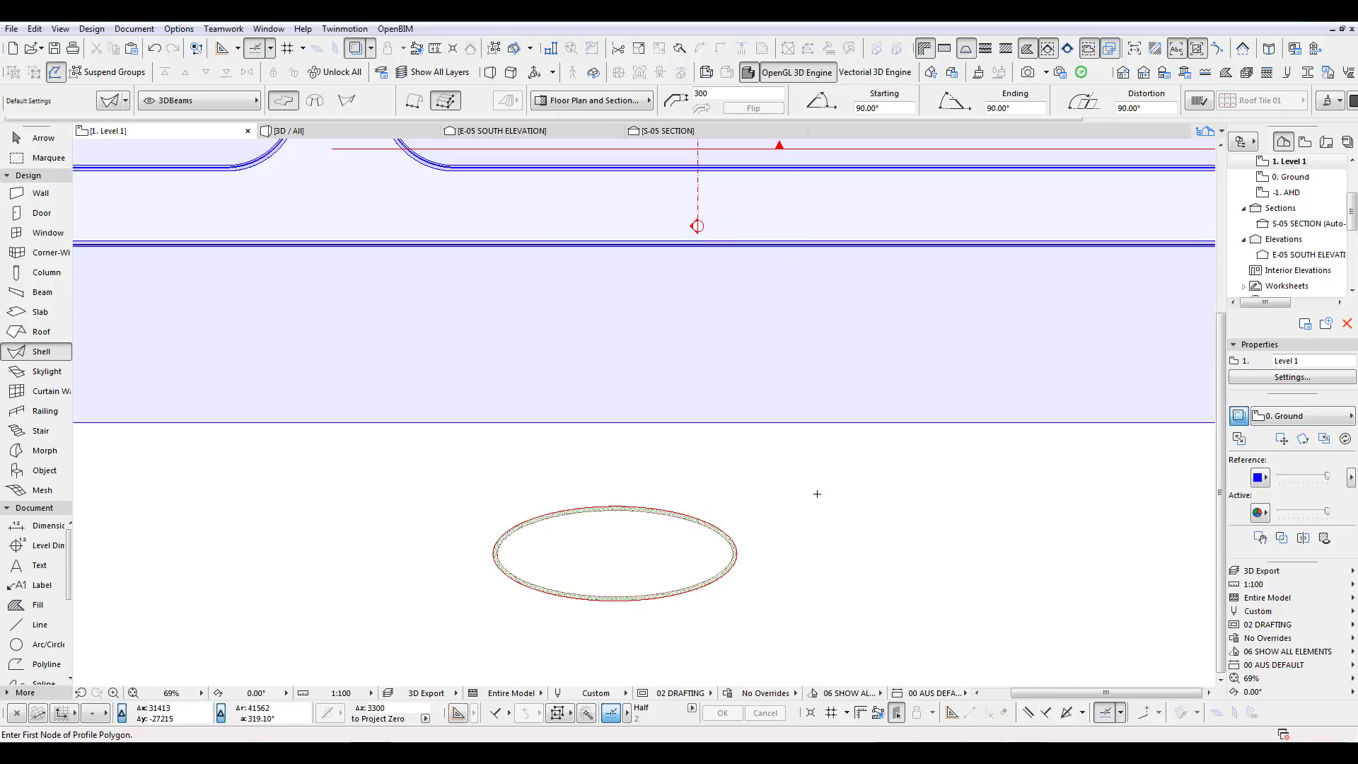
key(F3)
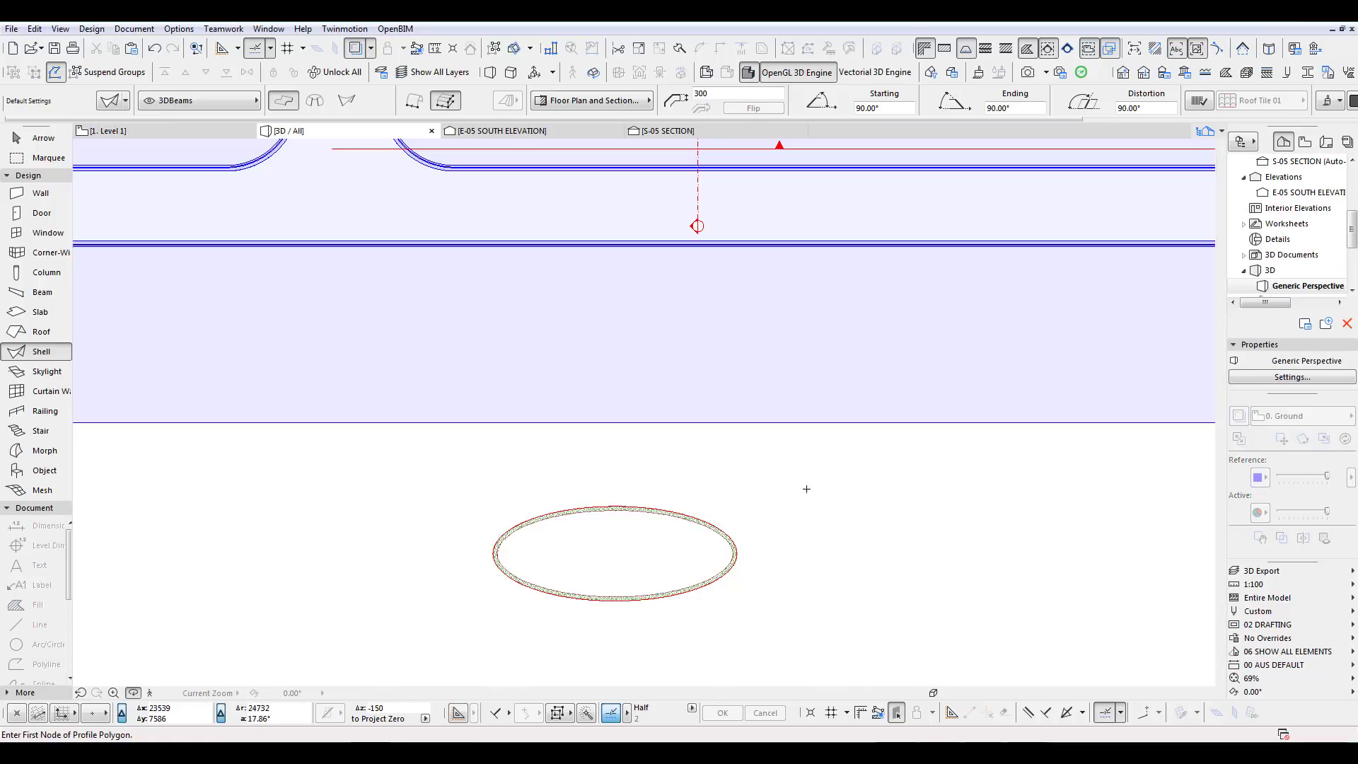
scroll(604, 354, down, 3)
middle_drag(719, 529, 630, 241)
middle_drag(788, 367, 816, 455)
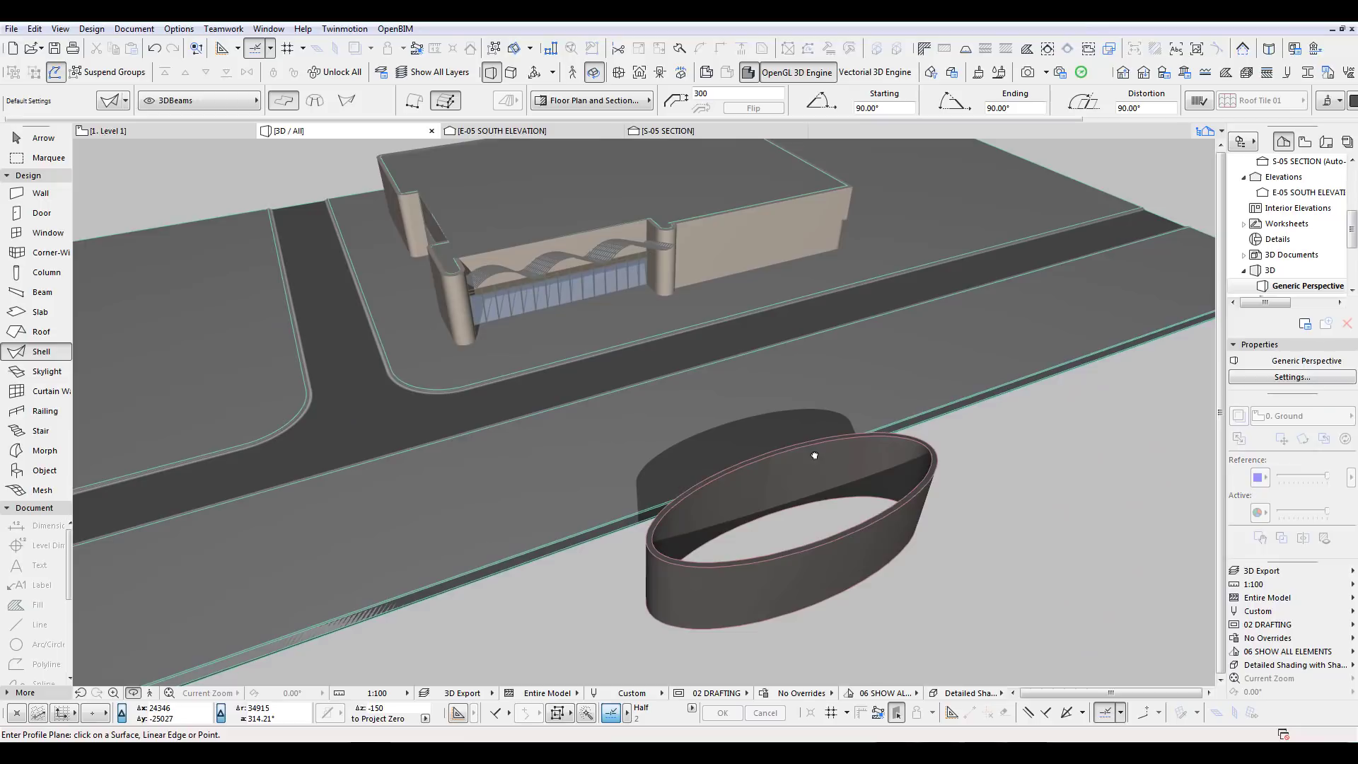
middle_drag(597, 280, 622, 318)
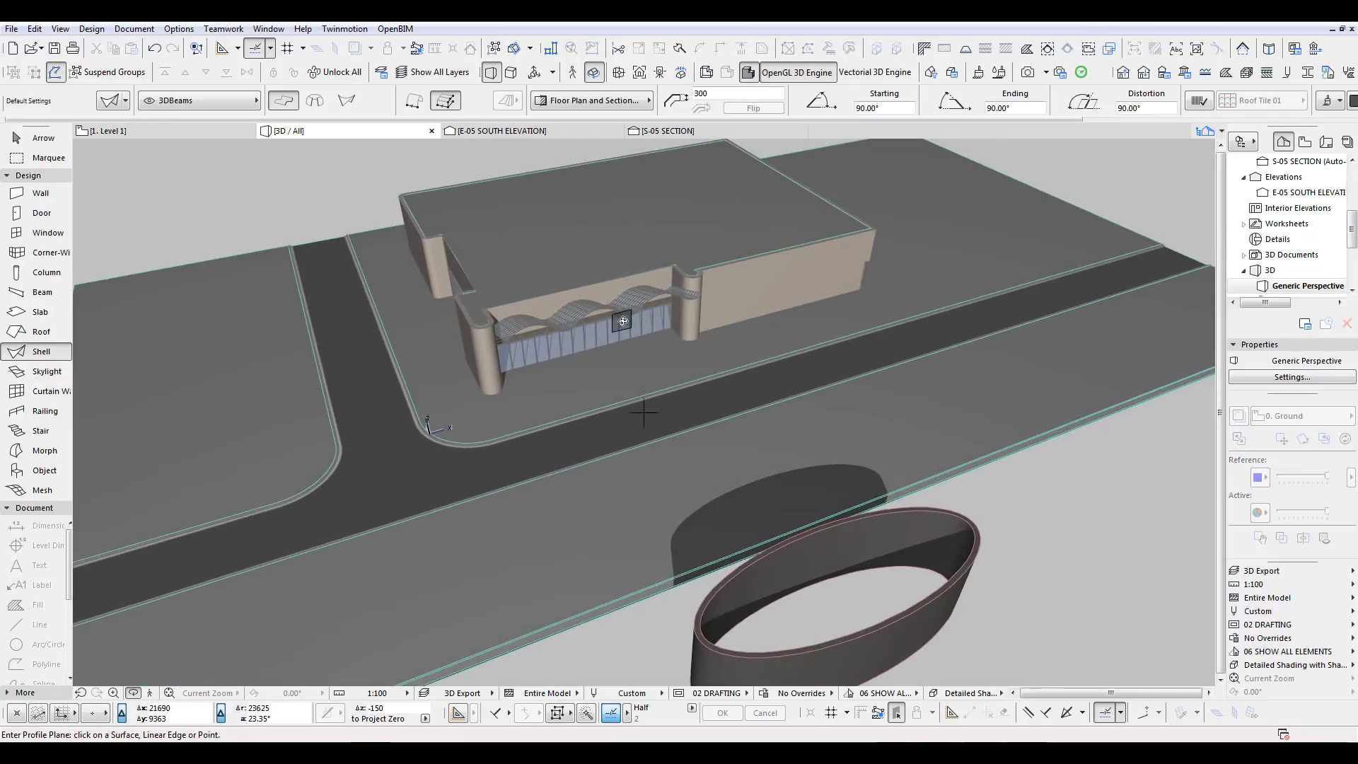
Step: In the Level 1 plan, move the elliptical shell back over the canopy so its east end meets the rounded eastern pier
key(F2)
click(737, 557)
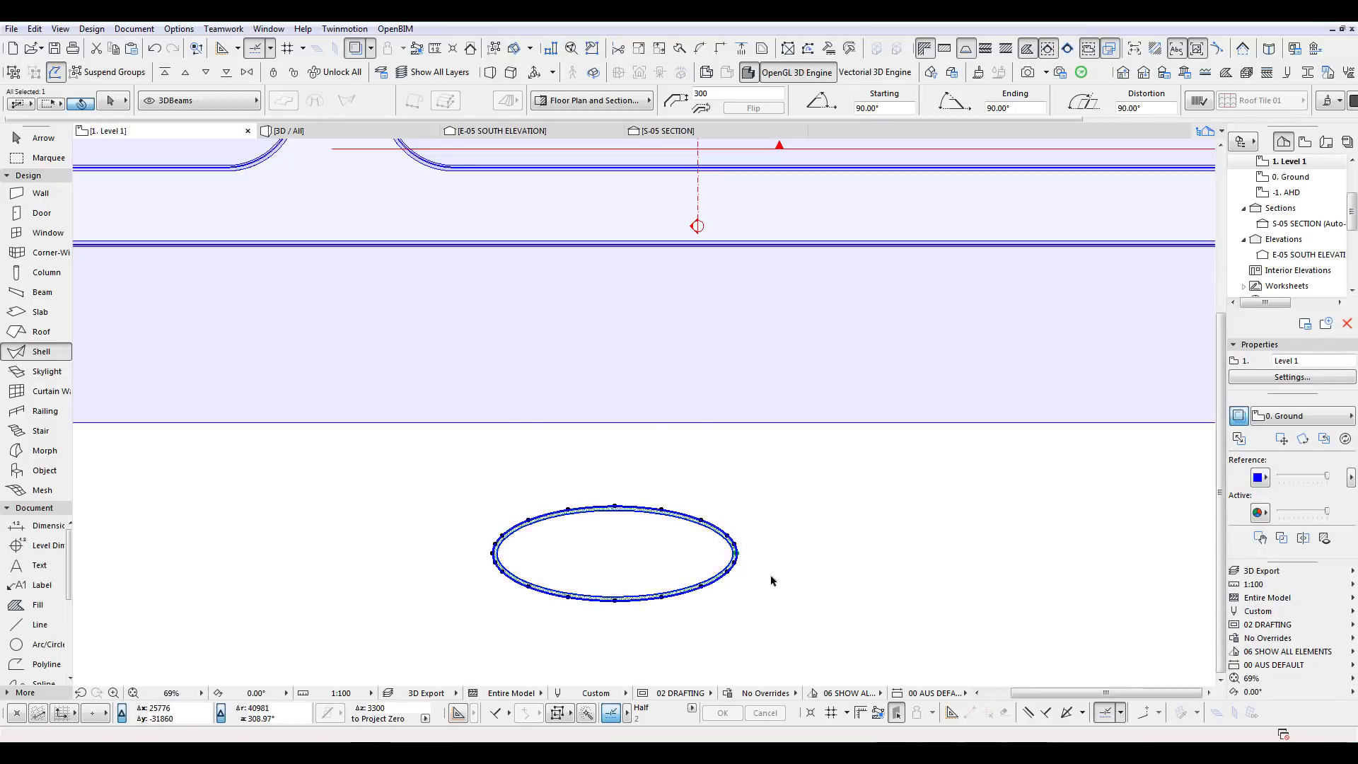
click(699, 553)
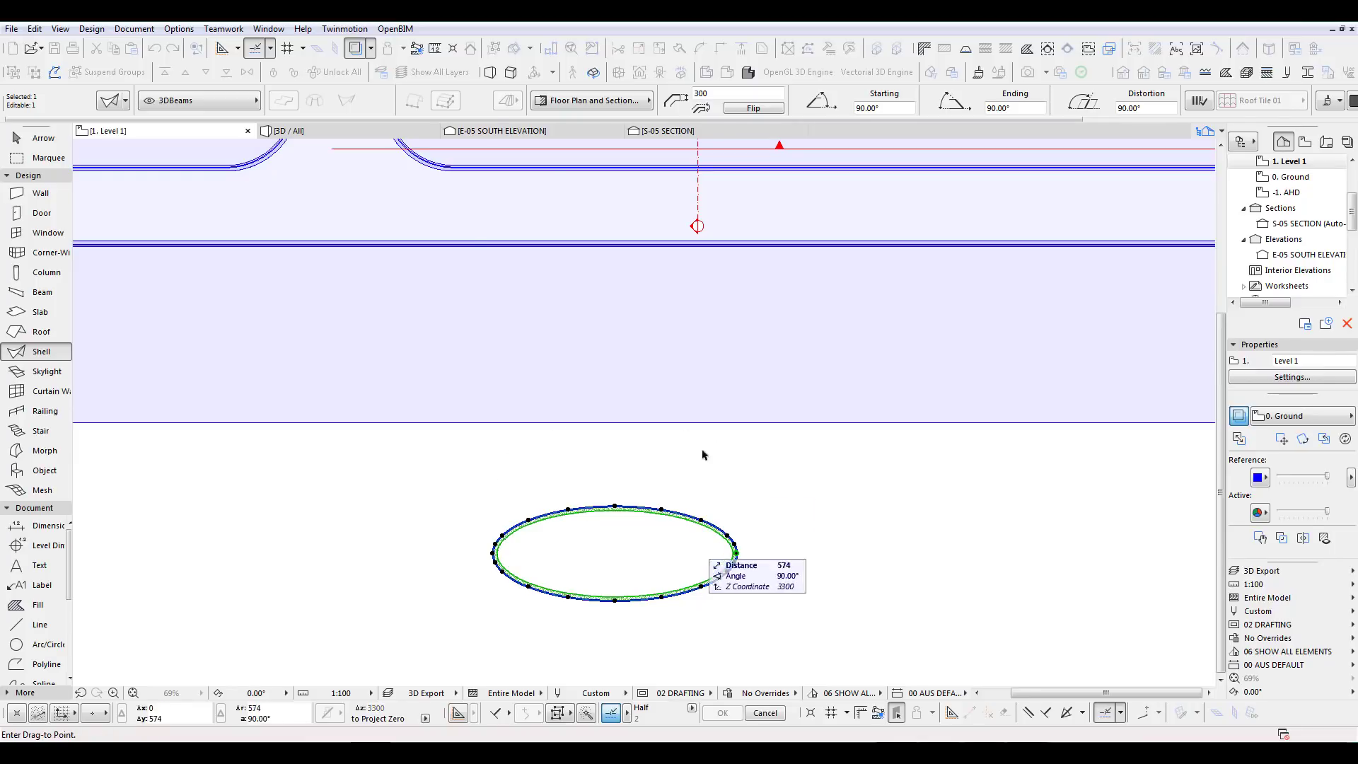
middle_drag(697, 248, 721, 623)
scroll(735, 466, up, 4)
middle_drag(735, 467, 753, 325)
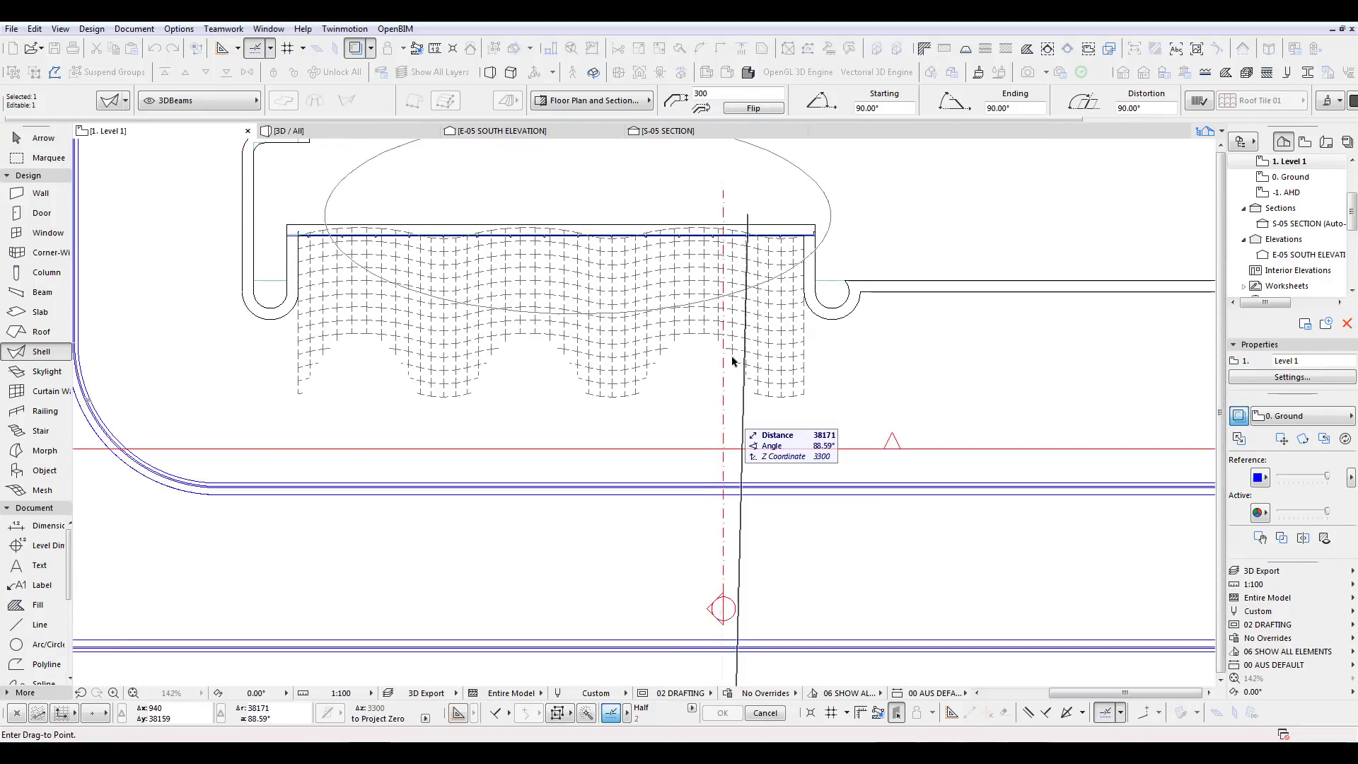
click(727, 300)
scroll(815, 300, up, 10)
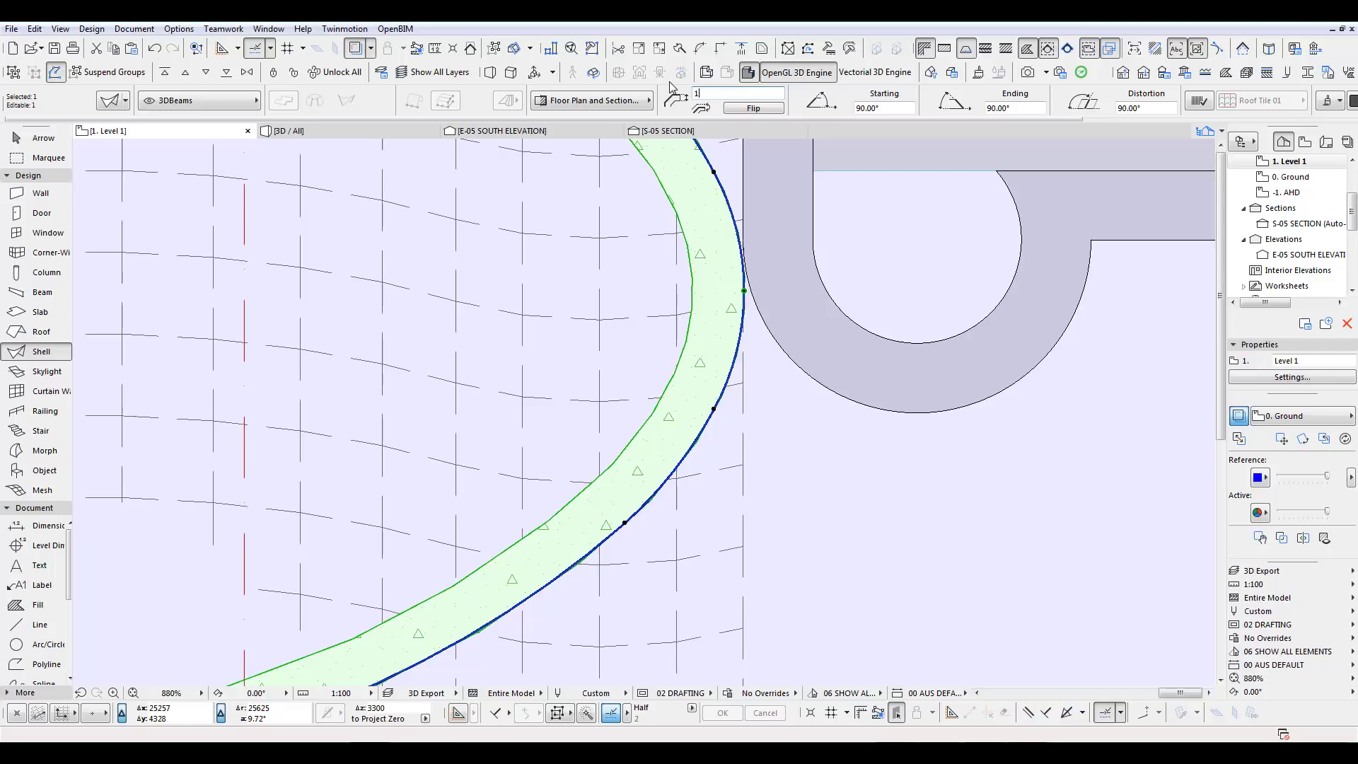
Step: Set the elliptical shell's thickness to 100 and offset its outline outward by 100
key(Return)
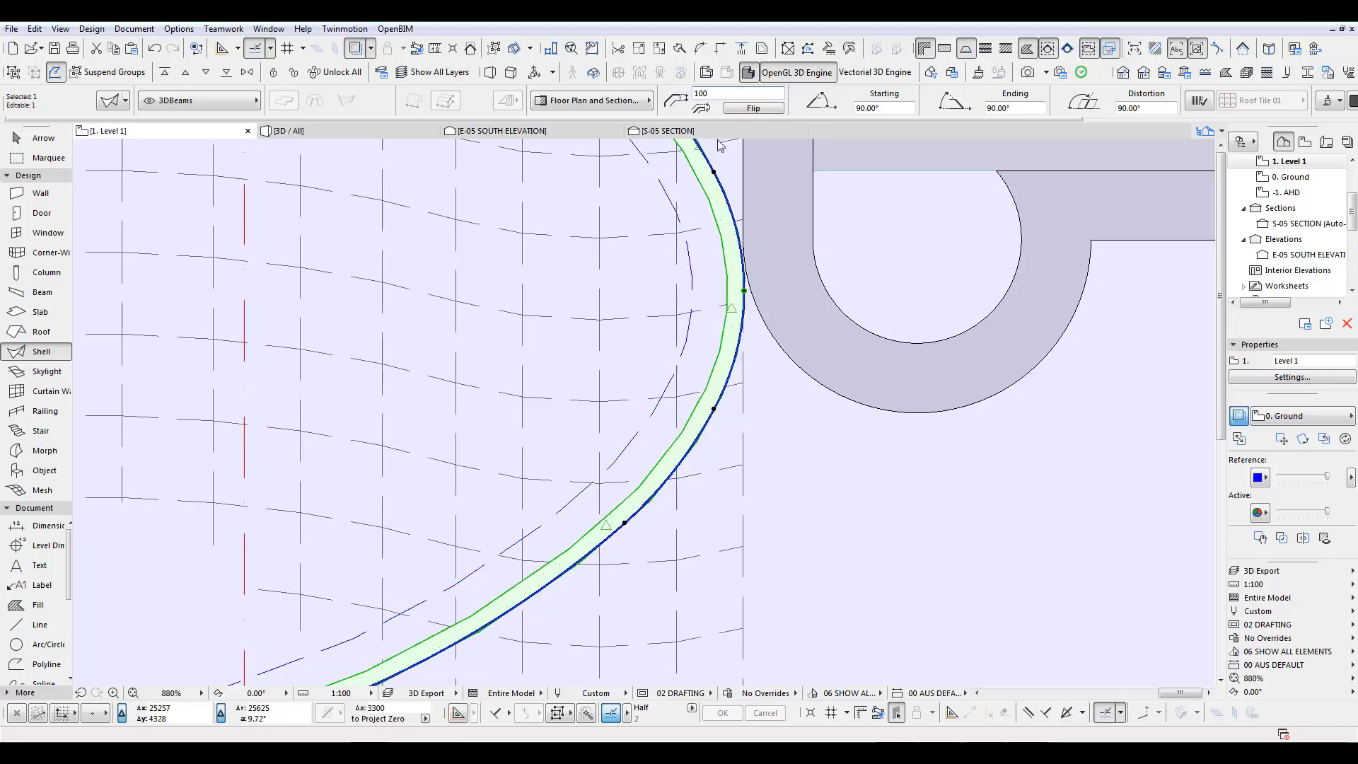
click(744, 290)
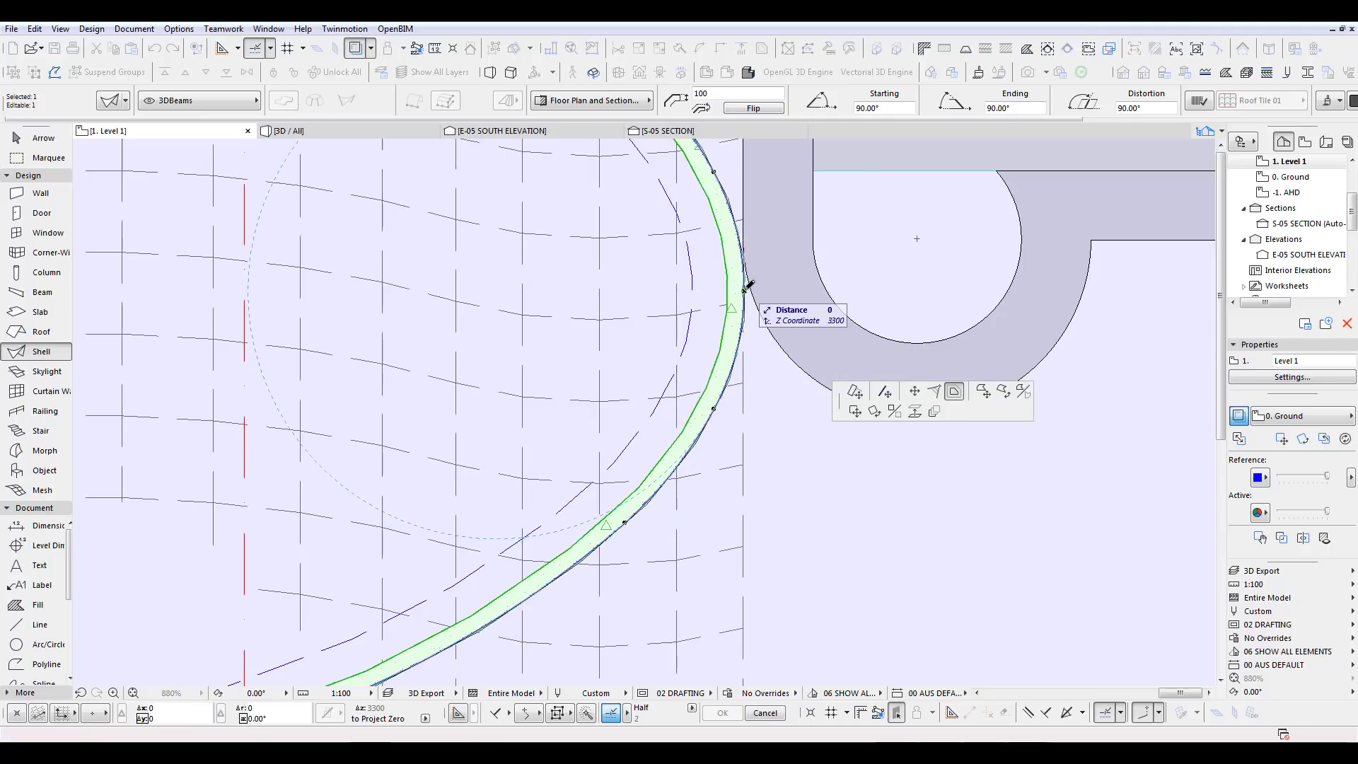
text(x)
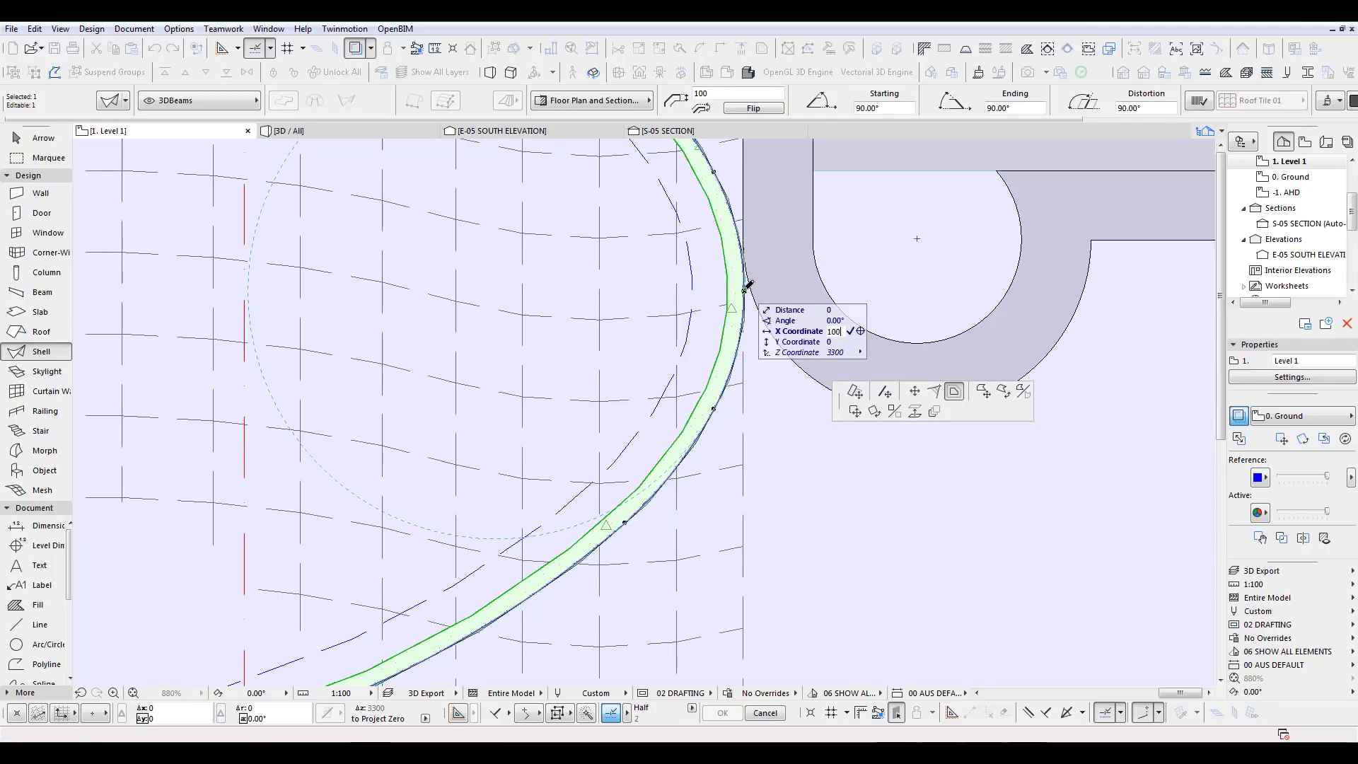
text(100)
key(Return)
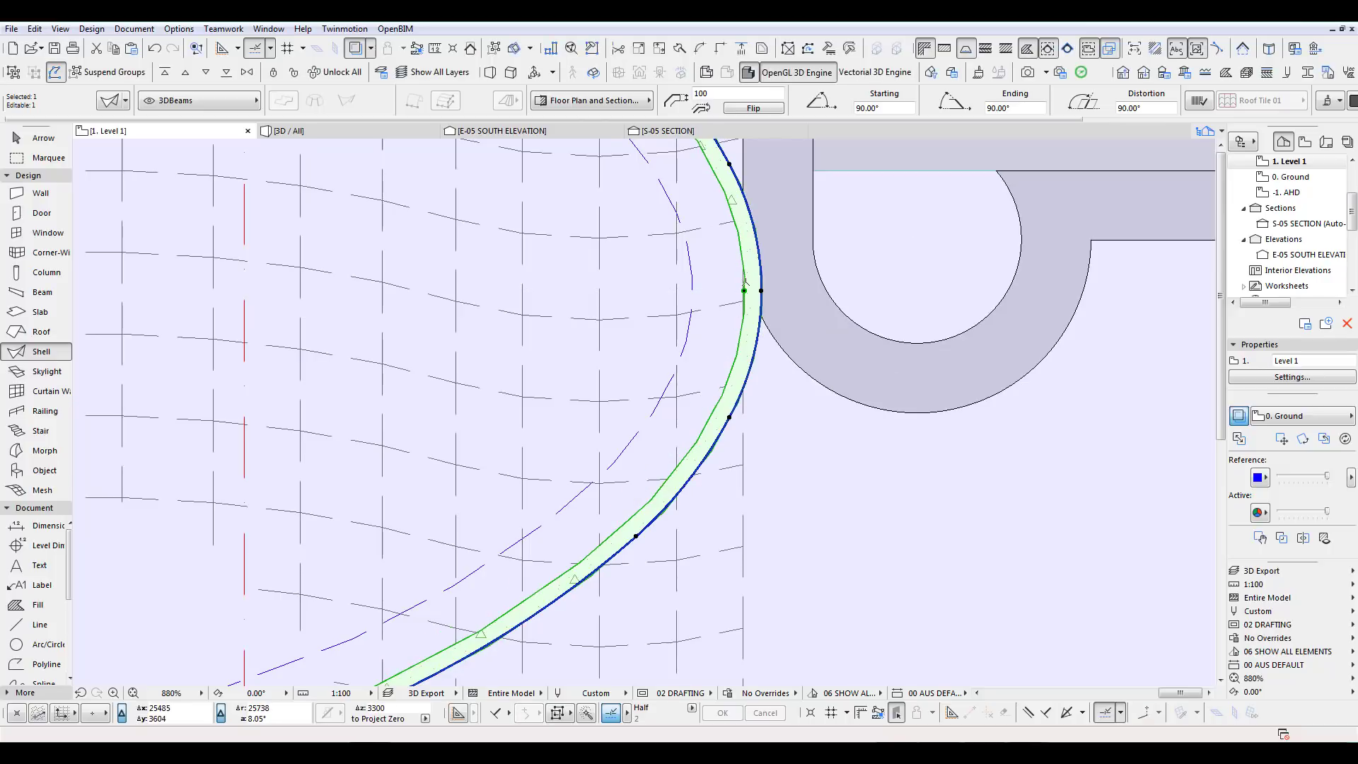
Step: Examine how the enlarged elliptical shell meets the curved wall ends in plan
scroll(736, 291, down, 10)
scroll(793, 388, up, 8)
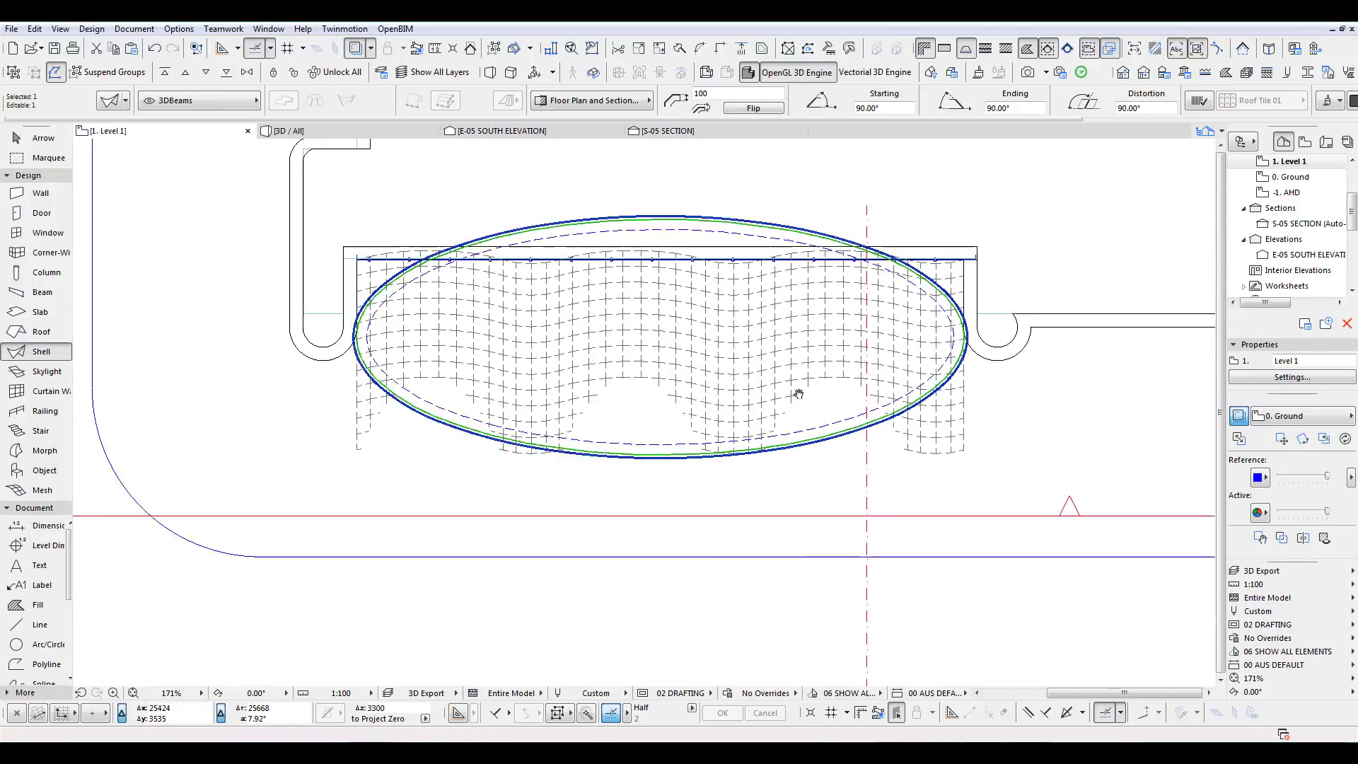
scroll(396, 379, down, 5)
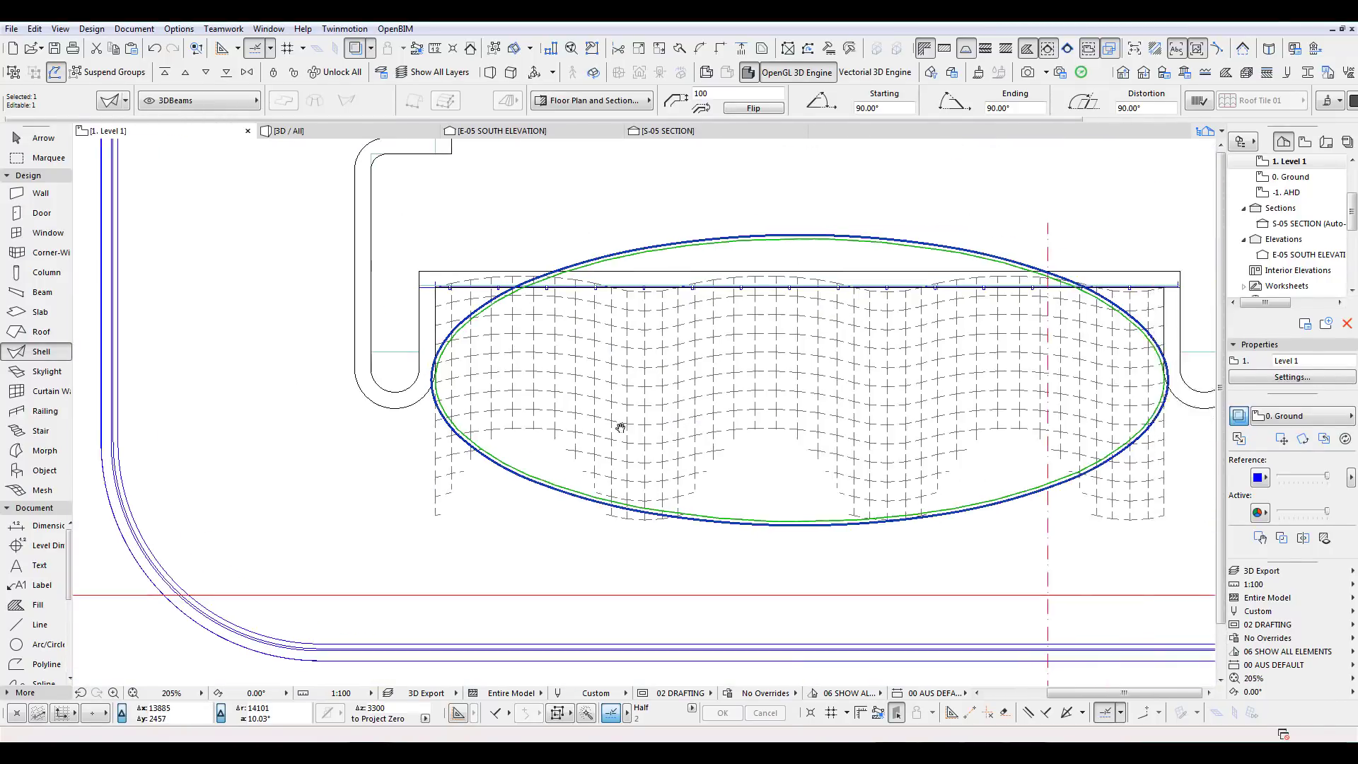
middle_drag(620, 427, 365, 427)
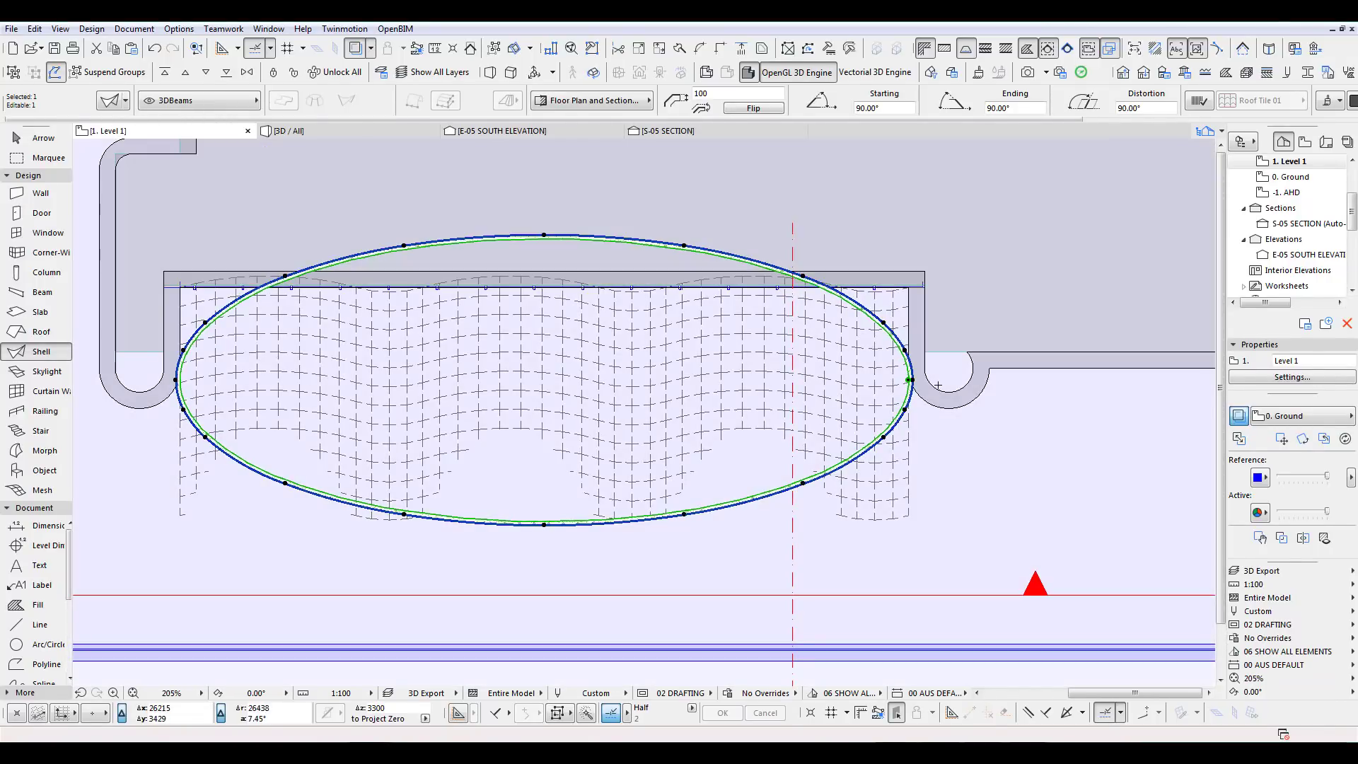
scroll(1033, 356, up, 3)
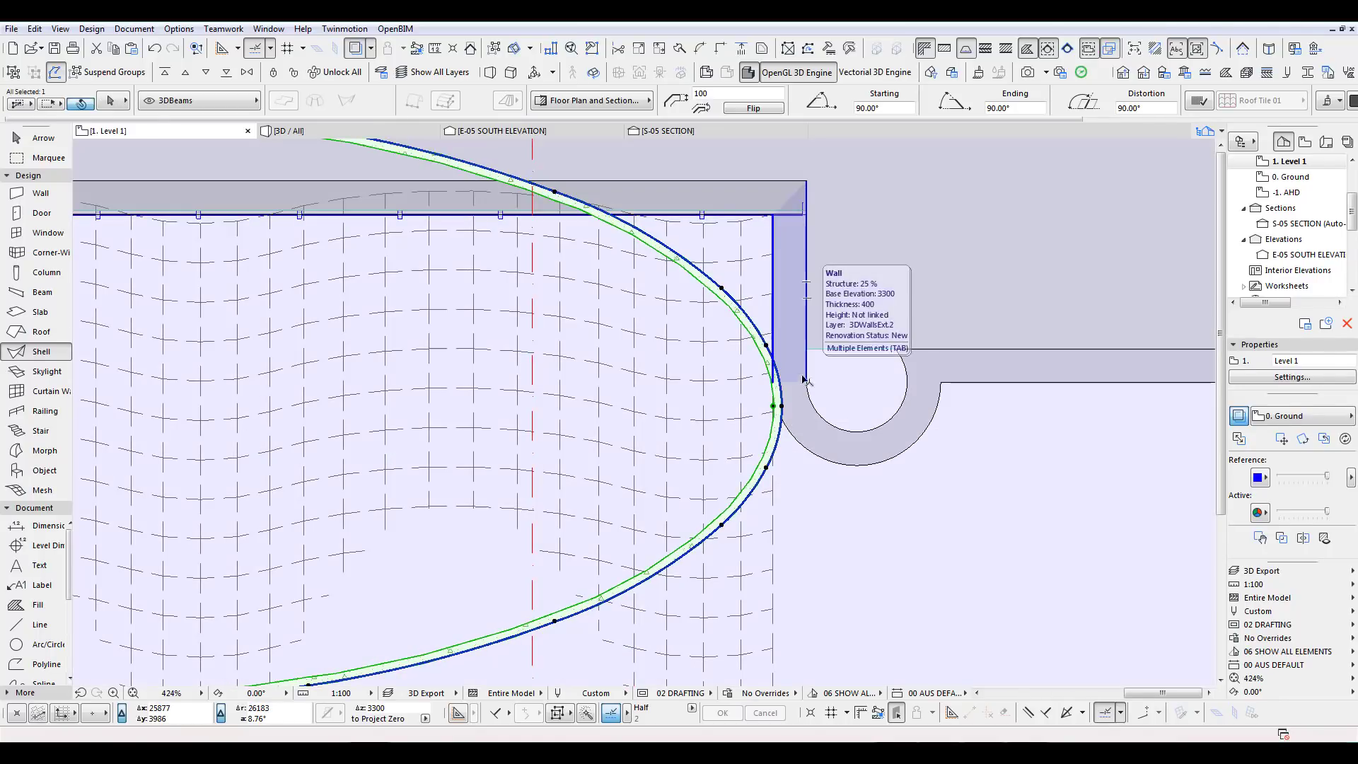
scroll(792, 383, up, 3)
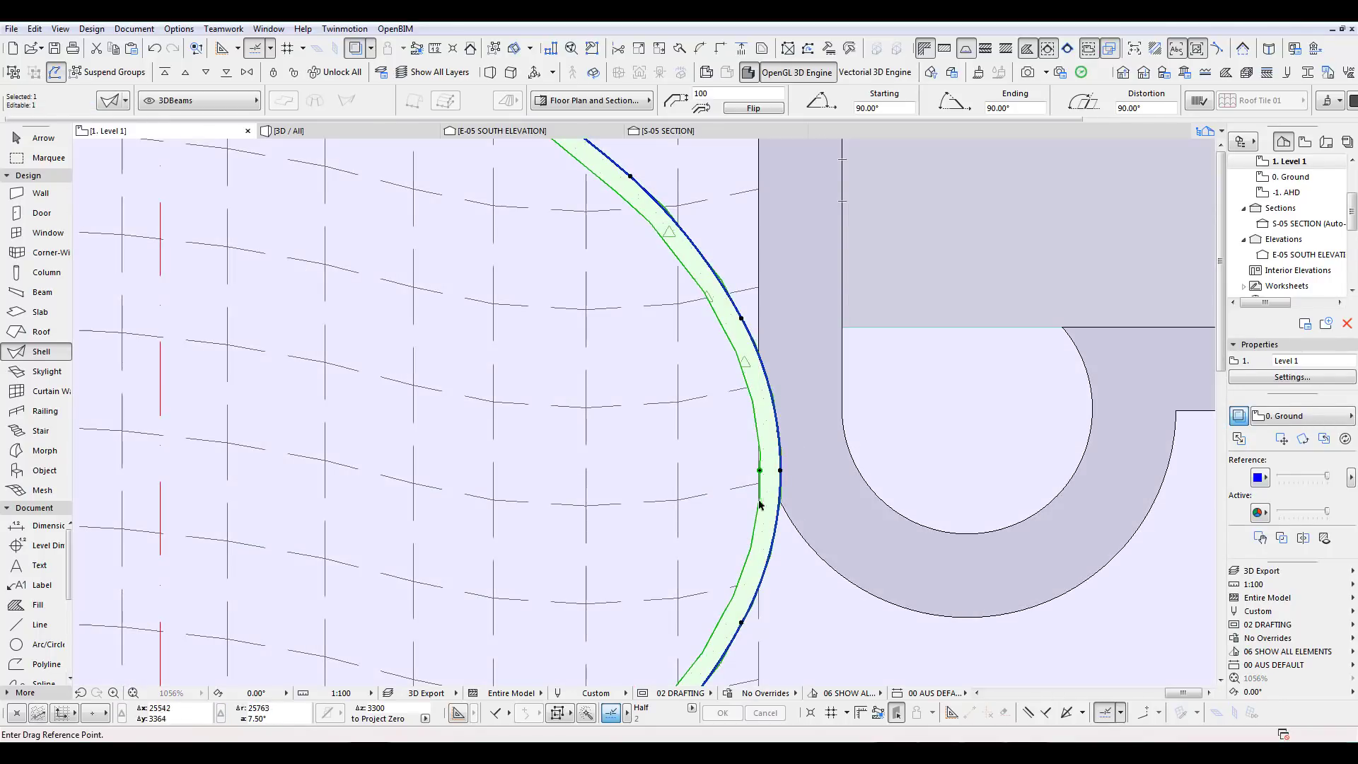
click(844, 412)
scroll(728, 400, down, 7)
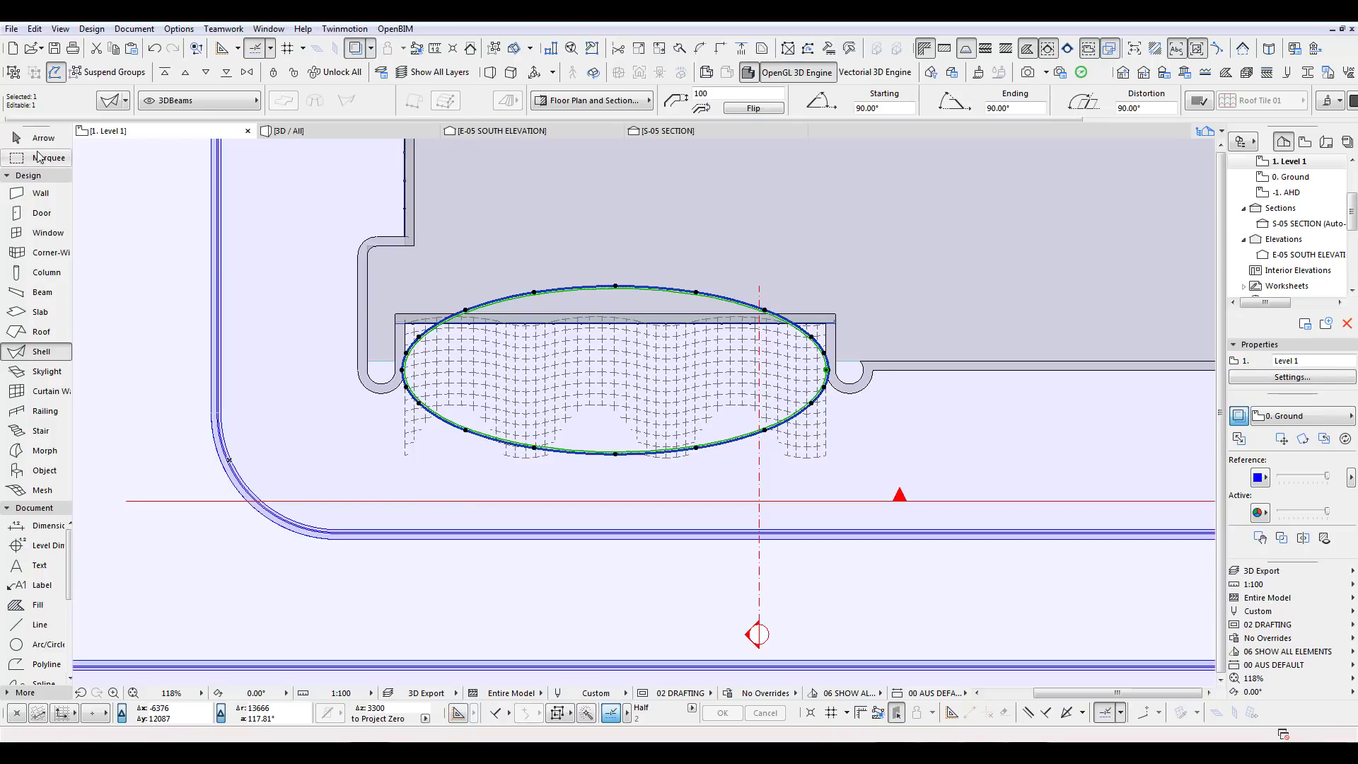
Step: Add all the wavy roof curtain wall segments to the shell selection and show only the selected elements in 3D
click(28, 139)
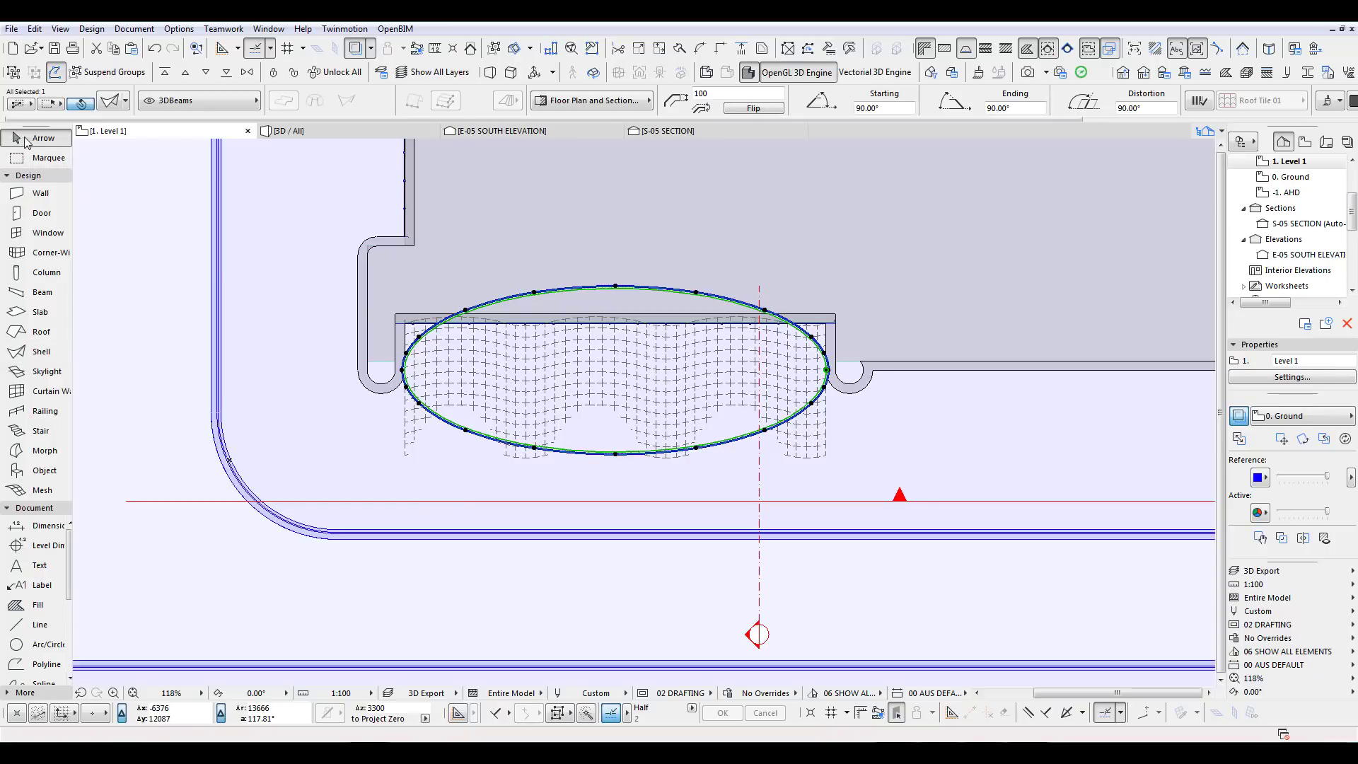
shift+click(410, 456)
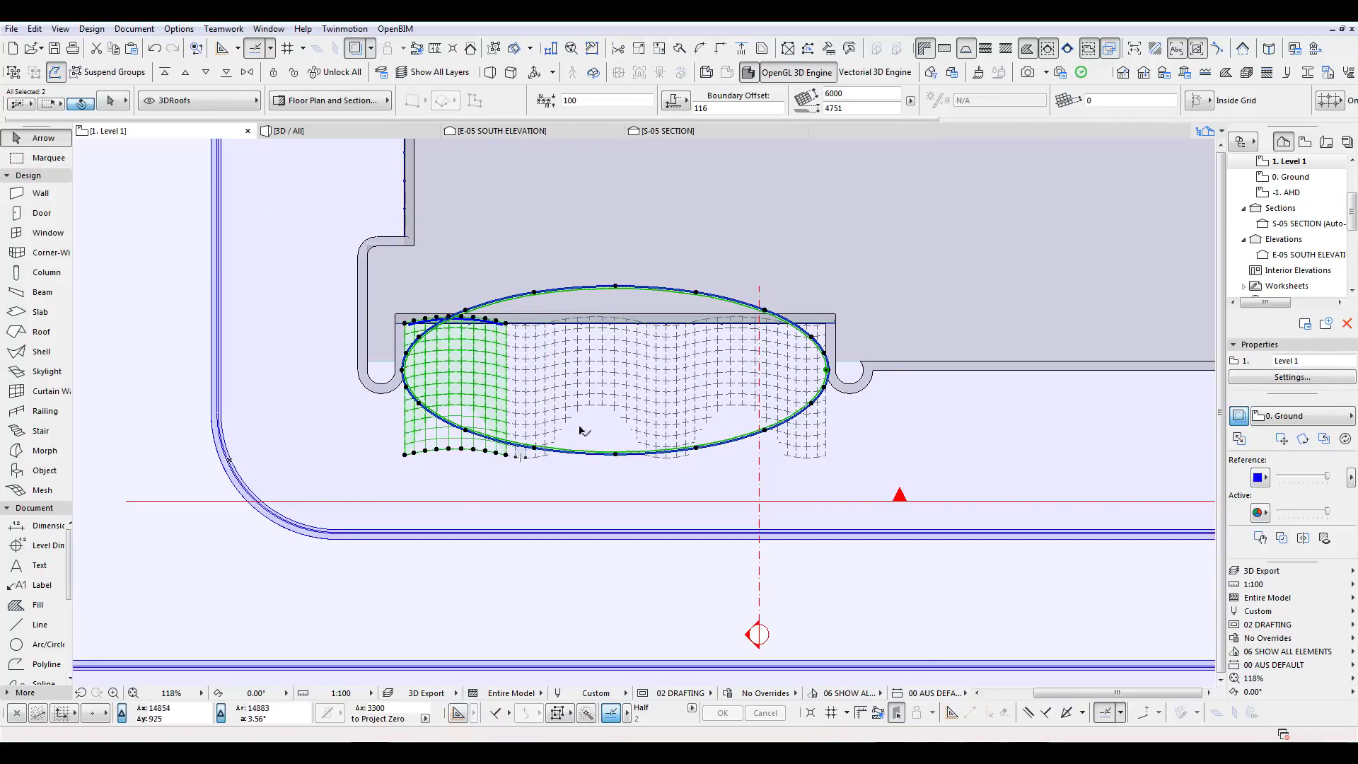
shift+click(579, 428)
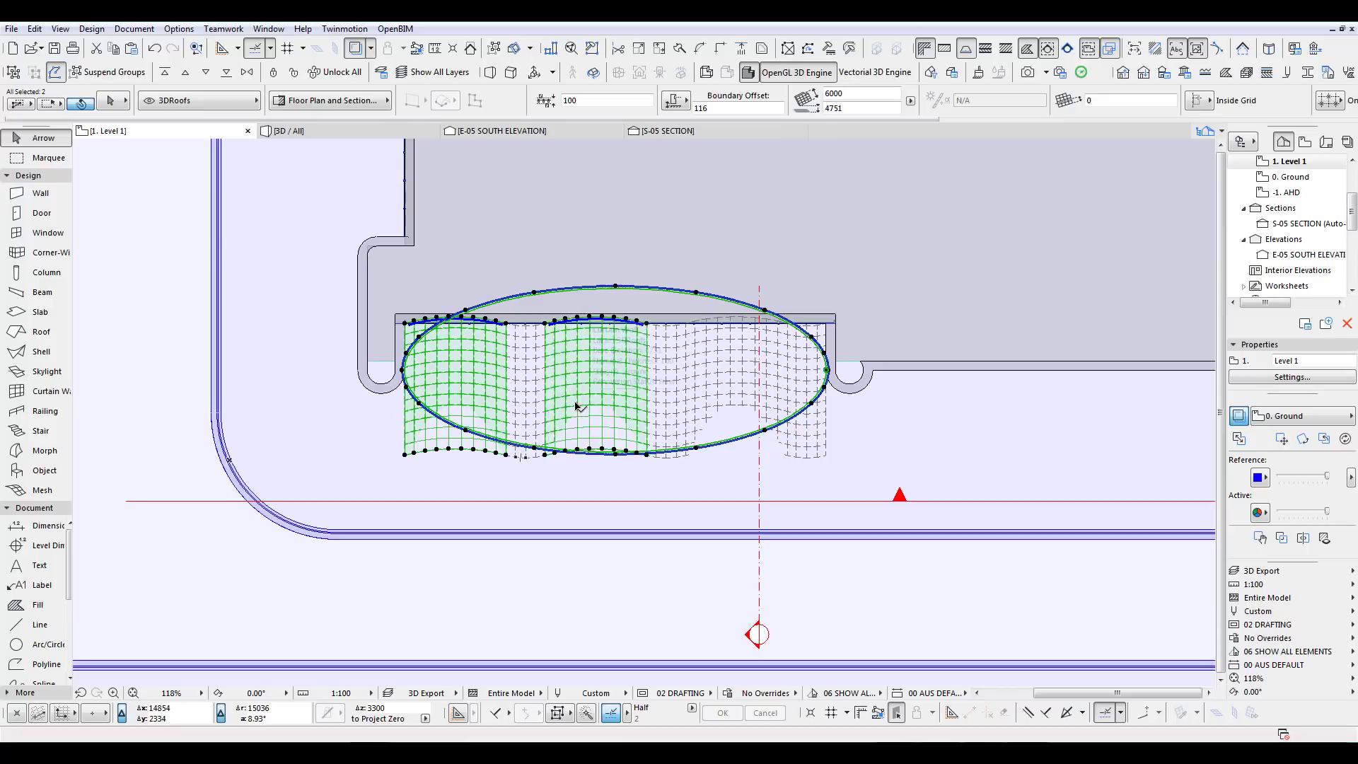
shift+click(534, 457)
shift+click(662, 453)
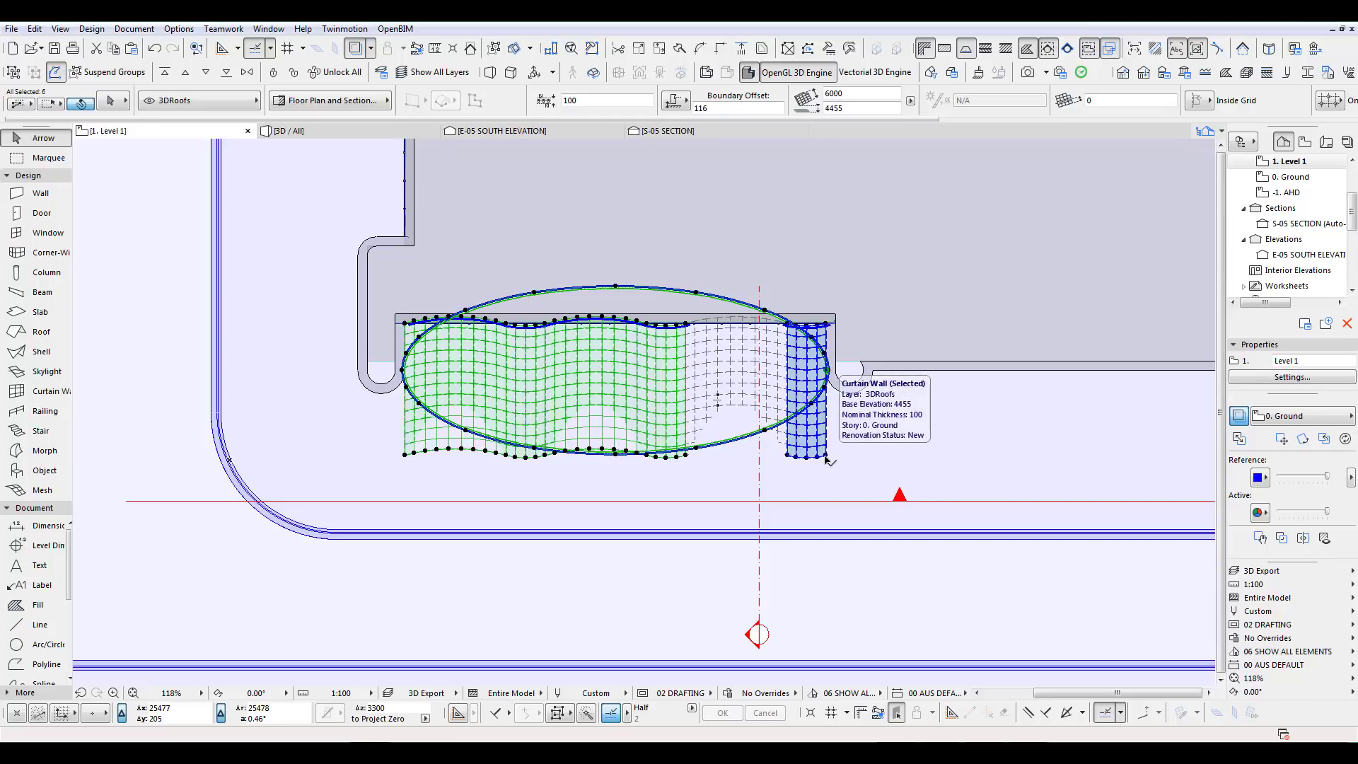
shift+click(804, 437)
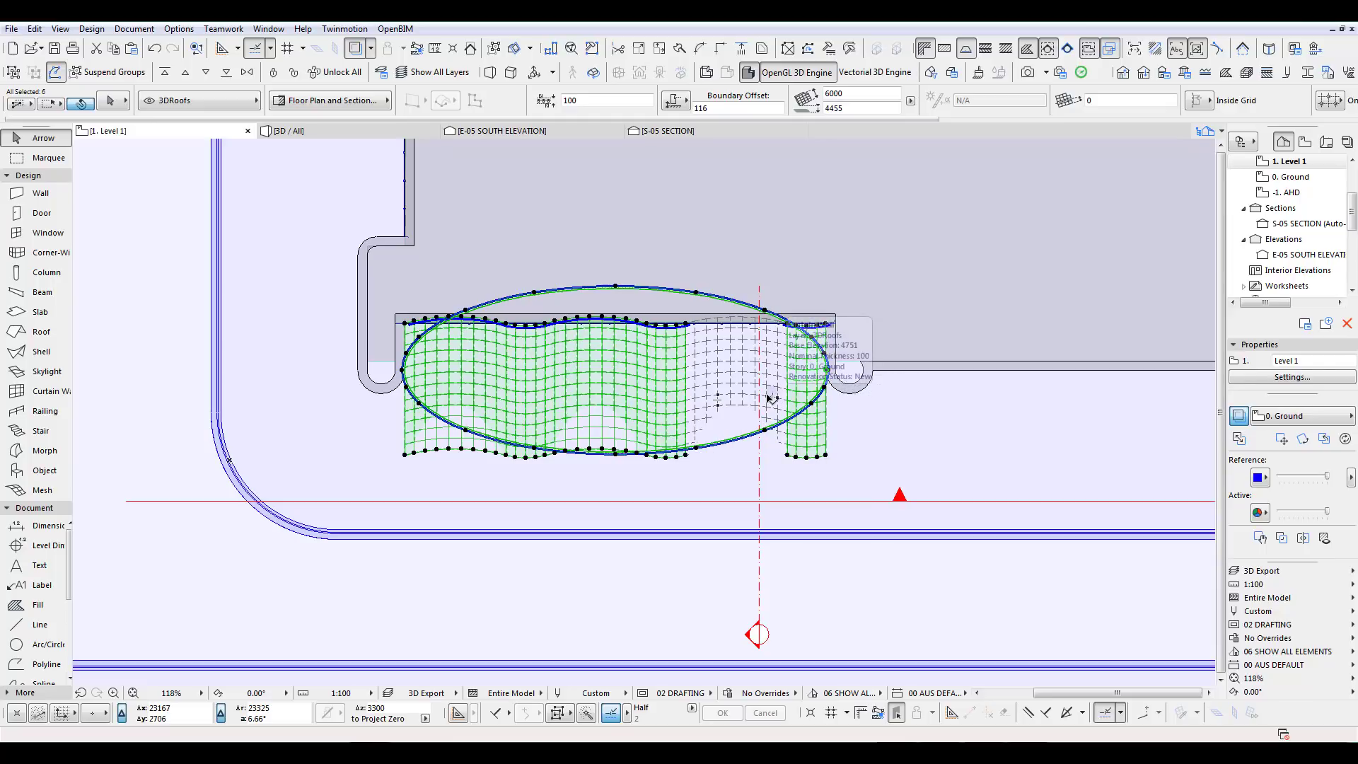
shift+click(770, 398)
key(F5)
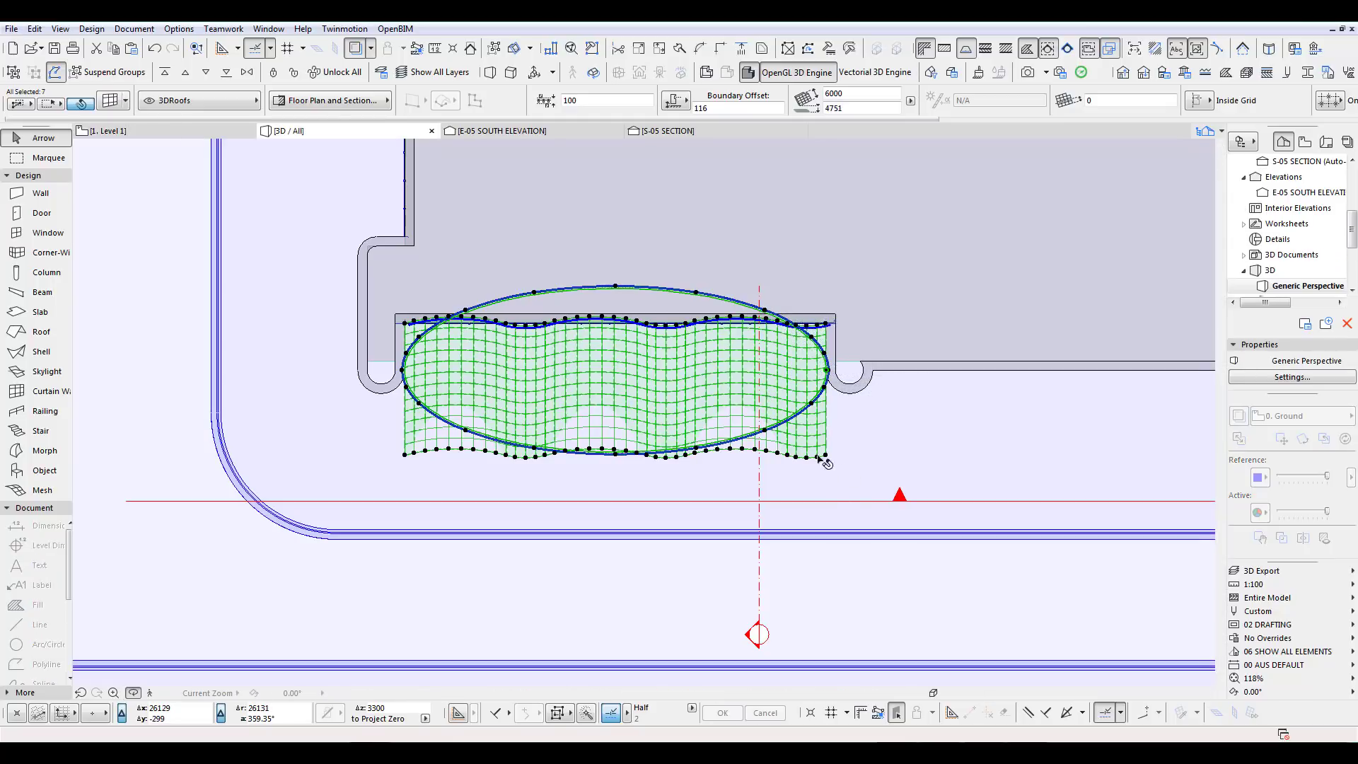
middle_drag(619, 300, 620, 444)
drag(620, 444, 575, 431)
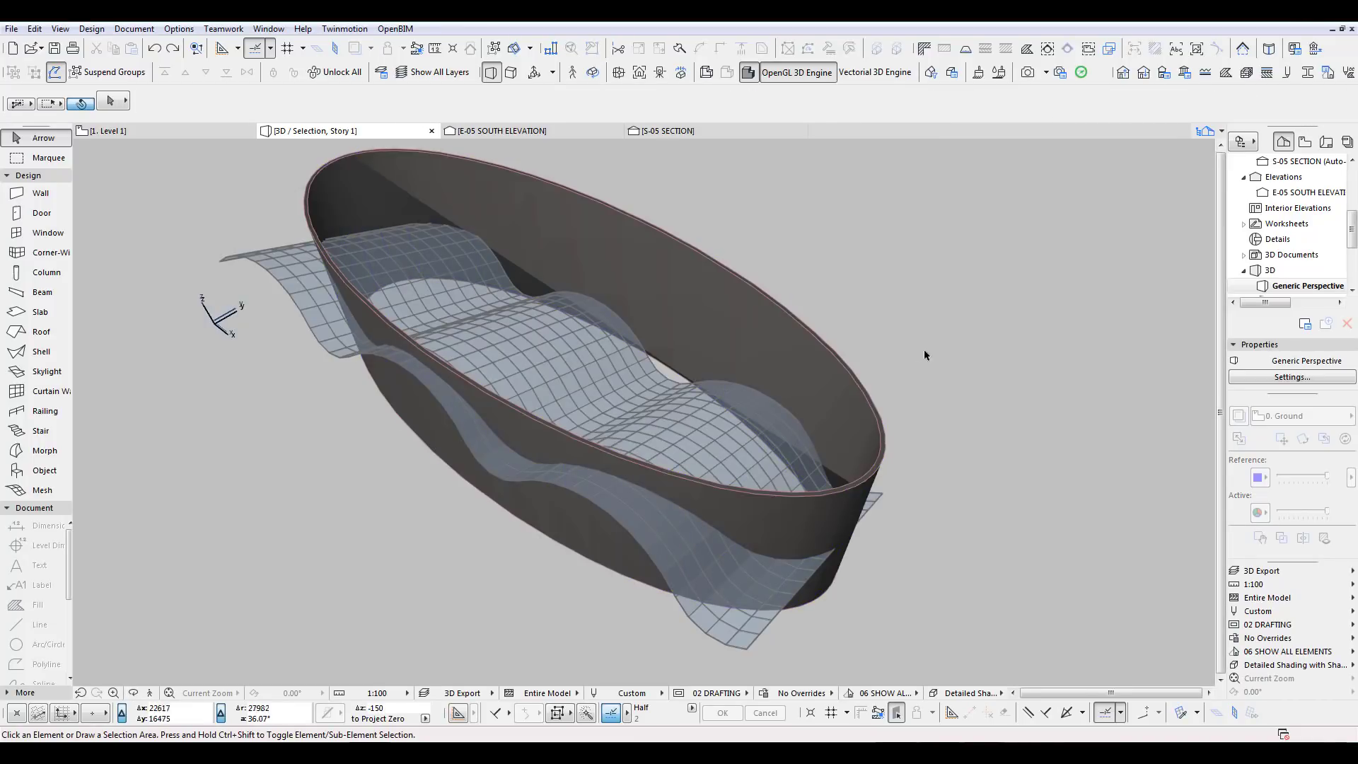
Step: Set the elliptical shell's trimming body to Editable
click(794, 351)
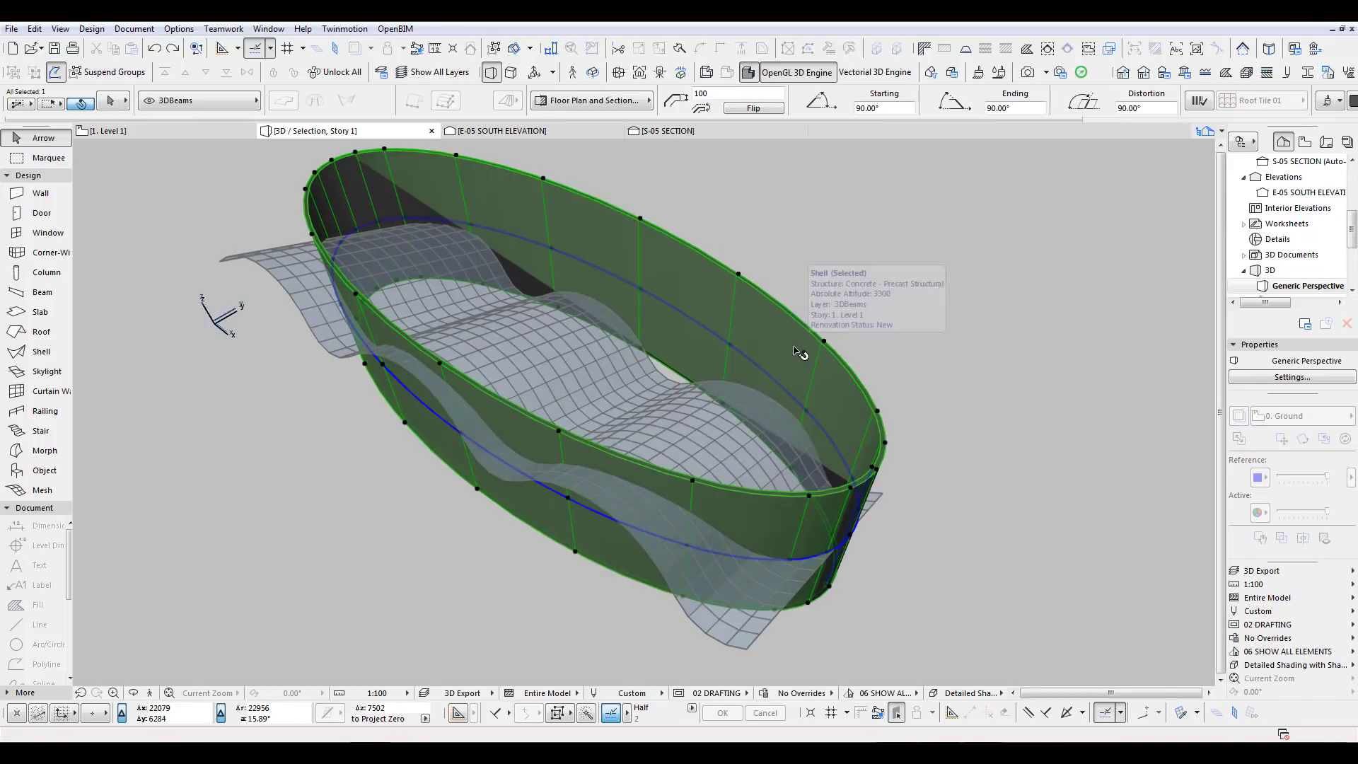
click(110, 102)
click(518, 506)
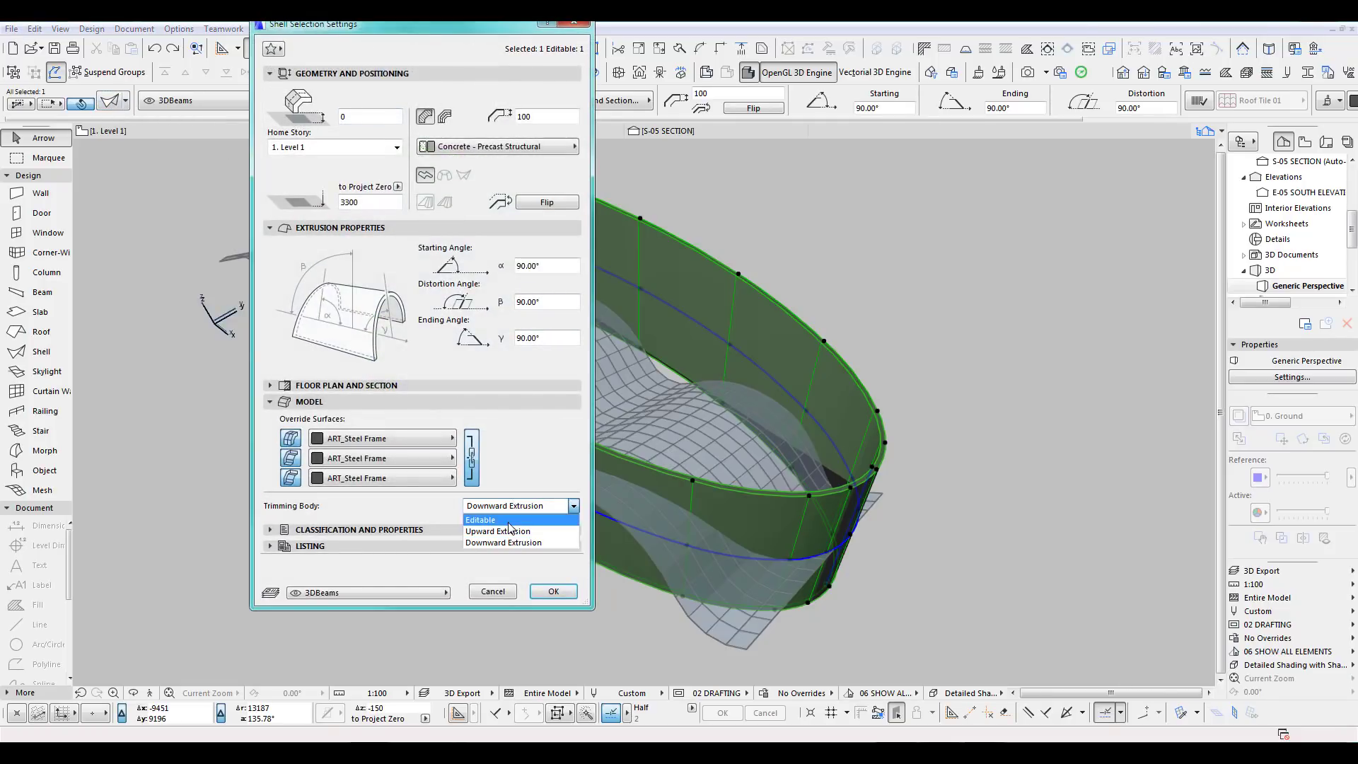
click(488, 520)
click(553, 592)
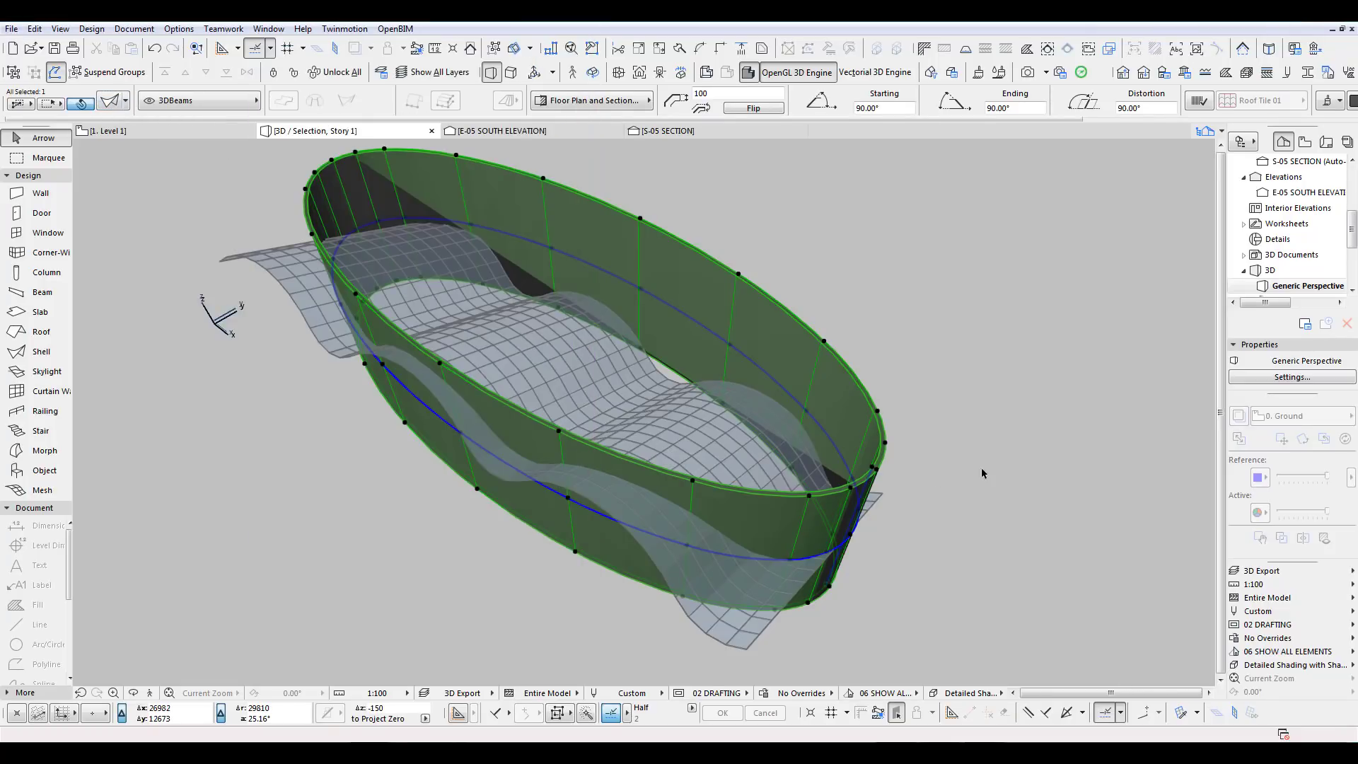
click(982, 469)
Step: Trim all the wavy curtain walls with the elliptical shell, keeping the part inside the ellipse
click(46, 393)
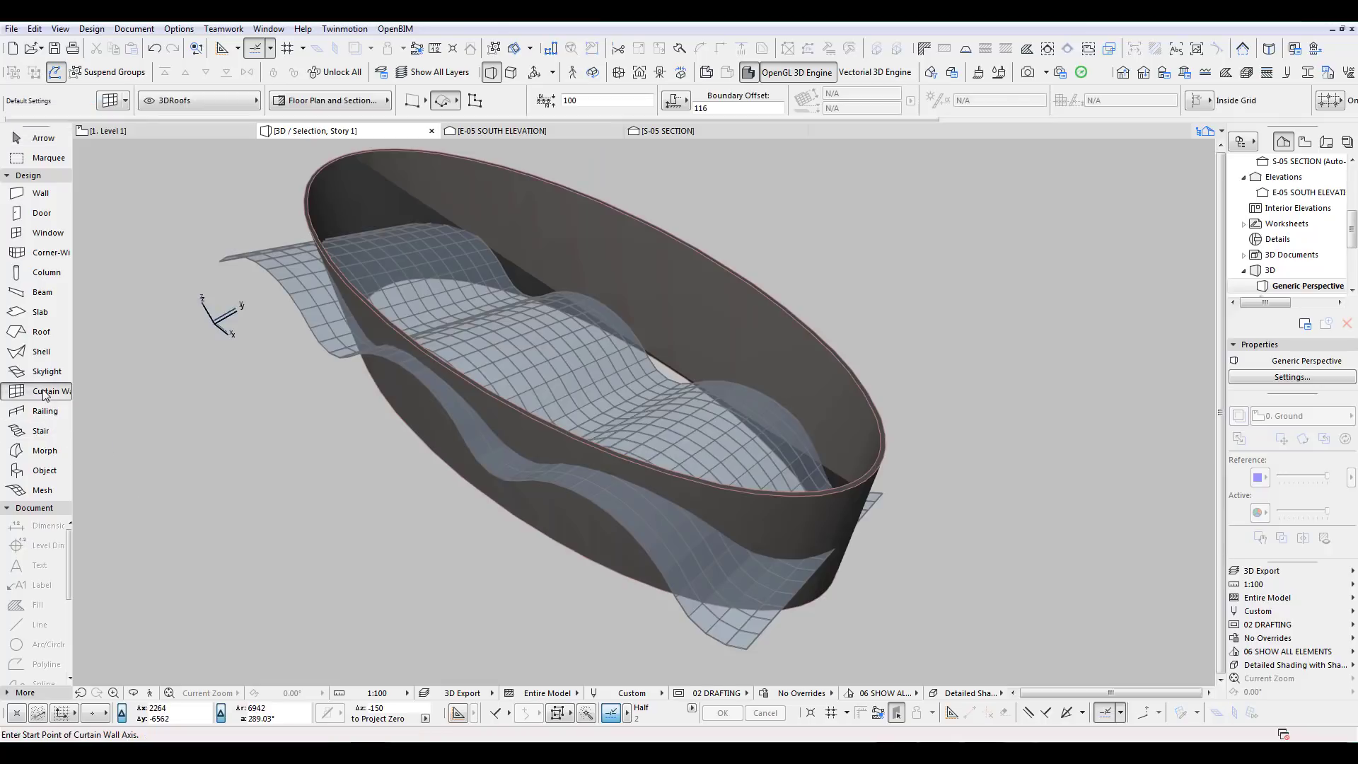
key(ctrl+a)
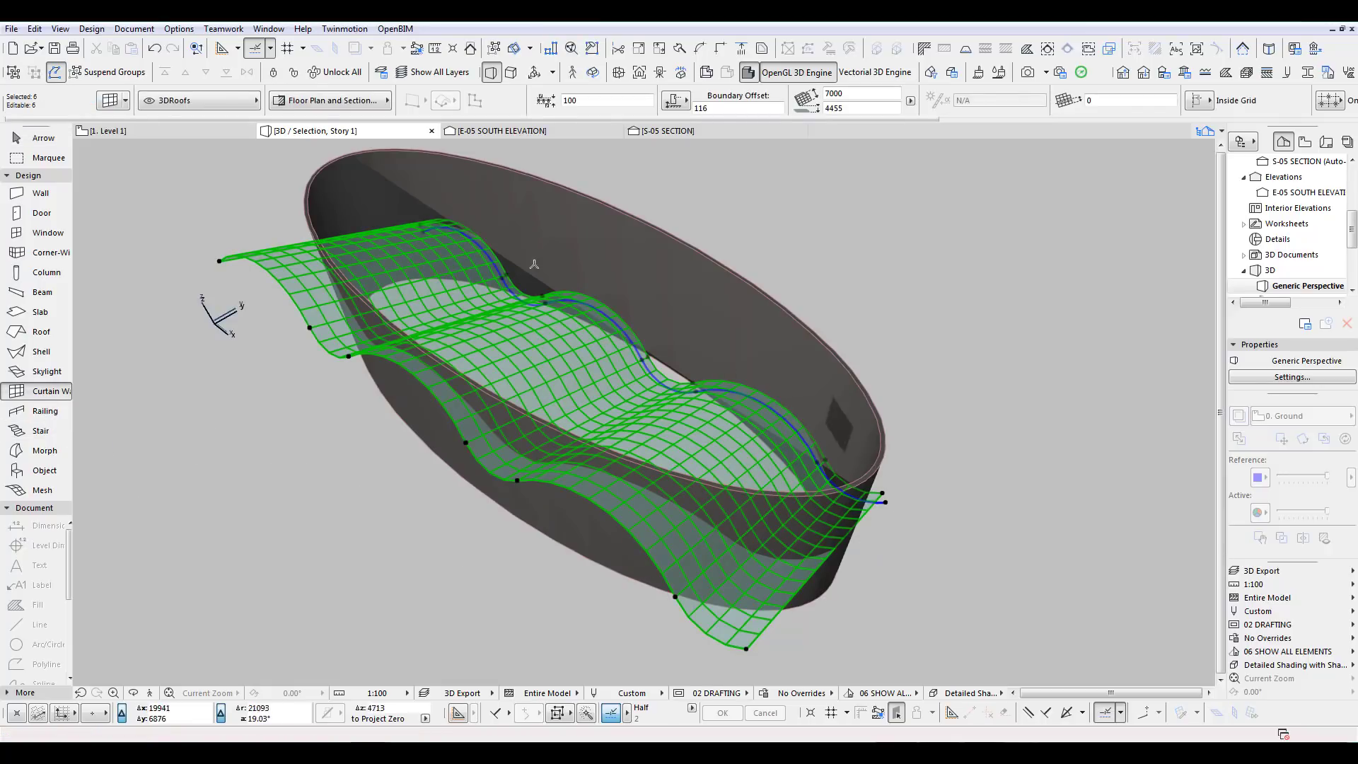
click(92, 30)
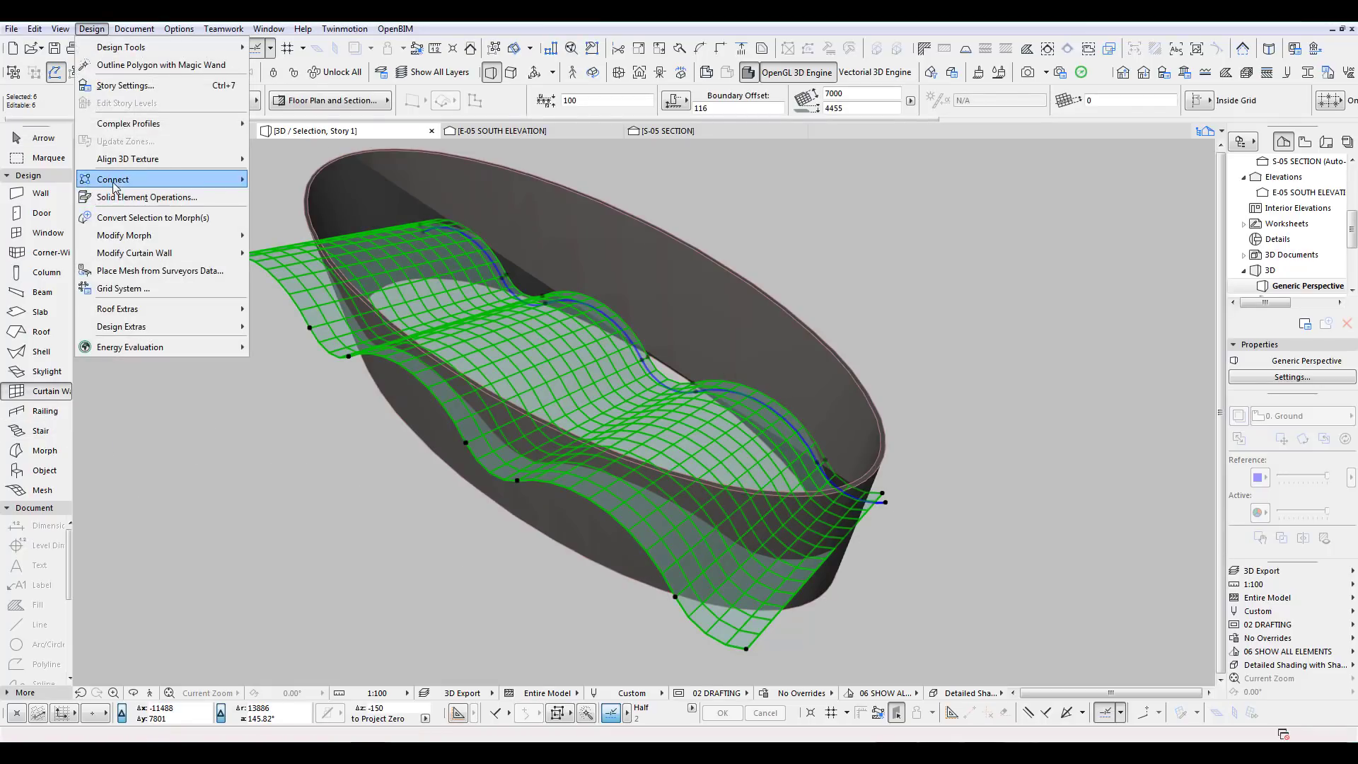
mouse_move(117, 179)
click(300, 179)
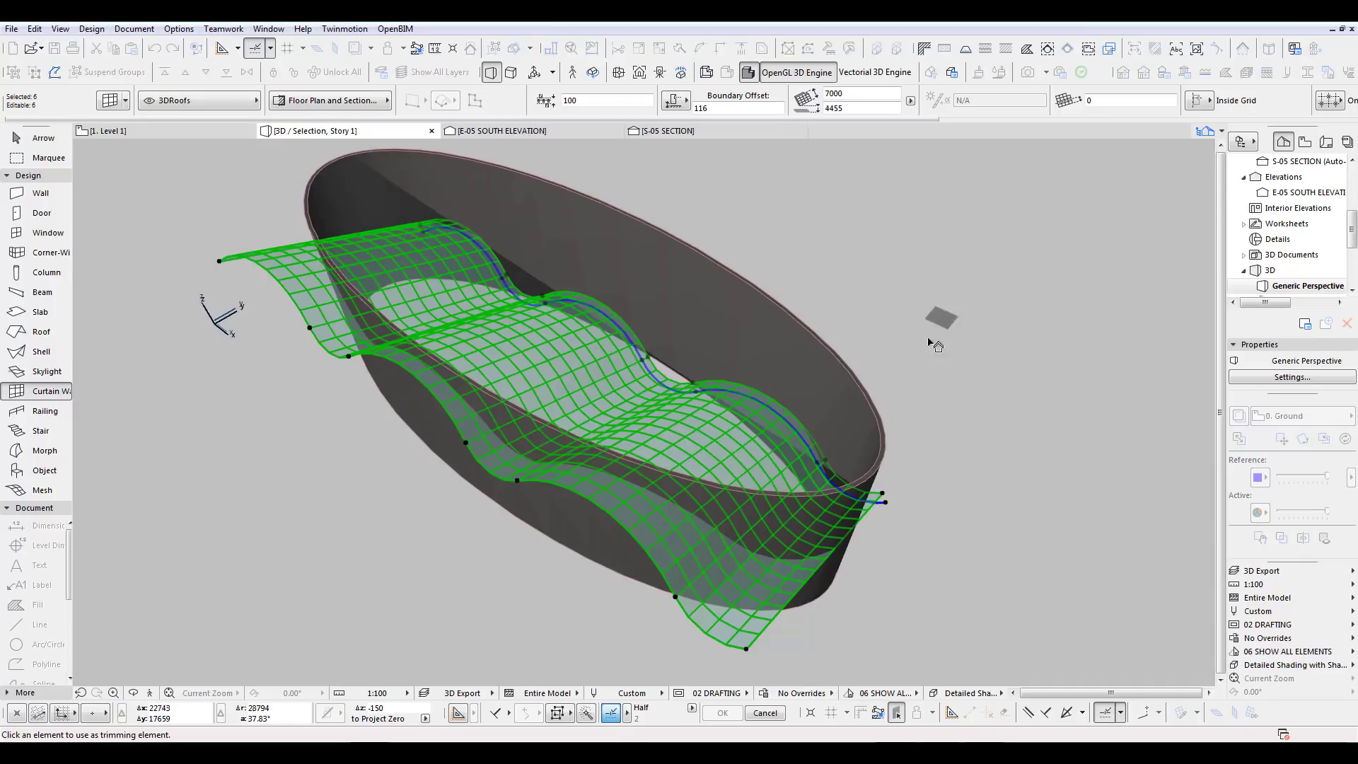
click(800, 370)
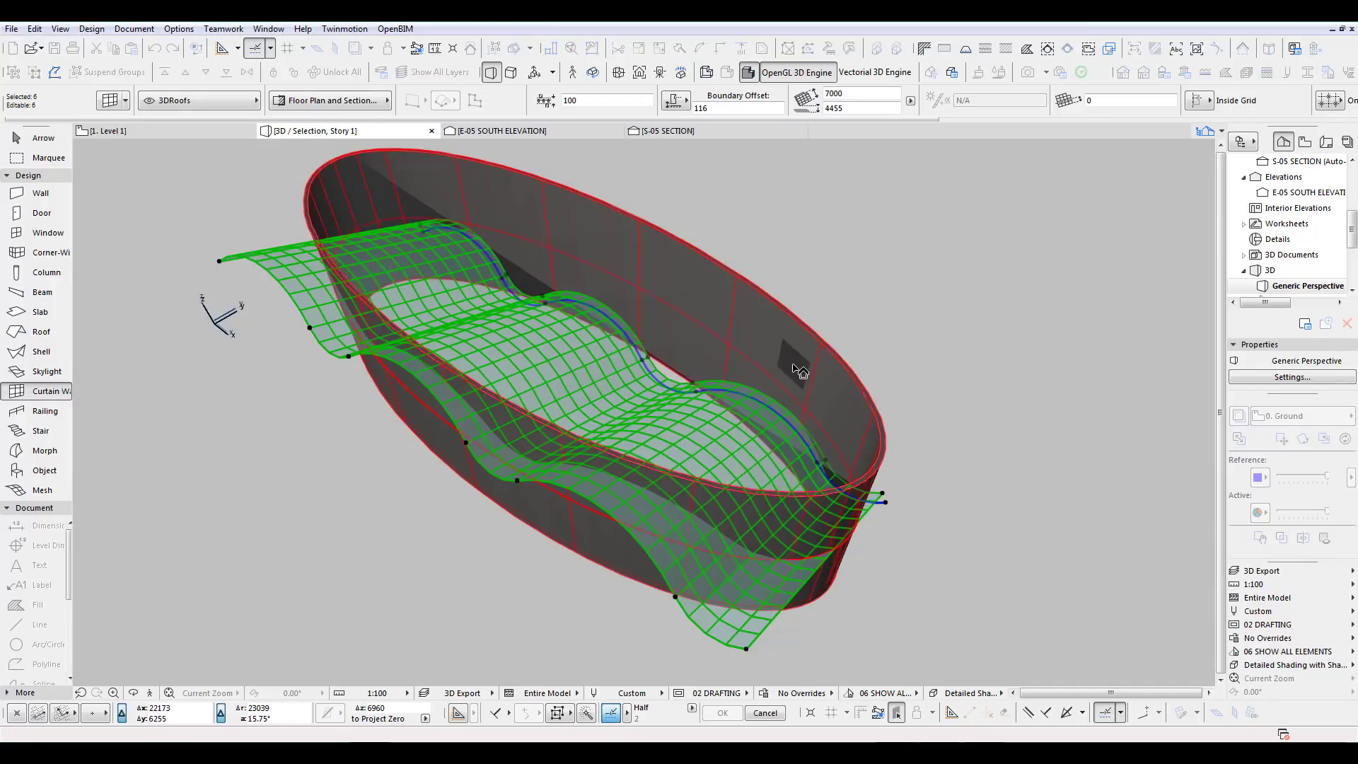
click(543, 362)
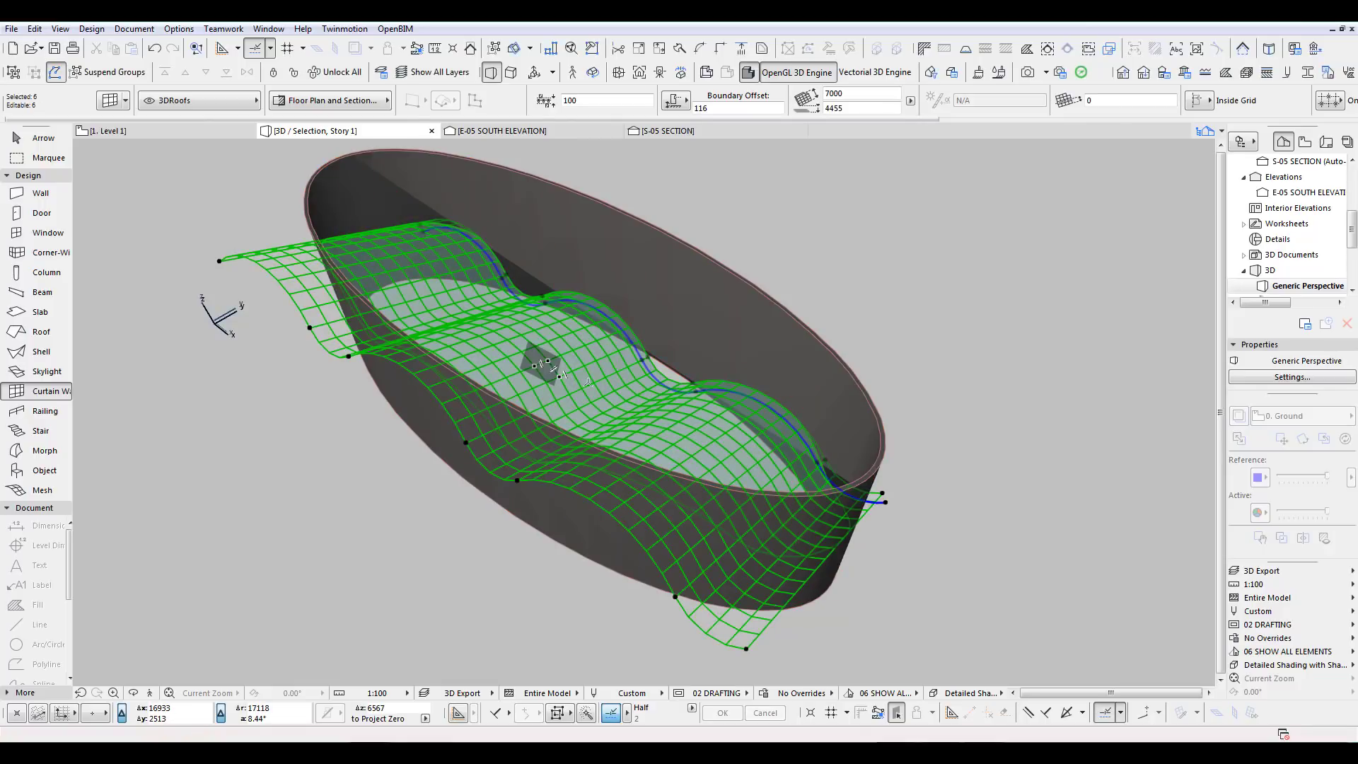
click(1023, 355)
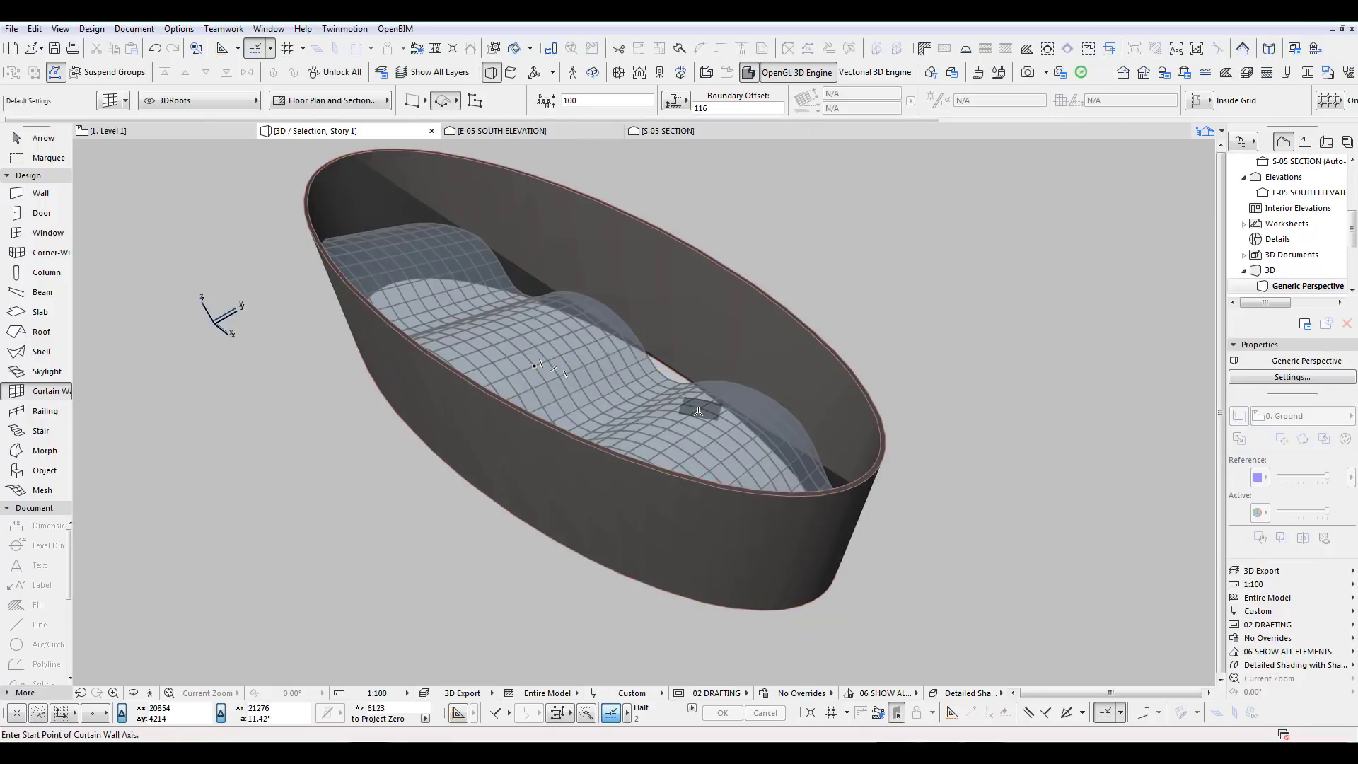
shift+middle_drag(694, 425, 767, 379)
Step: On the Level 1 plan, move the elliptical shell to the 3D Cutting Elements layer
key(F2)
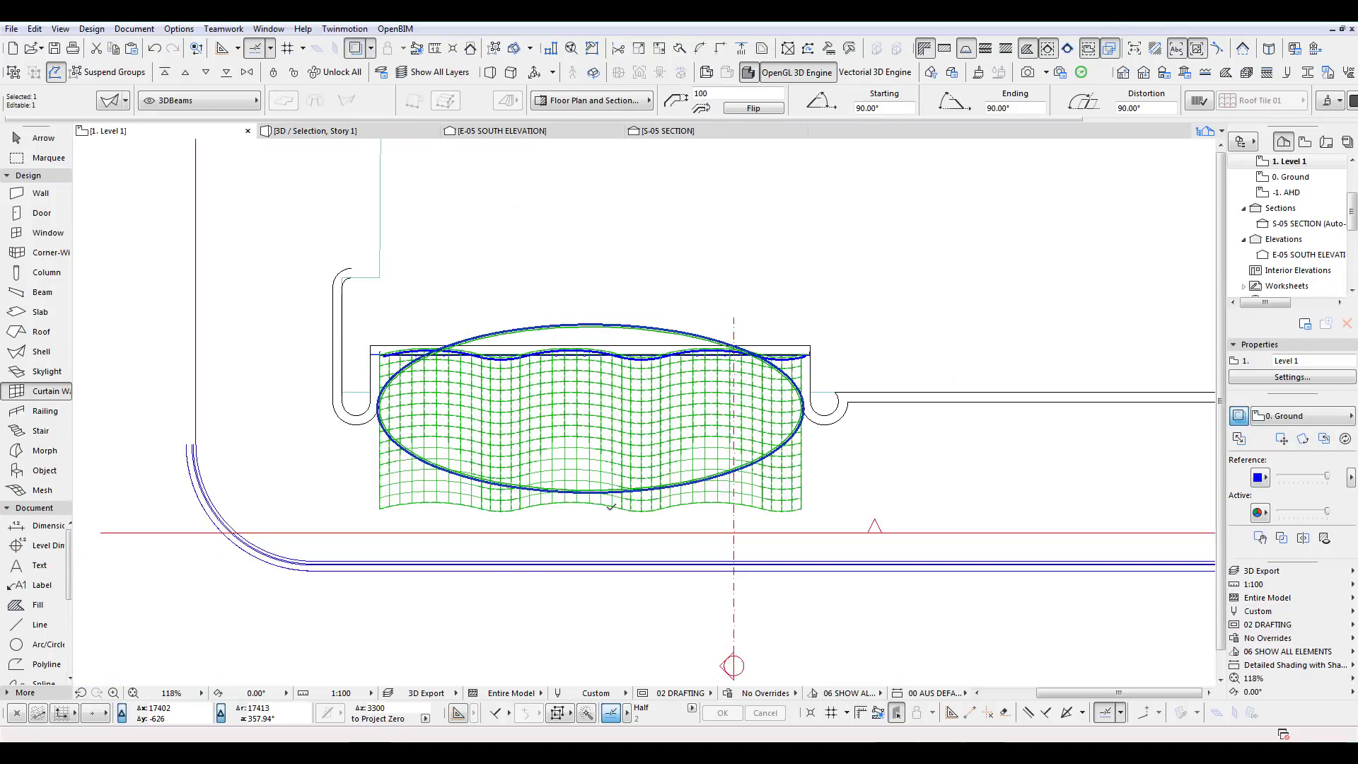
middle_drag(611, 506, 639, 501)
key(Escape)
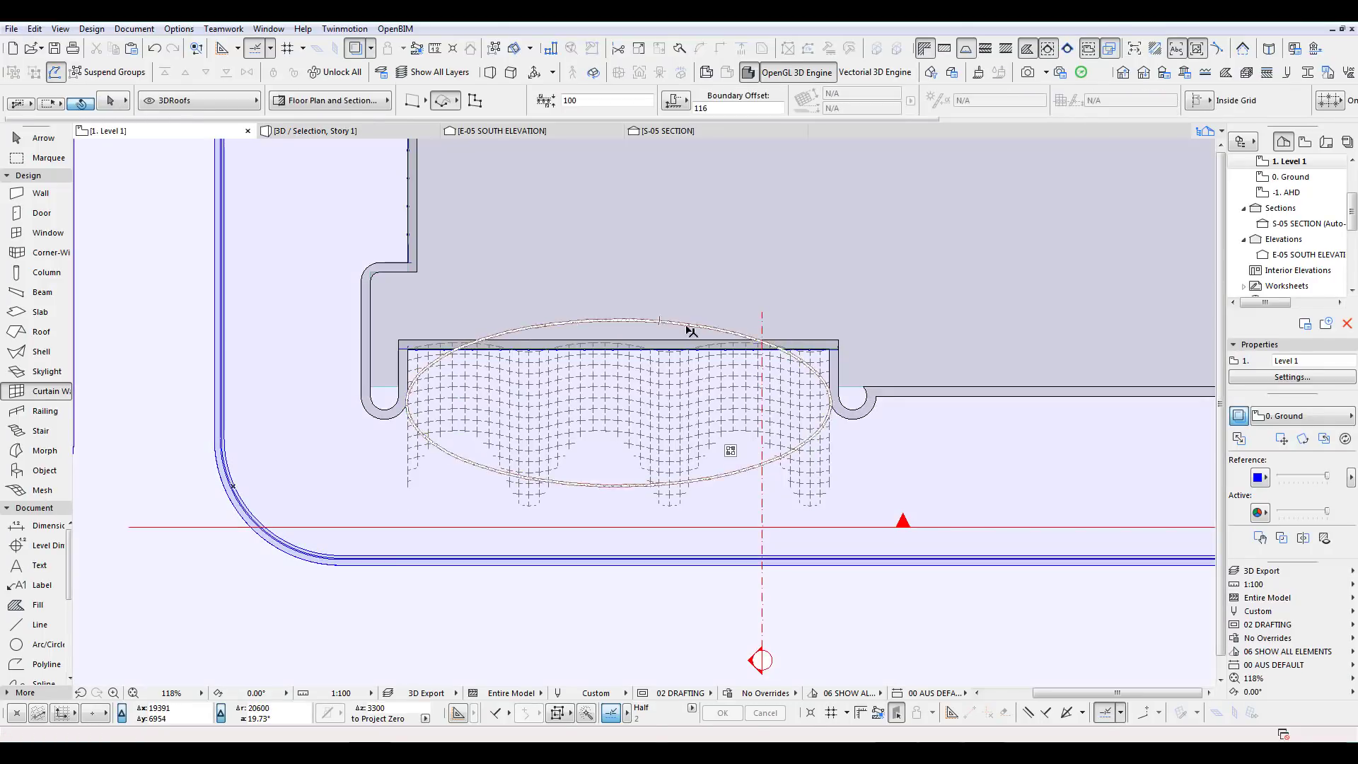
shift+click(661, 319)
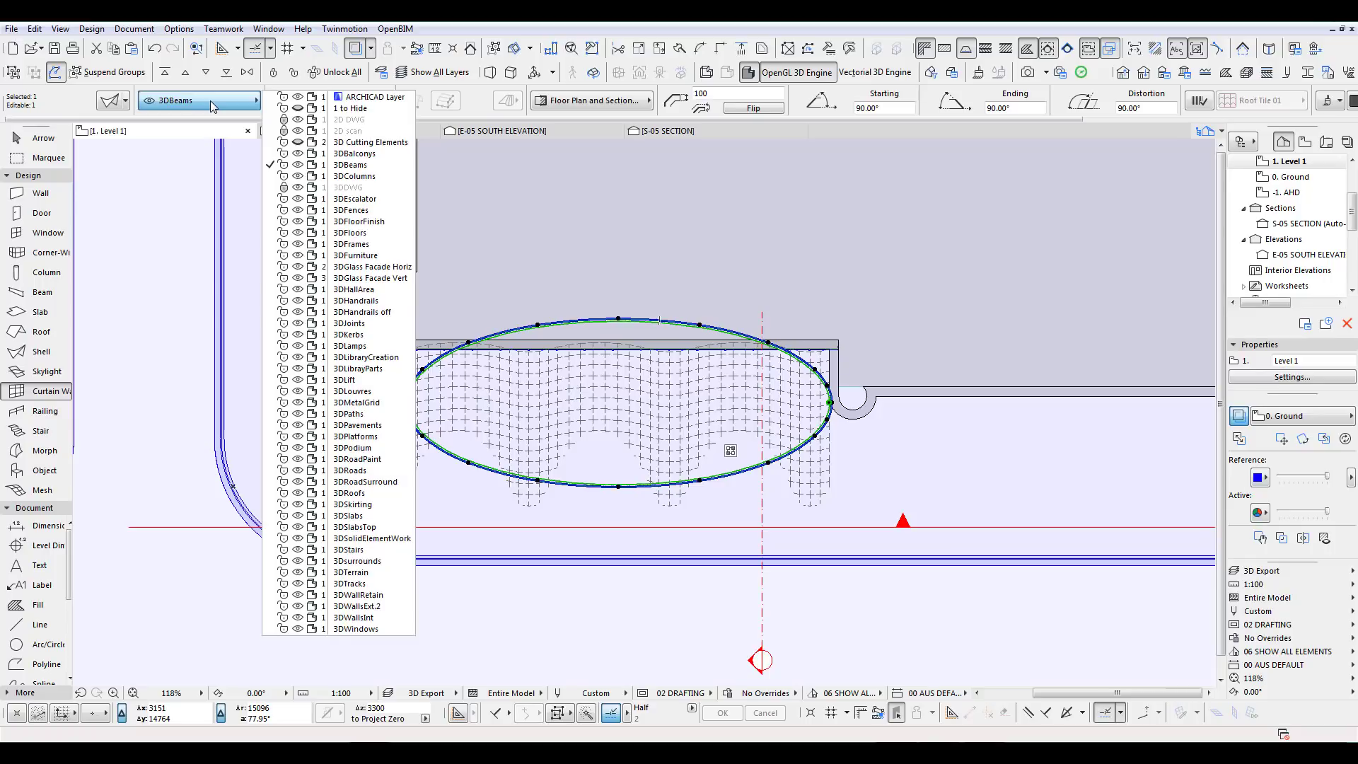
click(353, 145)
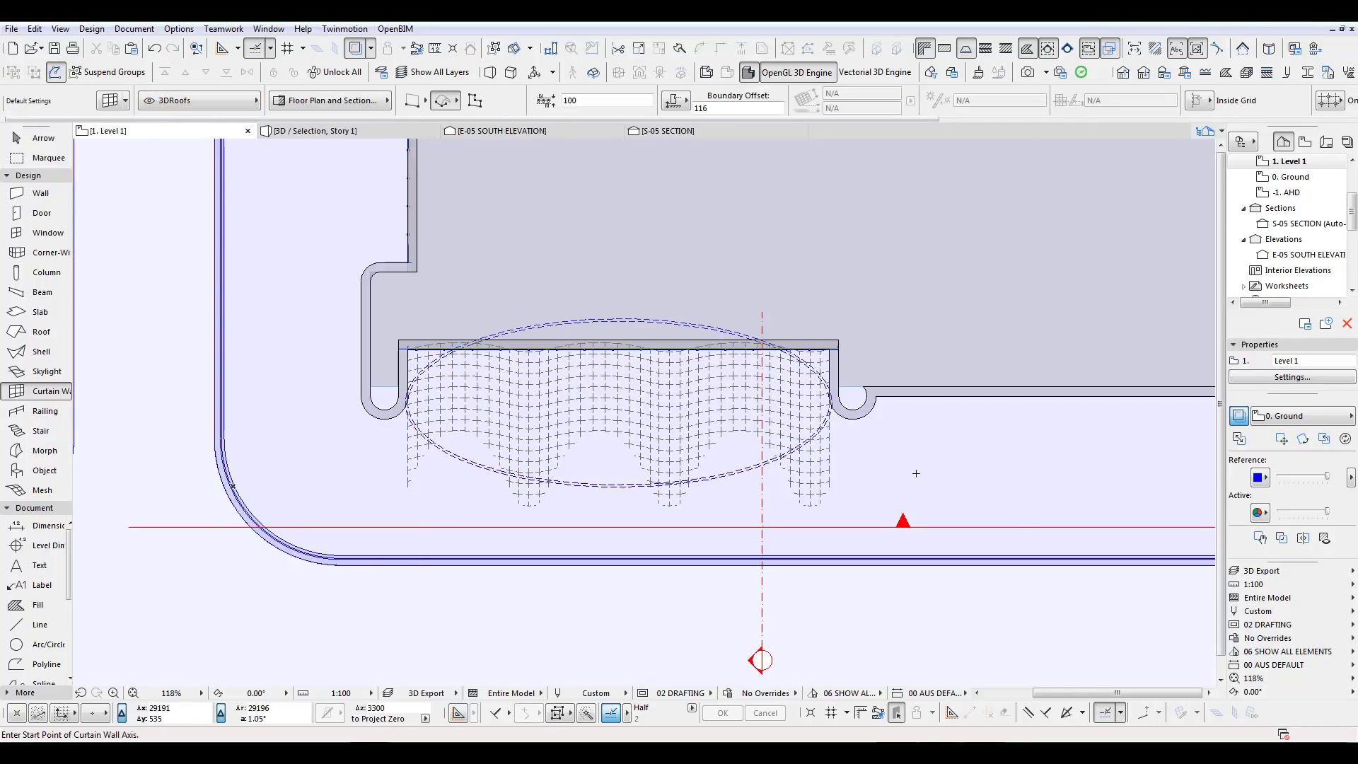
click(917, 473)
key(Escape)
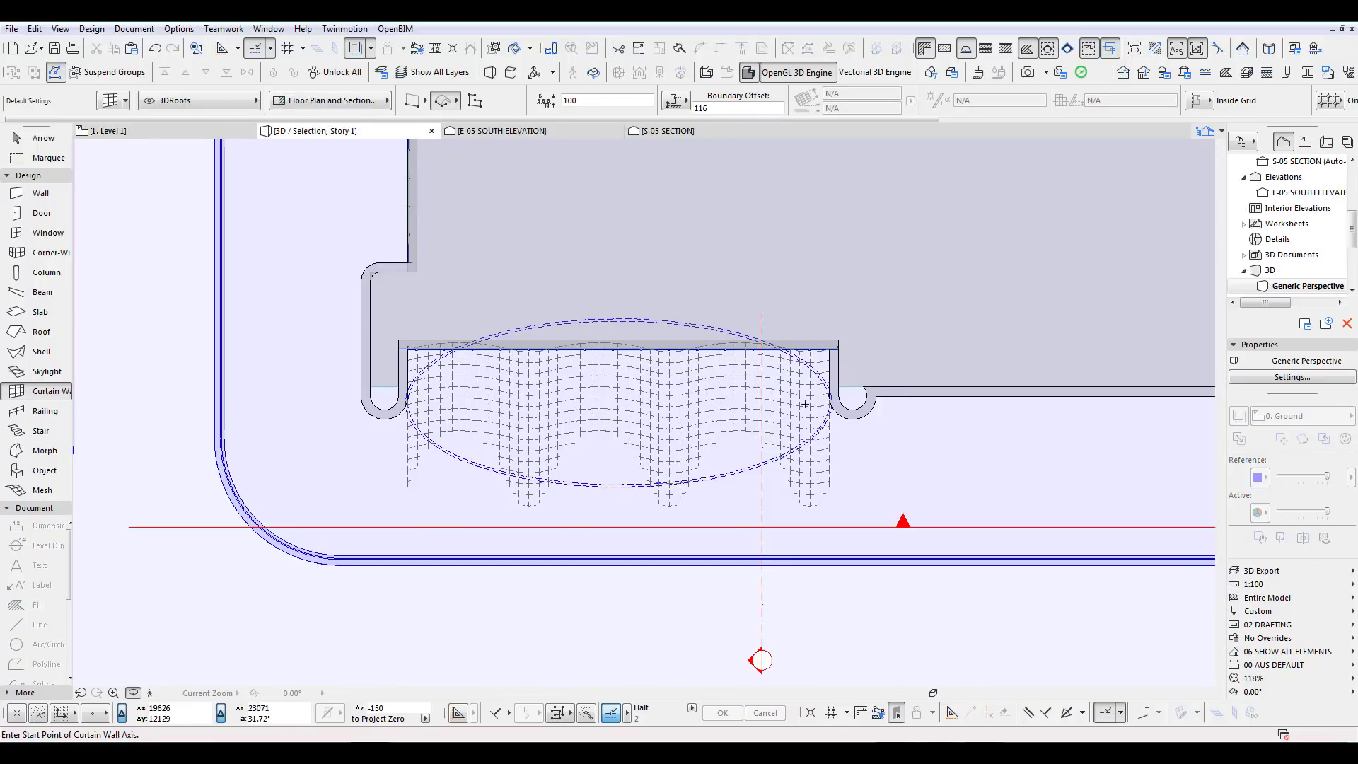
Step: Show the whole model in 3D and examine the trimmed edge of the wavy glass roof up close
key(F5)
scroll(542, 397, down, 2)
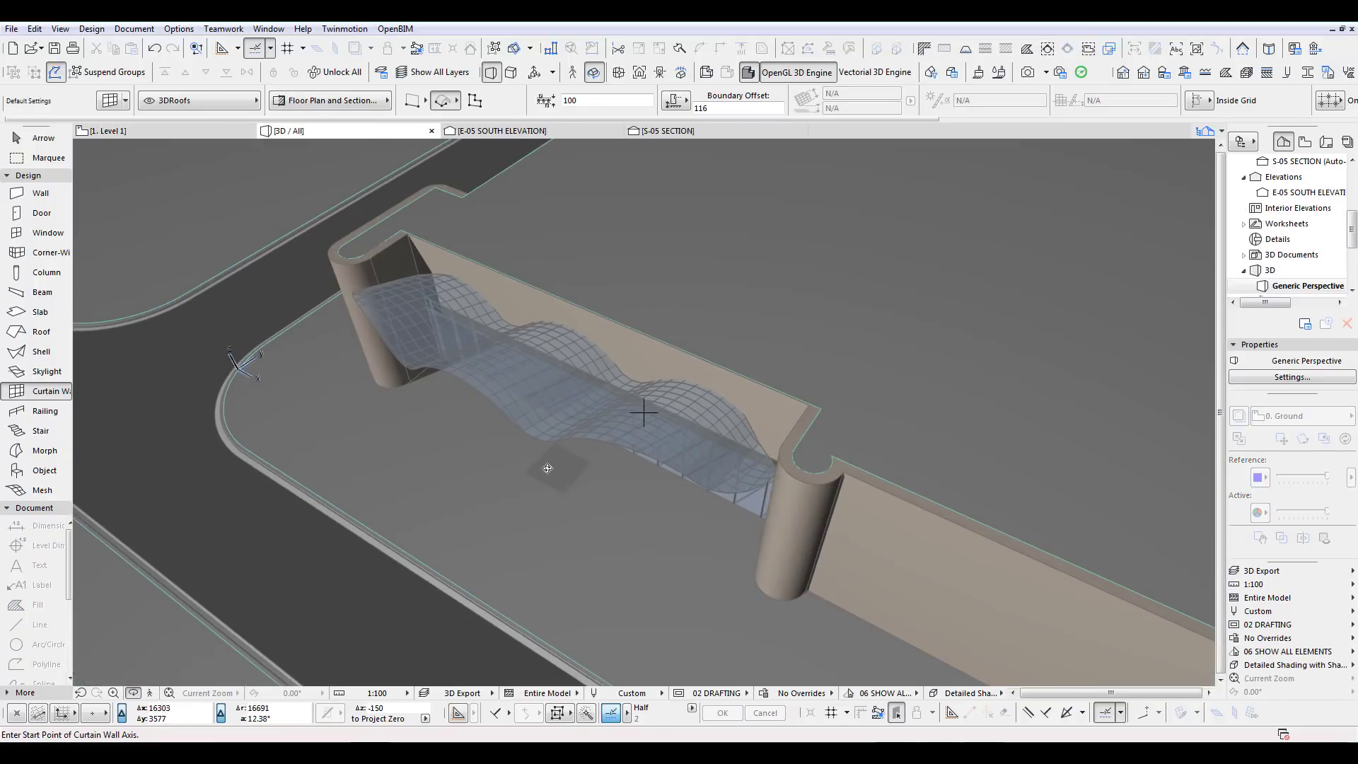
mouse_move(520, 484)
shift+middle_down()
mouse_move(1037, 373)
mouse_move(761, 461)
mouse_move(643, 413)
mouse_move(705, 373)
mouse_move(485, 649)
mouse_move(1009, 637)
mouse_move(1047, 503)
mouse_move(1033, 434)
mouse_move(919, 379)
mouse_move(922, 354)
mouse_move(877, 340)
mouse_move(748, 350)
mouse_move(707, 396)
mouse_move(425, 509)
mouse_move(279, 494)
mouse_move(628, 486)
mouse_move(556, 424)
shift+middle_up()
scroll(519, 479, up, 3)
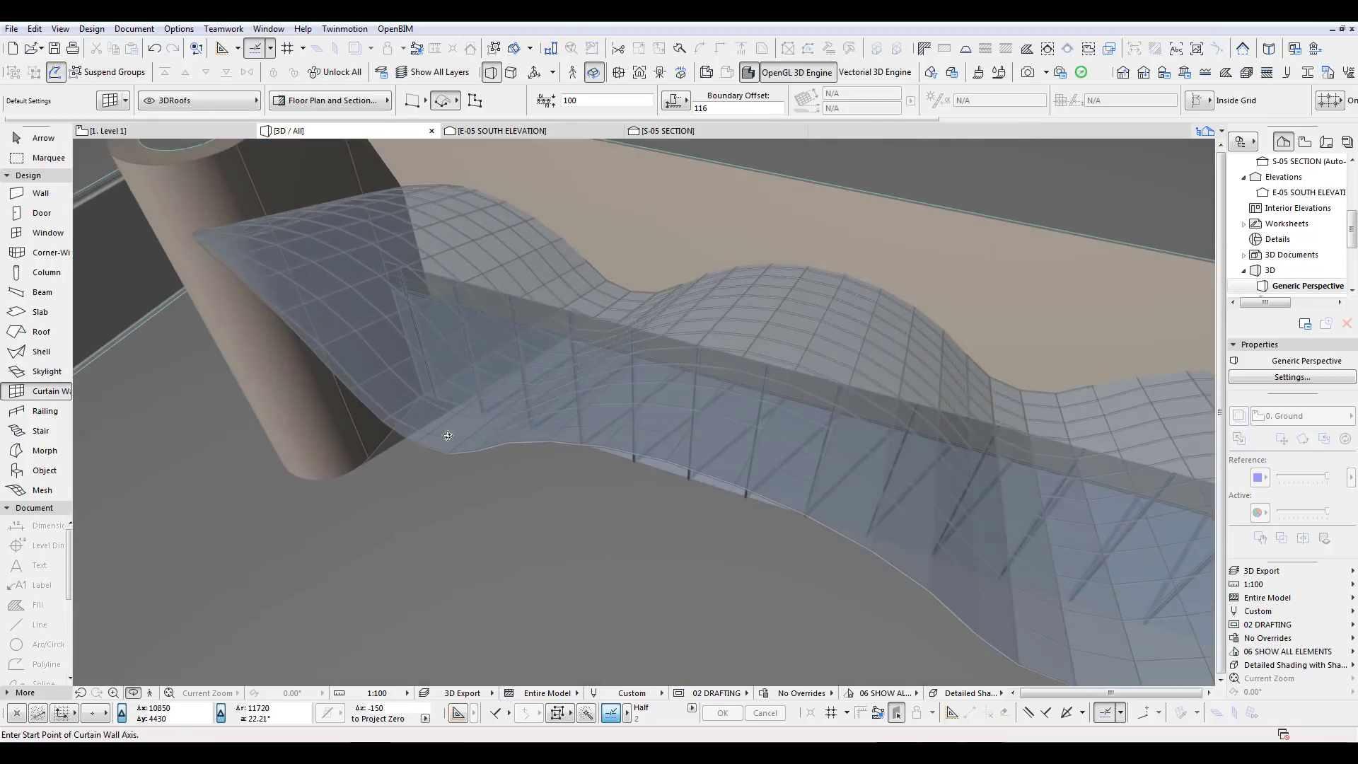
mouse_move(411, 420)
shift+middle_down()
mouse_move(391, 449)
mouse_move(436, 380)
shift+middle_up()
scroll(434, 385, up, 2)
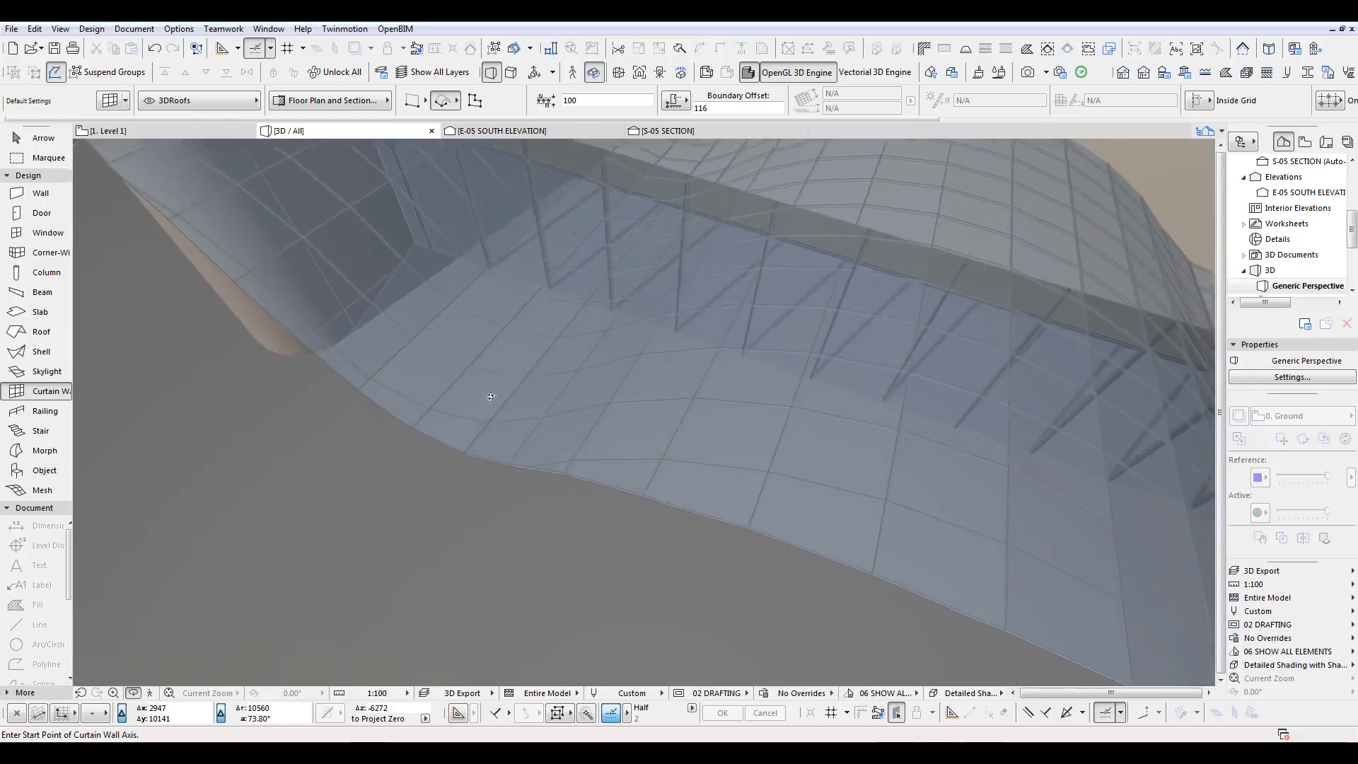
Step: Select all six wavy curtain wall segments of the trimmed roof in the 3D view
middle_drag(449, 427, 606, 463)
mouse_move(644, 412)
shift+middle_down()
mouse_move(511, 441)
mouse_move(643, 428)
mouse_move(661, 389)
mouse_move(525, 400)
mouse_move(656, 418)
mouse_move(544, 476)
shift+middle_up()
scroll(620, 440, down, 2)
click(43, 140)
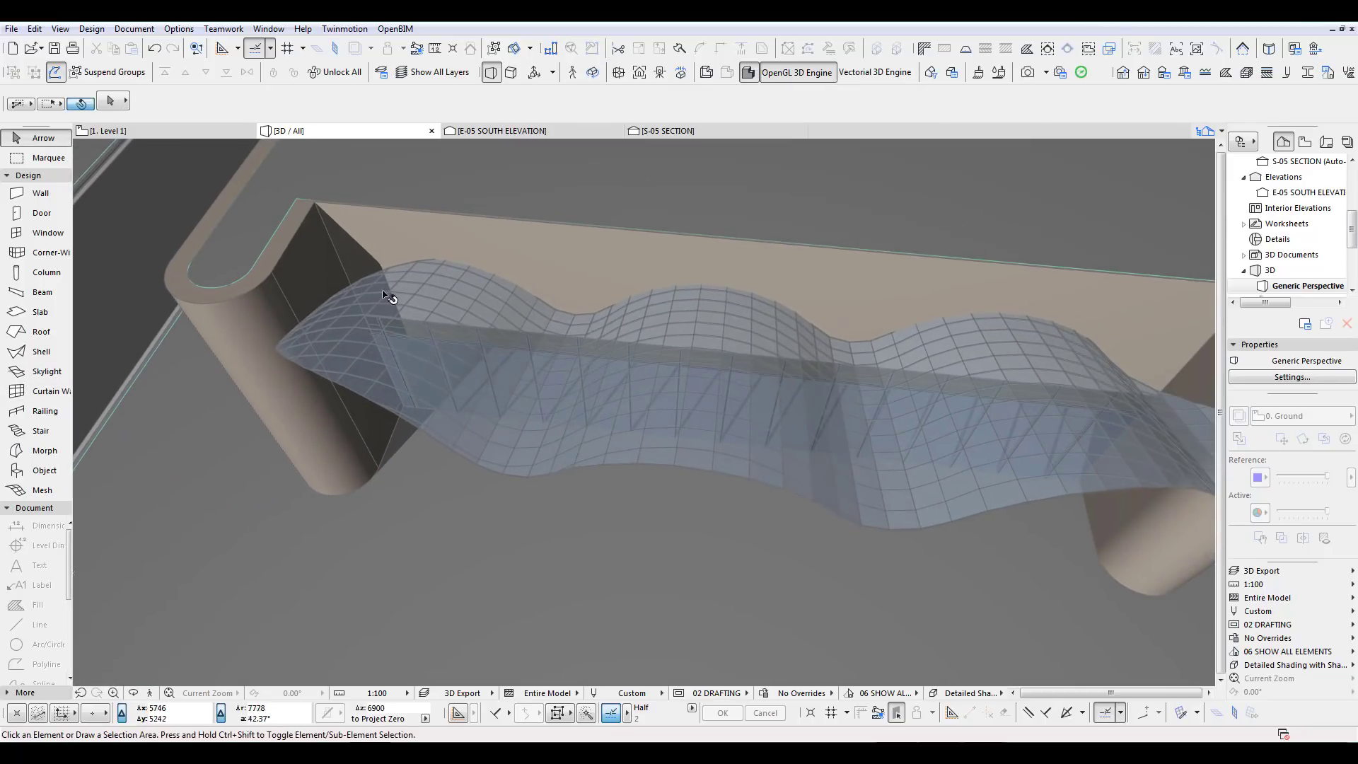
click(382, 372)
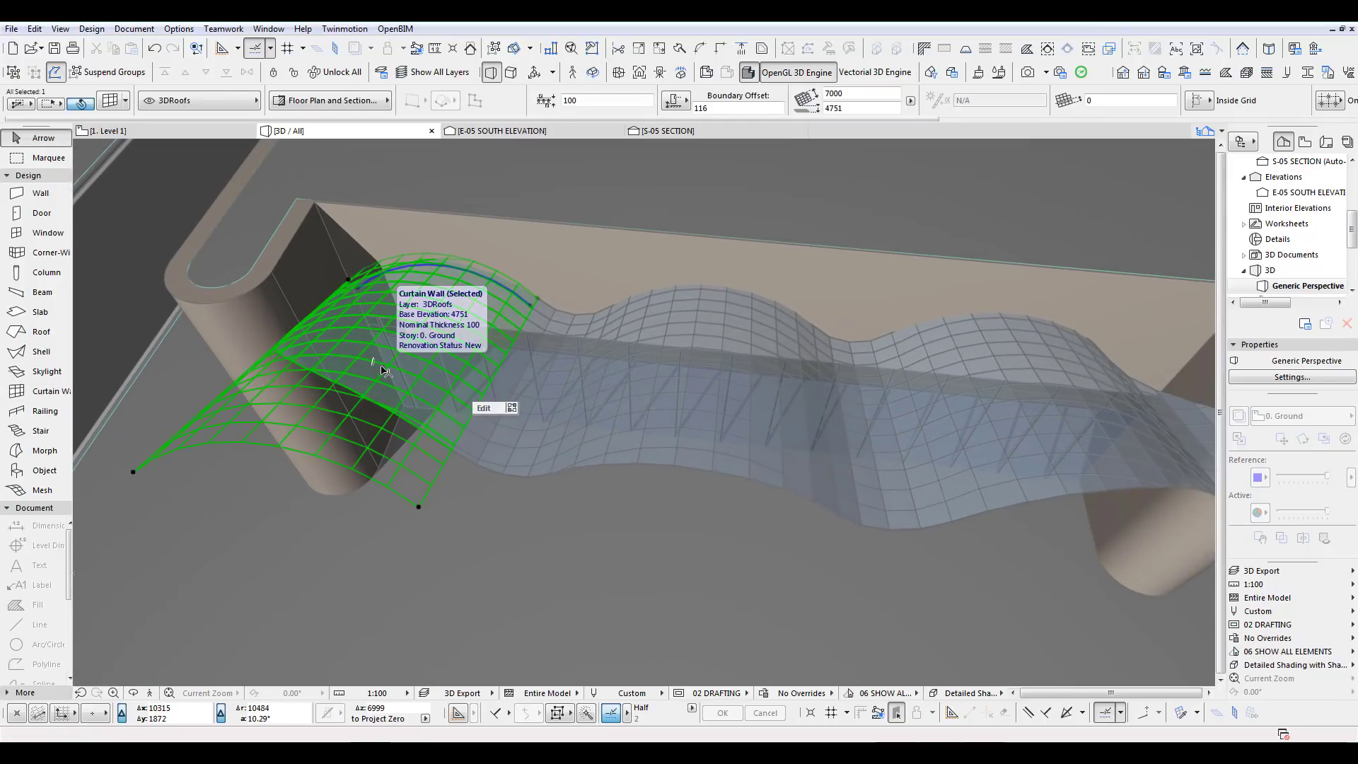
shift+click(504, 465)
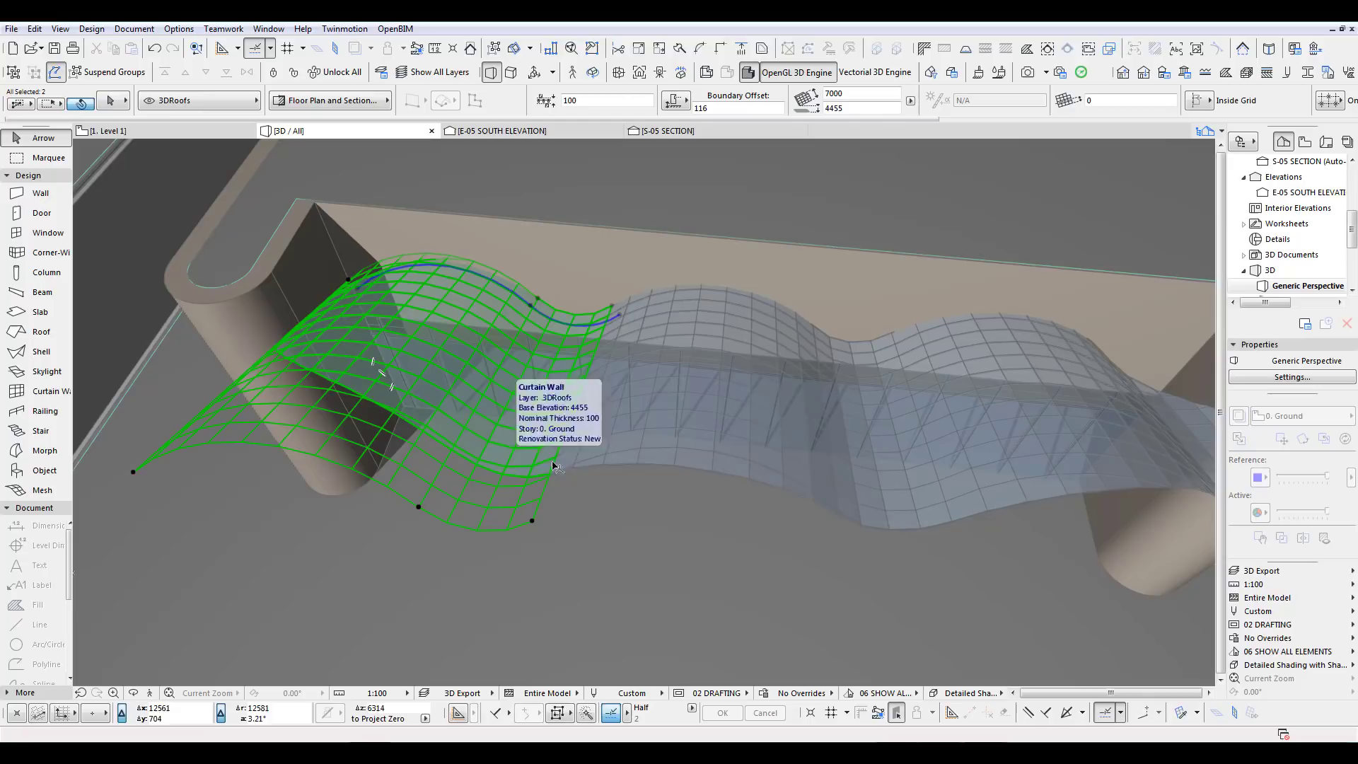
shift+click(637, 459)
shift+click(936, 509)
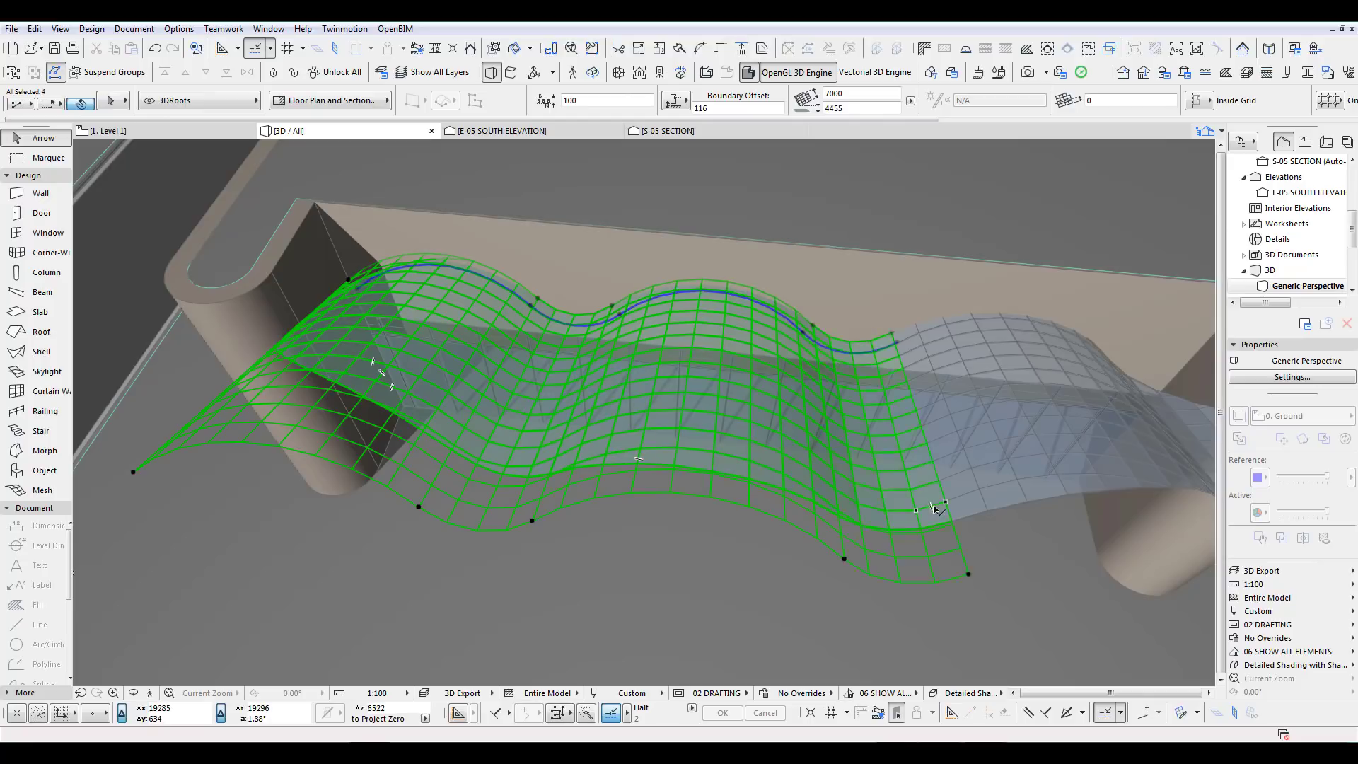
shift+click(1004, 500)
shift+middle_drag(1068, 492, 1006, 482)
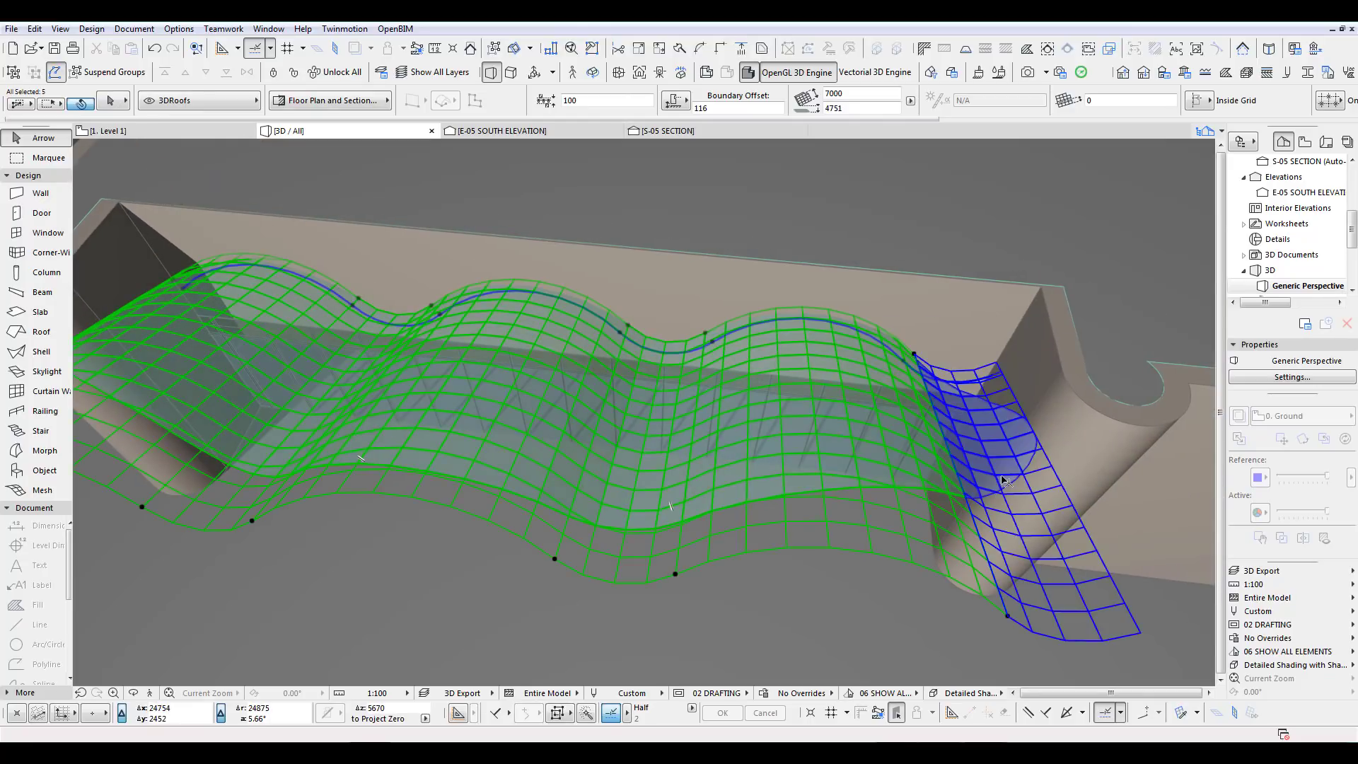
shift+click(1008, 478)
Step: Make the boundary frames of the selected curtain walls Generic, with a, b and h at 50 and the ART_Beam1 surface
mouse_move(299, 420)
middle_down()
mouse_move(586, 397)
mouse_move(576, 486)
mouse_move(495, 397)
mouse_move(531, 464)
middle_up()
scroll(549, 352, up, 4)
scroll(499, 405, up, 2)
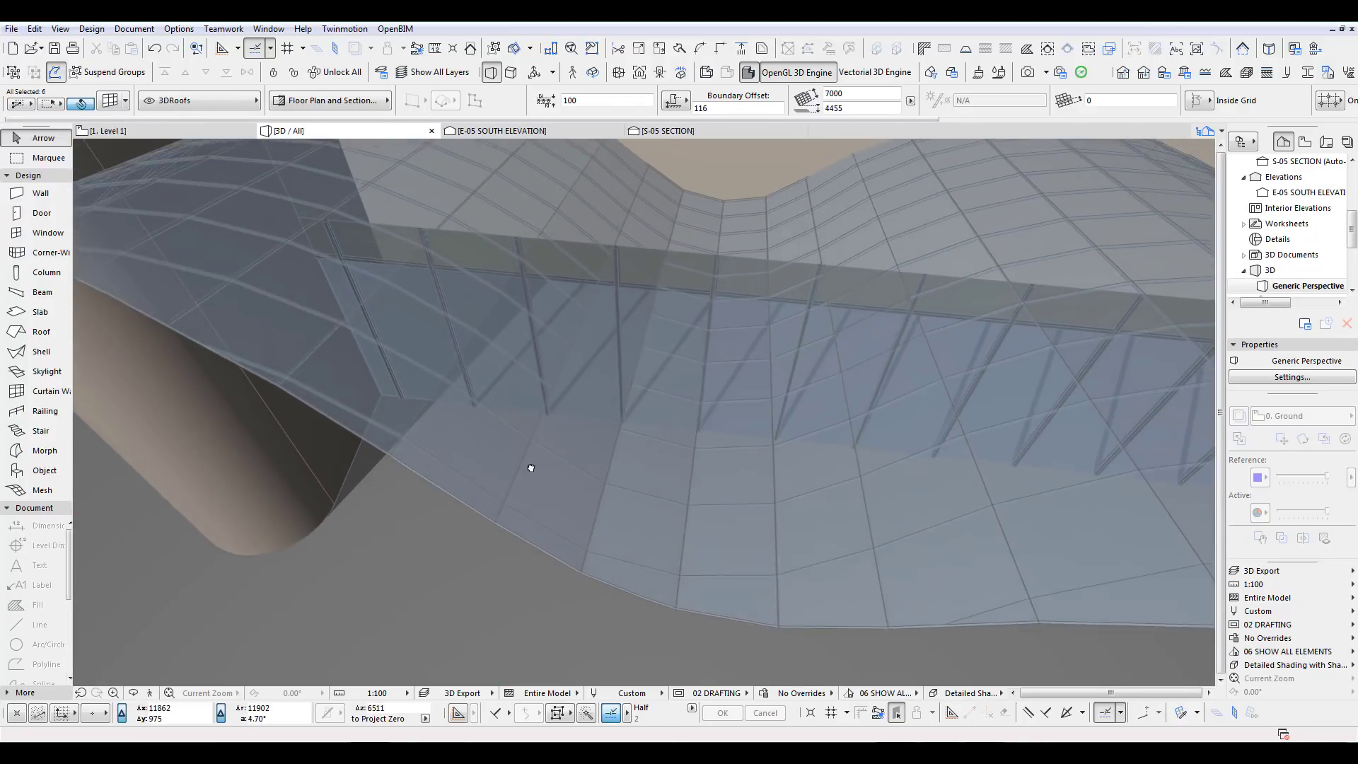
click(110, 101)
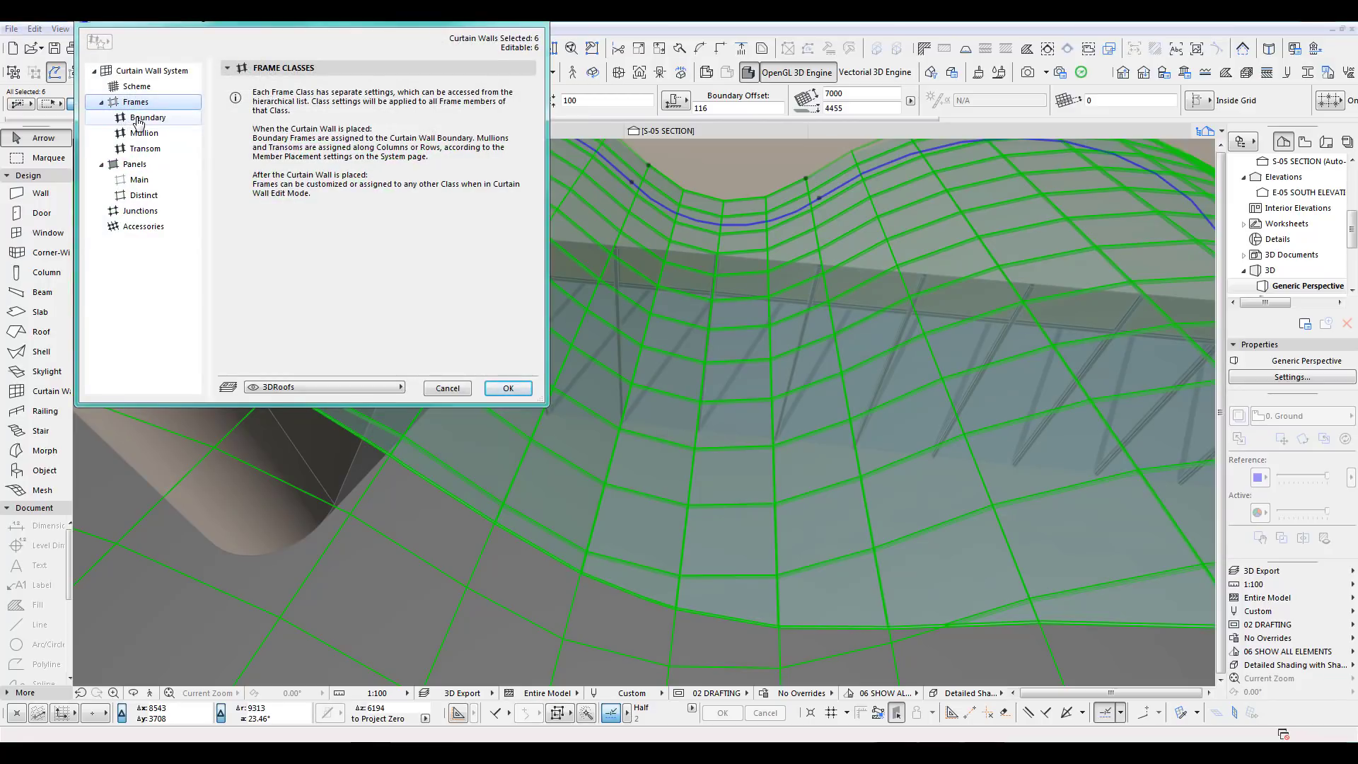
click(139, 118)
click(292, 93)
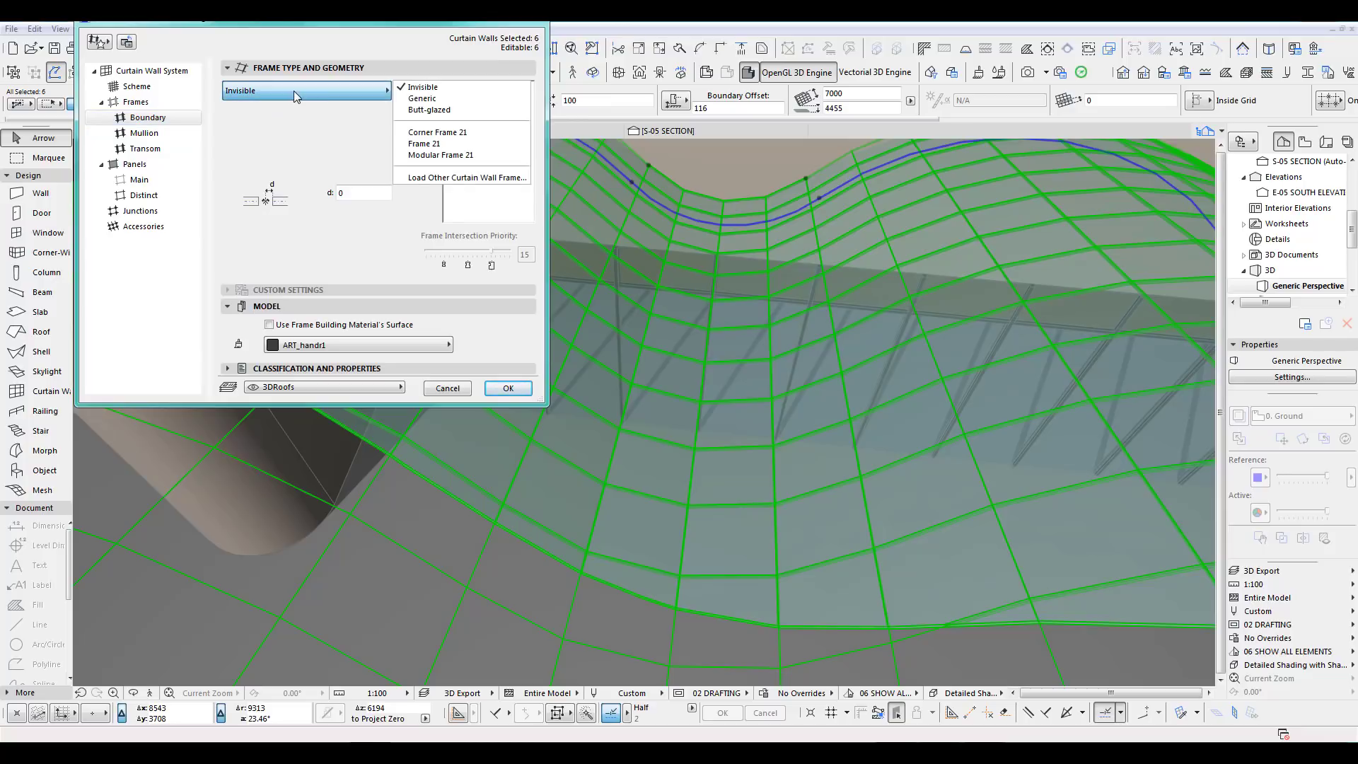
click(422, 98)
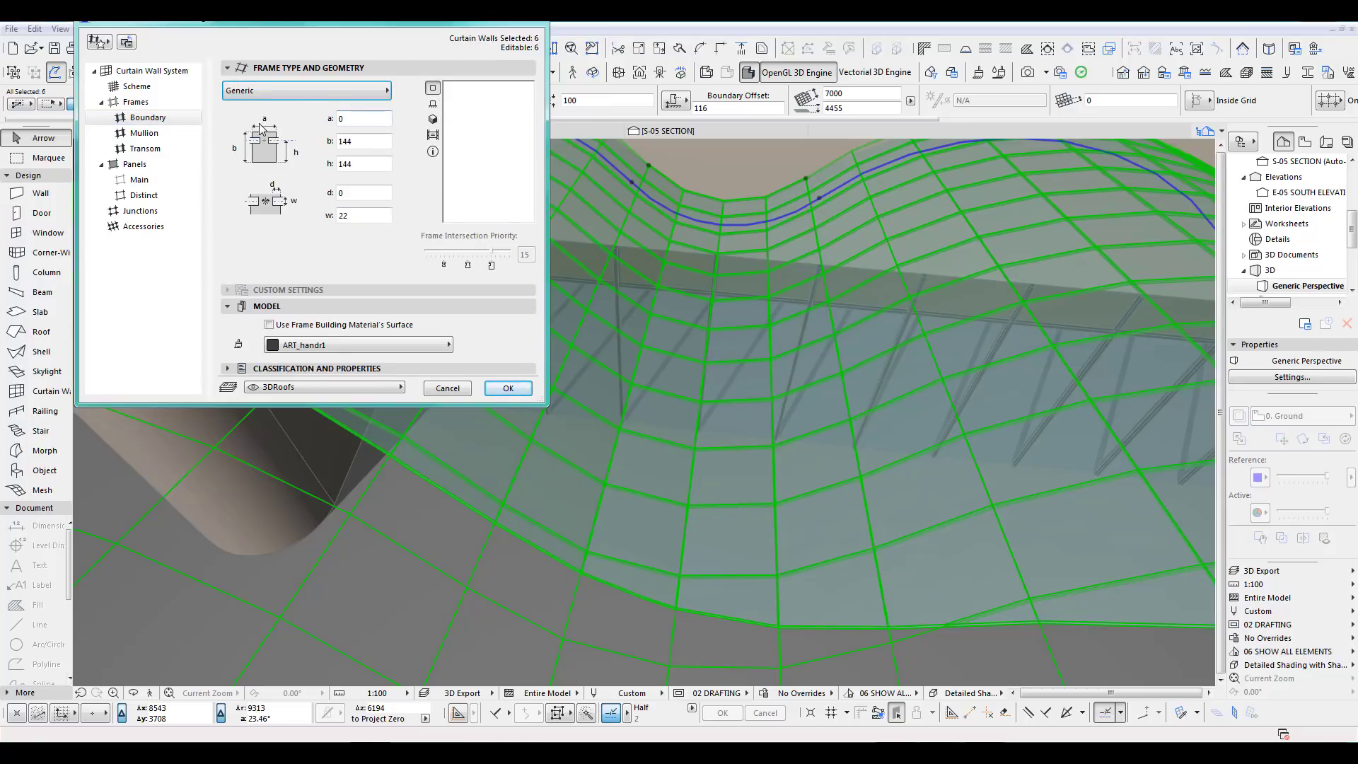
click(342, 118)
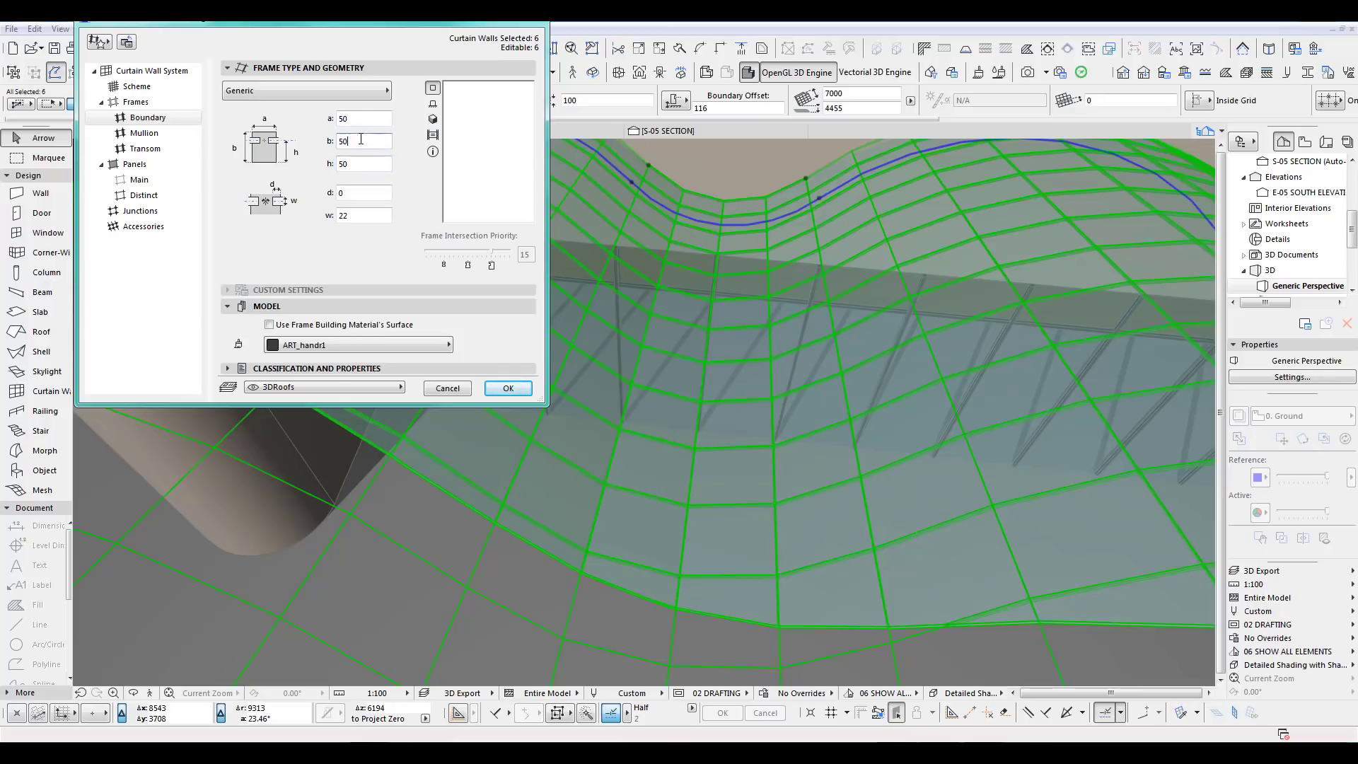
click(352, 345)
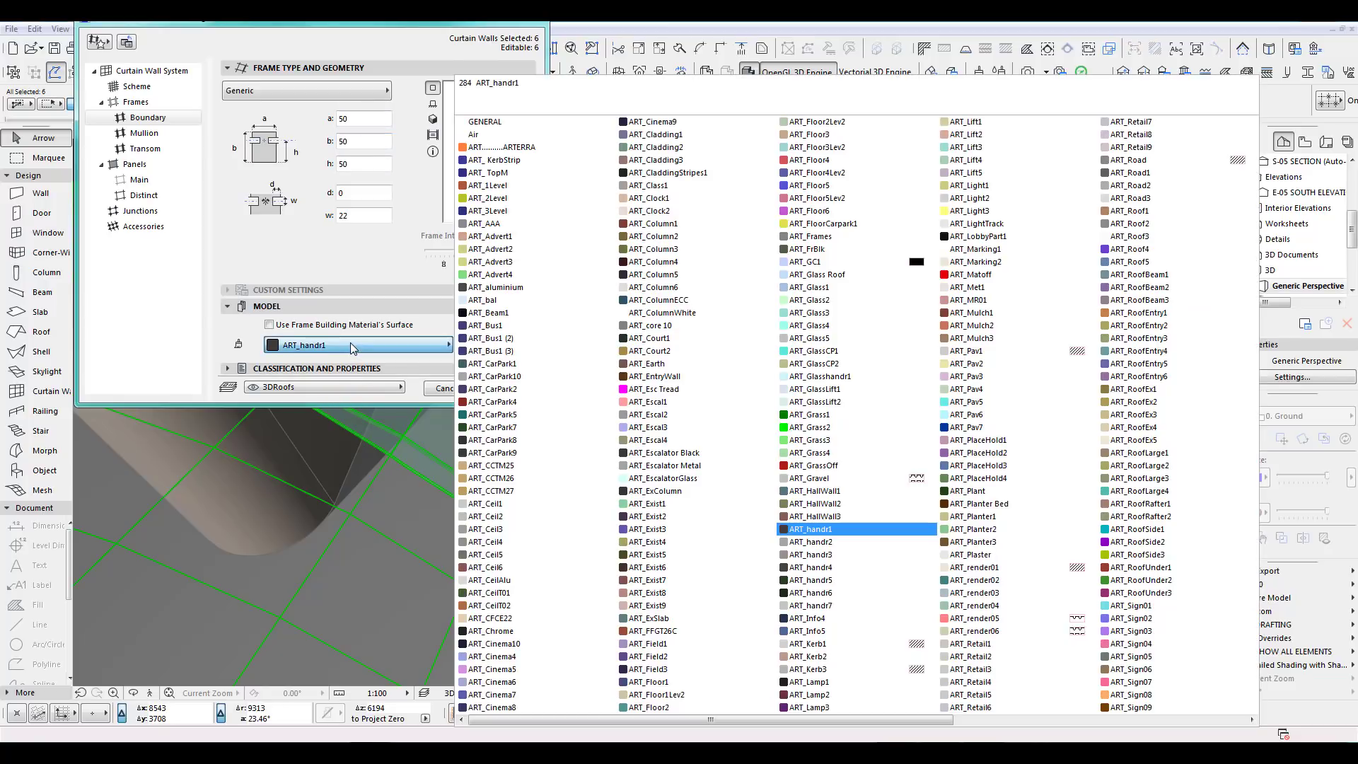
click(488, 312)
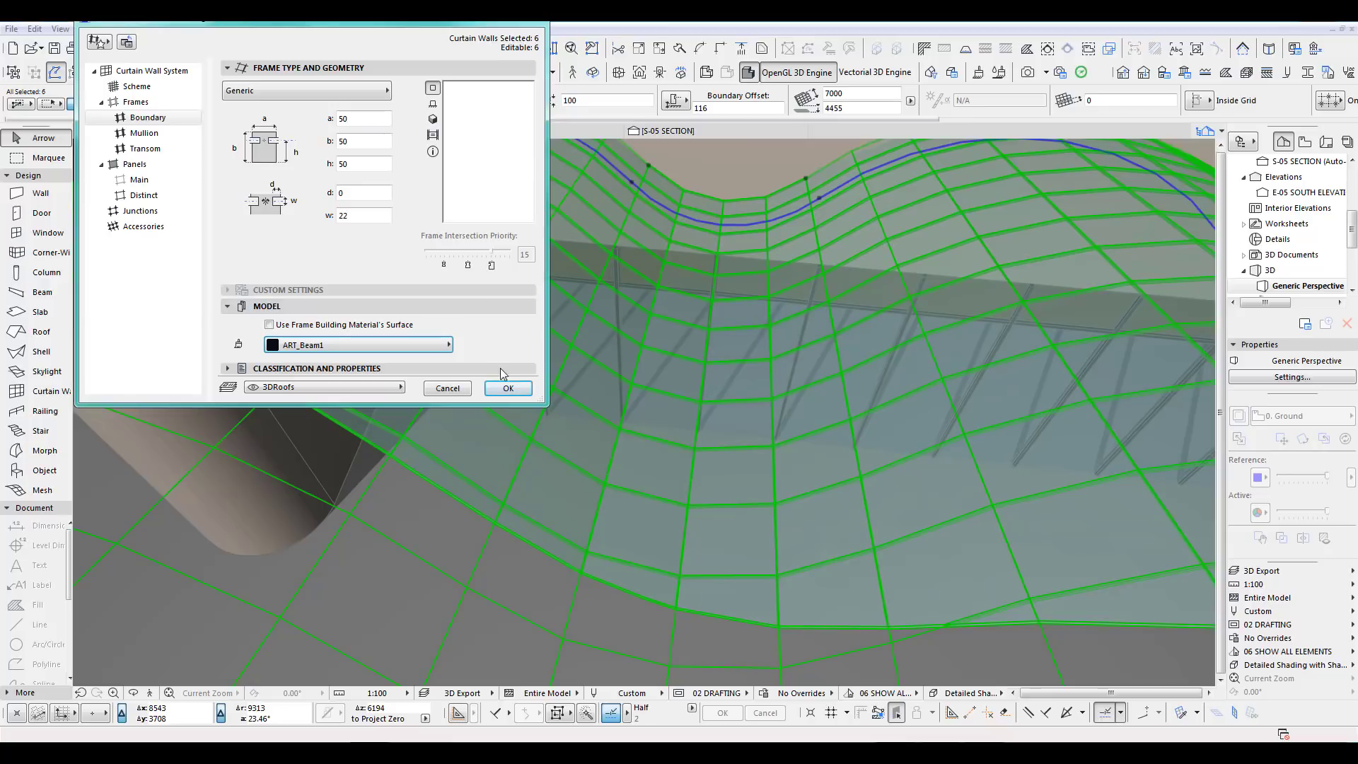
click(508, 388)
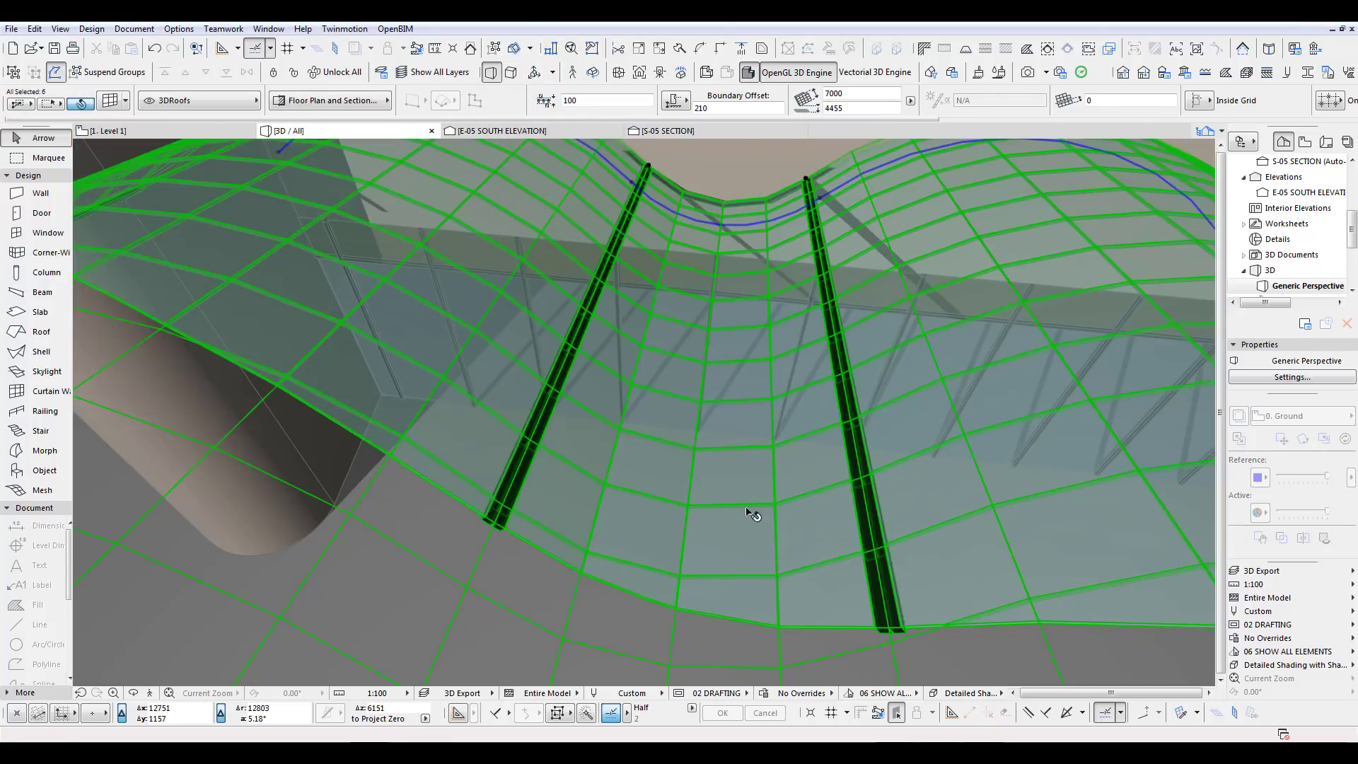
Step: Make the curtain walls' mullions Generic frames with a, b and h at 50 and the ART_Beam1 surface
mouse_move(803, 540)
shift+middle_down()
mouse_move(779, 554)
mouse_move(348, 482)
mouse_move(864, 552)
mouse_move(282, 480)
mouse_move(988, 540)
mouse_move(661, 516)
mouse_move(744, 510)
mouse_move(749, 485)
mouse_move(693, 509)
shift+middle_up()
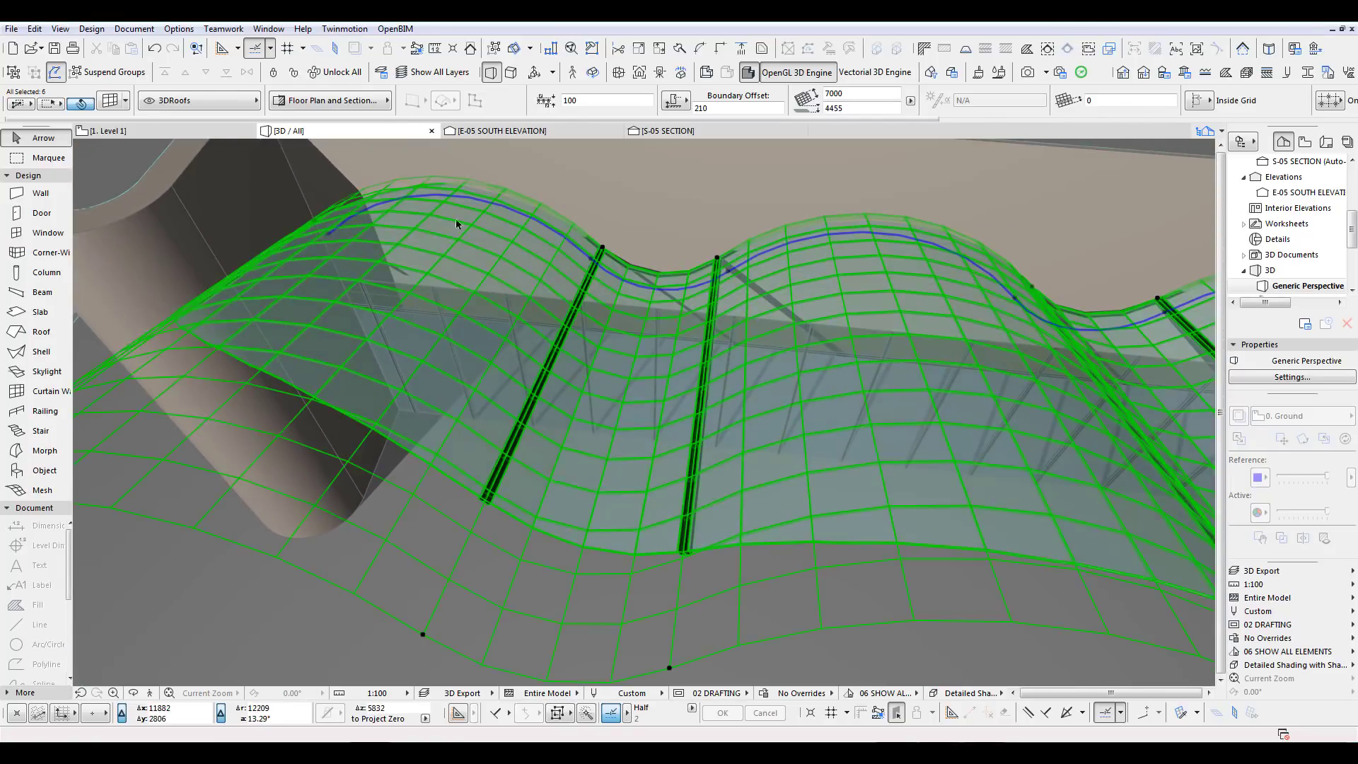
click(110, 102)
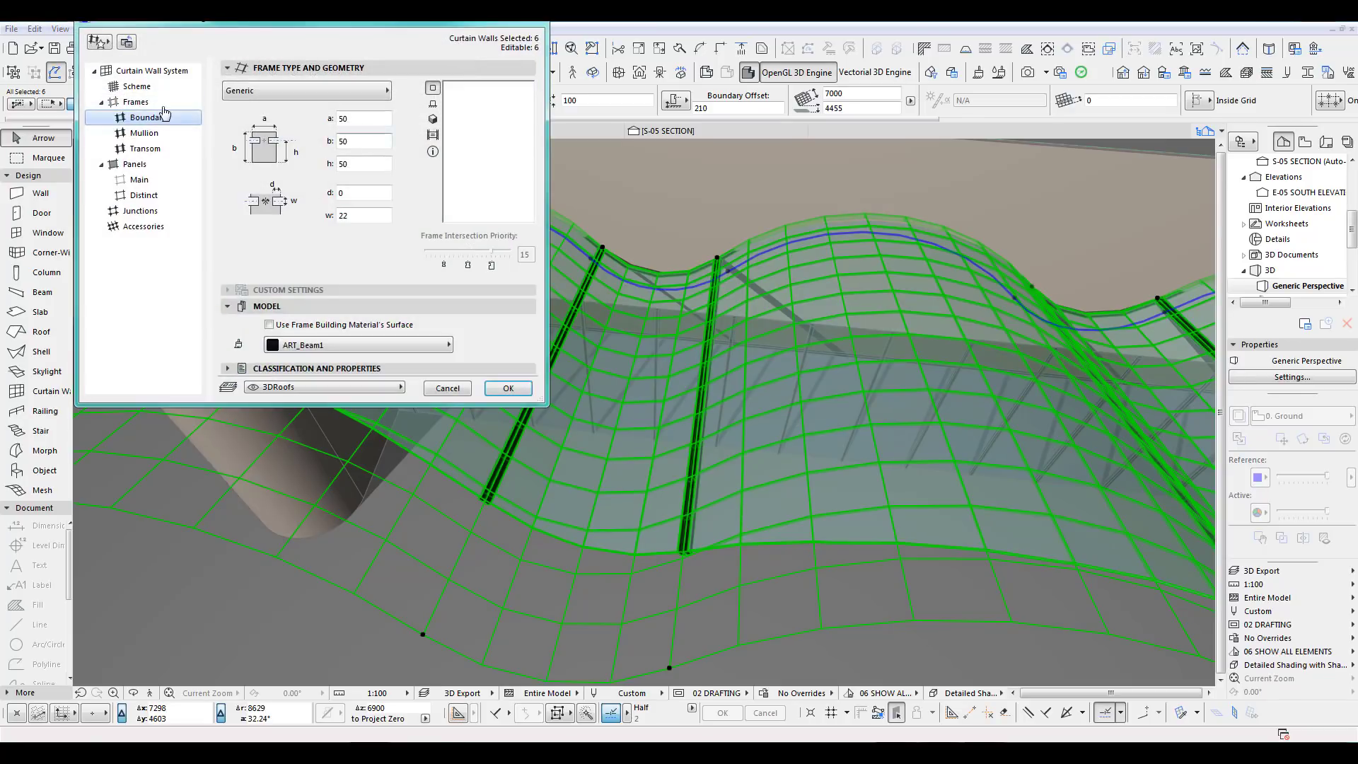
click(144, 133)
click(283, 94)
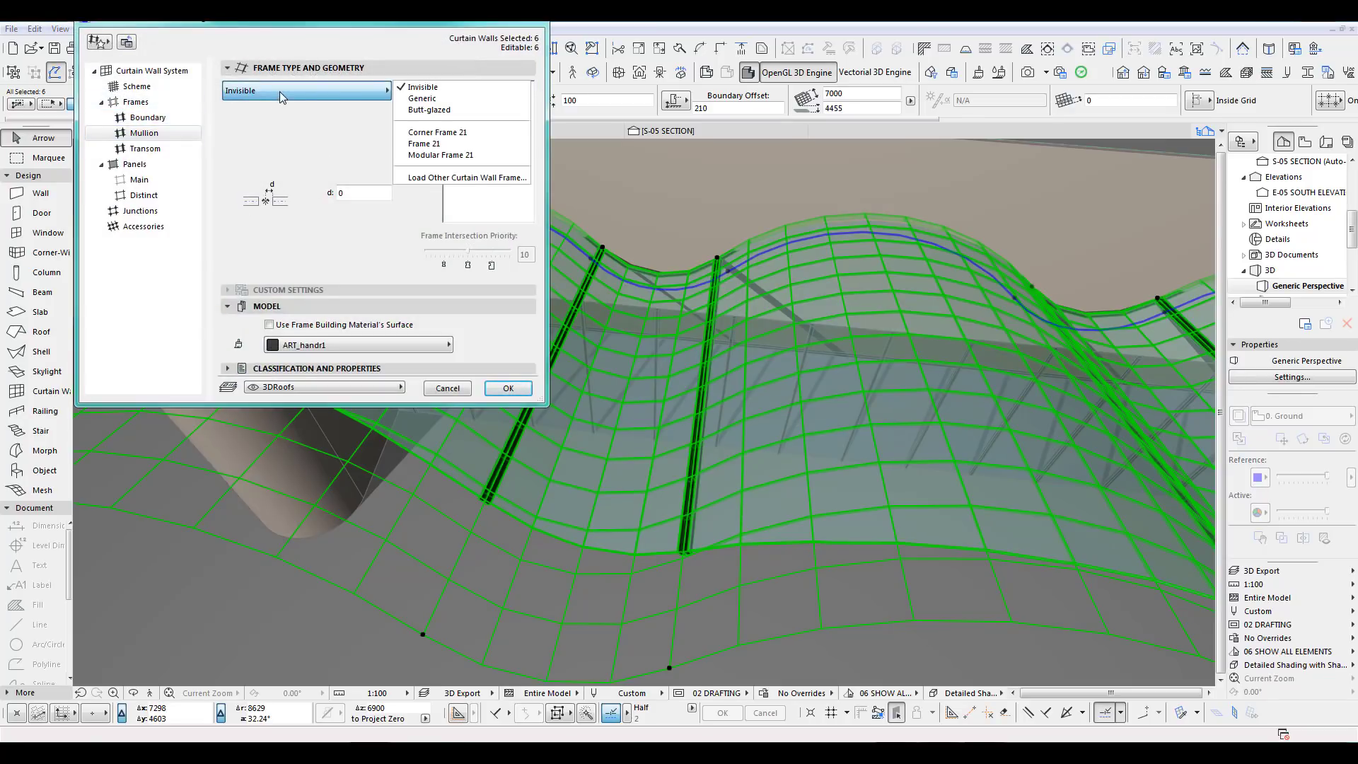
click(418, 107)
click(337, 95)
click(419, 108)
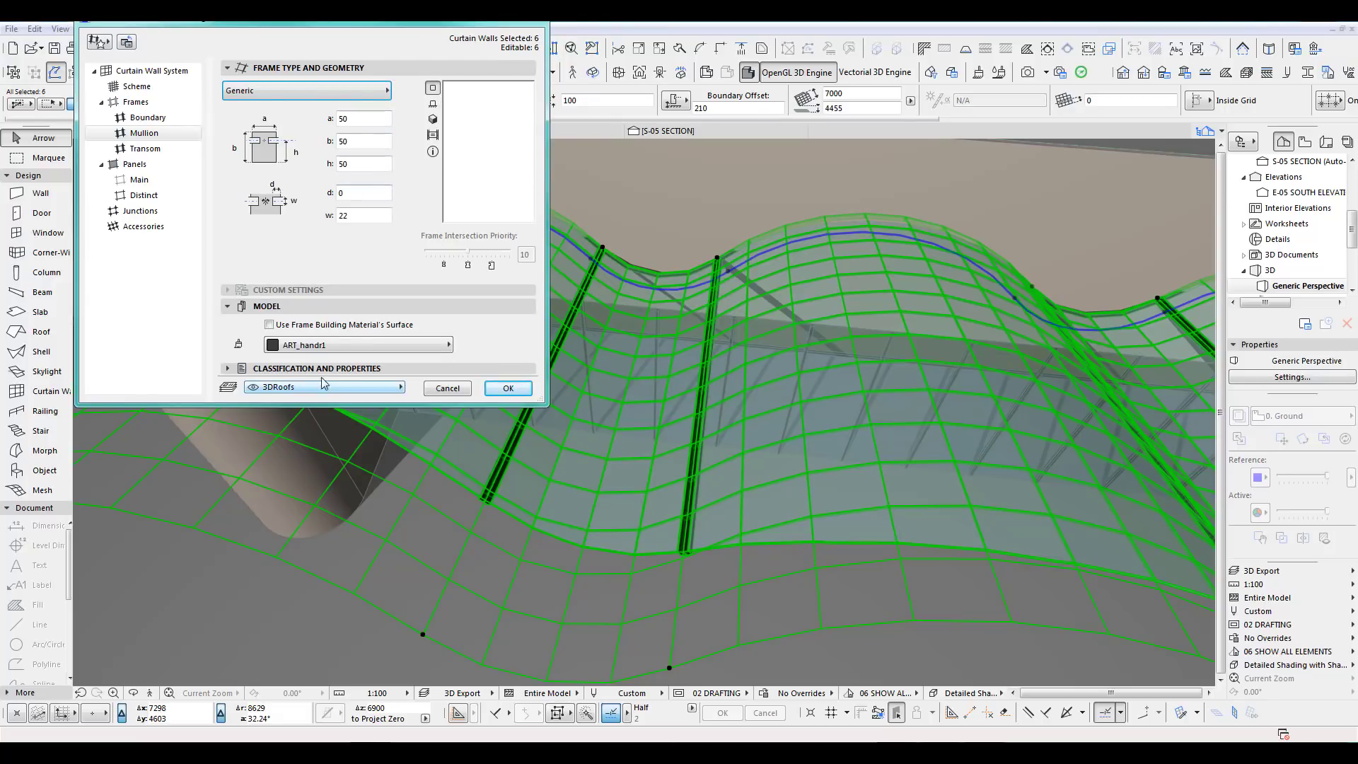
click(329, 345)
click(498, 313)
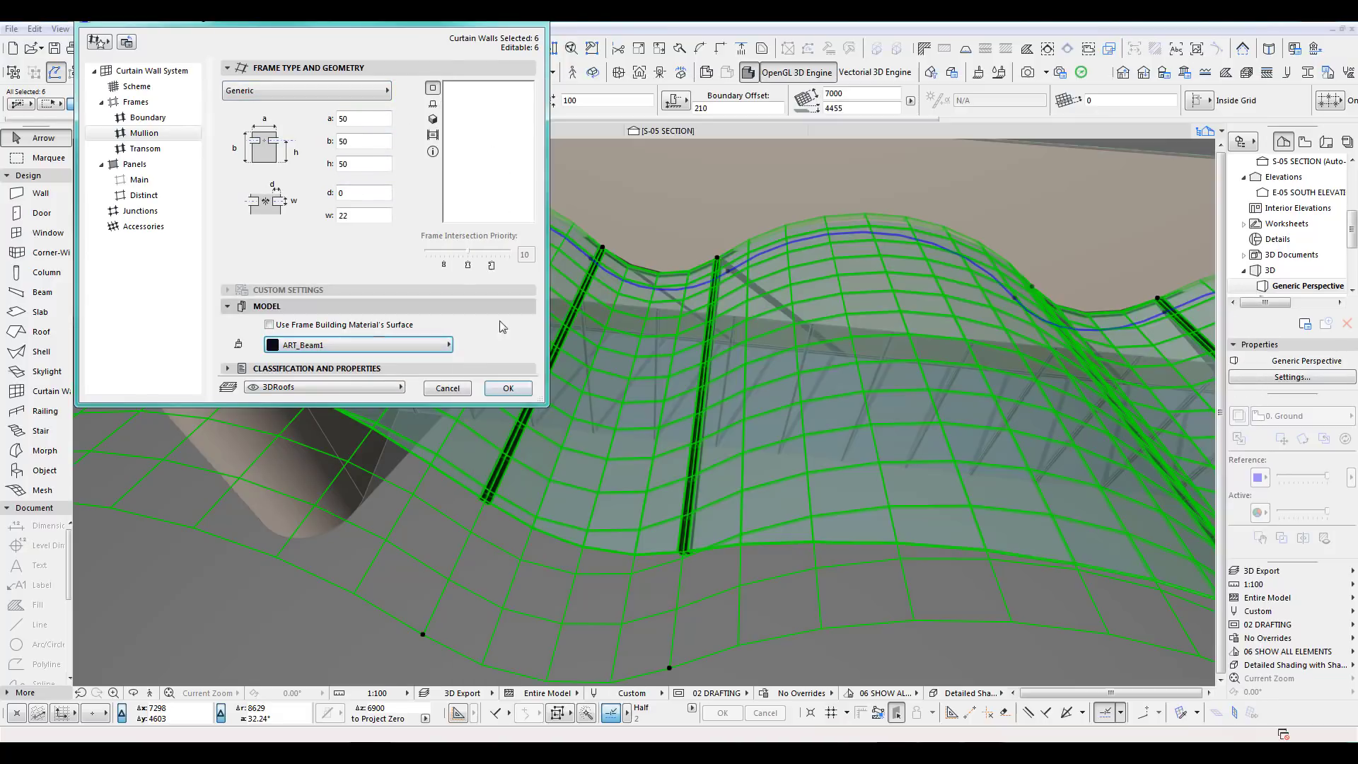
click(506, 388)
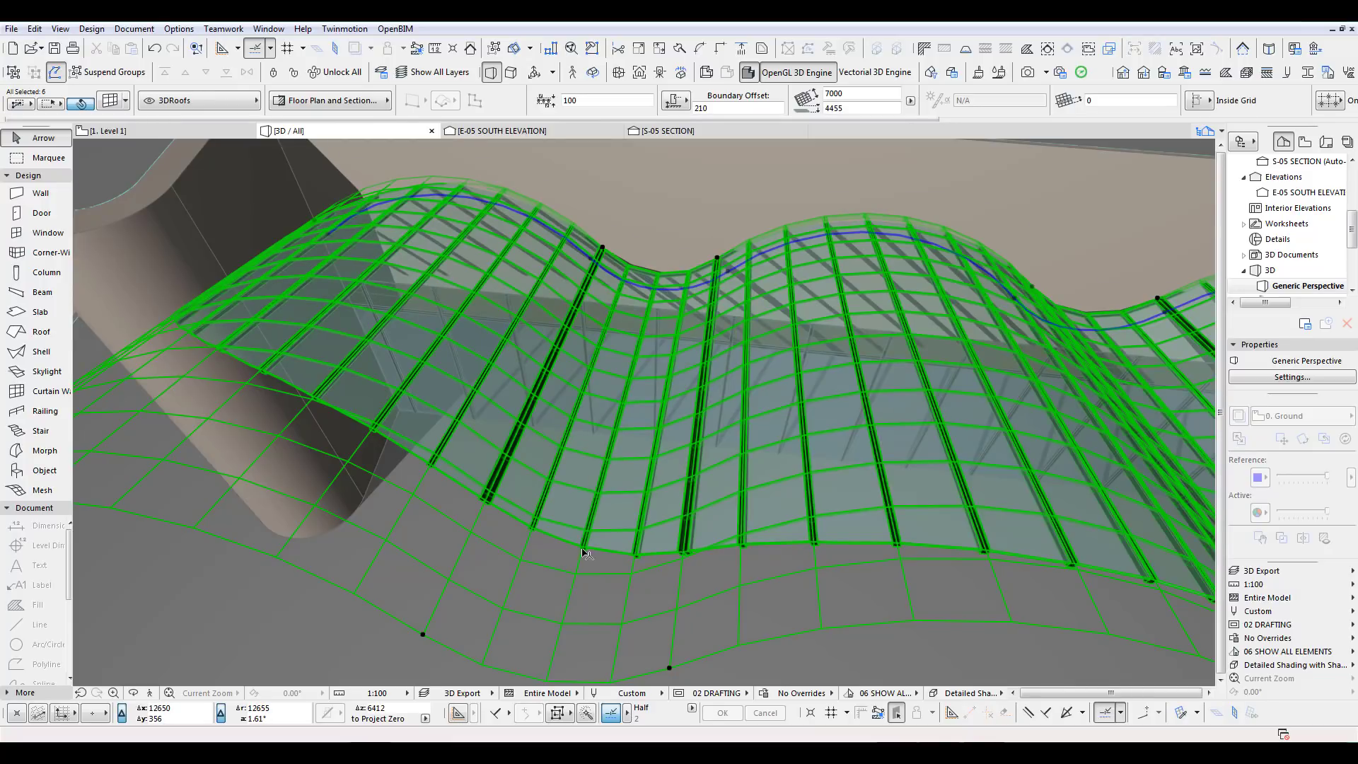
Step: Make the curtain walls' transoms Generic frames with a, b and h at 50 and the ART_Beam1 surface
scroll(587, 553, up, 5)
middle_drag(593, 542, 546, 580)
scroll(728, 585, down, 6)
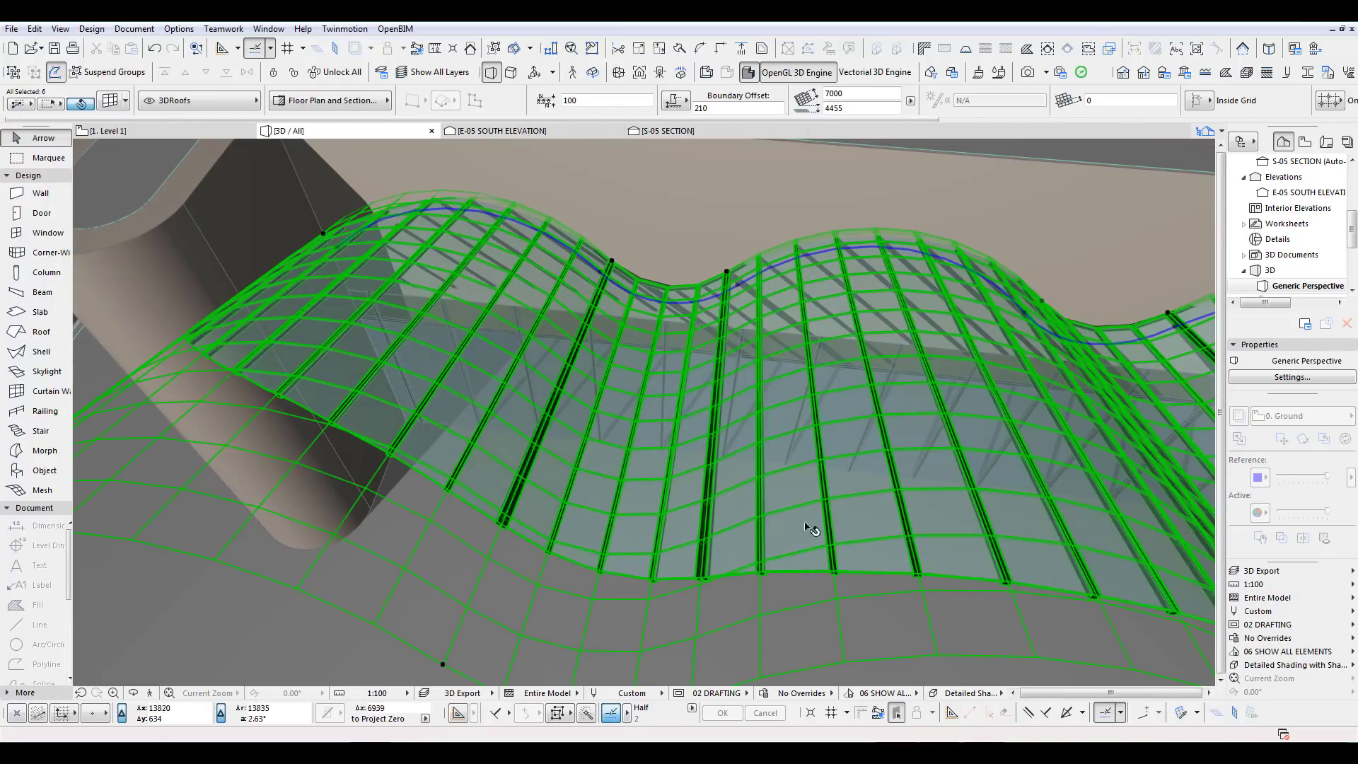
click(111, 102)
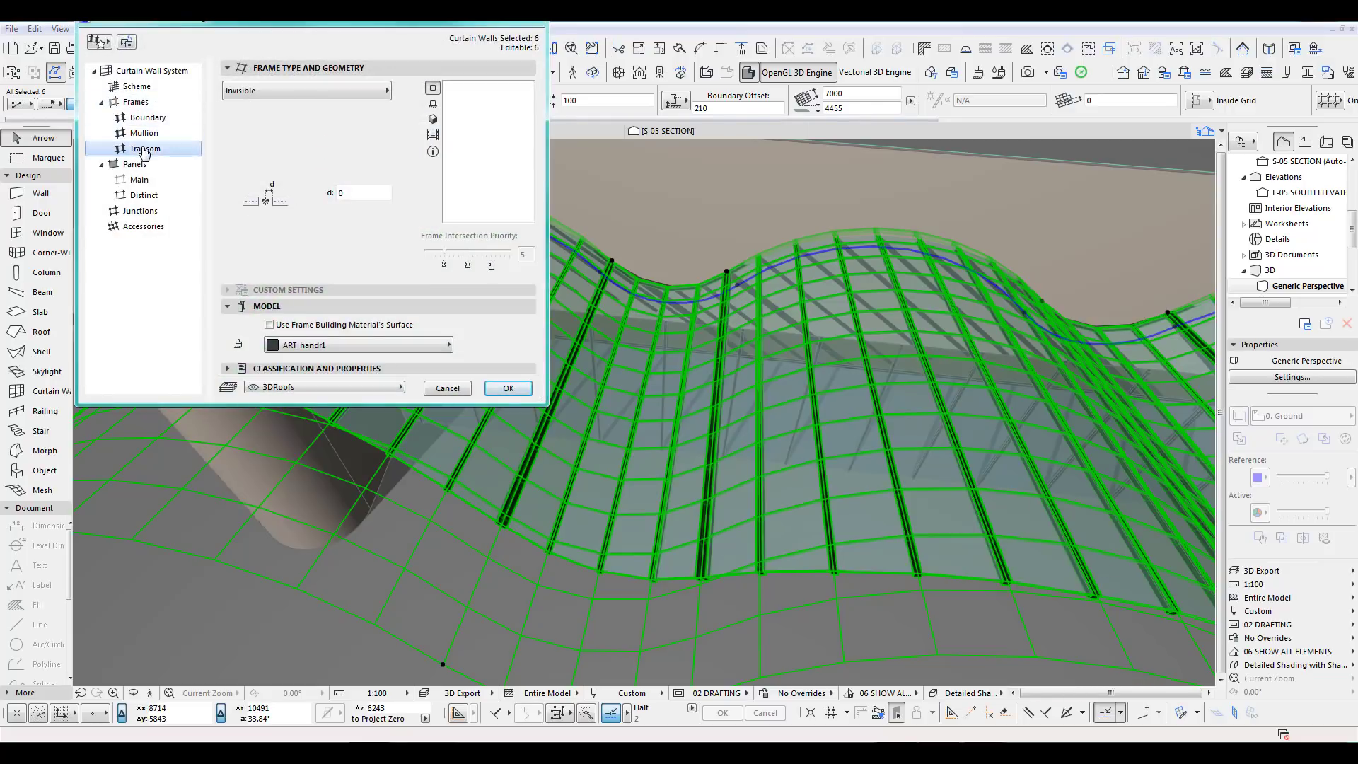
click(145, 149)
click(329, 91)
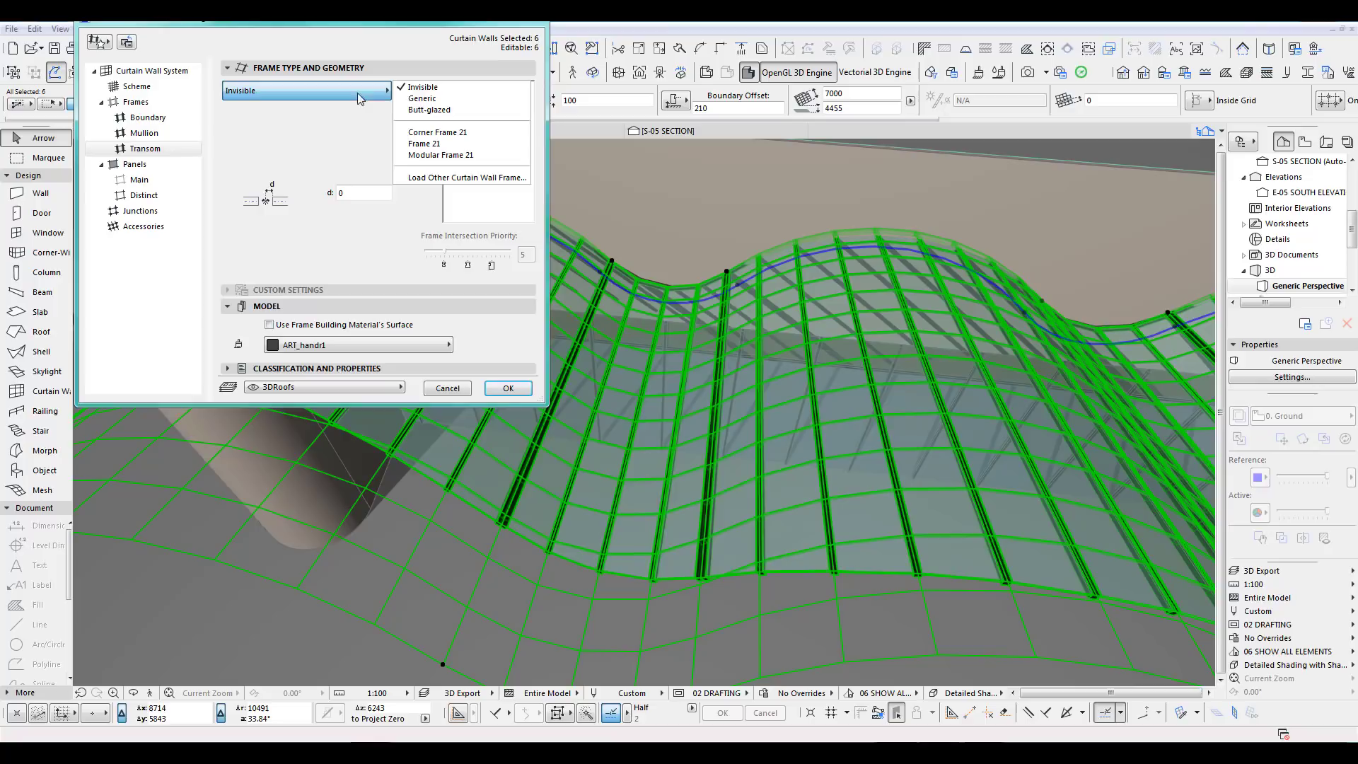
click(418, 105)
drag(355, 141, 332, 142)
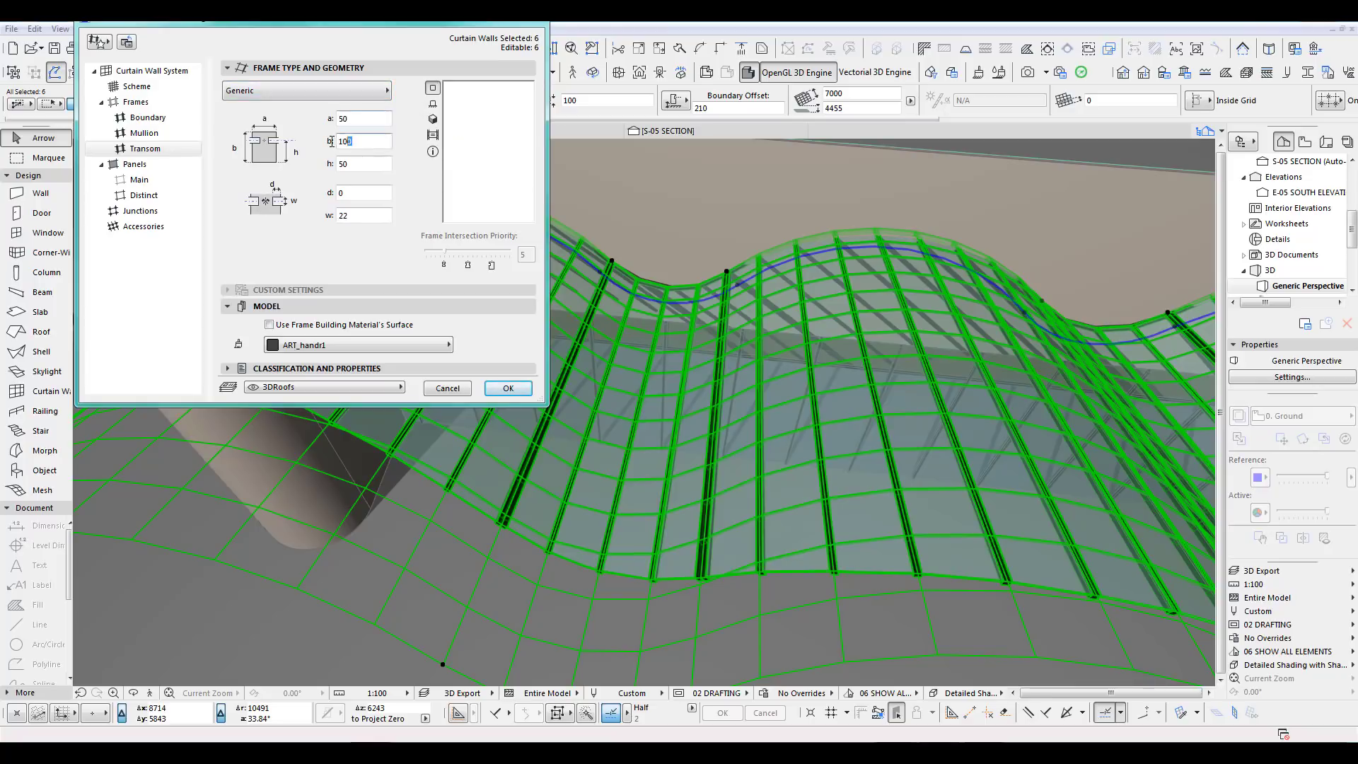
text(50)
click(374, 120)
click(389, 346)
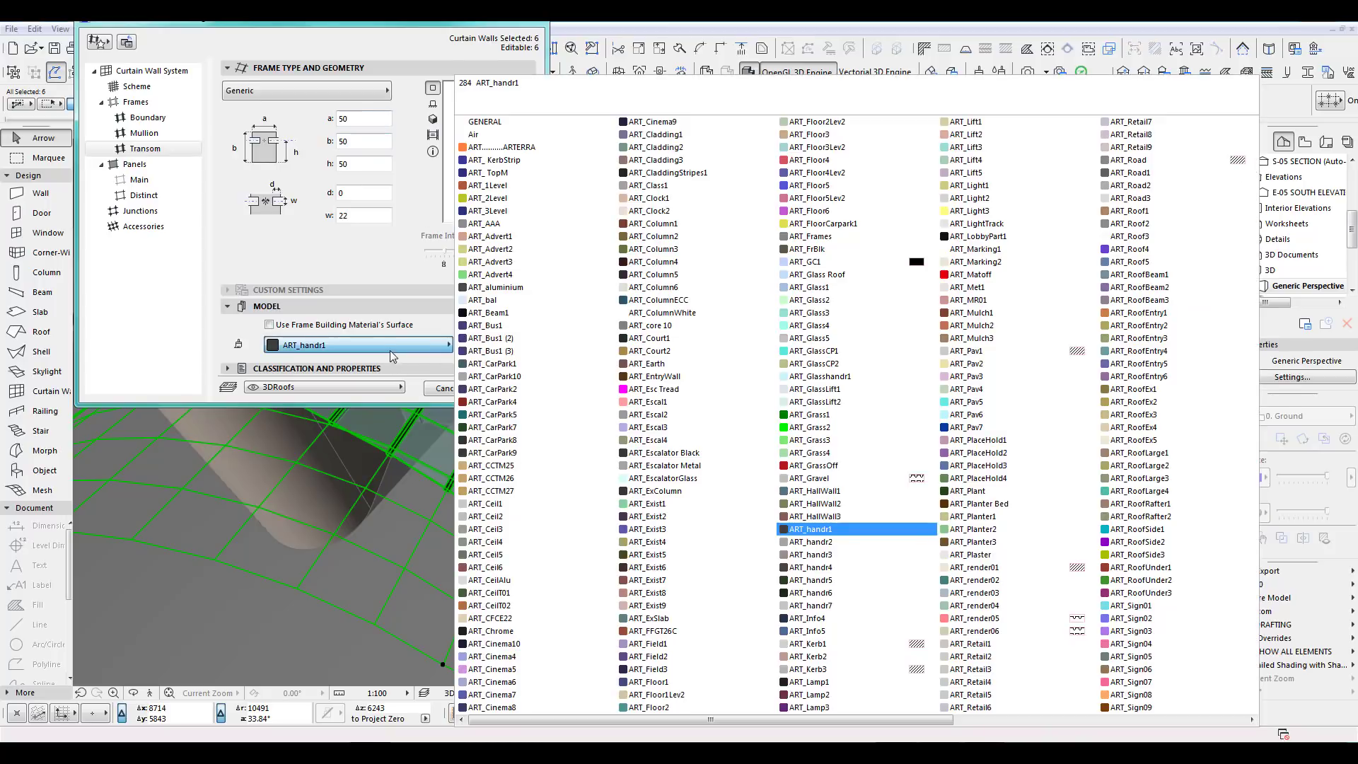
click(535, 328)
click(508, 388)
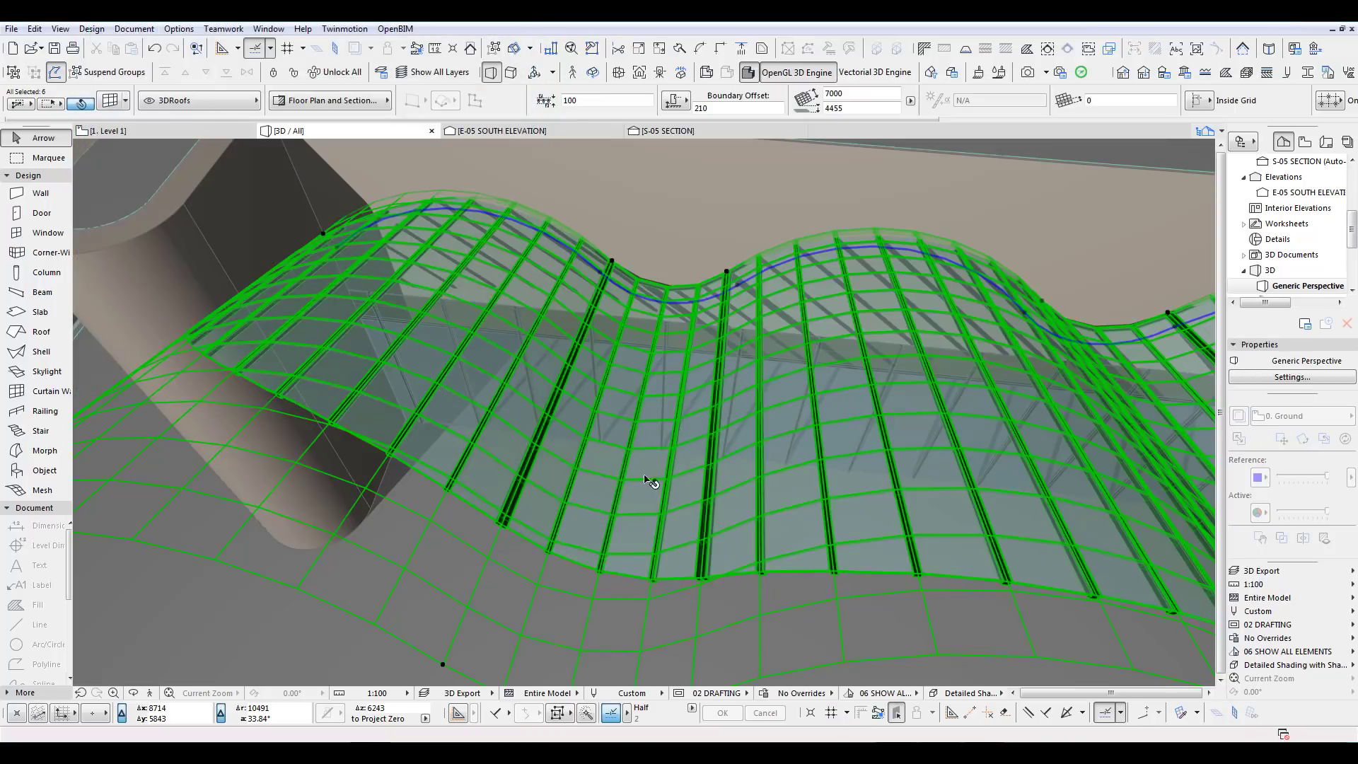
Step: Reduce the transom frames of the selected curtain walls to 30 for a, b and h
scroll(612, 473, up, 3)
mouse_move(667, 533)
middle_down()
mouse_move(375, 460)
mouse_move(345, 477)
mouse_move(642, 367)
mouse_move(643, 424)
mouse_move(622, 431)
mouse_move(634, 383)
mouse_move(765, 297)
mouse_move(518, 400)
mouse_move(644, 413)
middle_up()
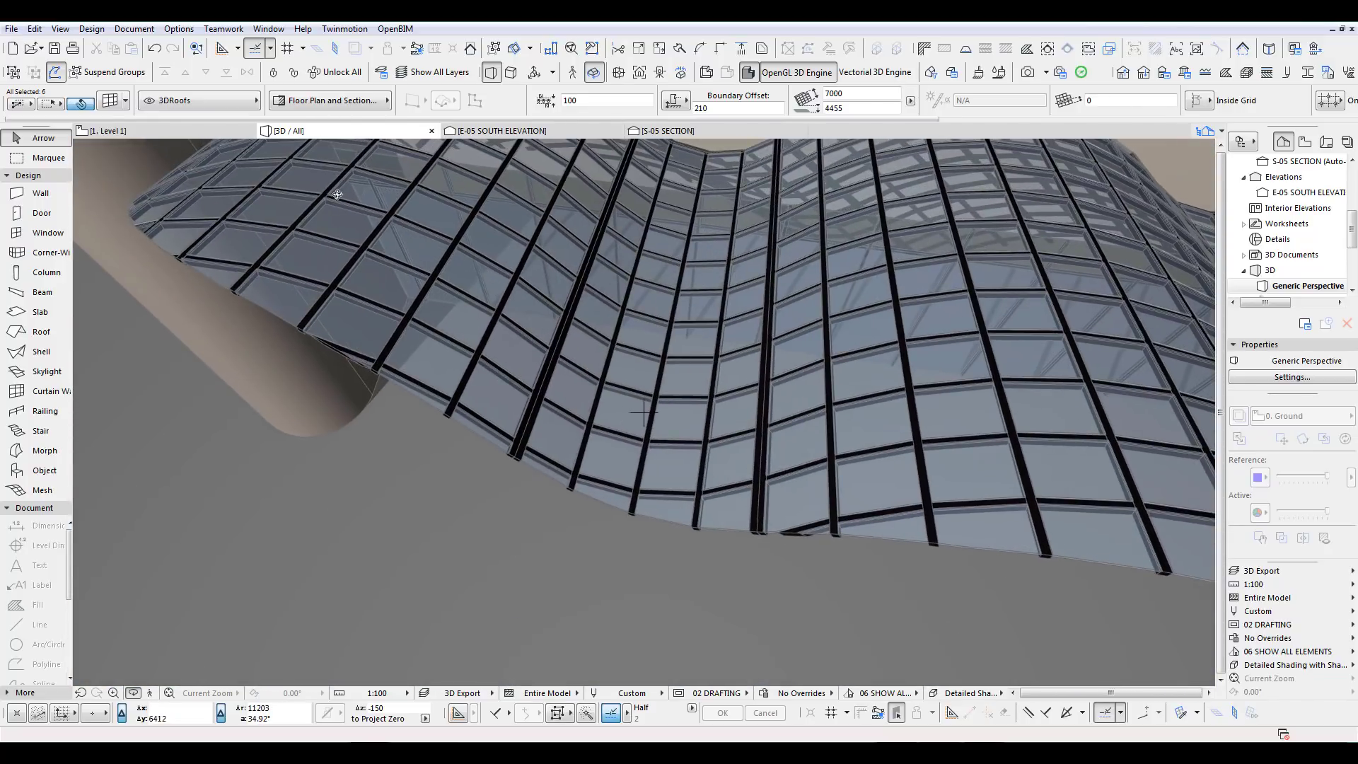
click(112, 103)
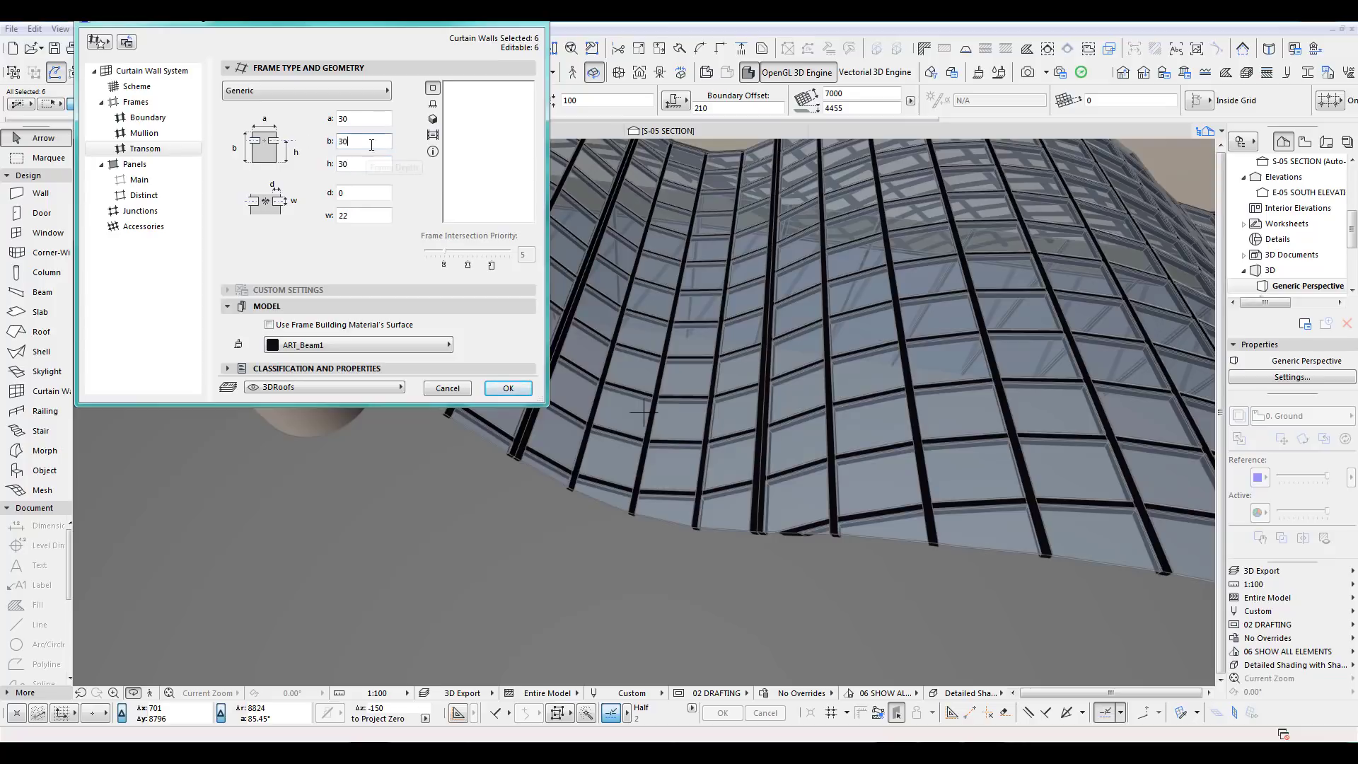
click(365, 118)
click(507, 389)
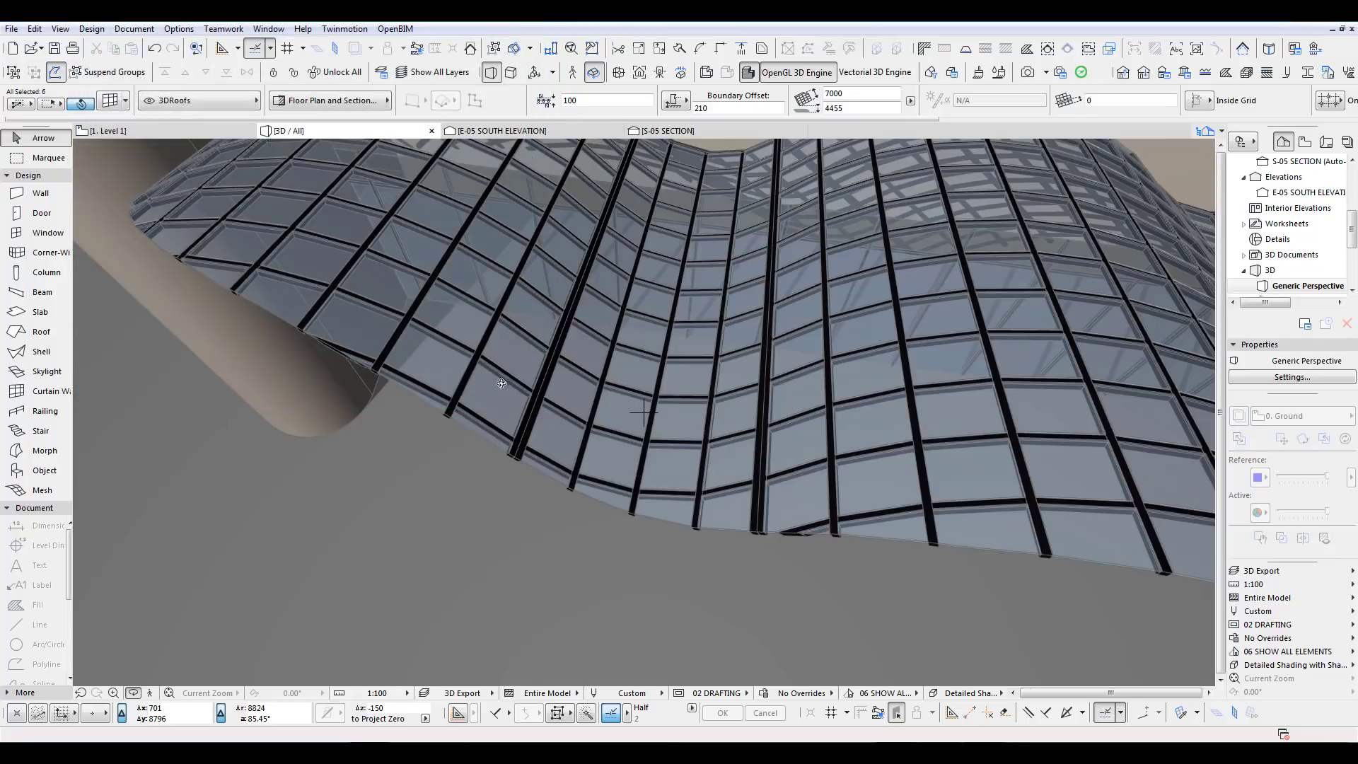
Step: Reduce the mullion frames of the selected curtain walls to 30 for a, b and h
scroll(622, 460, up, 5)
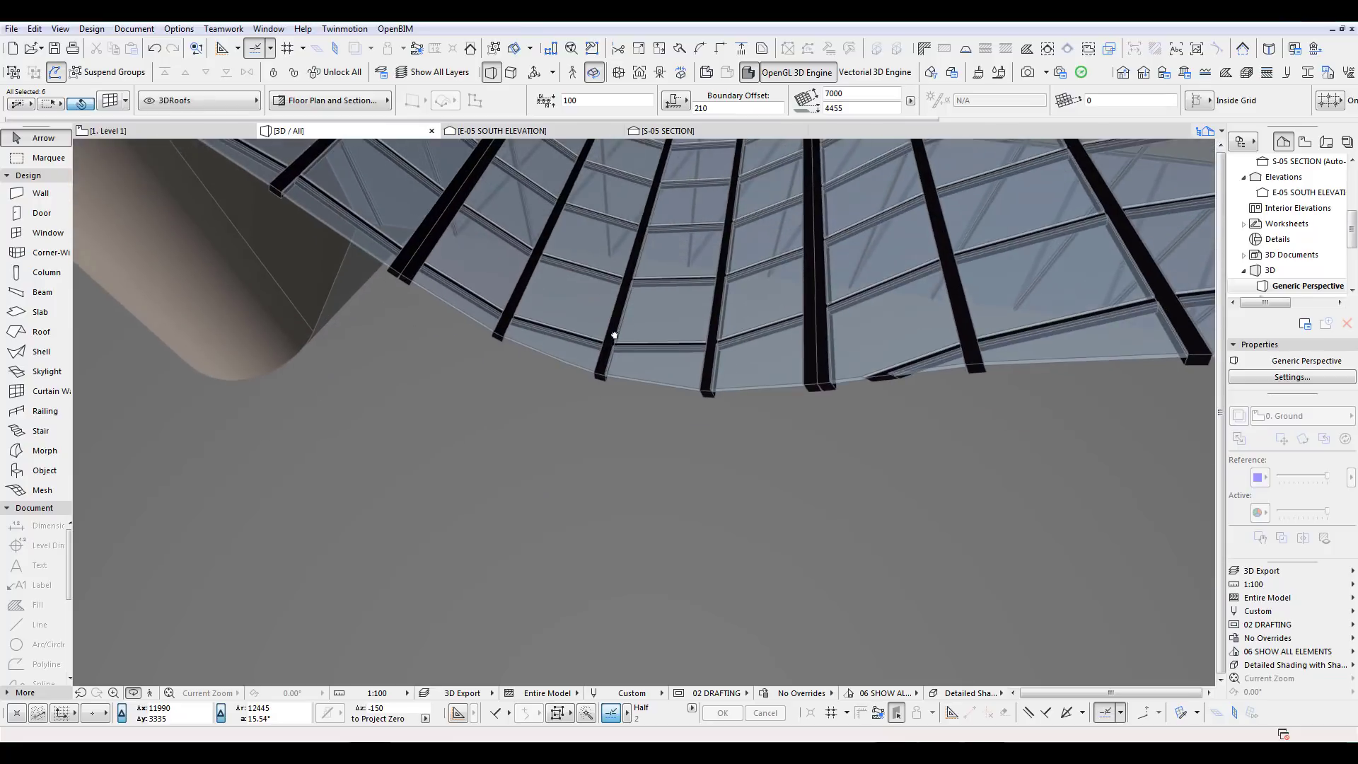
click(113, 101)
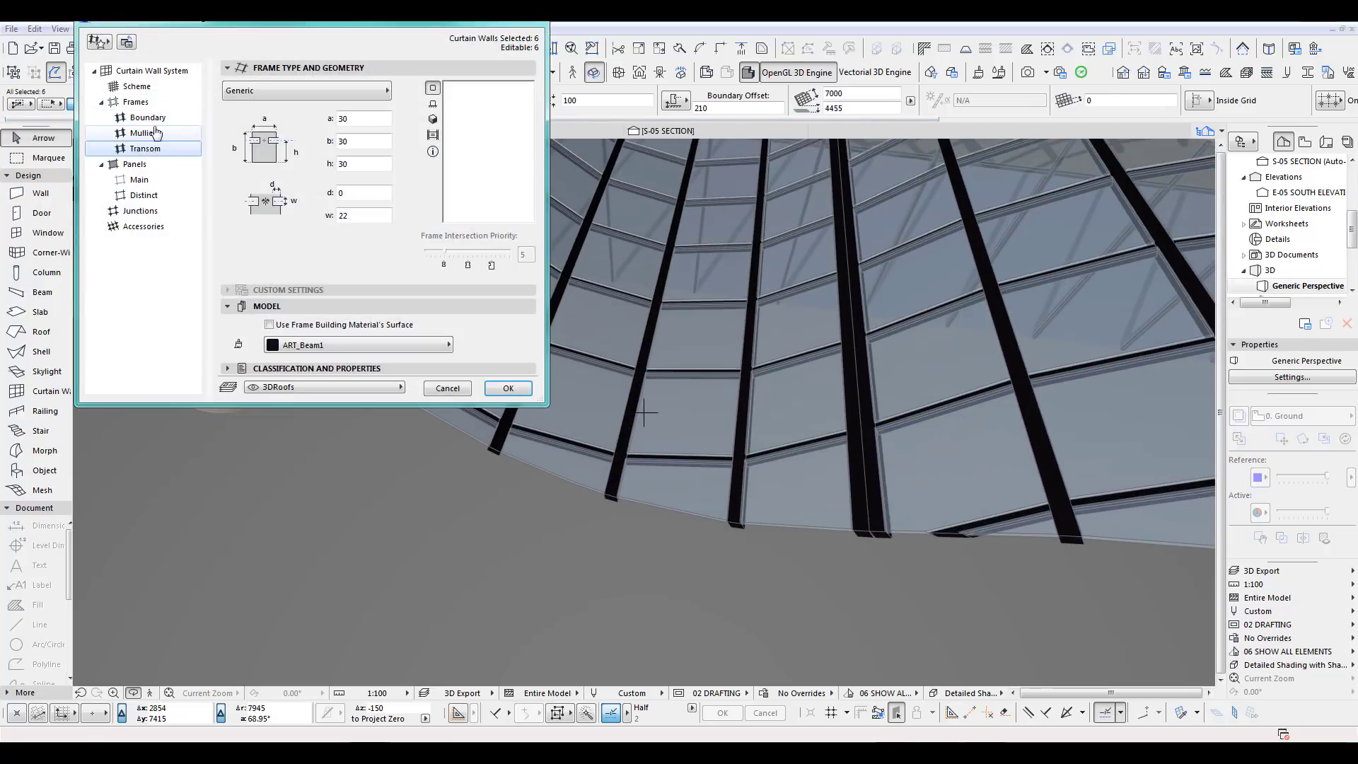
click(155, 131)
drag(344, 120, 332, 121)
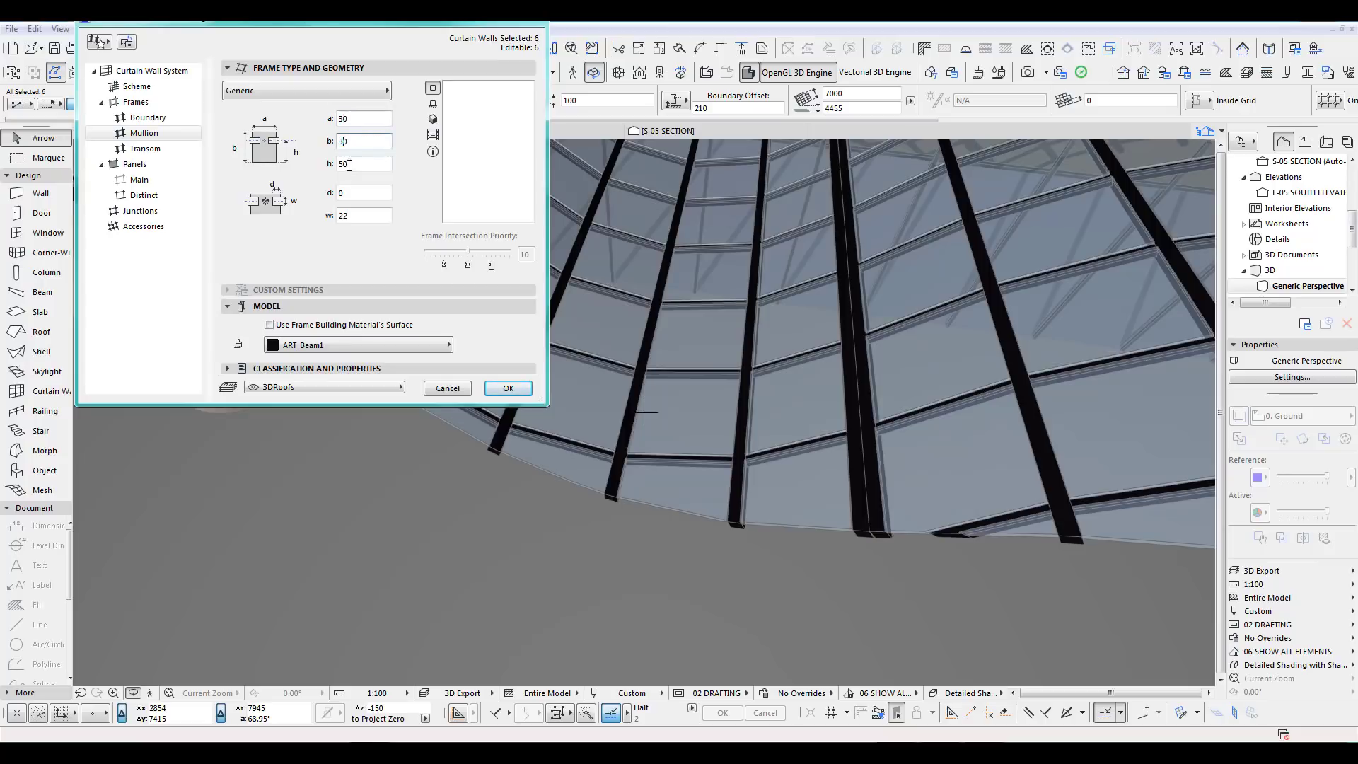
drag(344, 165, 335, 166)
text(3)
click(519, 391)
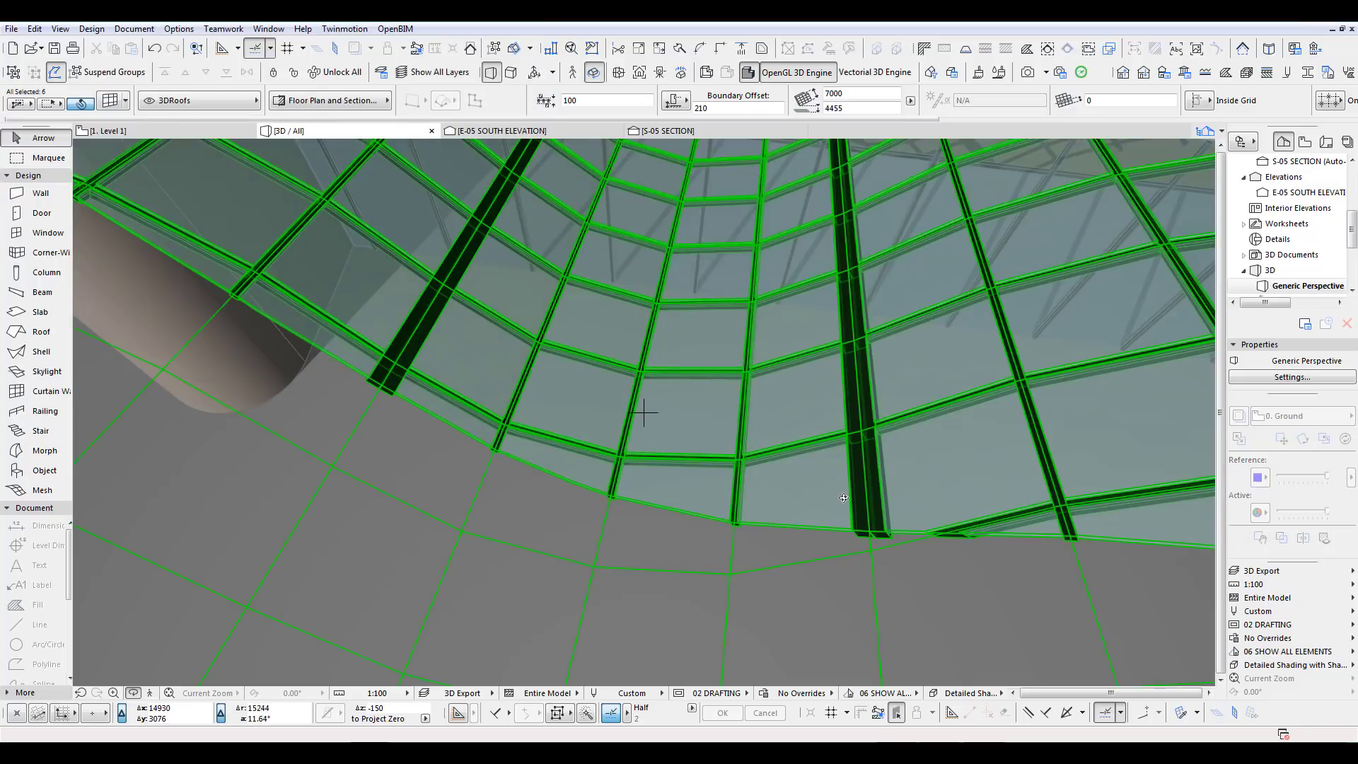
Step: Reduce the a dimension of the selected curtain walls' boundary frames to 15
shift+middle_drag(843, 498, 875, 408)
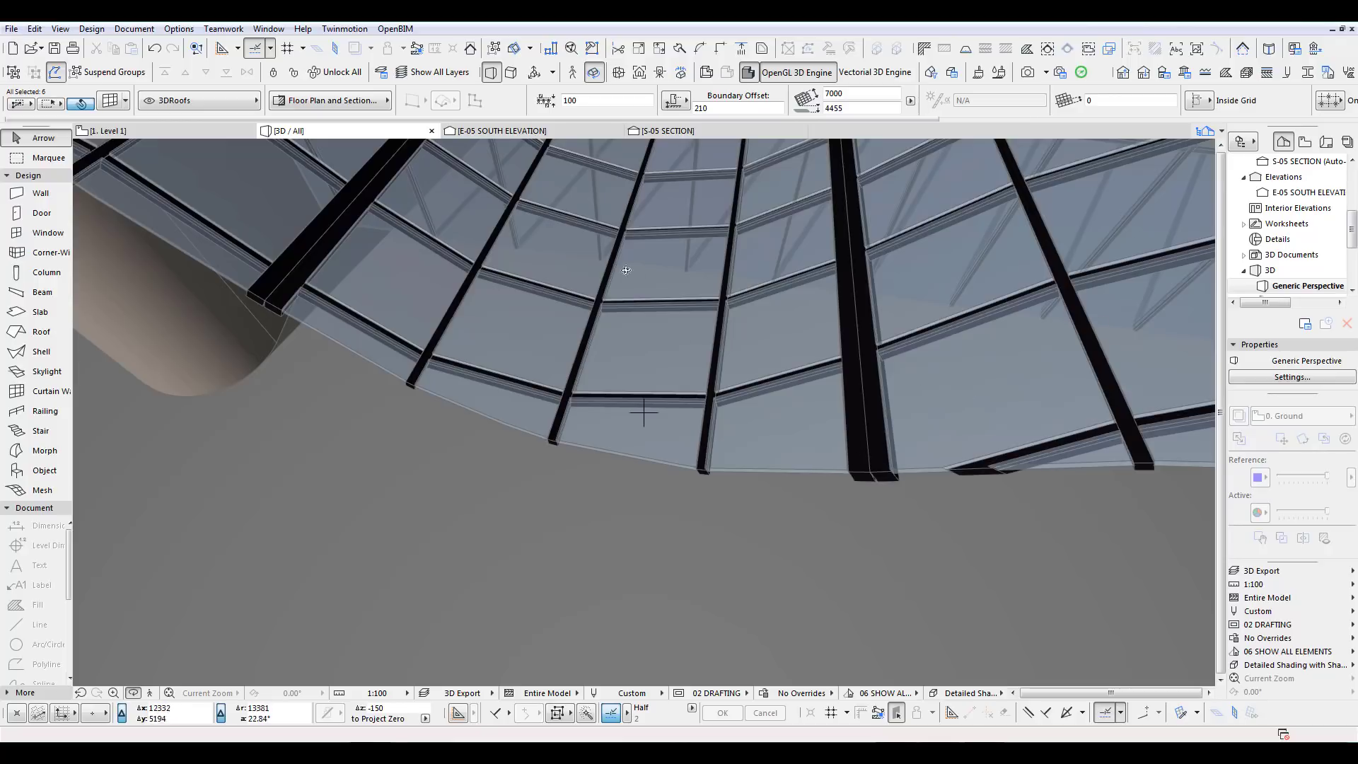
click(110, 100)
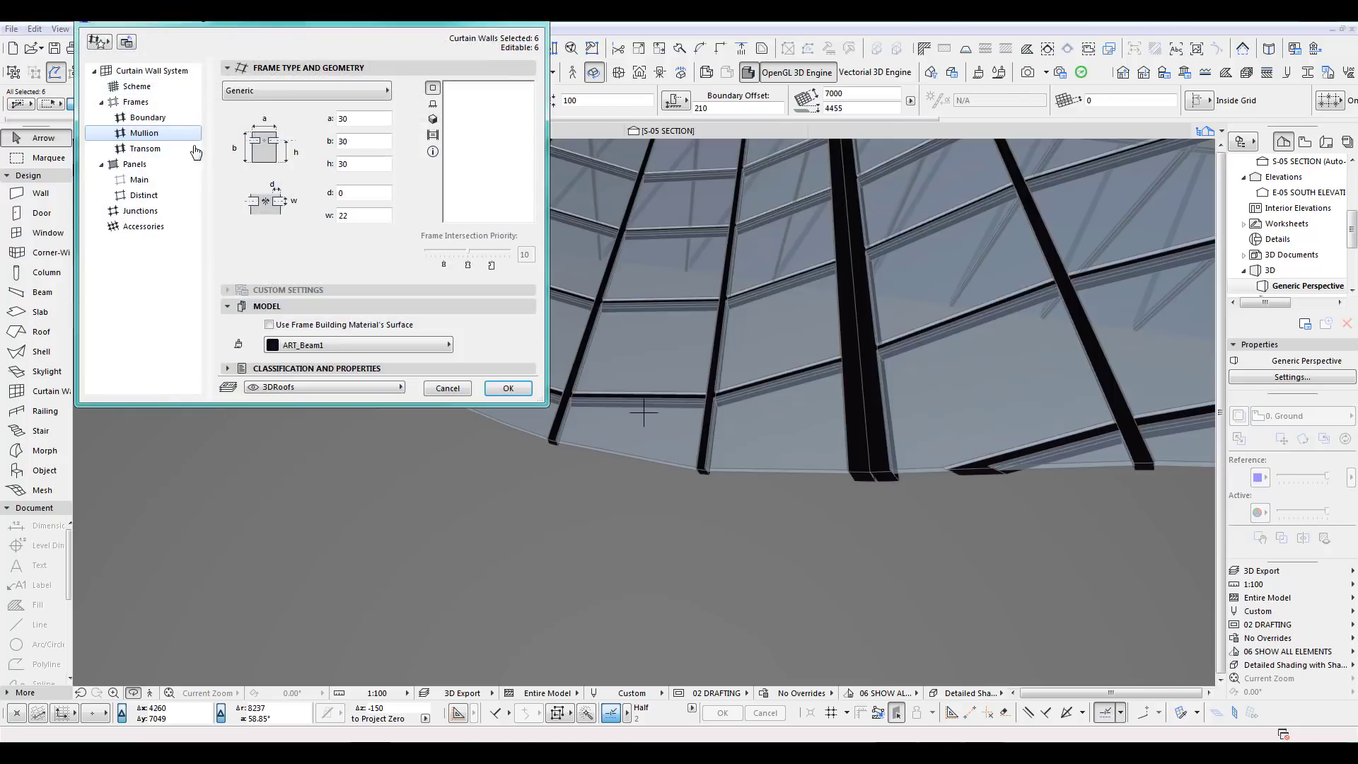
click(147, 118)
click(338, 119)
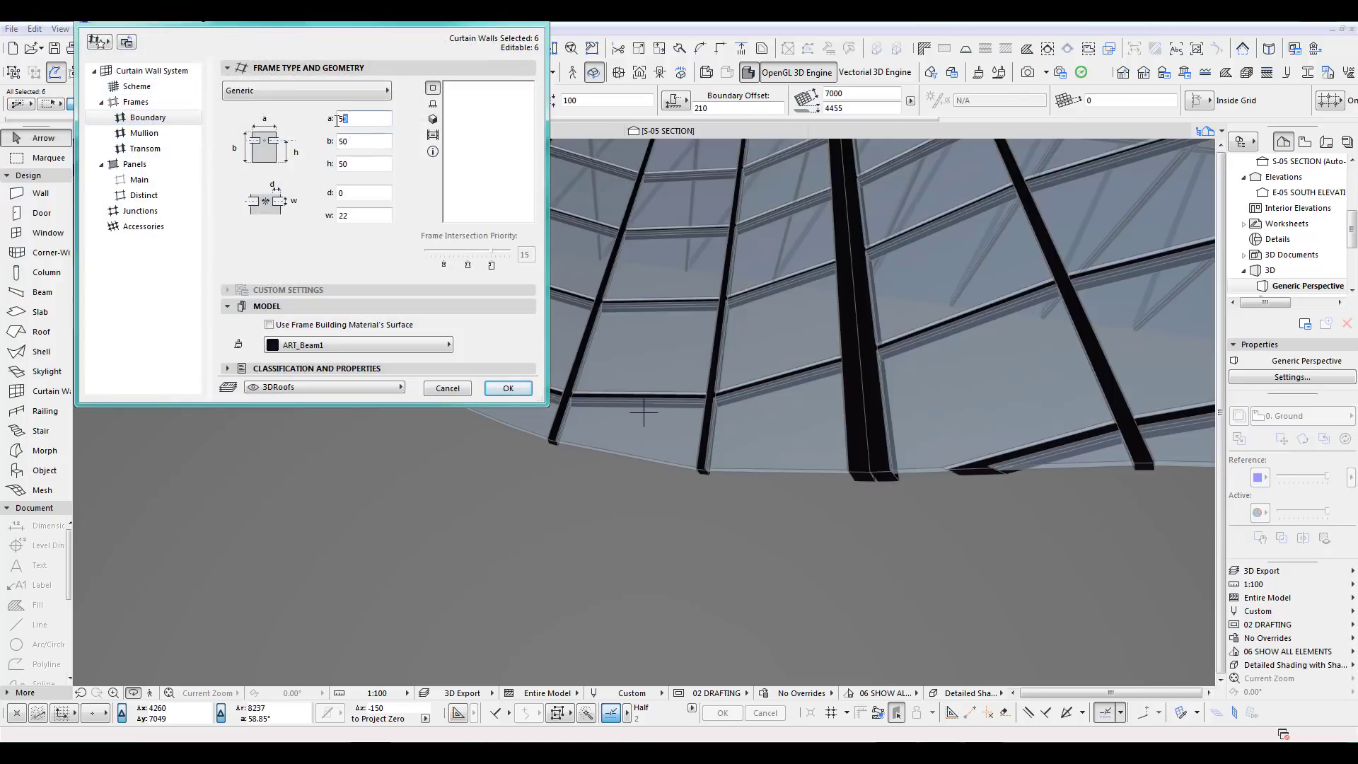
text(15)
click(499, 388)
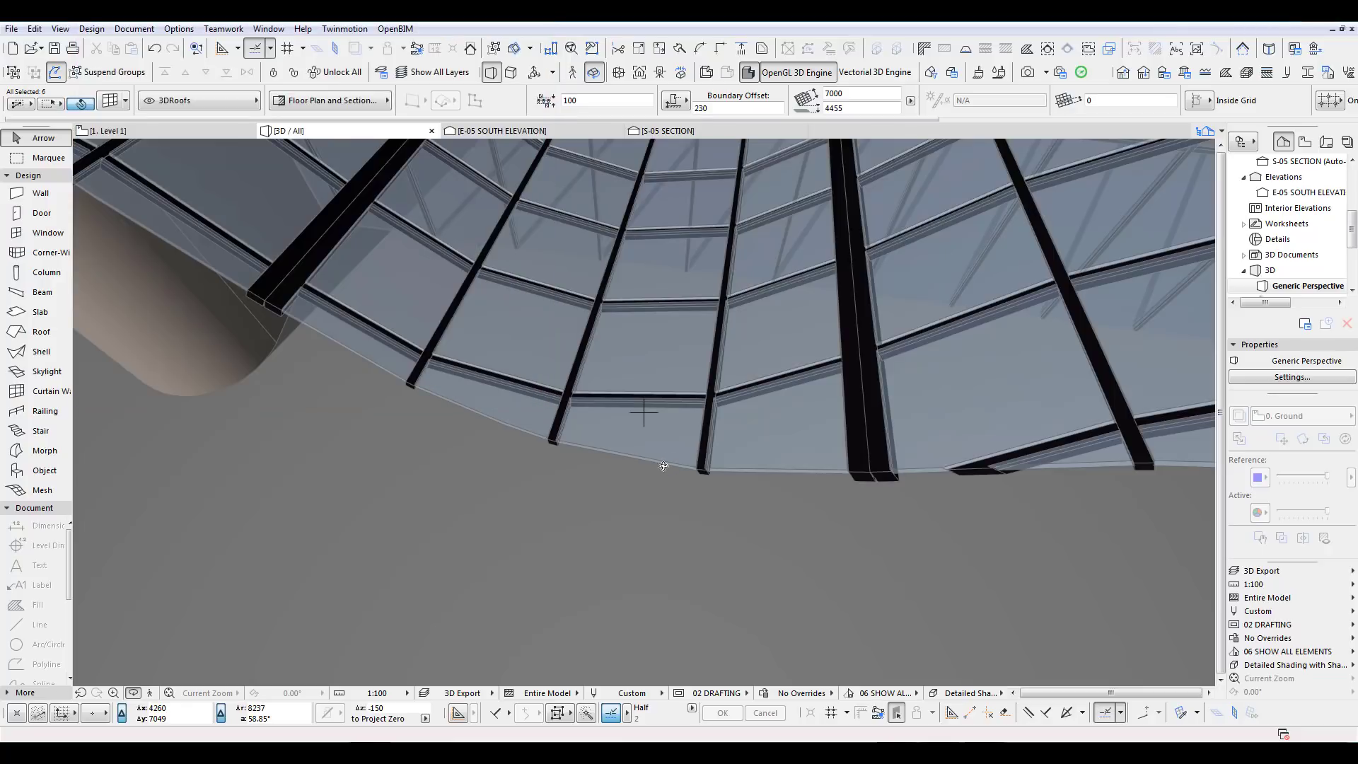
Step: Examine the trimmed roof's edges and frames in 3D, including where the roof meets the building wall
mouse_move(914, 445)
shift+middle_down()
mouse_move(815, 476)
mouse_move(1112, 446)
mouse_move(1092, 280)
mouse_move(835, 349)
mouse_move(1025, 539)
mouse_move(658, 404)
mouse_move(457, 368)
mouse_move(574, 465)
mouse_move(772, 548)
mouse_move(933, 563)
mouse_move(998, 531)
mouse_move(814, 509)
mouse_move(464, 507)
mouse_move(484, 483)
mouse_move(525, 537)
shift+middle_up()
scroll(715, 415, down, 5)
scroll(461, 431, up, 3)
shift+middle_drag(460, 431, 513, 546)
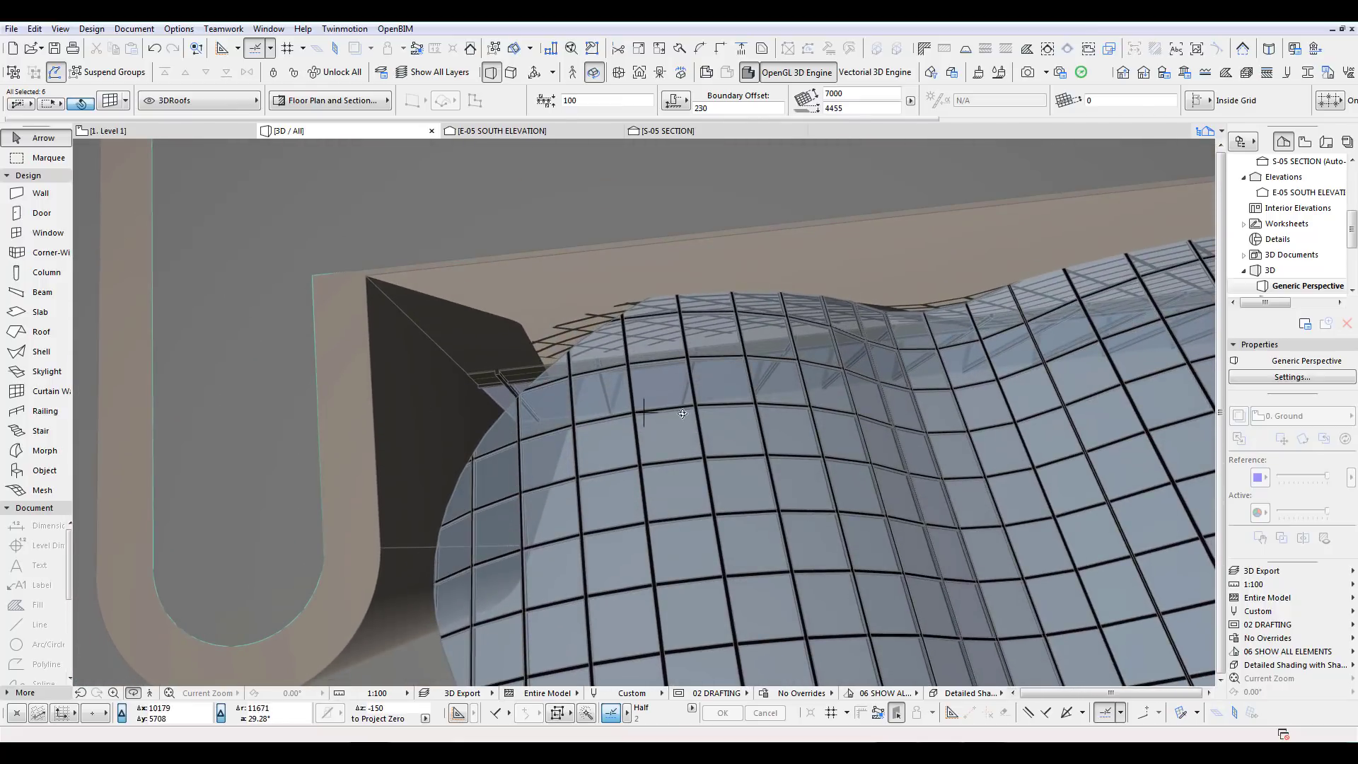
scroll(915, 529, down, 2)
middle_drag(915, 529, 736, 431)
scroll(743, 453, down, 2)
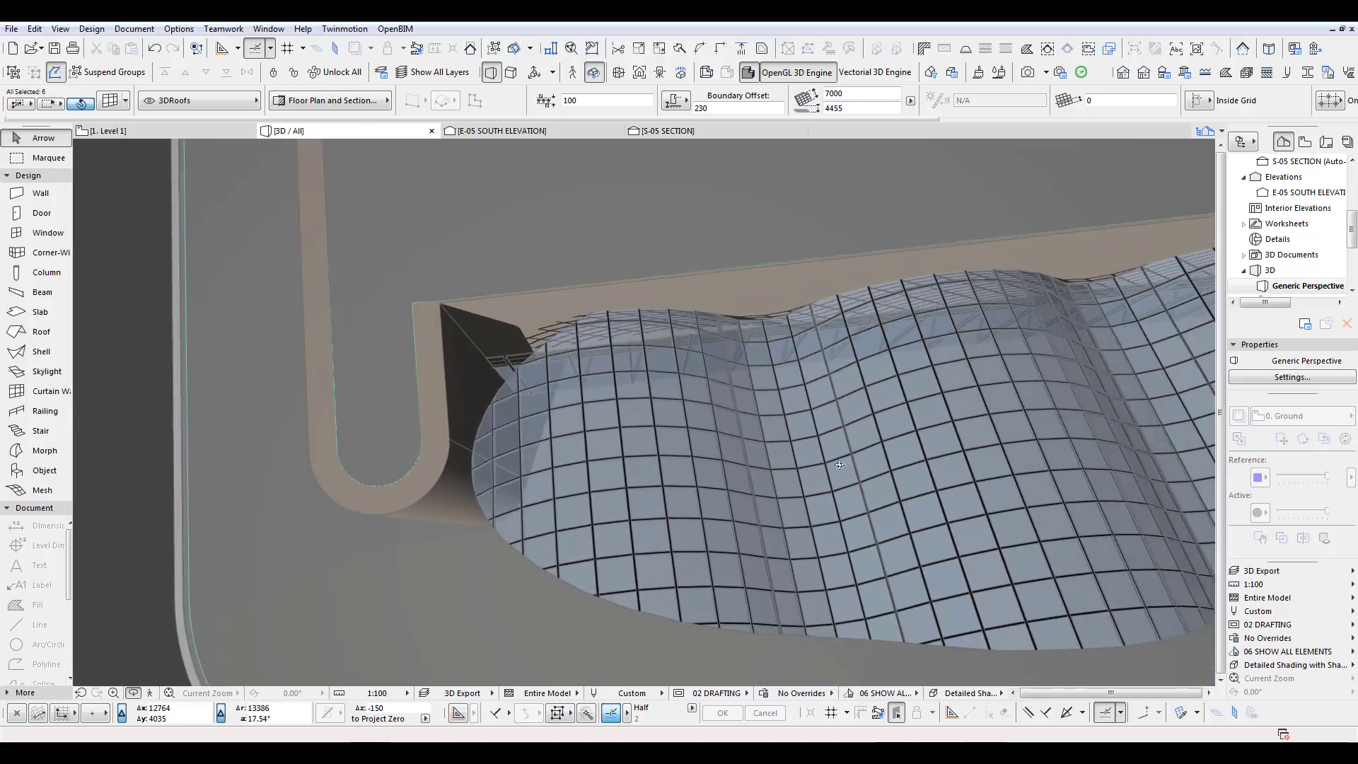
mouse_move(754, 491)
middle_down()
mouse_move(711, 491)
mouse_move(769, 486)
middle_up()
Step: Go to the Level 1 floor plan and make the 3D Cutting Elements layer visible
key(F2)
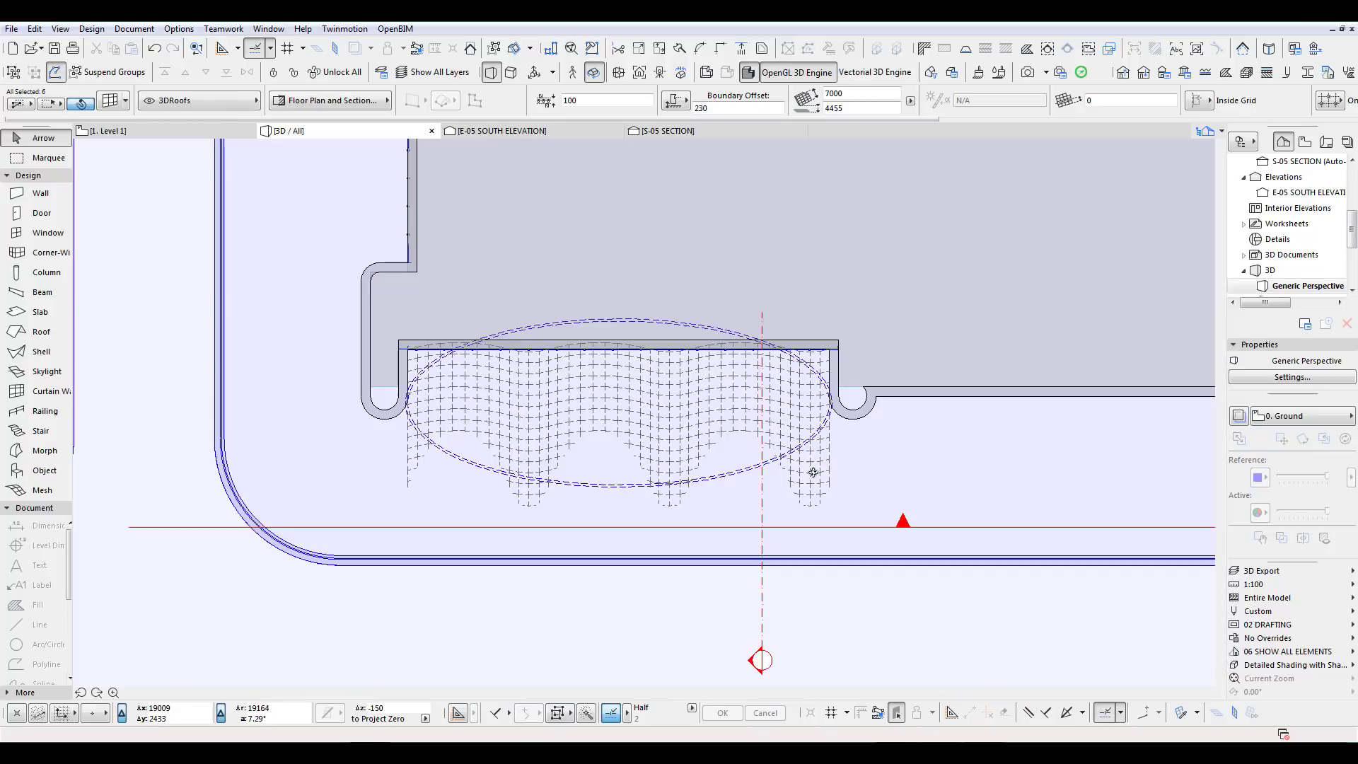
scroll(551, 368, up, 3)
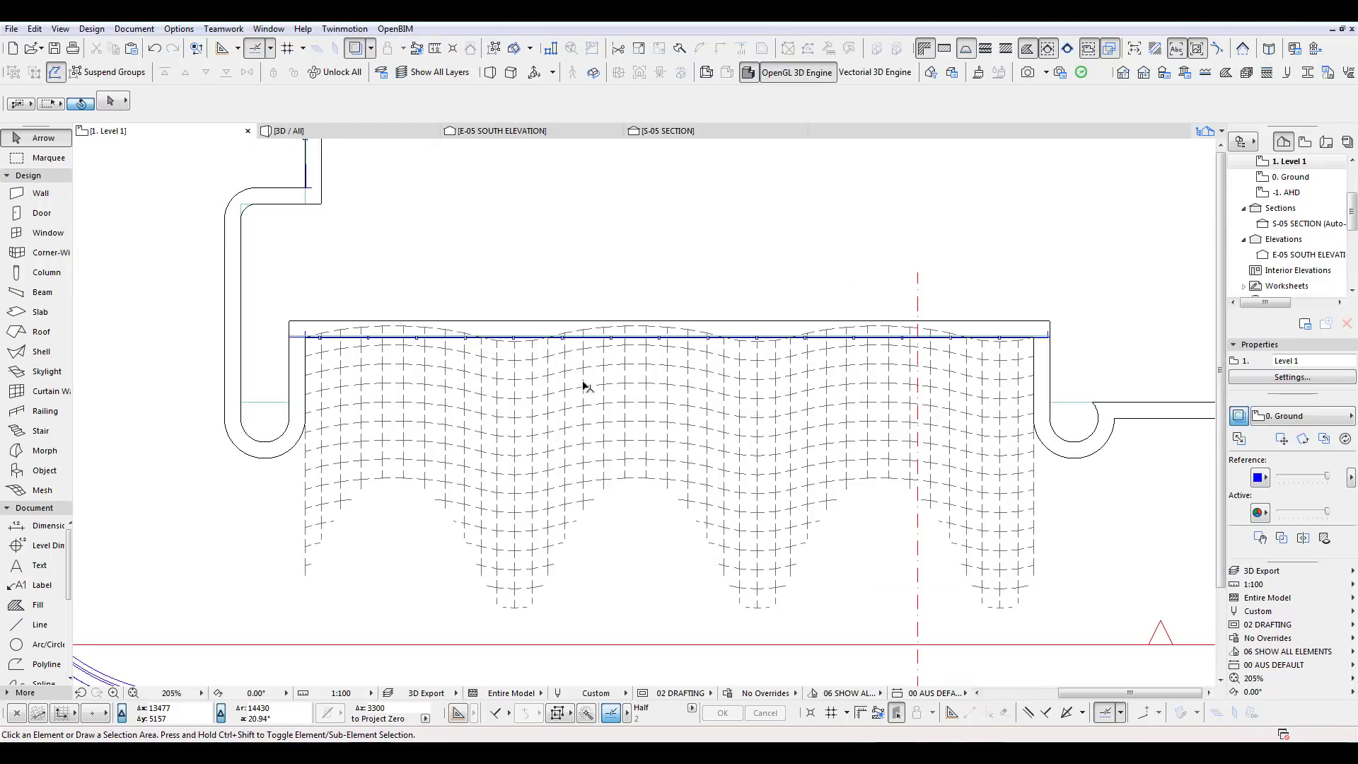
key(ctrl+l)
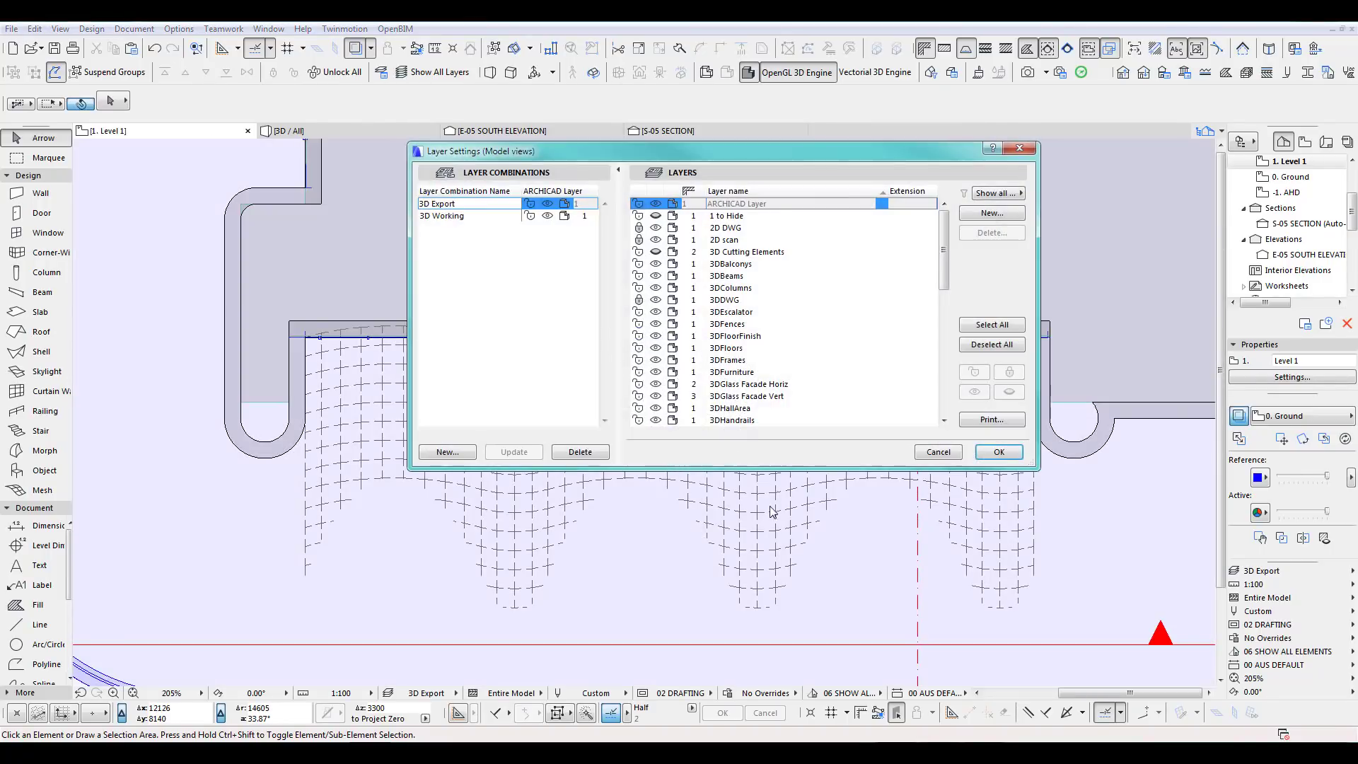
click(656, 255)
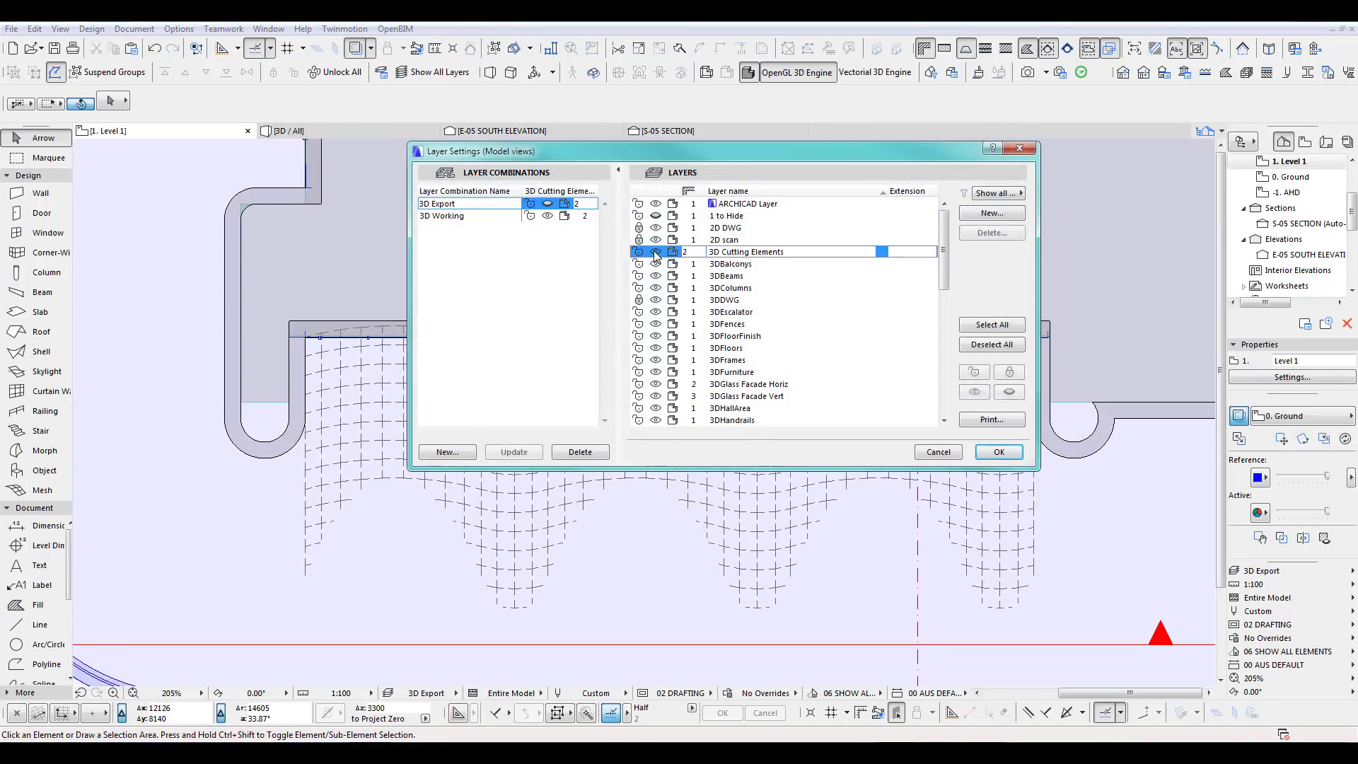
click(999, 451)
scroll(646, 467, up, 3)
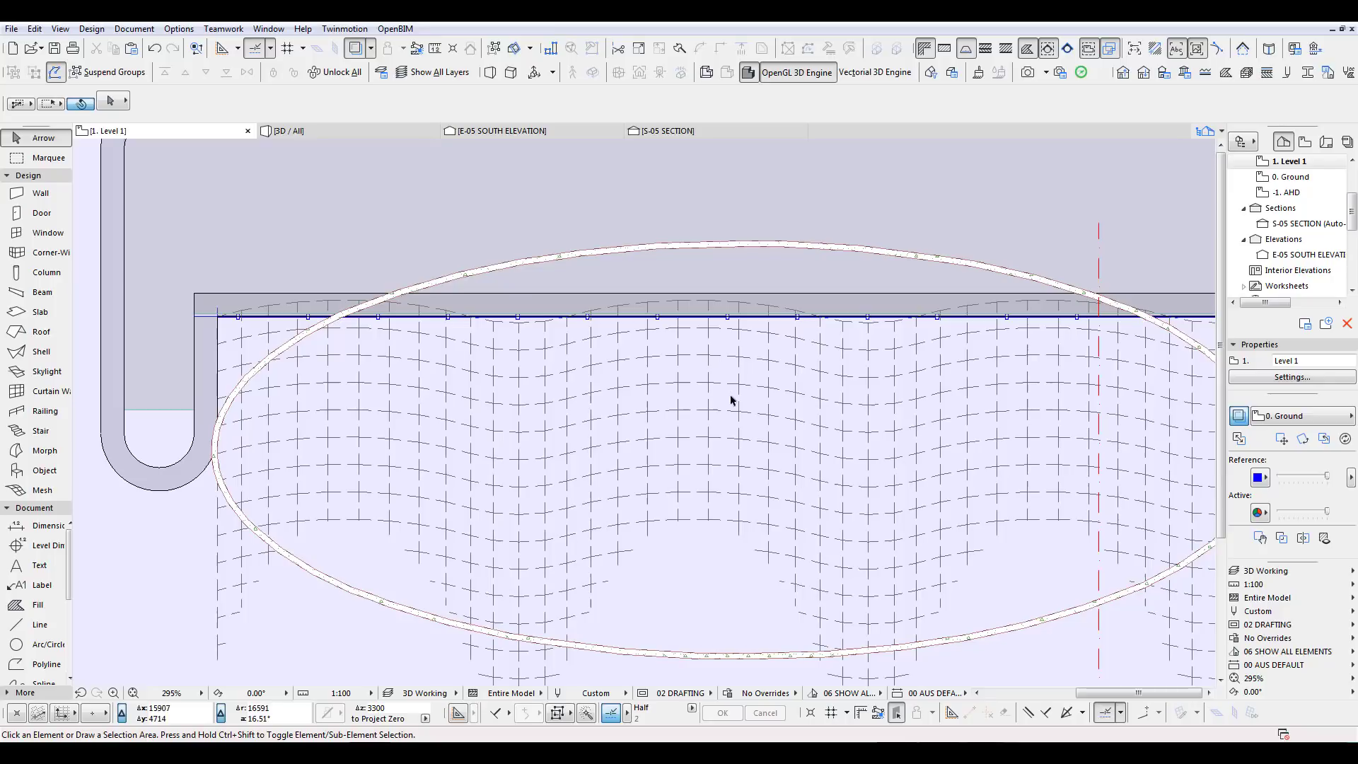
scroll(731, 400, down, 4)
scroll(758, 416, up, 2)
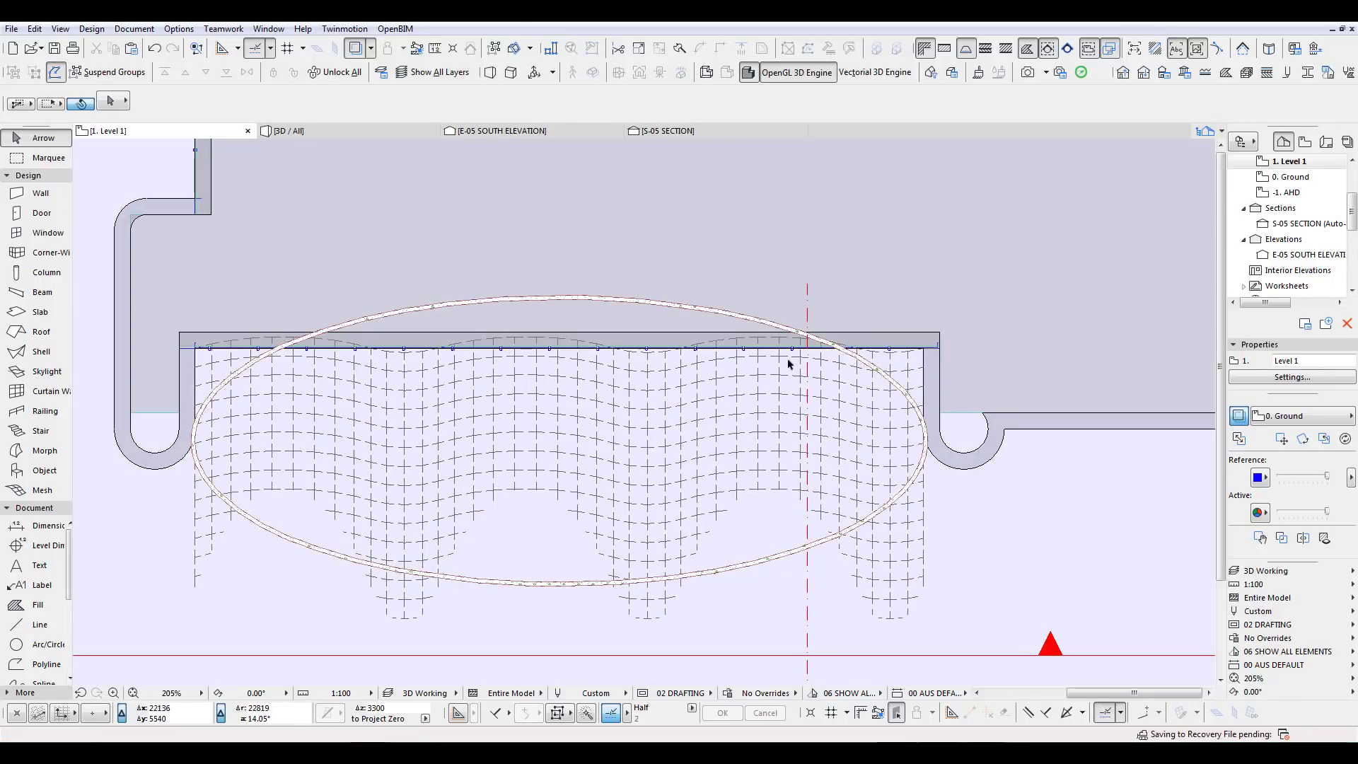
Step: Merge the elliptical shell's two upper-left profile nodes and move the merged node to the left inner wall corner
click(692, 309)
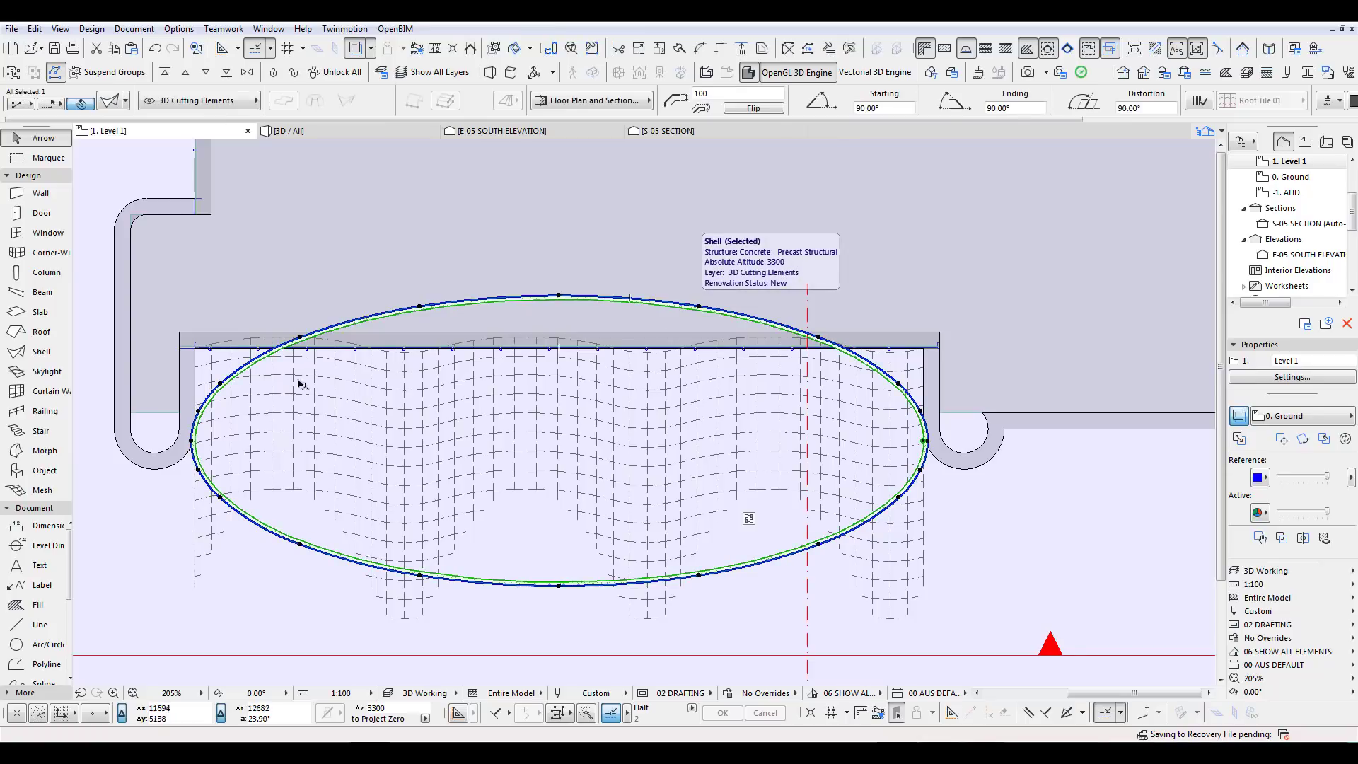
scroll(300, 382, up, 4)
middle_drag(301, 382, 606, 394)
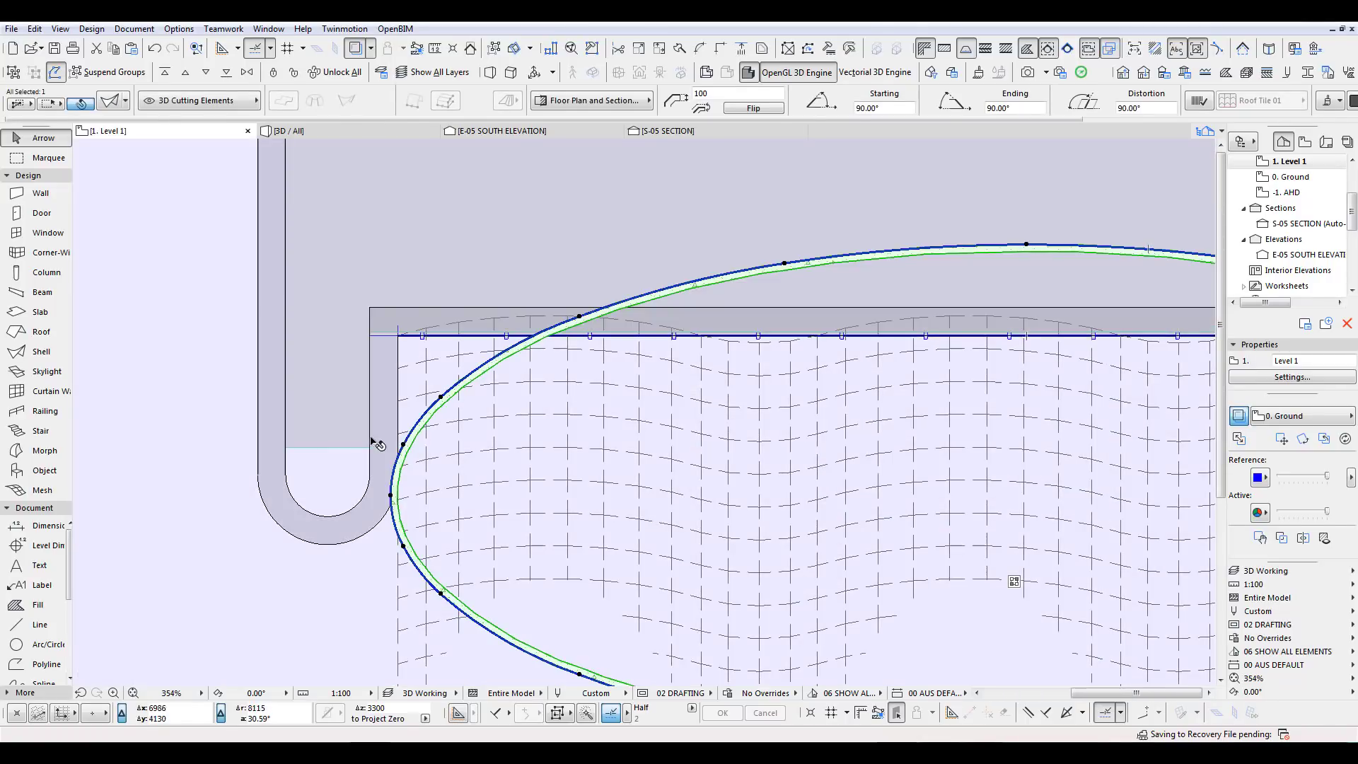
click(580, 319)
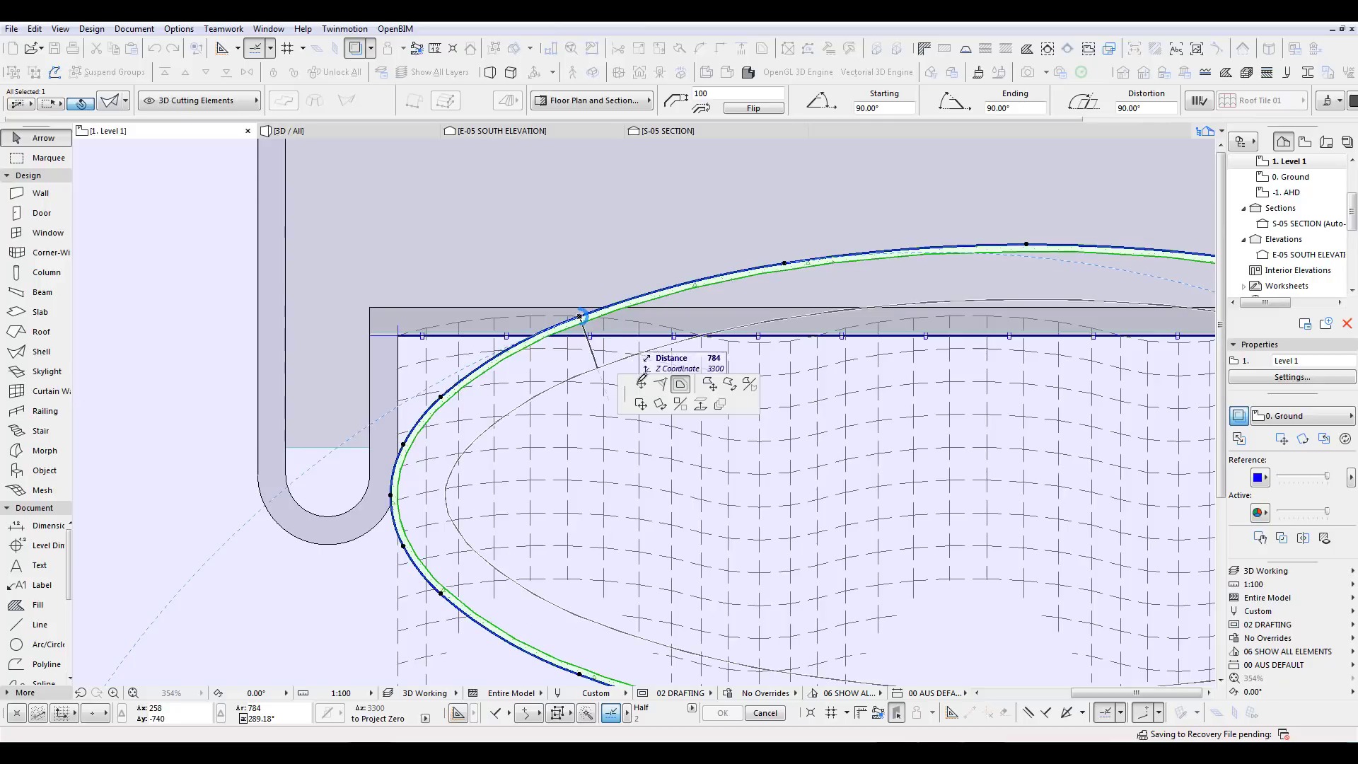
click(641, 384)
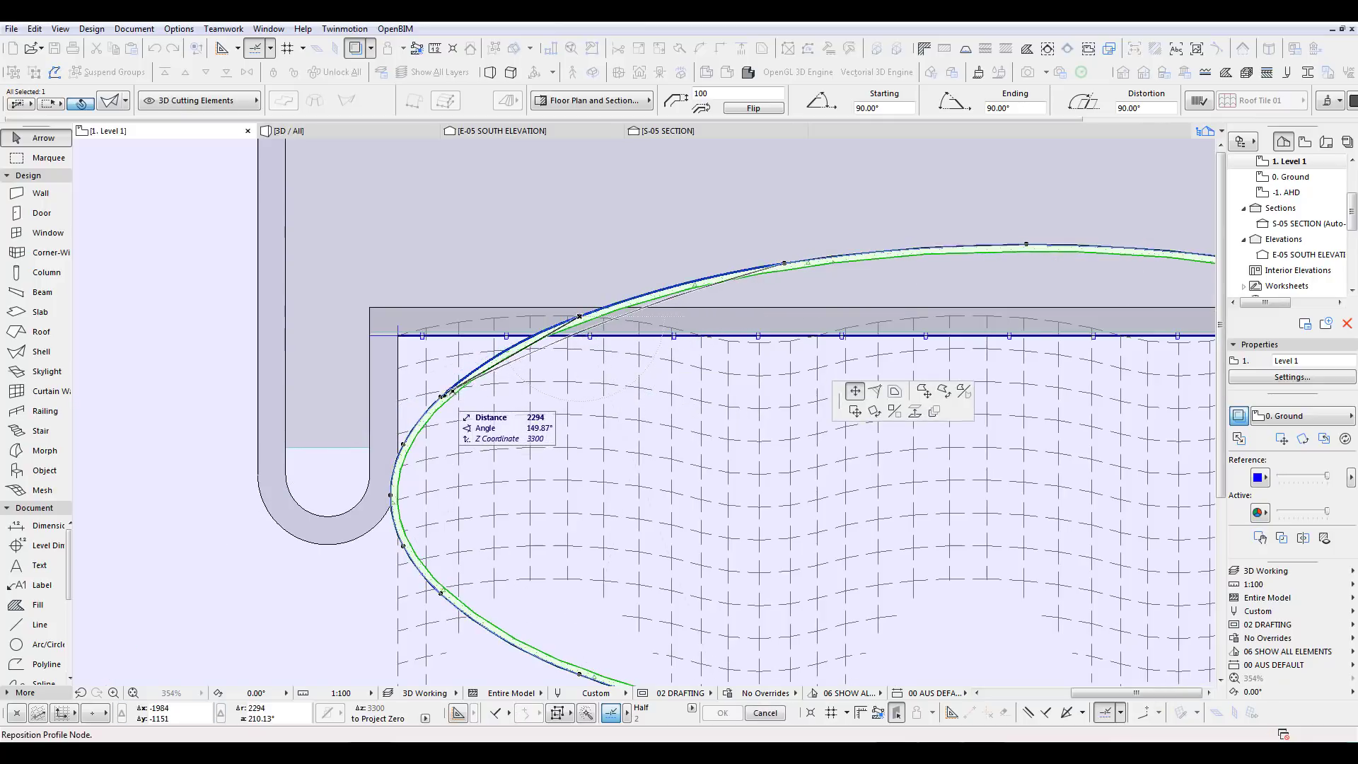
click(446, 392)
click(443, 397)
click(503, 460)
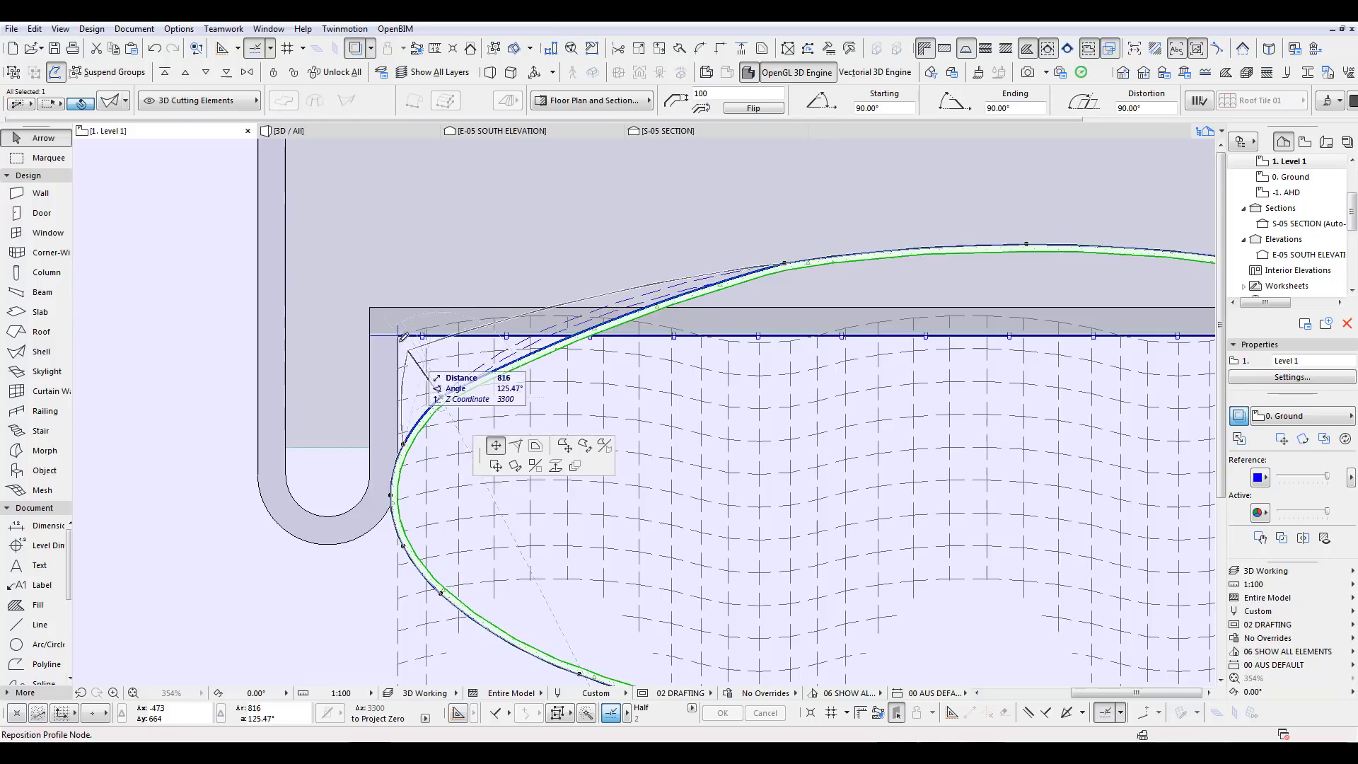
click(400, 330)
Step: Merge the node below the shell's new left corner into the ellipse's leftmost node and adjust the connecting edge's curve
scroll(350, 460, up, 4)
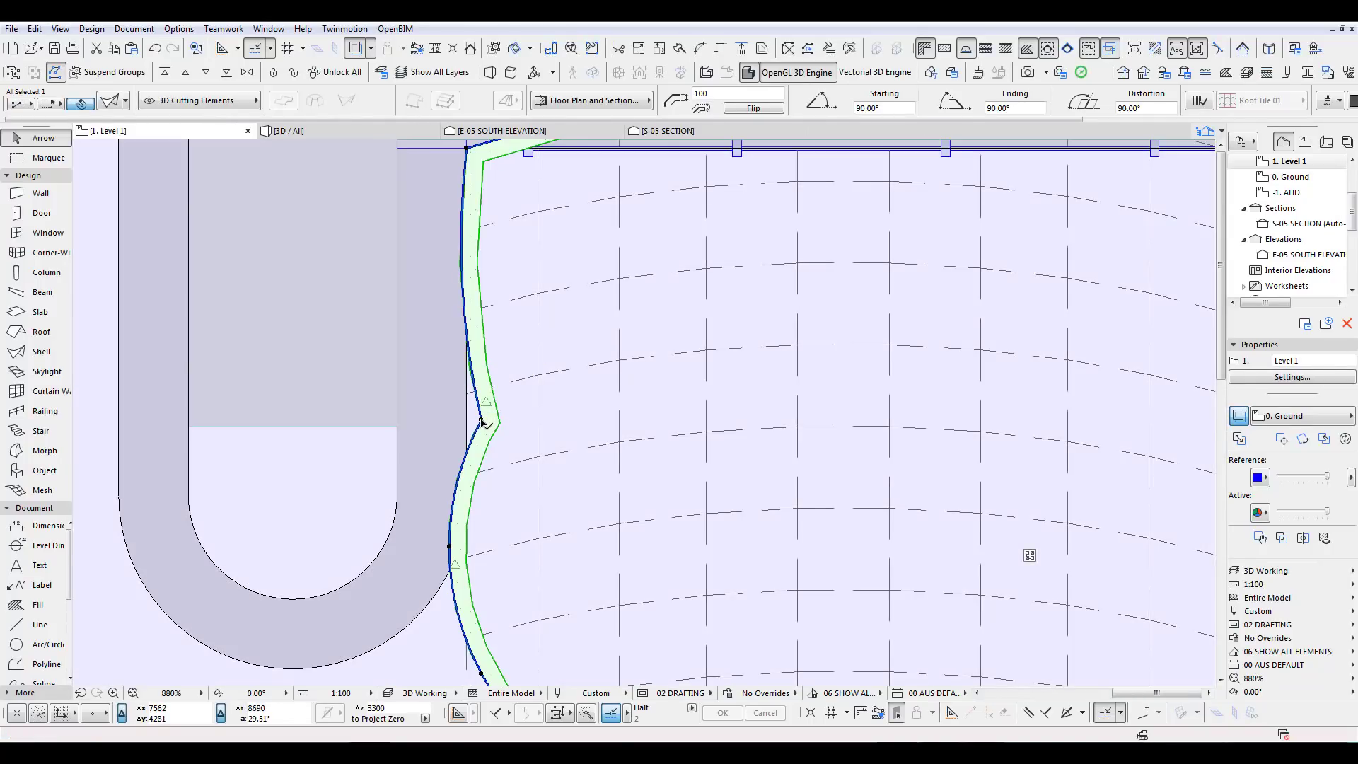
click(482, 421)
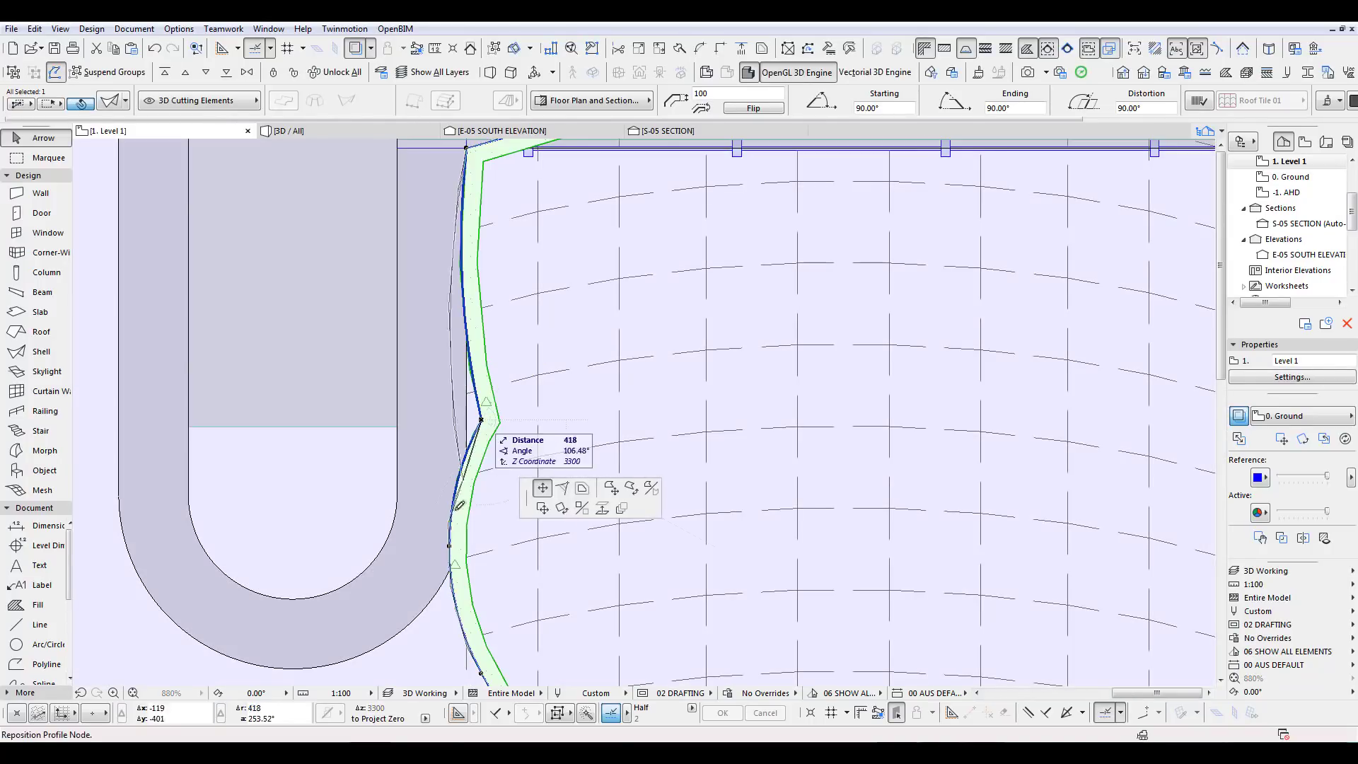
click(449, 546)
click(446, 422)
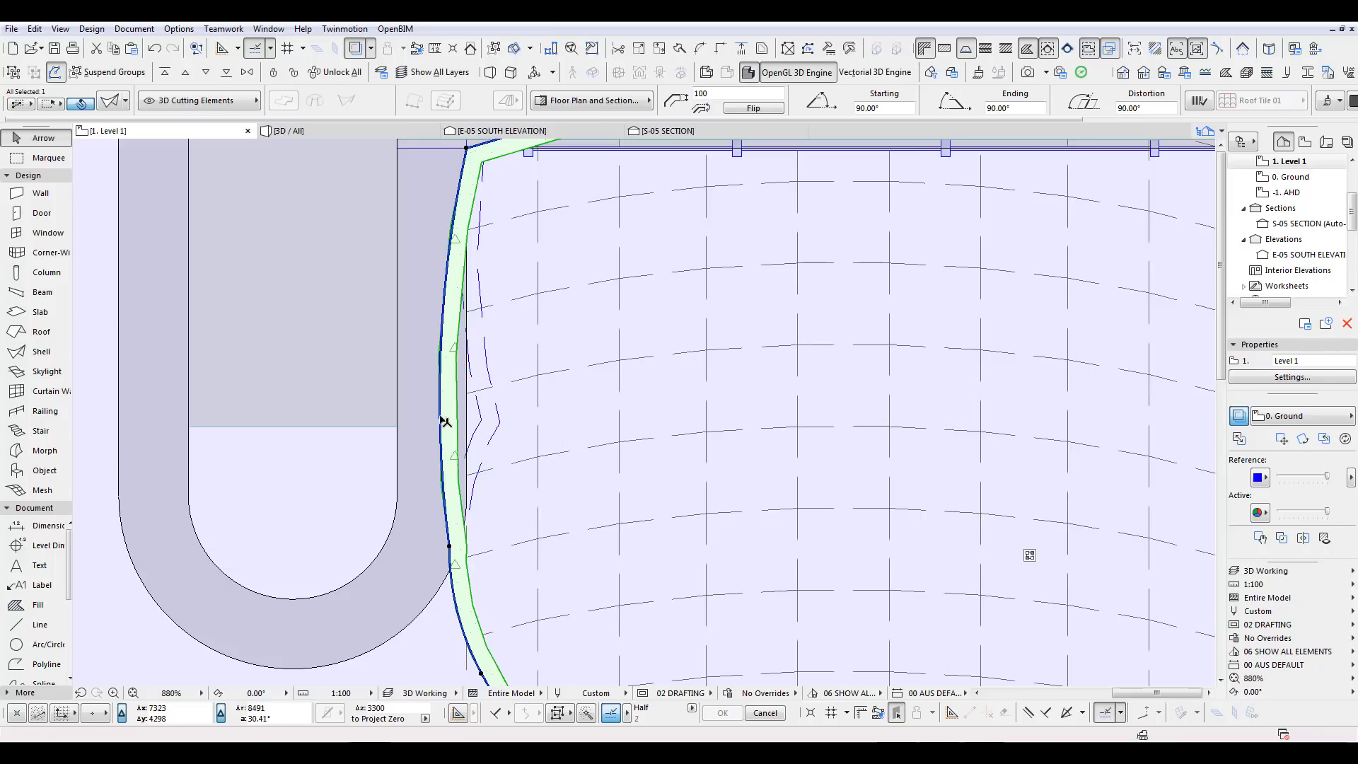
click(500, 484)
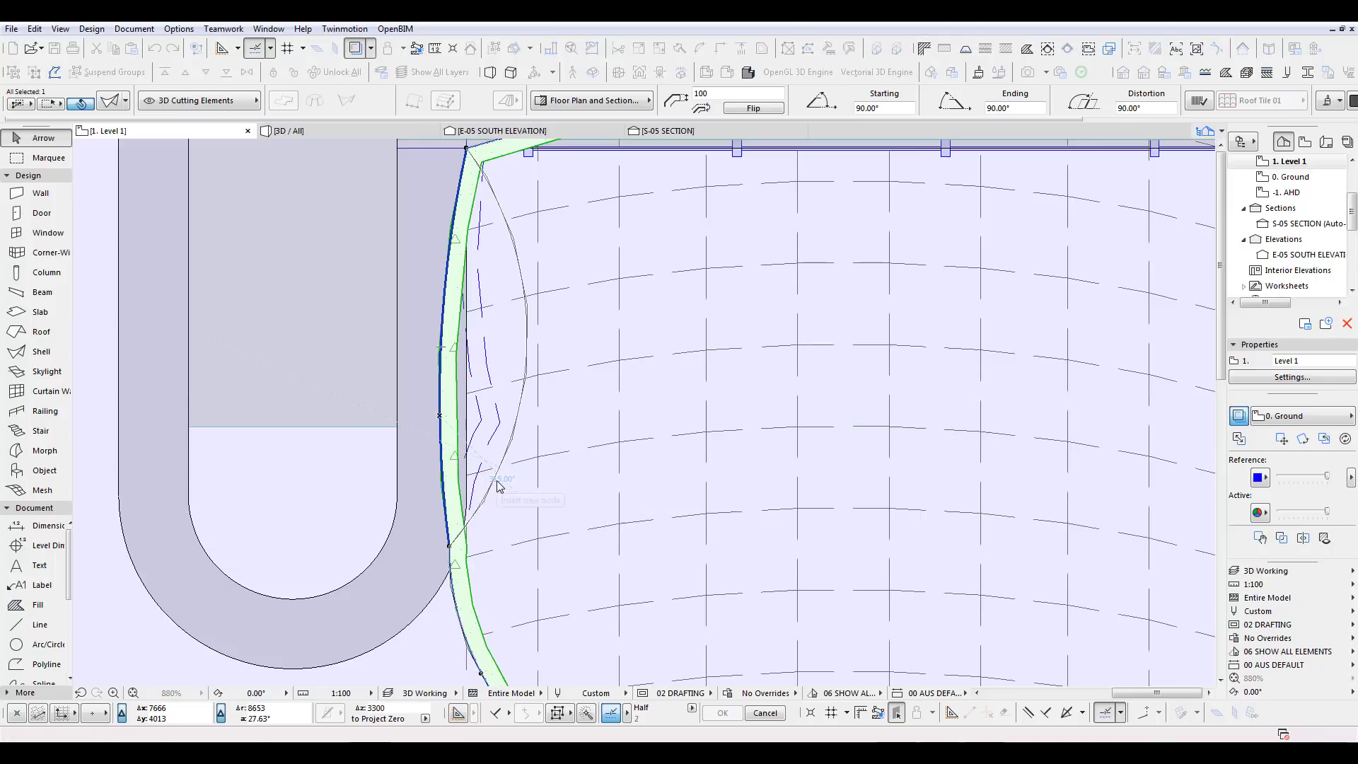
Step: Merge the nodes along the shell's upper arc one after another into the node at its upper right
scroll(469, 406, down, 5)
middle_drag(779, 392, 246, 466)
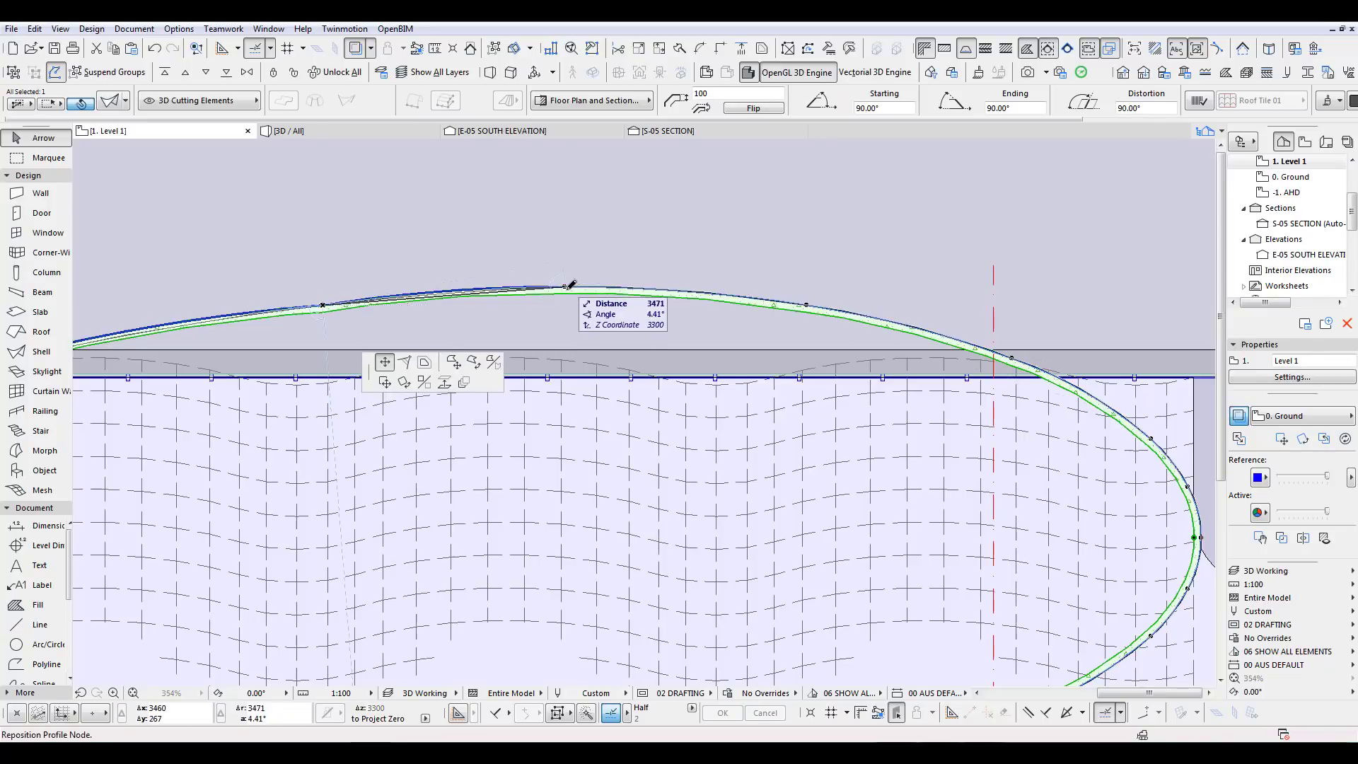
click(565, 286)
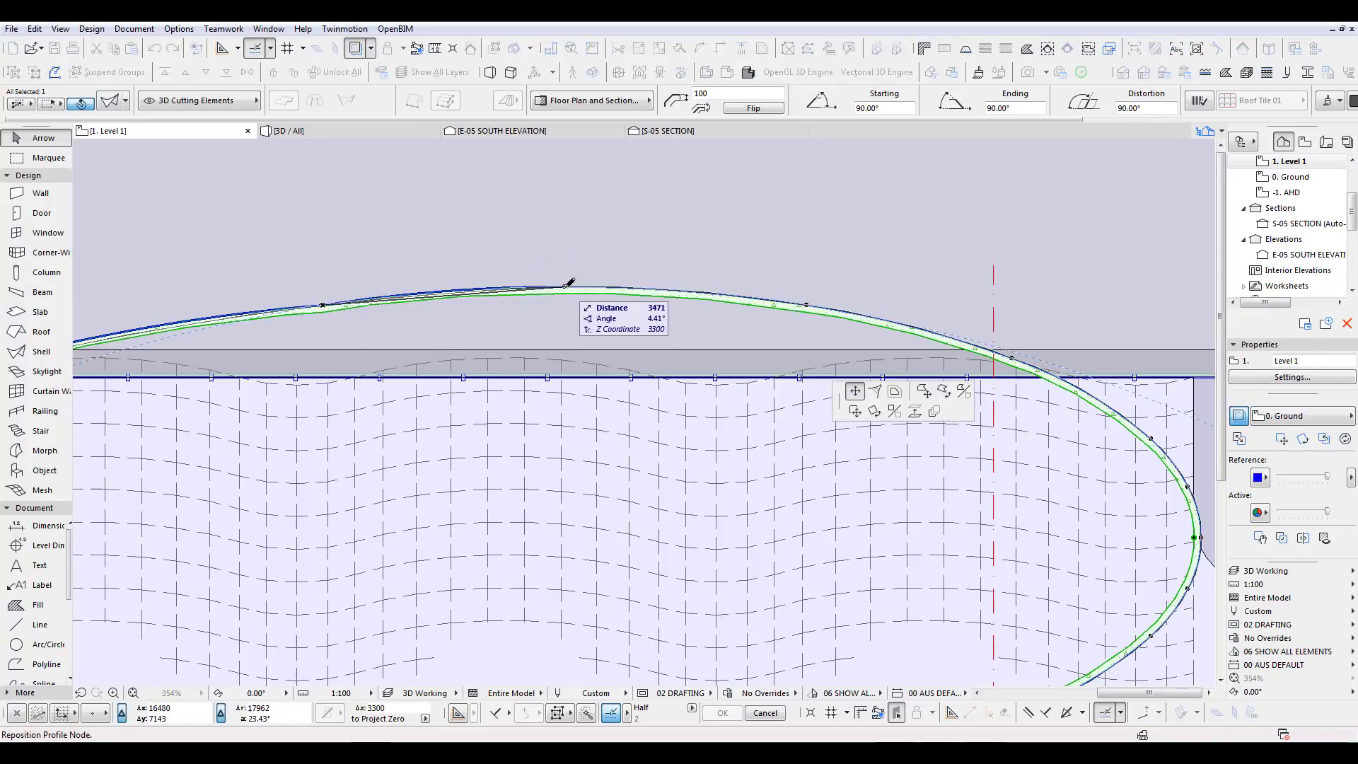
click(806, 306)
click(1012, 358)
click(1017, 354)
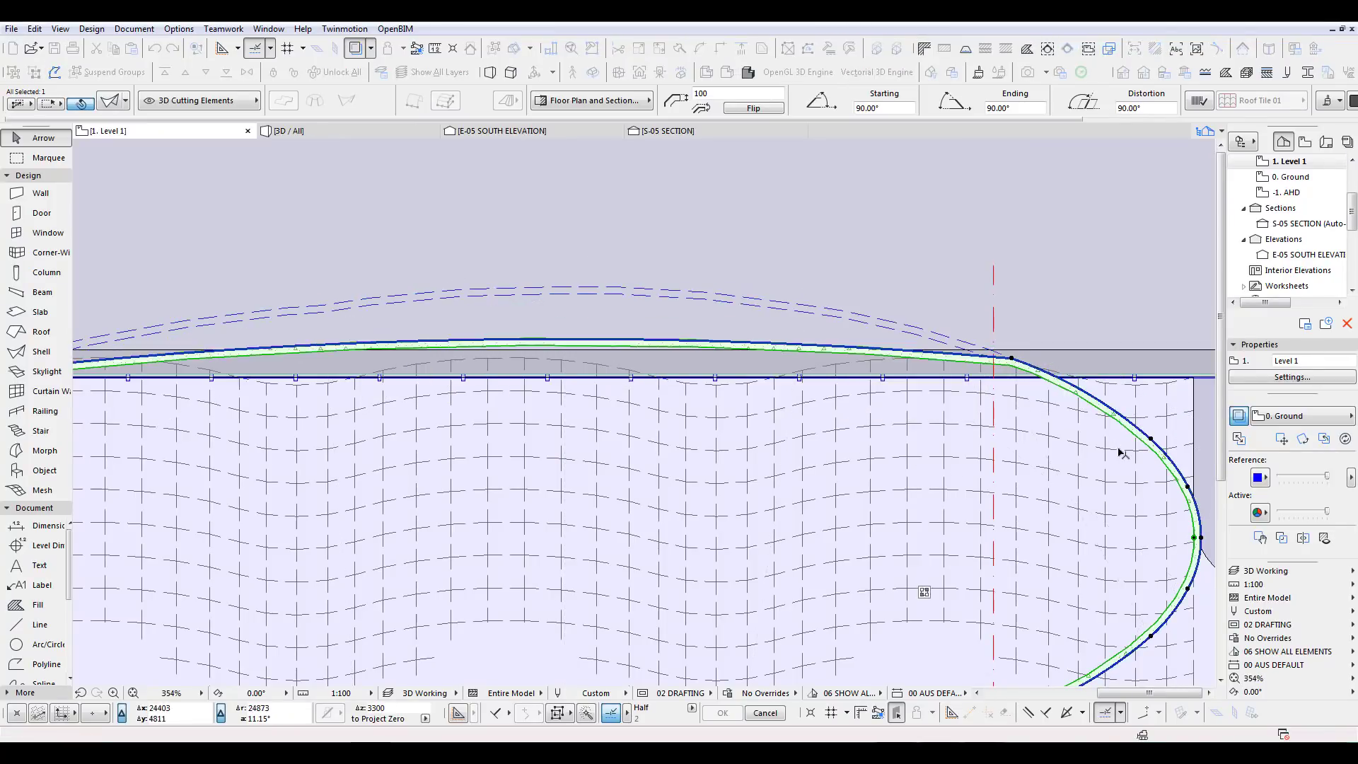
Step: Merge the shell's upper-right node into the next one down and move it to the right inner wall corner
middle_drag(1033, 376, 622, 306)
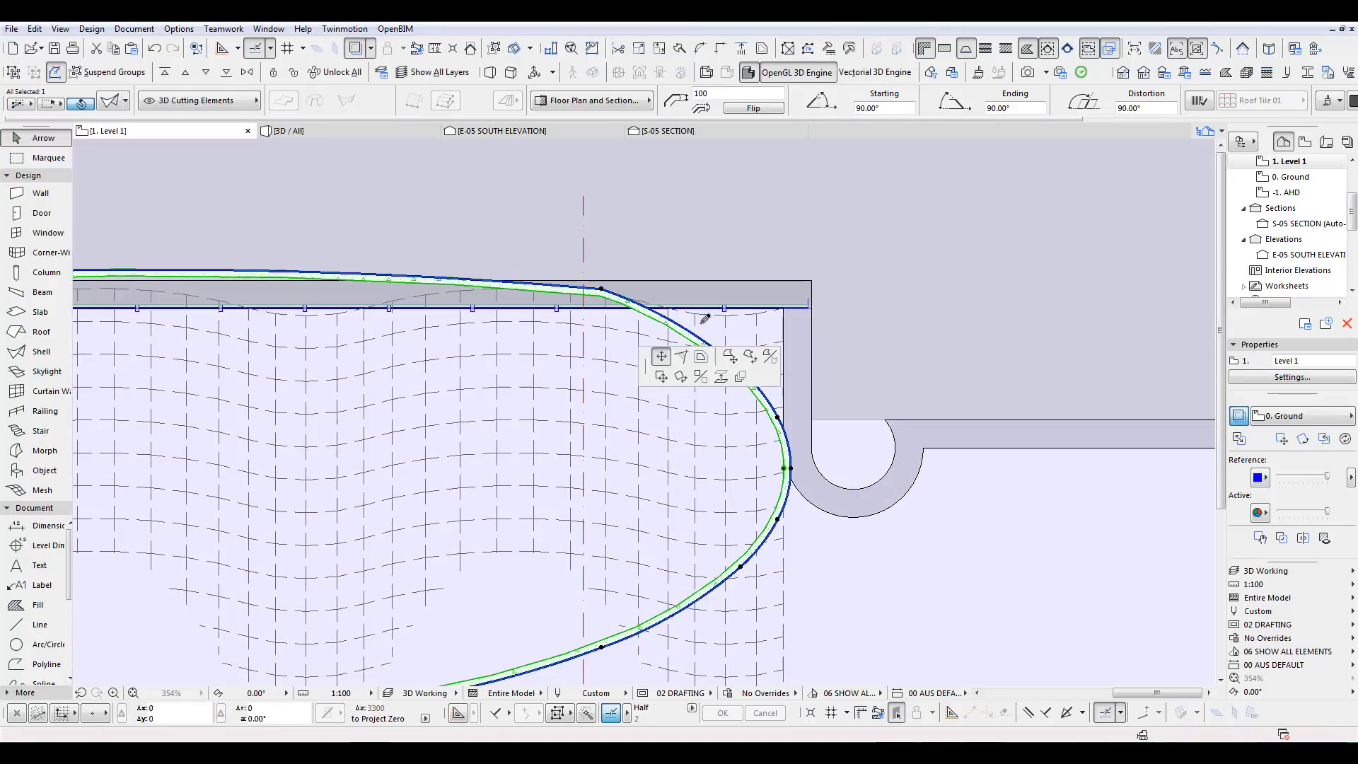
click(740, 376)
click(768, 398)
click(769, 400)
scroll(737, 377, up, 5)
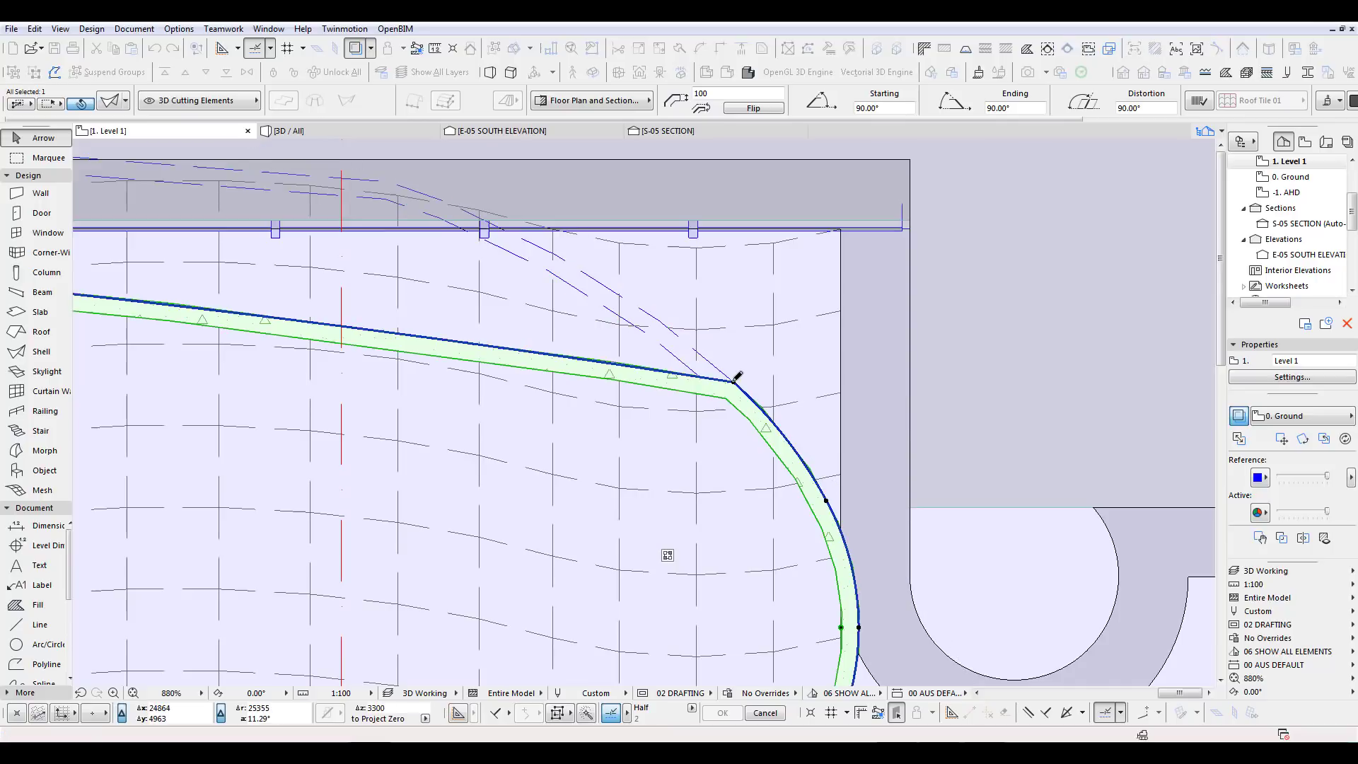
click(736, 377)
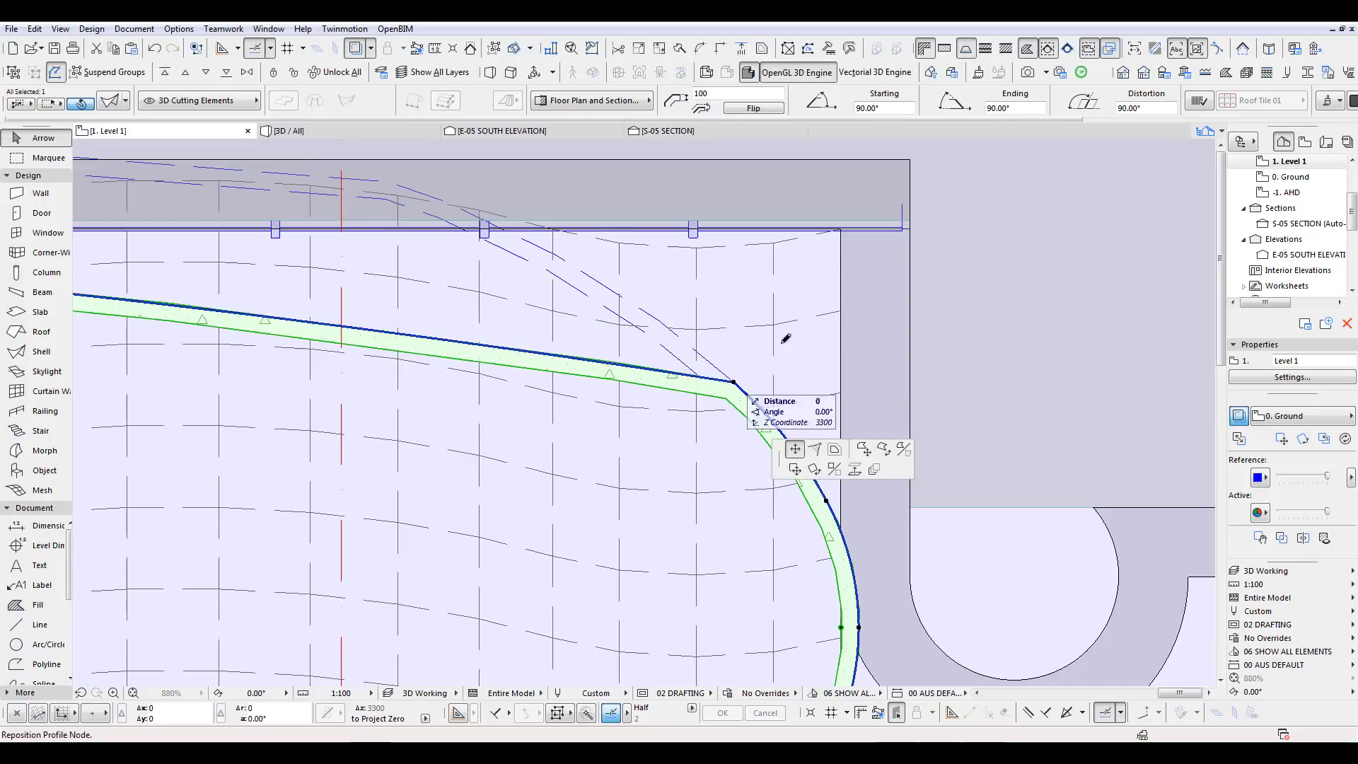
click(840, 228)
Step: Merge the node below the shell's new right corner into the ellipse's rightmost node
middle_drag(840, 500, 744, 326)
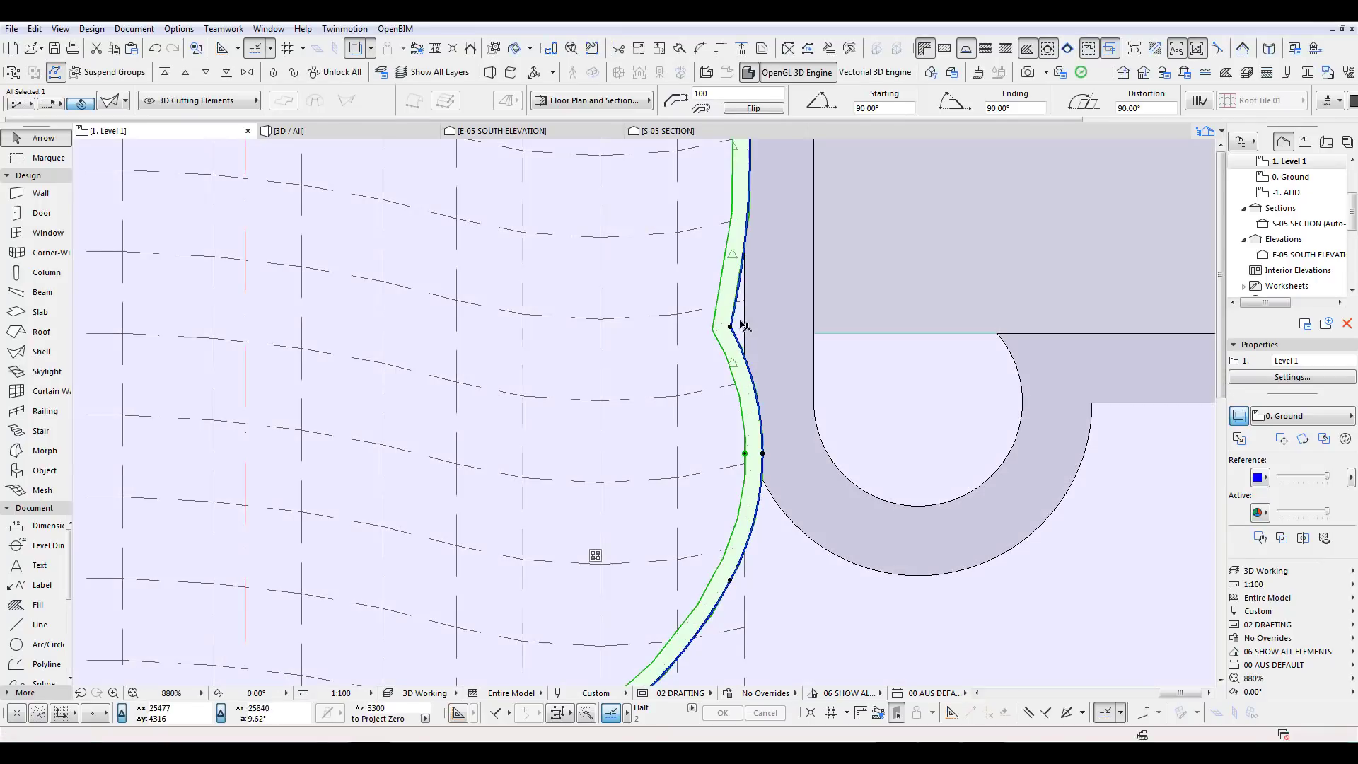
click(762, 453)
middle_drag(782, 160, 766, 320)
scroll(765, 320, down, 2)
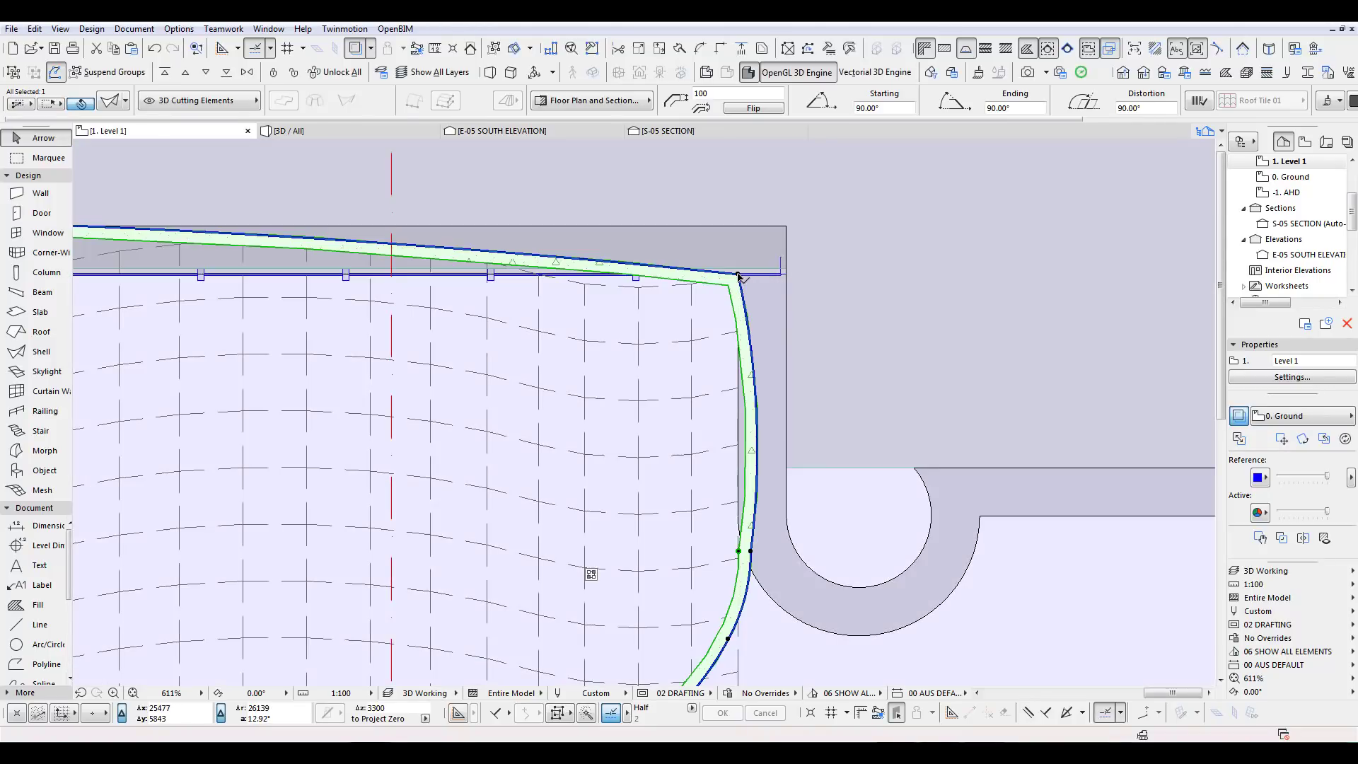
Step: Align the shell's right corner node vertically with the rightmost node below and straighten the edge between them
click(738, 274)
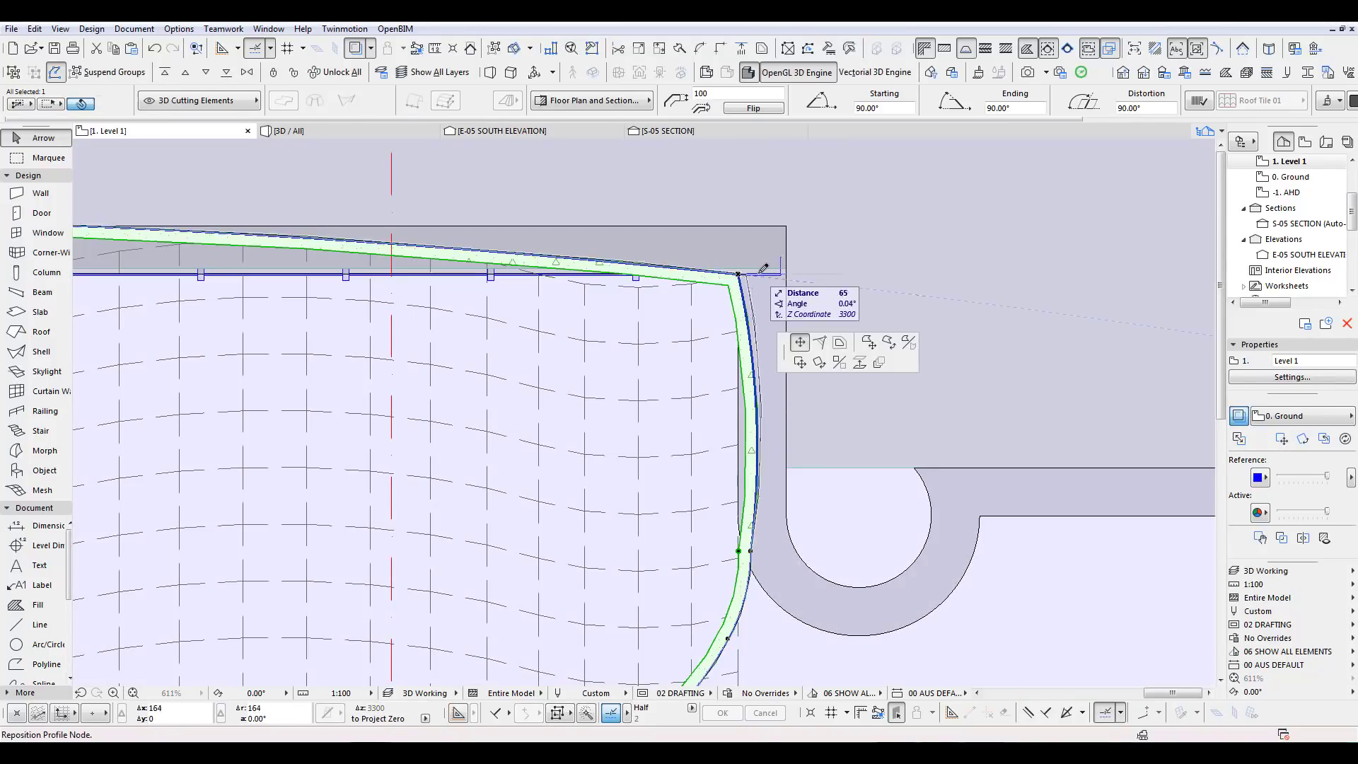
click(753, 549)
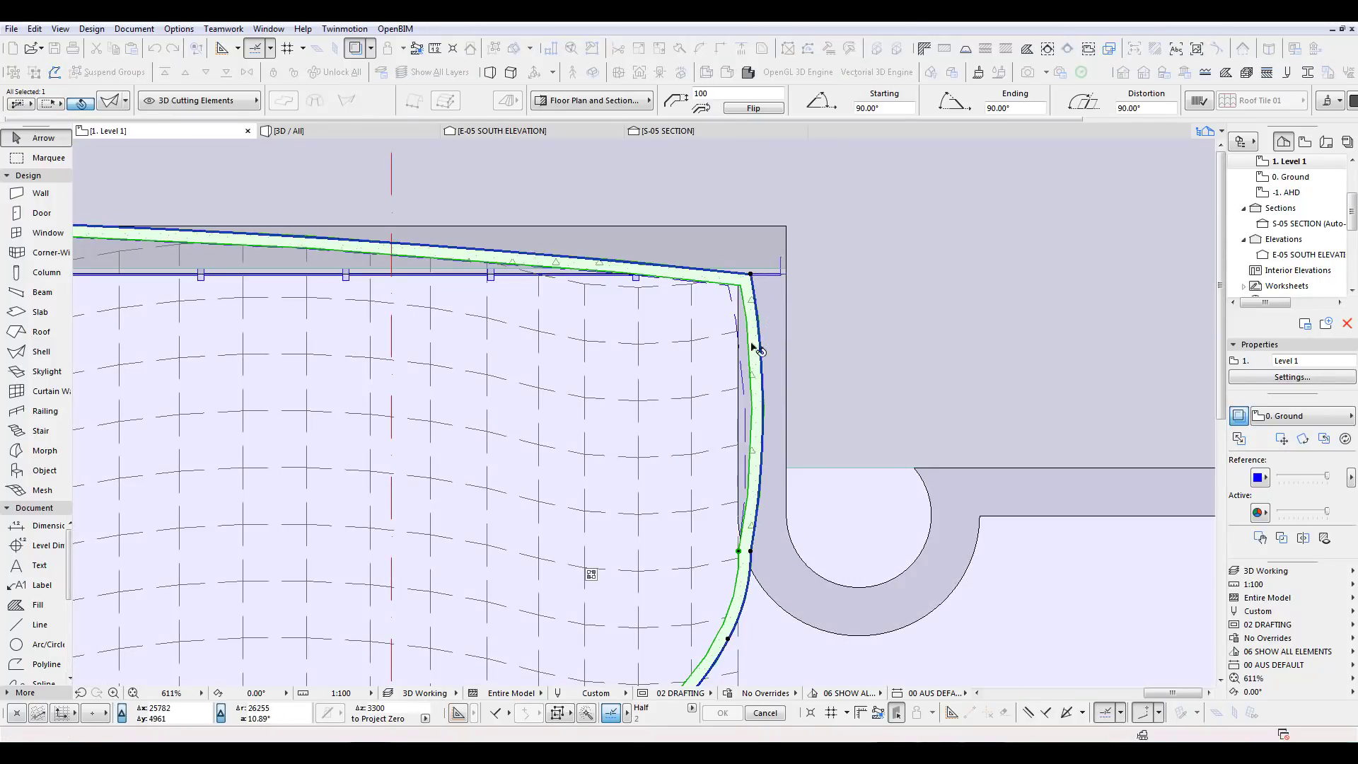
click(753, 290)
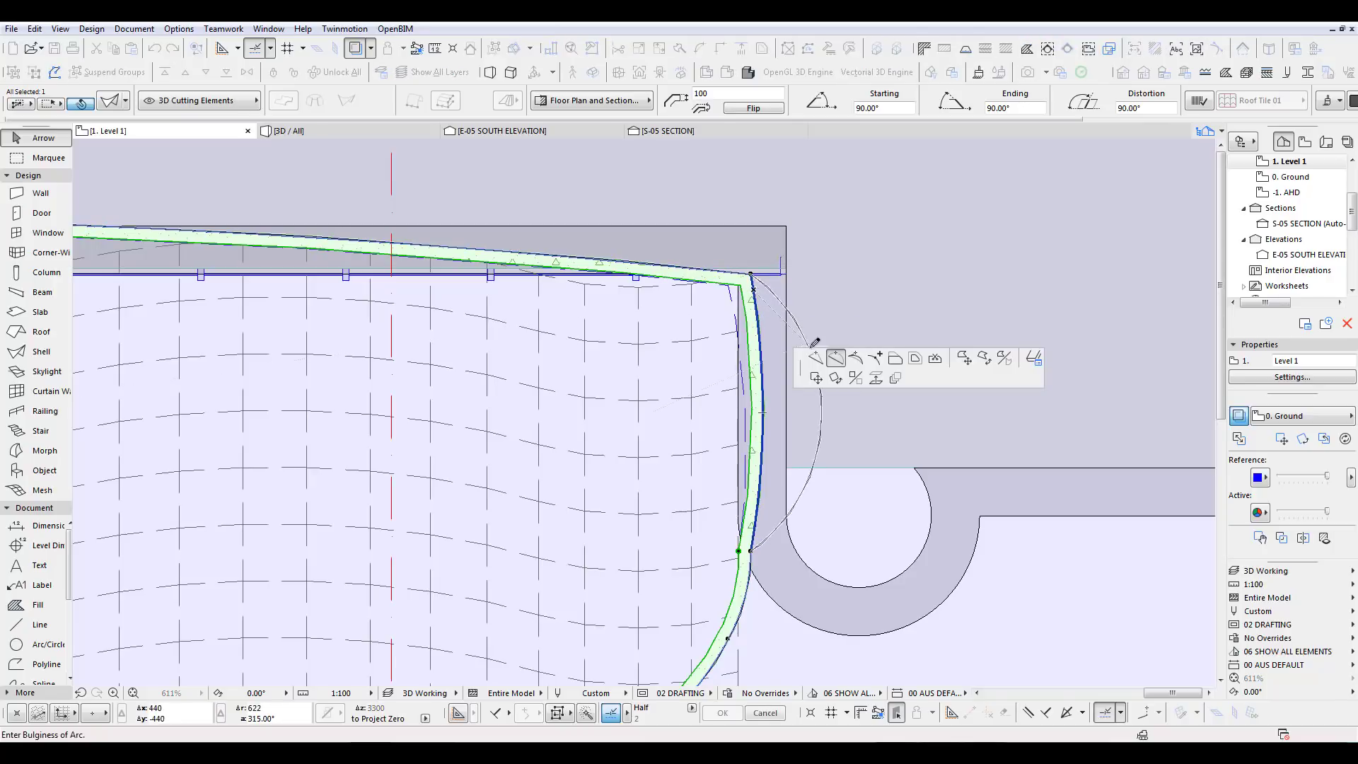
key(Escape)
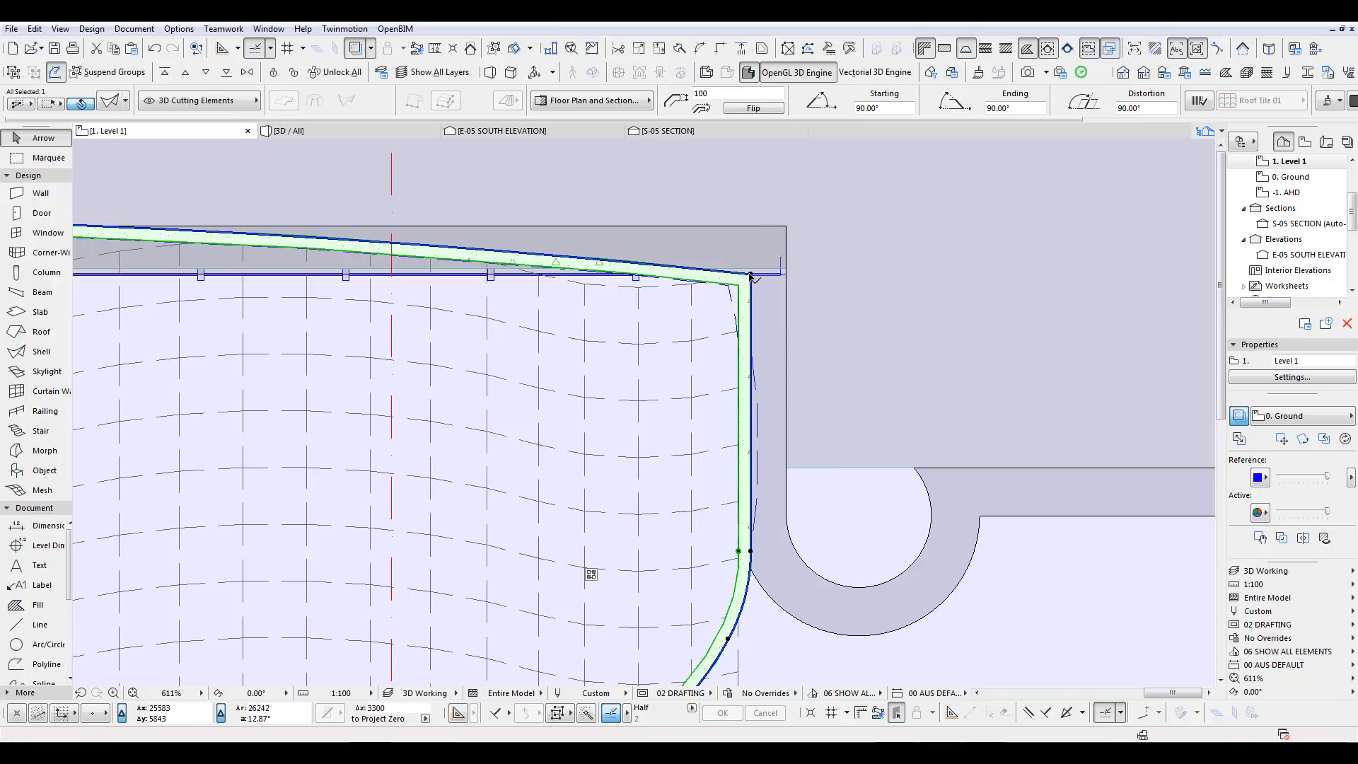
Step: Shift the shell's right corner node slightly along Y into the thickness of the back wall
click(751, 276)
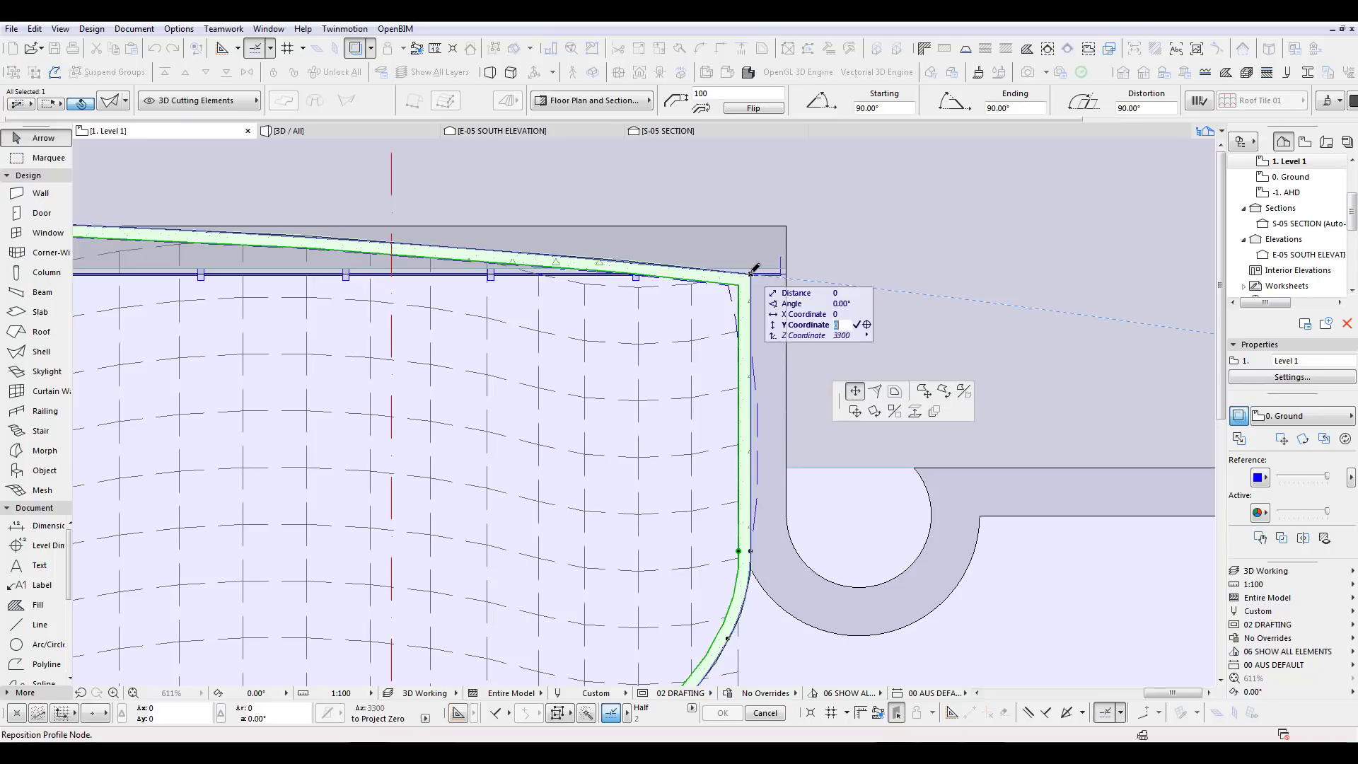
key(Return)
scroll(834, 305, down, 4)
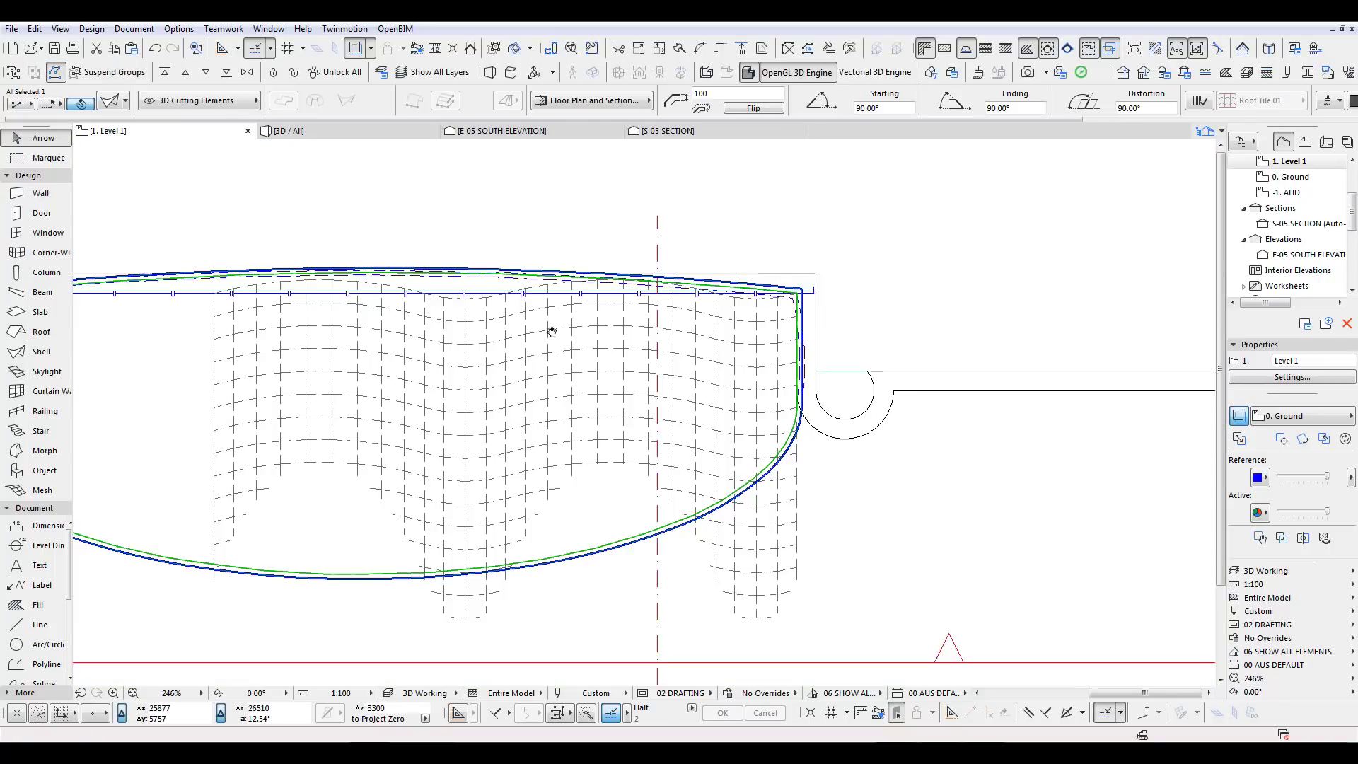
Step: Straighten the curved back edge between the cutting shell's two upper corner nodes
middle_drag(552, 331, 922, 310)
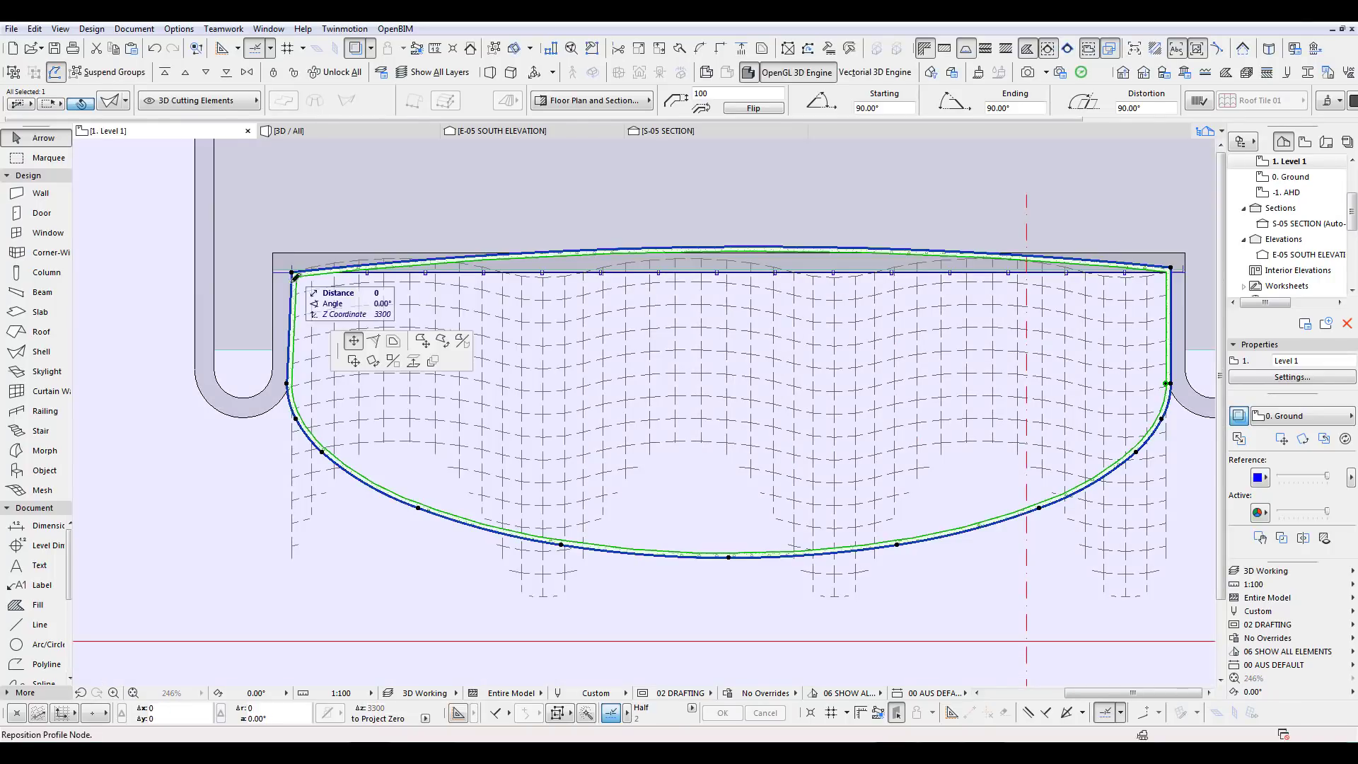
click(1176, 264)
click(813, 251)
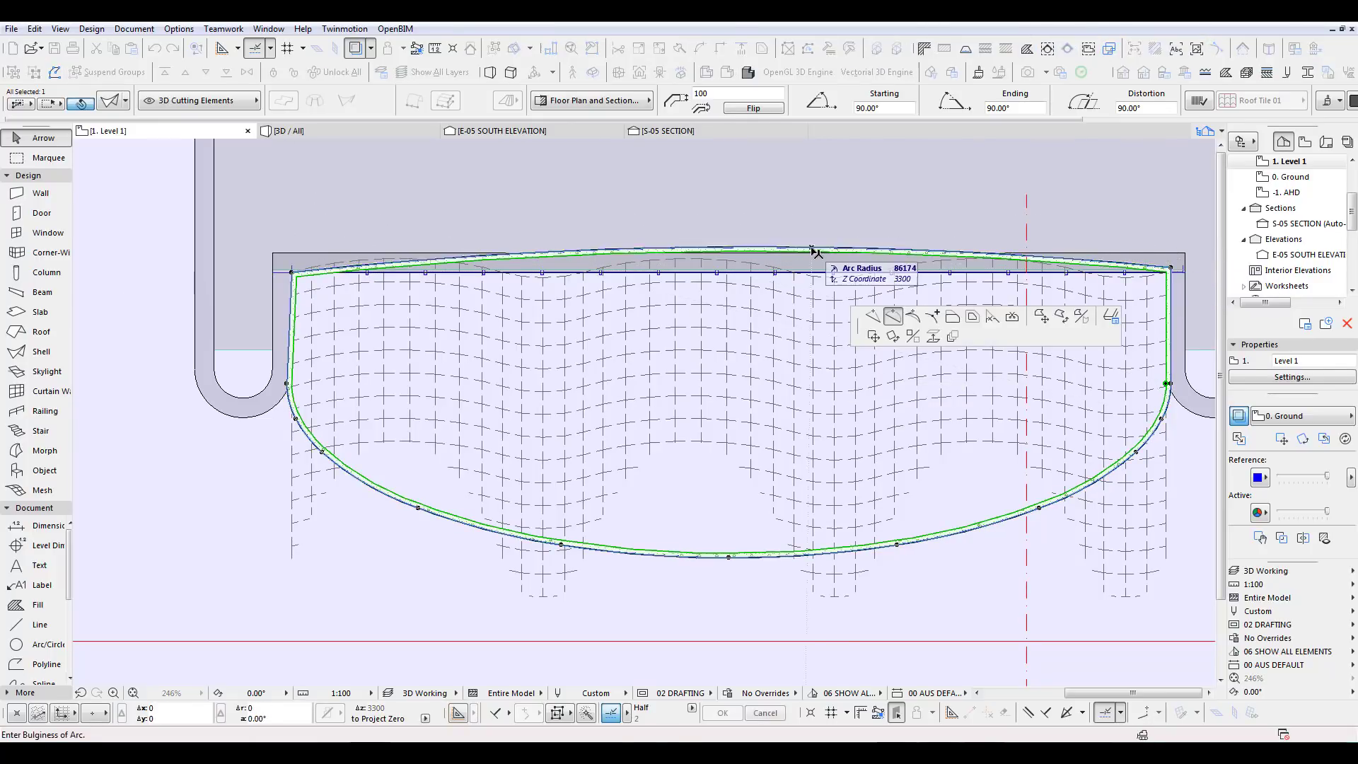
click(837, 316)
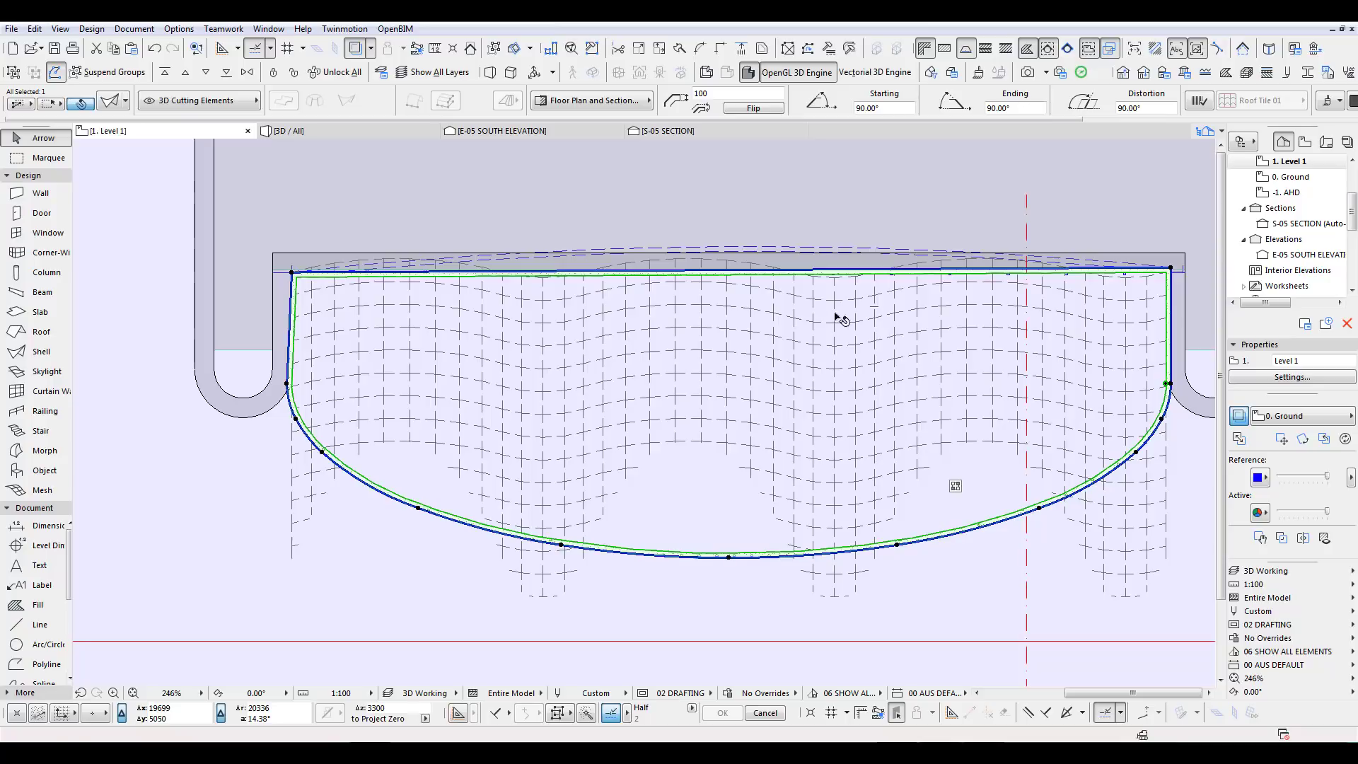
Step: Shift the shell's upper-left corner node along X to make the left edge vertical above the node below, and deselect the shell
scroll(273, 295, up, 4)
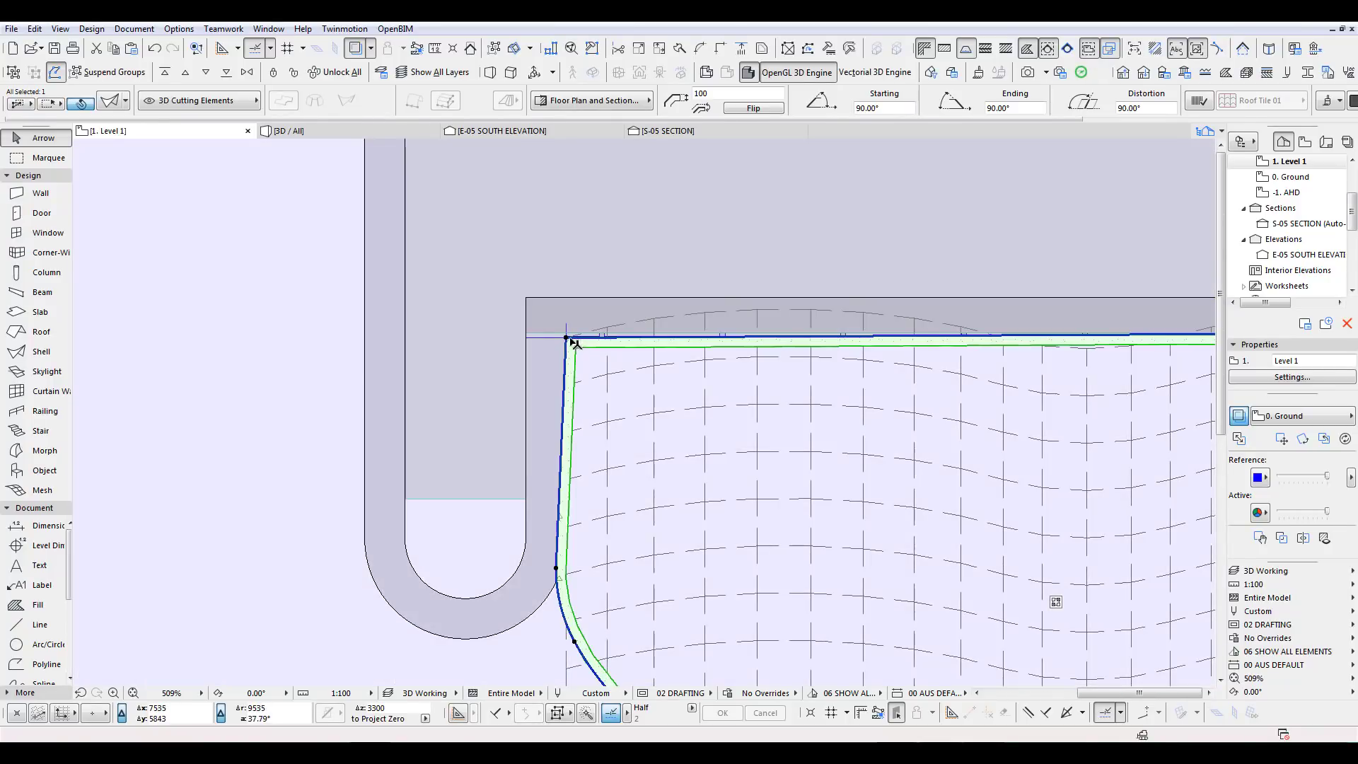
click(566, 338)
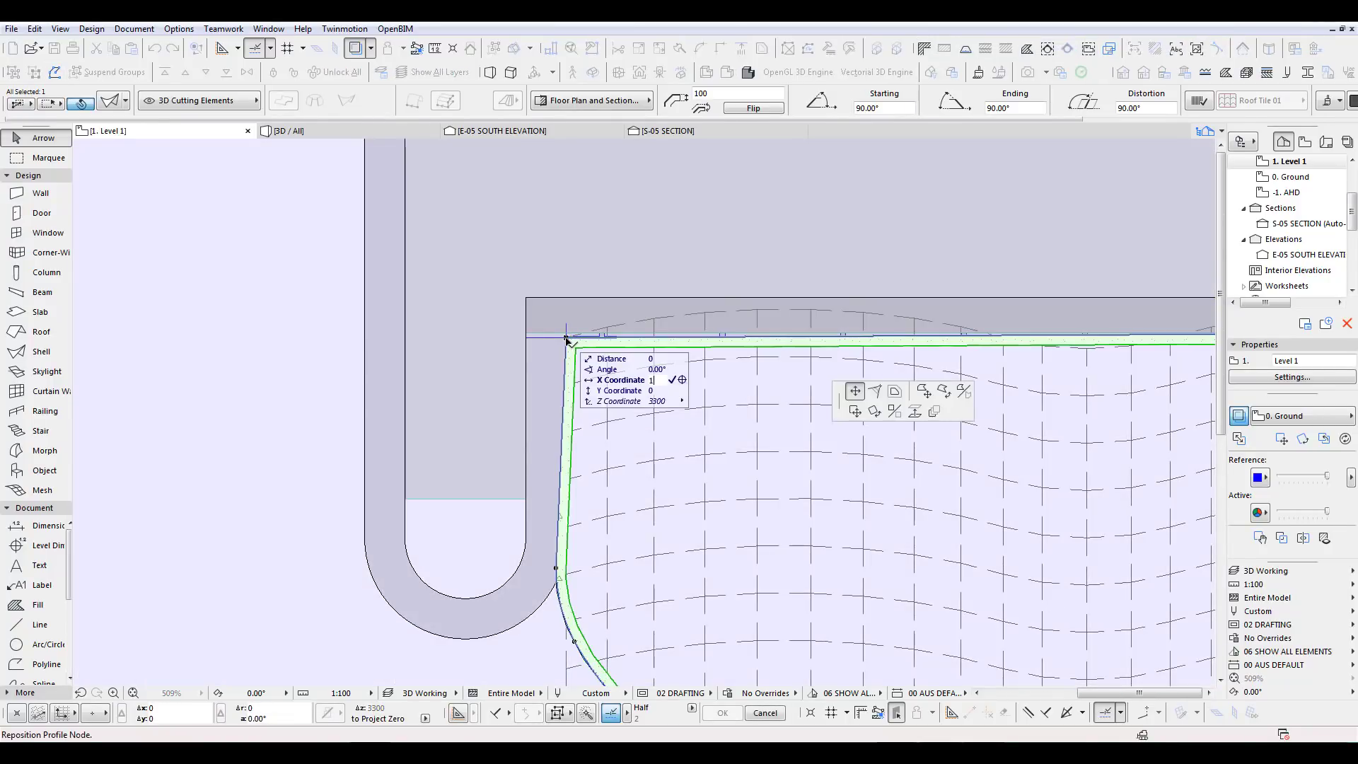
key(Return)
click(277, 328)
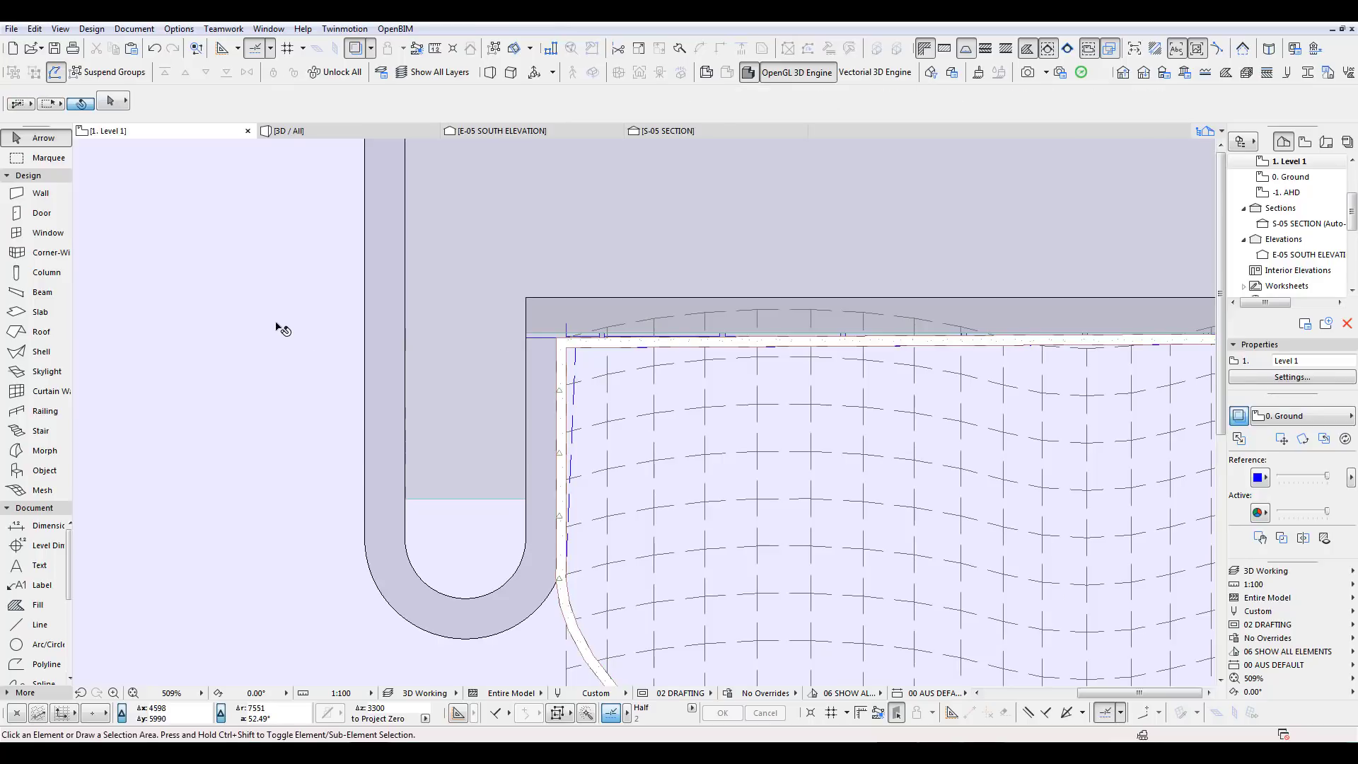
Step: Hide the 3D Cutting Elements layer in the 3D view and check how the trimmed roof meets the back and side walls
key(F3)
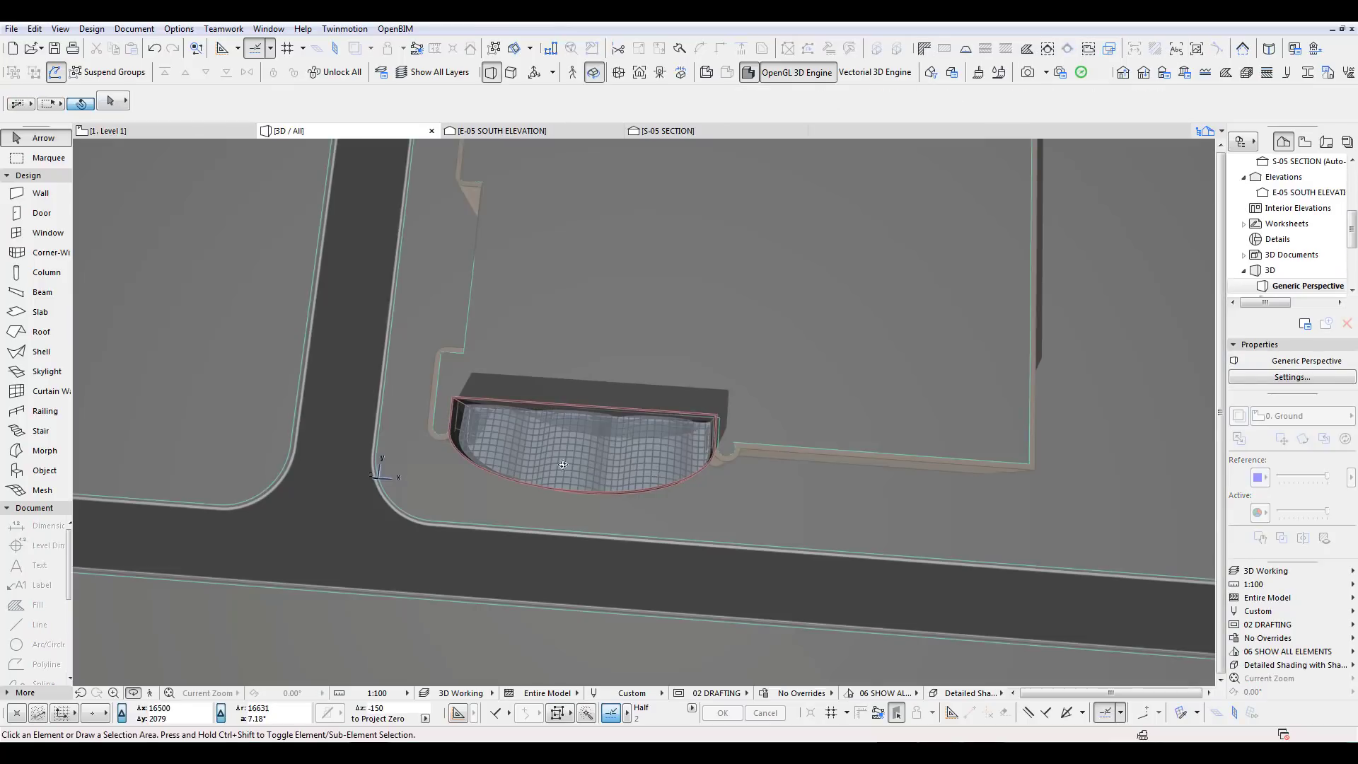
shift+middle_drag(563, 465, 403, 436)
scroll(482, 458, up, 4)
scroll(414, 400, up, 3)
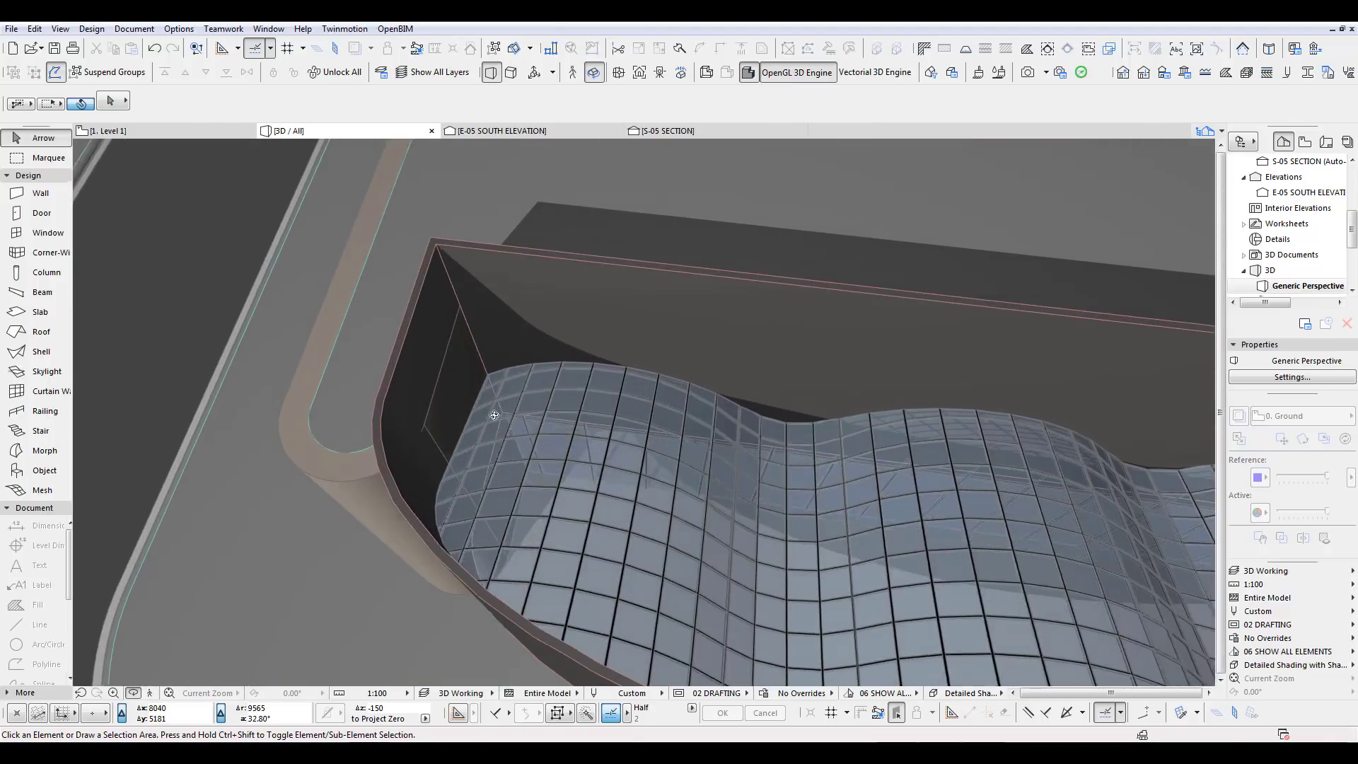
shift+middle_drag(494, 415, 477, 354)
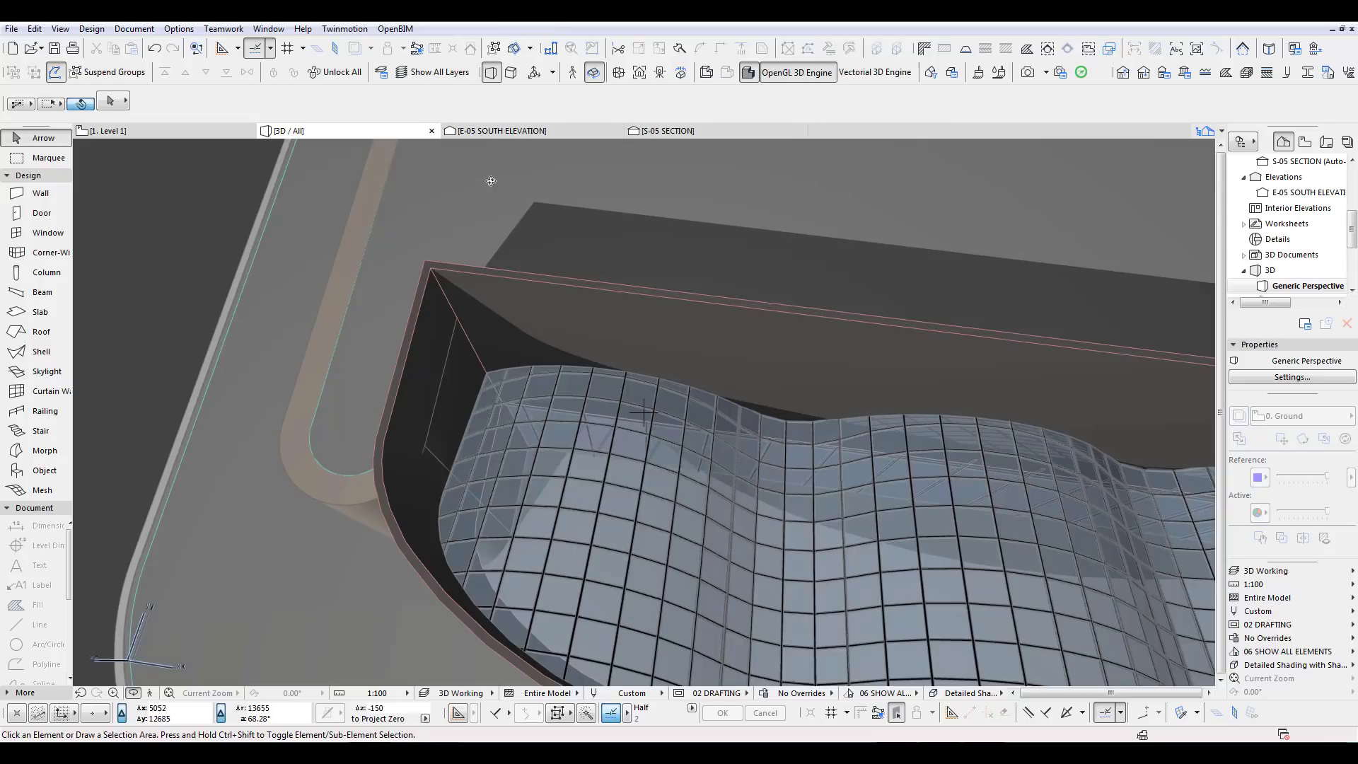
key(ctrl+l)
click(661, 252)
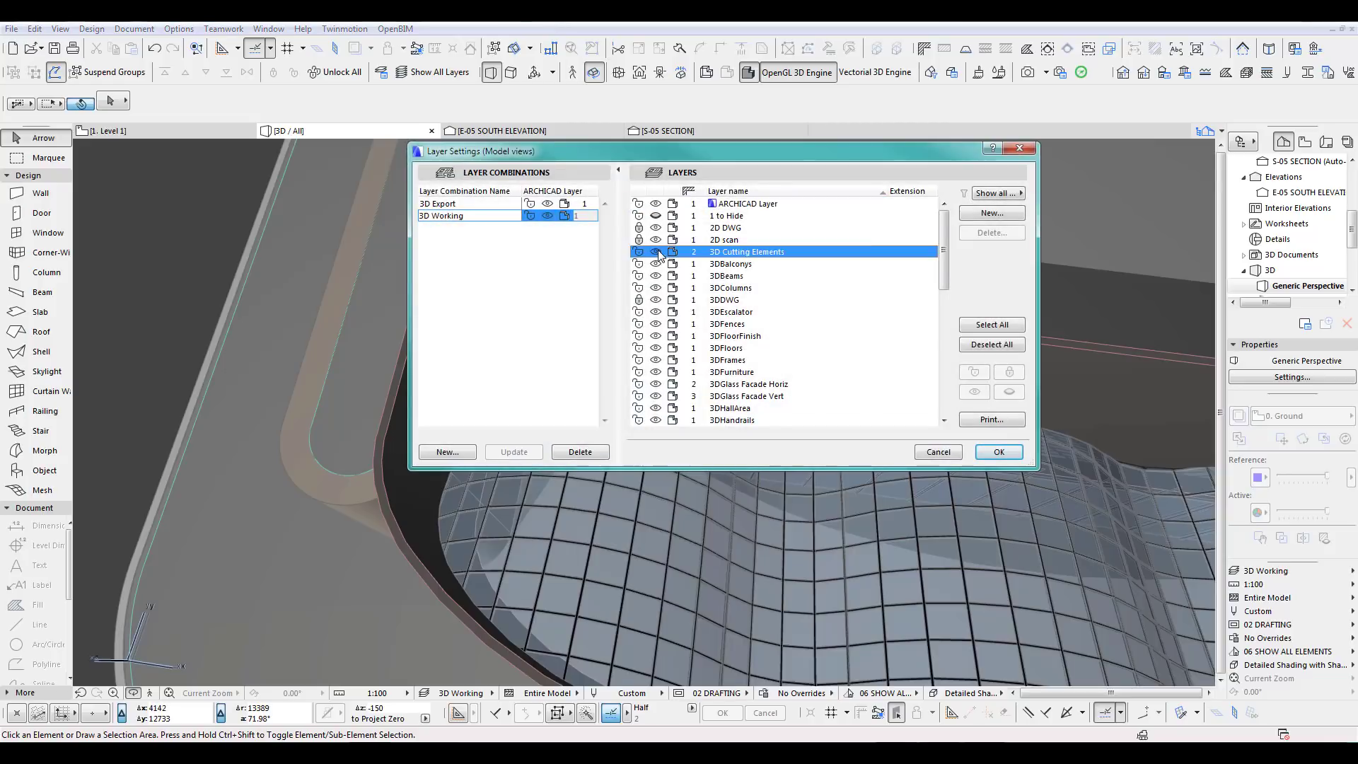
click(1011, 451)
shift+middle_drag(503, 397, 543, 541)
scroll(543, 542, up, 6)
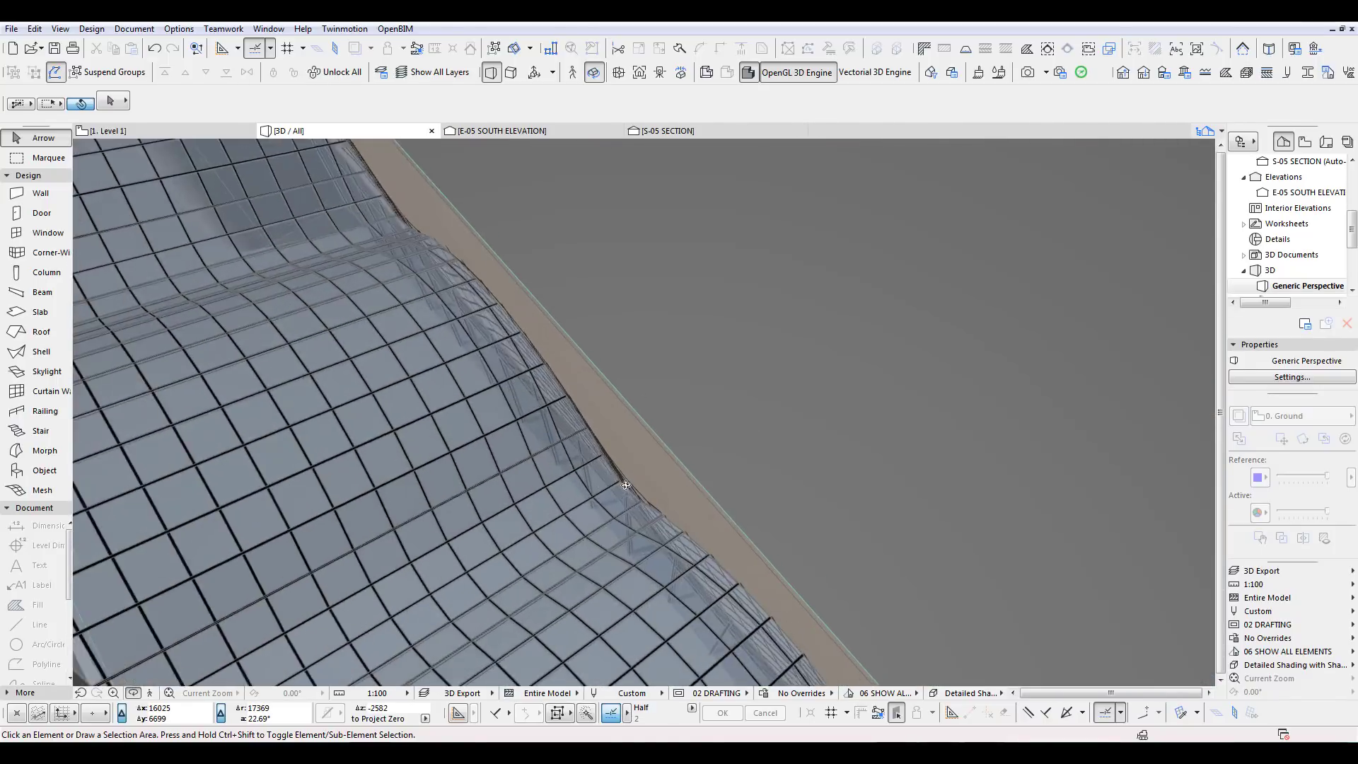
mouse_move(559, 531)
shift+middle_down()
mouse_move(1120, 451)
mouse_move(687, 532)
mouse_move(733, 524)
mouse_move(599, 584)
shift+middle_up()
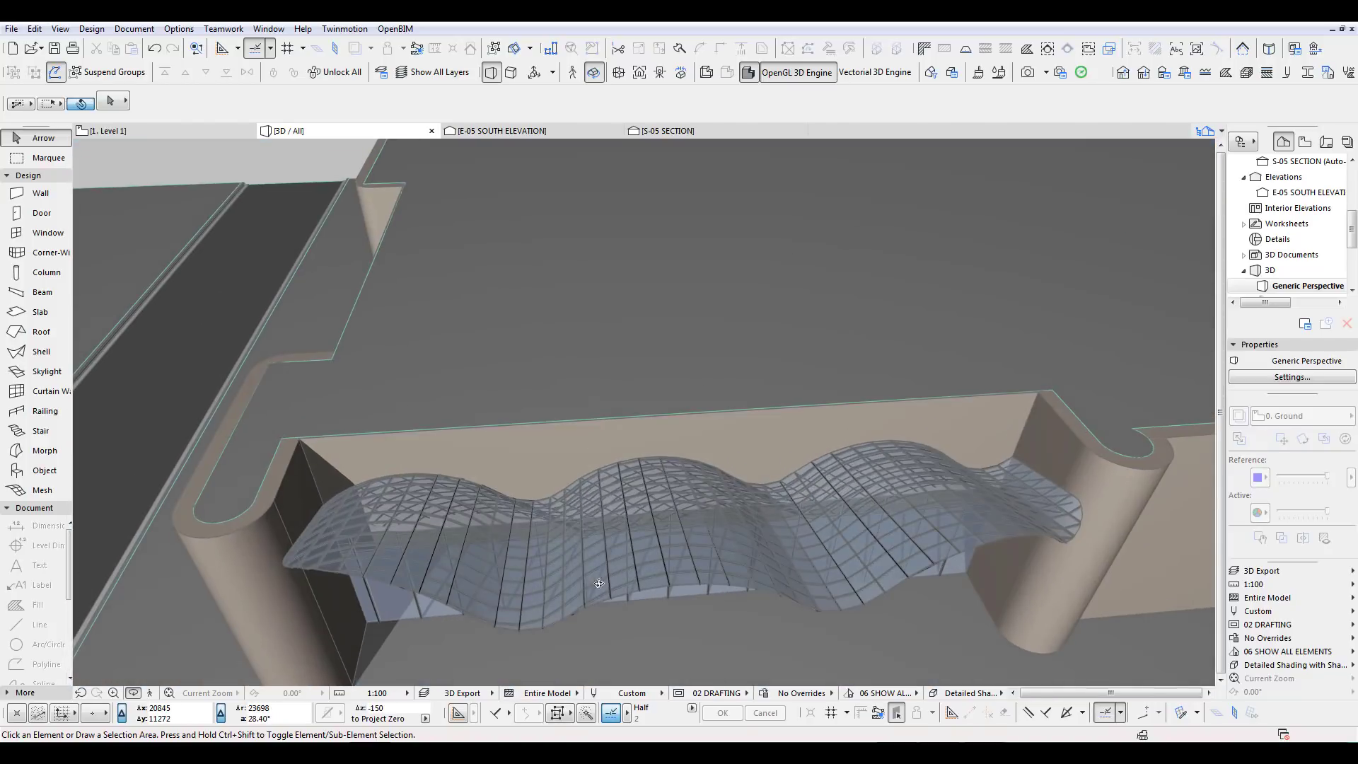
Step: Select all the curtain wall segments of the wavy roof on the Level 1 floor plan
key(F2)
scroll(684, 457, down, 6)
mouse_move(637, 467)
middle_down()
mouse_move(870, 503)
mouse_move(486, 503)
middle_up()
scroll(613, 509, up, 4)
middle_drag(603, 502, 494, 391)
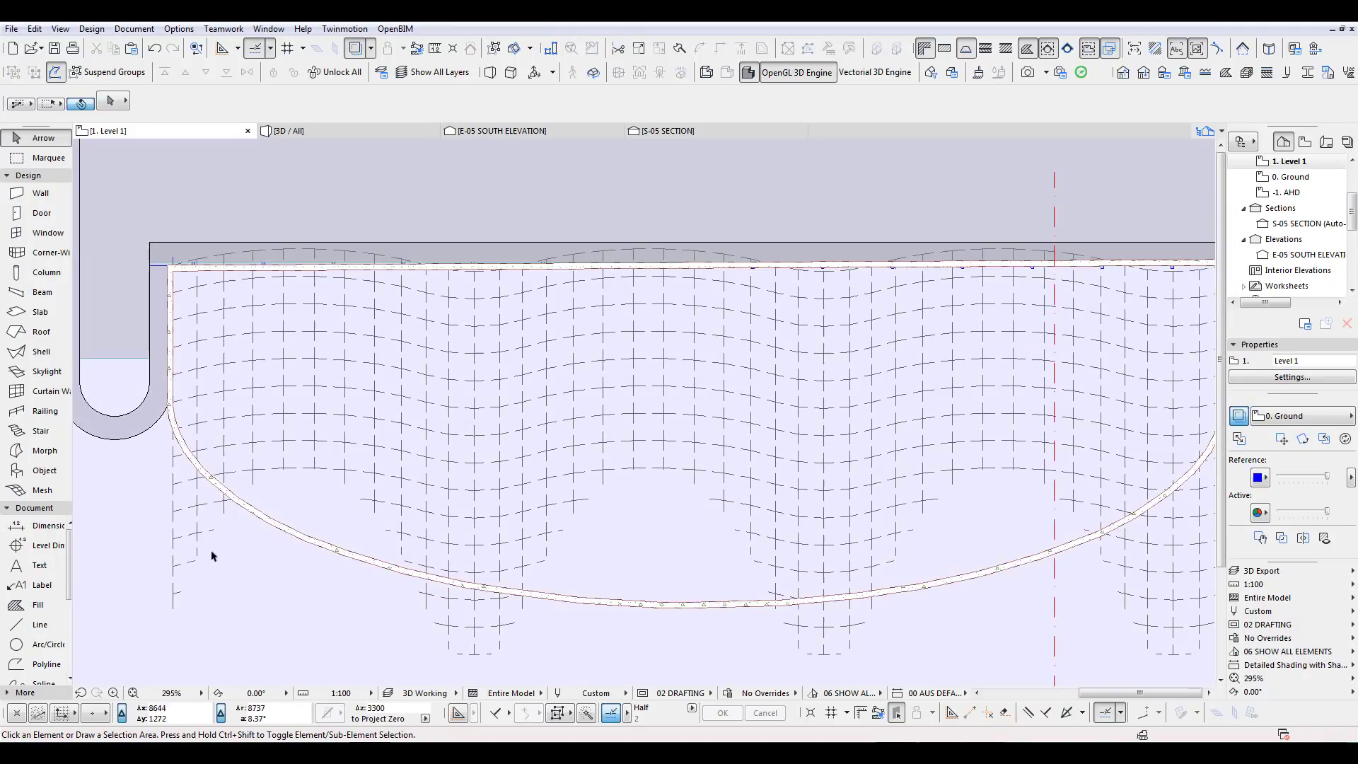
click(207, 545)
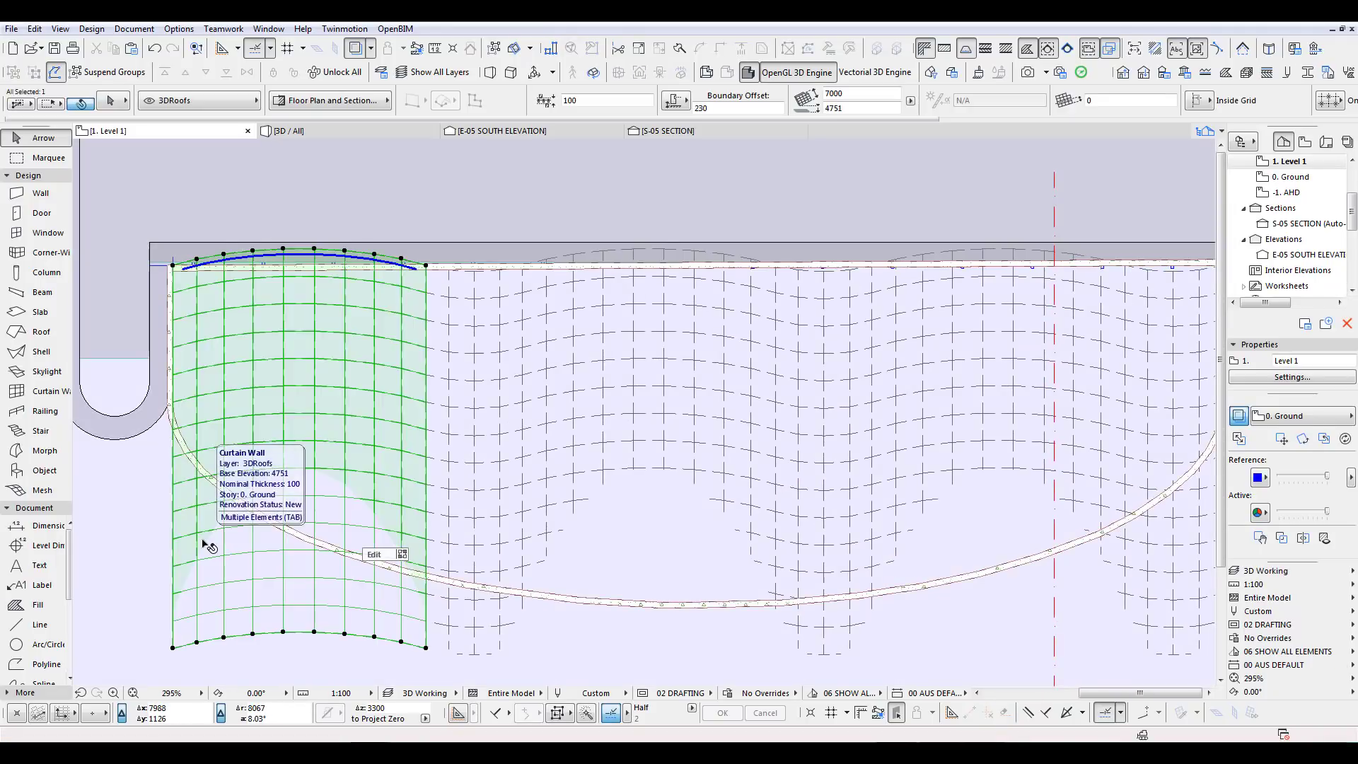
shift+click(449, 641)
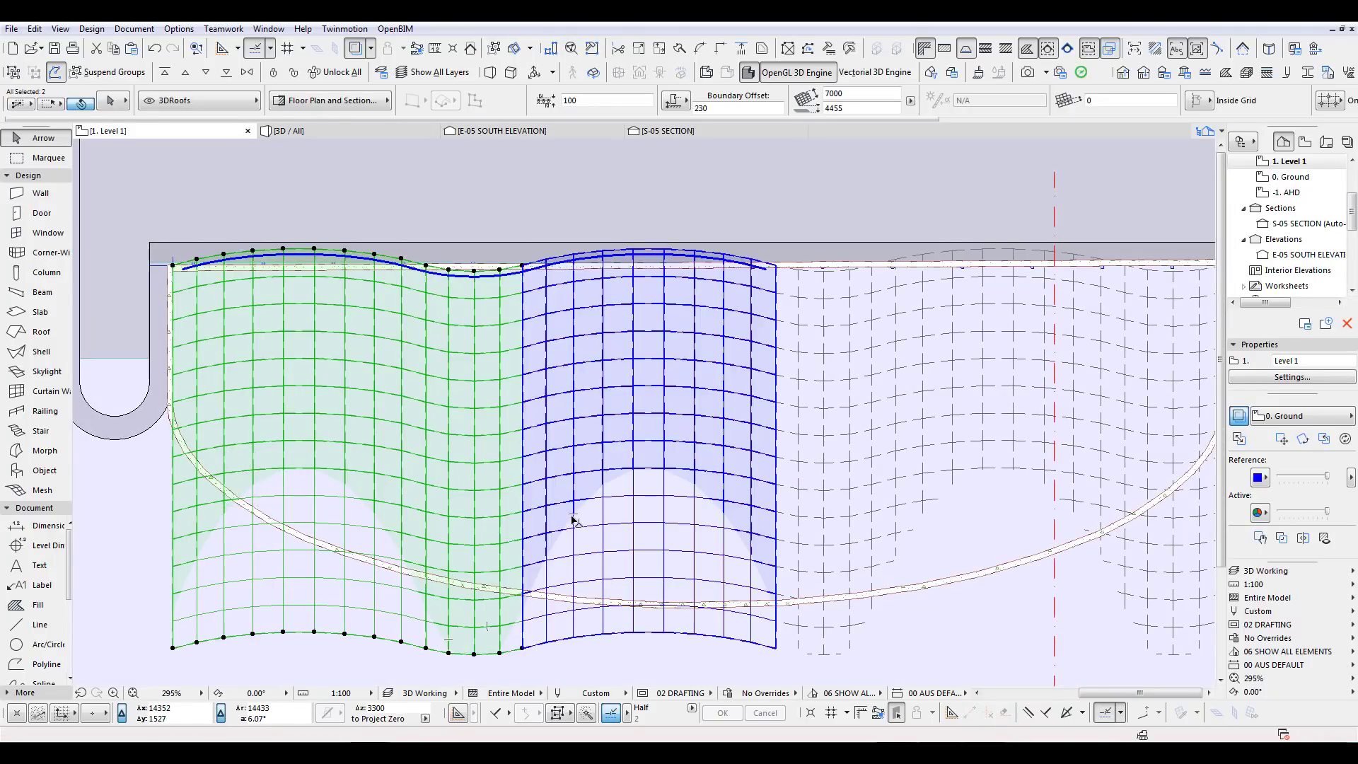
shift+click(554, 535)
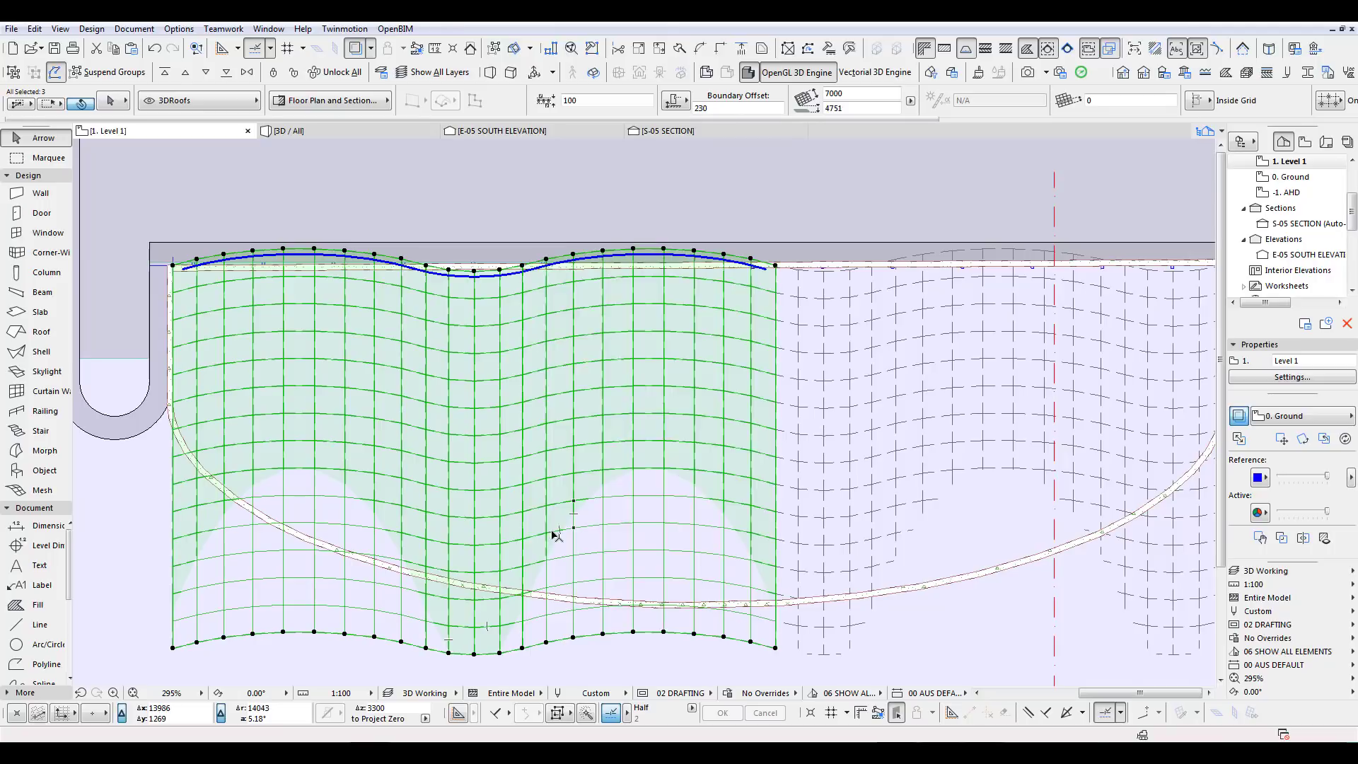
shift+click(844, 647)
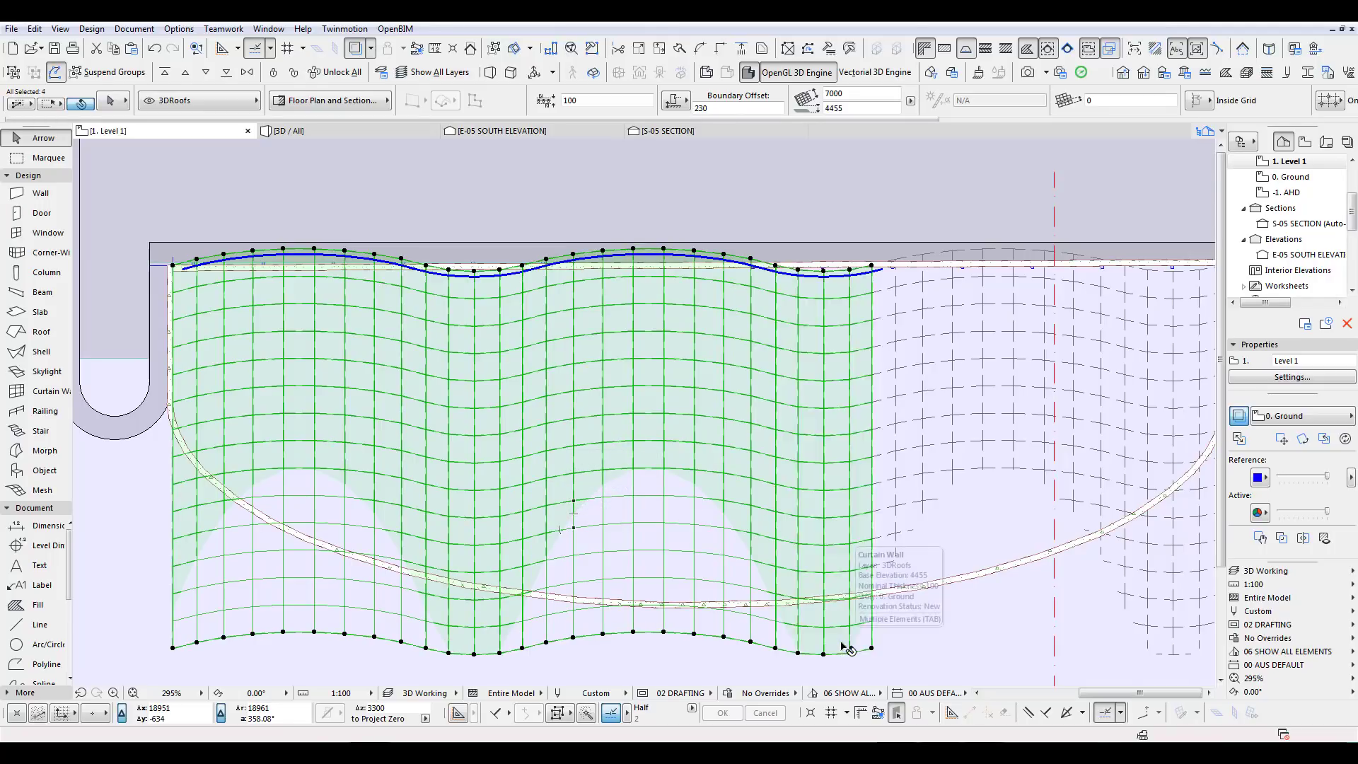
shift+click(899, 522)
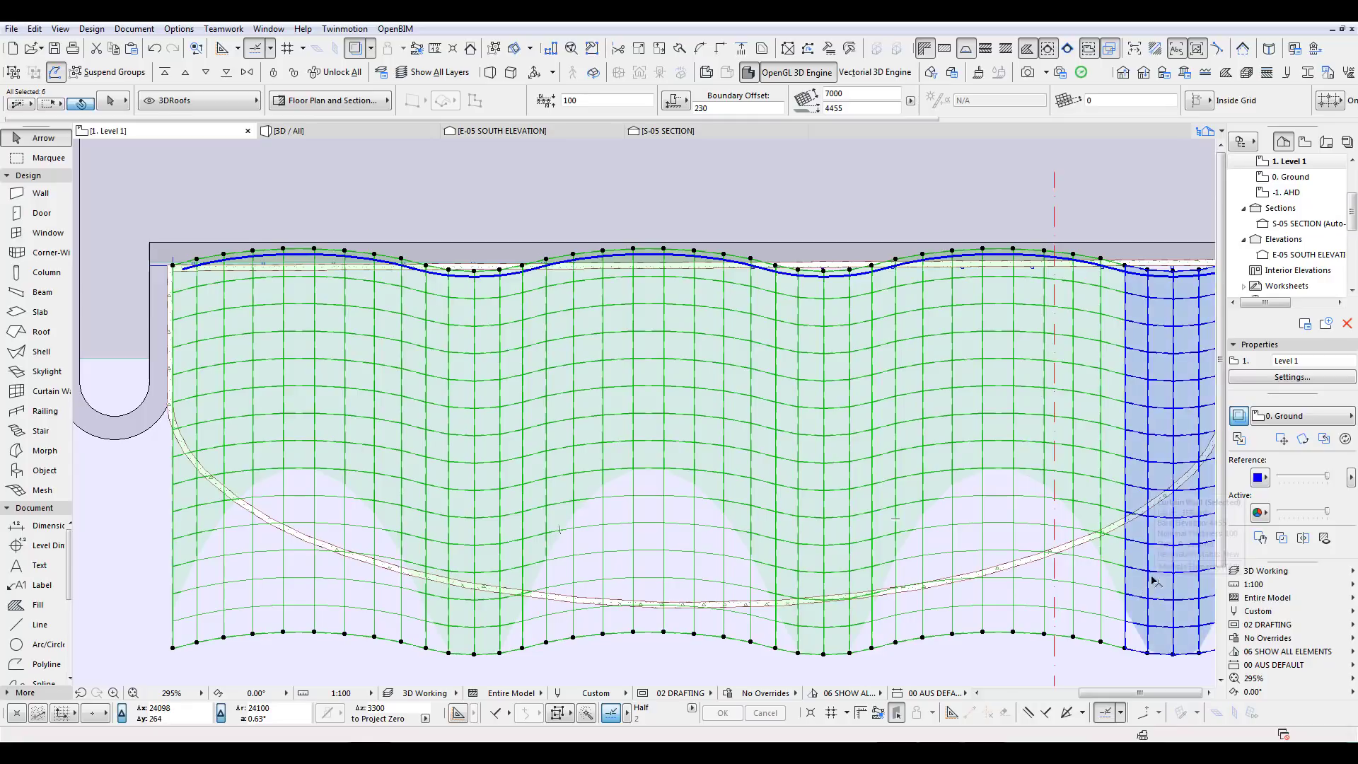
Step: Move the selected roof segments straight back along Y until the right trough's back edge lines up with the back wall's inner face
middle_drag(1158, 525, 764, 512)
scroll(761, 240, up, 3)
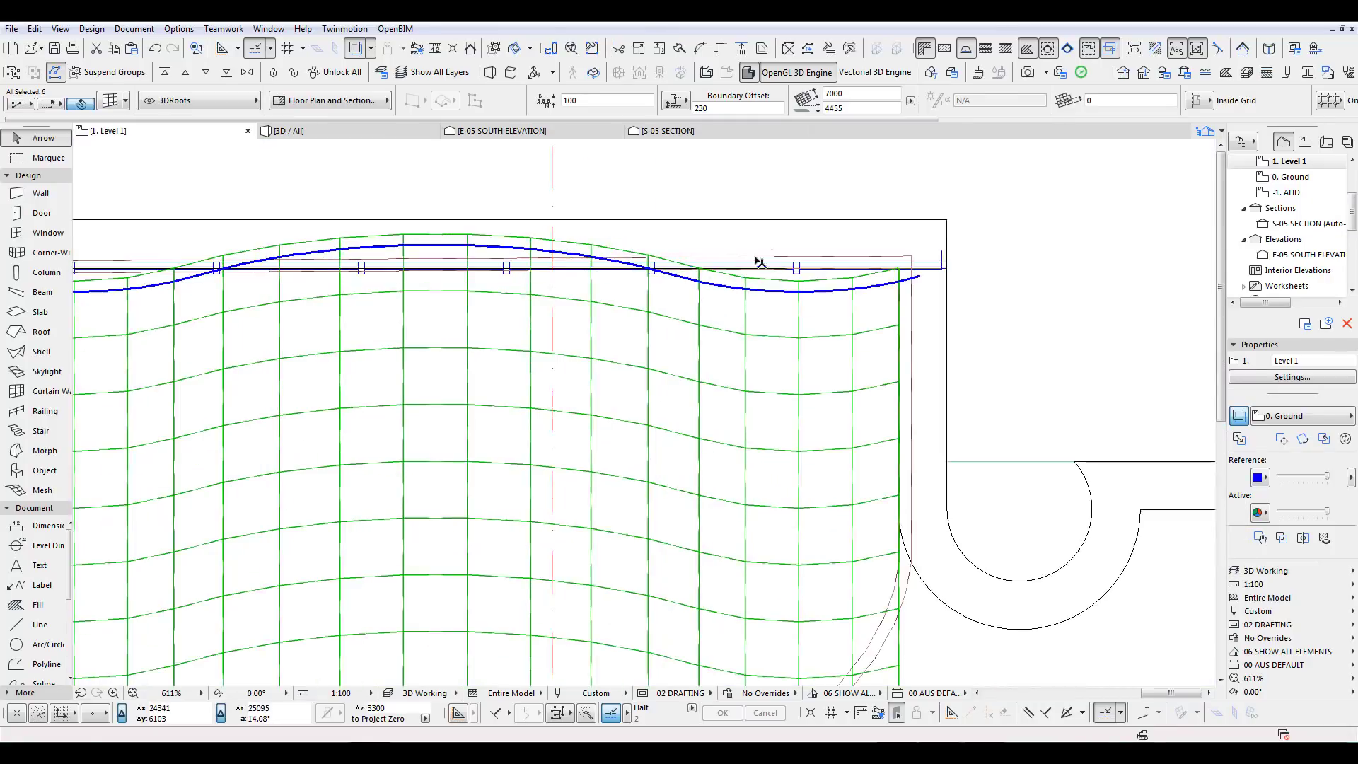
middle_drag(757, 260, 728, 392)
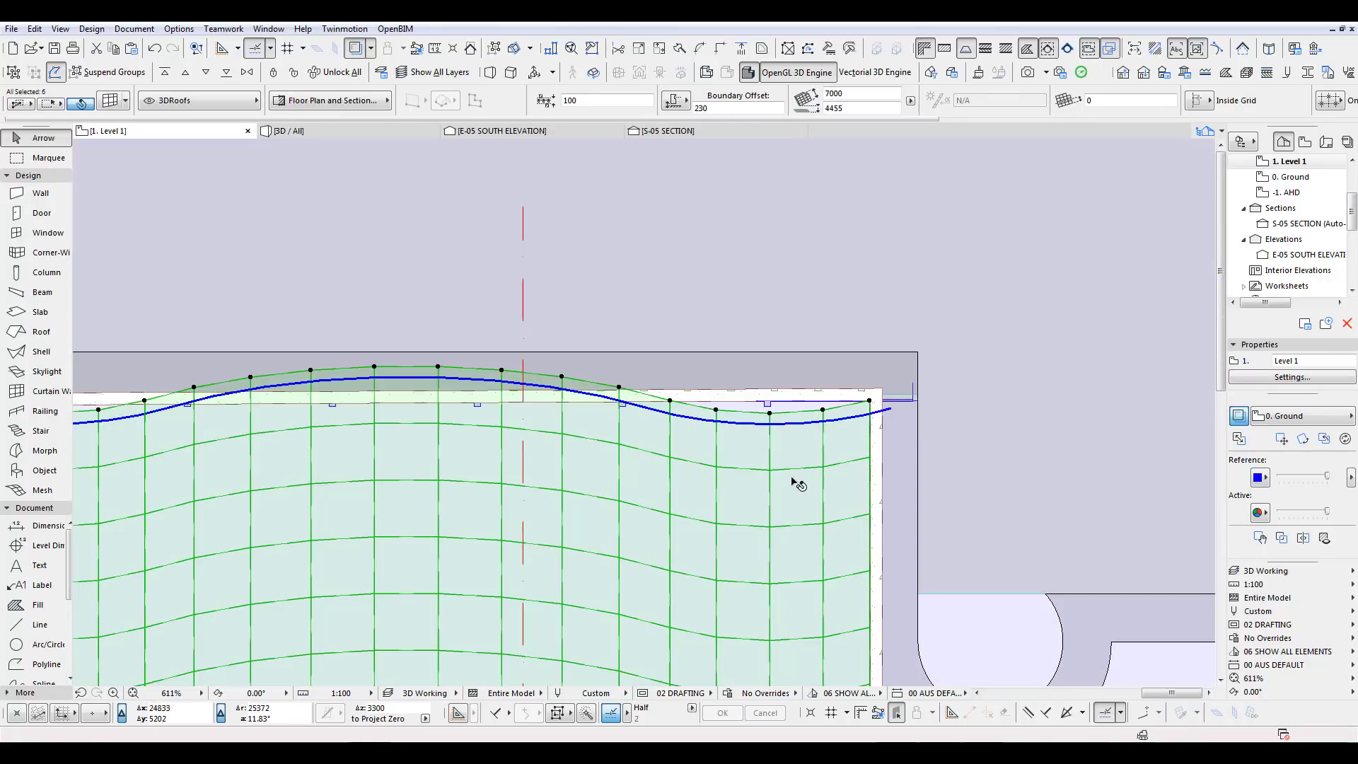
key(ctrl+d)
click(770, 413)
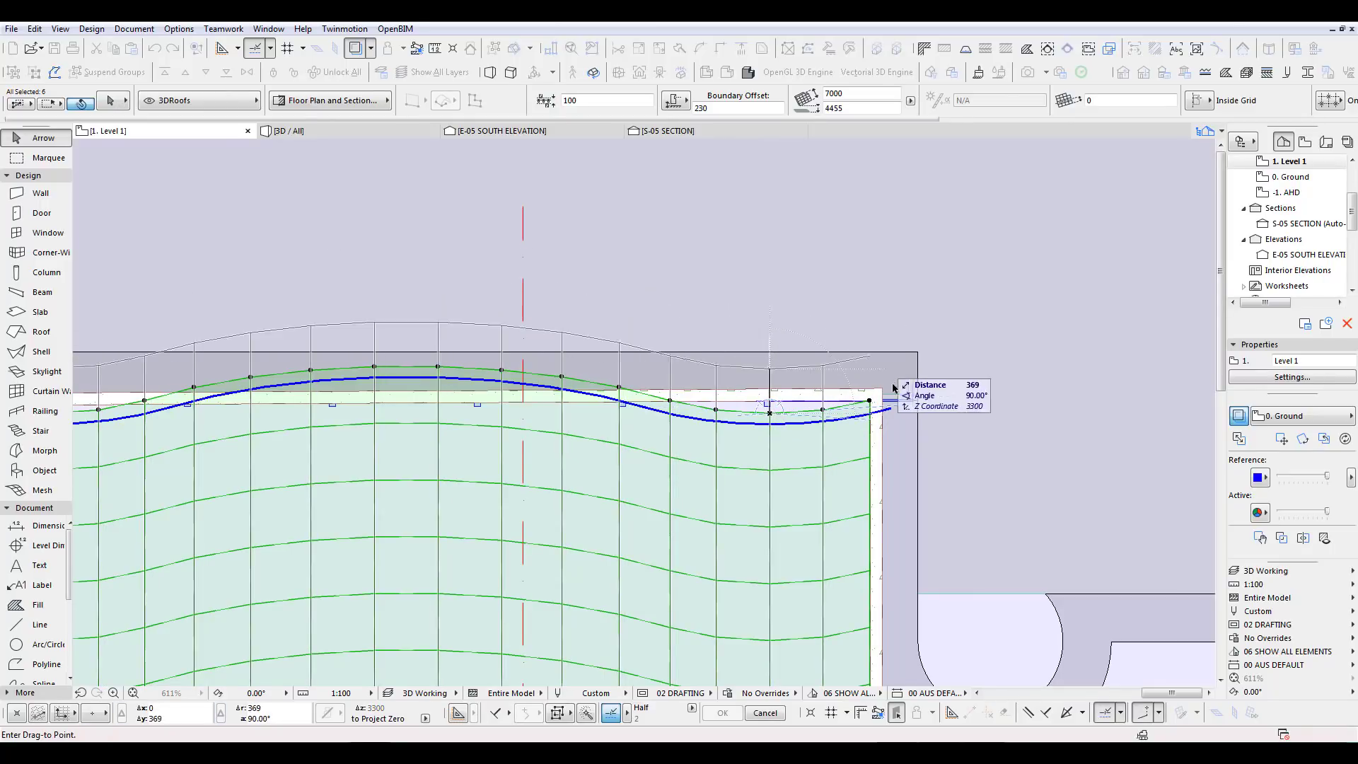
click(871, 404)
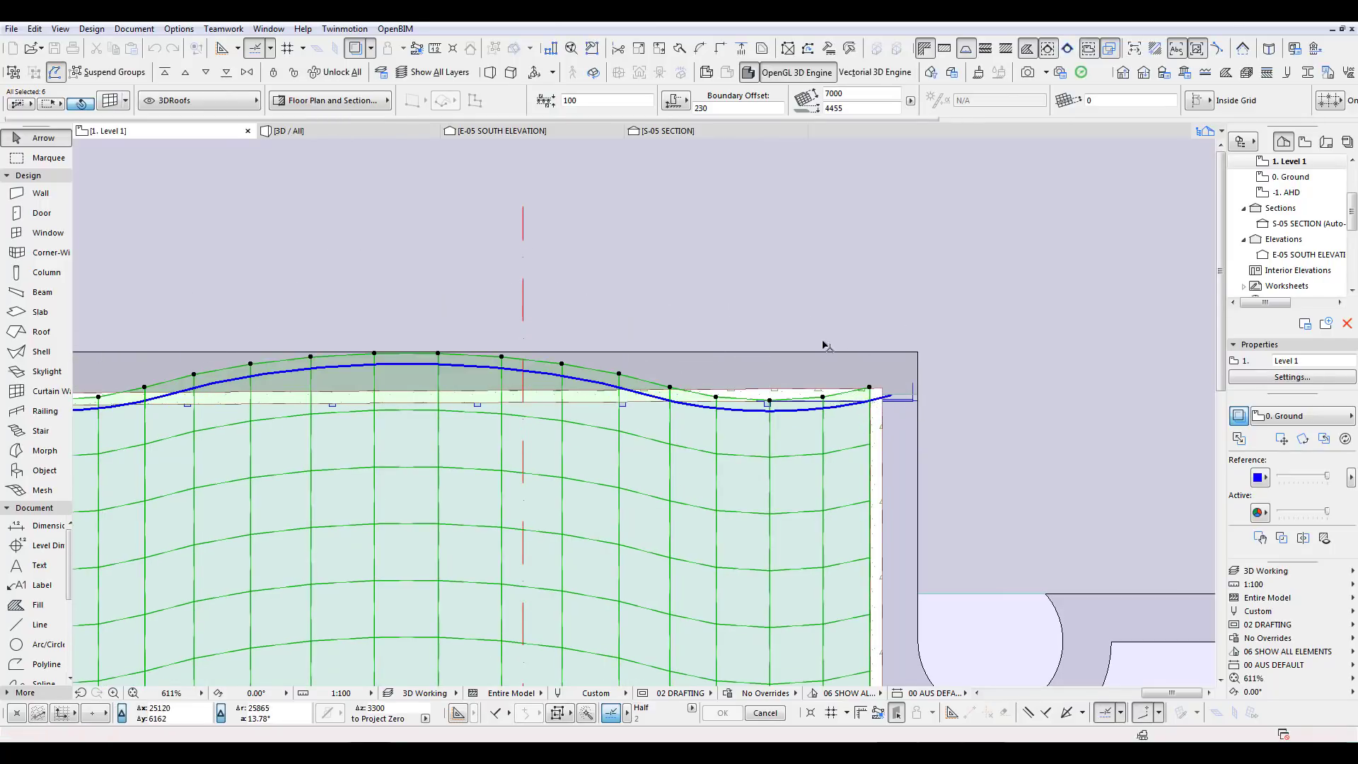
scroll(825, 342, down, 10)
key(Escape)
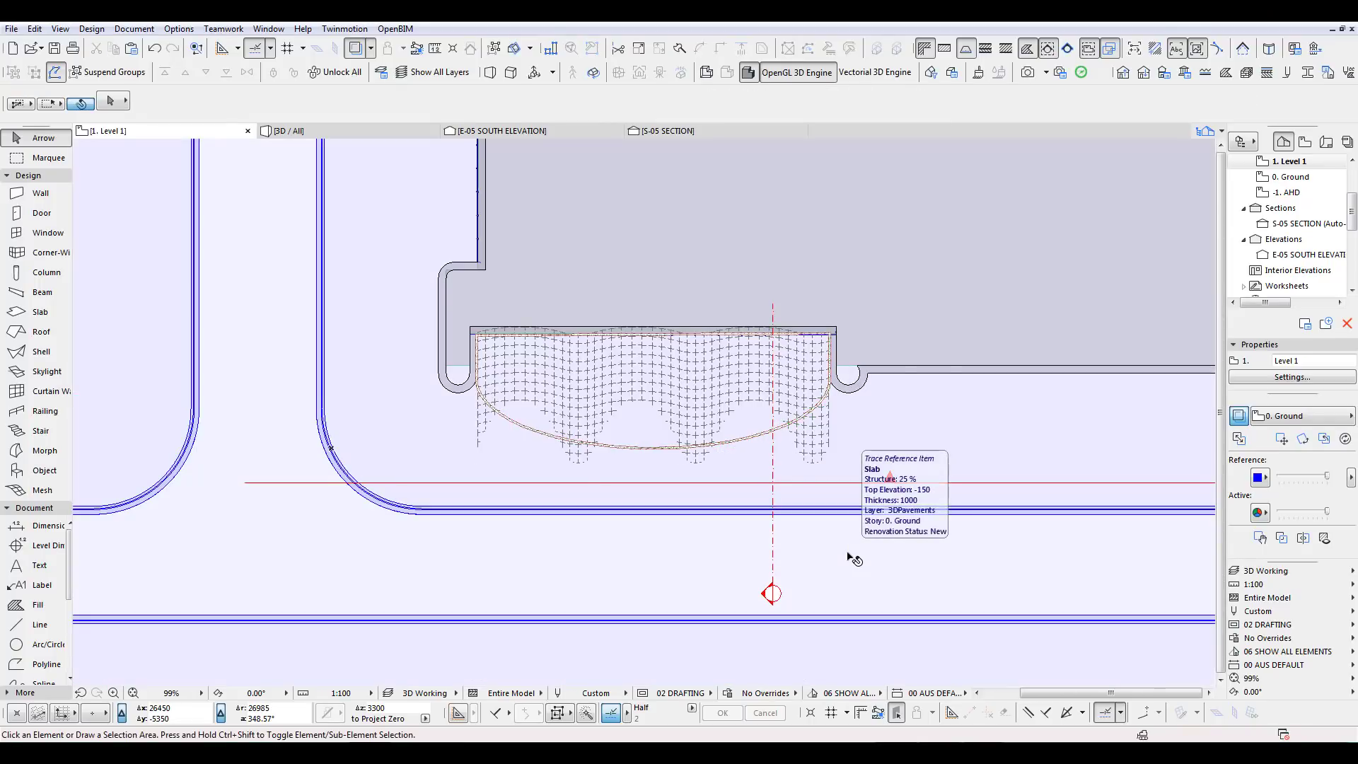
Step: Hide the cutting shell's layer in 3D and examine the moved roof's trimmed front edge and its junction with the back wall
key(F3)
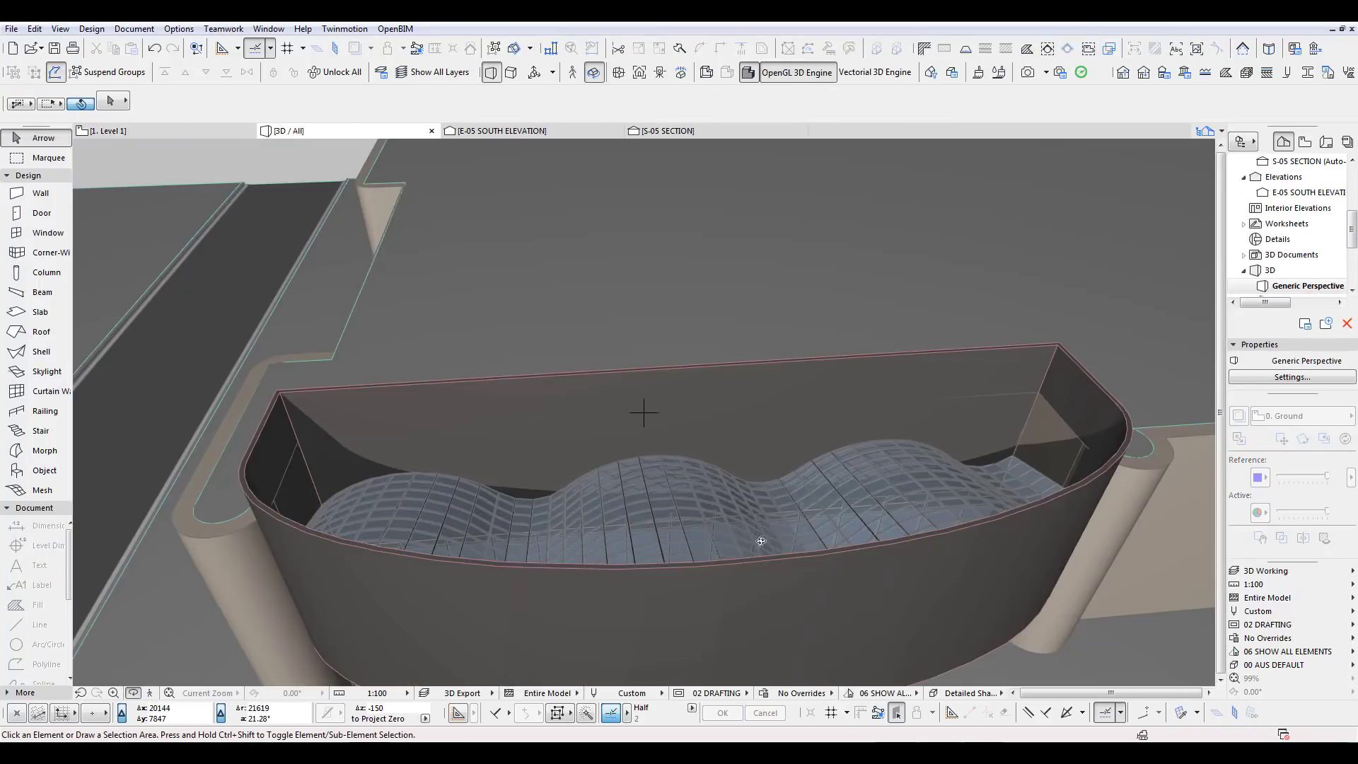
middle_drag(761, 540, 867, 419)
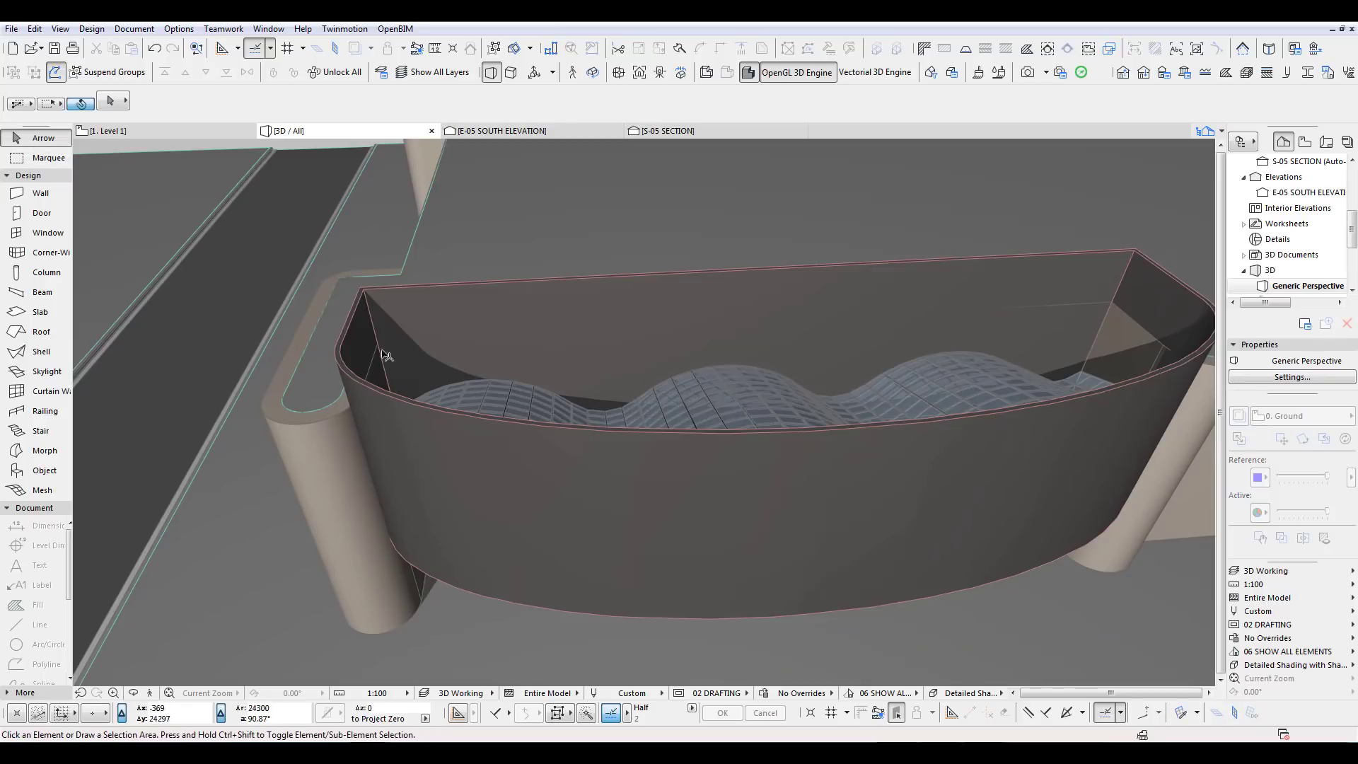
click(524, 495)
right_click(524, 495)
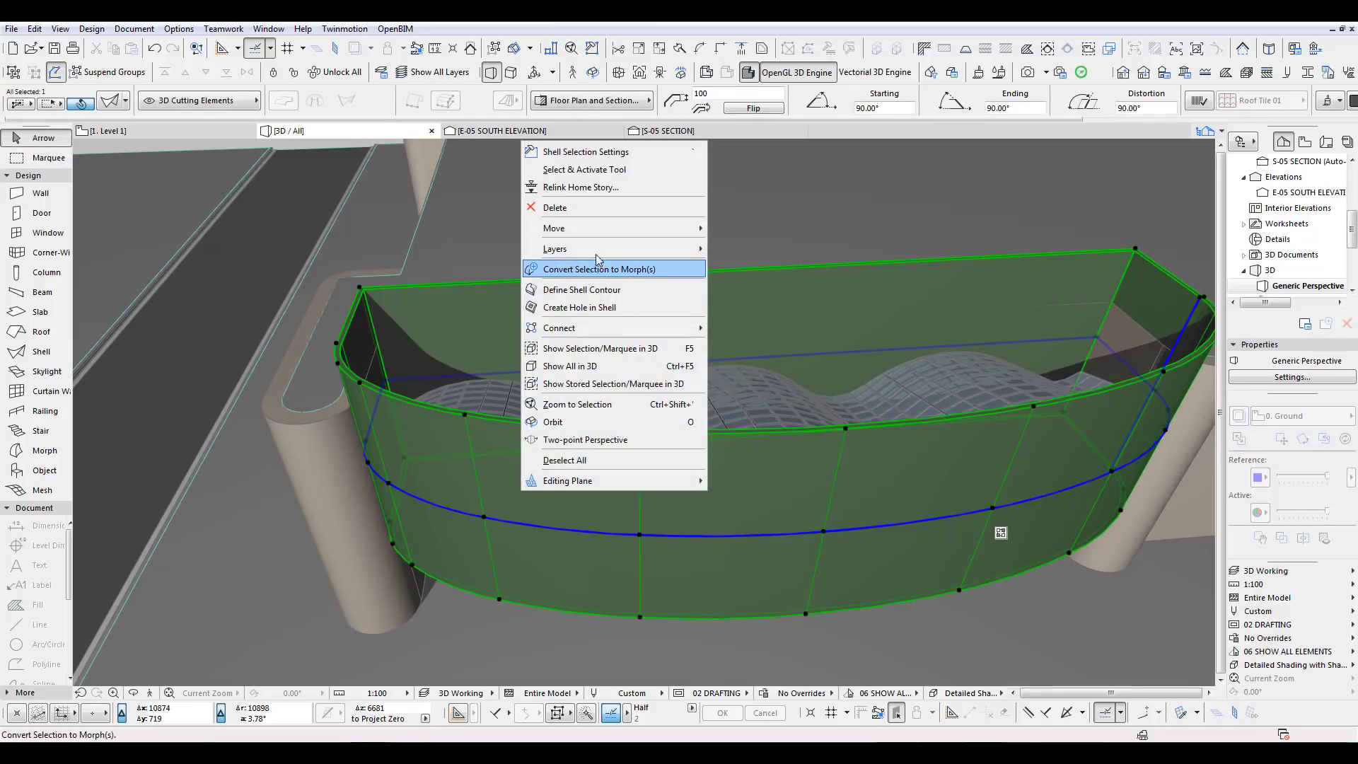
mouse_move(600, 258)
click(736, 268)
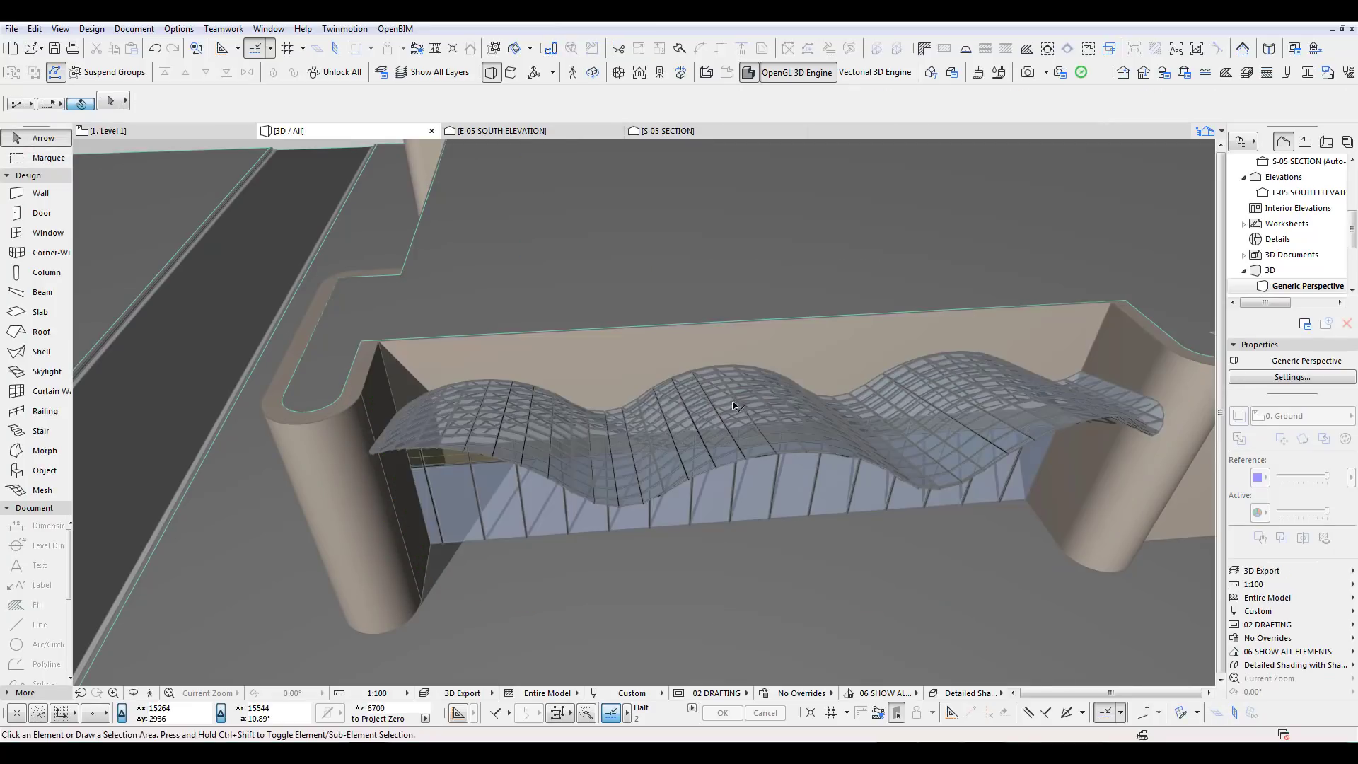
mouse_move(774, 516)
shift+middle_down()
mouse_move(723, 418)
mouse_move(939, 537)
mouse_move(668, 603)
mouse_move(643, 410)
mouse_move(640, 481)
mouse_move(605, 512)
shift+middle_up()
scroll(604, 512, up, 3)
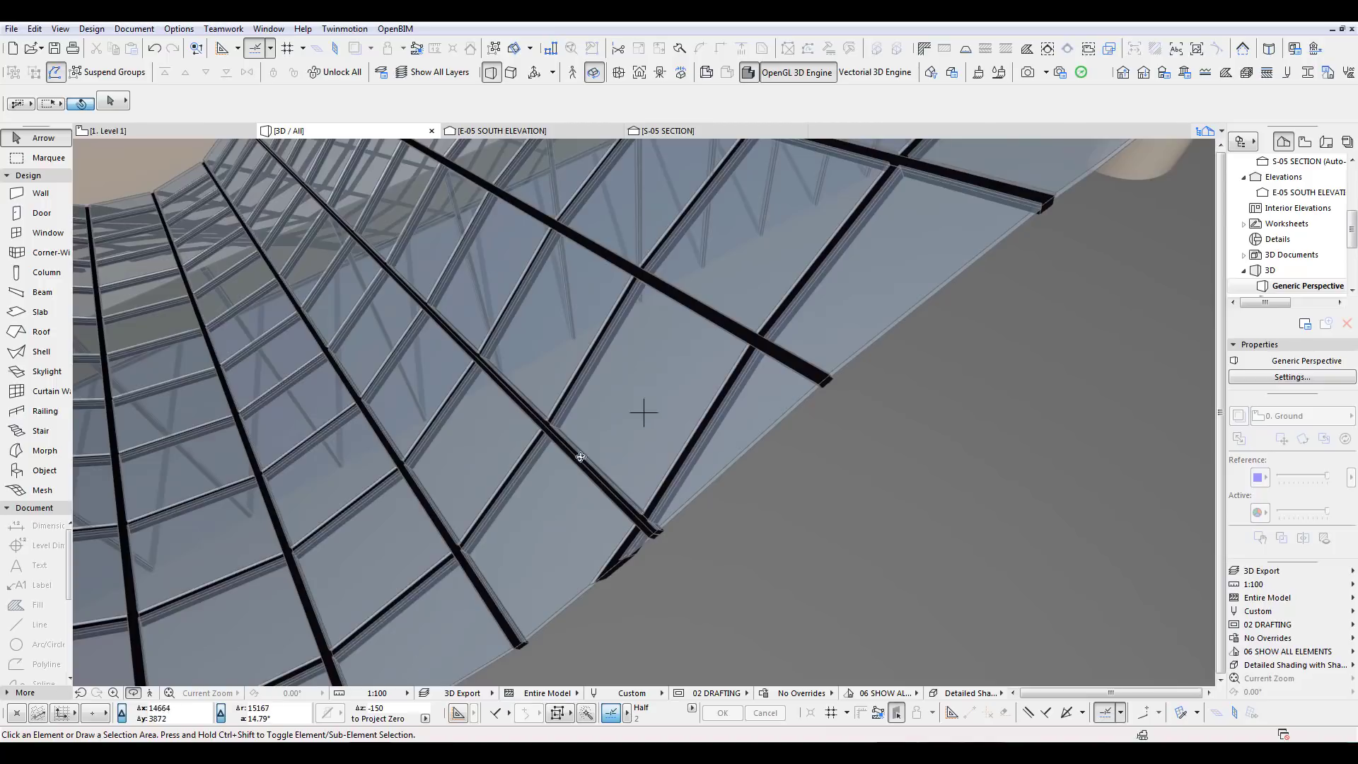
scroll(580, 457, down, 5)
mouse_move(703, 558)
shift+middle_down()
mouse_move(579, 524)
mouse_move(432, 522)
mouse_move(943, 515)
mouse_move(837, 500)
mouse_move(839, 512)
mouse_move(420, 429)
mouse_move(403, 460)
mouse_move(866, 611)
shift+middle_up()
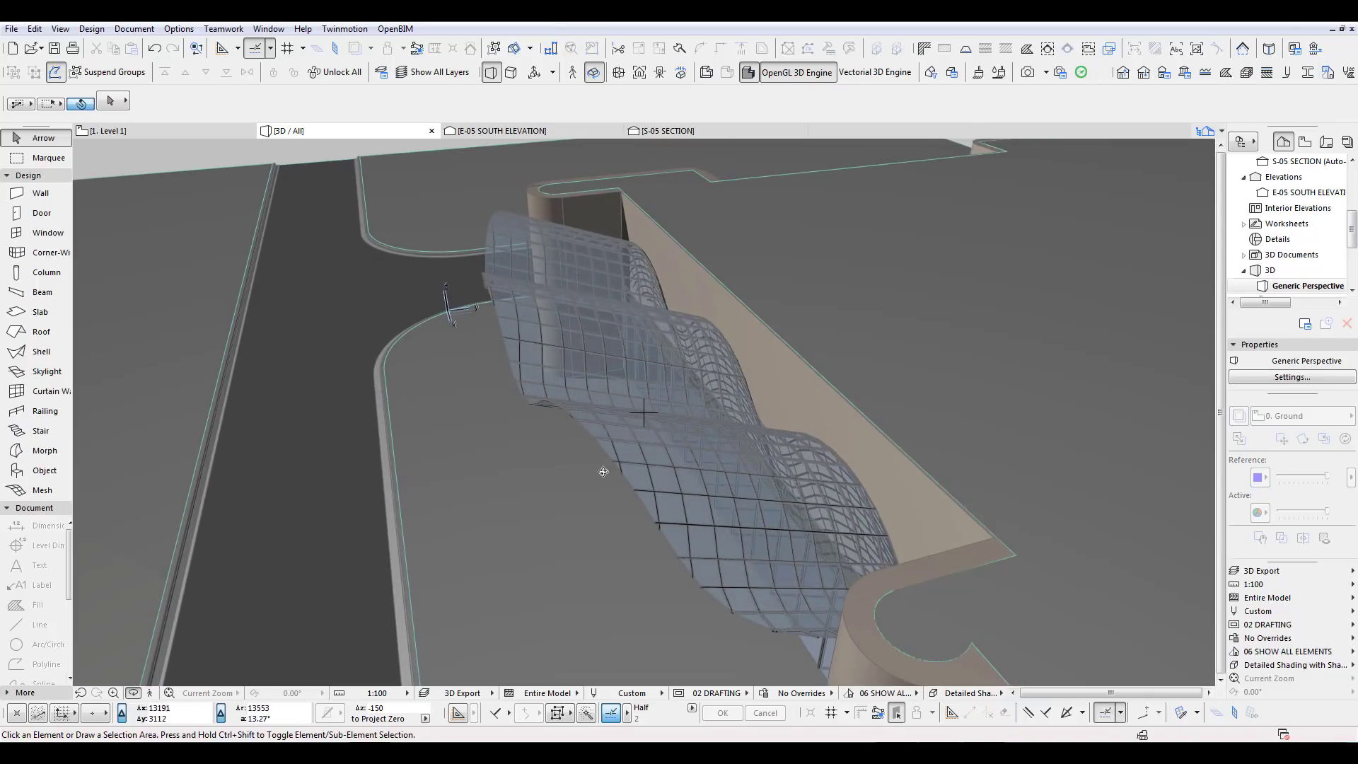
Step: Copy the five left roof segments and the cutting shell on the Level 1 plan to the empty area below the red ellipse
key(F2)
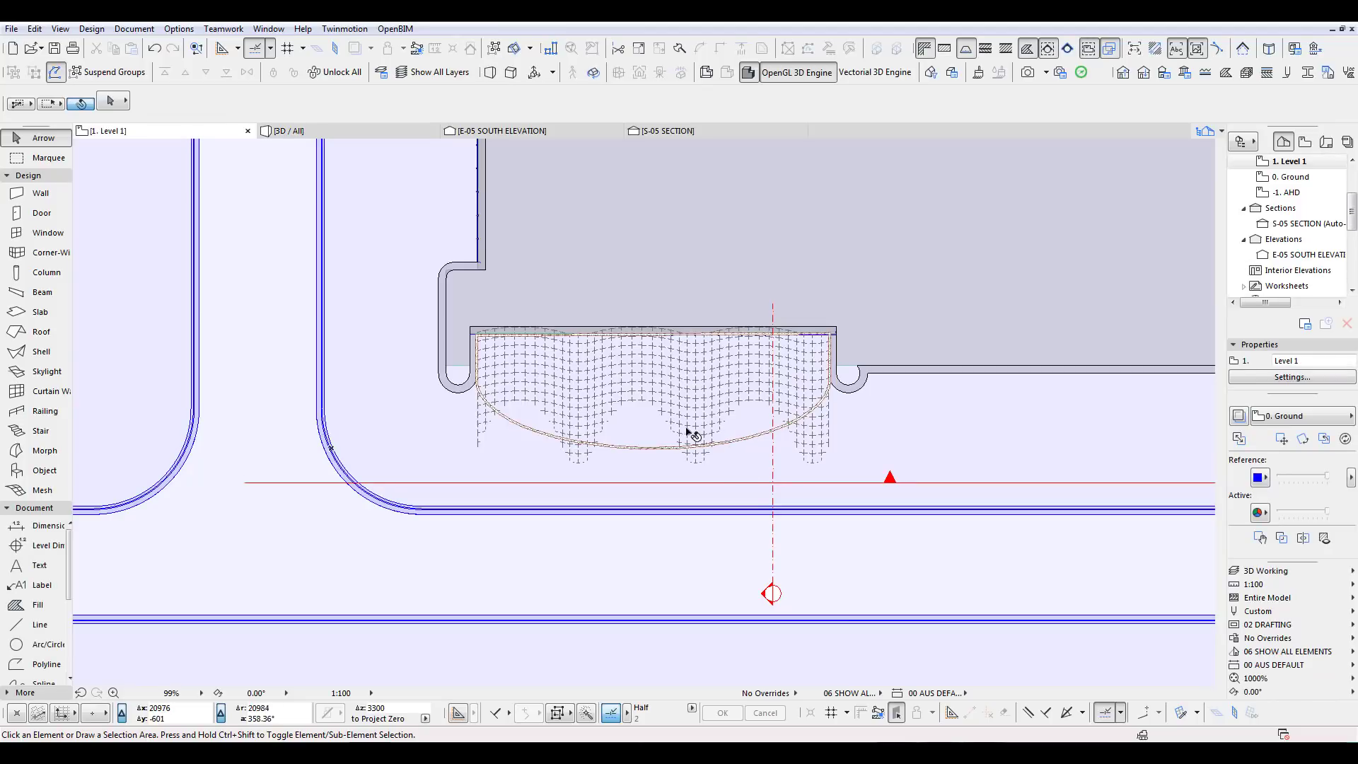
scroll(741, 424, up, 4)
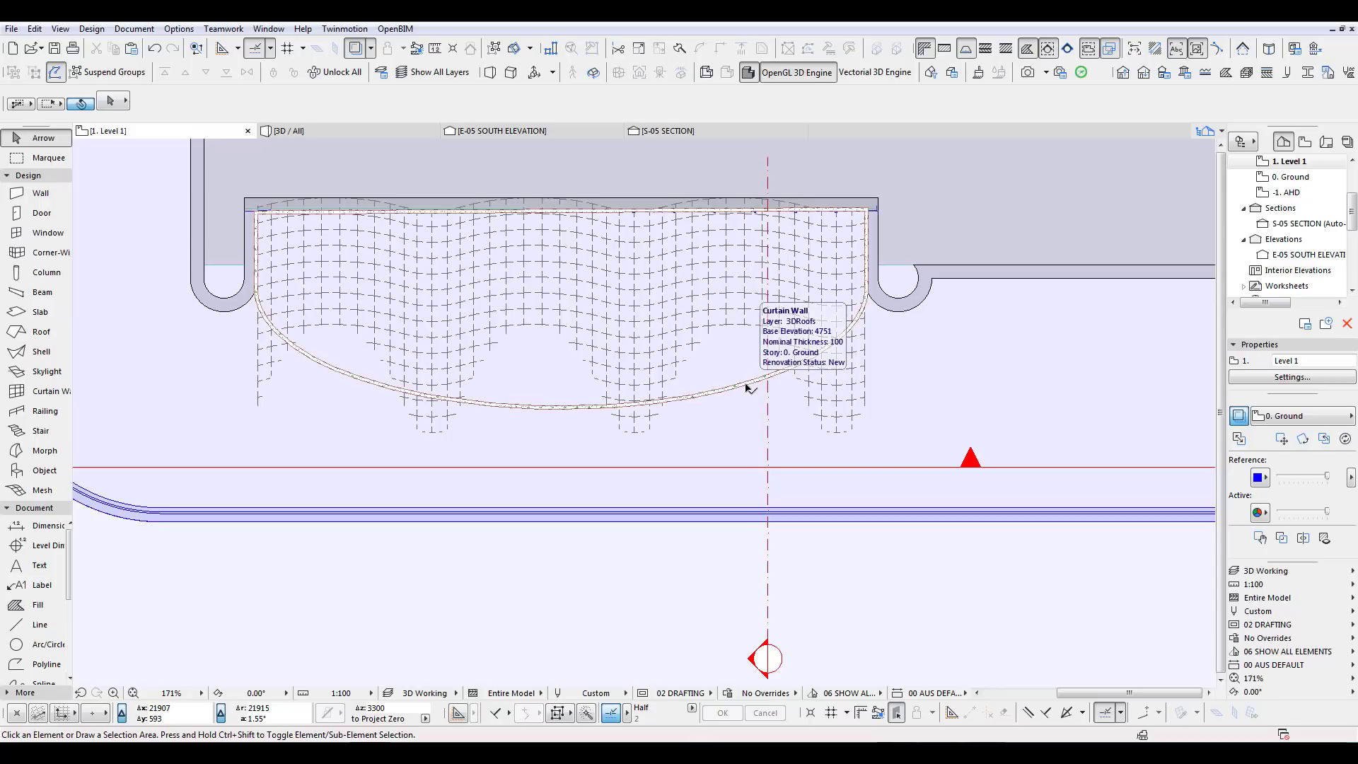
click(747, 387)
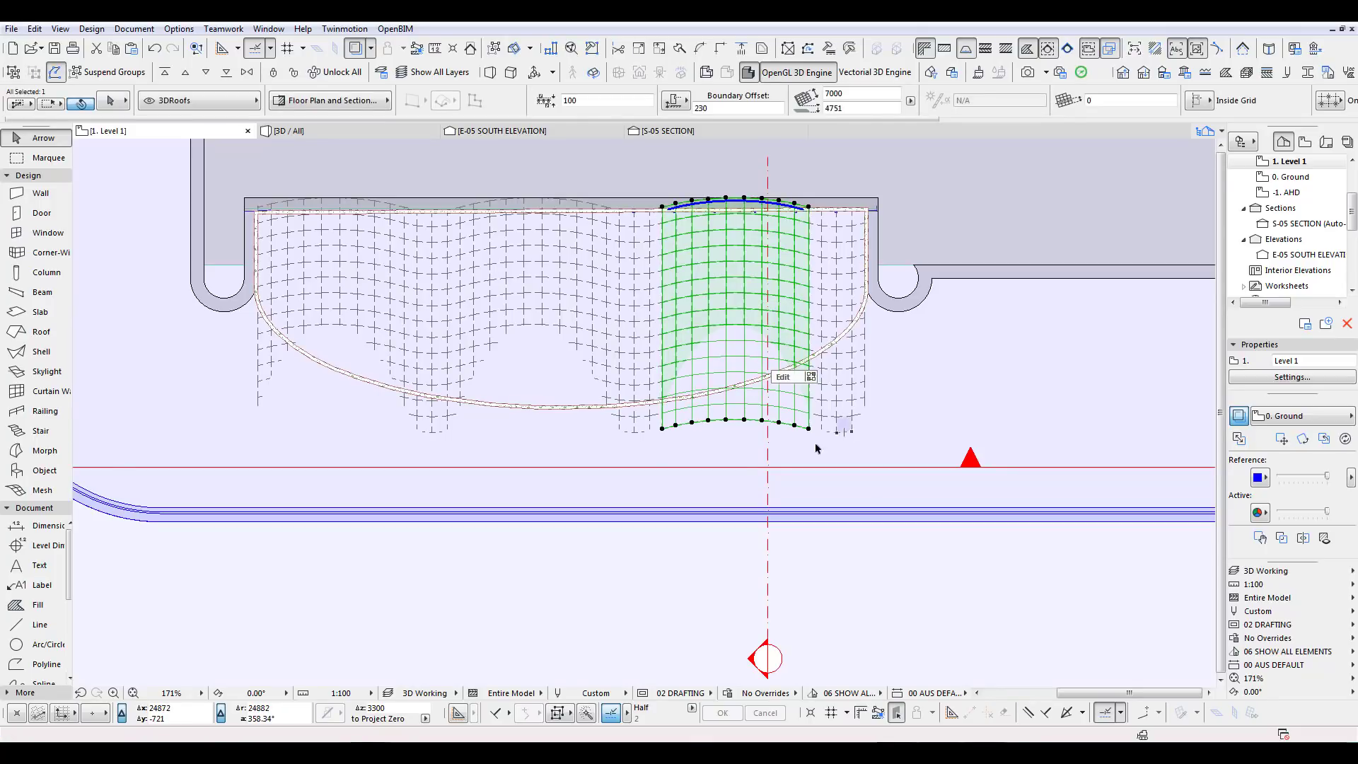
shift+click(637, 434)
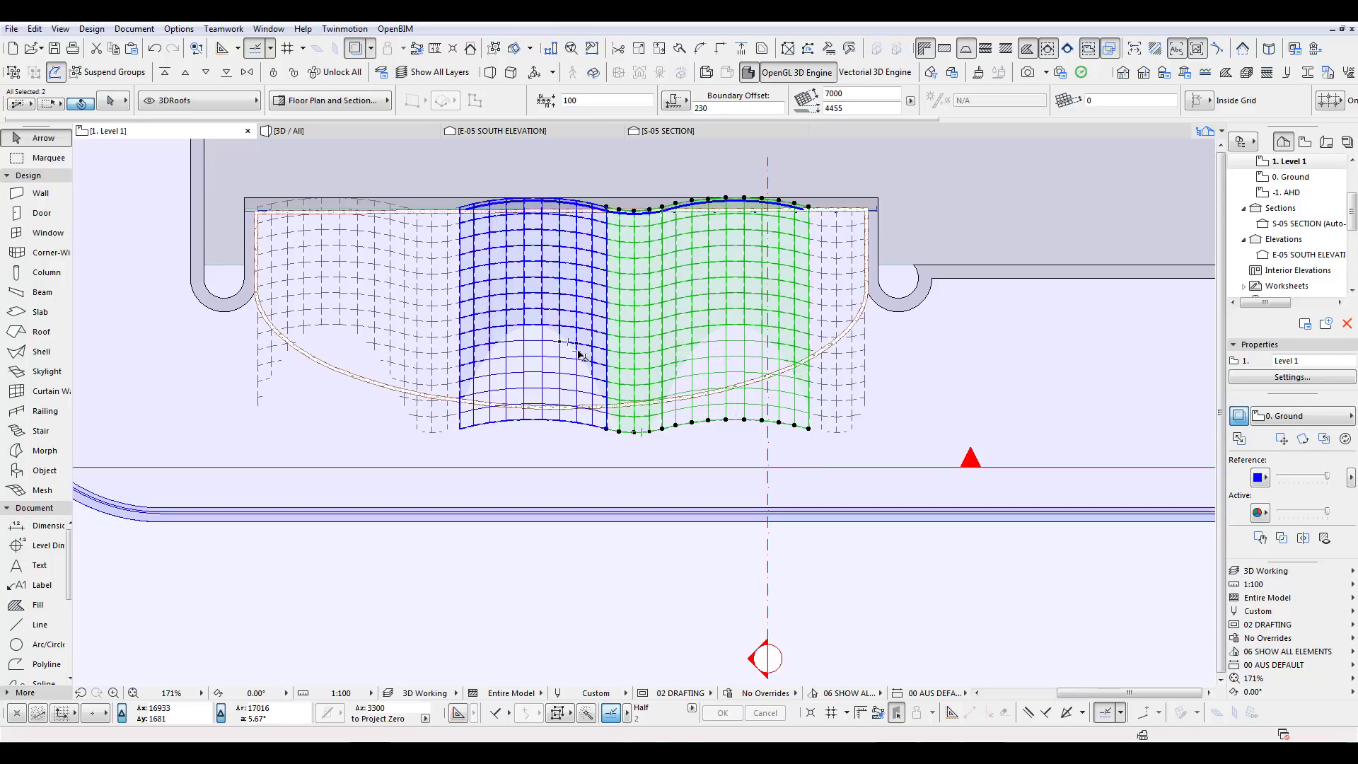
shift+click(520, 246)
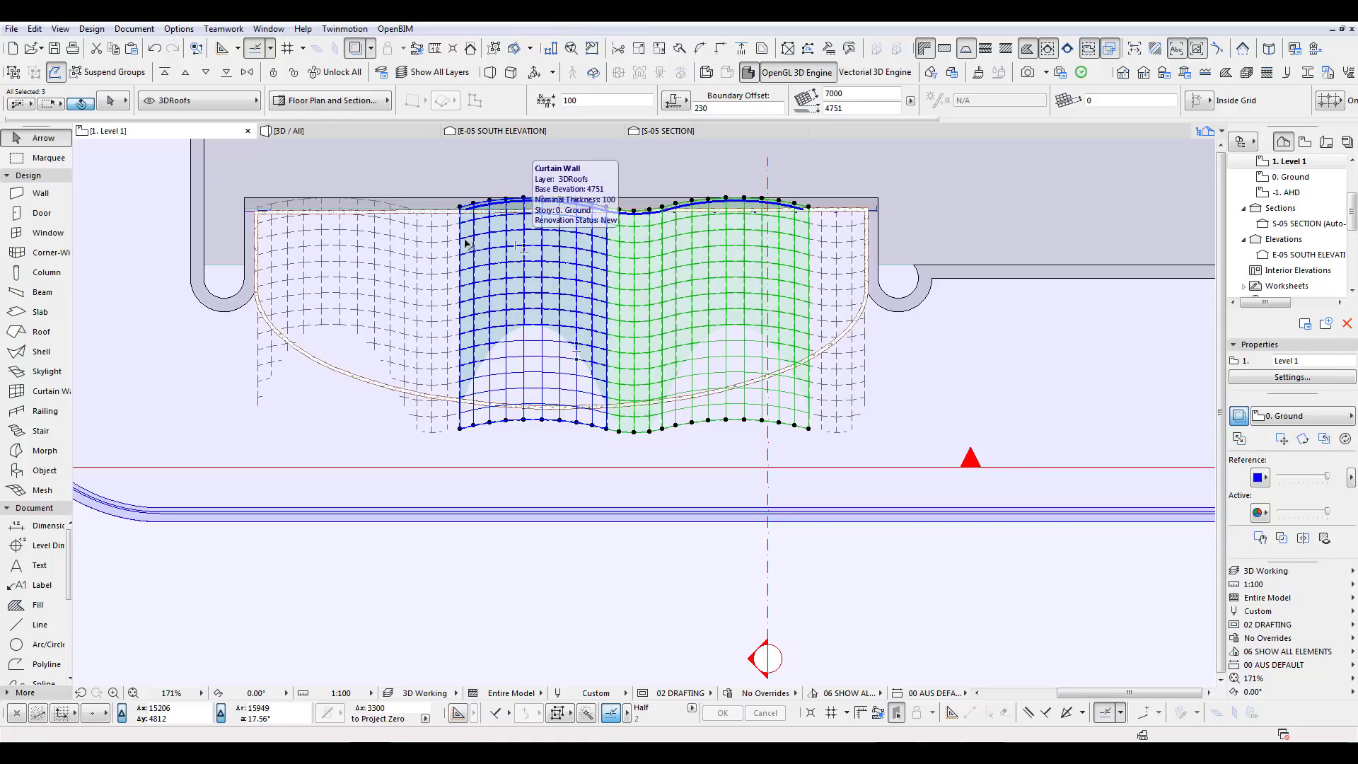
shift+click(445, 228)
shift+click(371, 225)
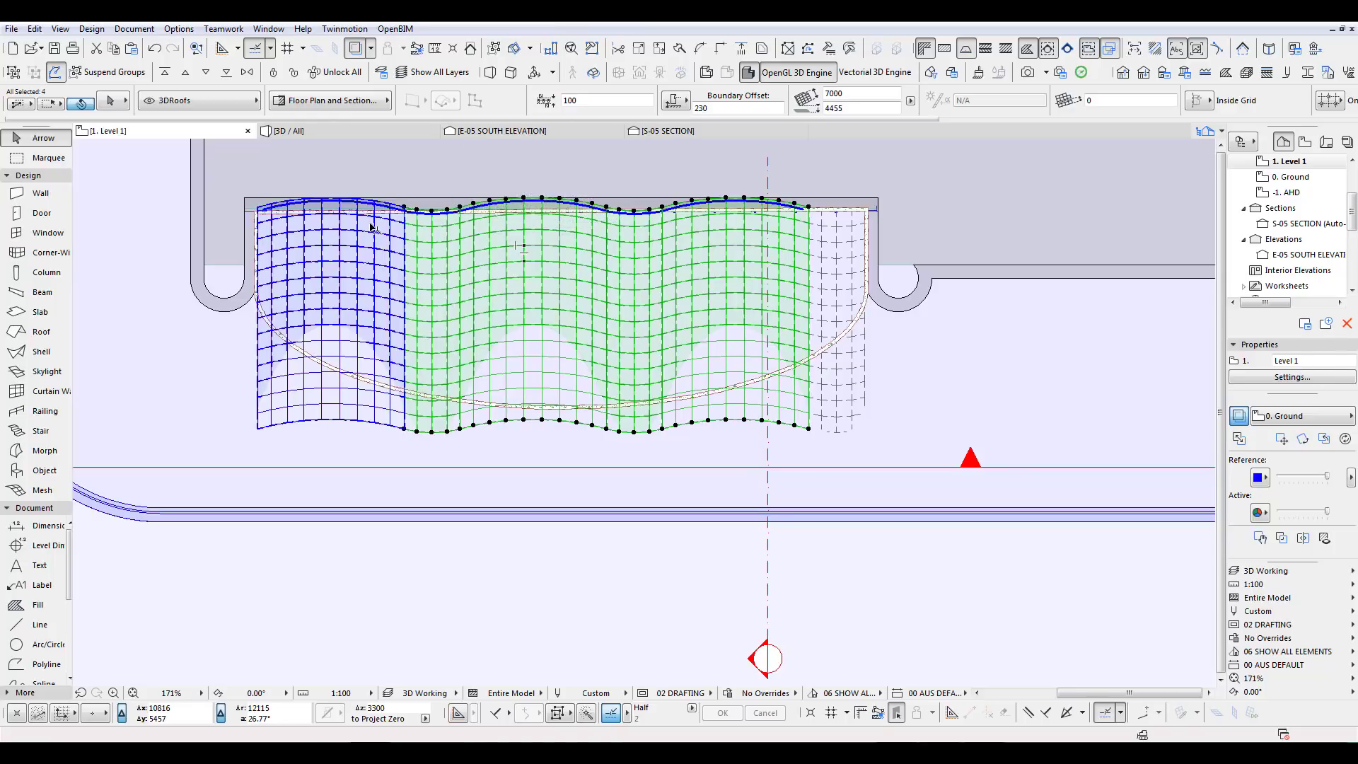
shift+click(852, 330)
scroll(710, 324, down, 5)
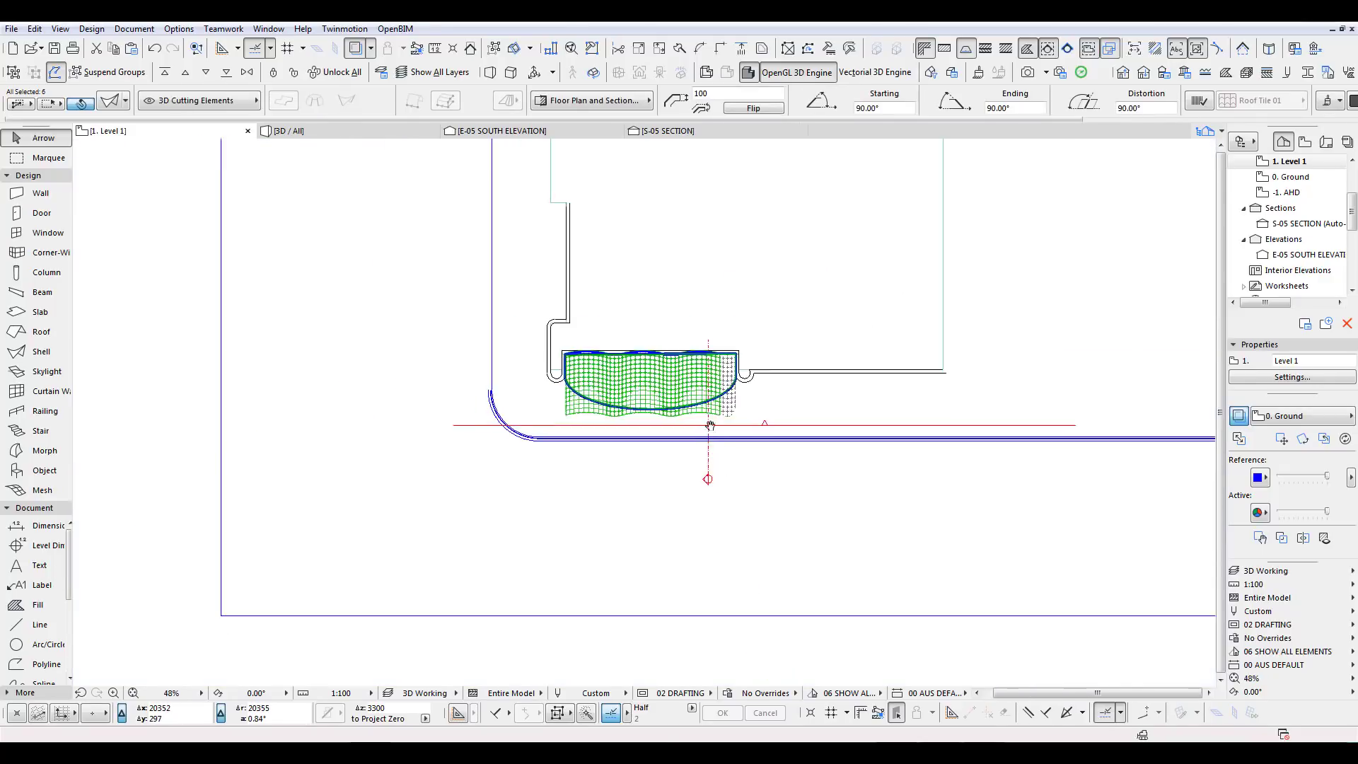
key(ctrl+d)
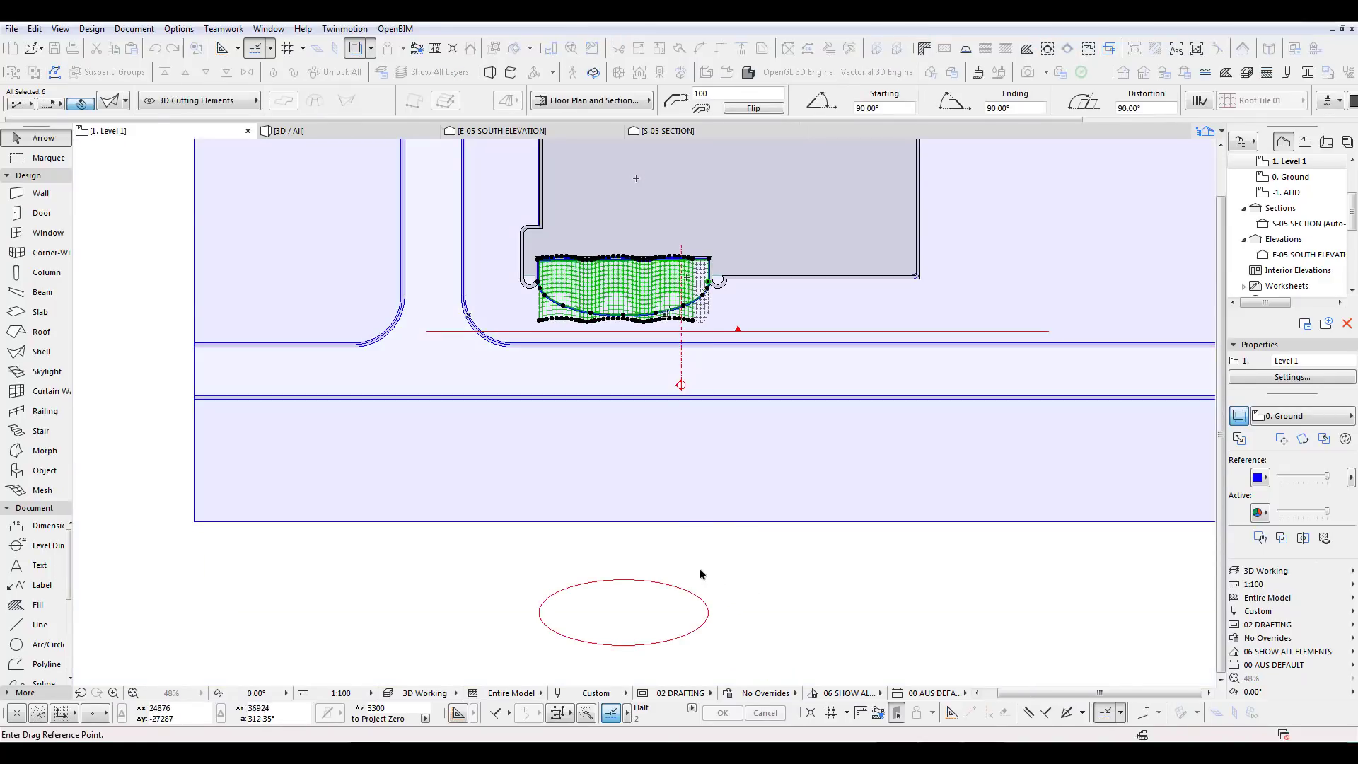
click(646, 416)
middle_drag(688, 554, 664, 283)
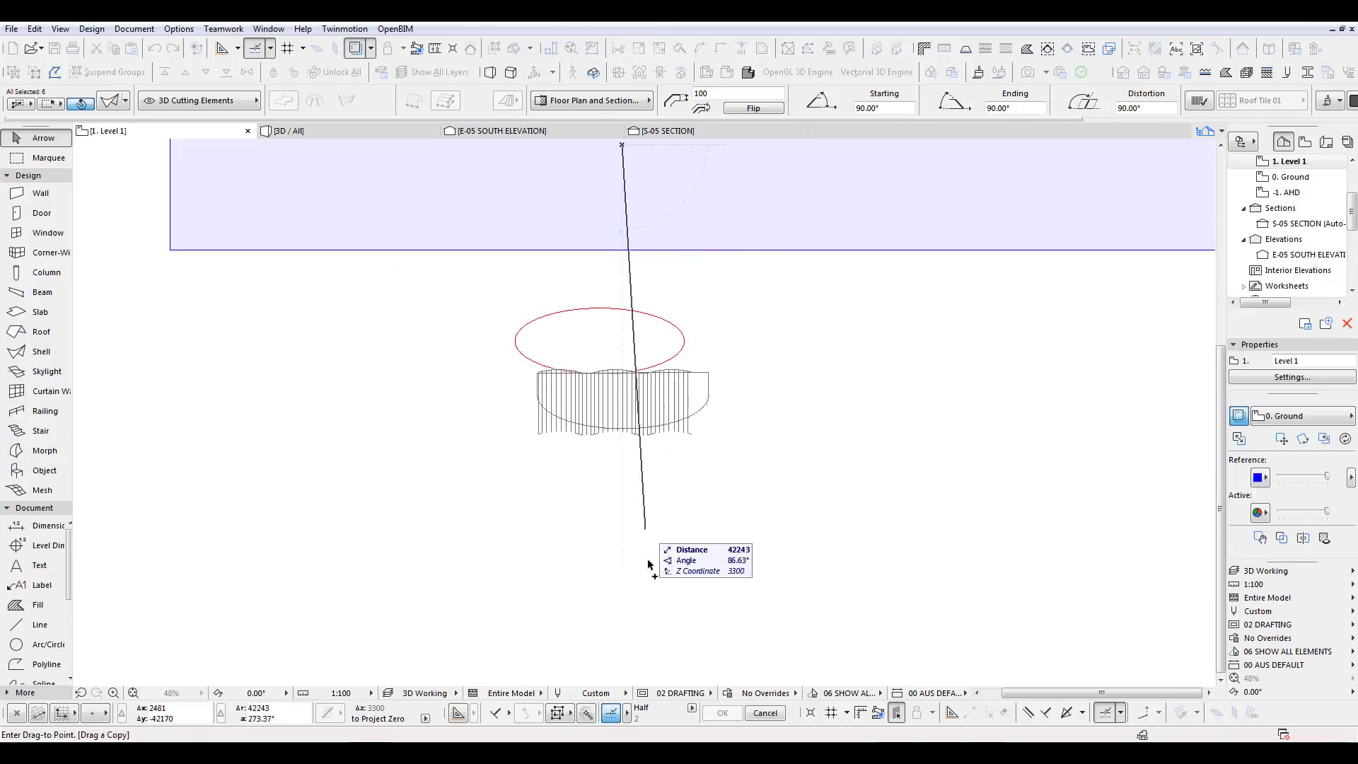
click(641, 618)
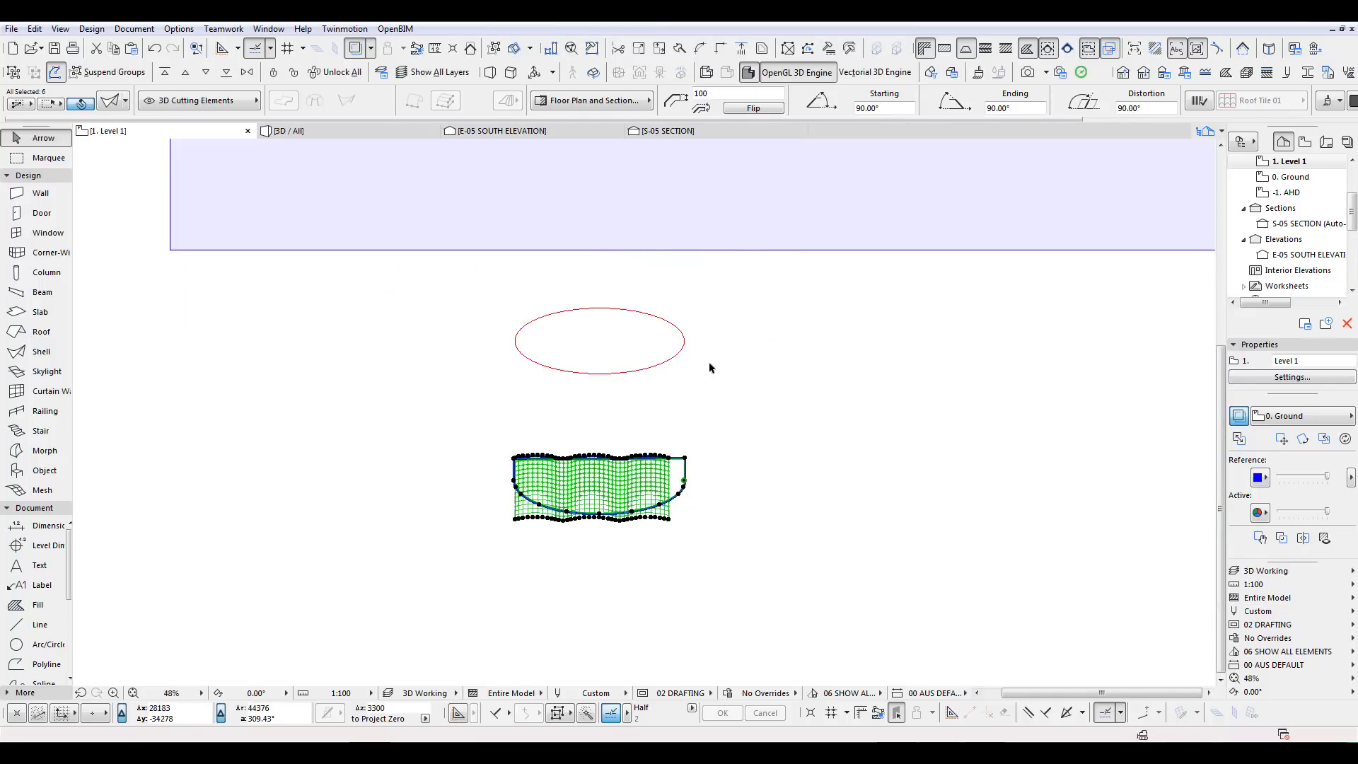
Step: Copy the rightmost trough segment of the original roof onto the duplicated roof, aligning by the cutting shell's back right corner
middle_drag(711, 337, 700, 458)
scroll(676, 230, up, 2)
middle_drag(677, 230, 661, 339)
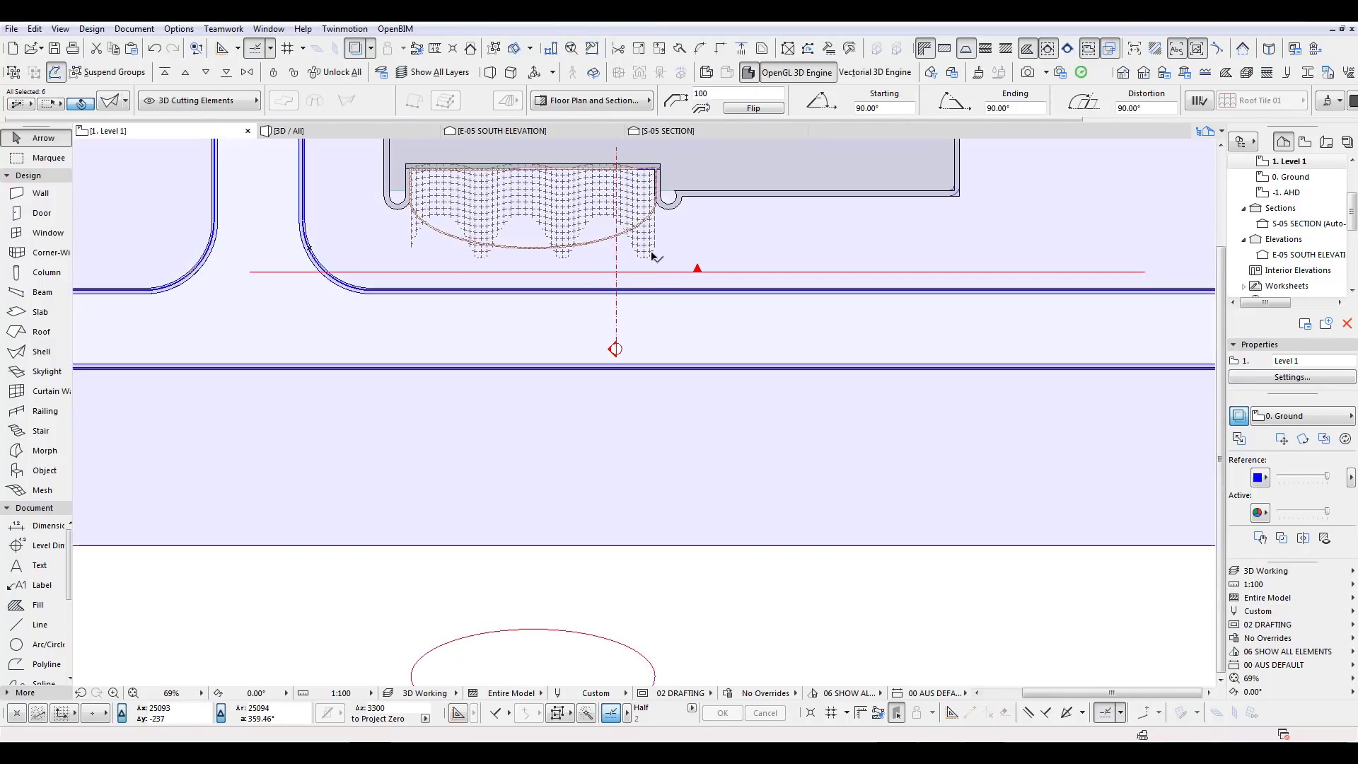
click(654, 256)
key(ctrl+shift+d)
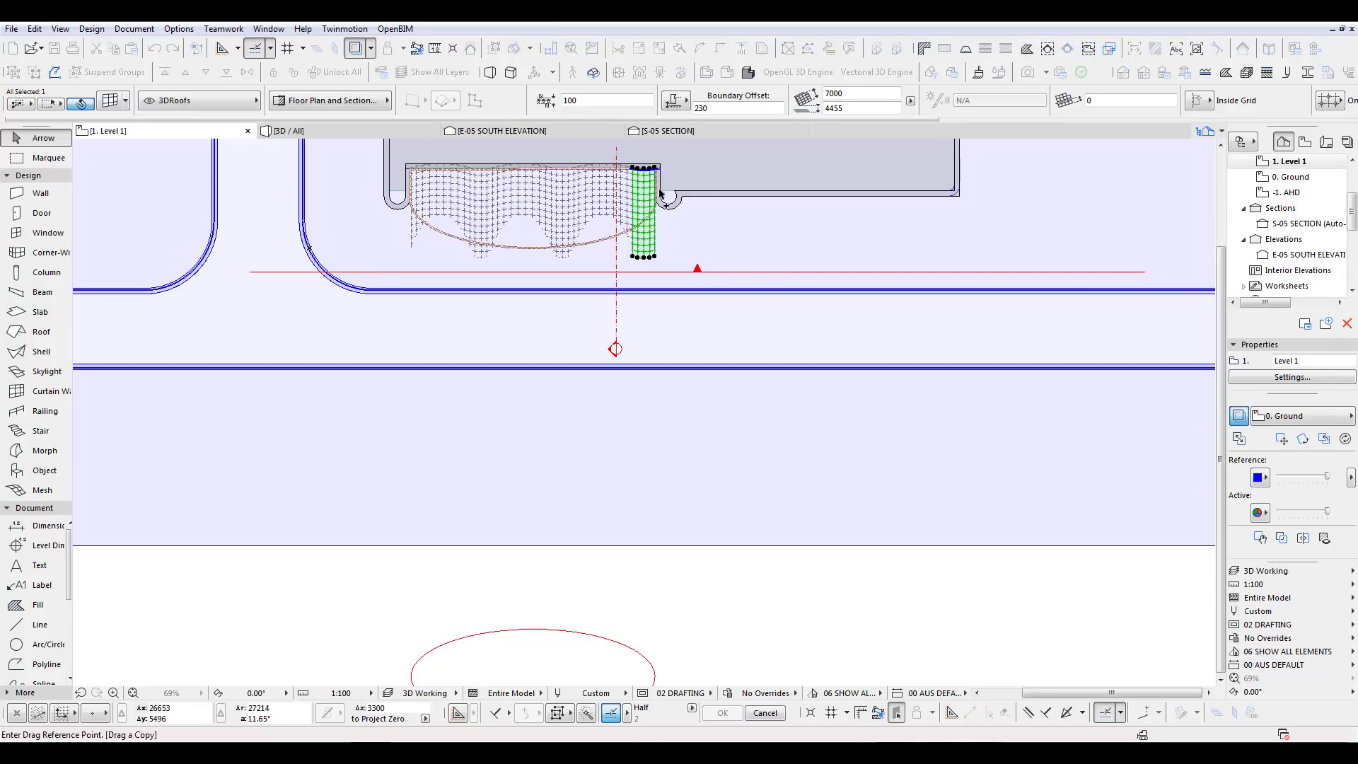
scroll(659, 192, up, 8)
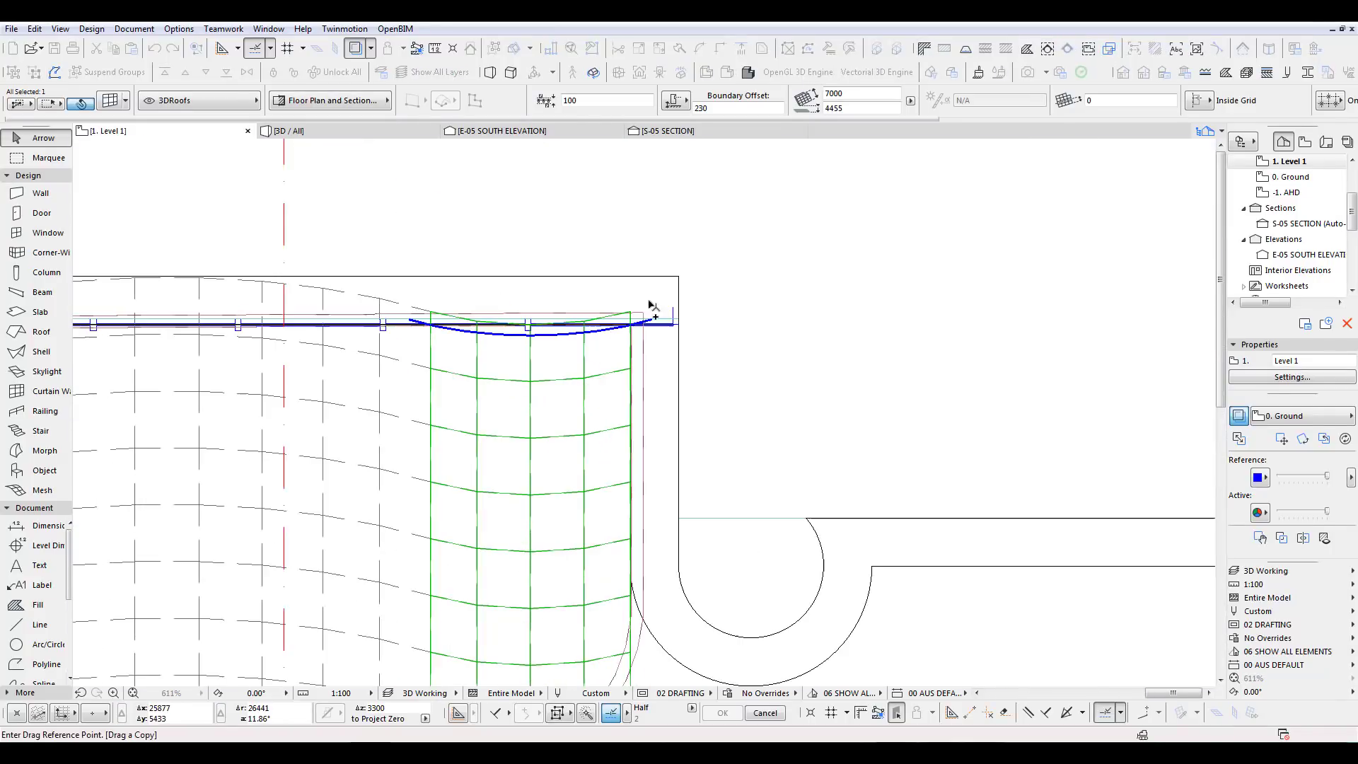
scroll(651, 308, up, 1)
click(646, 311)
scroll(665, 283, down, 7)
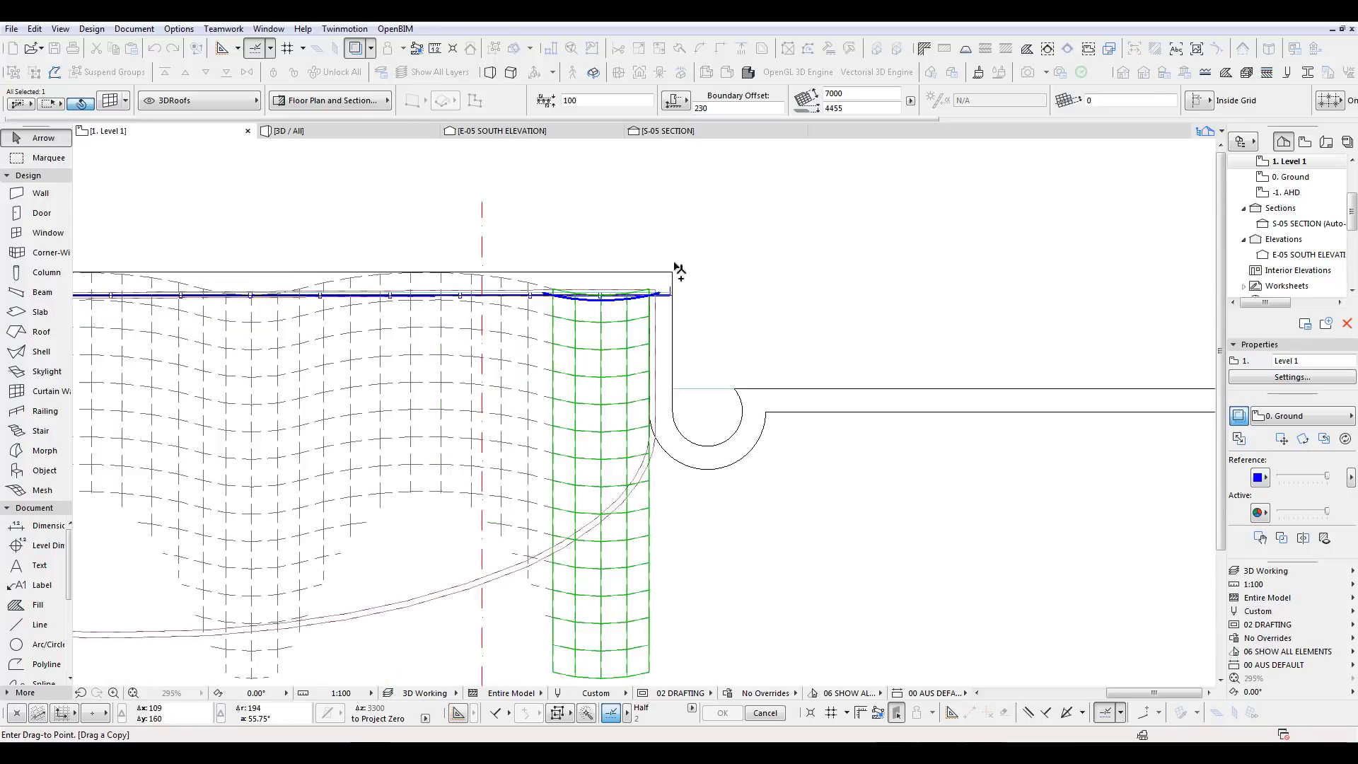
scroll(717, 385, up, 5)
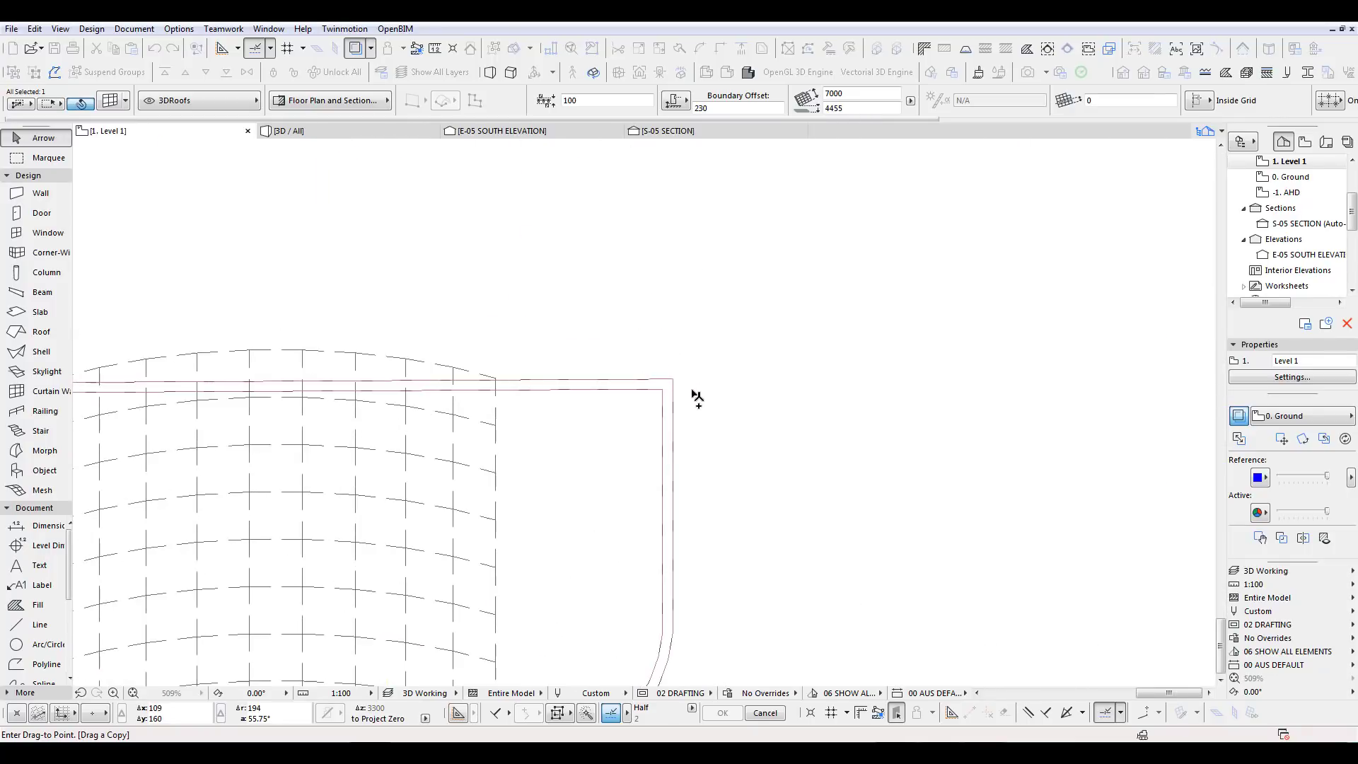
click(673, 384)
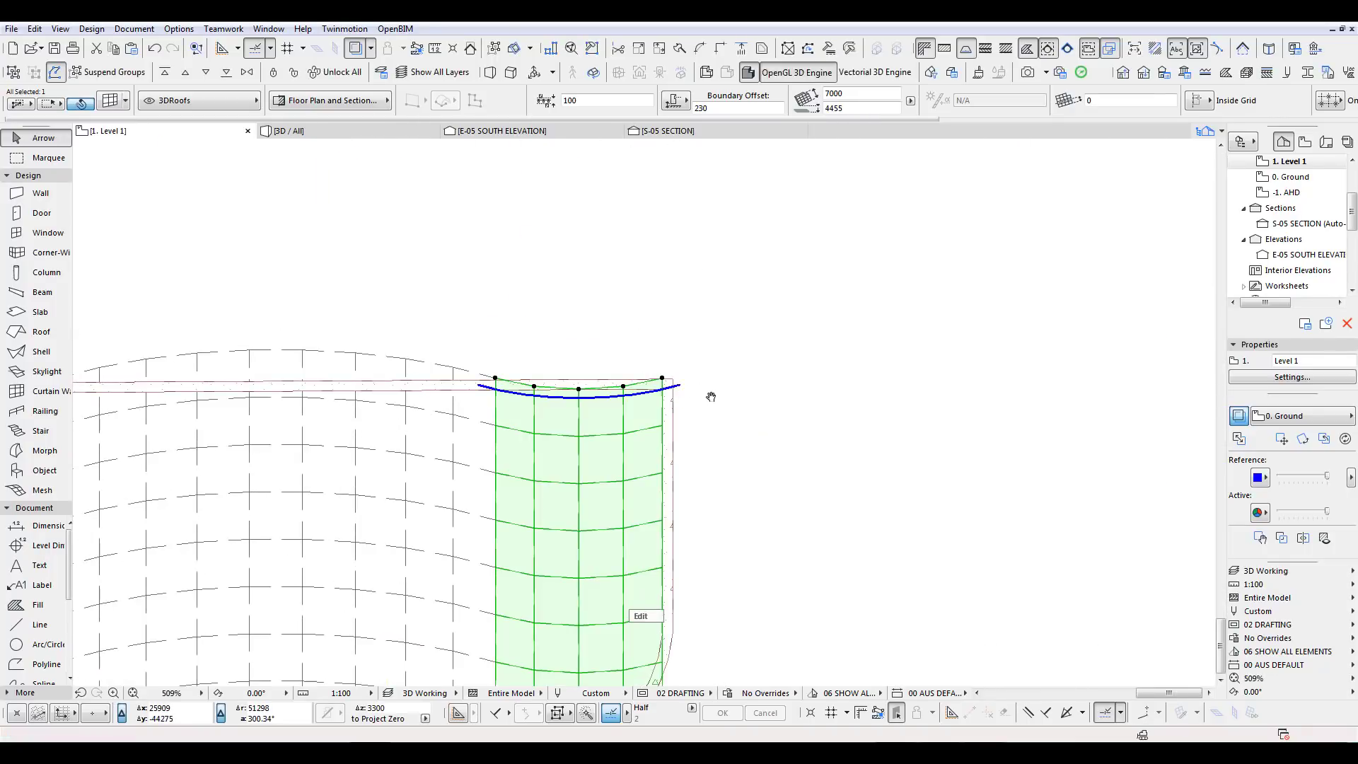
Step: Remove all trim connections between the copied cutting shell and the copied curtain walls
scroll(709, 391, down, 6)
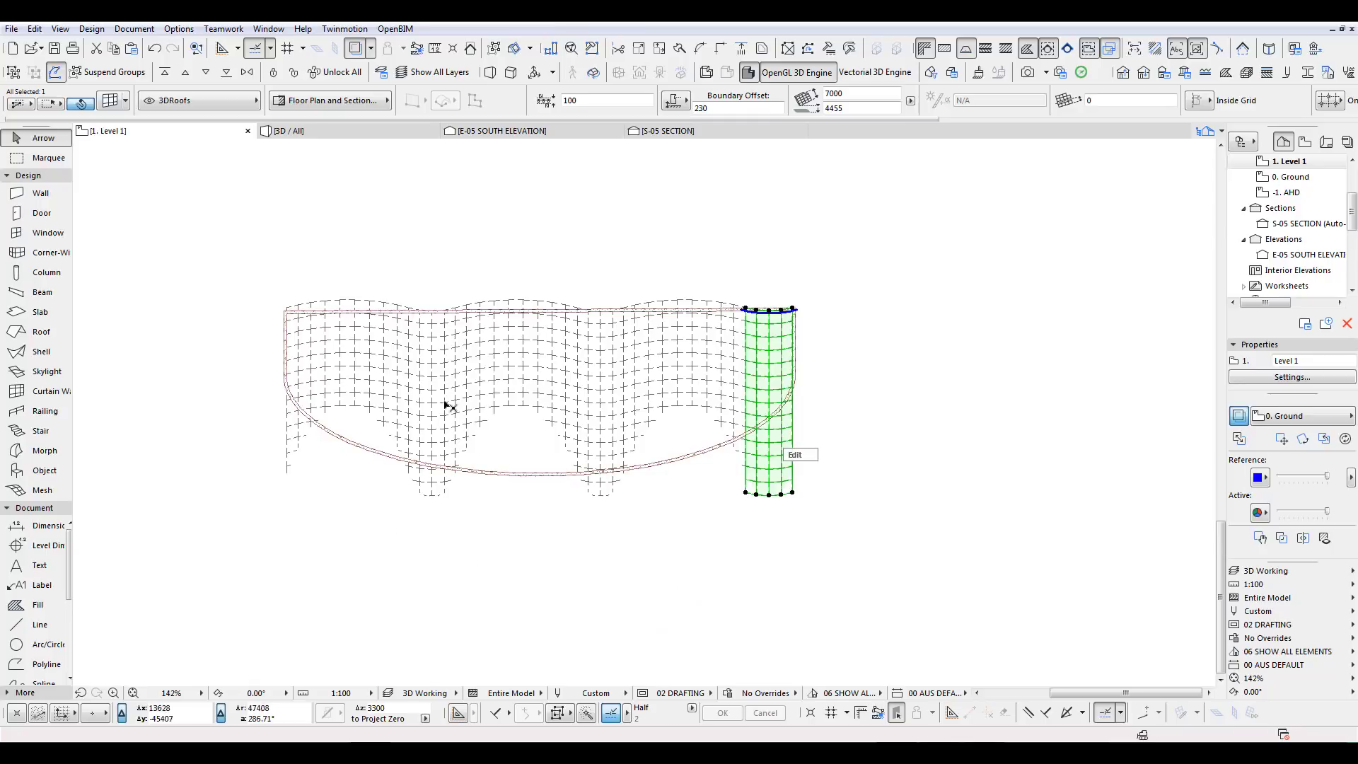
click(255, 584)
drag(203, 592, 846, 312)
click(812, 335)
scroll(774, 428, up, 3)
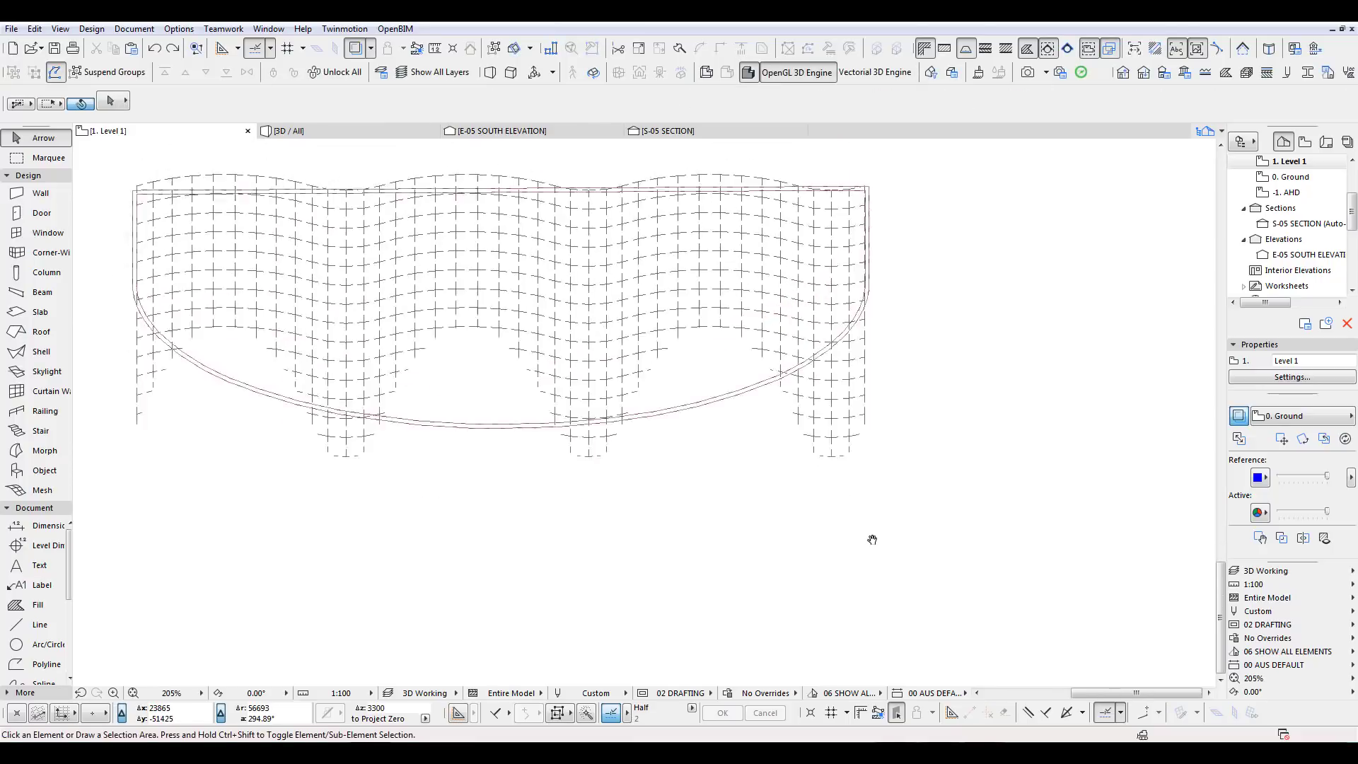
click(848, 463)
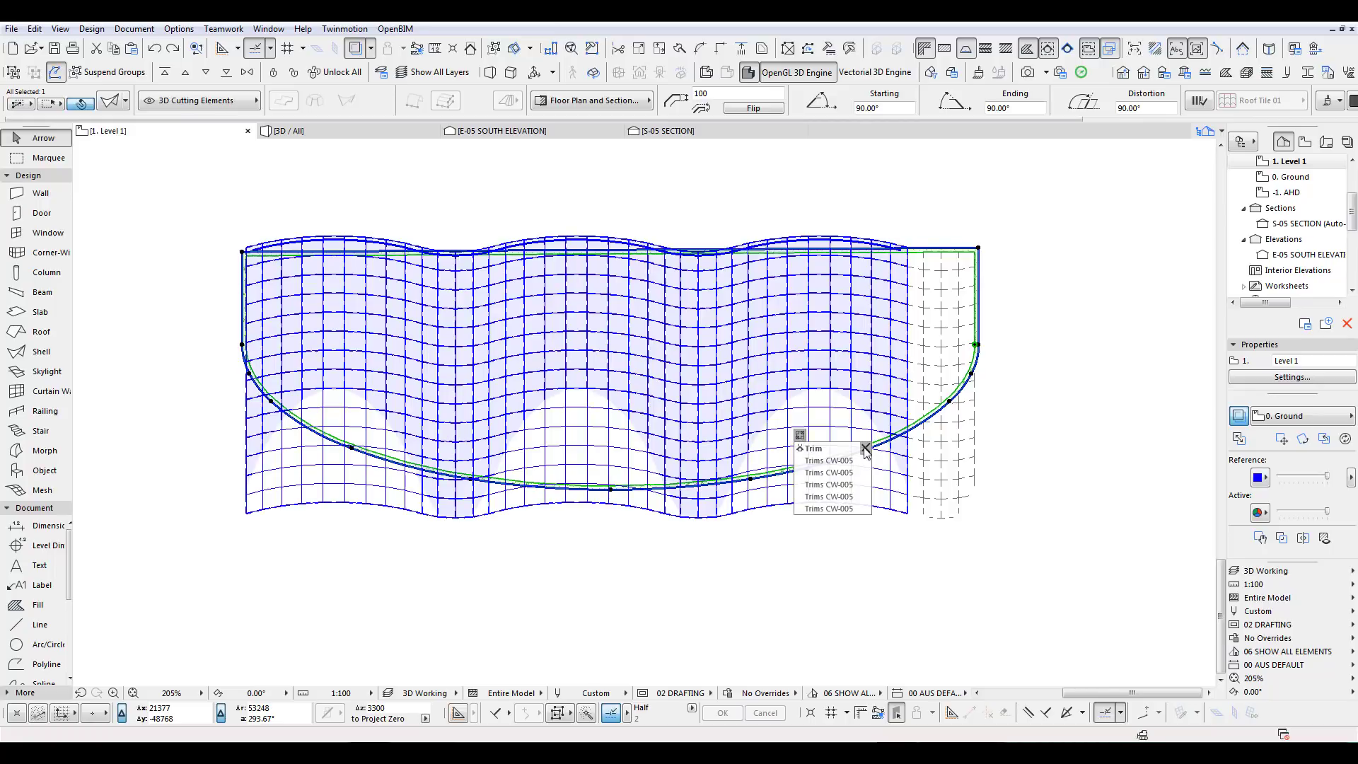
click(865, 448)
key(Escape)
middle_drag(858, 535, 819, 464)
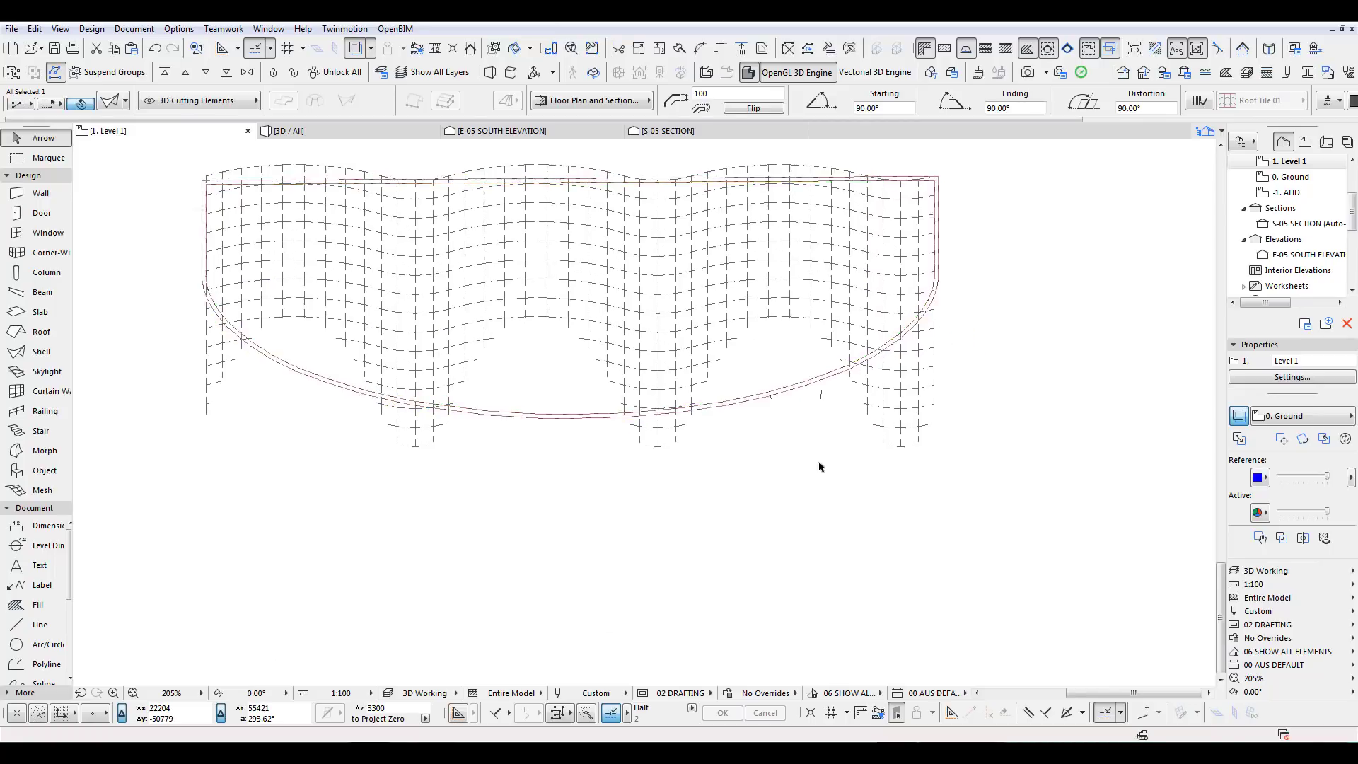
Step: Select the whole copied roof with its cutting shell and show only that selection in 3D
scroll(719, 476, down, 3)
drag(375, 306, 926, 518)
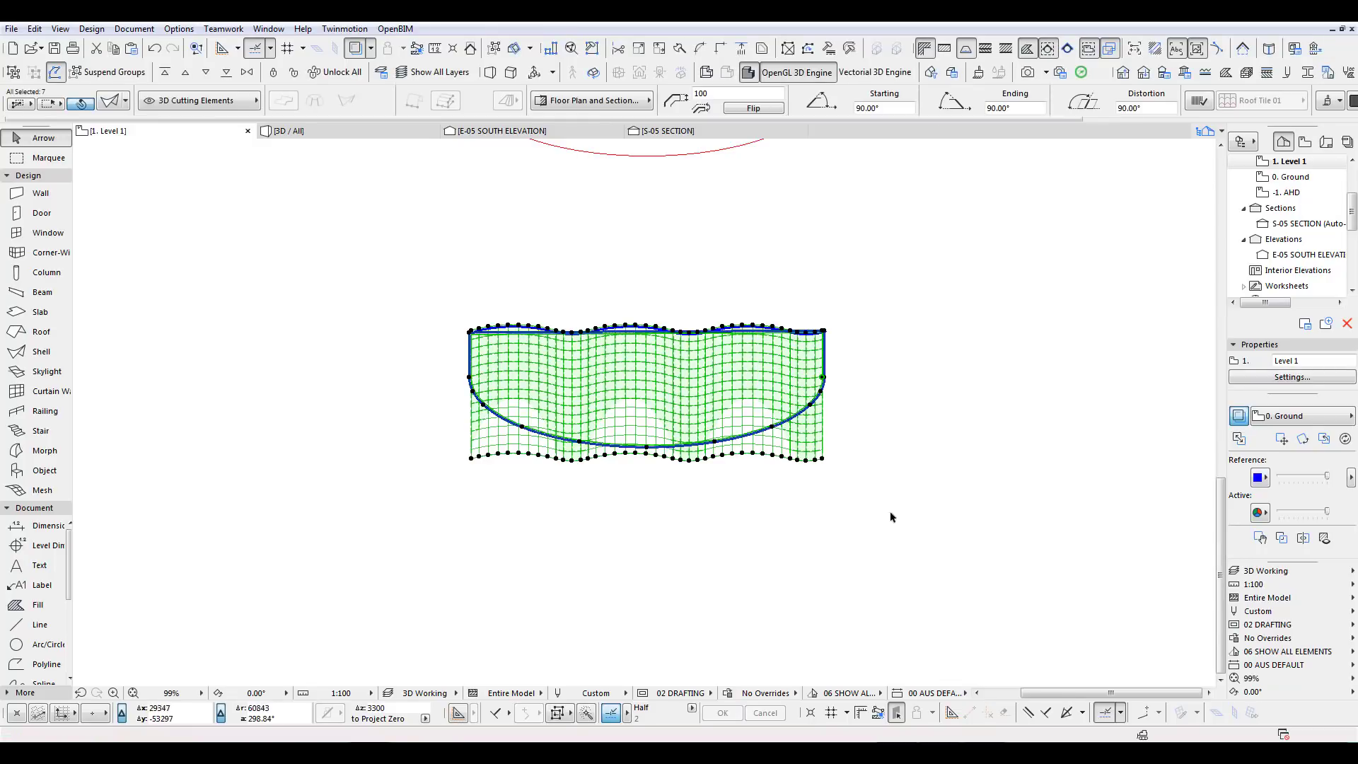
key(F5)
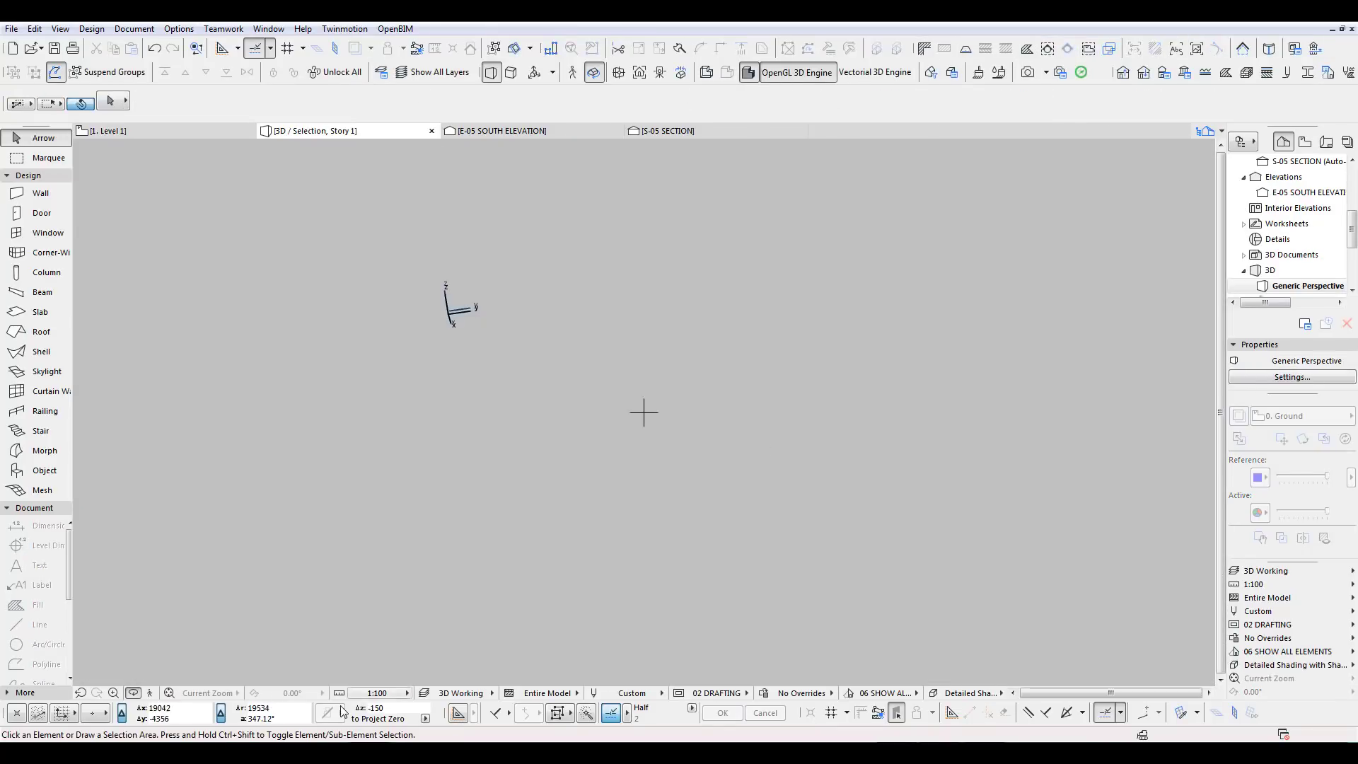
shift+middle_drag(552, 394, 749, 486)
scroll(736, 524, up, 1)
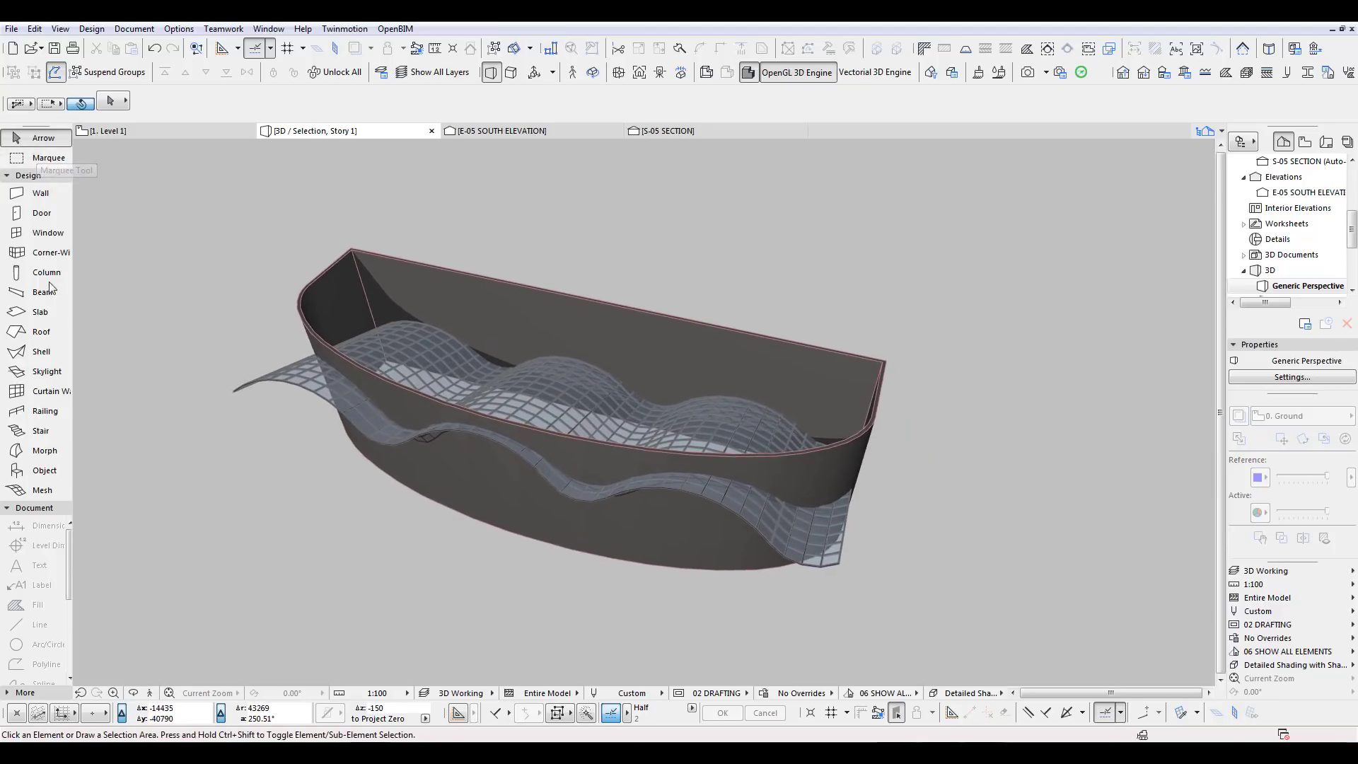
Step: Select all six copied curtain walls in 3D and change the frame type of their boundary frames
click(41, 490)
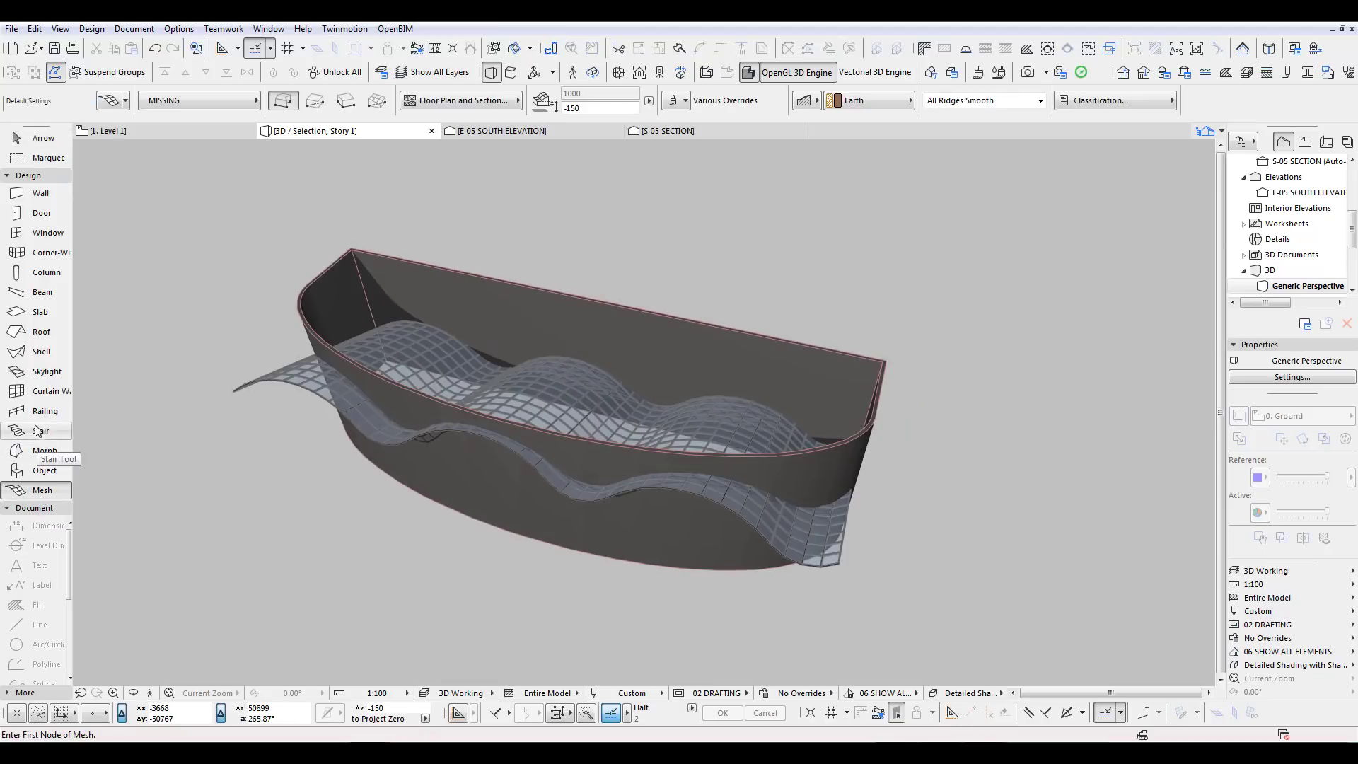
click(44, 392)
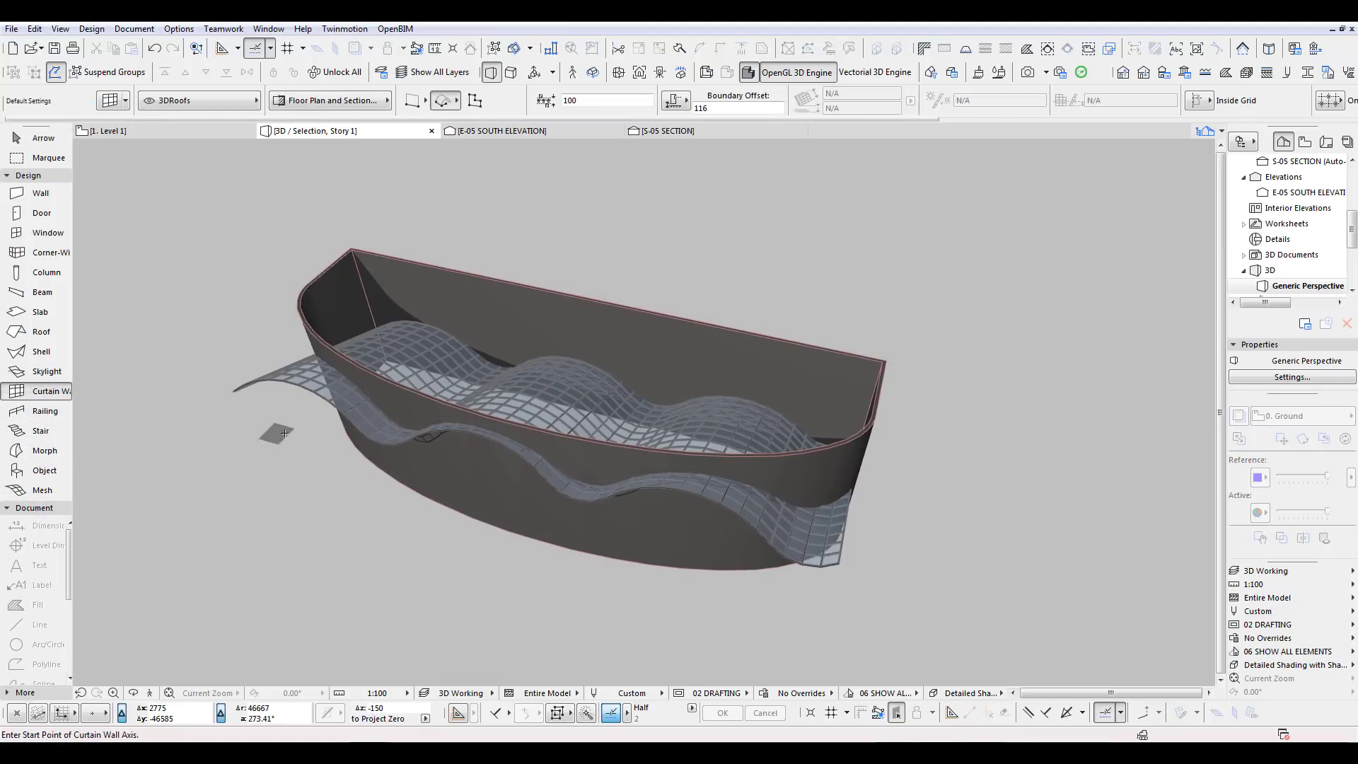
key(ctrl+a)
click(113, 101)
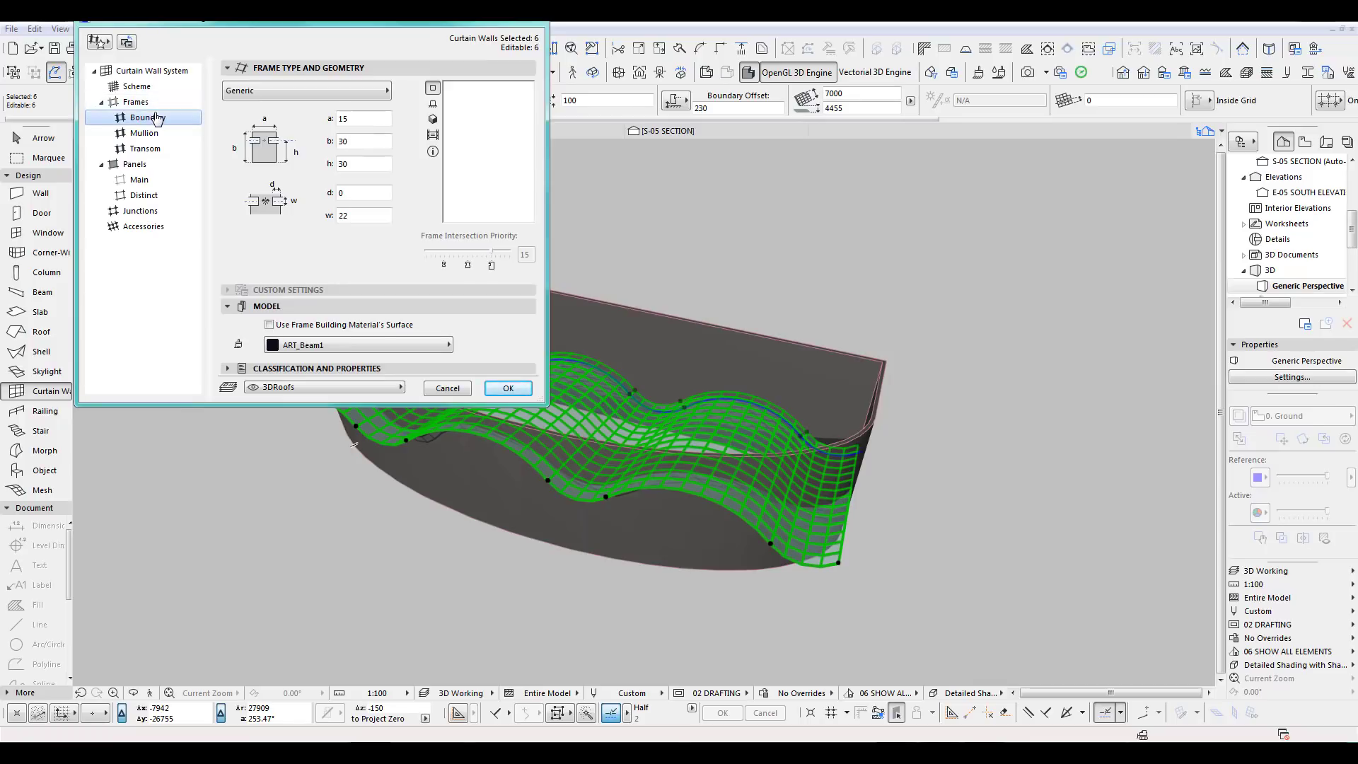
click(306, 90)
click(425, 86)
Step: Change the frame type of the mullions and transoms for the six copied curtain walls in the same way and apply the settings
click(144, 132)
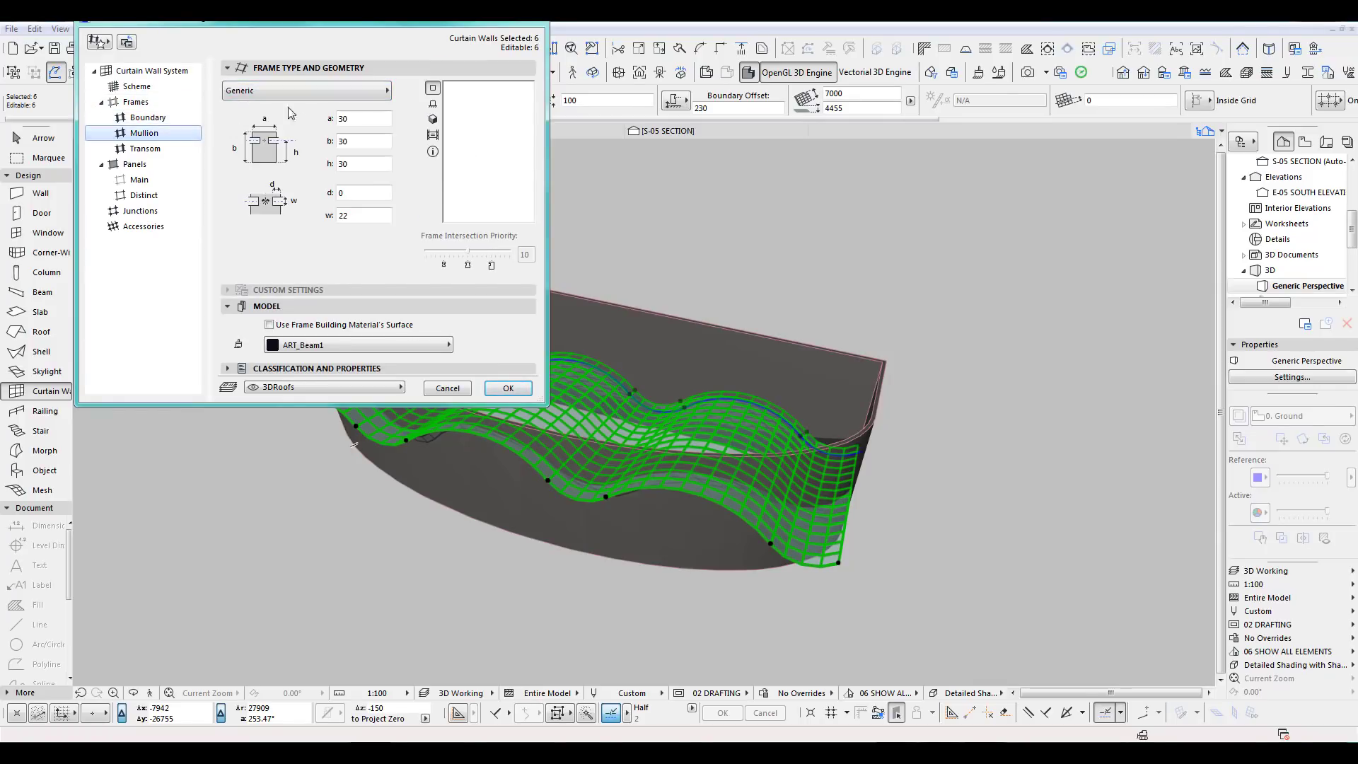
click(307, 89)
click(432, 95)
click(157, 150)
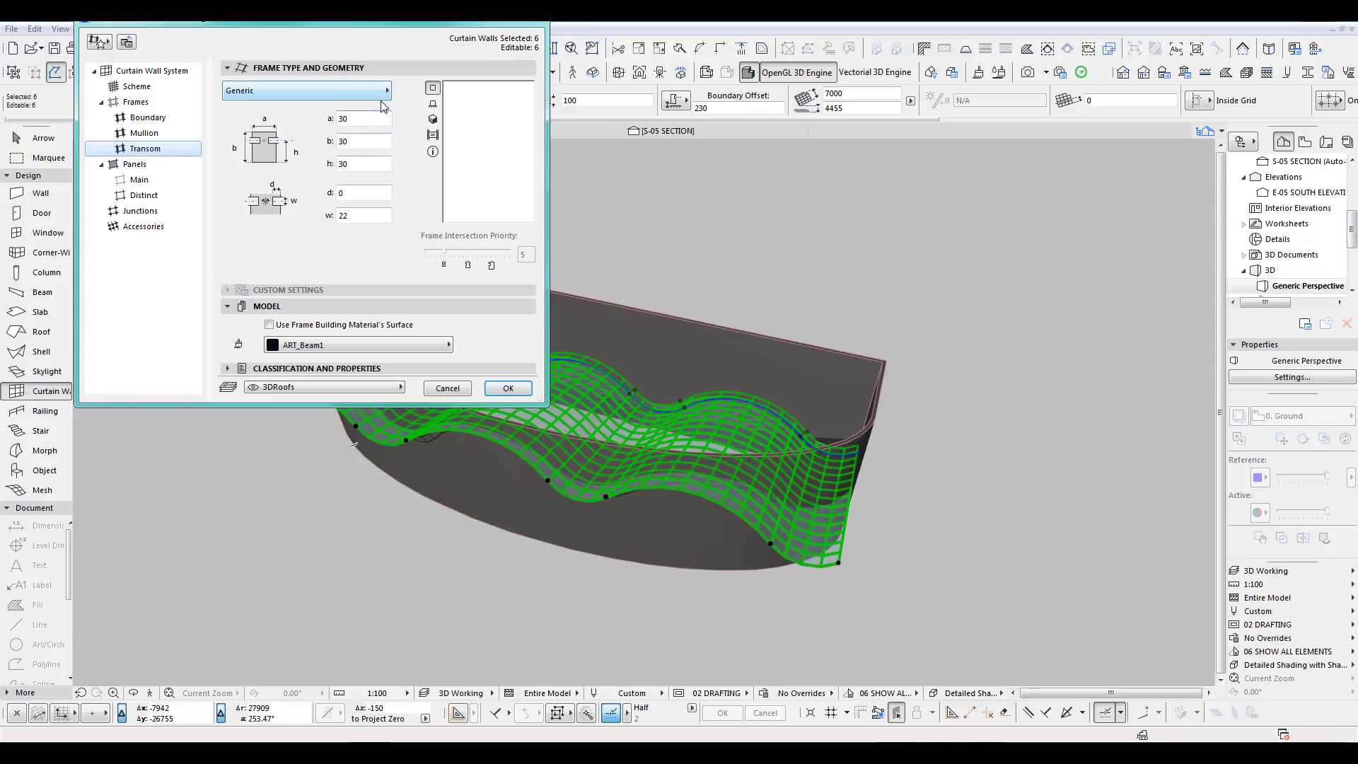
click(306, 90)
click(428, 92)
click(508, 389)
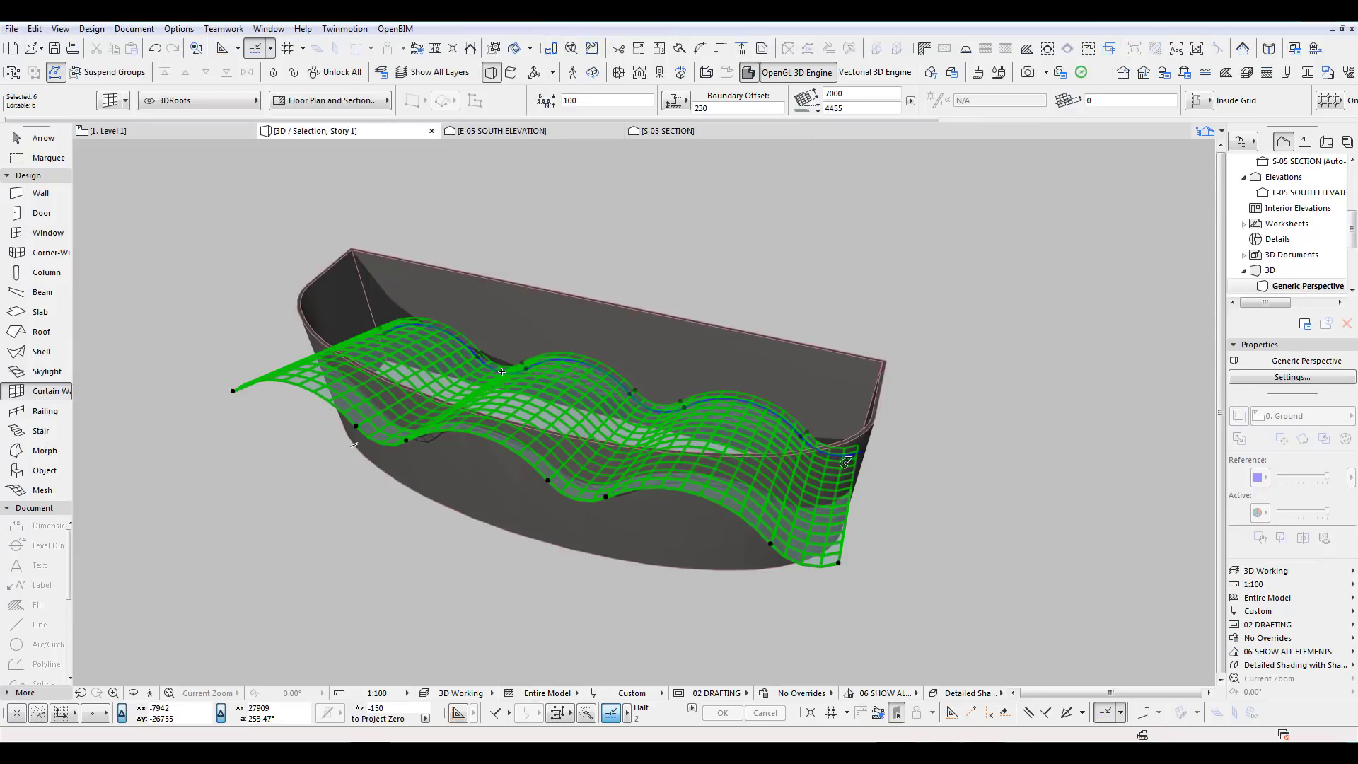
Step: Enclose the copied roof and cutting shell in an all-stories marquee on the Level 1 plan and show its contents in 3D
scroll(821, 524, up, 3)
middle_drag(688, 549, 566, 545)
scroll(566, 545, down, 3)
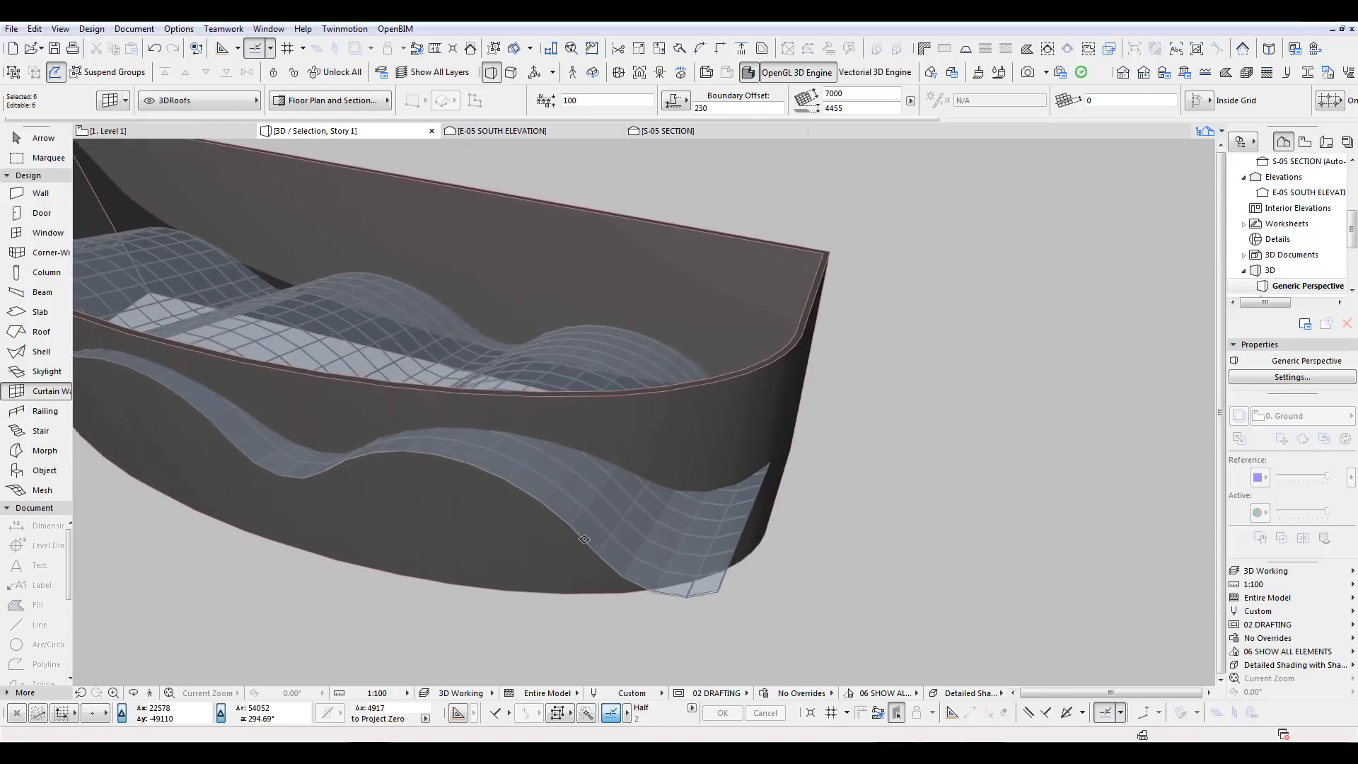
middle_drag(667, 537, 727, 517)
click(808, 561)
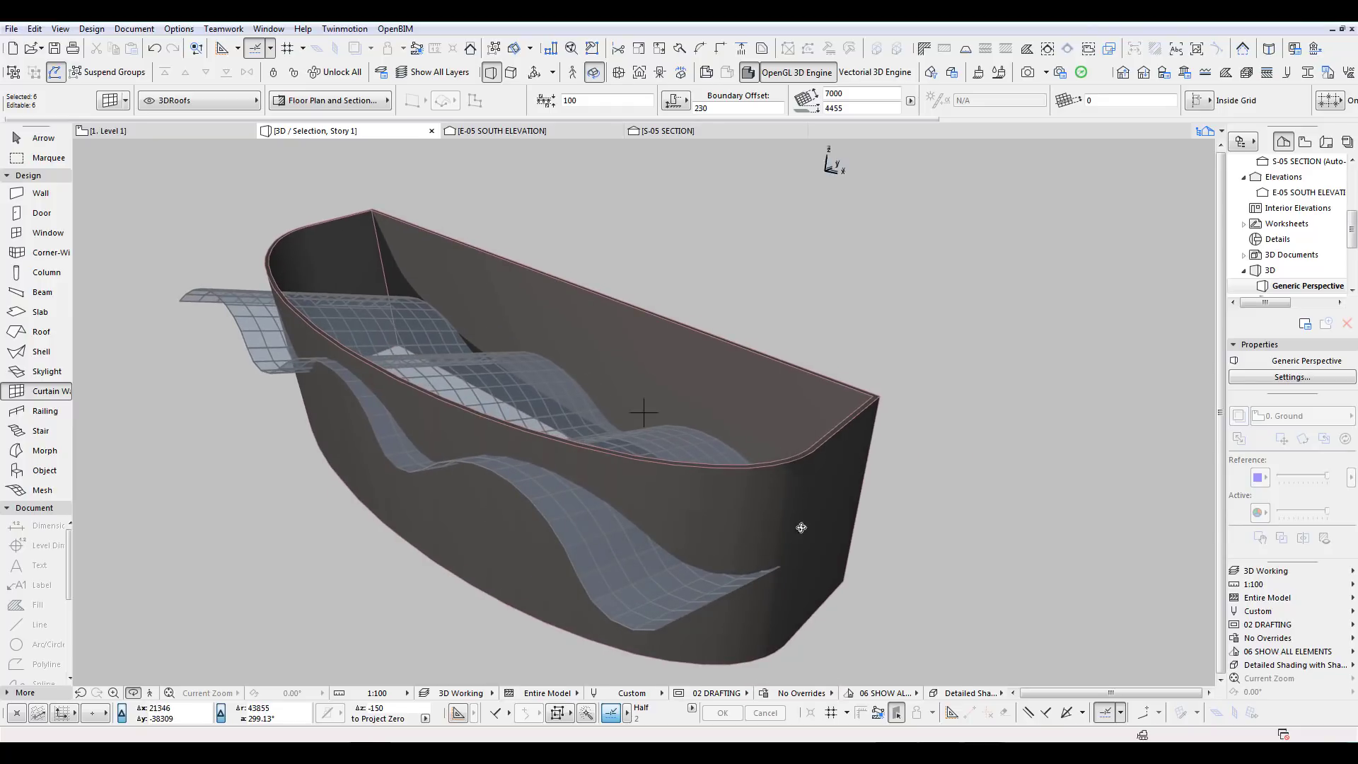
key(F2)
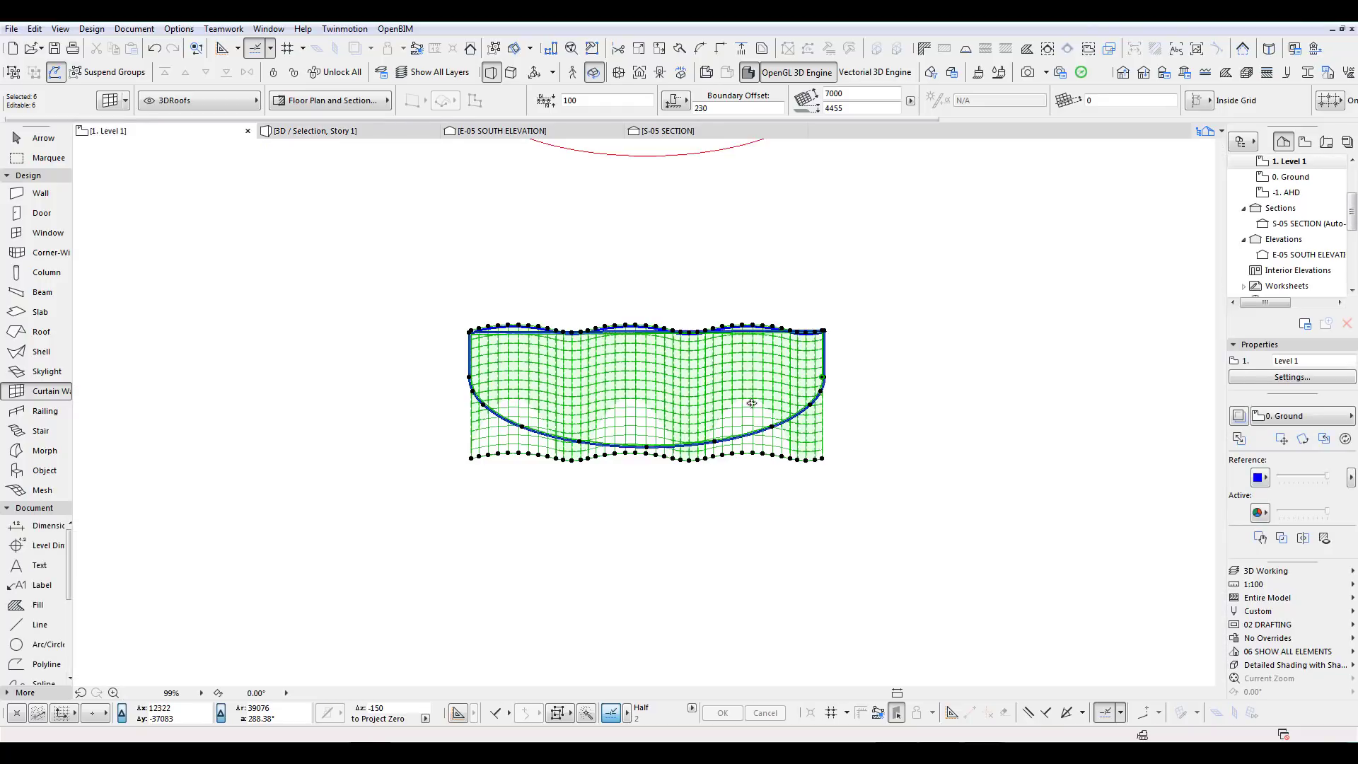
scroll(834, 389, up, 5)
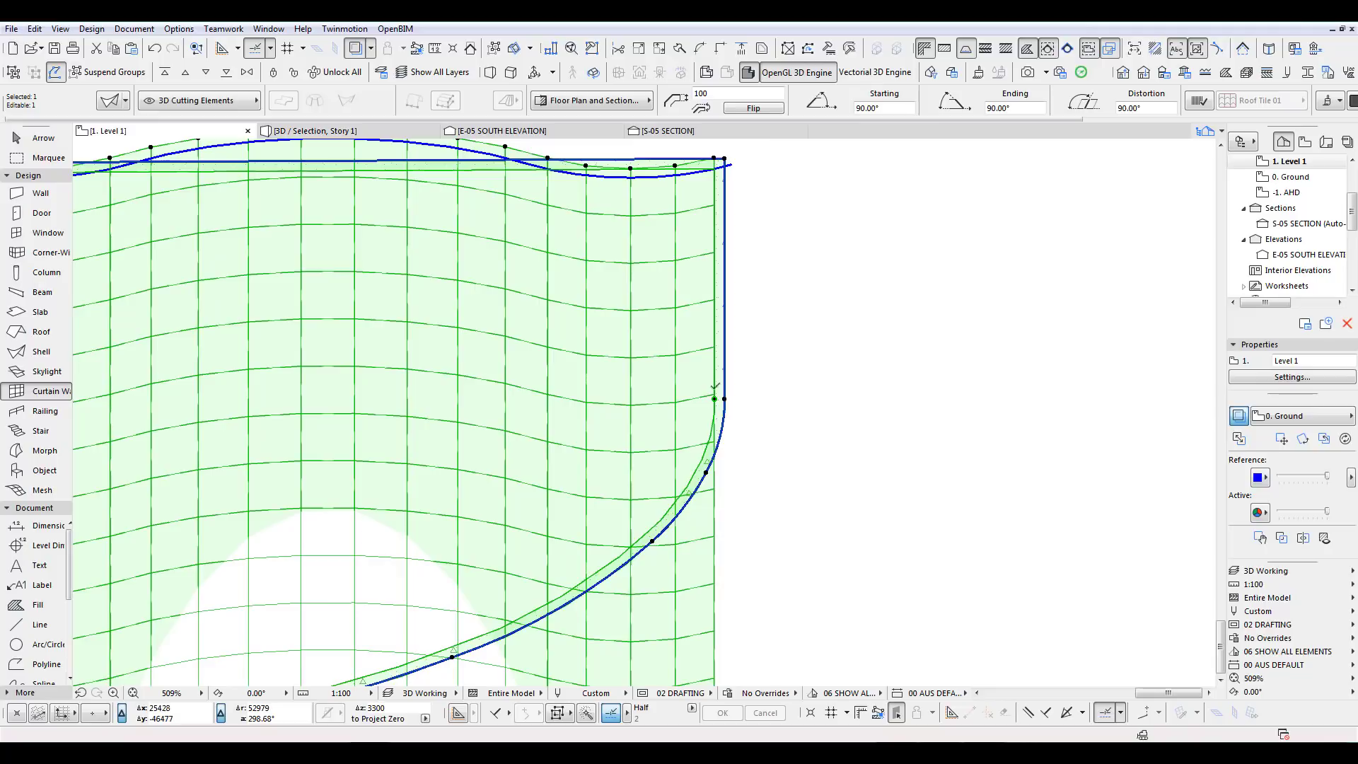
key(F3)
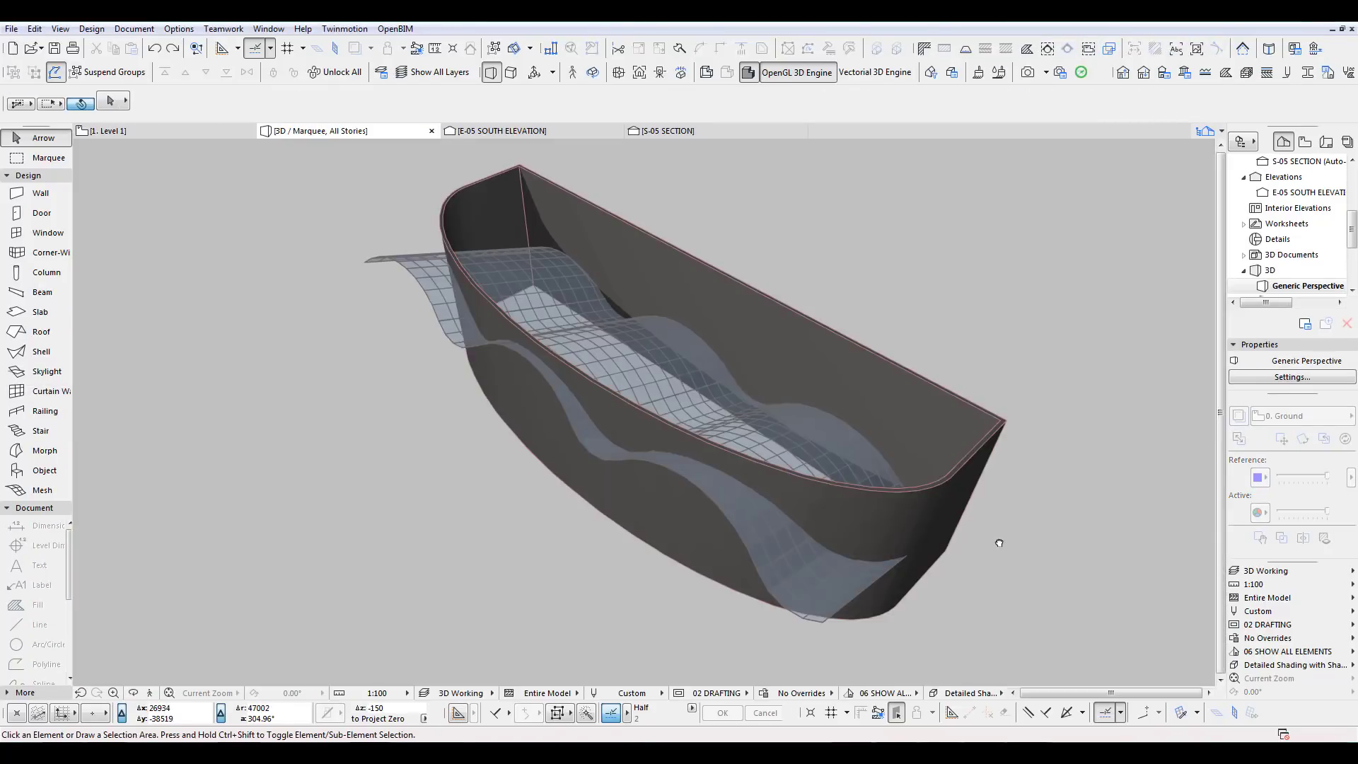
shift+middle_drag(1000, 542, 910, 505)
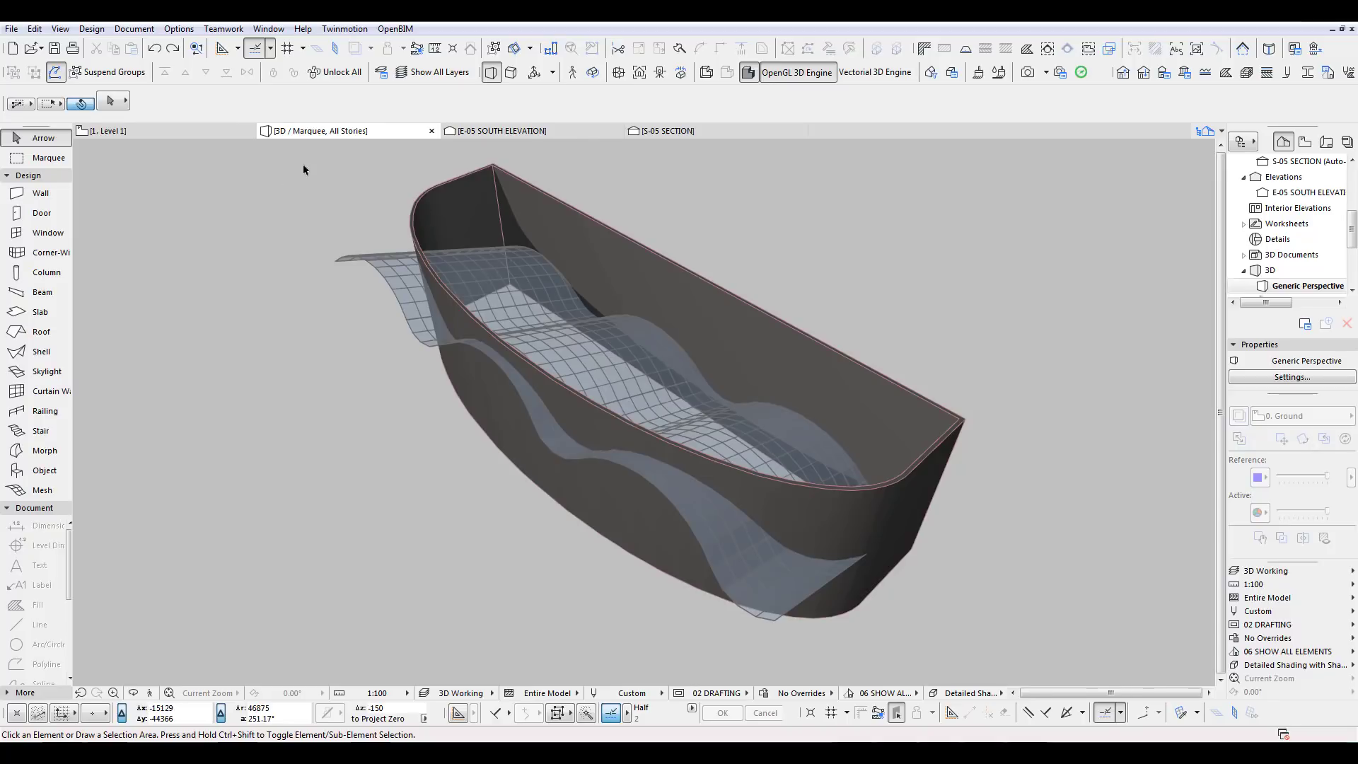
Step: Start a solid element operation with the copied roof's six curtain walls as targets, leaving out the cutting shell
click(91, 28)
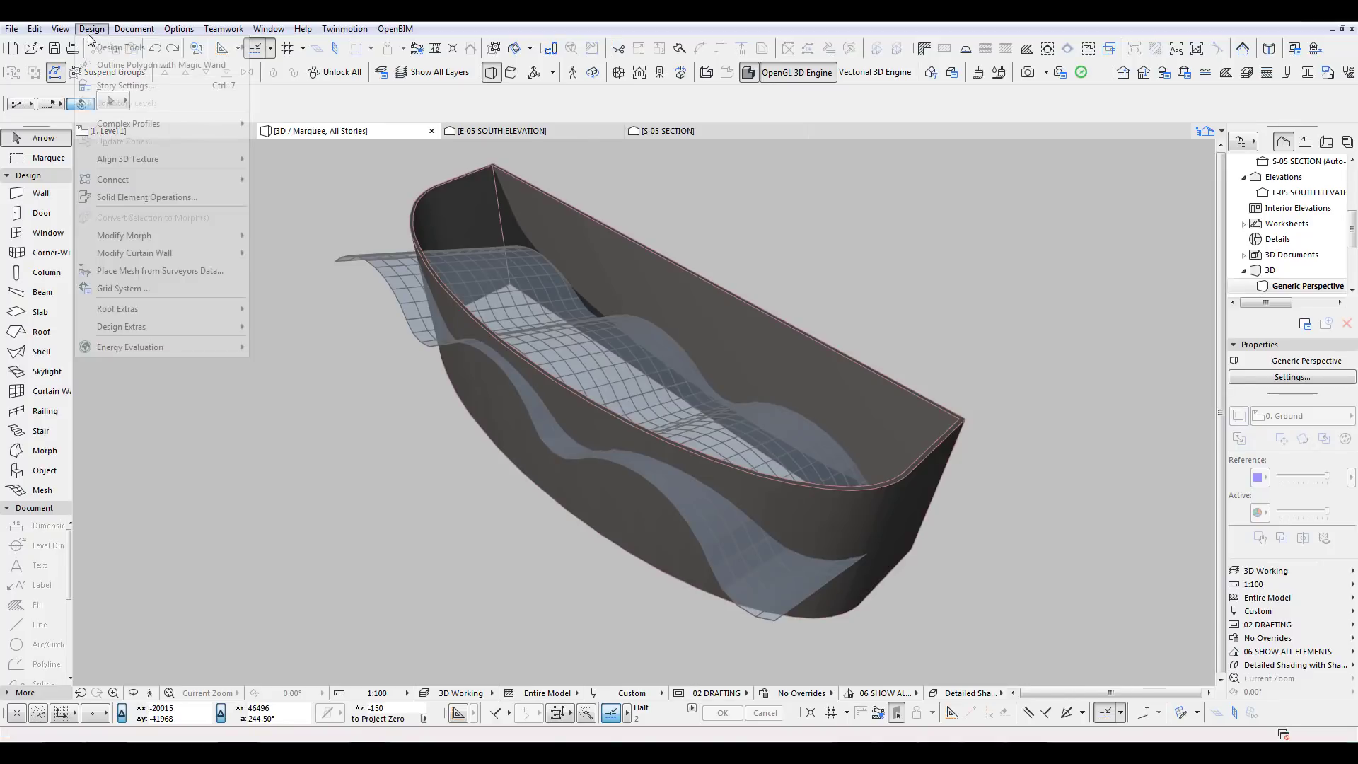
click(118, 194)
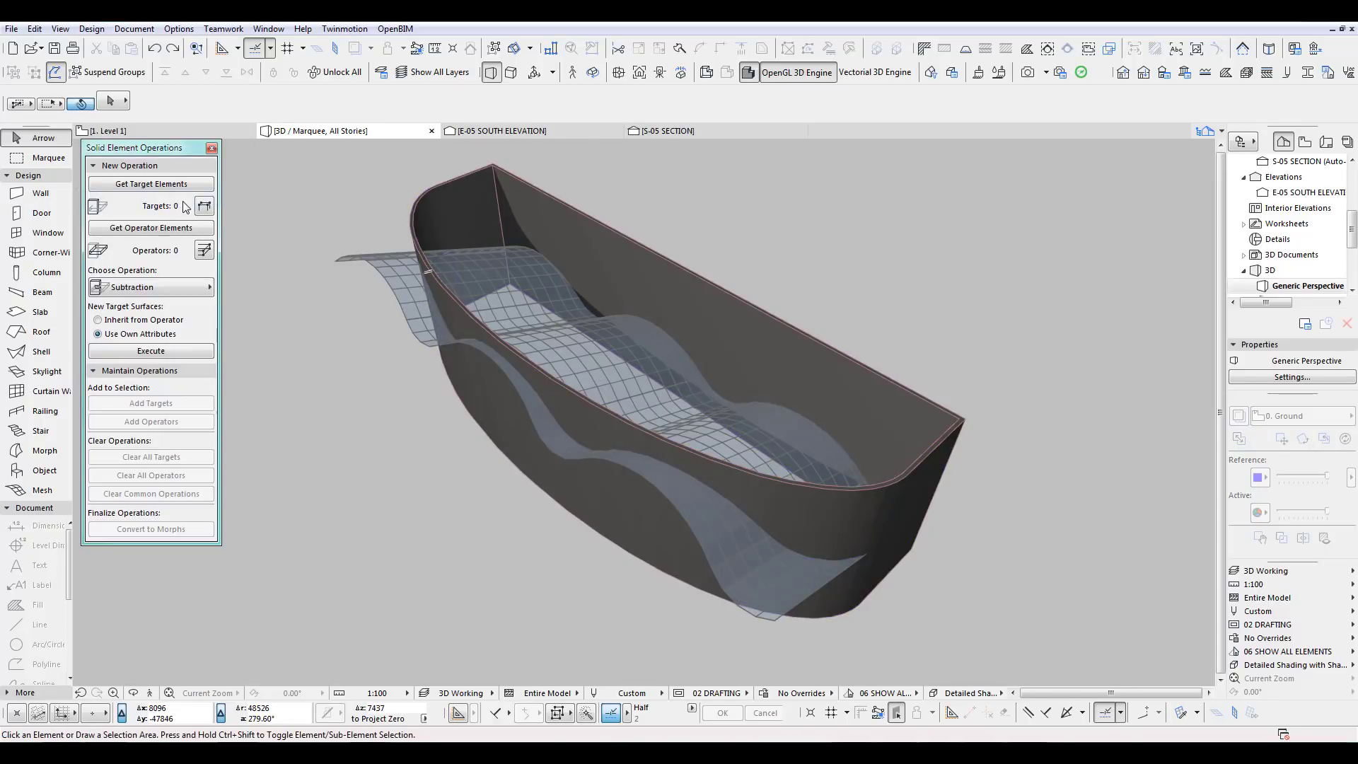
drag(308, 196, 961, 648)
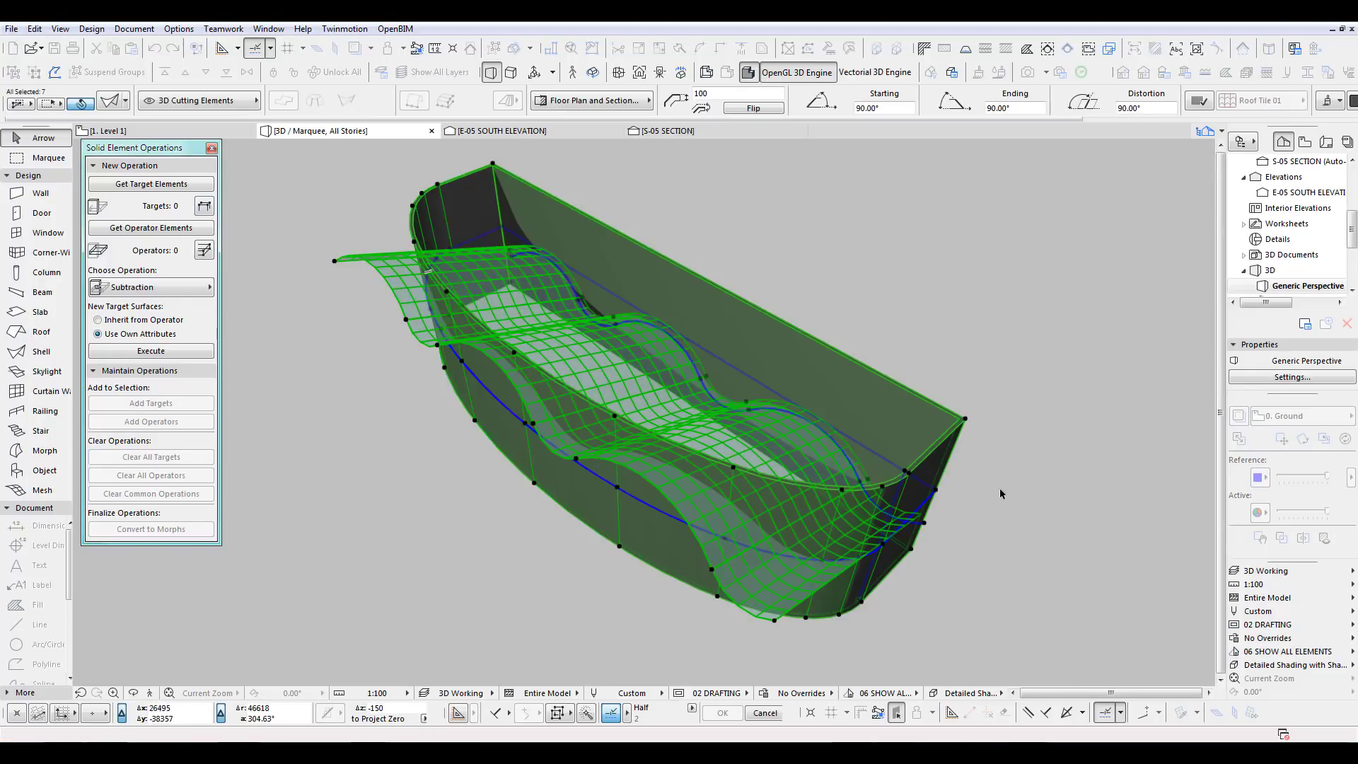
shift+click(960, 425)
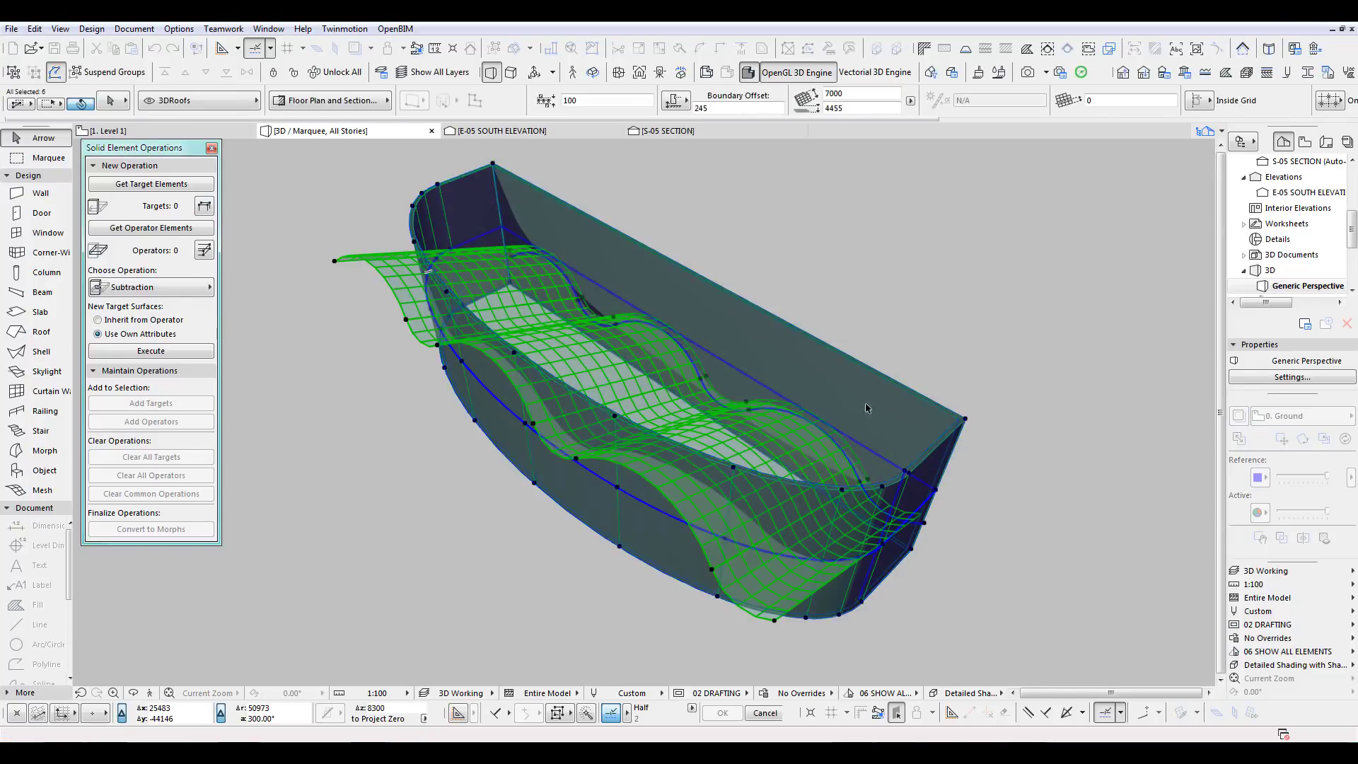
click(176, 185)
Step: Set the cutting shell as the operator element and execute an Intersection that keeps the target surfaces' own attributes
click(480, 181)
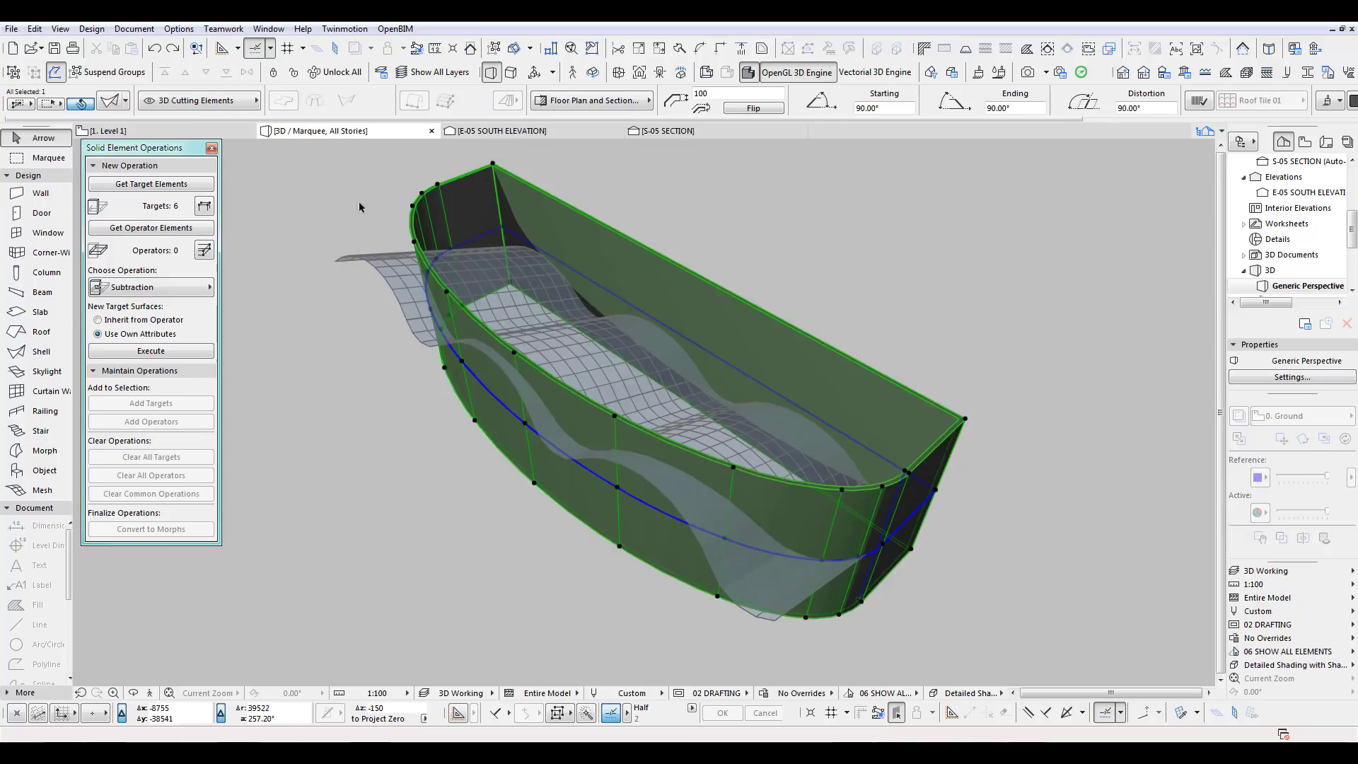
click(189, 230)
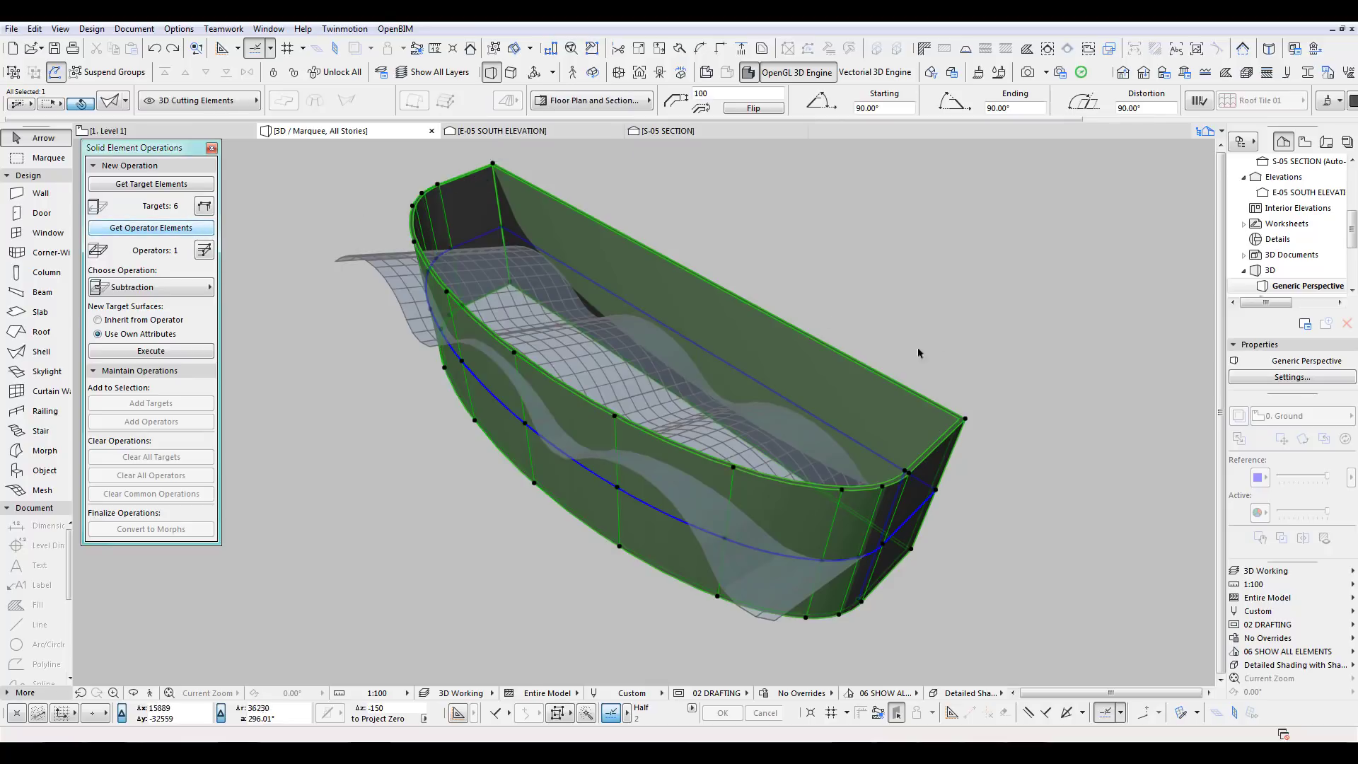
click(945, 357)
click(164, 289)
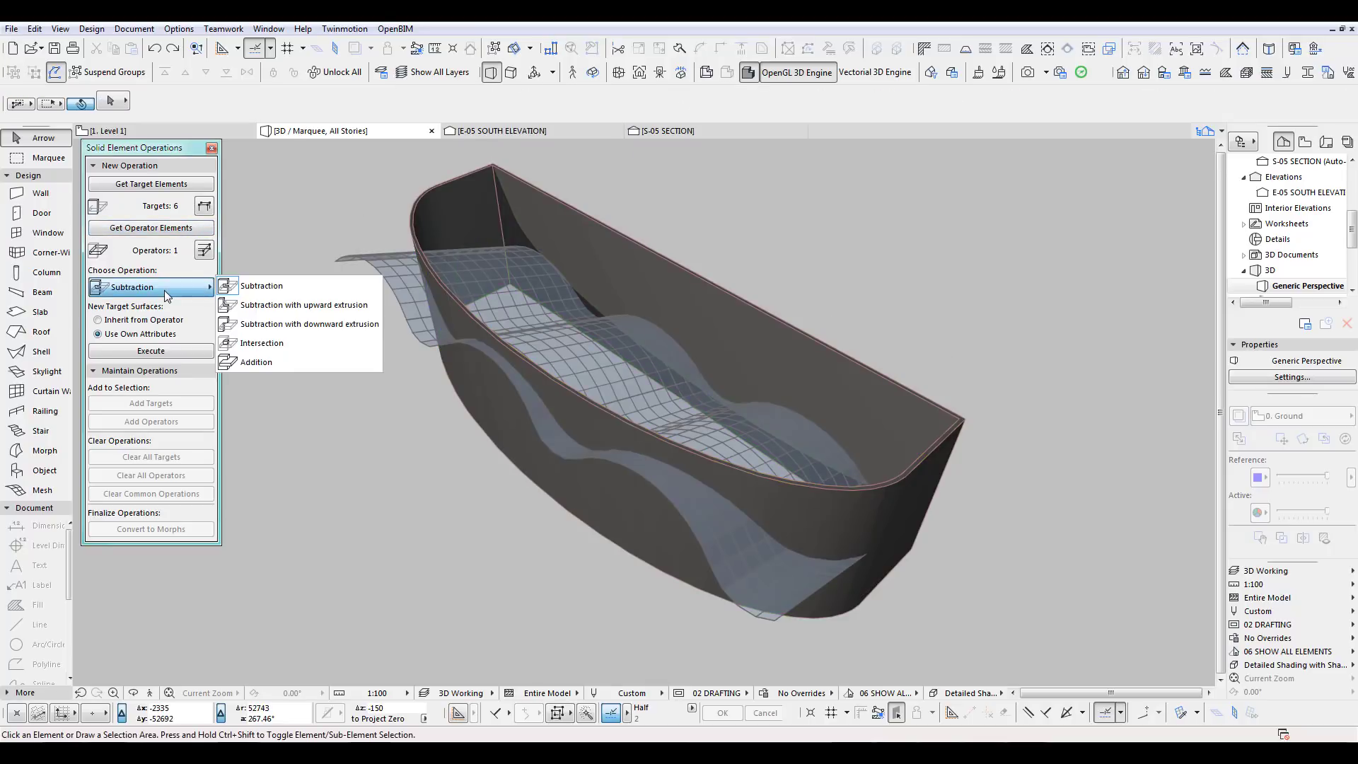
click(254, 344)
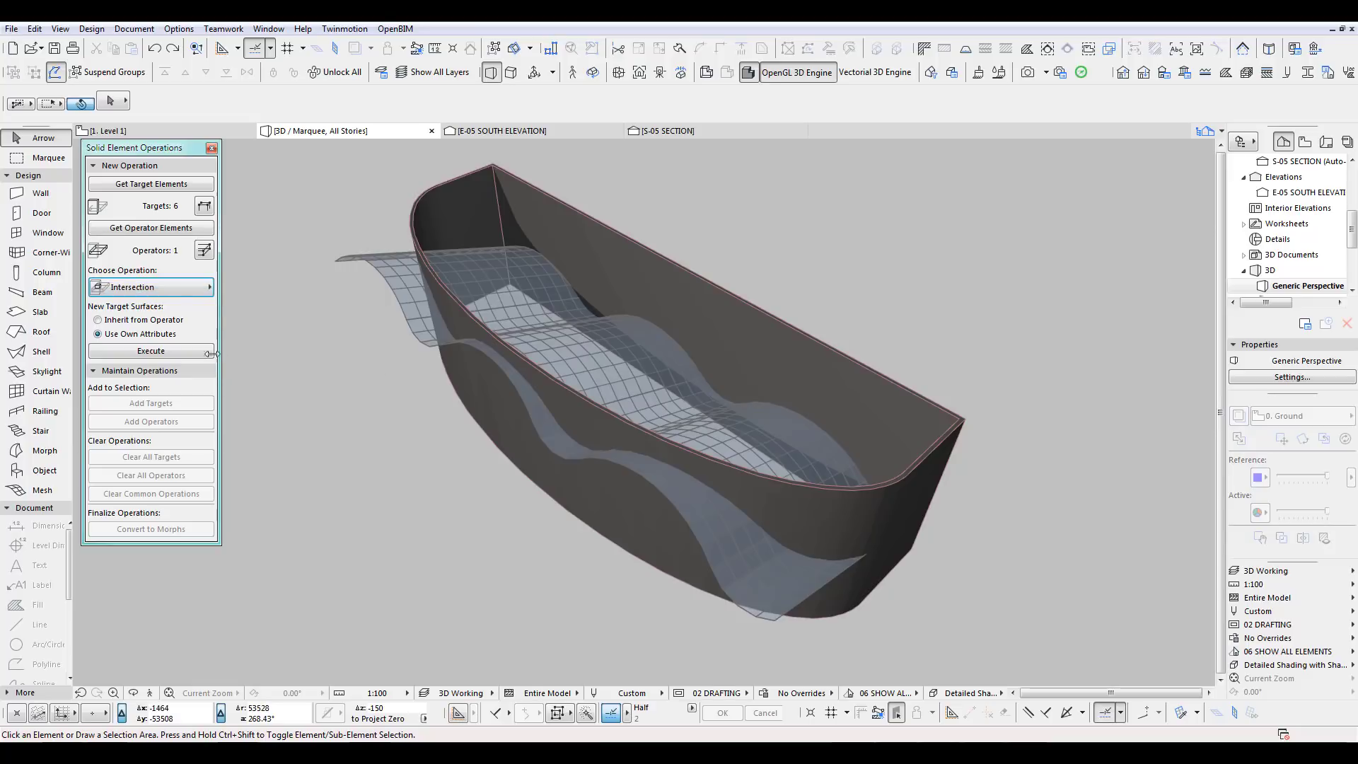
click(149, 352)
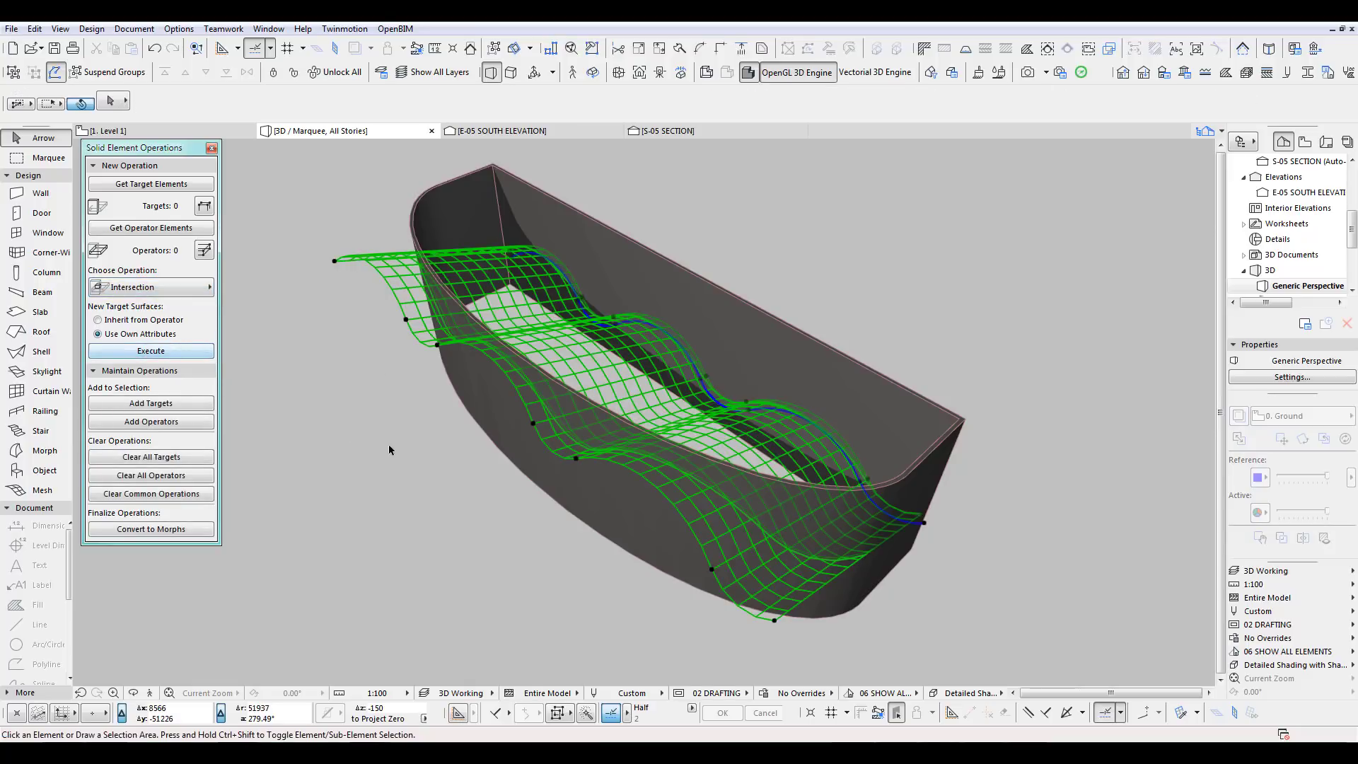
Step: Hide the layer of the cutting shell so only the trimmed roof strips are shown in 3D
click(960, 425)
right_click(960, 425)
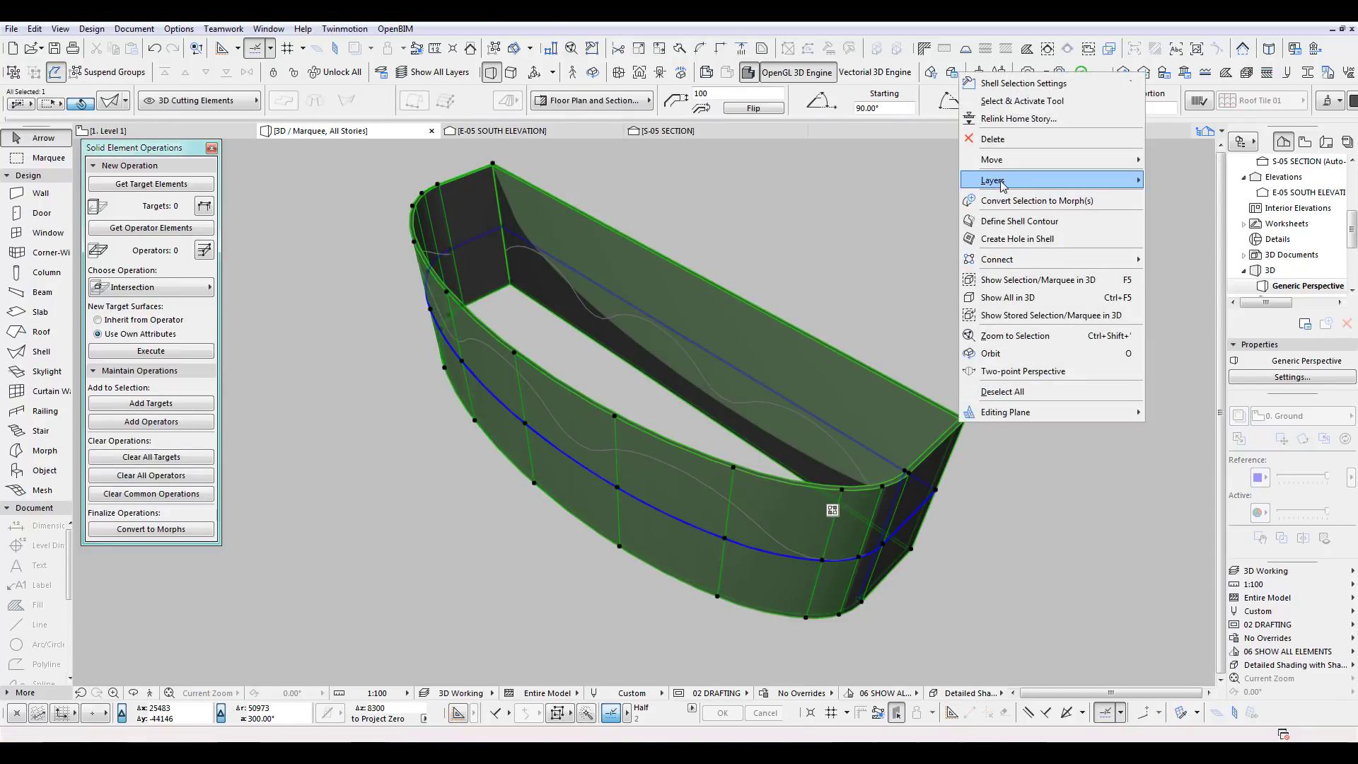
mouse_move(1047, 180)
click(1184, 198)
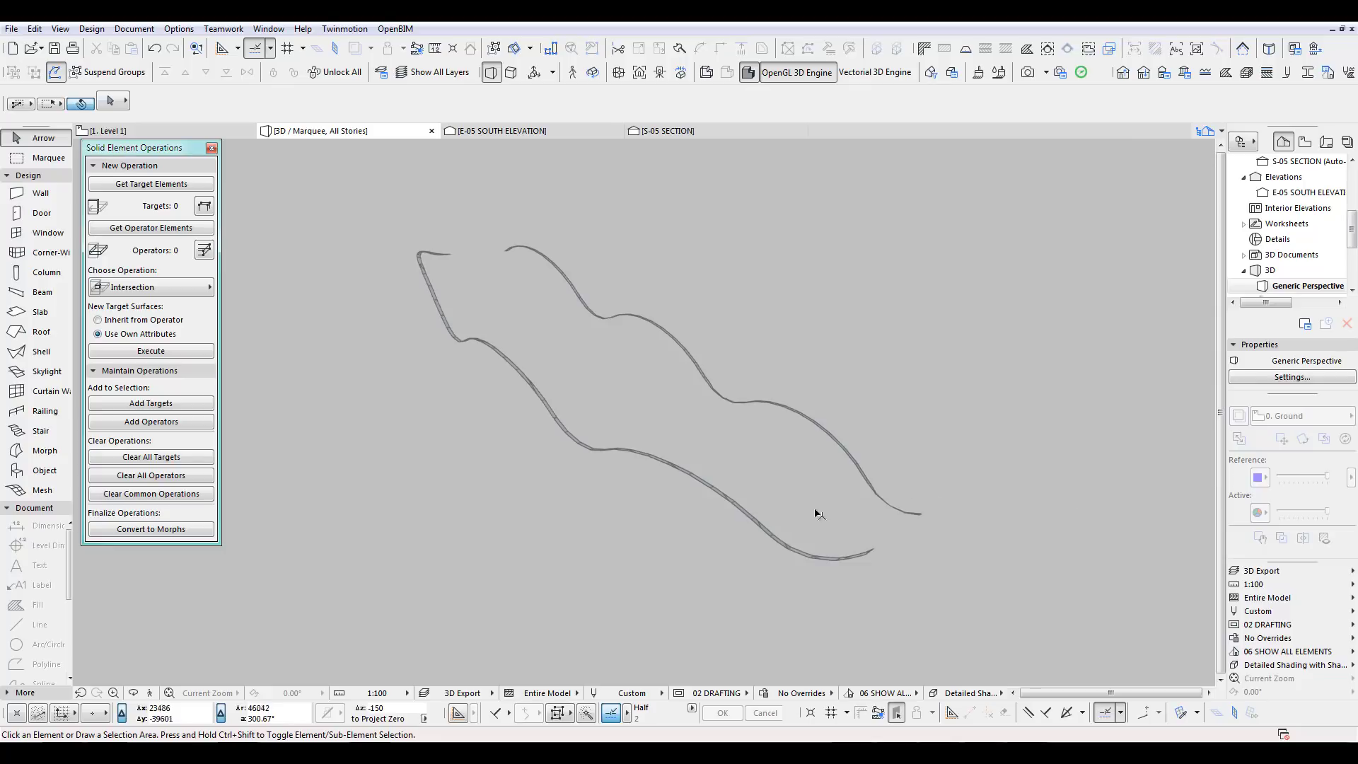
Step: Examine the trimmed roof strip up close in 3D, checking the joint between two neighbouring curtain walls
scroll(877, 491, up, 2)
middle_drag(568, 443, 1012, 622)
scroll(896, 498, down, 2)
scroll(936, 494, up, 1)
scroll(664, 388, up, 2)
middle_drag(761, 330, 635, 251)
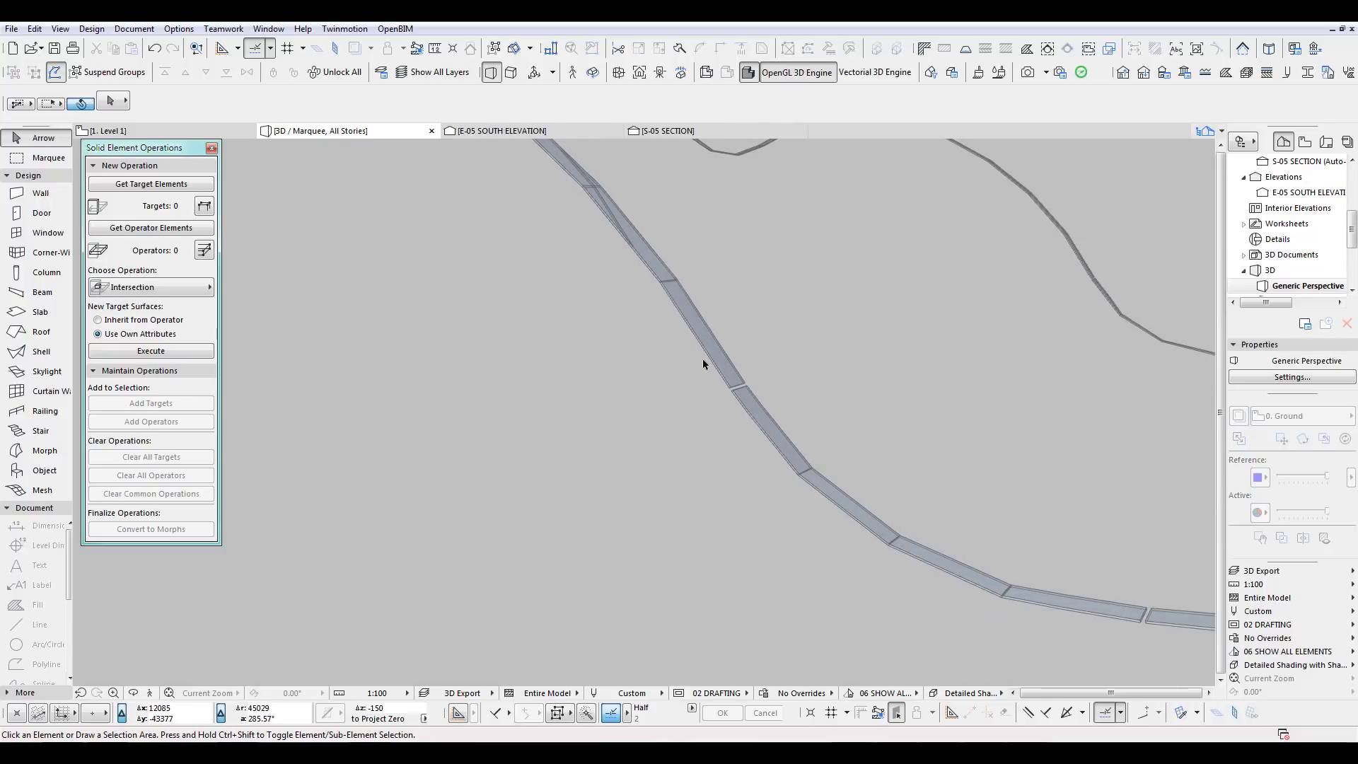
scroll(702, 360, up, 3)
middle_drag(711, 365, 731, 336)
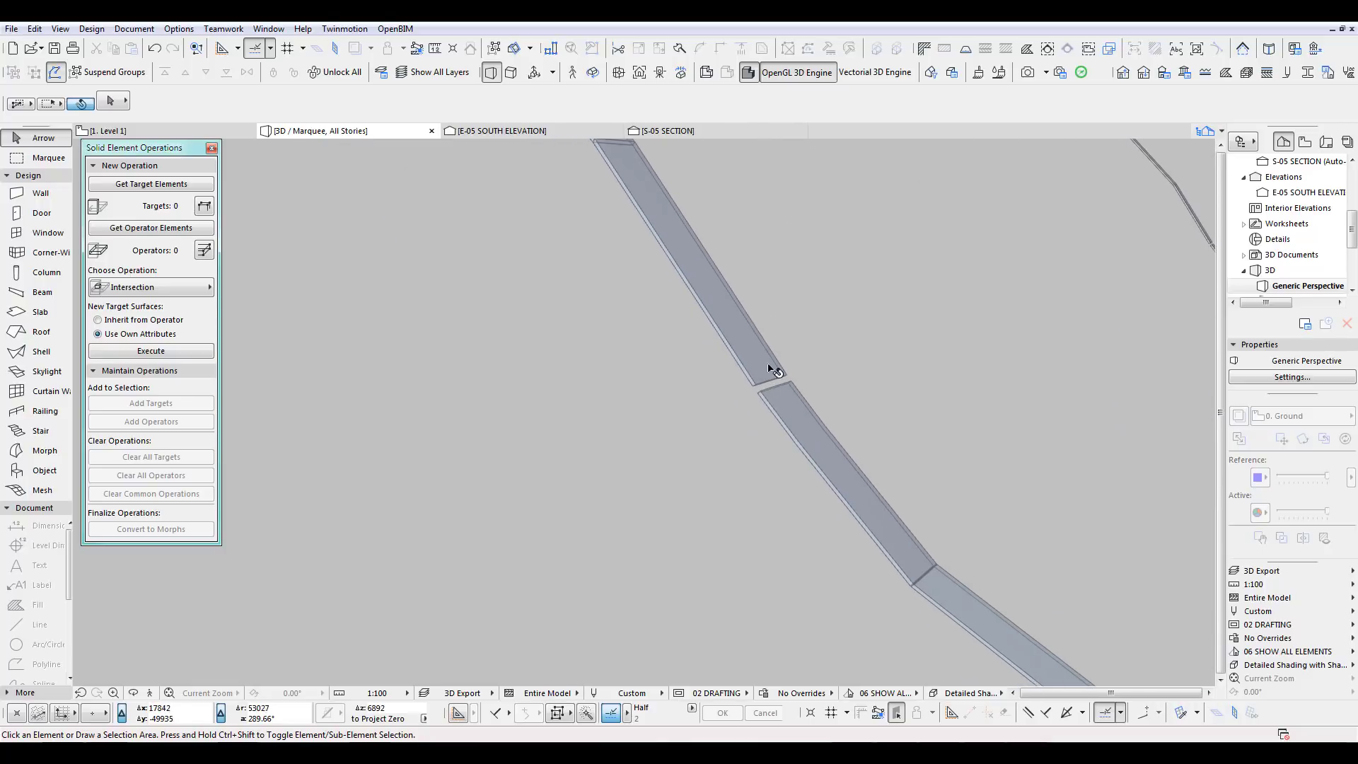
click(794, 419)
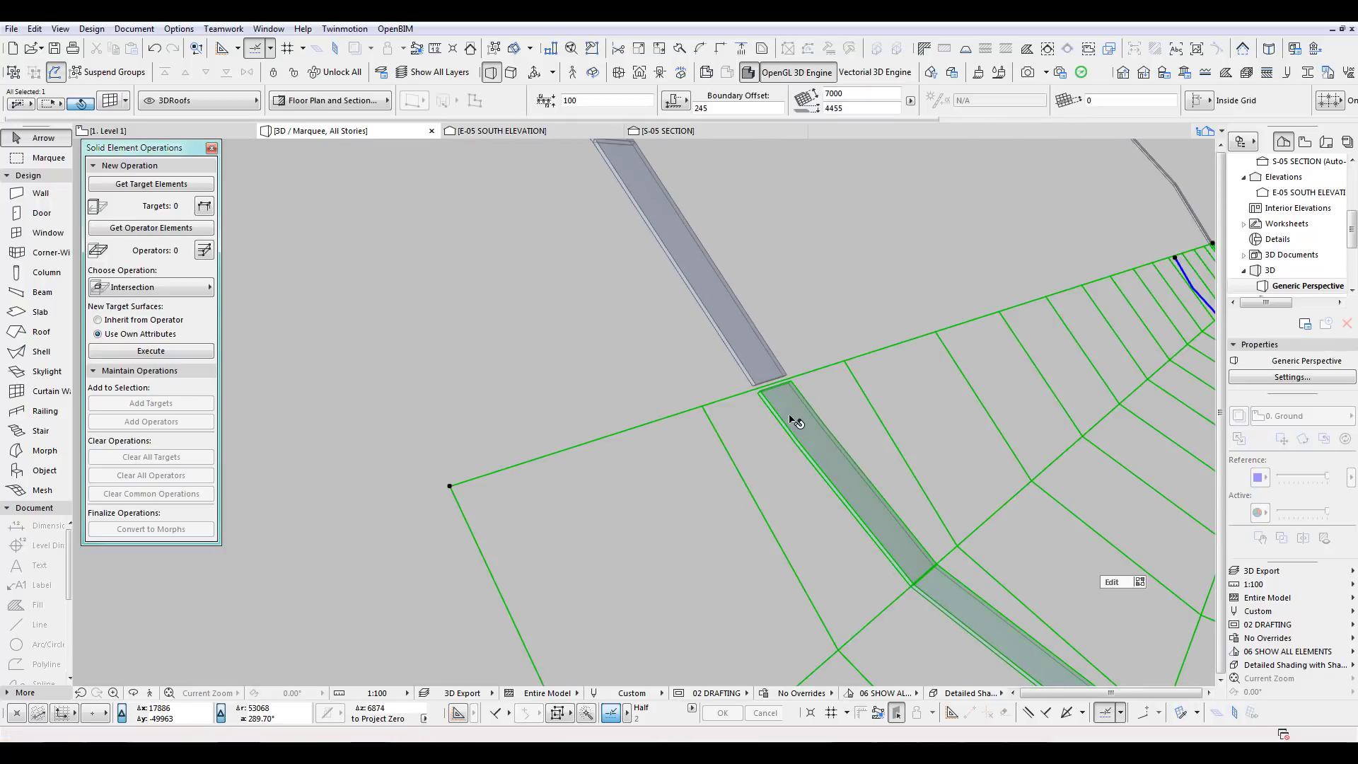
click(687, 401)
Step: Select all six trimmed curtain walls and change the frame type of their boundary frames to Generic
scroll(688, 406, down, 10)
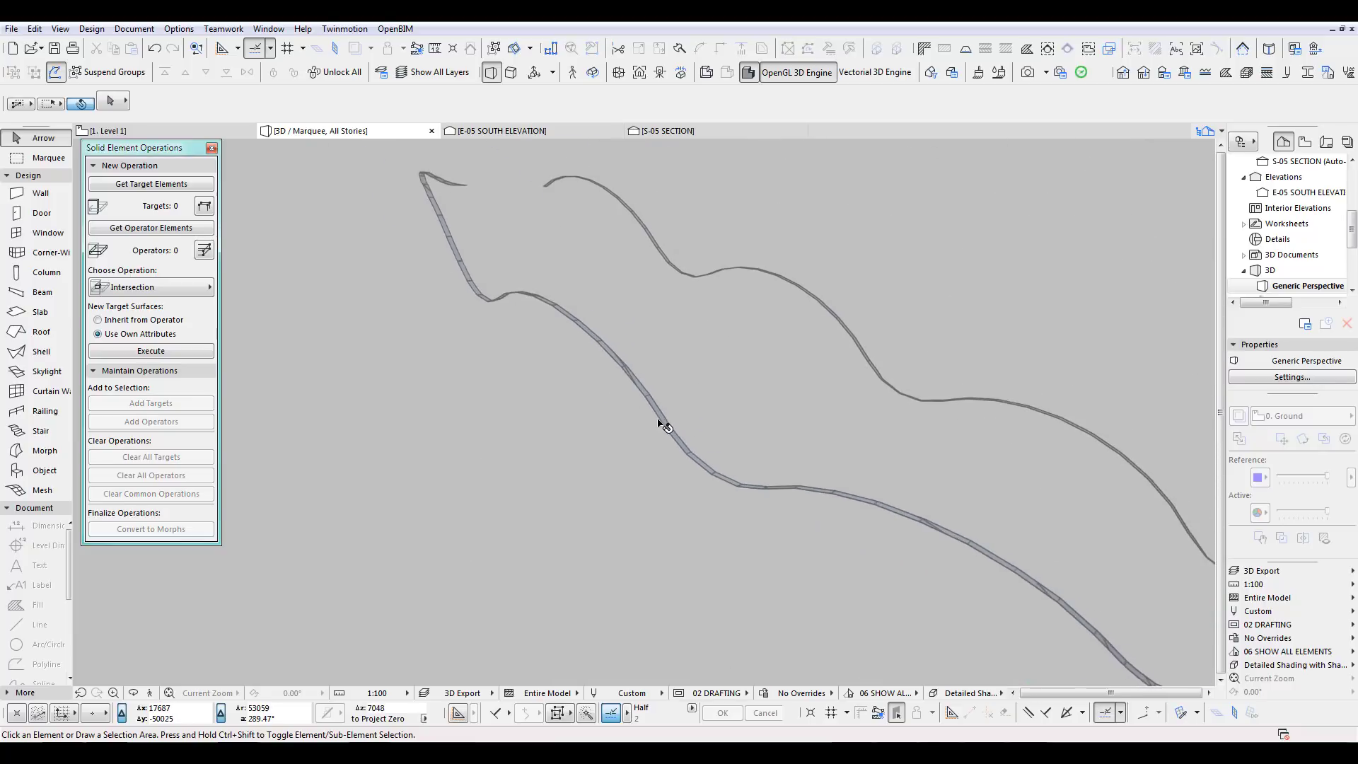
drag(457, 228, 1093, 621)
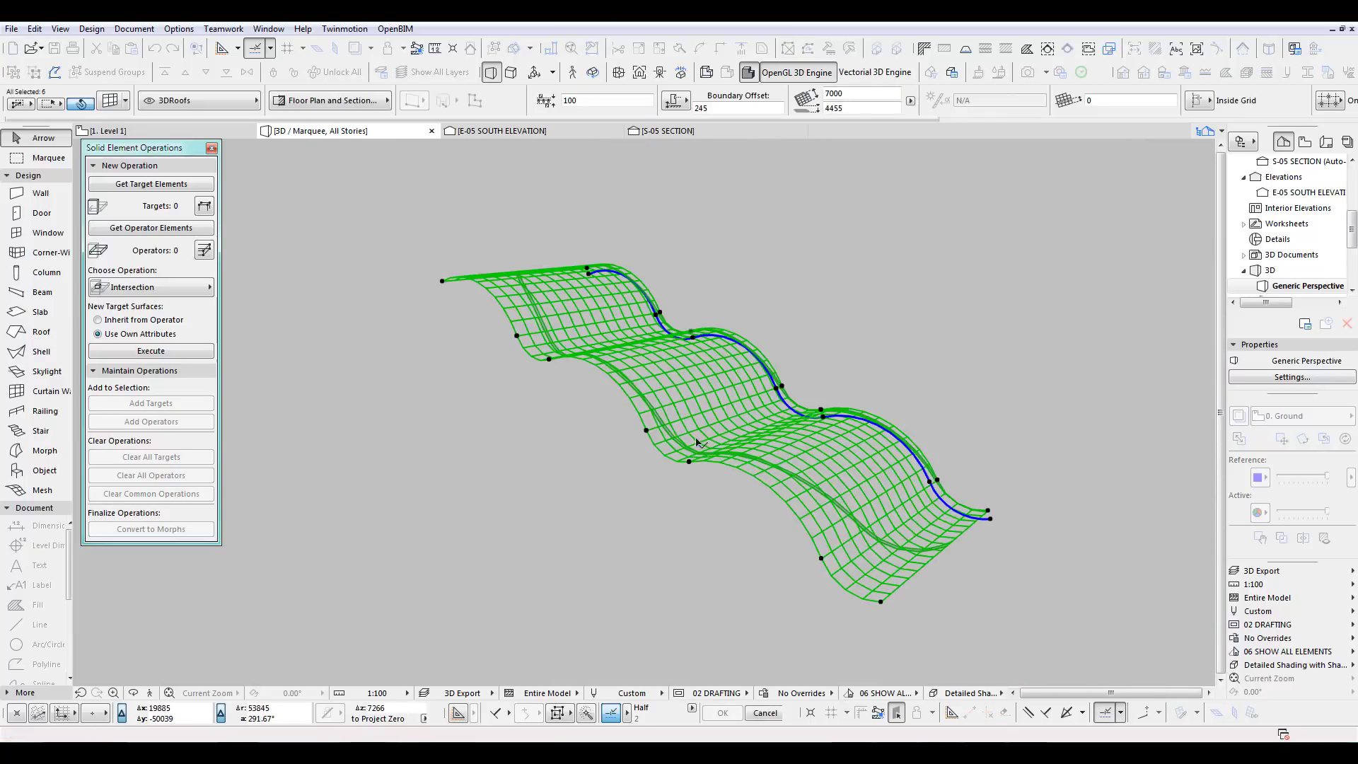
scroll(619, 426, up, 5)
scroll(682, 418, up, 5)
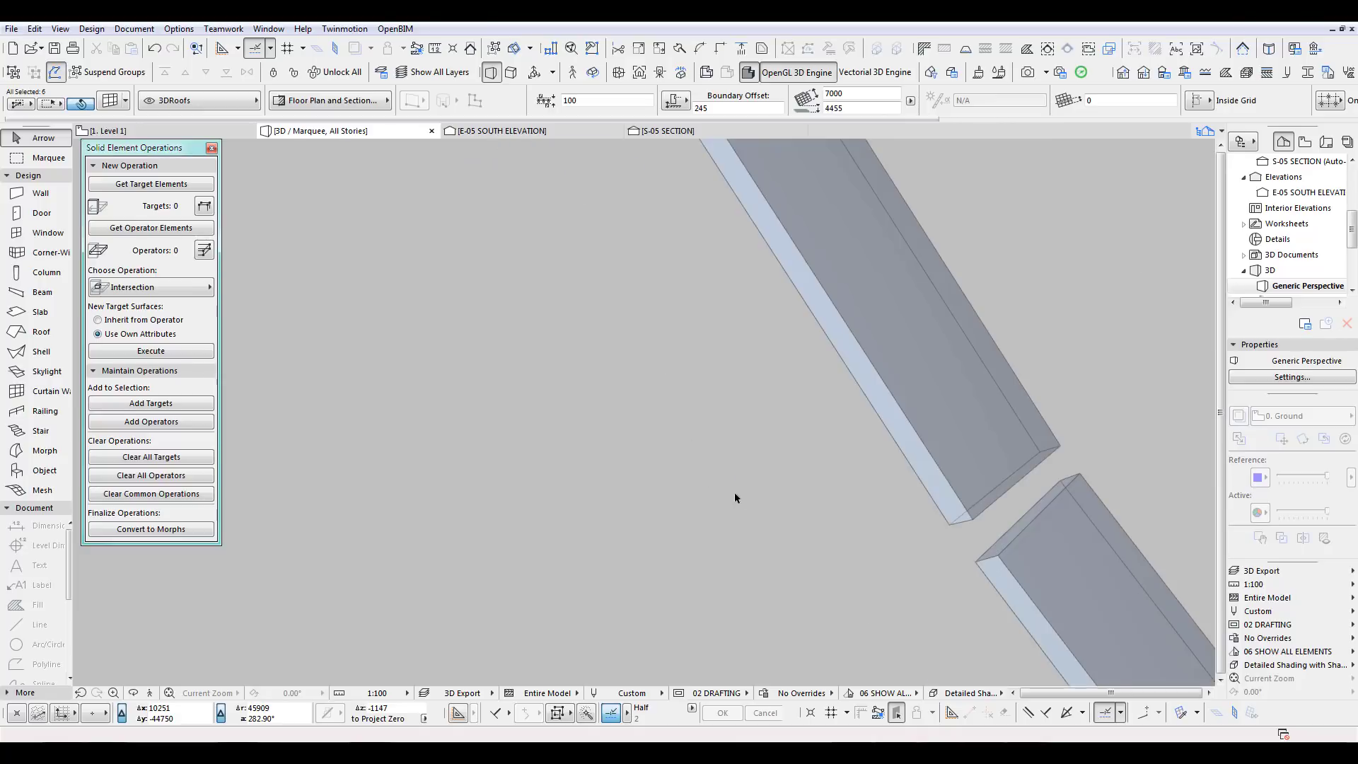
scroll(730, 485, down, 2)
middle_drag(699, 393, 733, 423)
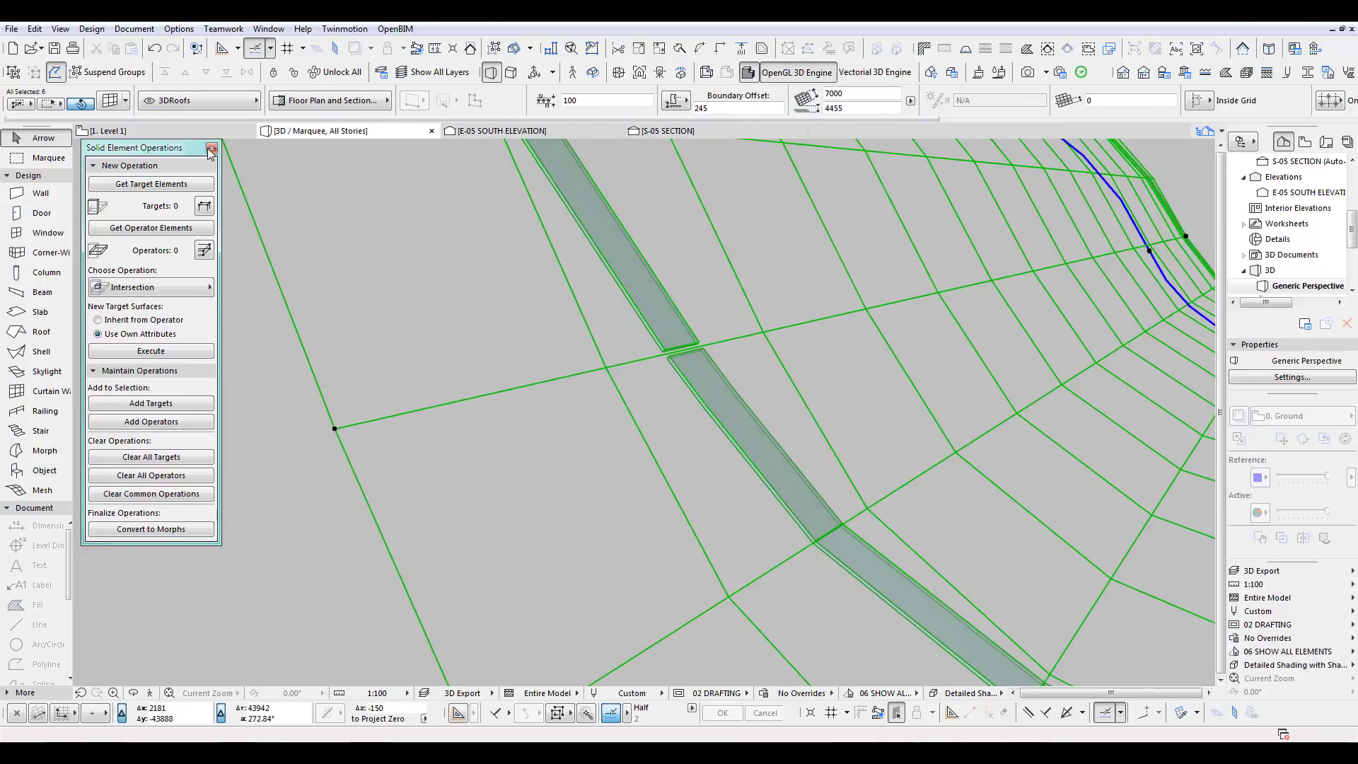
click(117, 103)
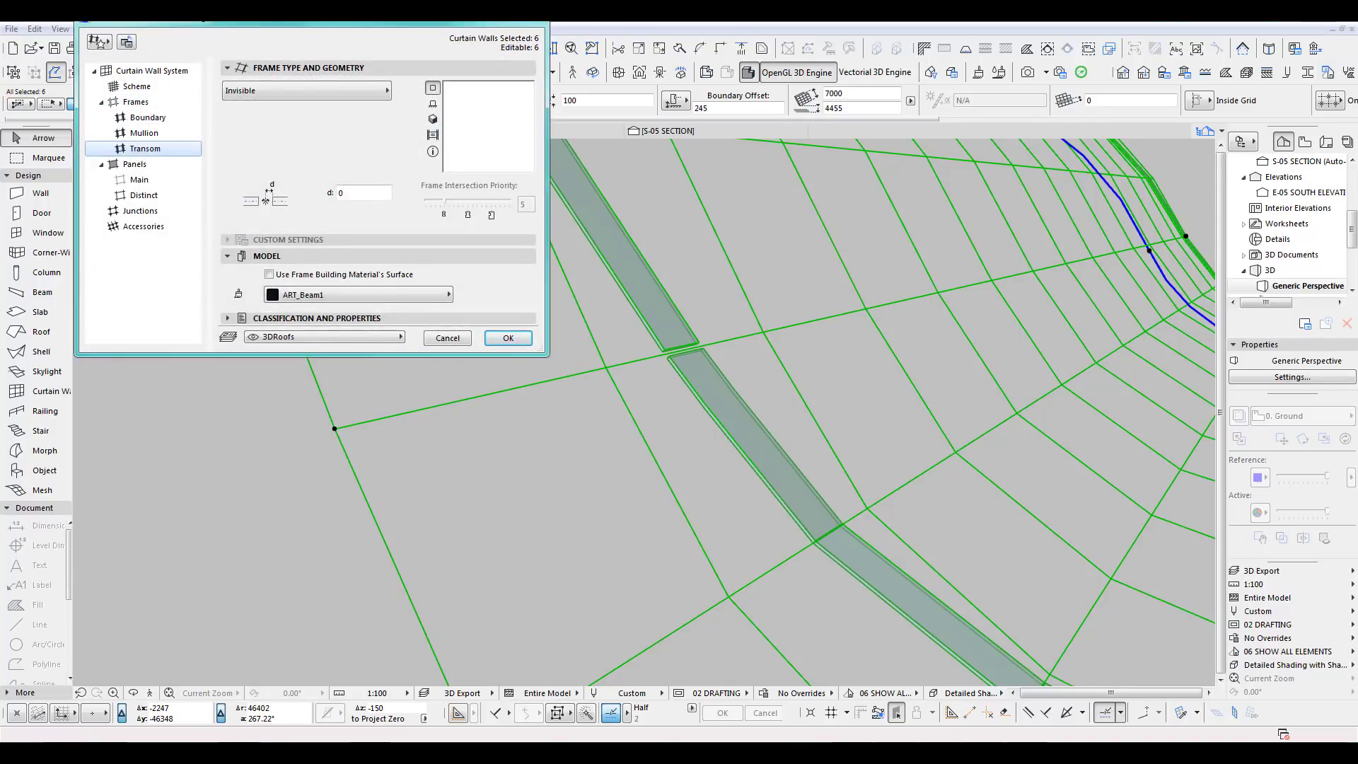
click(152, 118)
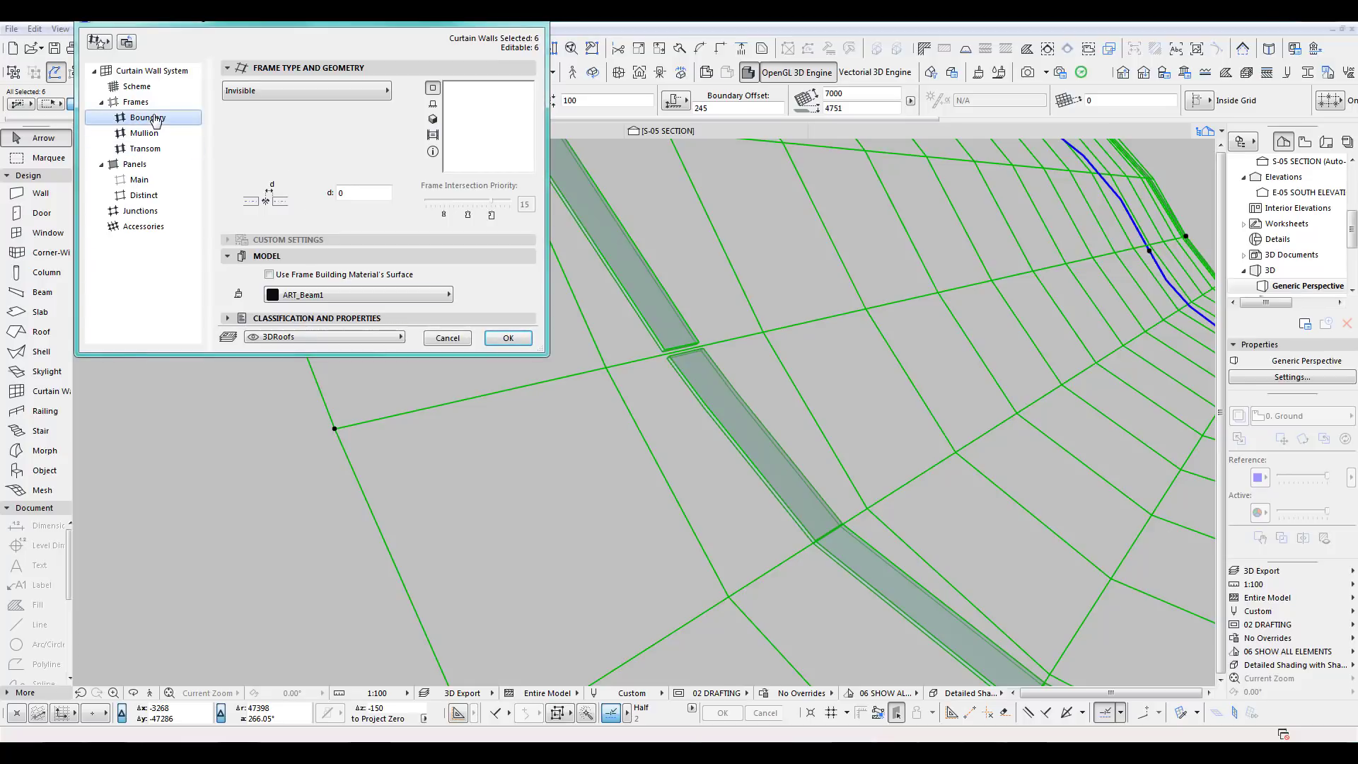
click(266, 90)
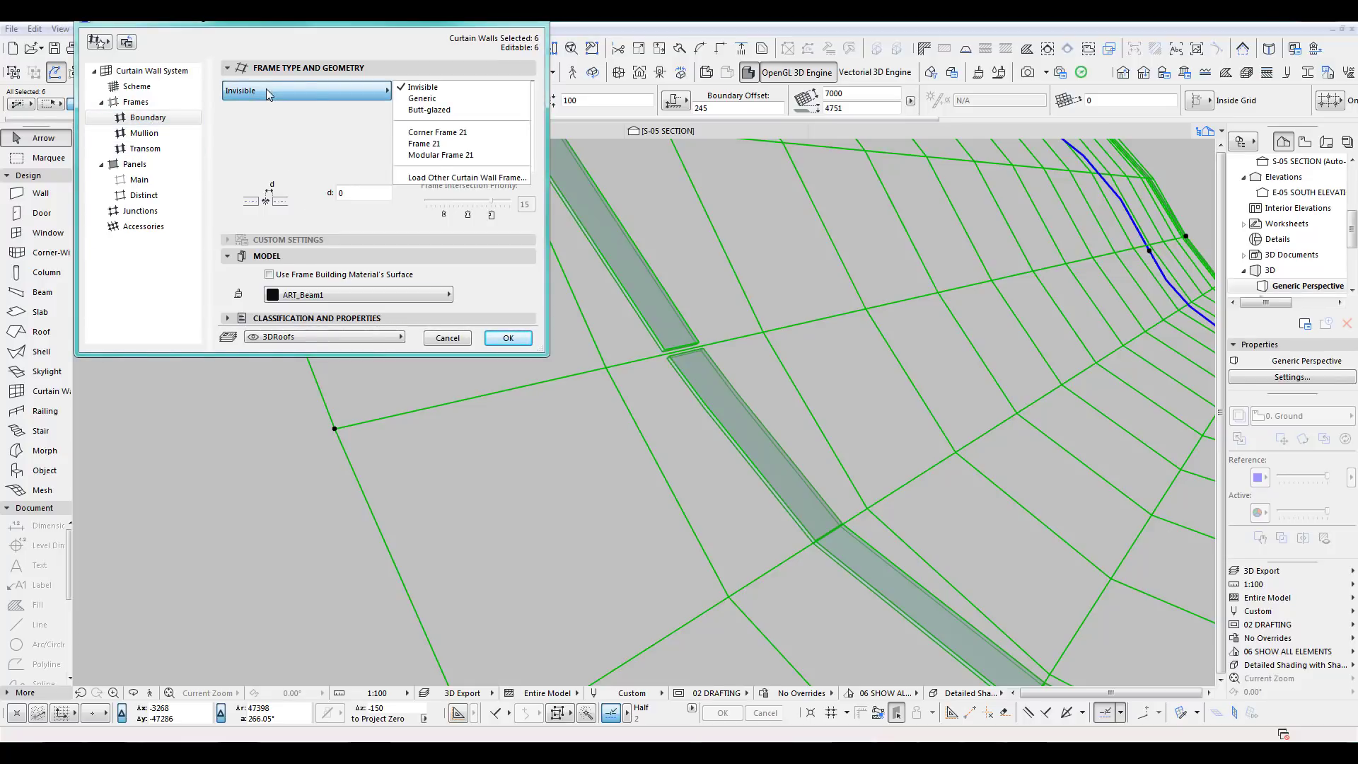
click(423, 99)
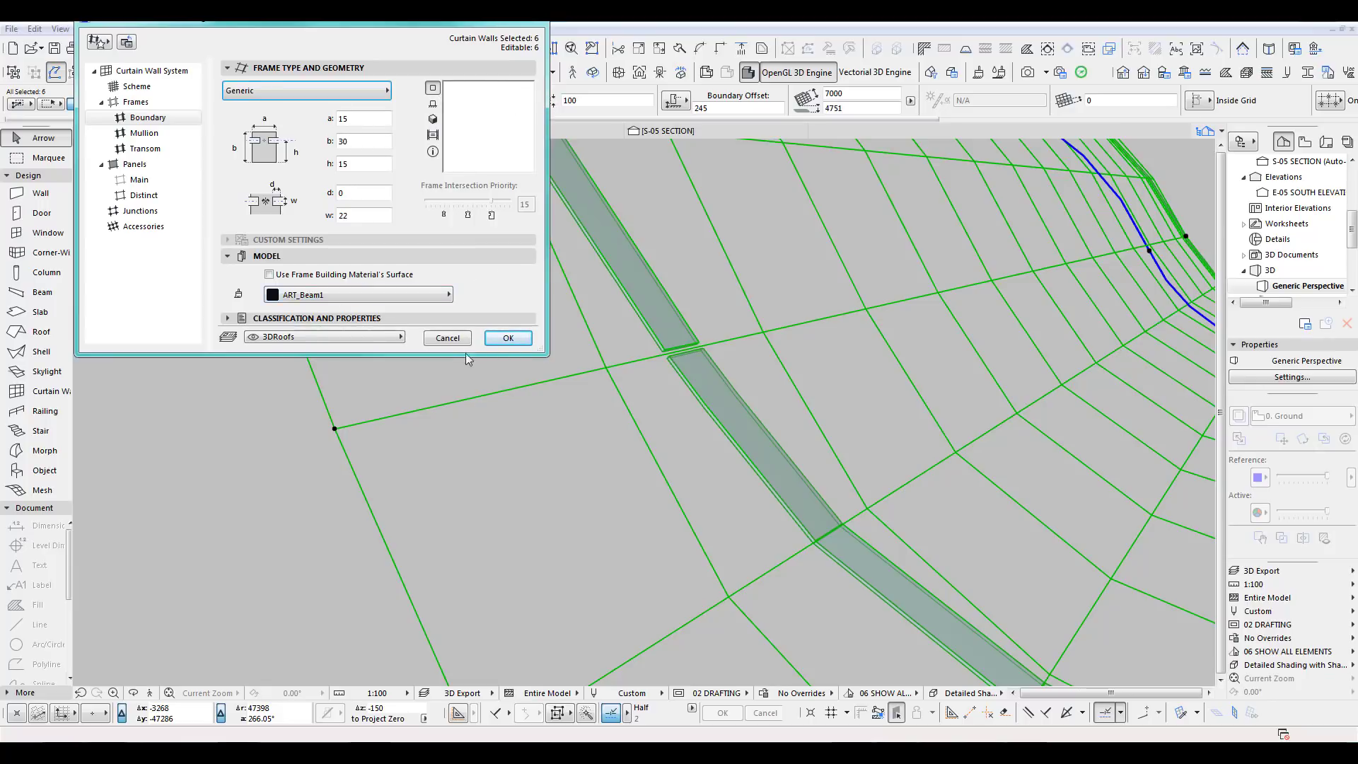
click(508, 338)
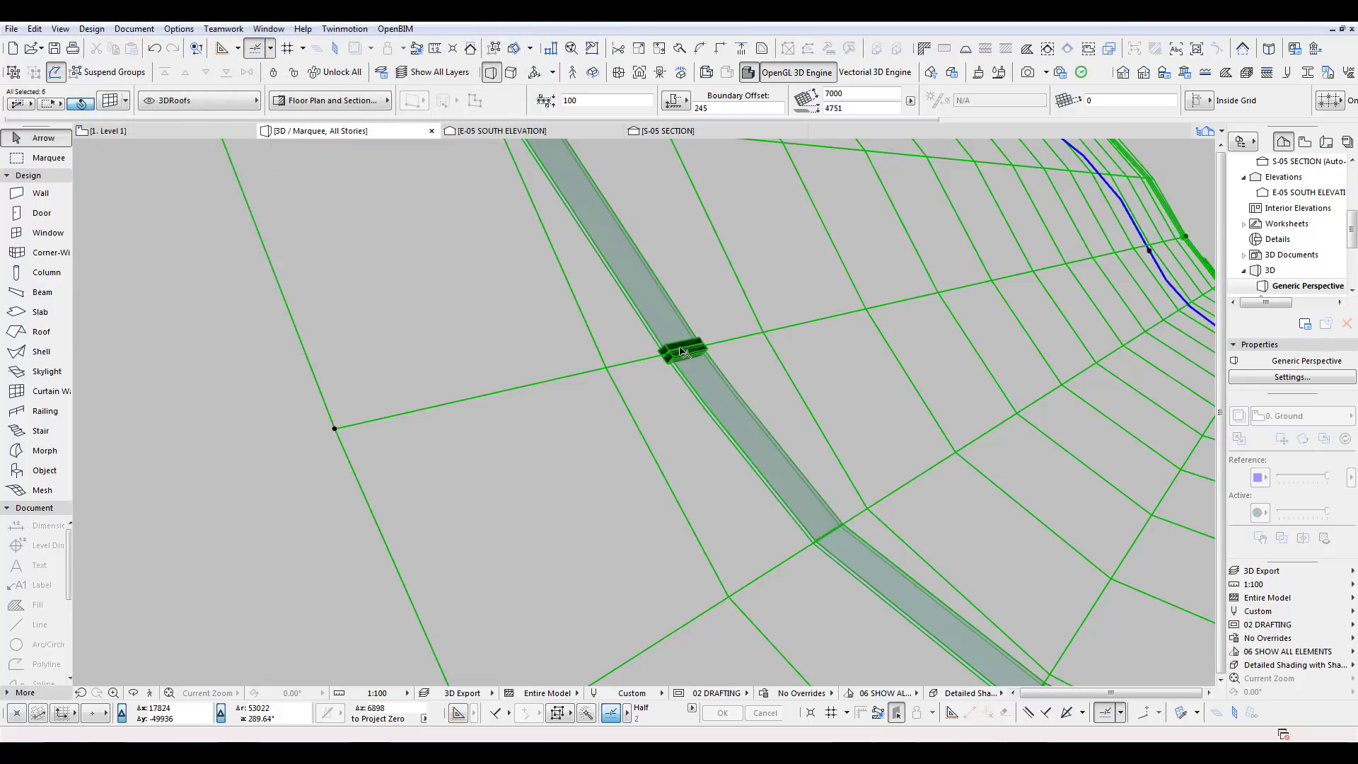
Step: In the settings of the six curtain walls, set all main panel surfaces to ART_Beam1, matching the boundary frames
scroll(679, 351, up, 4)
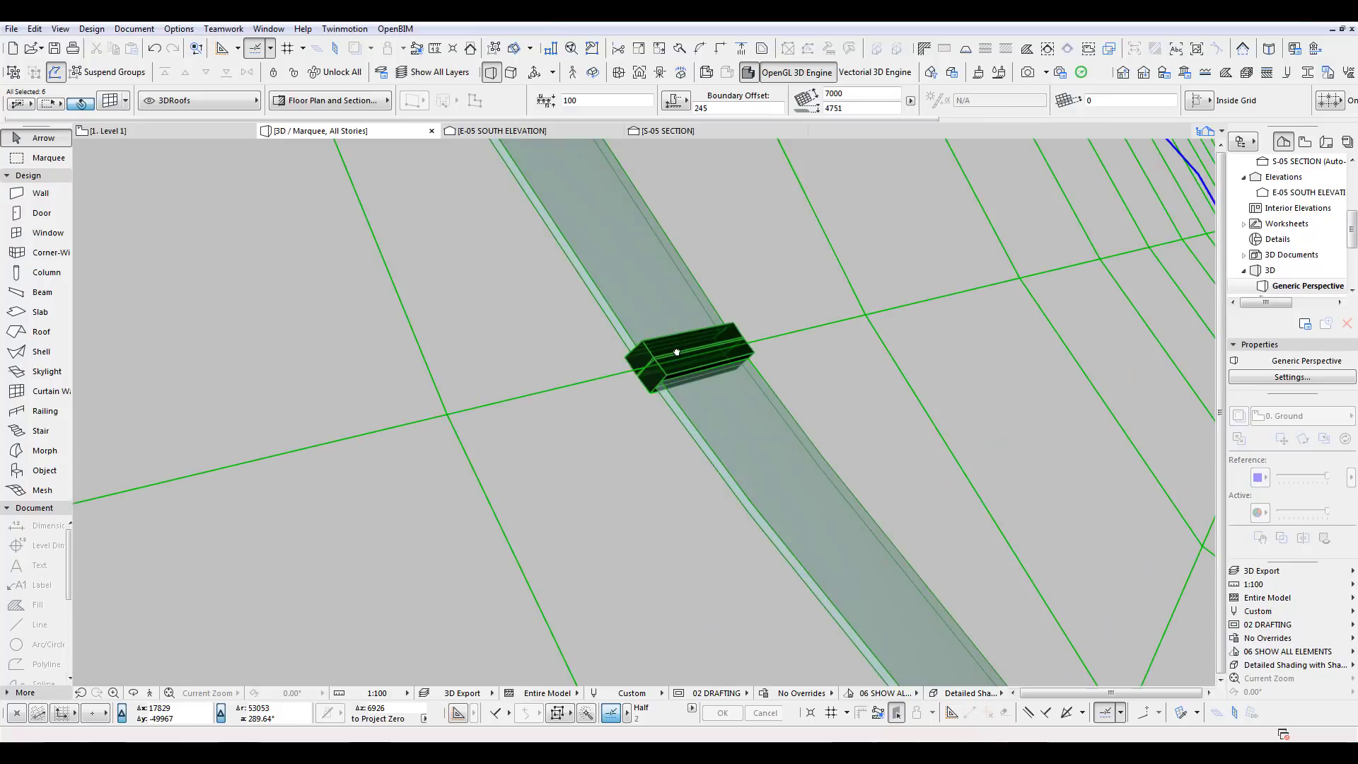
click(110, 102)
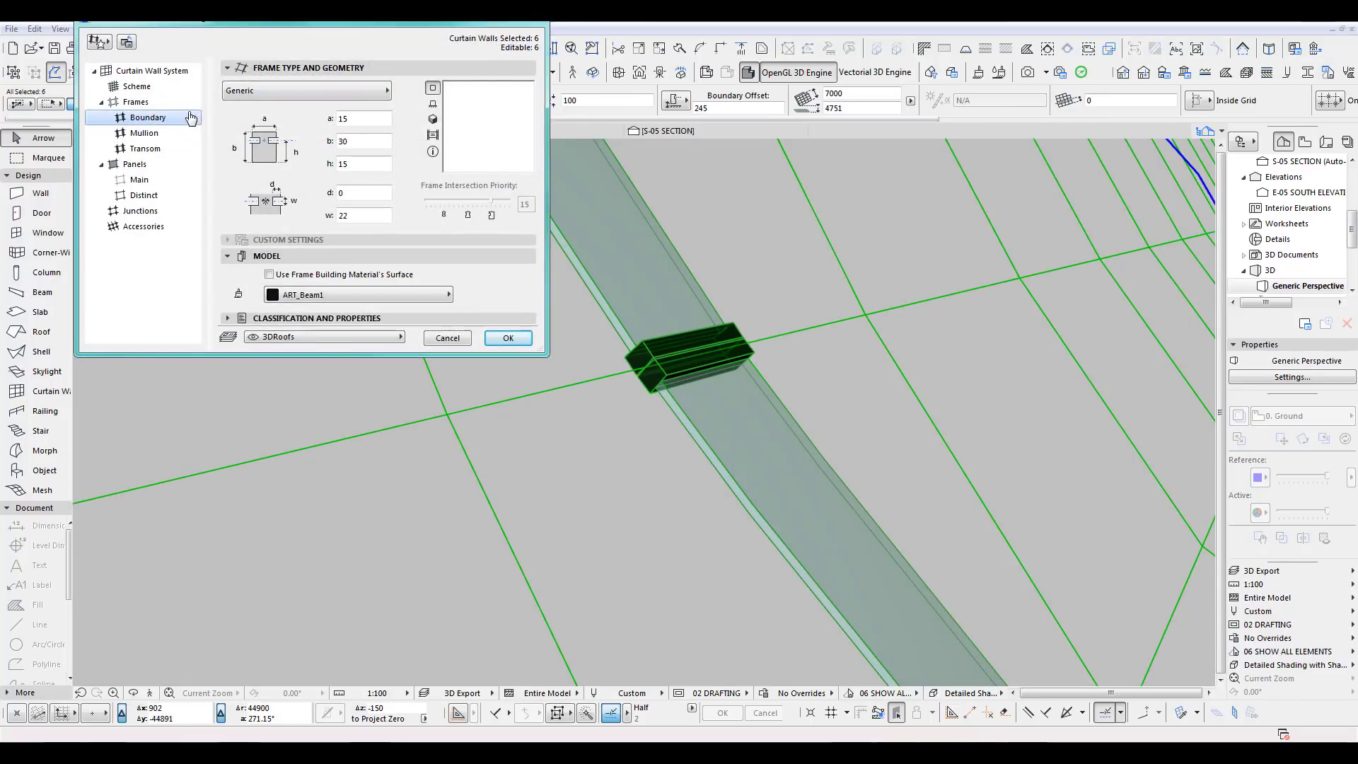
click(333, 295)
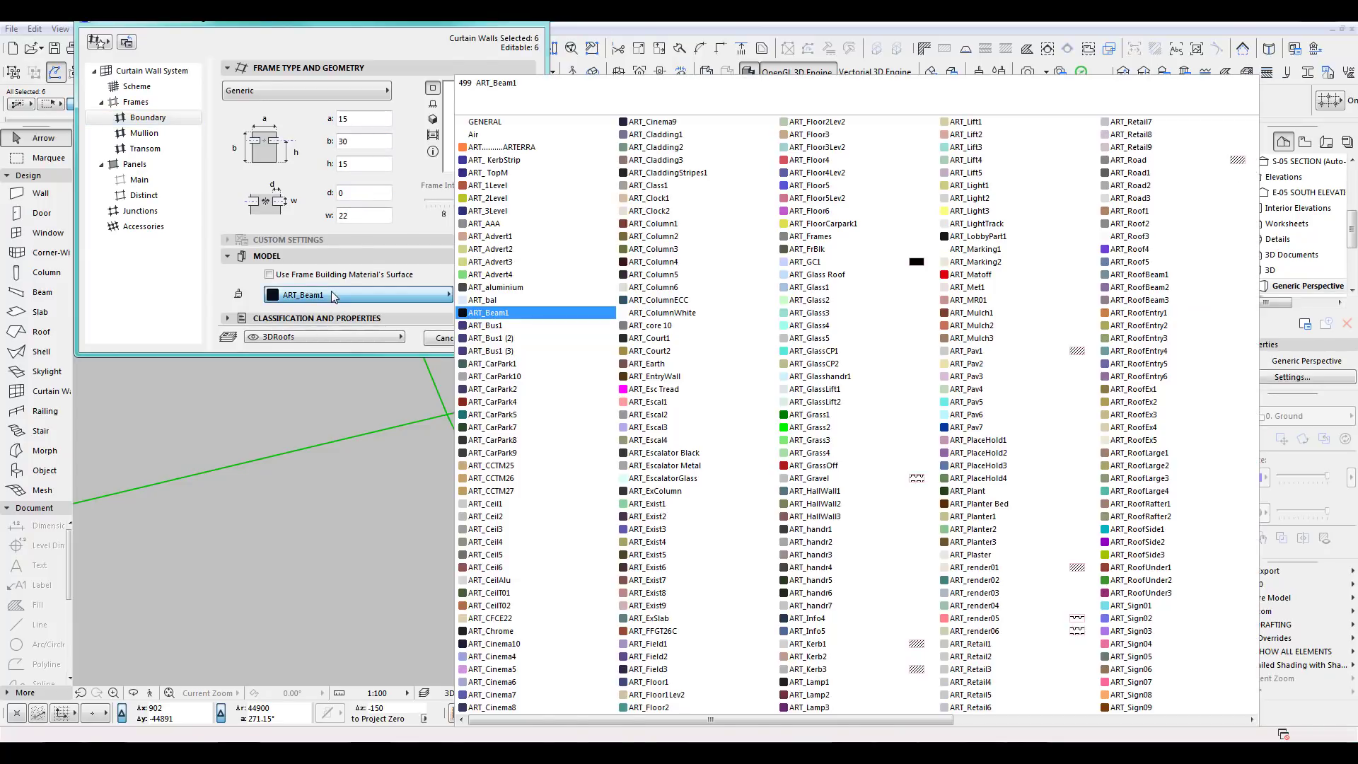
click(331, 291)
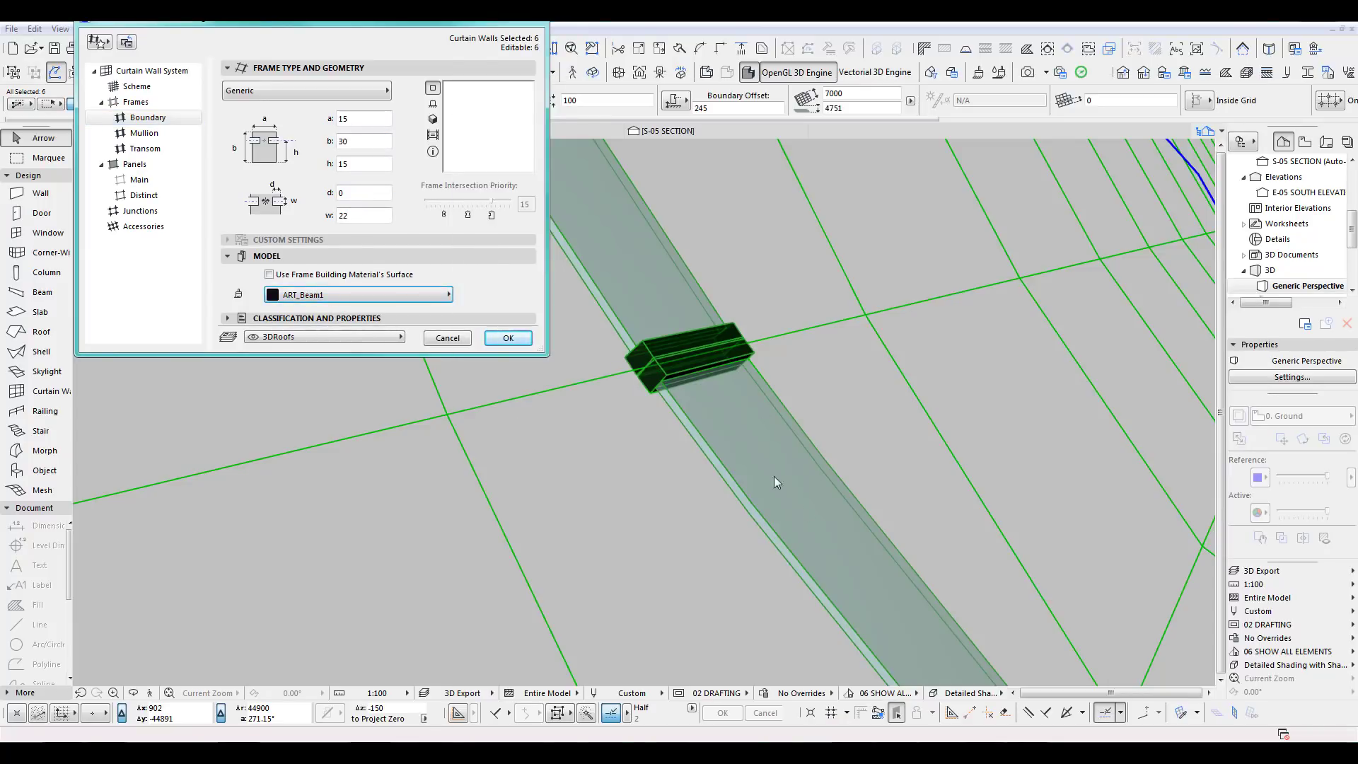
click(139, 179)
click(336, 251)
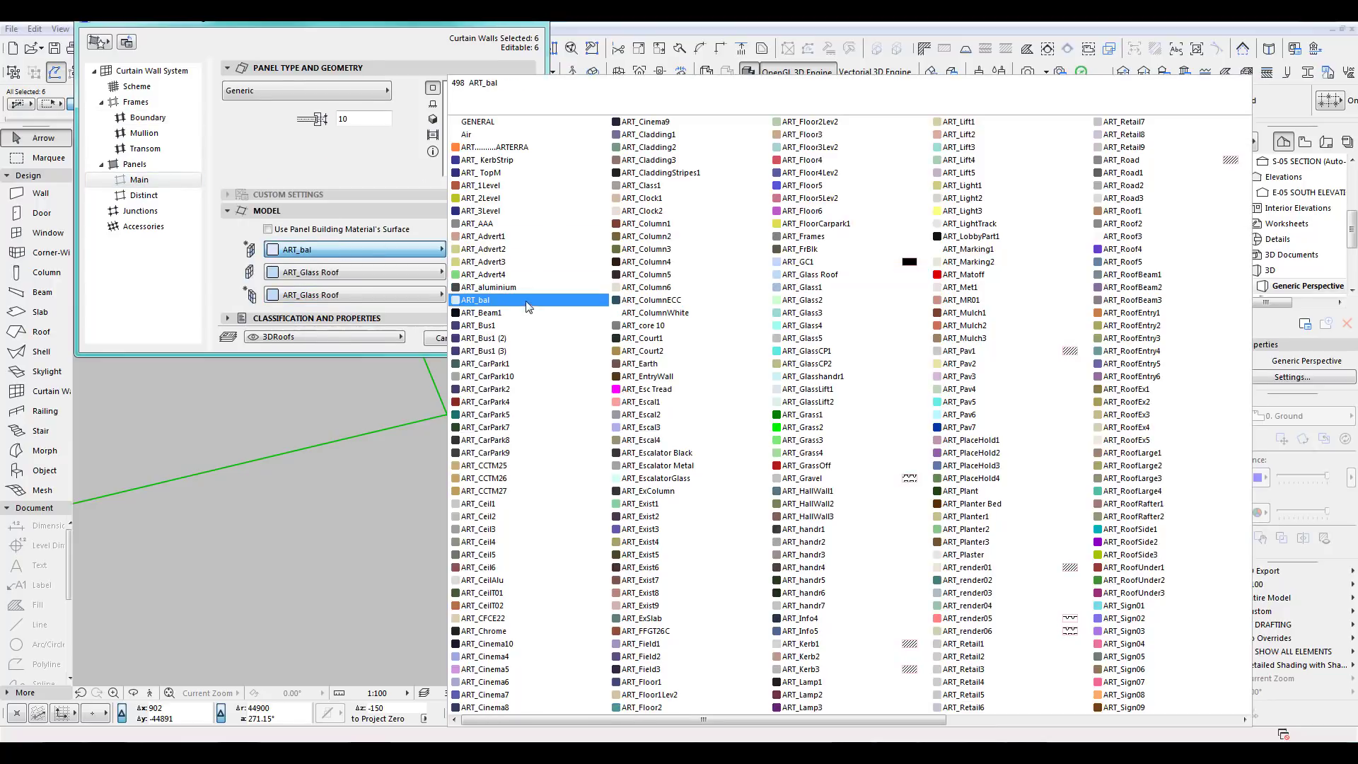
click(481, 313)
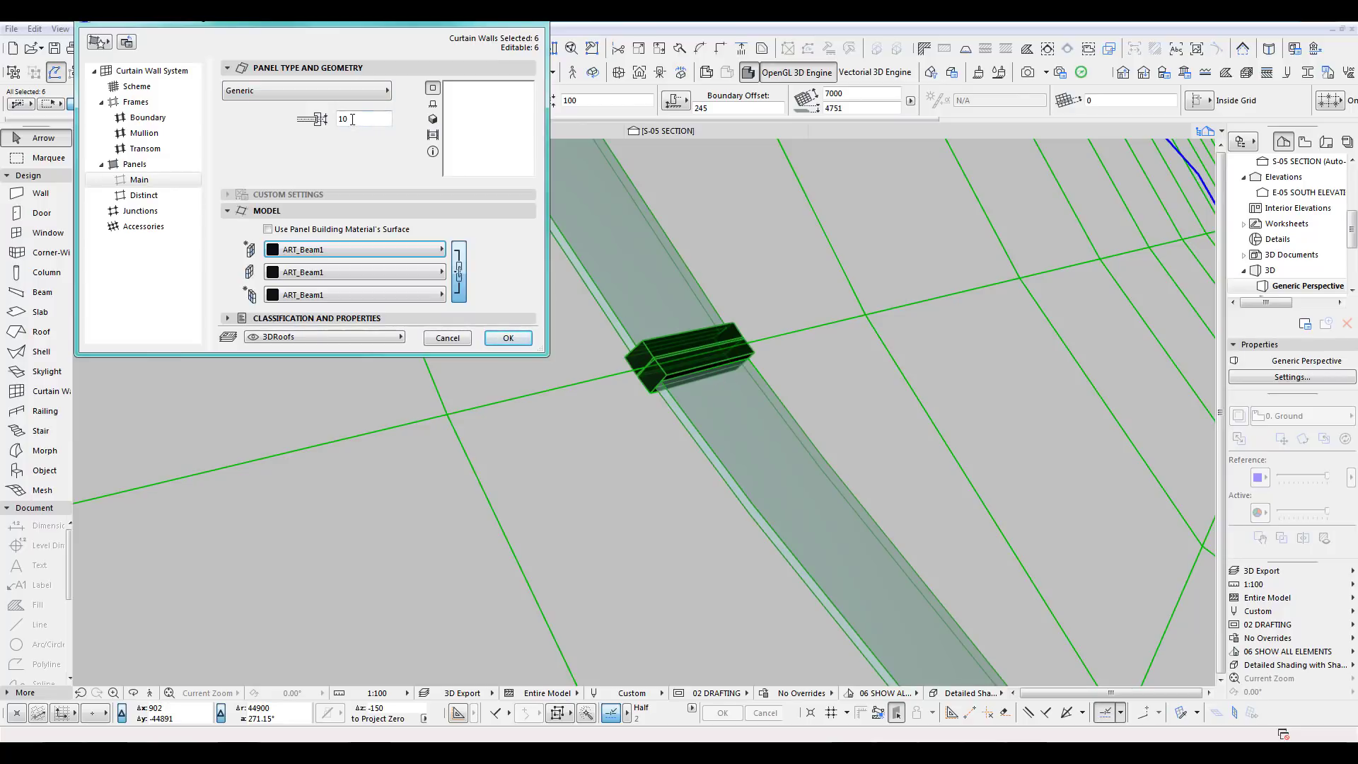
Step: Set the main panel thickness to 30 to match the boundary frame depth and apply the curtain wall settings
click(171, 119)
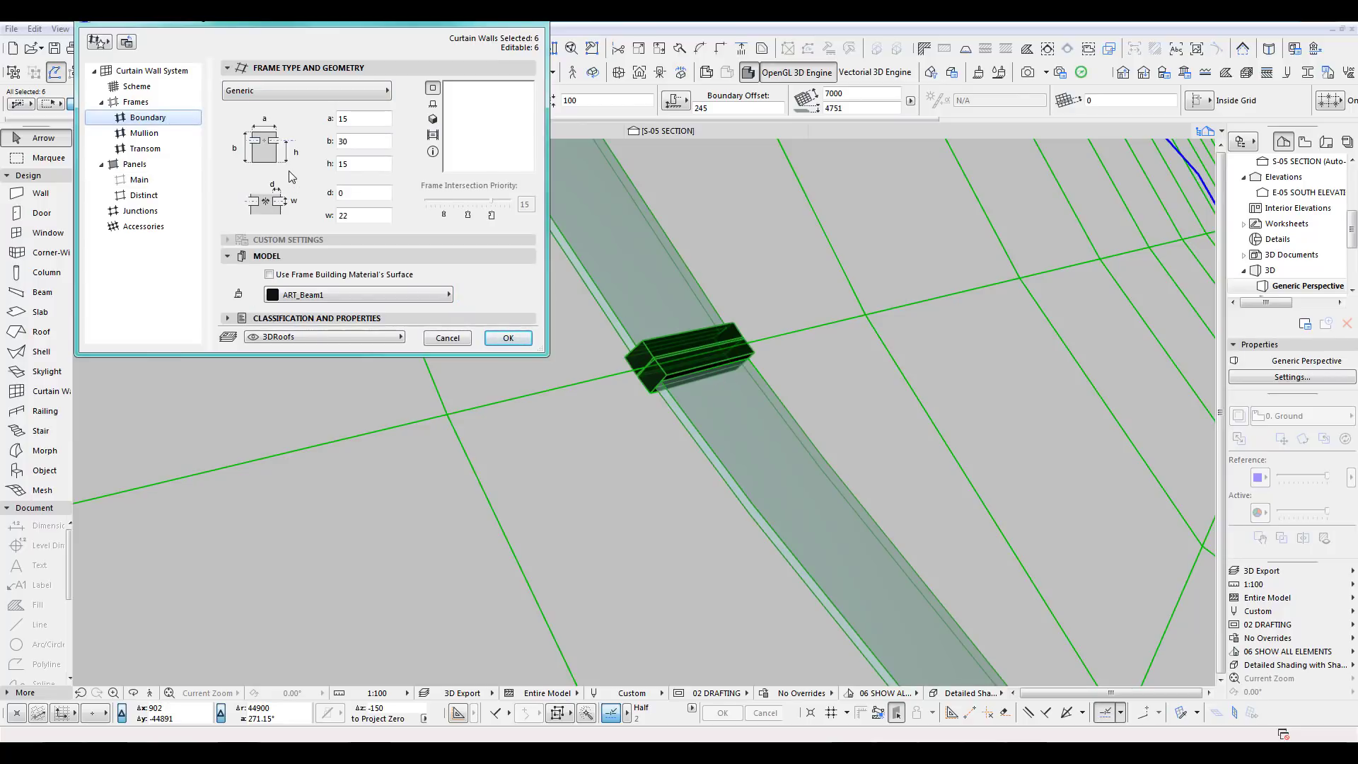
click(154, 182)
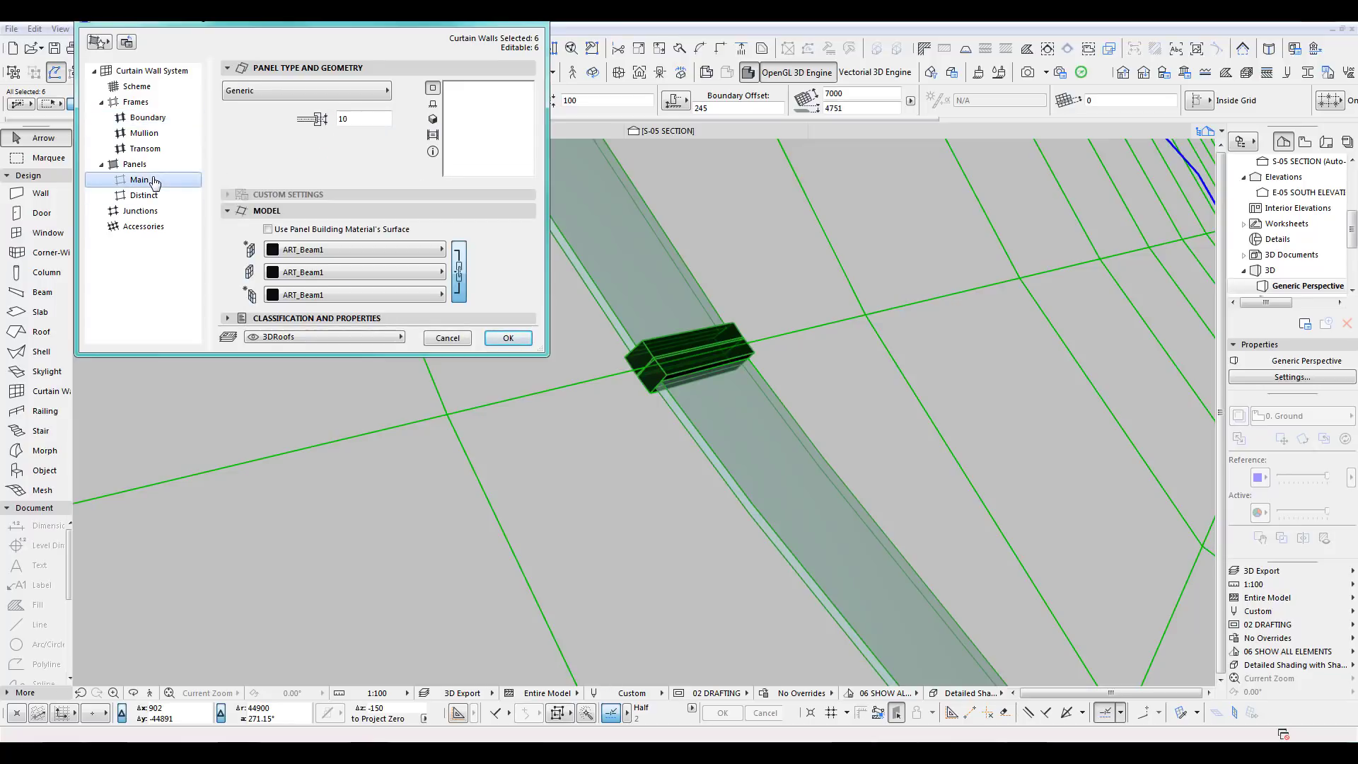
double_click(362, 121)
text(3)
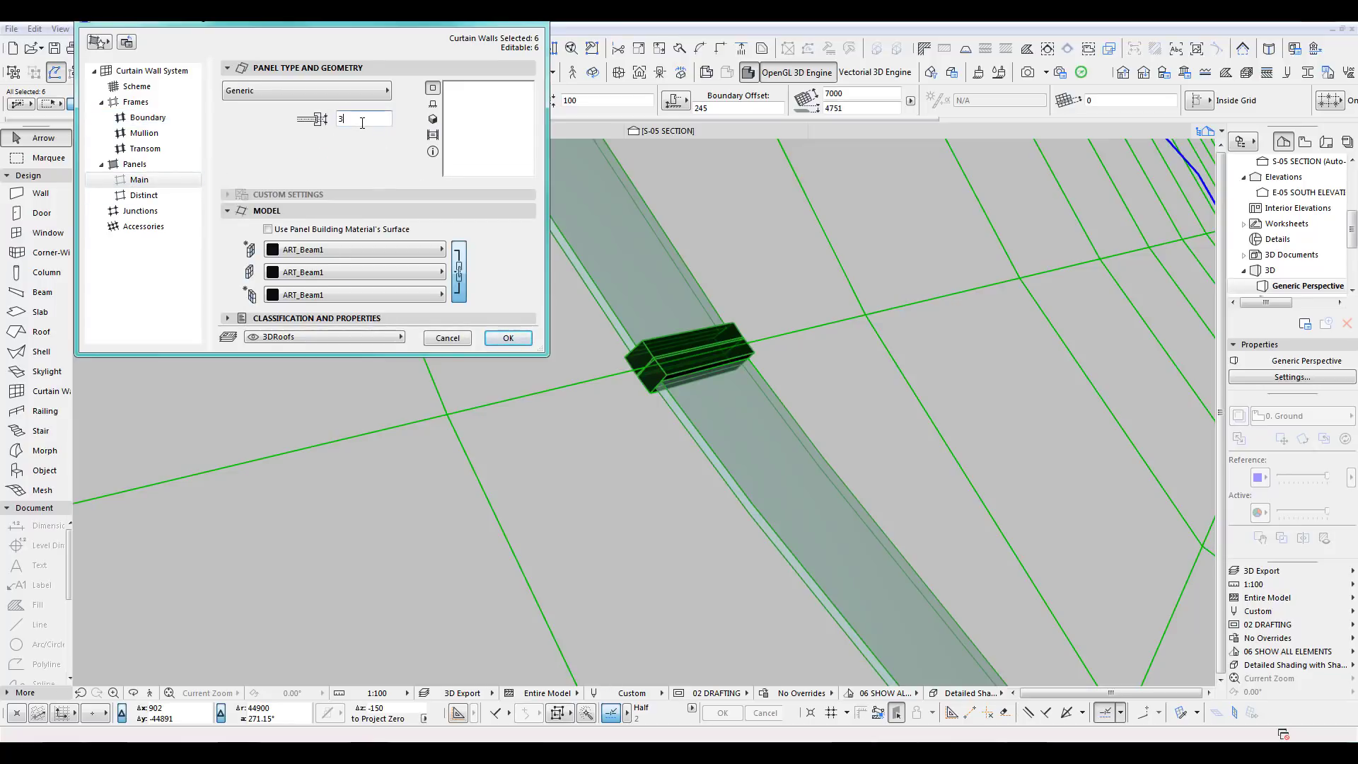
text(0)
click(508, 338)
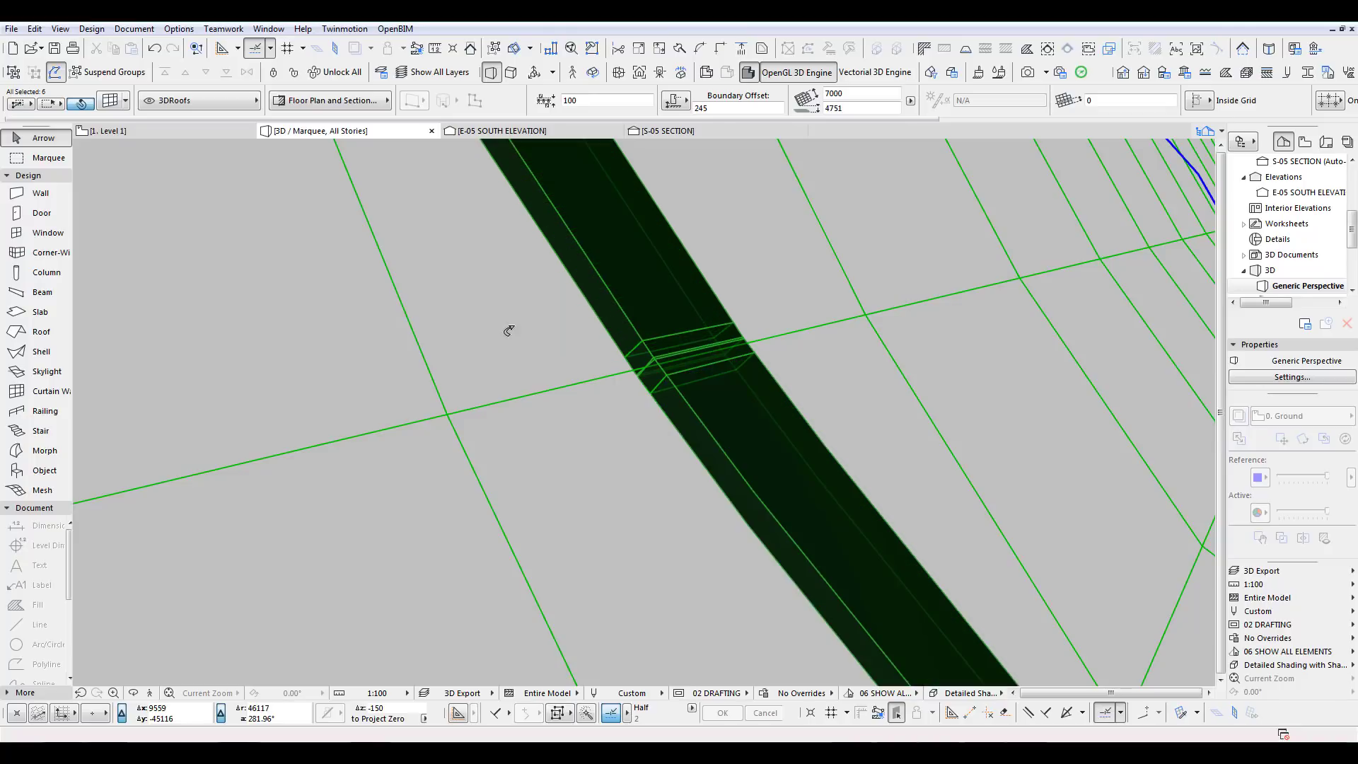
scroll(523, 394, down, 10)
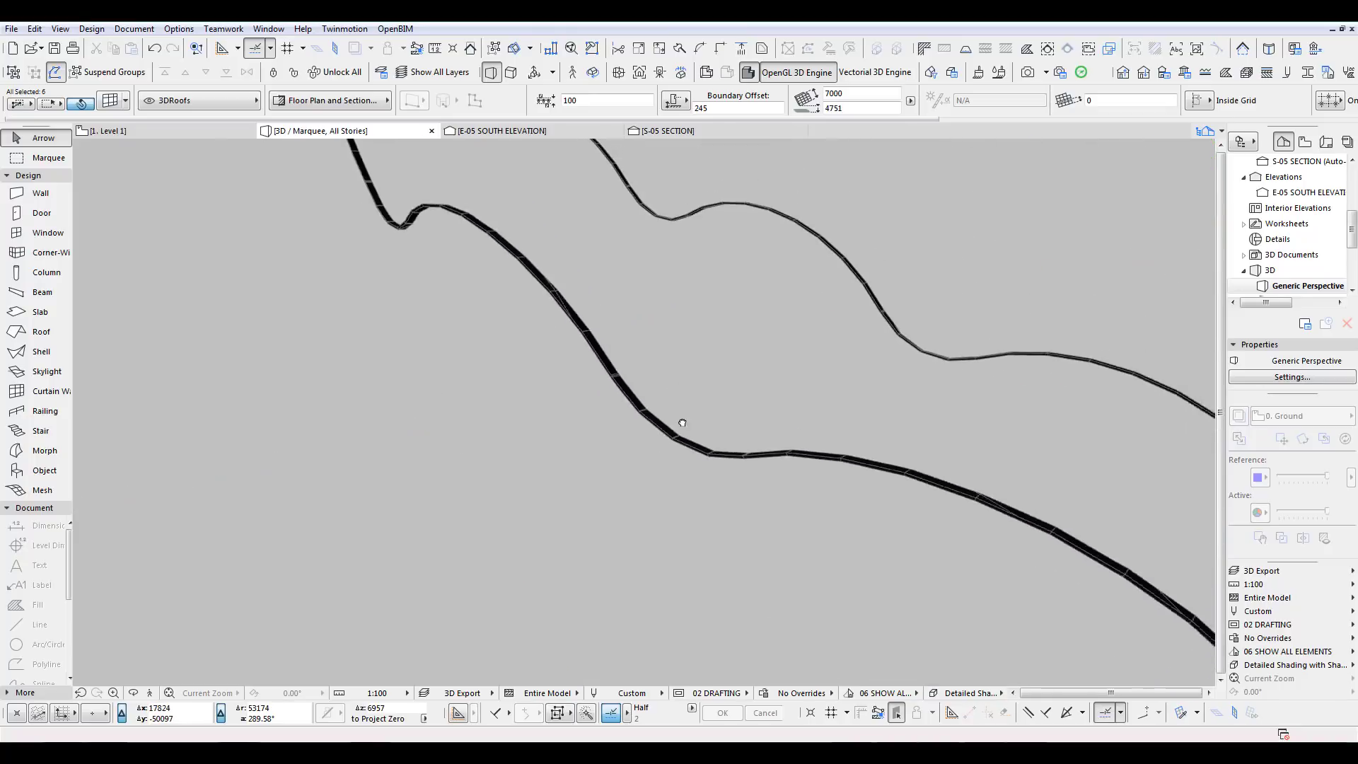
middle_drag(721, 481, 727, 492)
scroll(728, 493, down, 4)
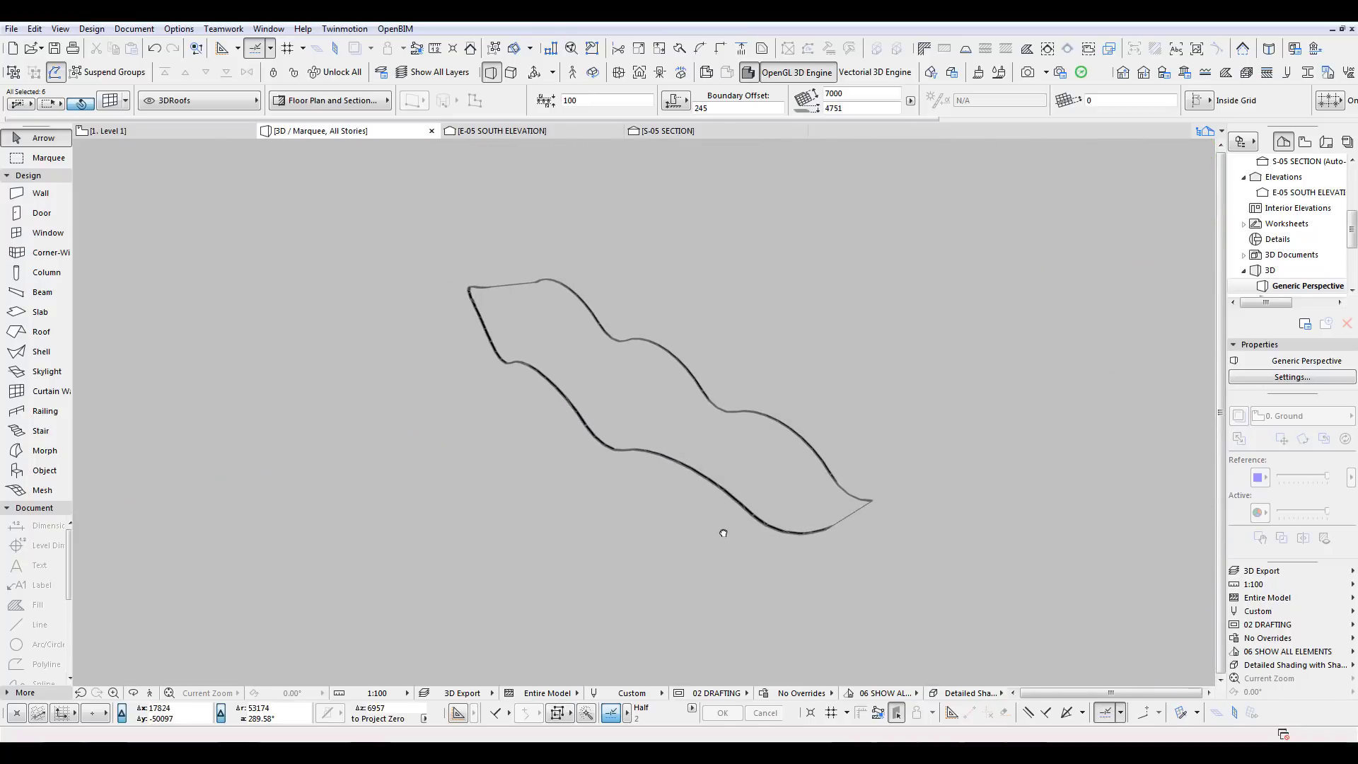
Step: Show the 3D Working layers on the Level 1 plan and select the six roof curtain walls together with the cutting shell
middle_drag(709, 454, 745, 468)
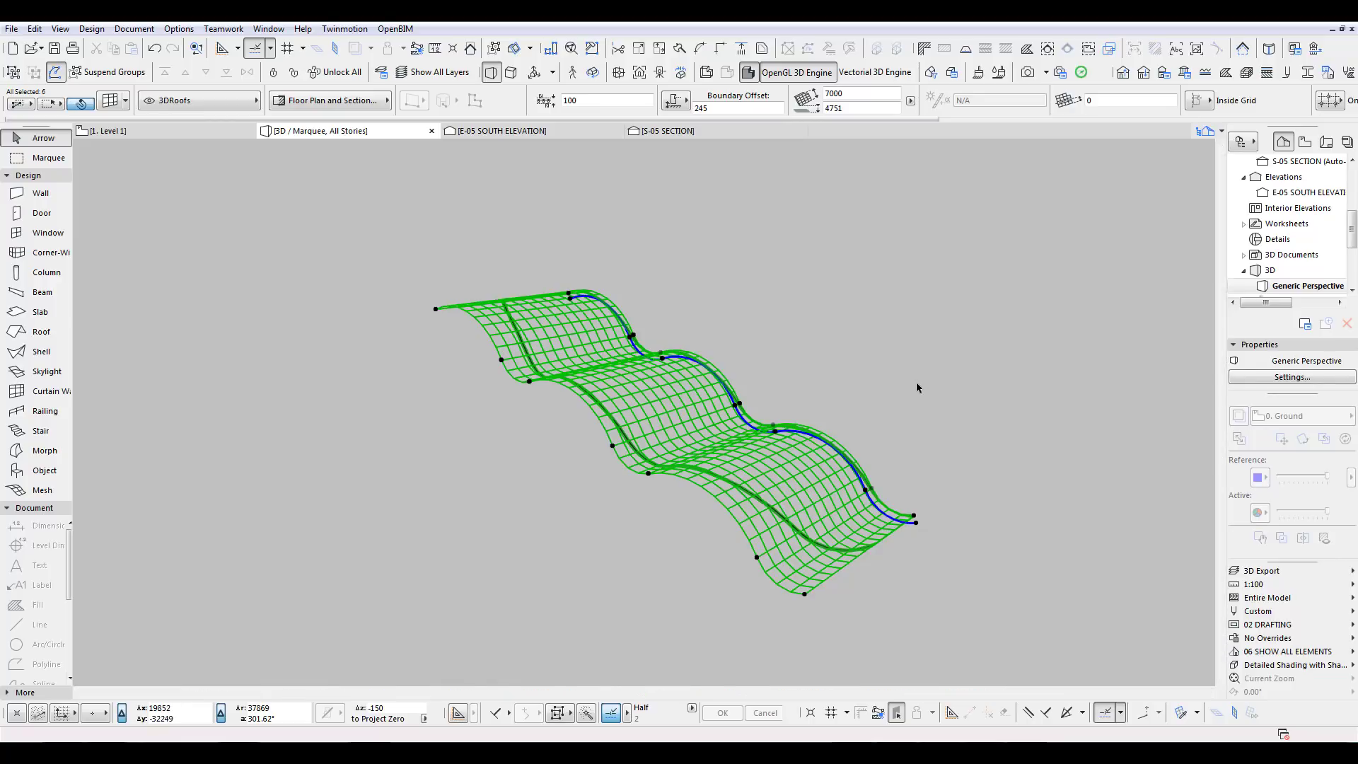
key(F2)
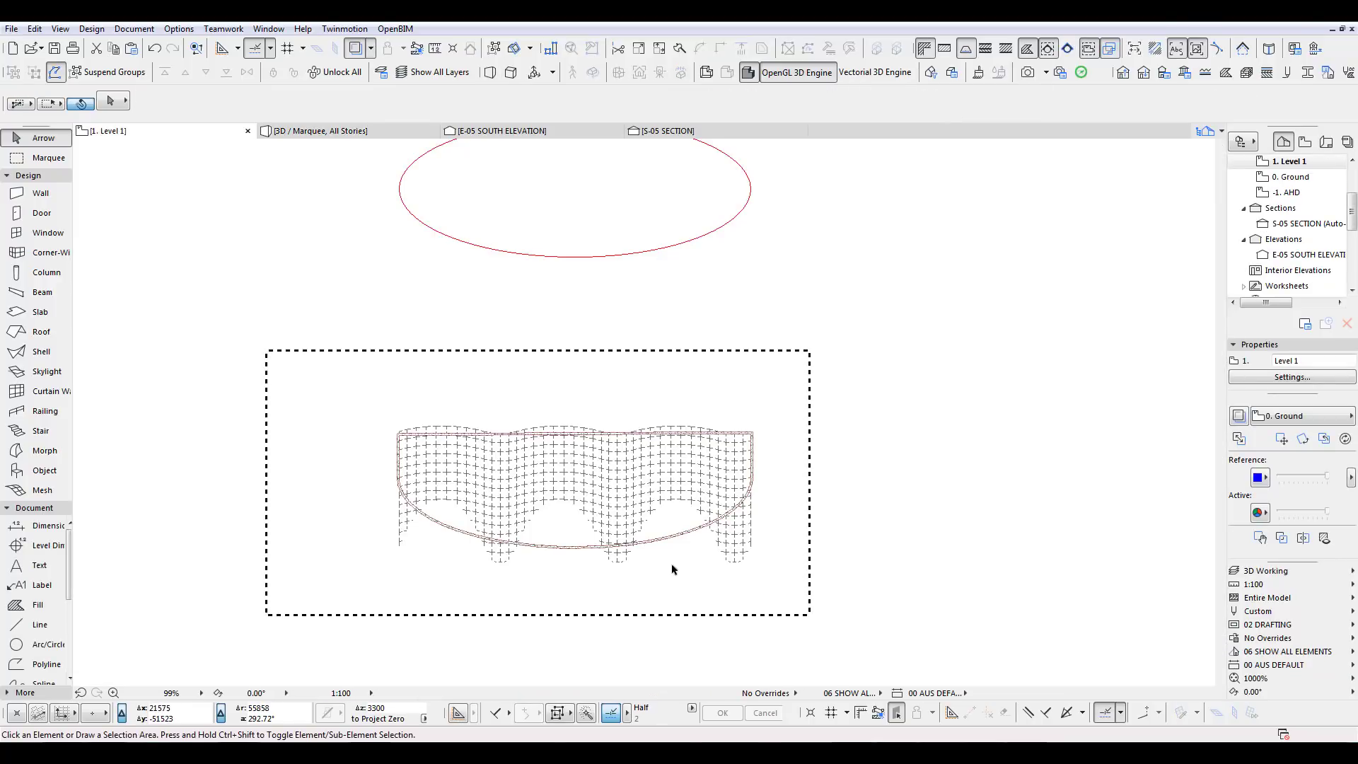
click(684, 536)
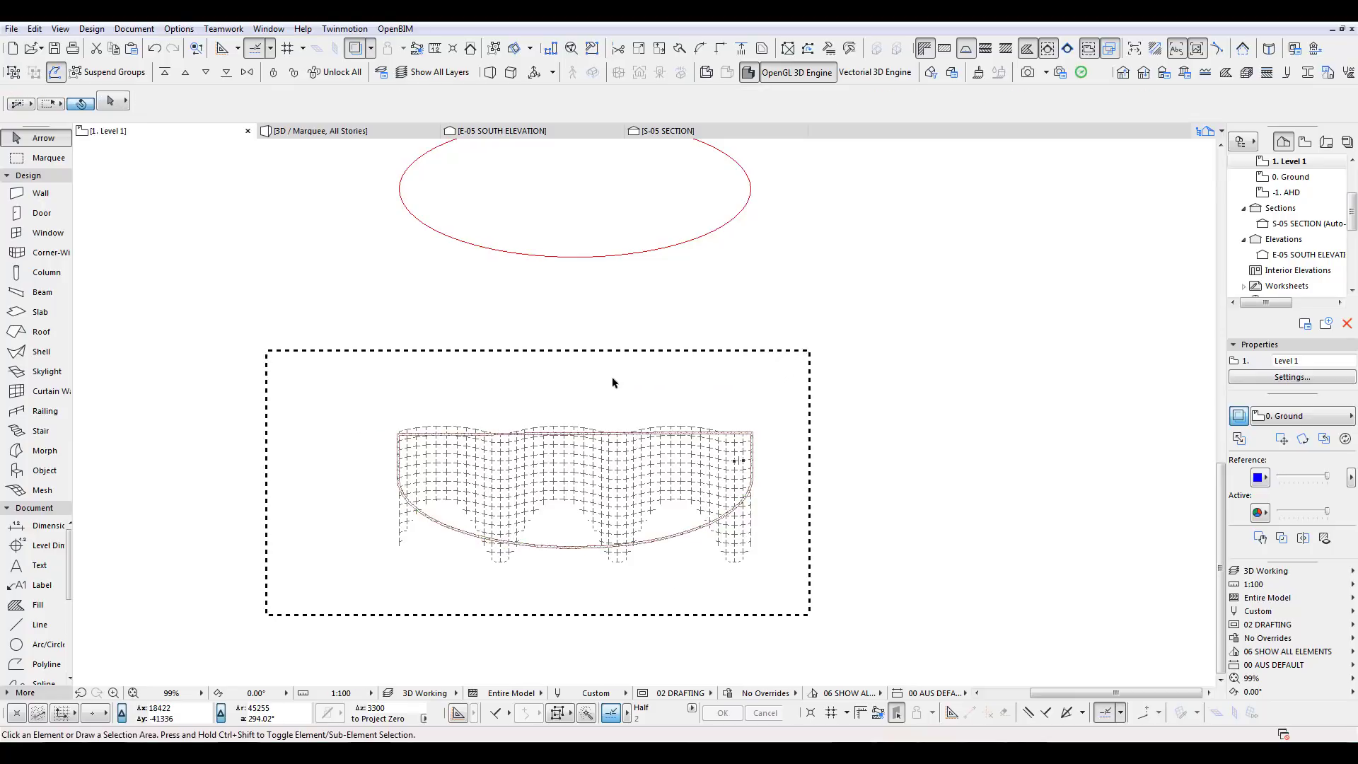
drag(351, 409, 771, 582)
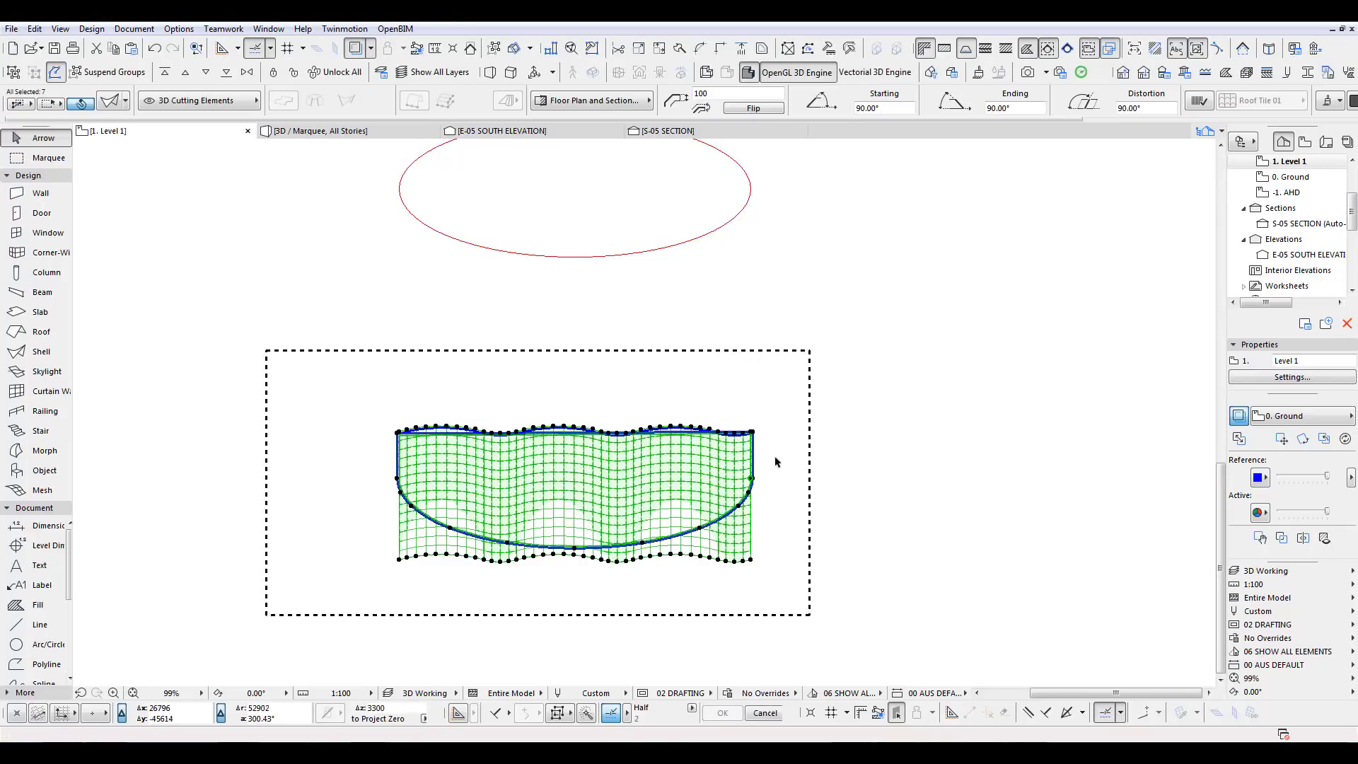
Step: Move the selected curtain walls and cutting shell by the shell's upper-right corner onto the matching inner wall corner of the building
key(ctrl+d)
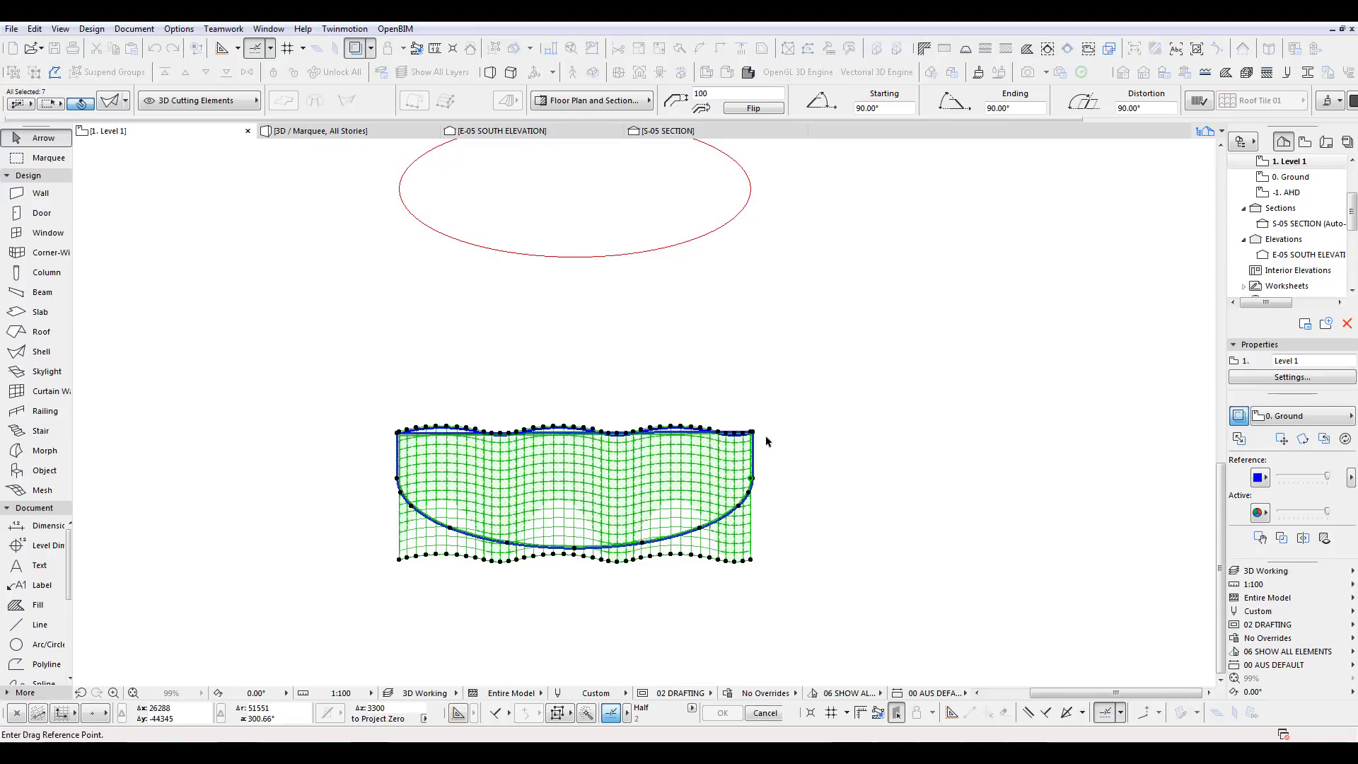
scroll(761, 446, up, 10)
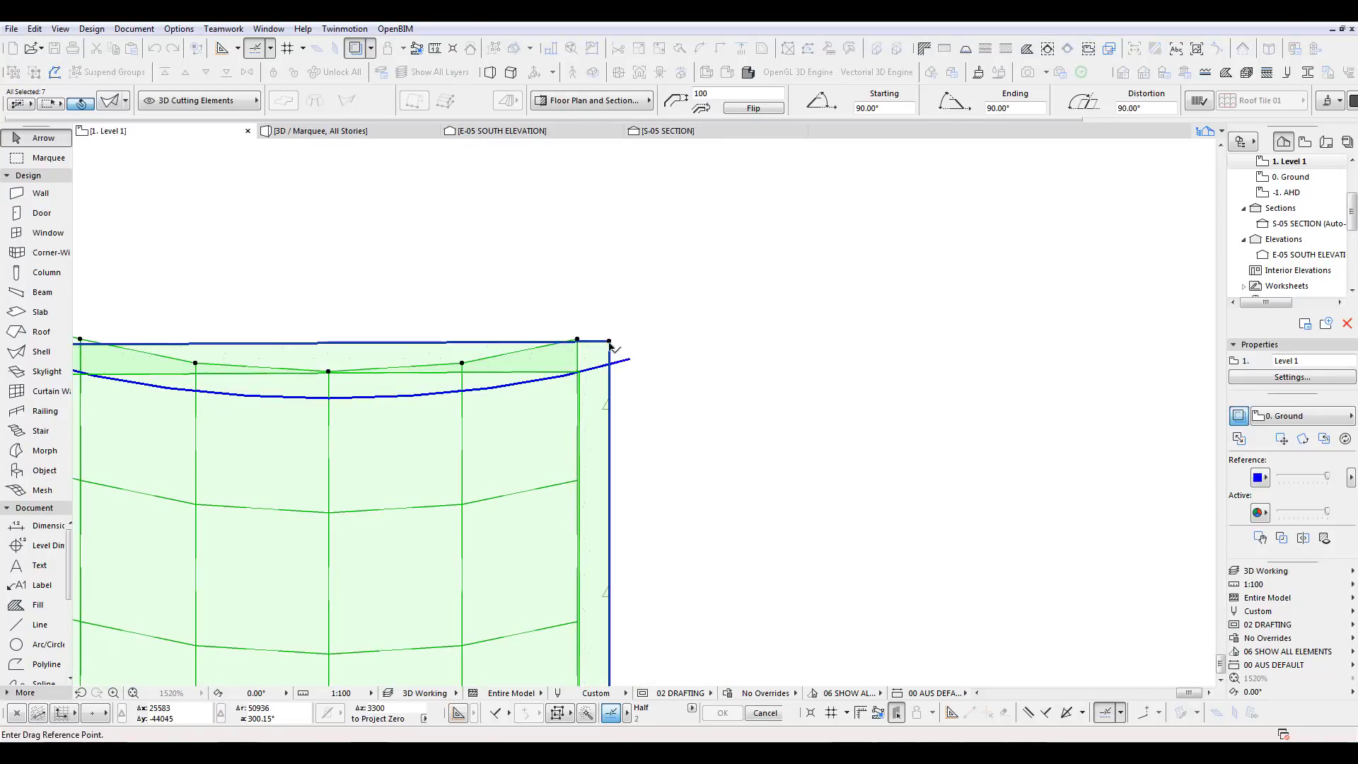
click(609, 342)
scroll(672, 453, down, 15)
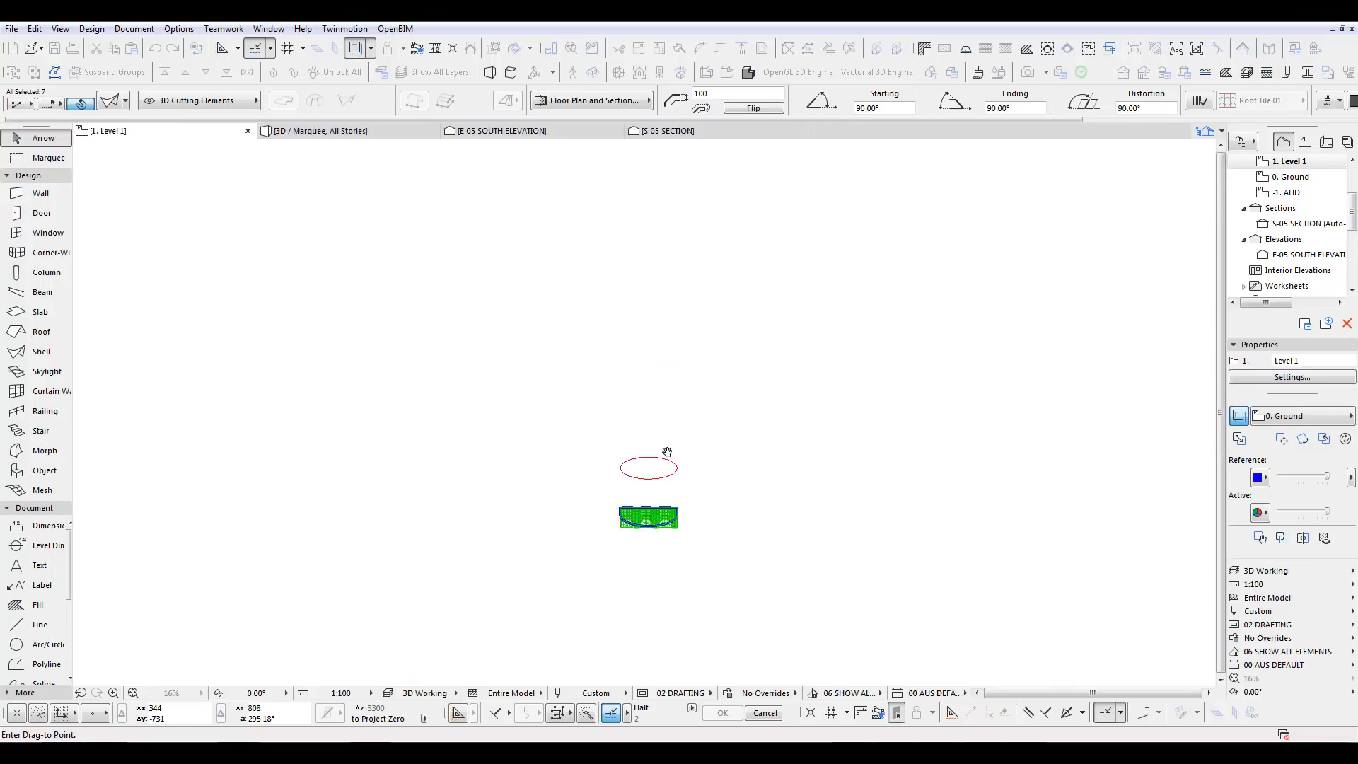
scroll(662, 484, up, 14)
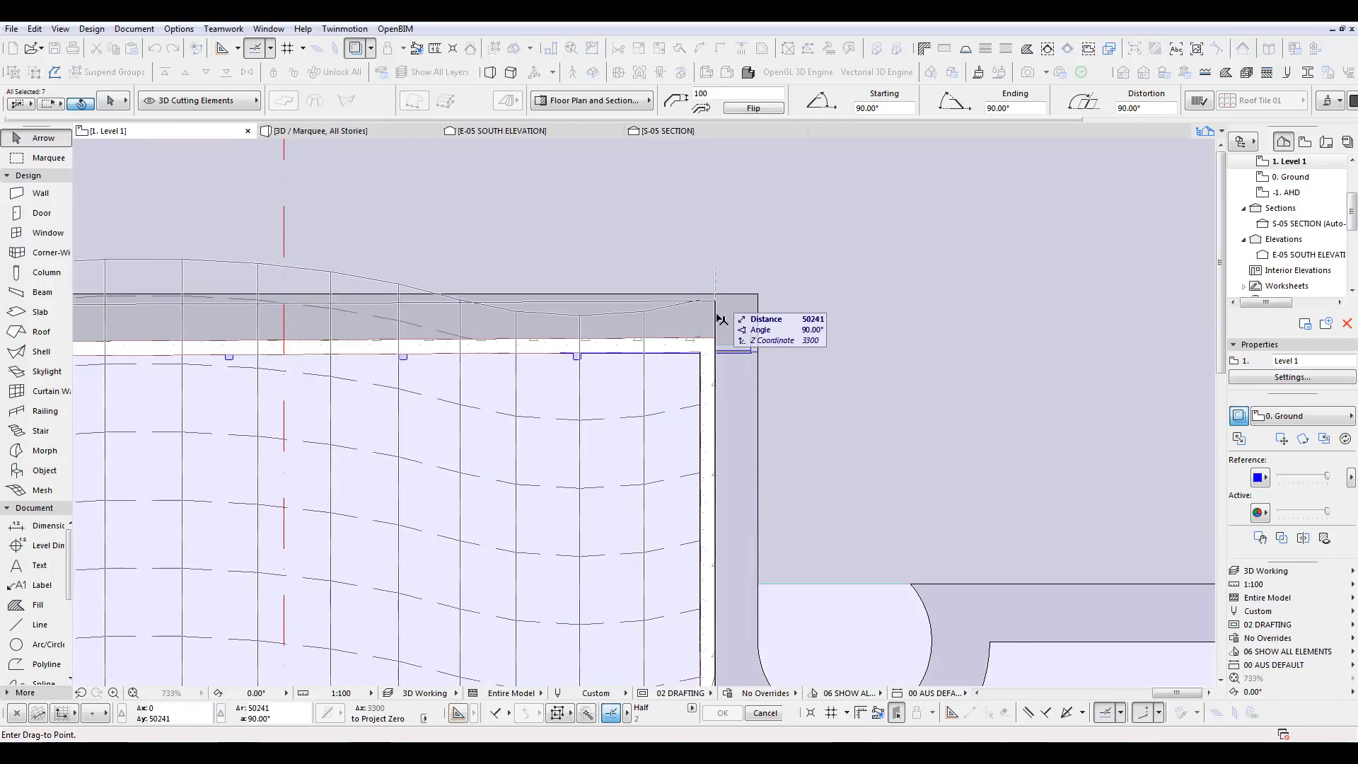
click(716, 340)
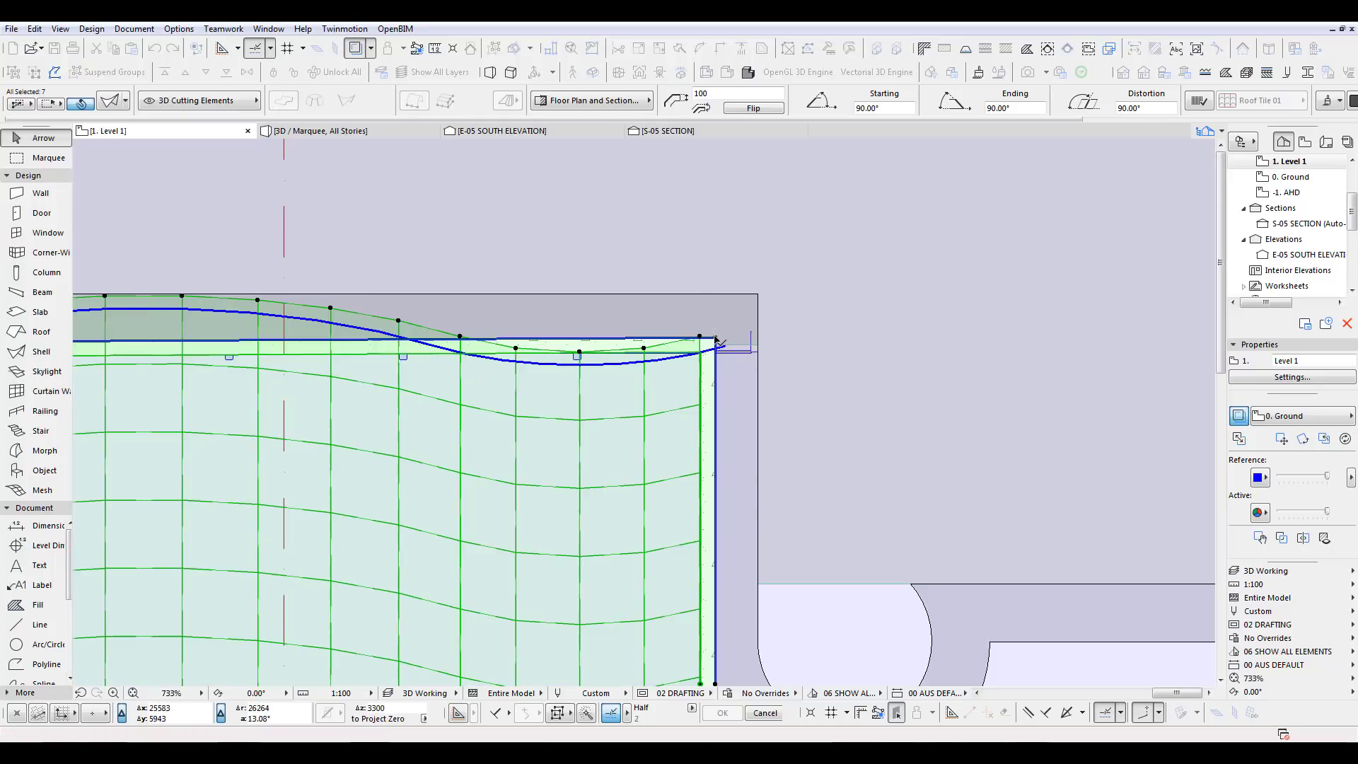
scroll(700, 491, down, 8)
key(Escape)
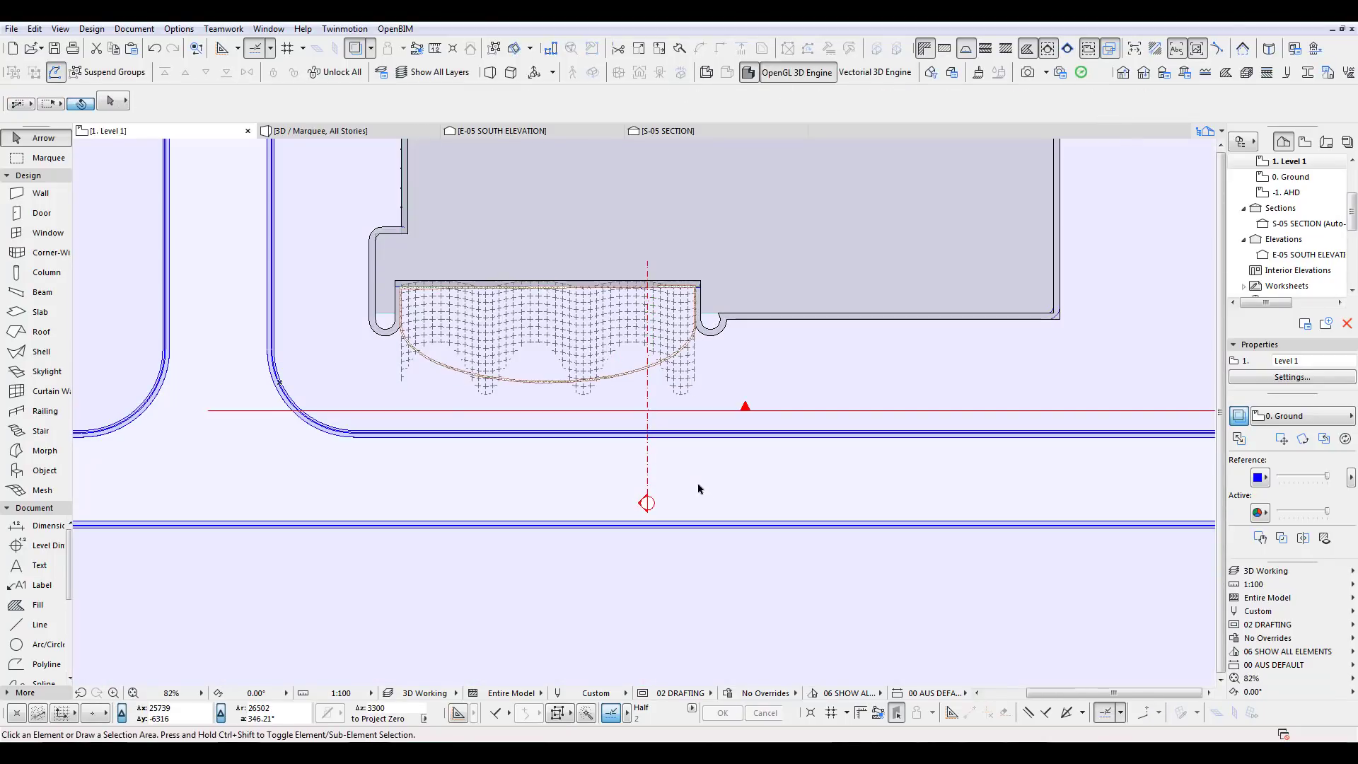
Step: Remove the marquee area from the Level 1 plan and show the complete model in 3D
key(F3)
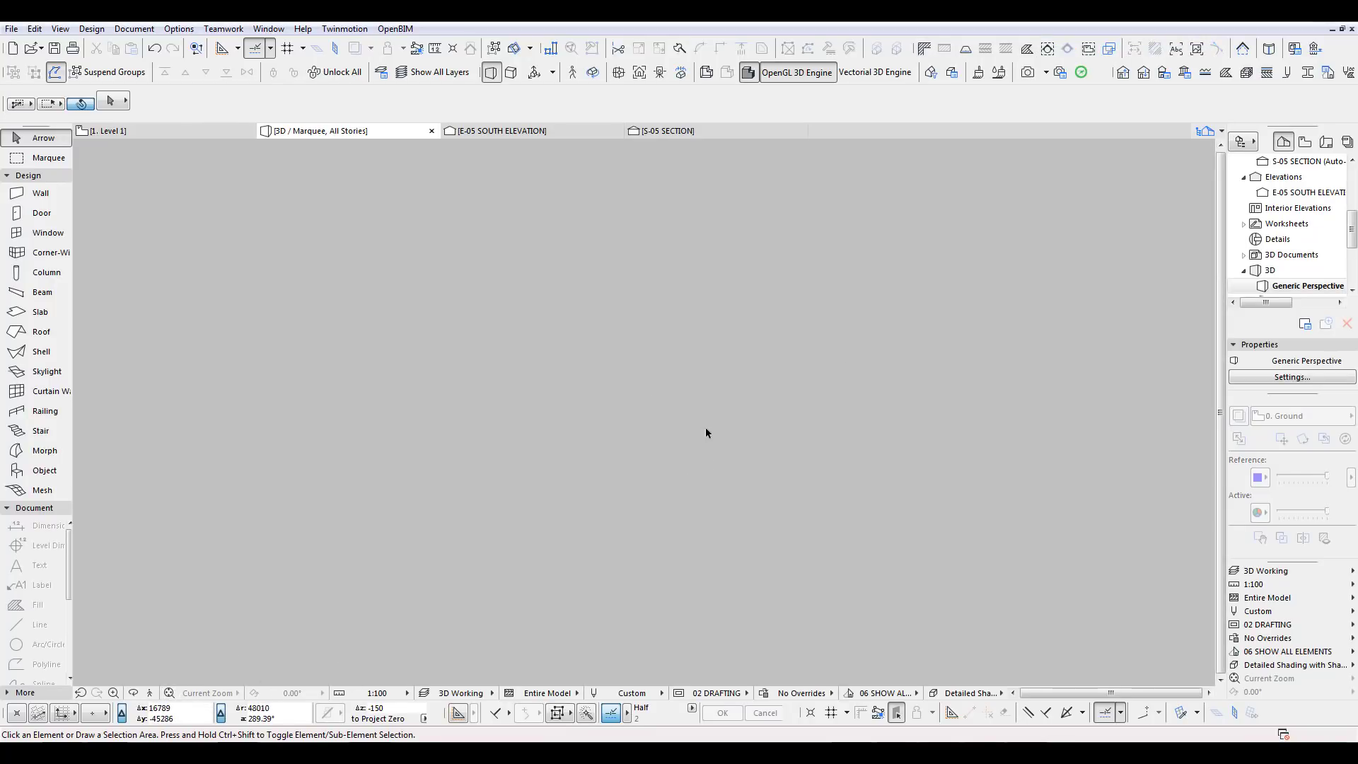
key(F2)
scroll(703, 409, down, 5)
middle_drag(703, 409, 649, 404)
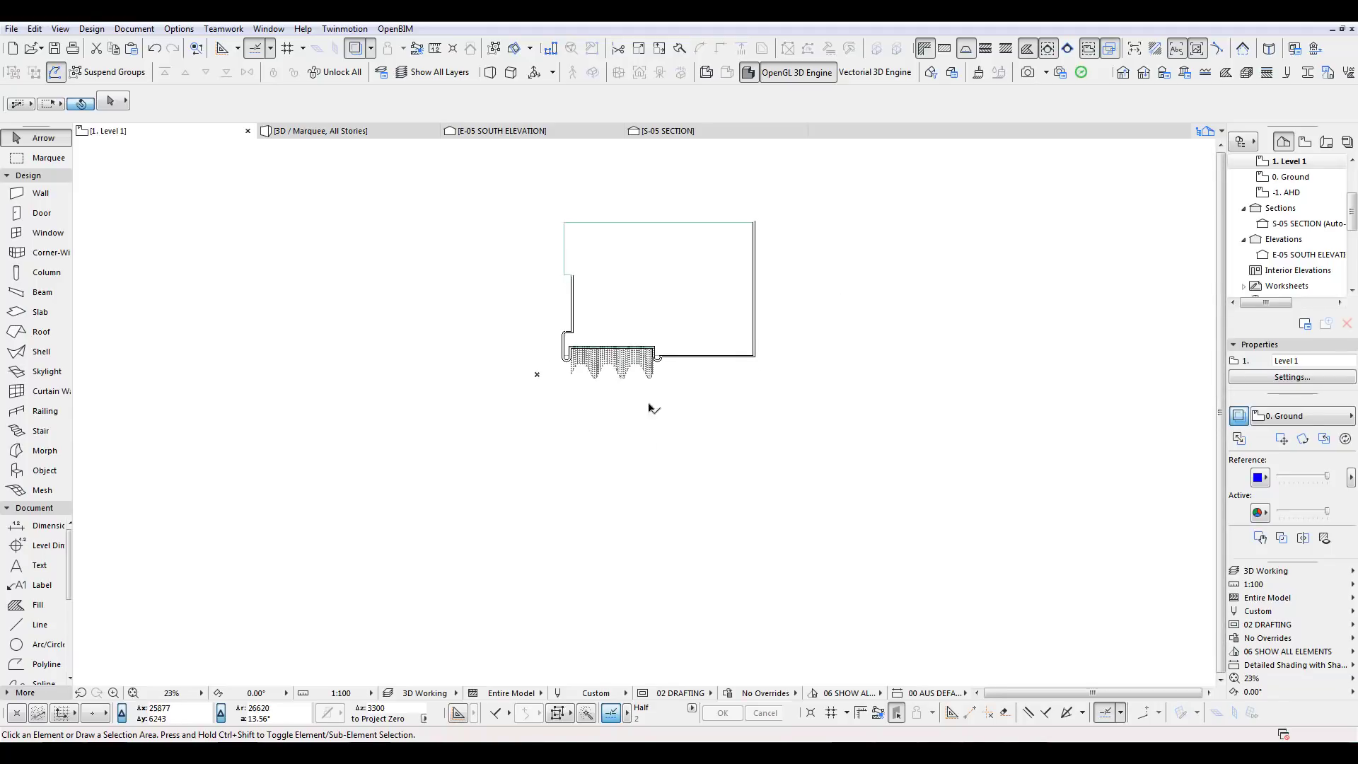
scroll(640, 450, up, 2)
middle_drag(645, 561, 640, 440)
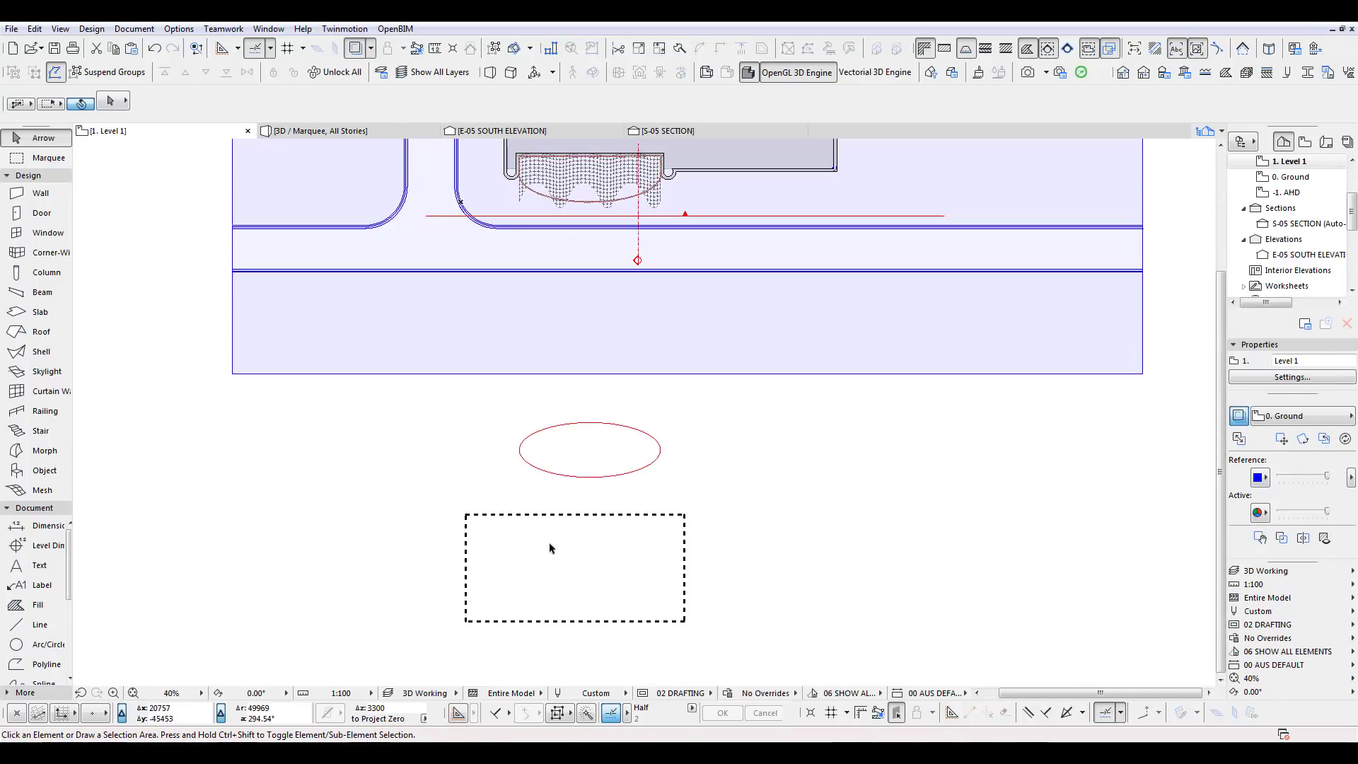
click(42, 162)
double_click(333, 397)
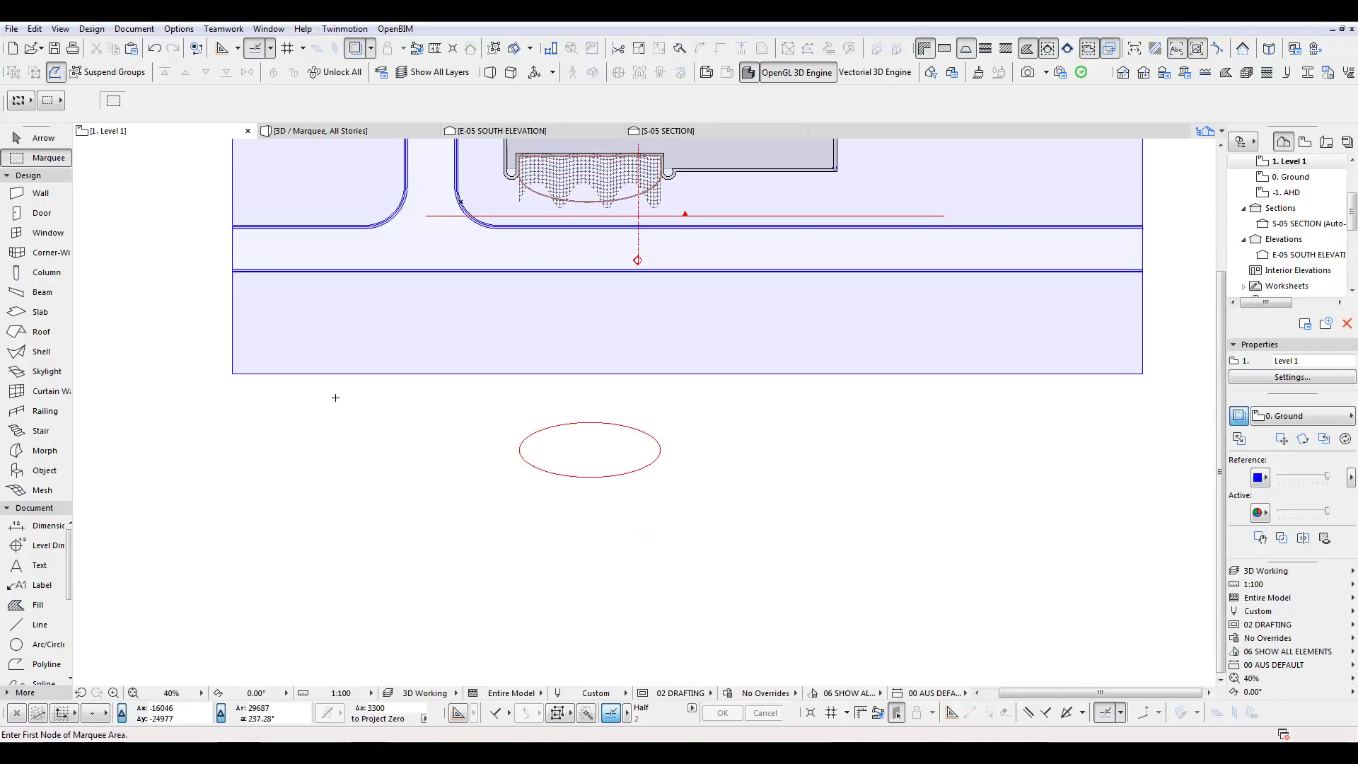
middle_drag(533, 448, 534, 537)
key(F5)
key(F3)
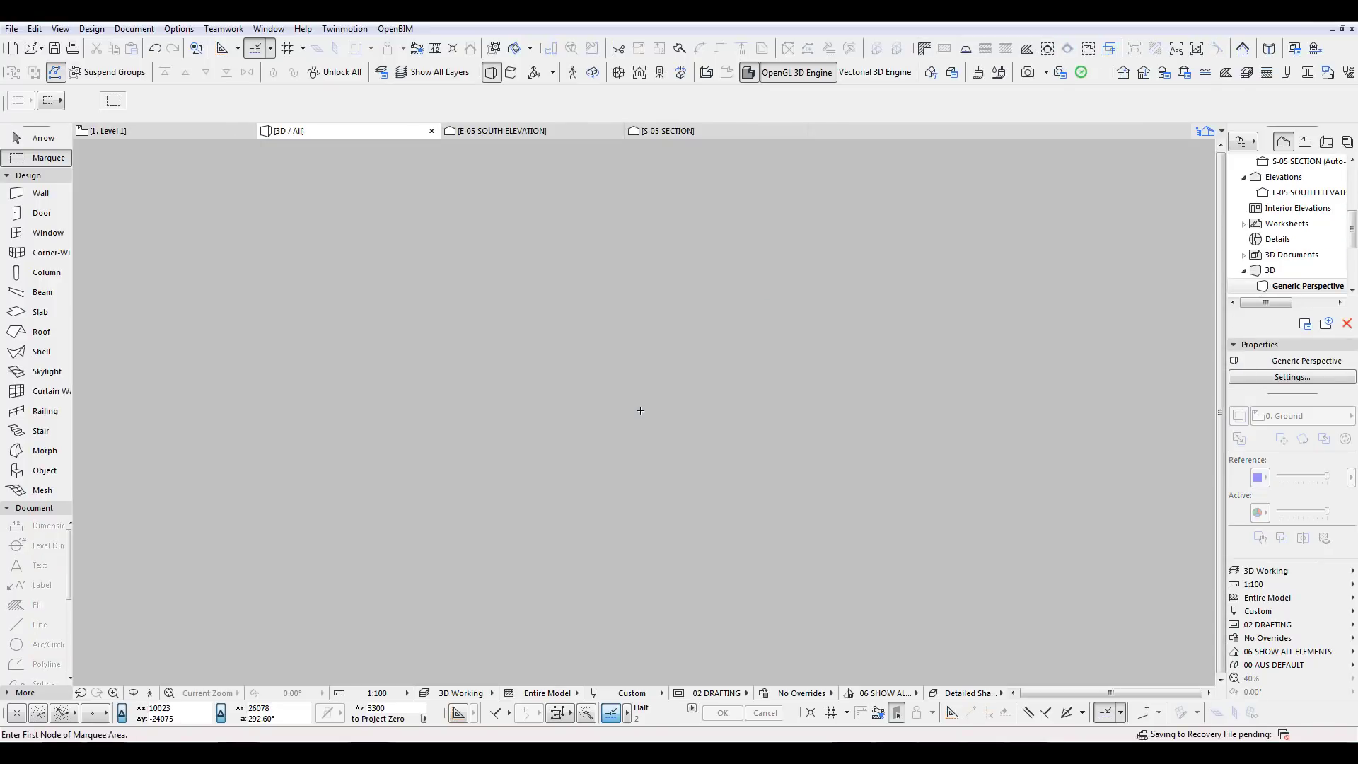
Step: Set the layer combination to 3D Export to hide the cutting shell around the wavy roof
middle_drag(914, 417, 798, 564)
middle_drag(879, 393, 743, 476)
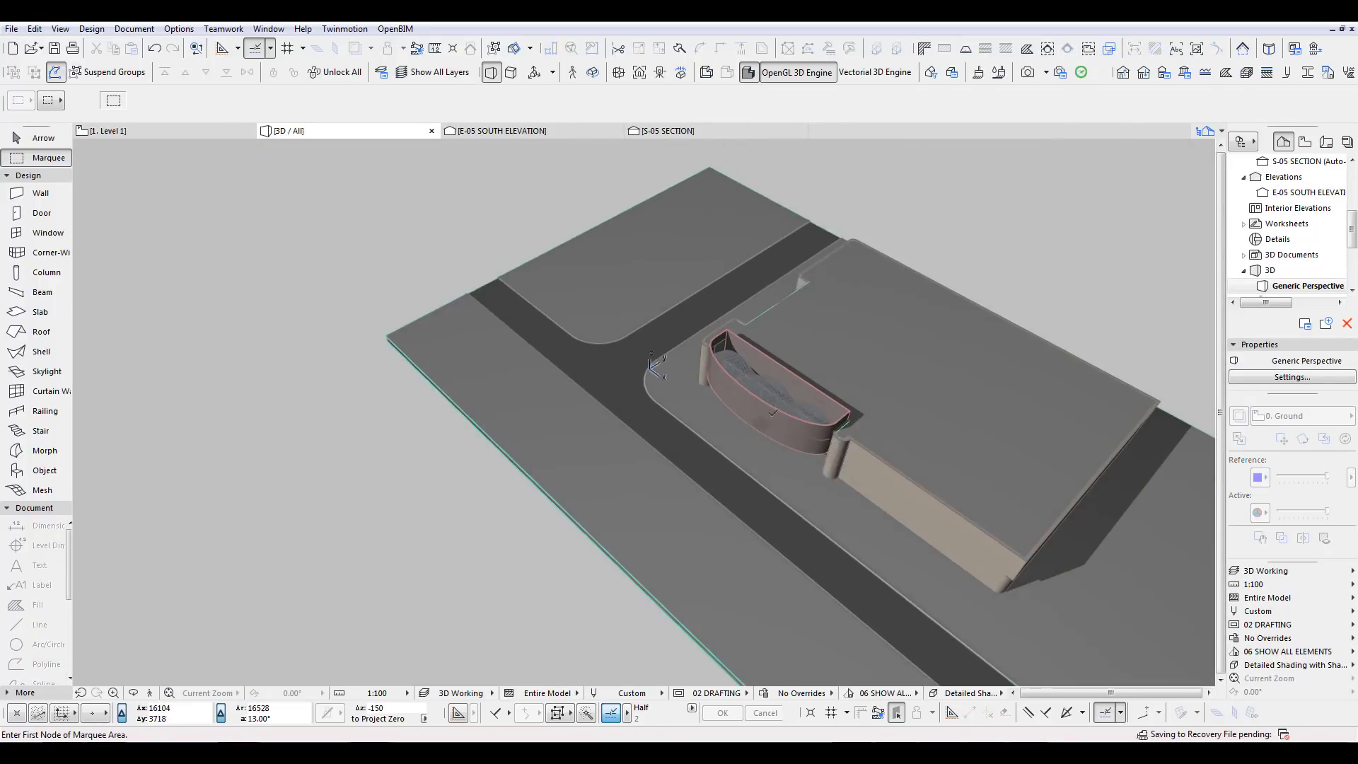
scroll(837, 418, up, 3)
middle_drag(839, 449, 766, 344)
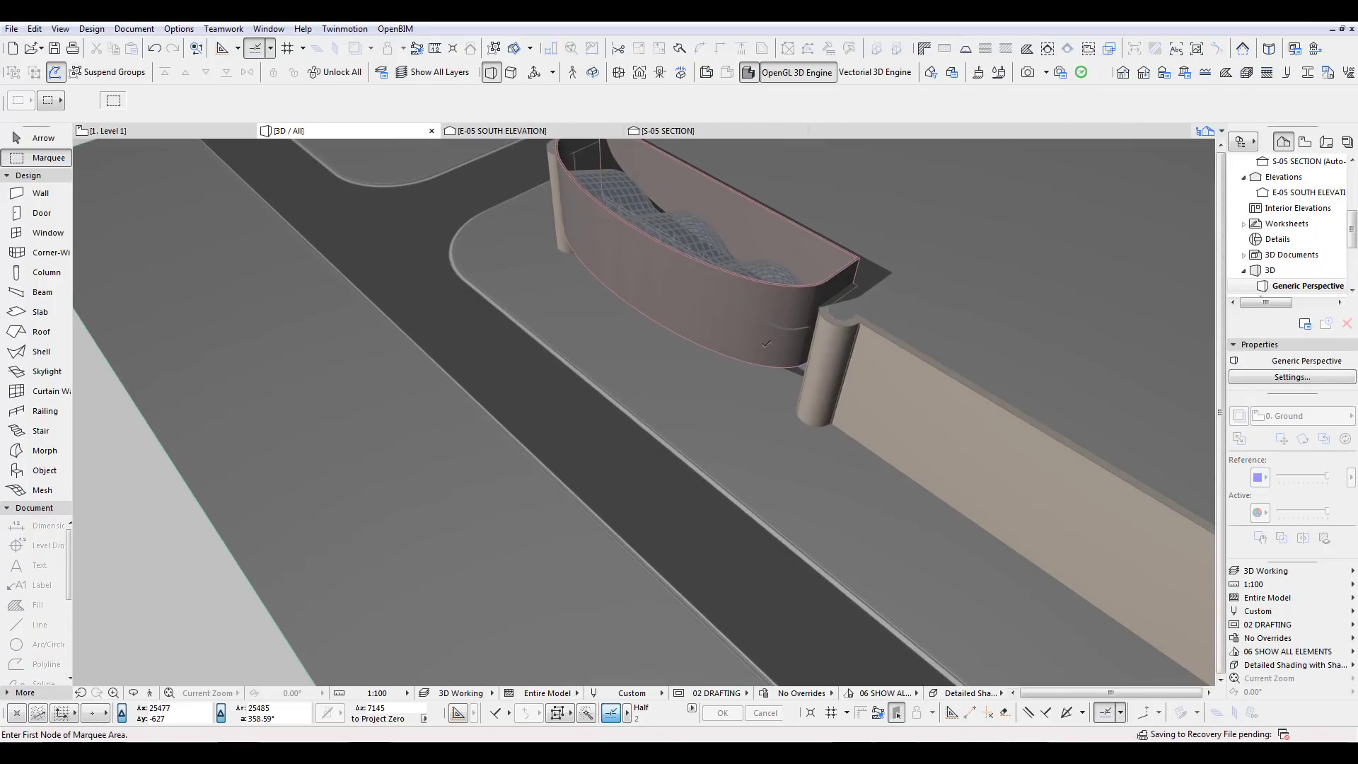
click(1276, 572)
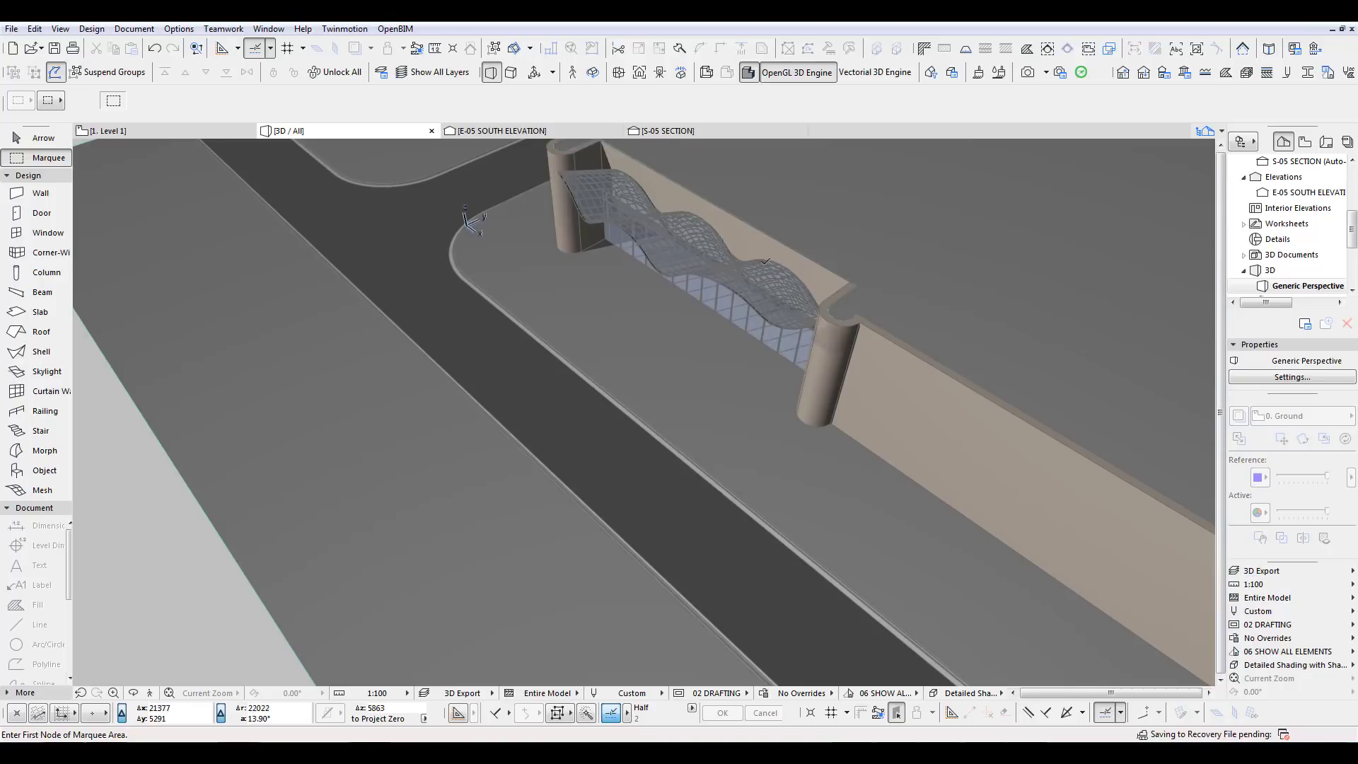
Step: Frame a low perspective of the glazed entrance beneath the wavy roof and start a photorealistic rendering of it
scroll(640, 283, up, 5)
mouse_move(685, 364)
middle_down()
mouse_move(639, 419)
mouse_move(639, 404)
middle_up()
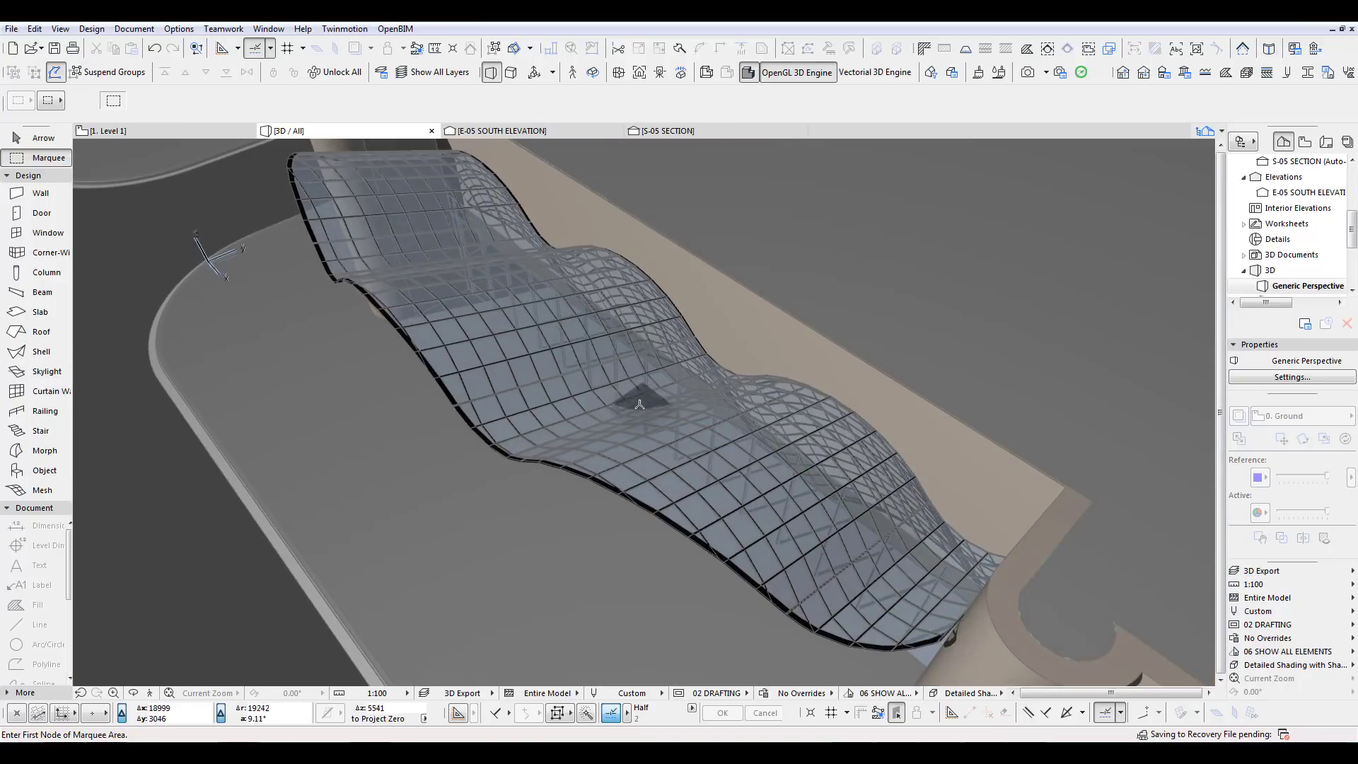
shift+middle_drag(597, 461, 1103, 387)
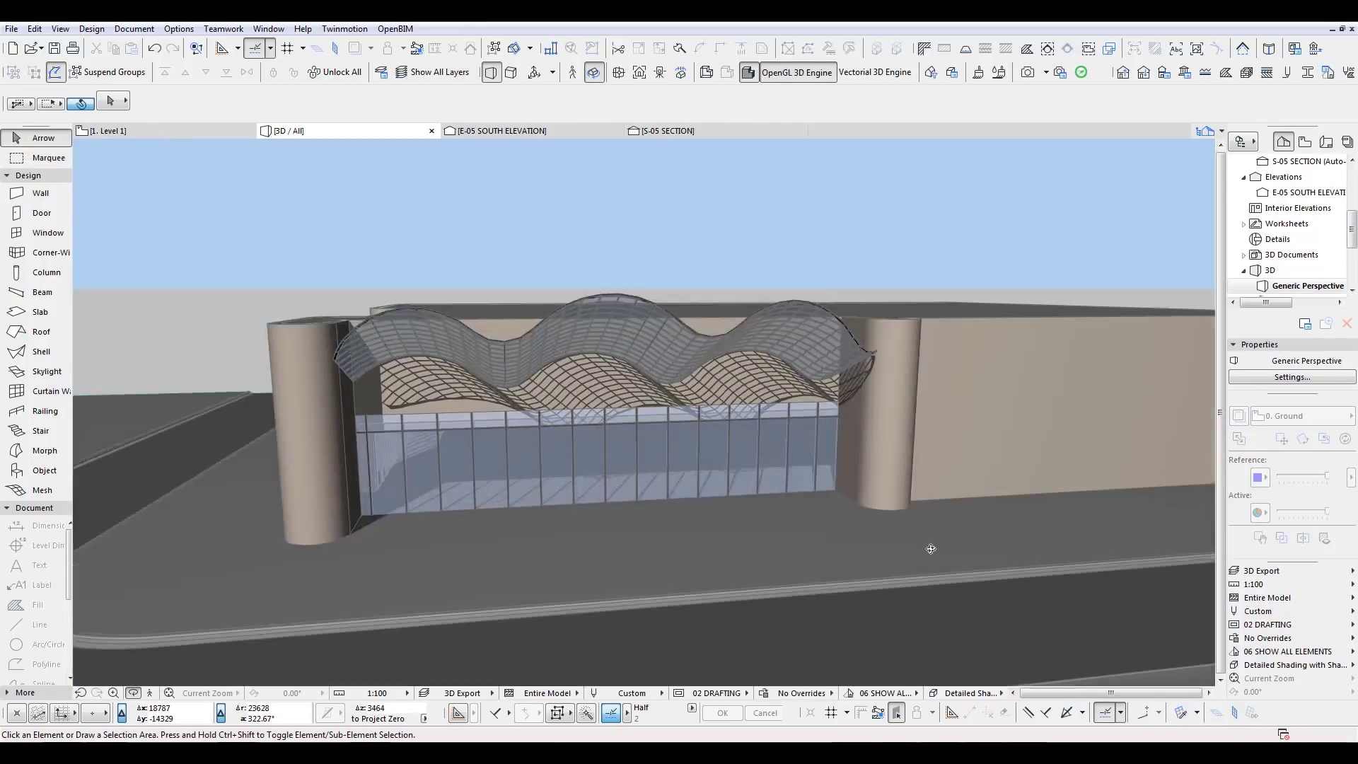
mouse_move(931, 549)
shift+middle_down()
mouse_move(809, 470)
mouse_move(644, 458)
mouse_move(794, 516)
mouse_move(770, 516)
shift+middle_up()
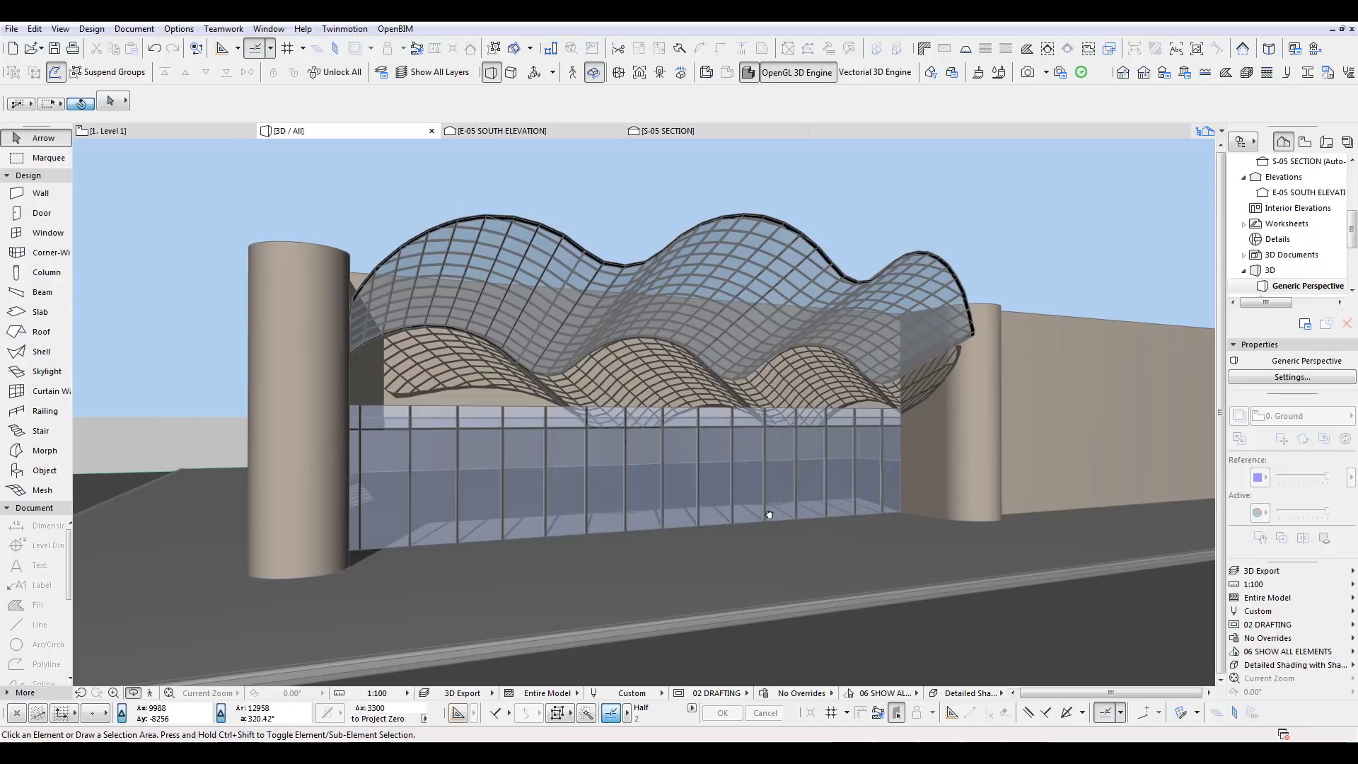
click(1030, 72)
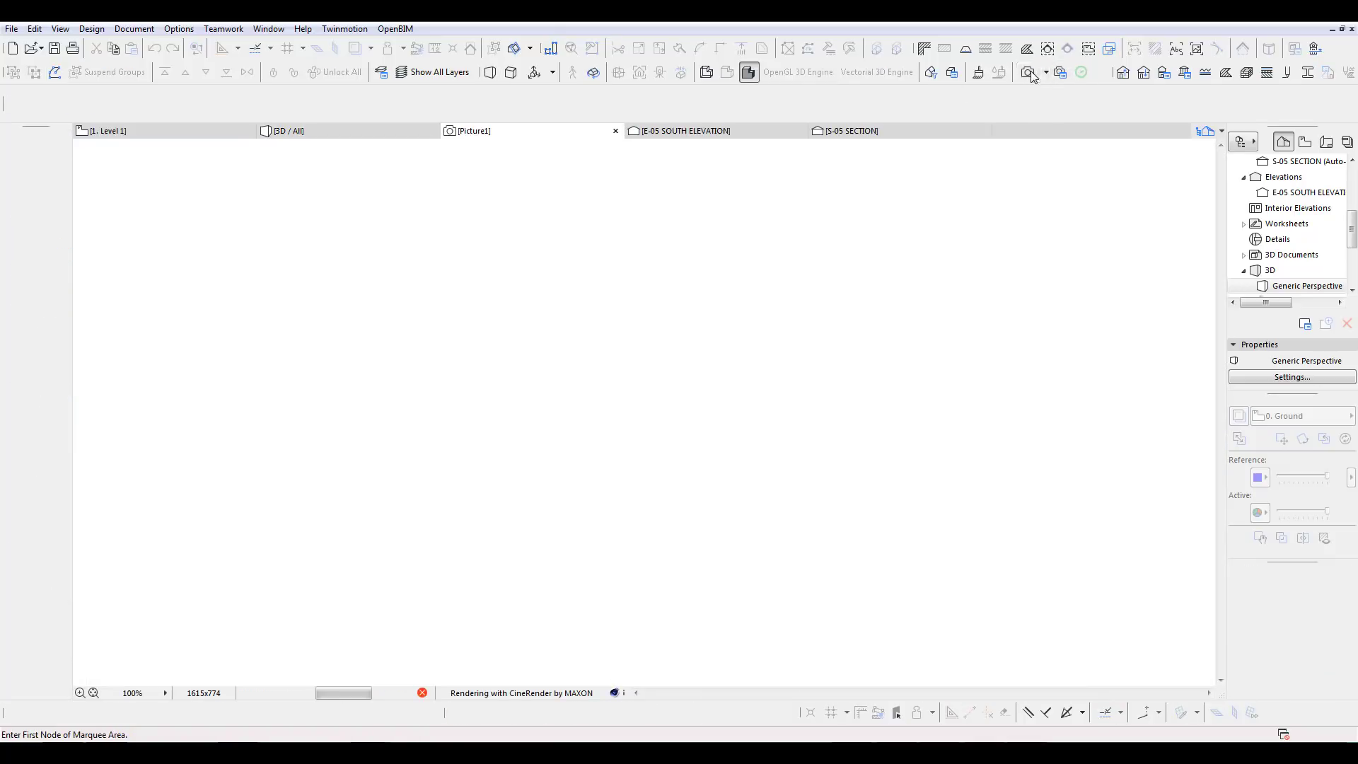